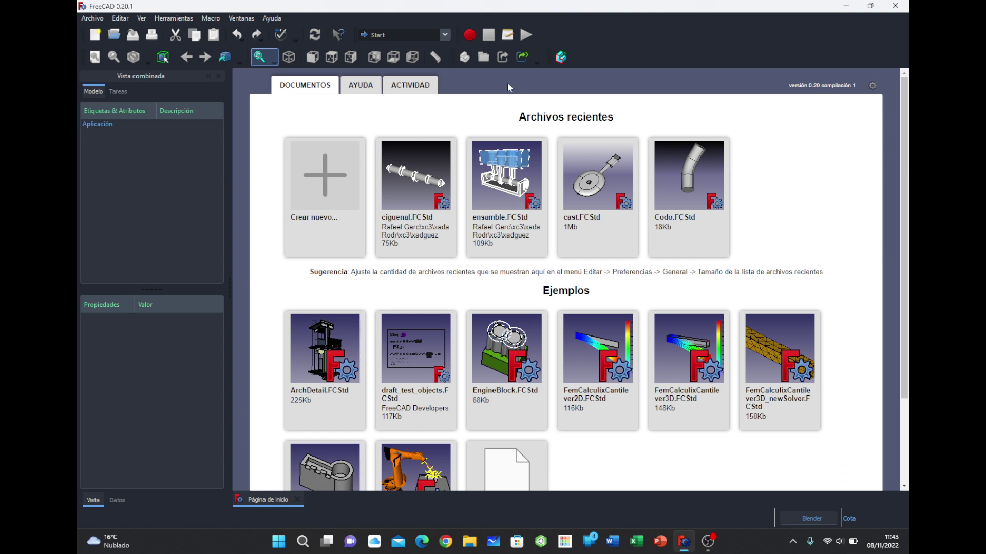
# Open Editar > Preferencias and cancel without changes
pyautogui.click(121, 17)
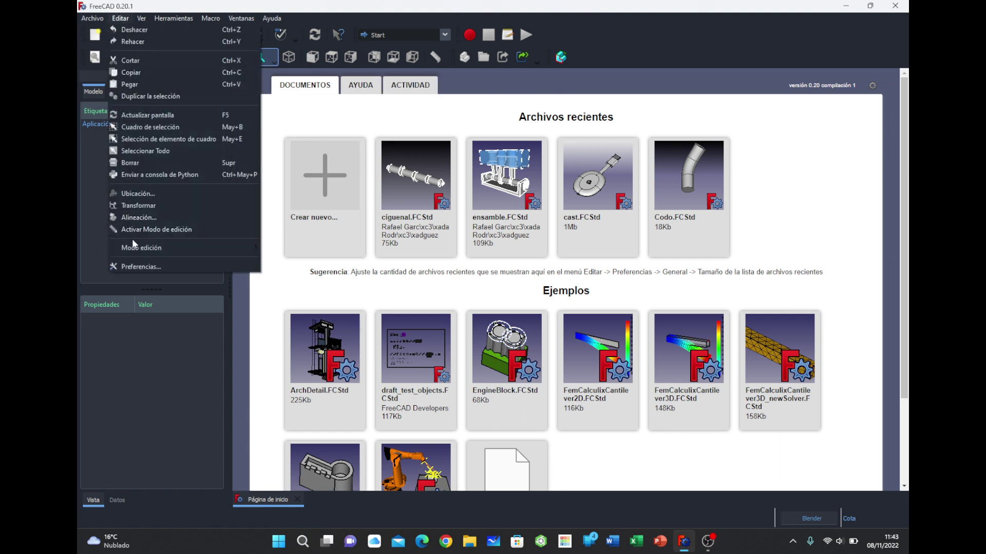
pyautogui.click(133, 266)
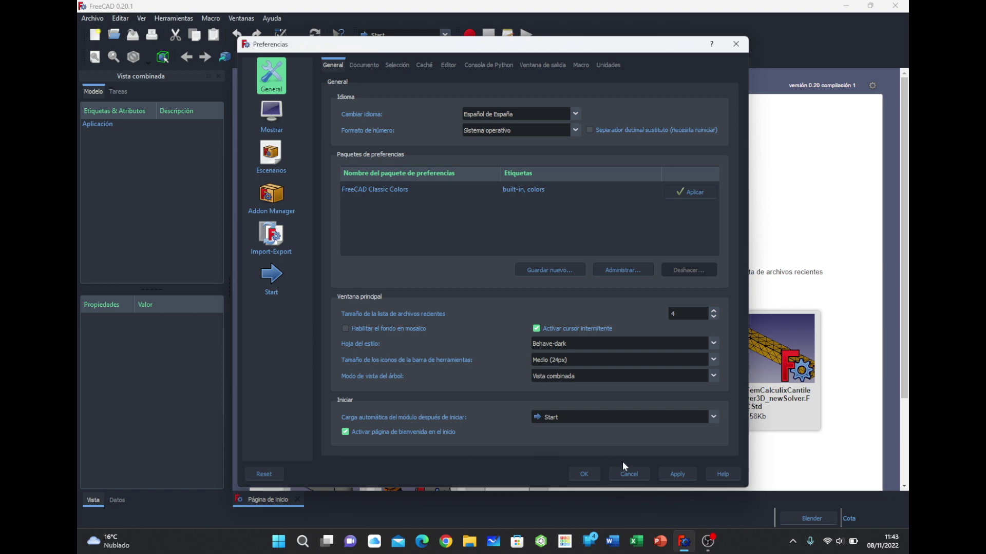
pyautogui.click(629, 473)
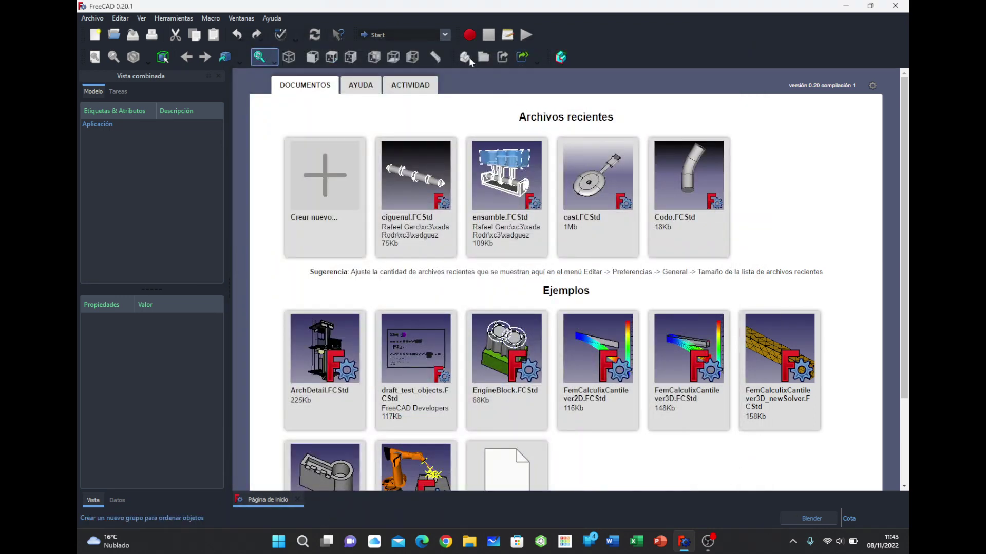
# Create a new empty document and switch it to the Part Design workbench
pyautogui.click(335, 177)
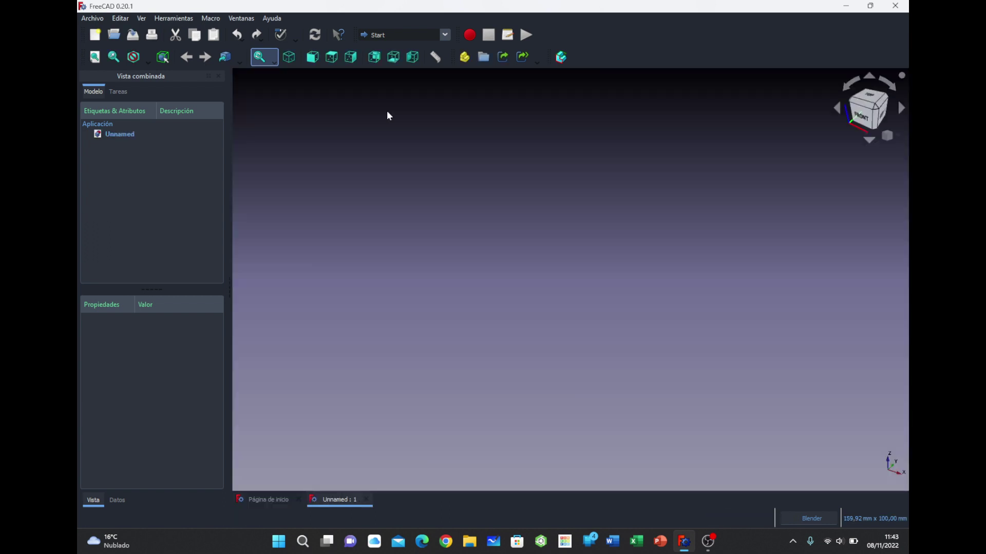
pyautogui.click(444, 35)
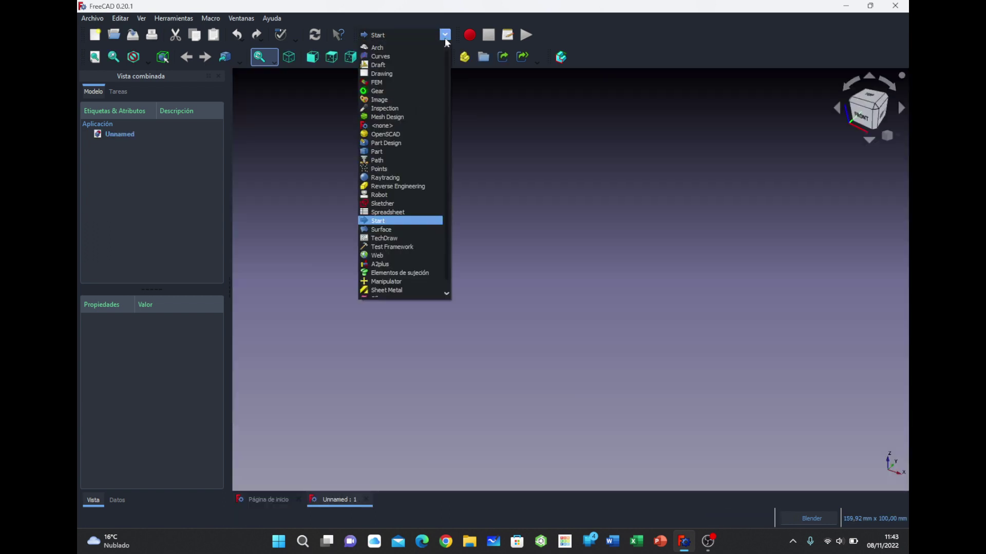
pyautogui.click(405, 143)
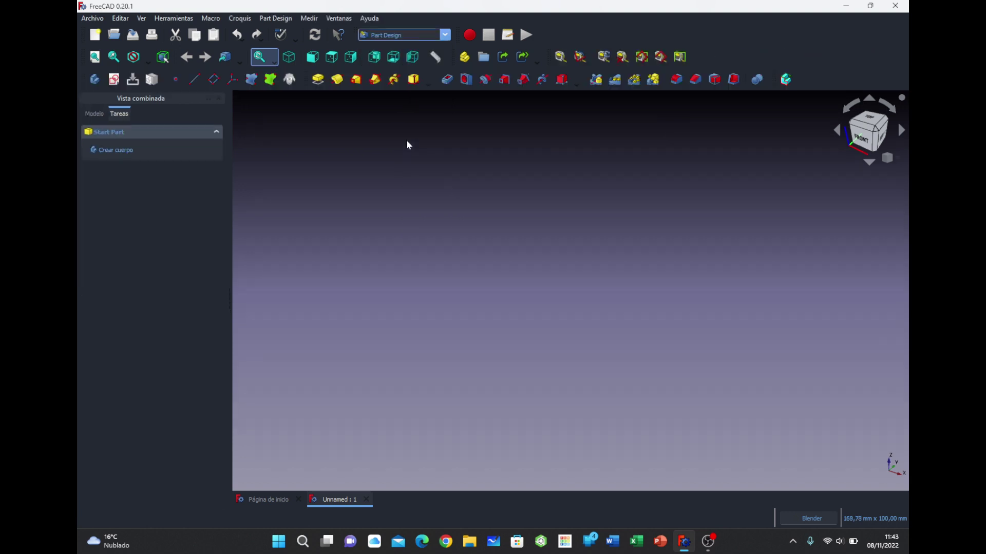
# Reopen Preferences under Part Design and cancel them unchanged
pyautogui.click(120, 18)
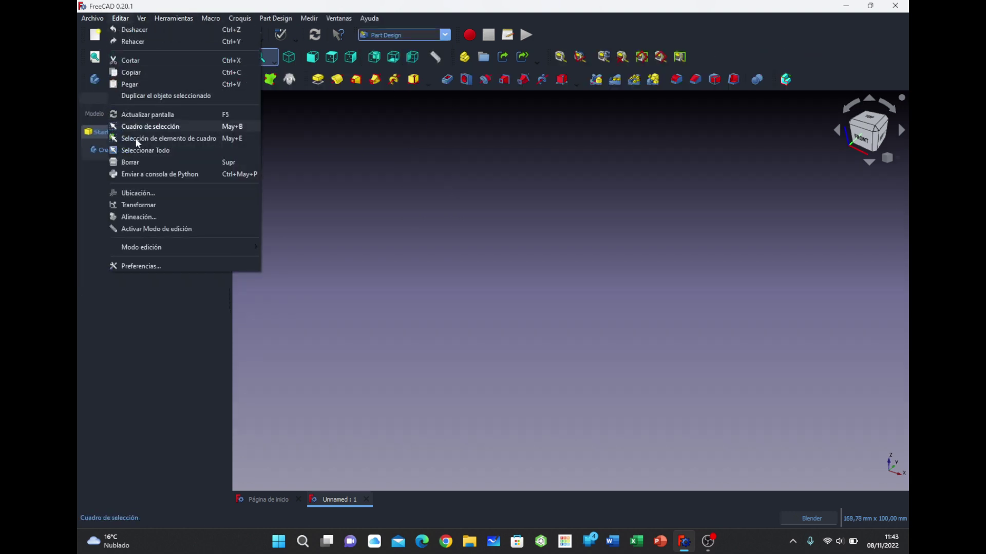
pyautogui.click(143, 266)
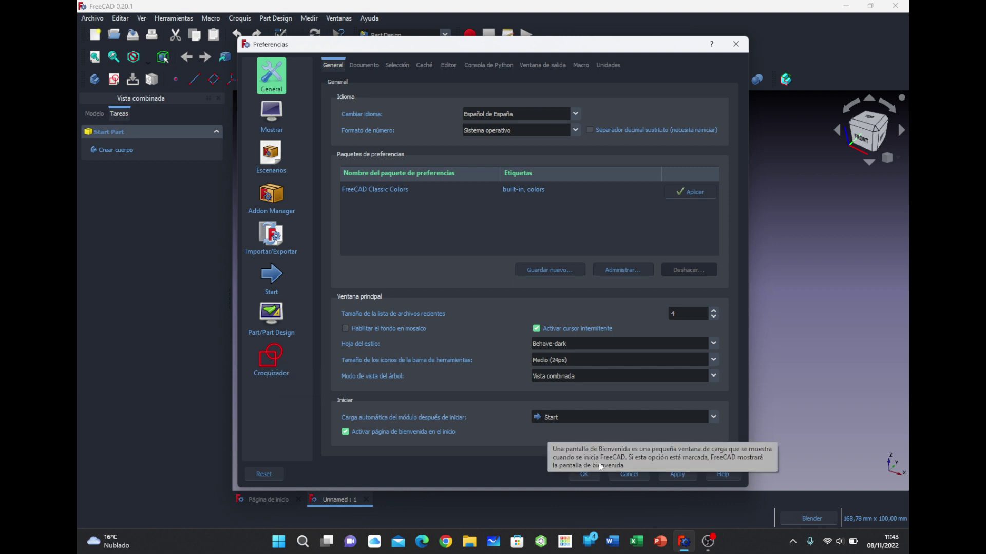
pyautogui.click(628, 474)
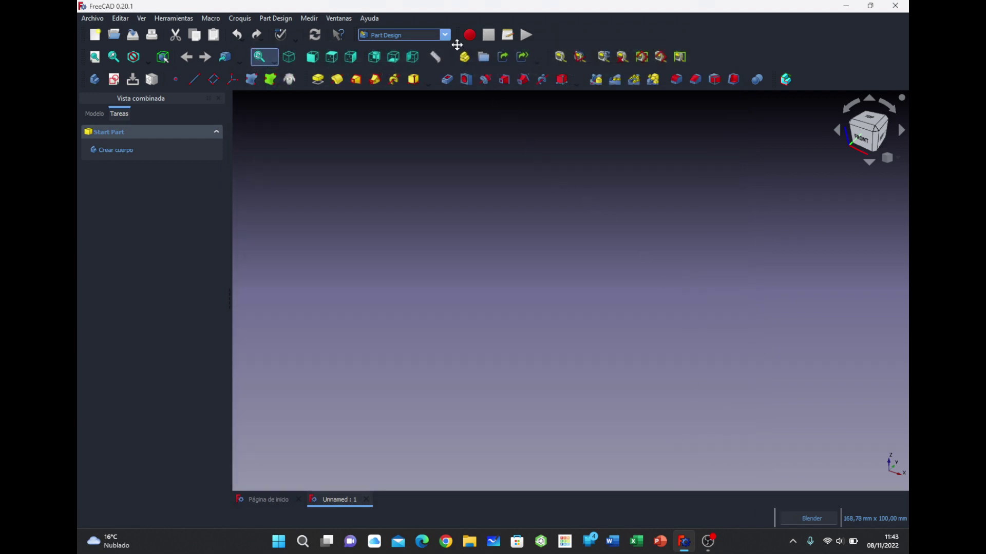
# Switch Unnamed to the Curves workbench, then open and cancel Preferences
pyautogui.click(445, 34)
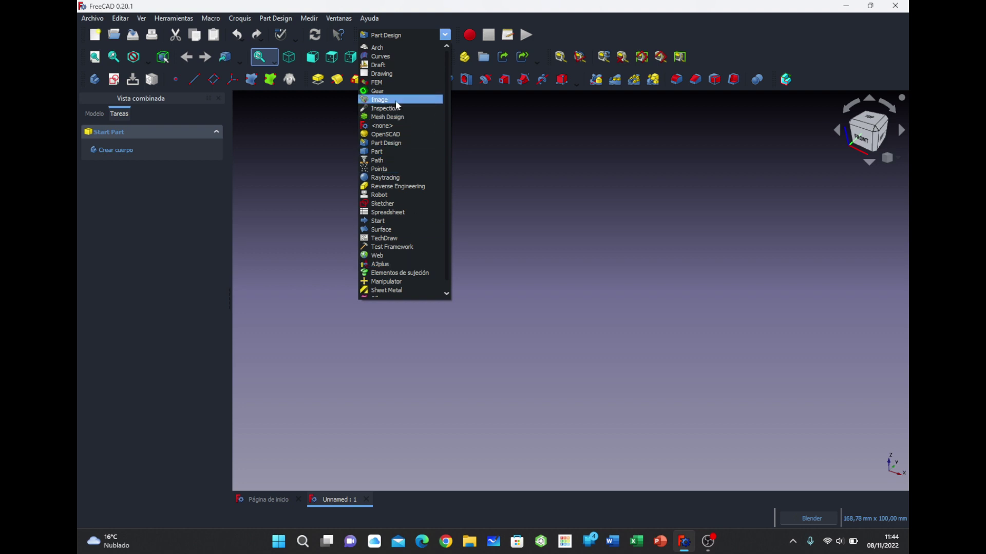
pyautogui.click(380, 56)
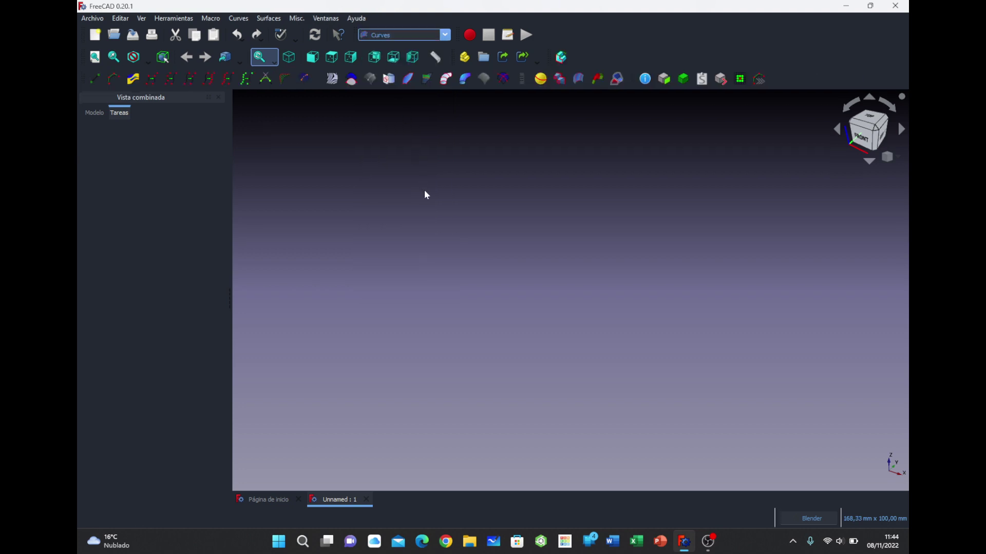
pyautogui.click(137, 19)
pyautogui.moveTo(120, 18)
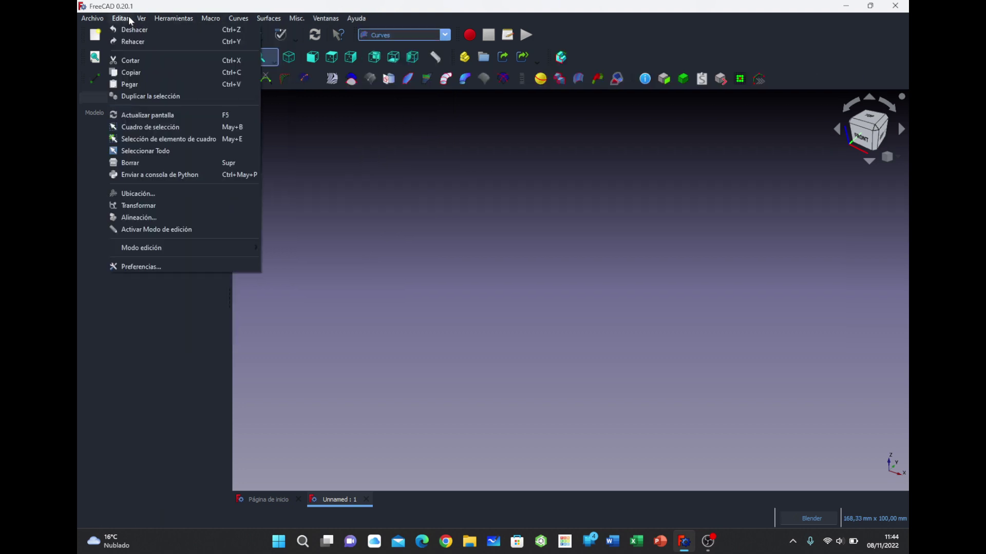
pyautogui.click(151, 267)
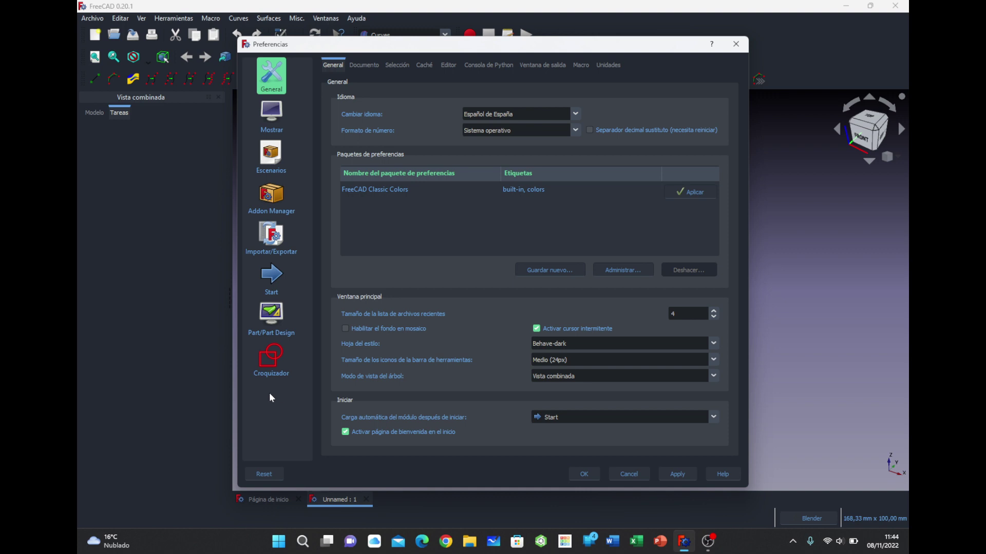
pyautogui.click(625, 475)
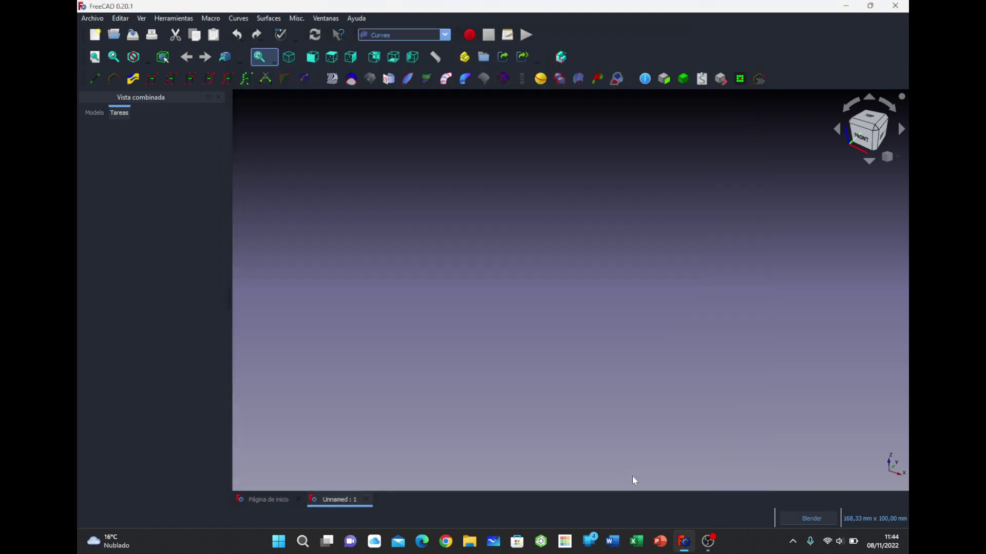
# Switch the empty document to the A2plus workbench
pyautogui.click(447, 37)
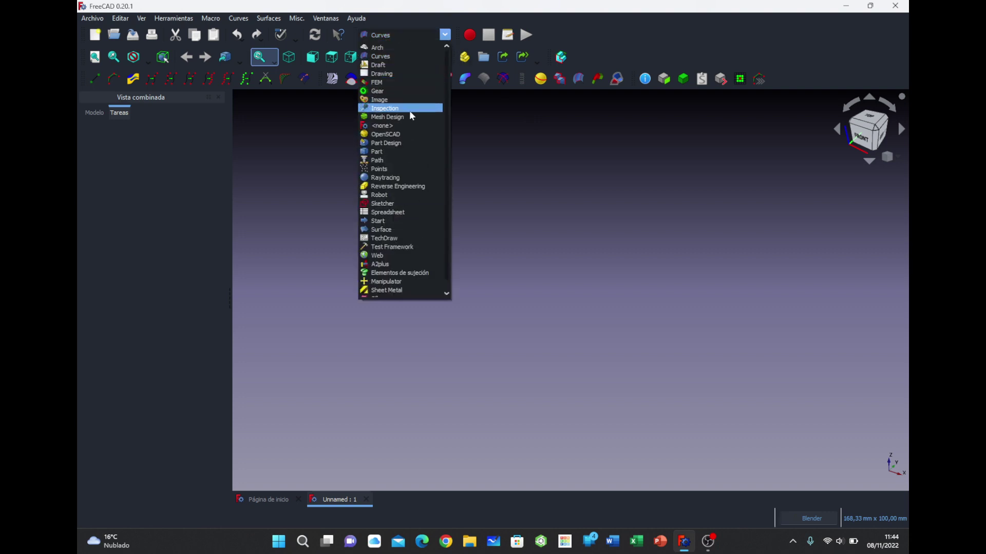
pyautogui.scroll(-1, 411, 116)
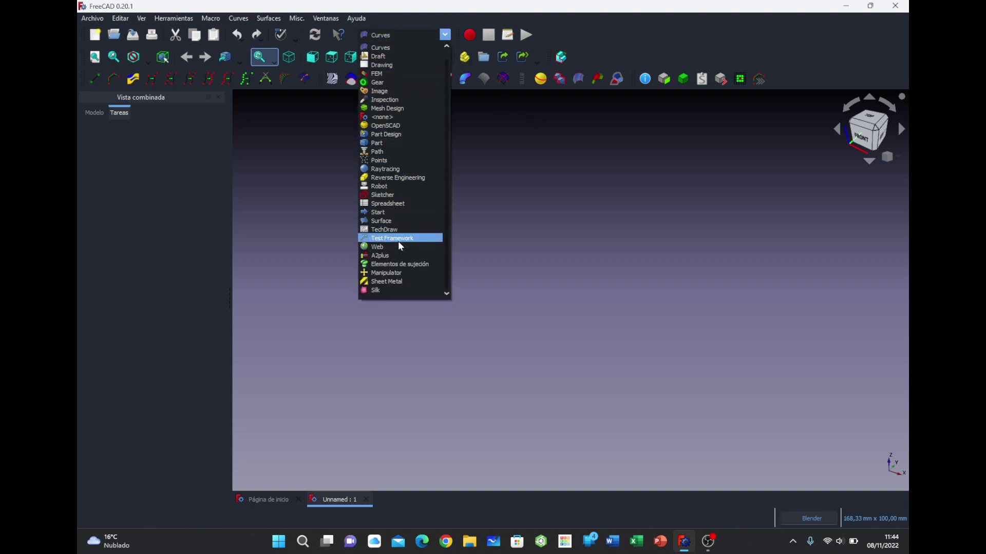
pyautogui.click(400, 256)
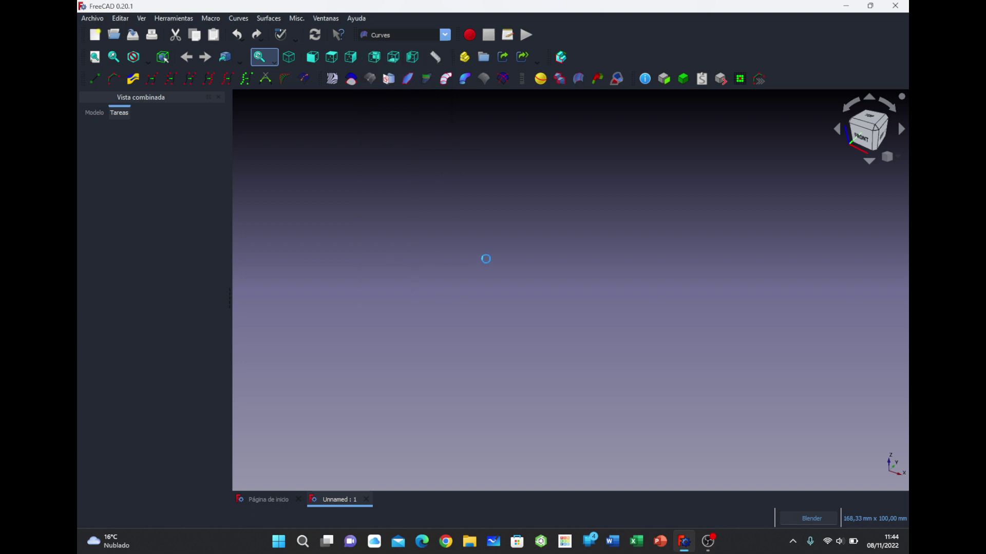
# View the A2plus preferences page, return to General, and cancel Preferences
pyautogui.click(114, 19)
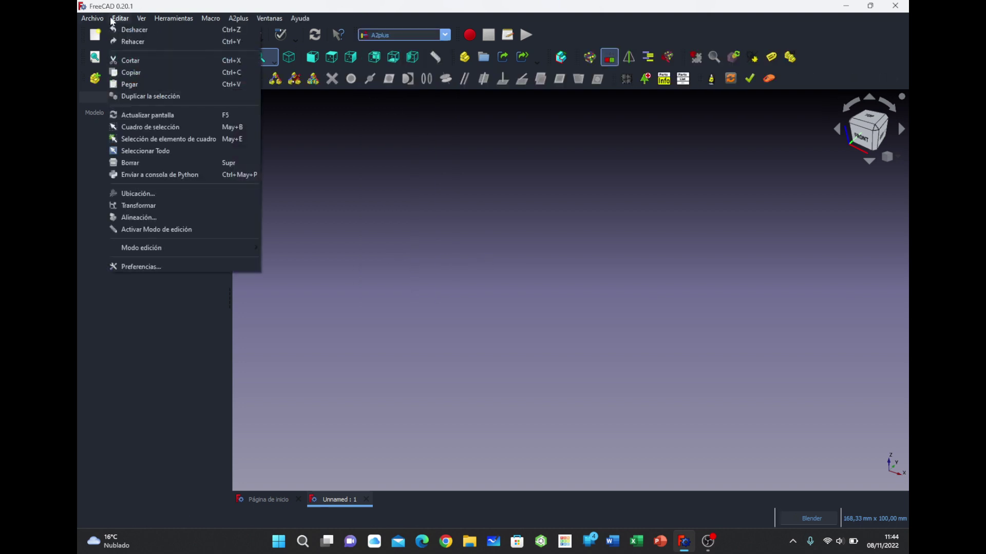
pyautogui.click(140, 268)
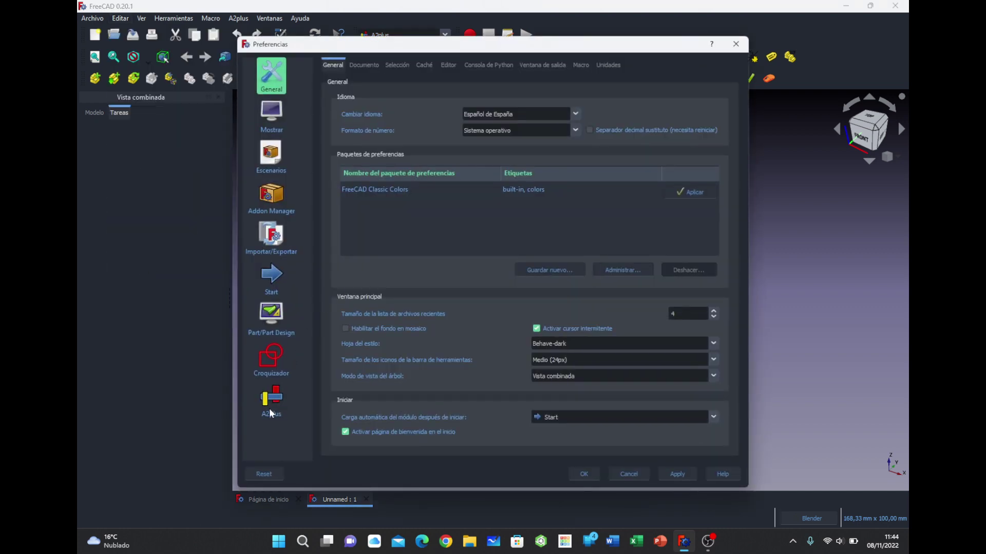
pyautogui.click(272, 402)
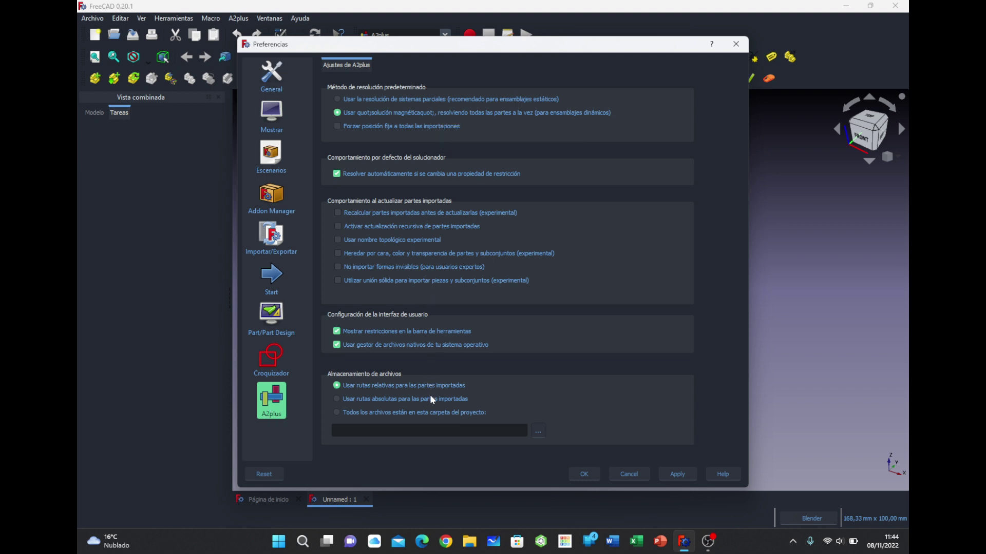
pyautogui.click(276, 76)
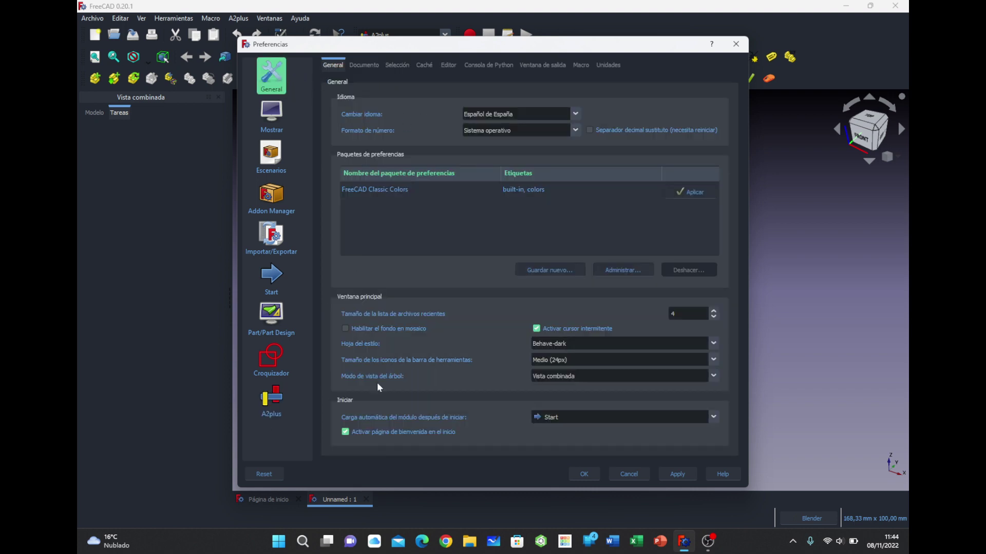
pyautogui.click(627, 472)
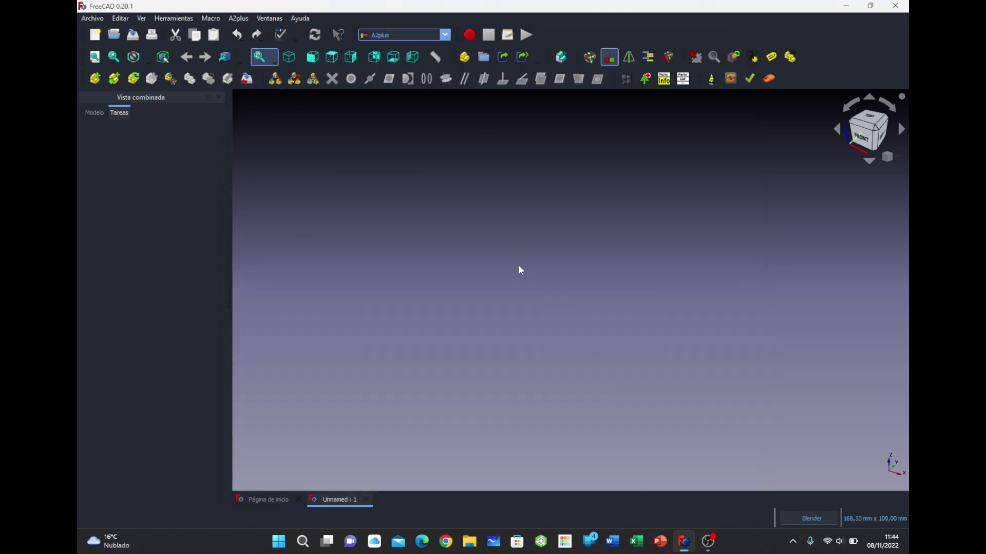
# Switch back to Part Design and open the Editar menu
pyautogui.click(428, 36)
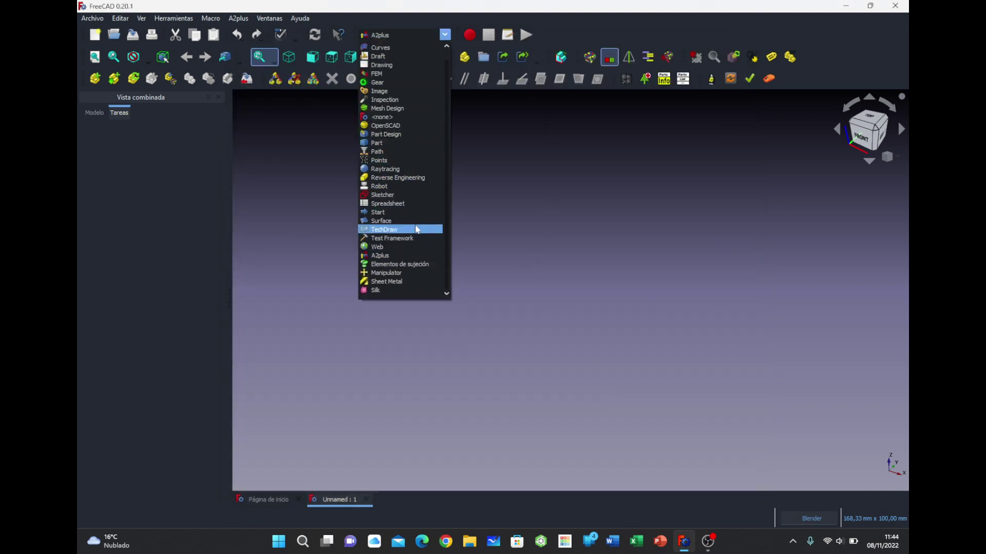
pyautogui.scroll(1, 417, 229)
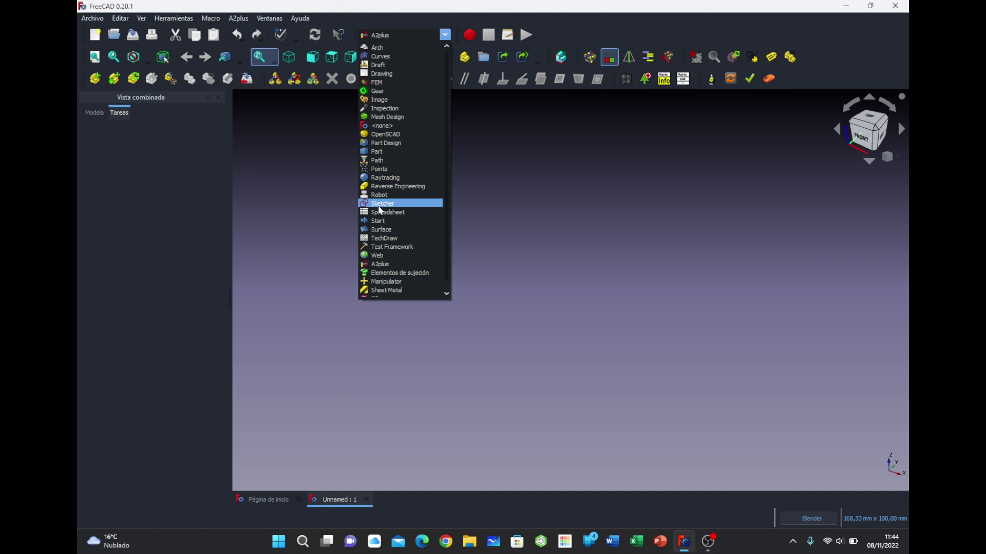
pyautogui.click(392, 142)
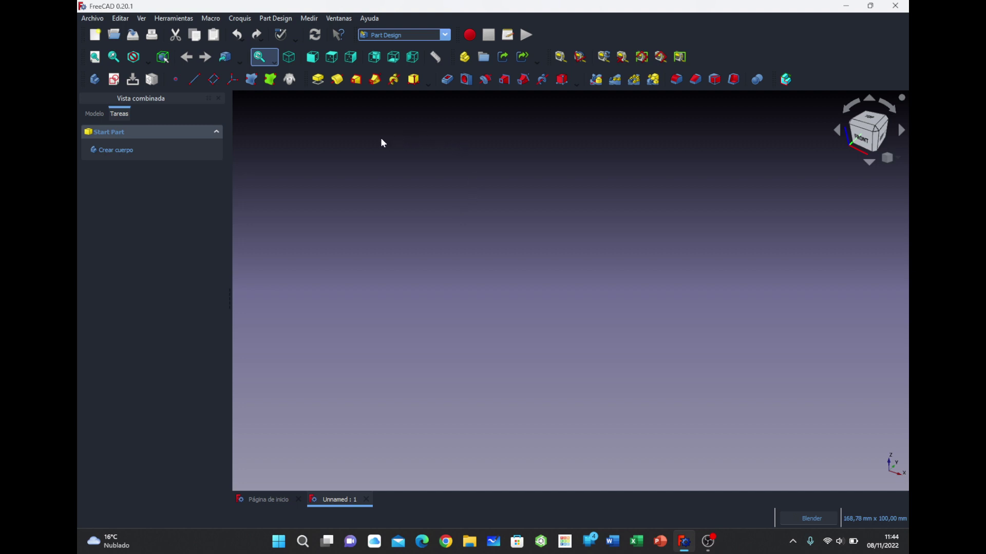
pyautogui.click(120, 18)
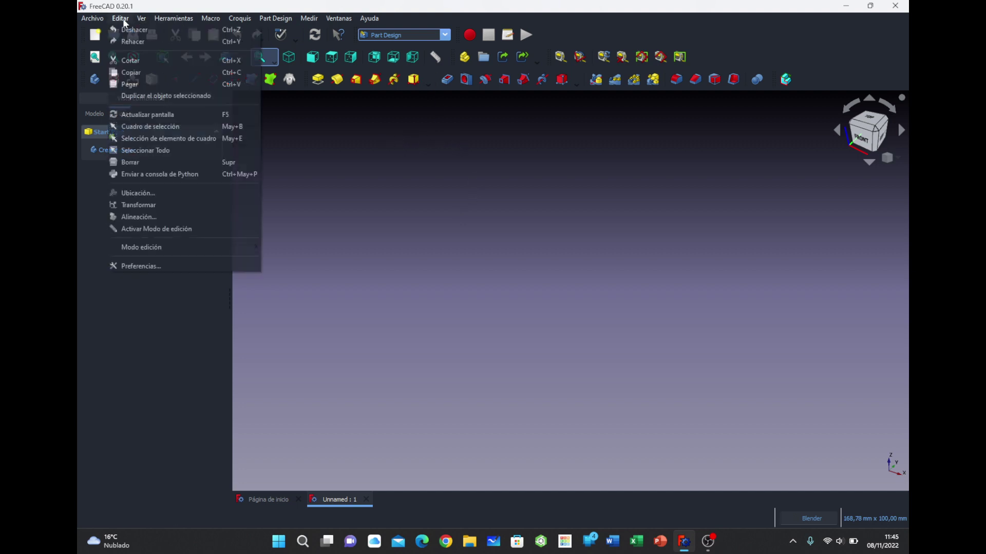
# Open Preferencias on the General page and nudge the dialog slightly
pyautogui.click(154, 266)
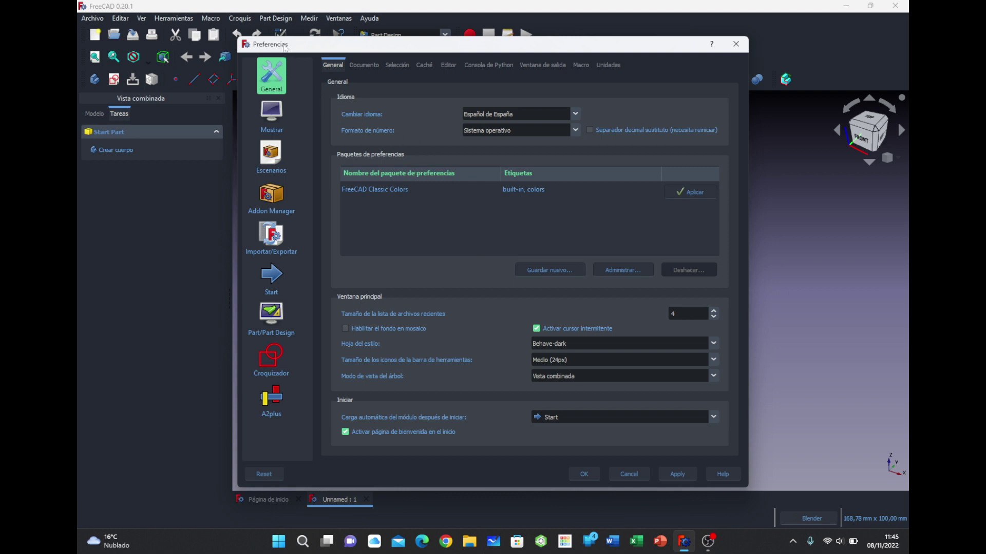
pyautogui.moveTo(285, 45); pyautogui.dragTo(289, 40)
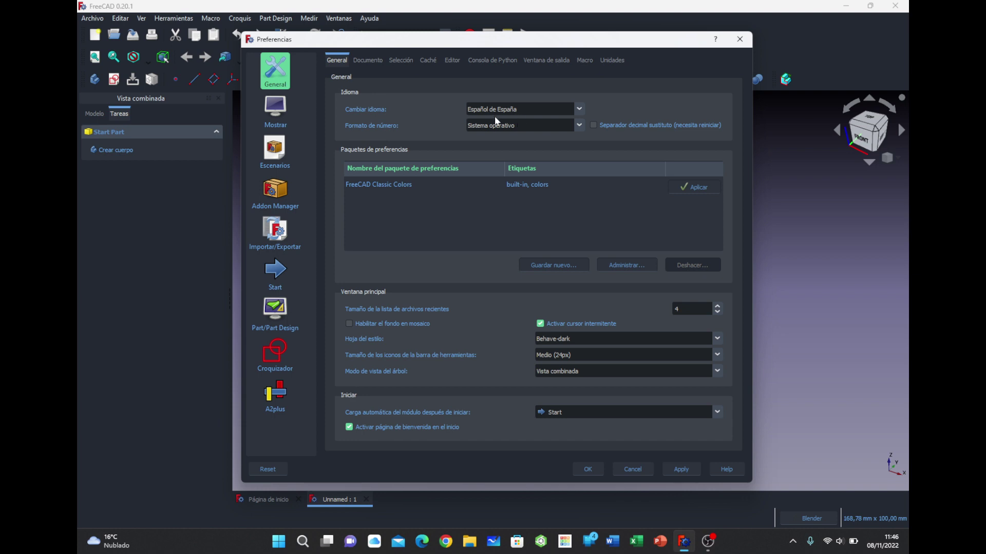
# Keep Español de España as the language and begin saving a new preference pack
pyautogui.click(576, 111)
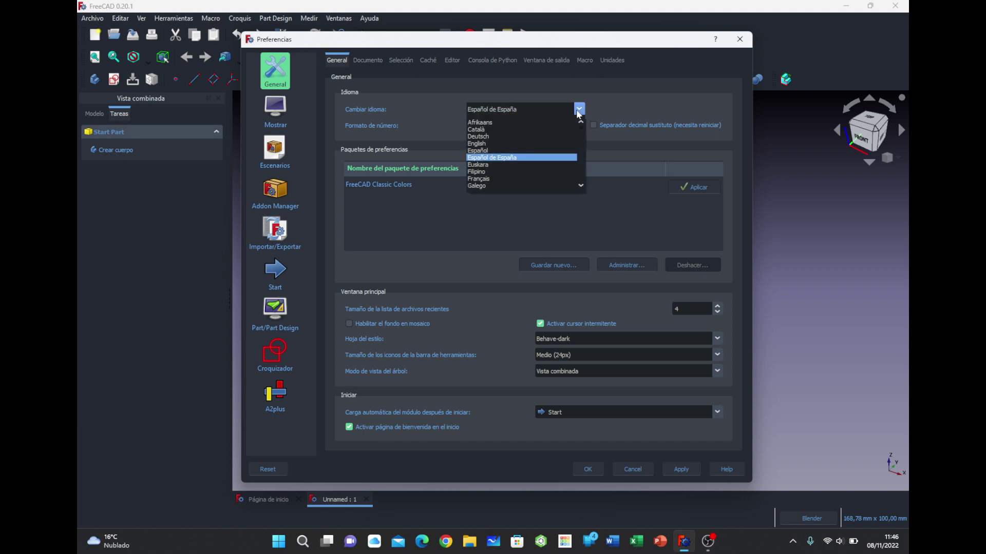
pyautogui.click(579, 113)
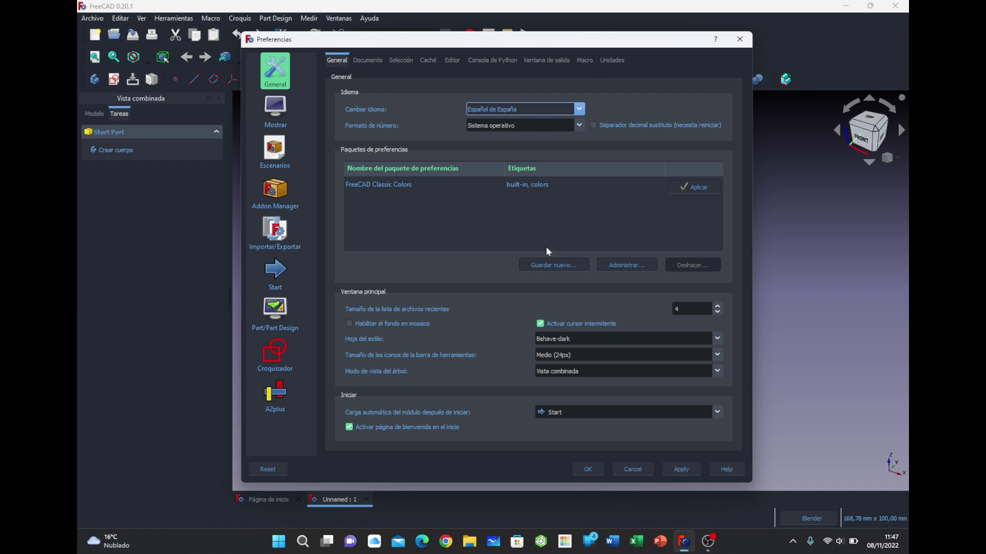
pyautogui.click(566, 266)
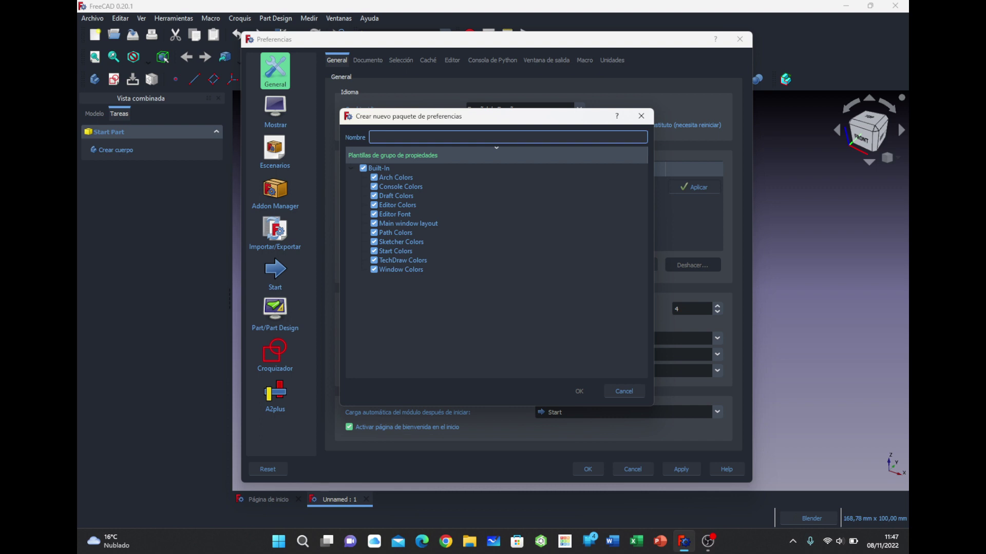
# Save a preference pack named 'Mis preferencias' and select it in the list
pyautogui.write('Mis pre')
pyautogui.write('ferencias')
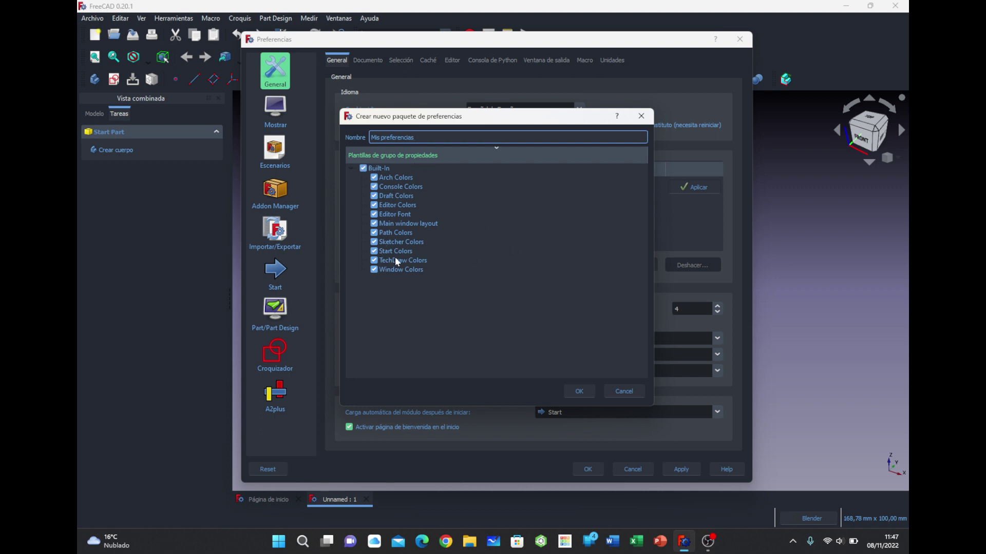
pyautogui.click(579, 391)
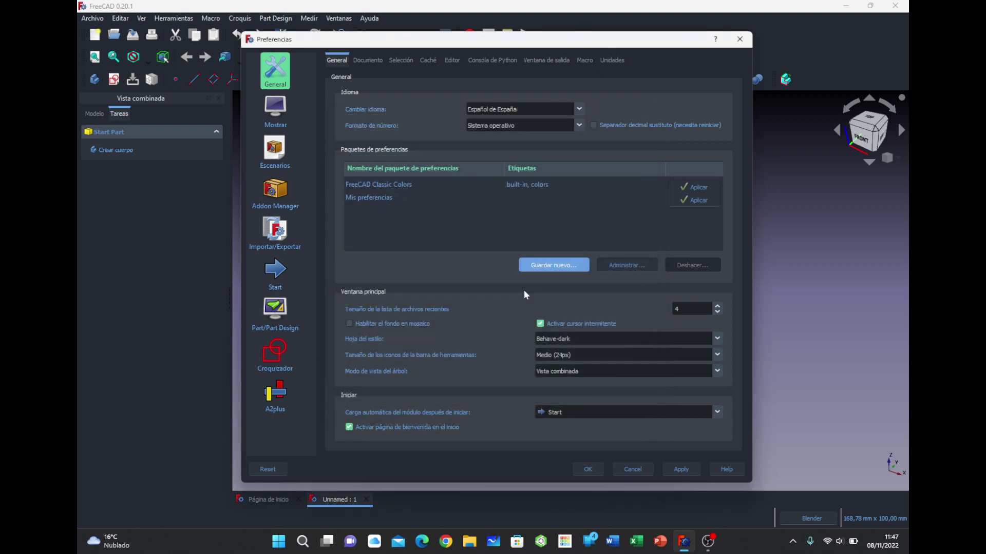
pyautogui.click(391, 198)
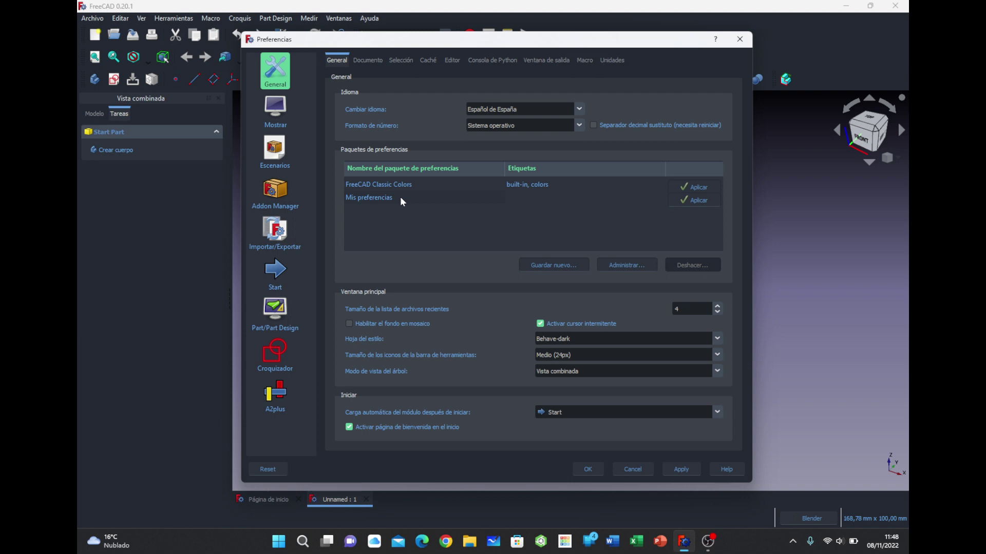
pyautogui.click(390, 197)
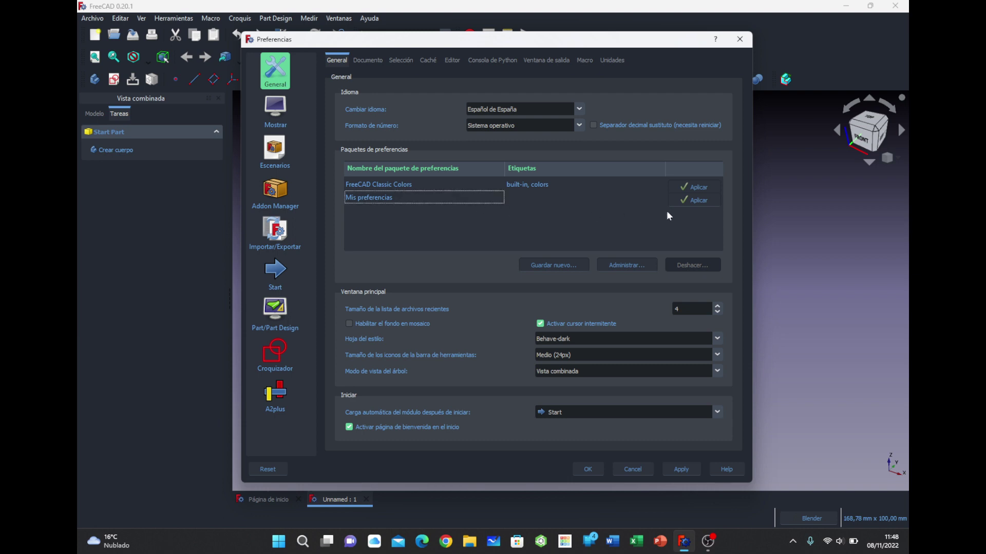
pyautogui.click(696, 209)
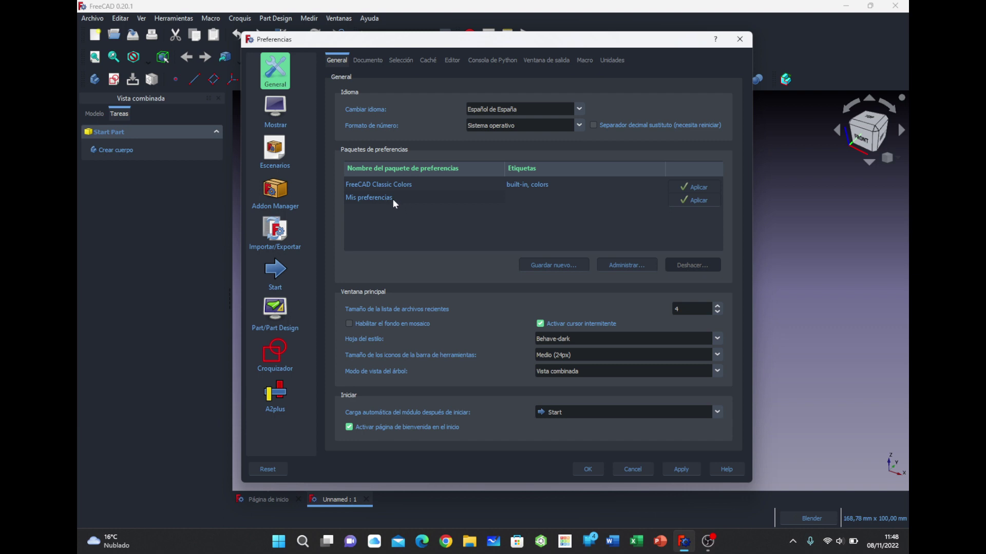
pyautogui.click(394, 203)
pyautogui.click(387, 198)
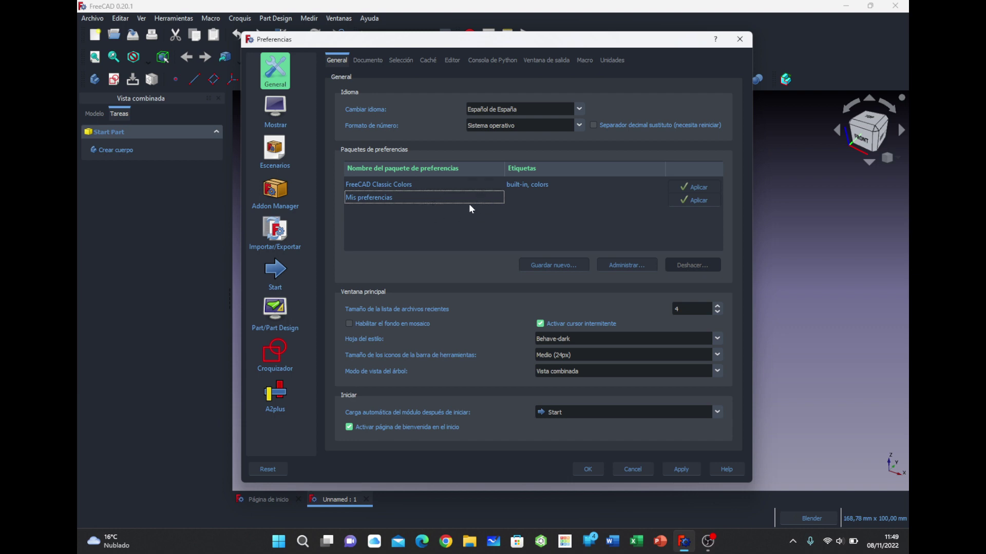
pyautogui.press('Return')
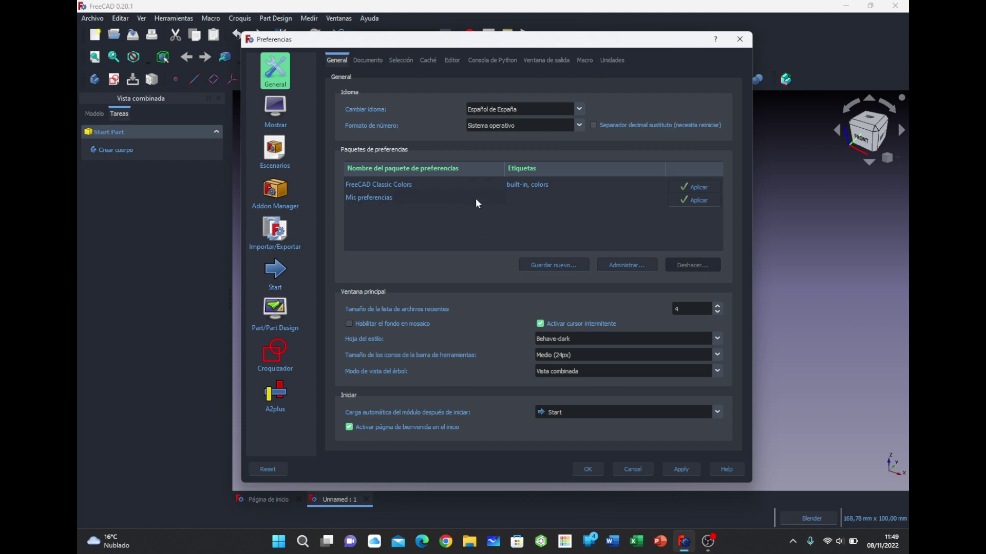
pyautogui.click(475, 198)
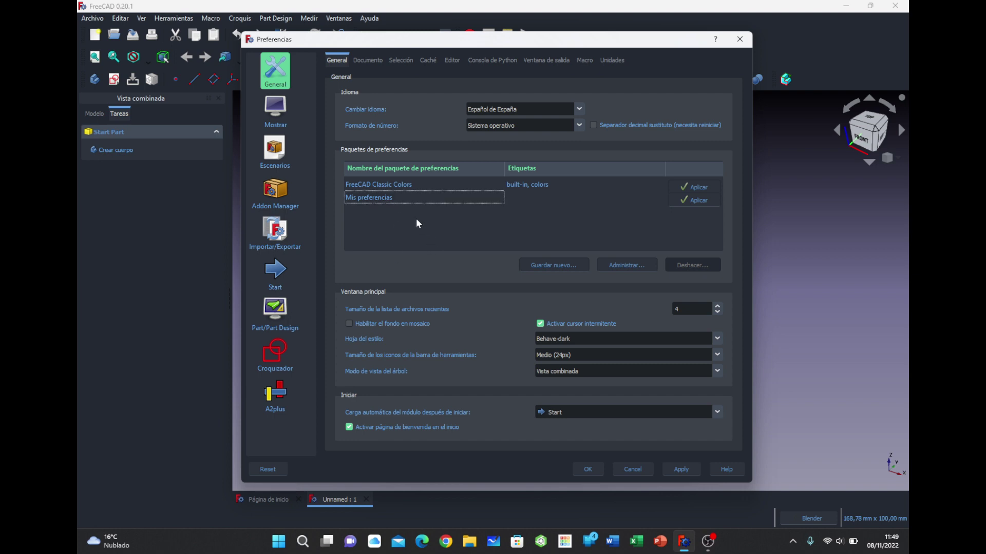
# Open preference pack management and close the Addon Manager it launched
pyautogui.click(631, 270)
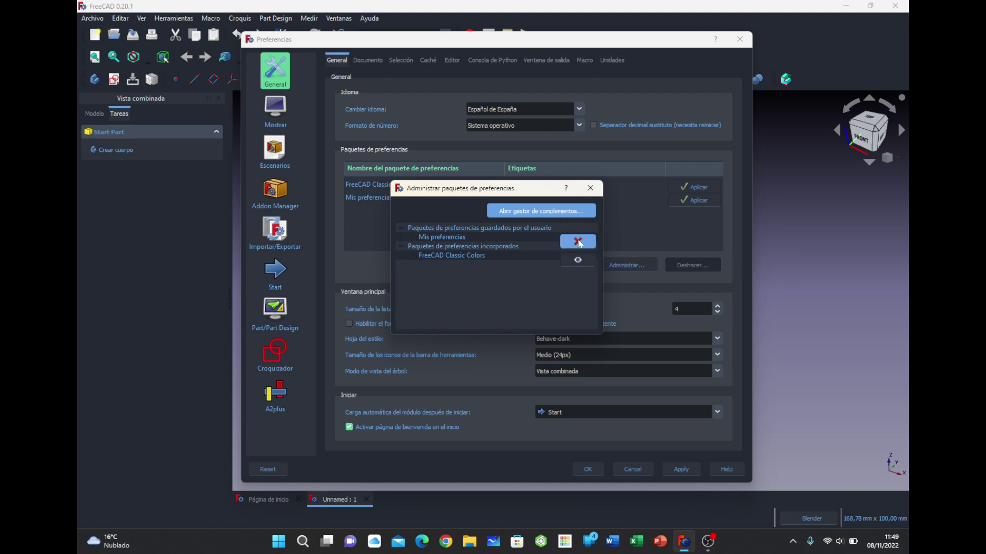
pyautogui.click(549, 216)
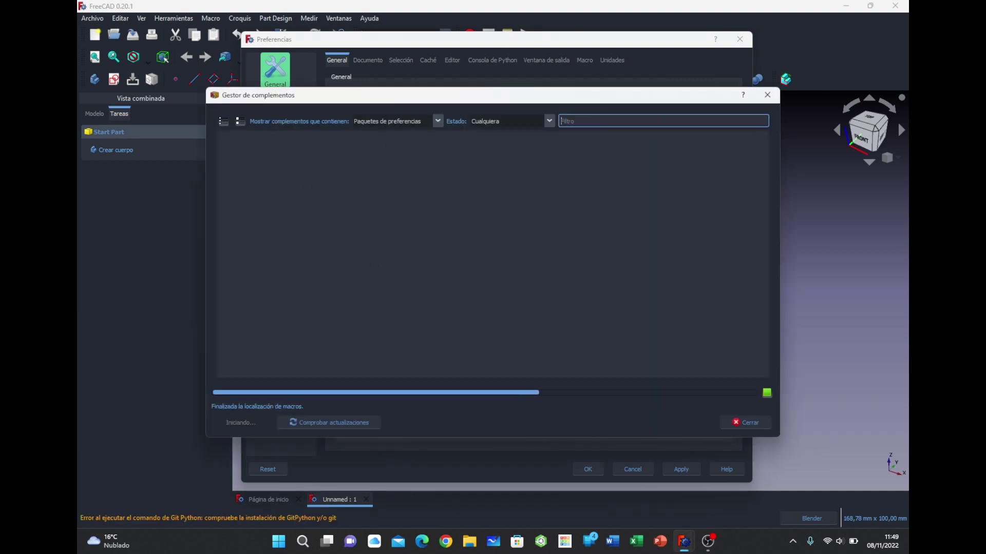
pyautogui.click(767, 95)
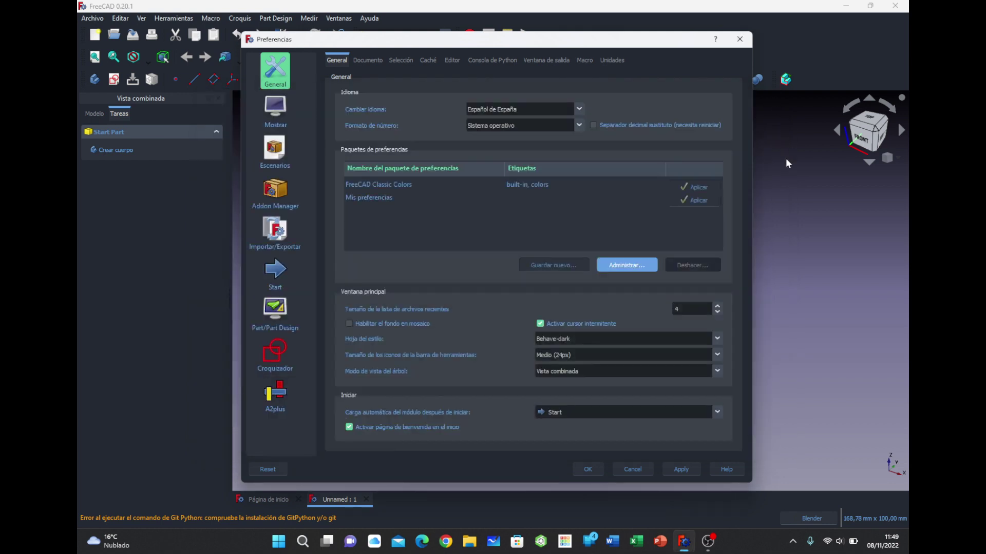
# Delete the Mis preferencias pack, confirming Yes, and close the dialog
pyautogui.click(636, 264)
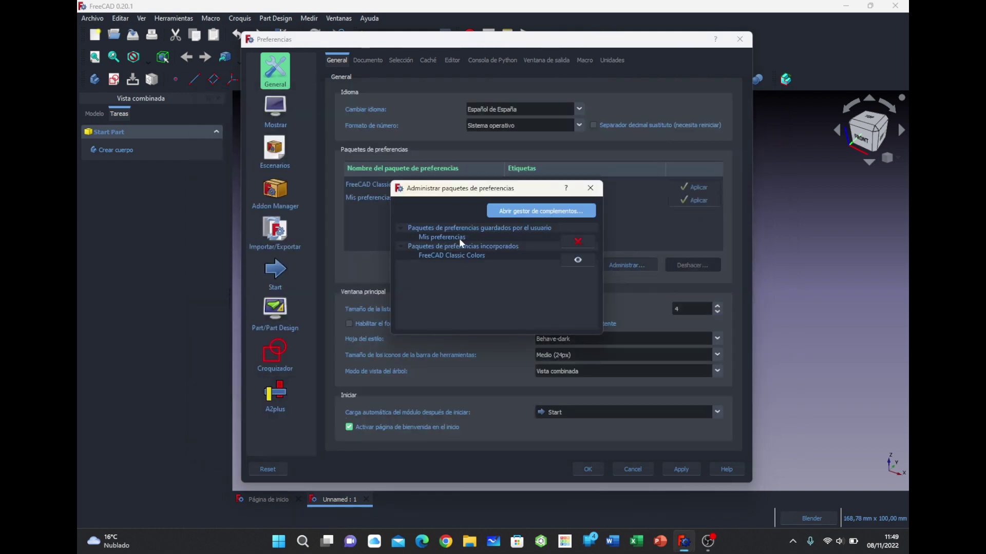
pyautogui.click(577, 242)
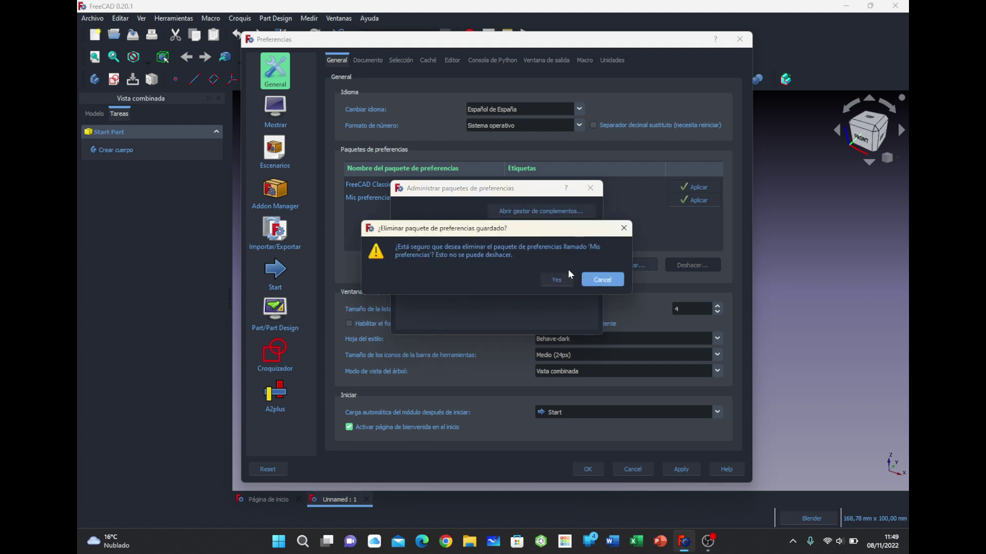
pyautogui.click(563, 279)
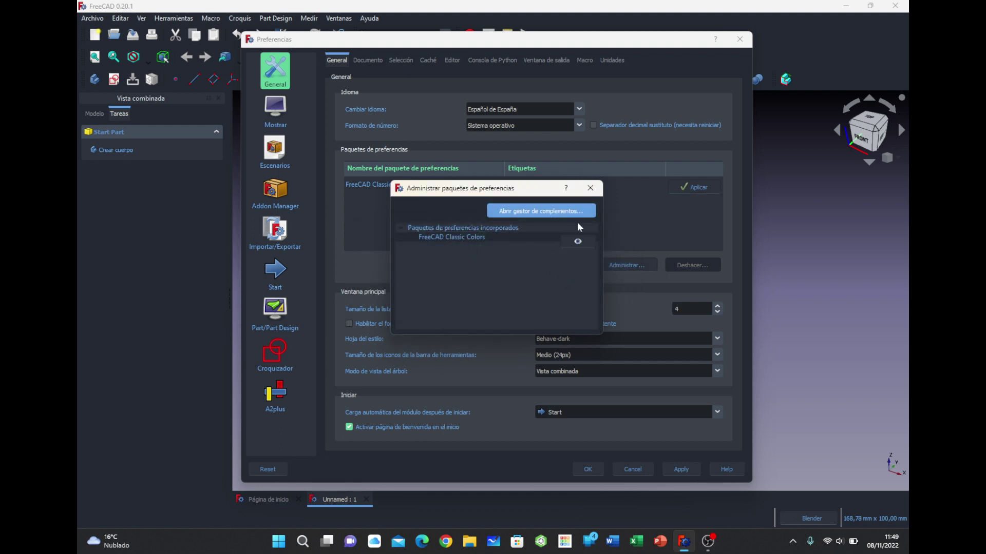
pyautogui.click(591, 188)
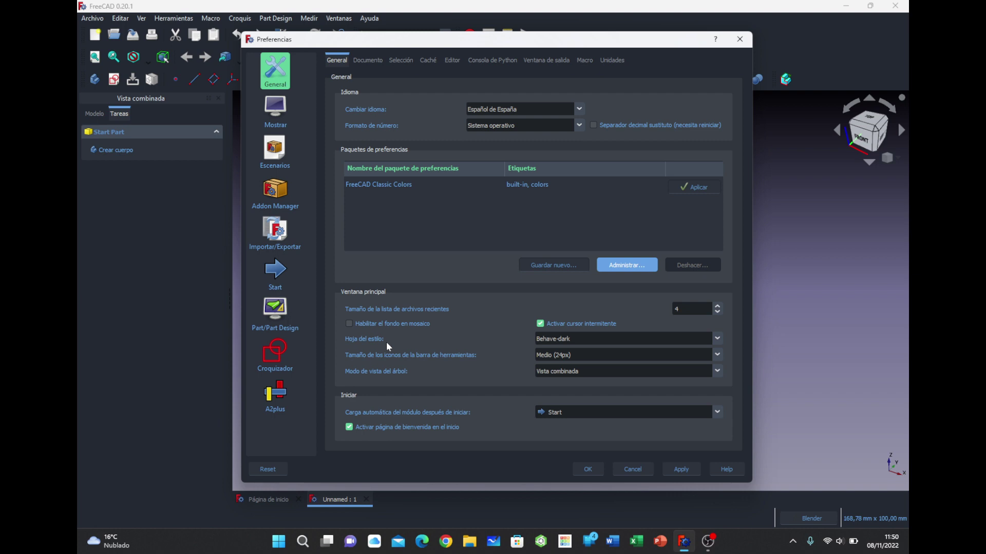
# Select ProDark in the Hoja del estilo list and apply it
pyautogui.click(581, 343)
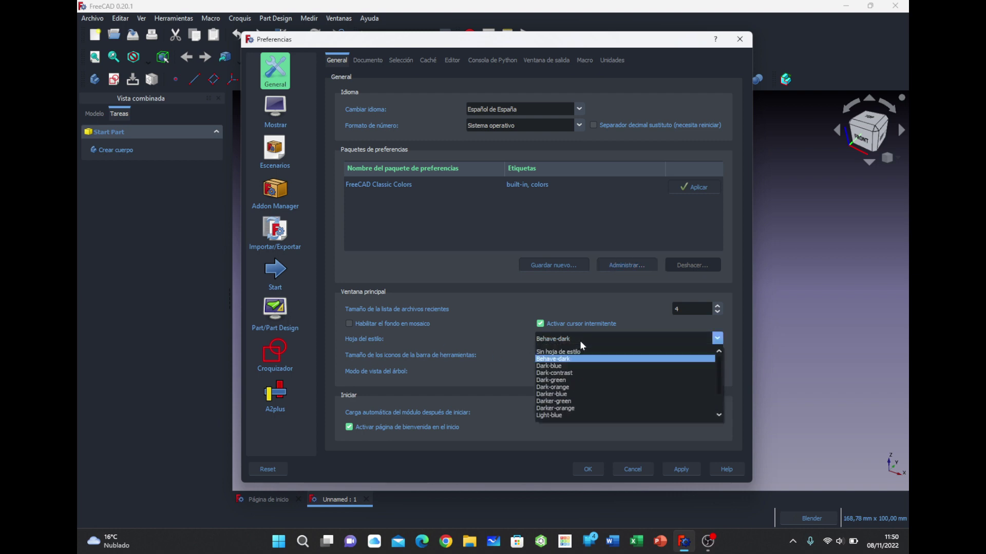
pyautogui.scroll(-1, 573, 378)
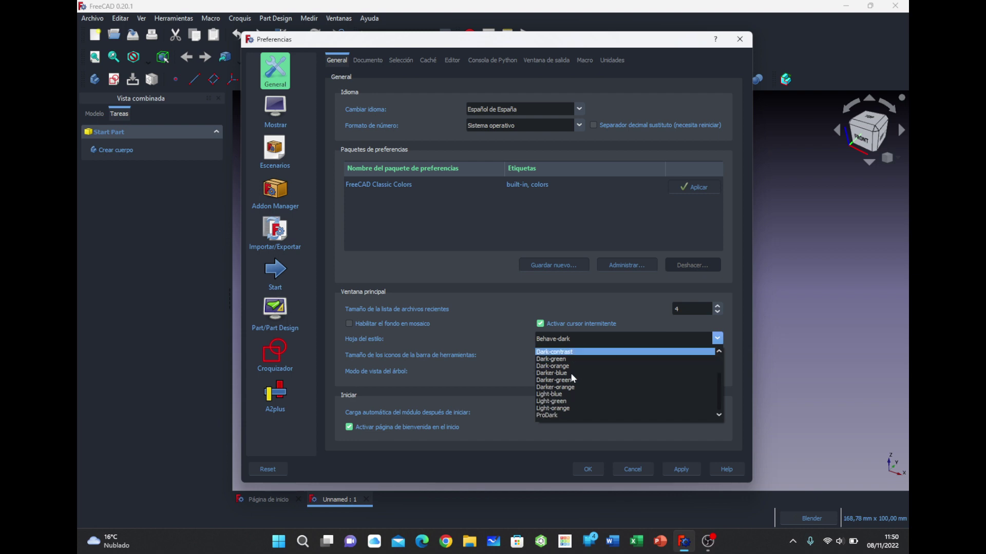
pyautogui.click(558, 416)
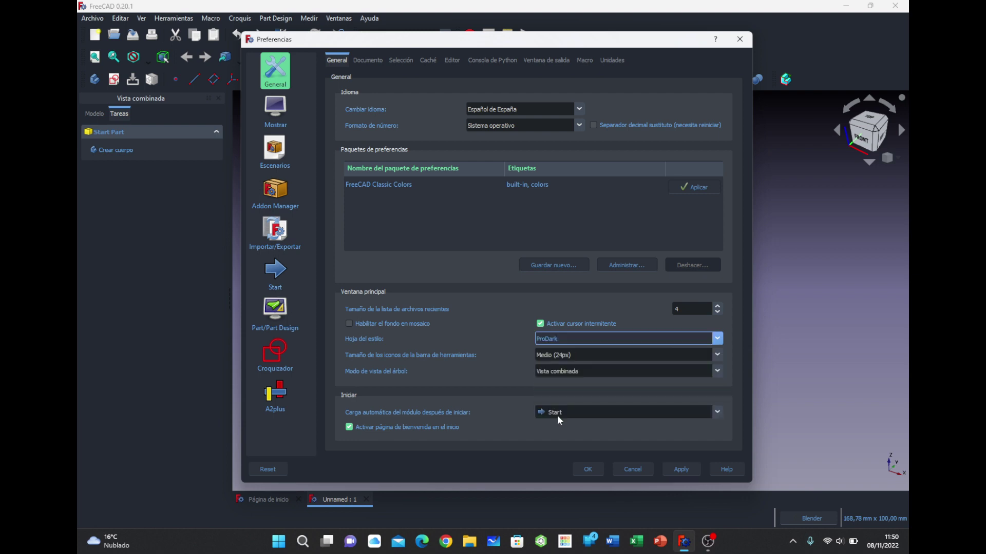
pyautogui.click(681, 469)
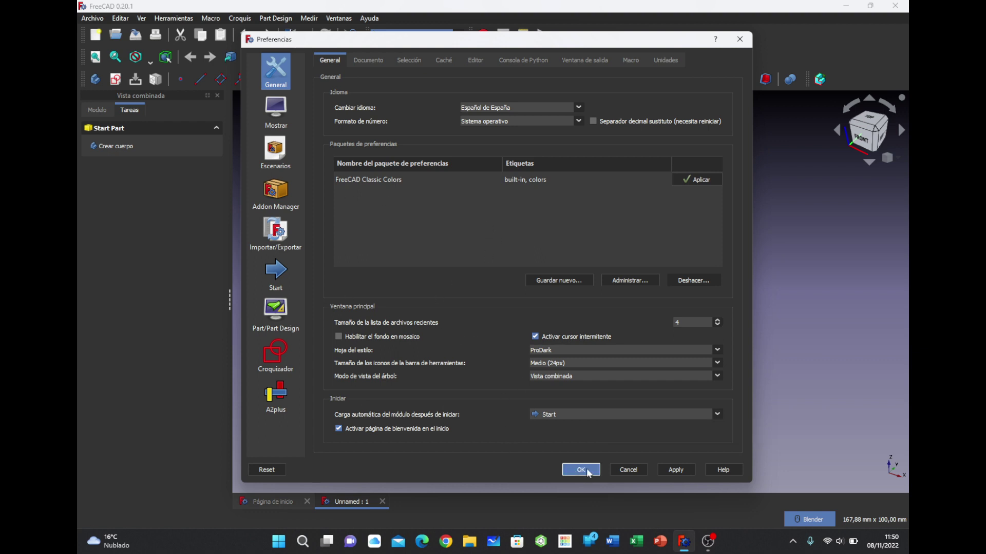
# Close Preferences with OK, switch to Curves, and draw a Freehand BSpline
pyautogui.click(586, 470)
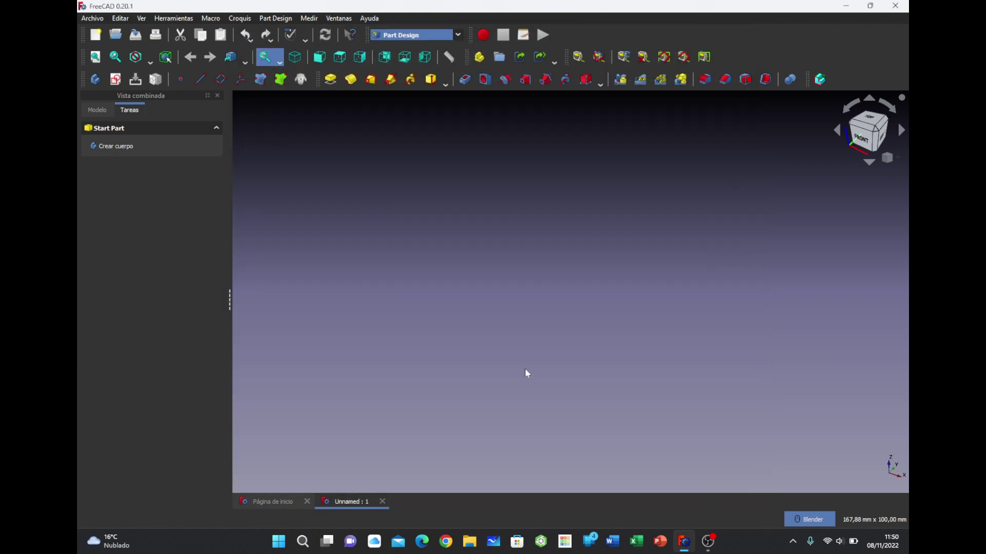
pyautogui.click(418, 36)
pyautogui.click(408, 56)
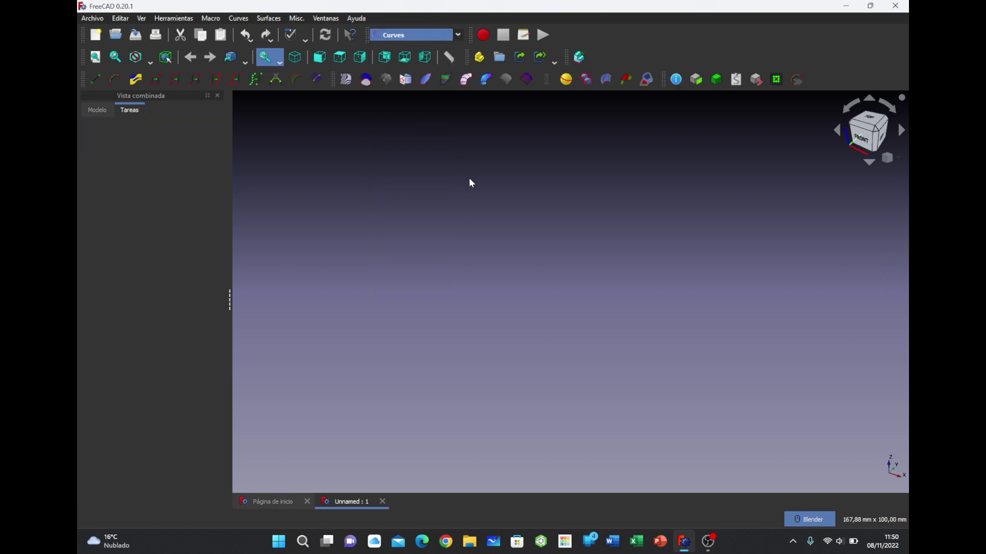
pyautogui.click(115, 79)
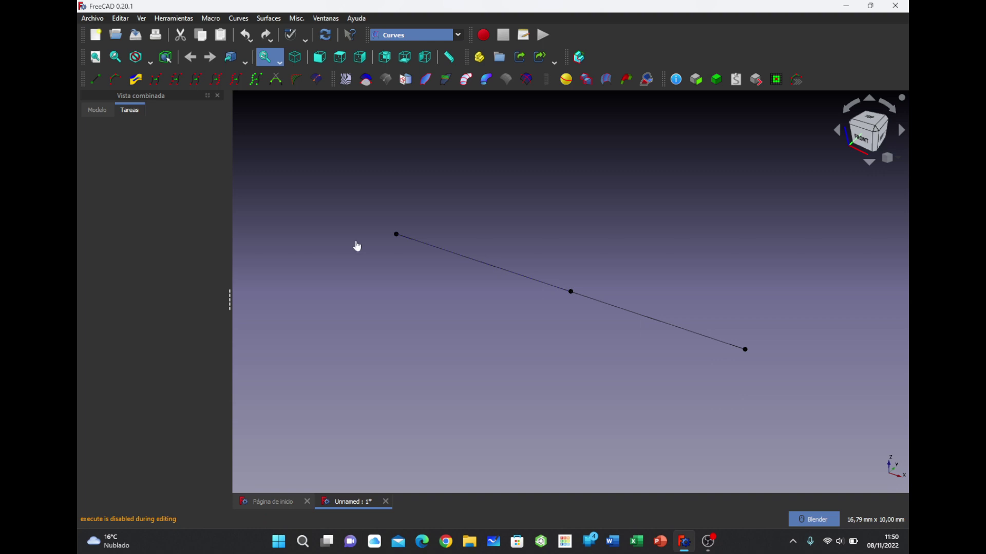
pyautogui.press('q')
# Select Freehand_BSpline in the tree and inspect its Data points in the Datos tab
pyautogui.click(103, 112)
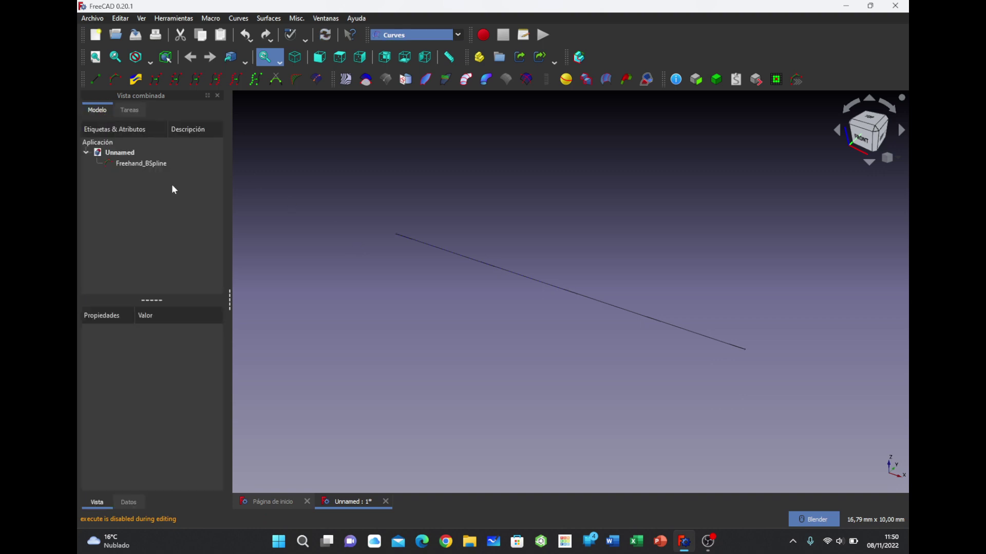
pyautogui.click(144, 163)
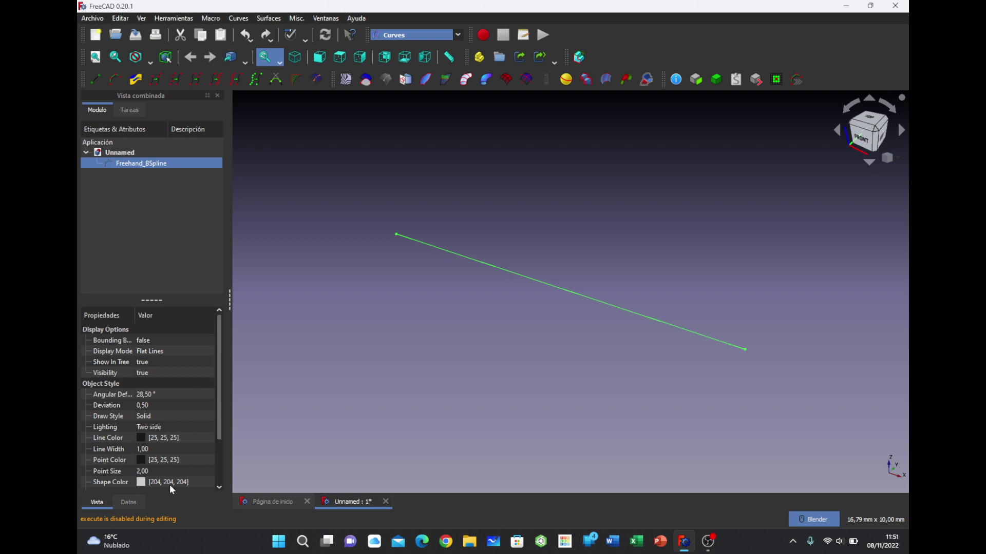
pyautogui.click(138, 500)
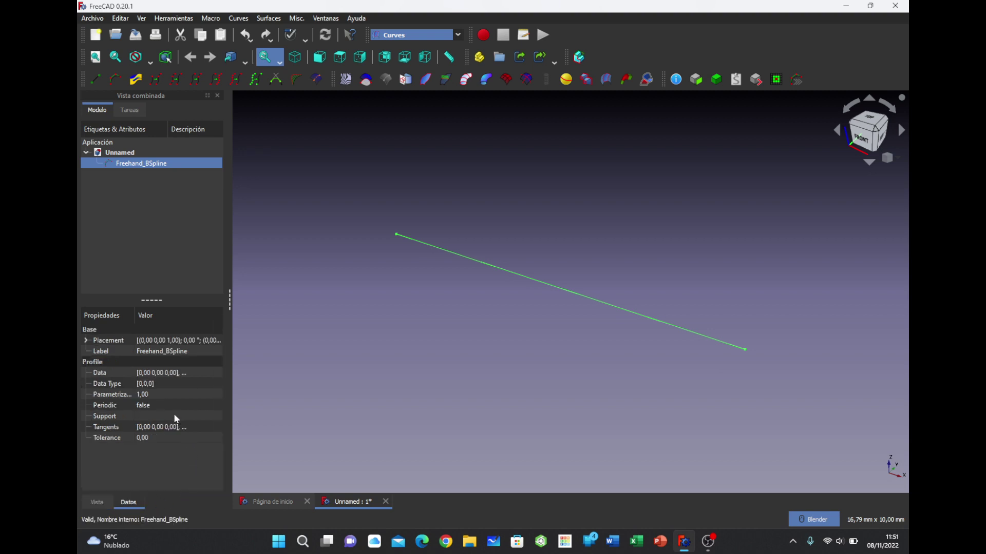
pyautogui.click(193, 375)
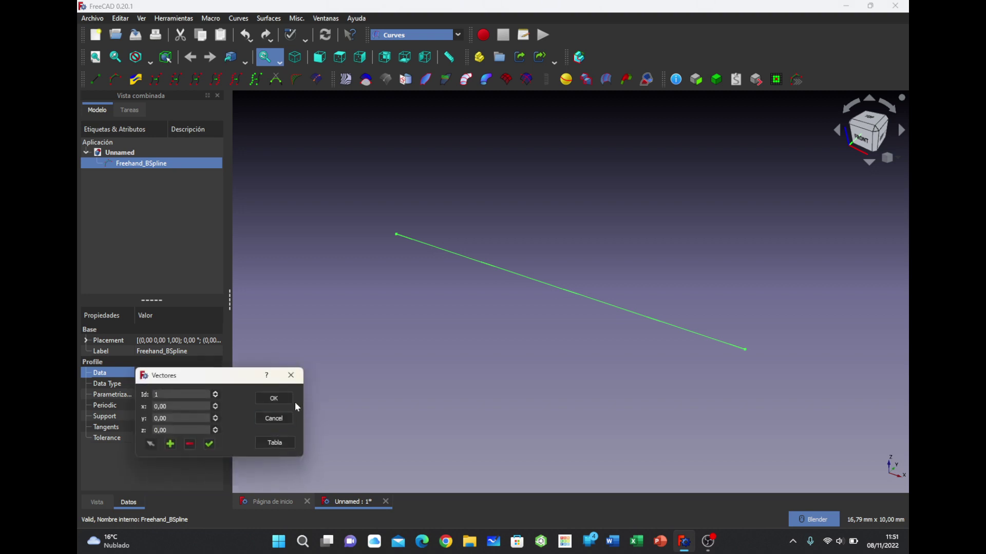
pyautogui.click(291, 376)
# Open the Data Type list editor, delete its first value, and close it unchanged
pyautogui.click(153, 384)
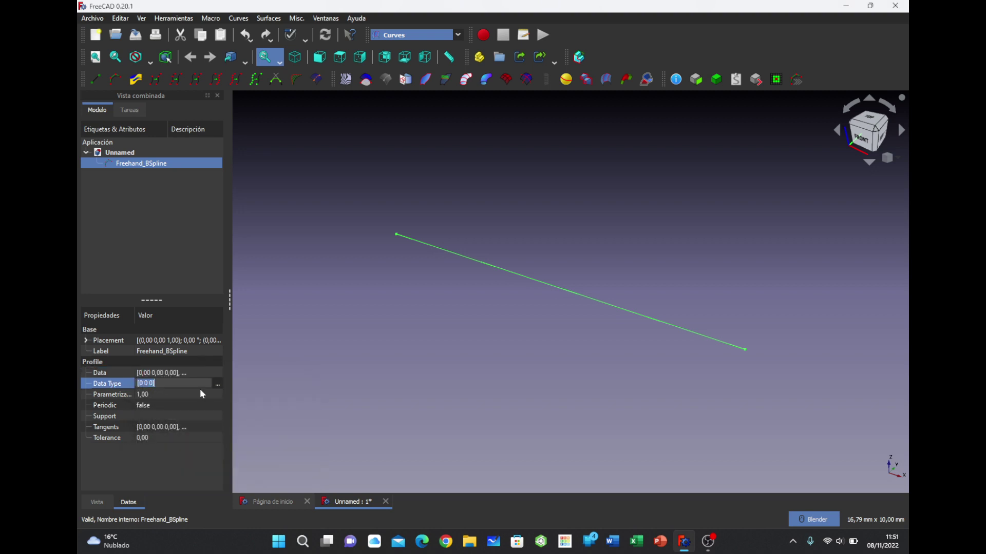
pyautogui.click(218, 384)
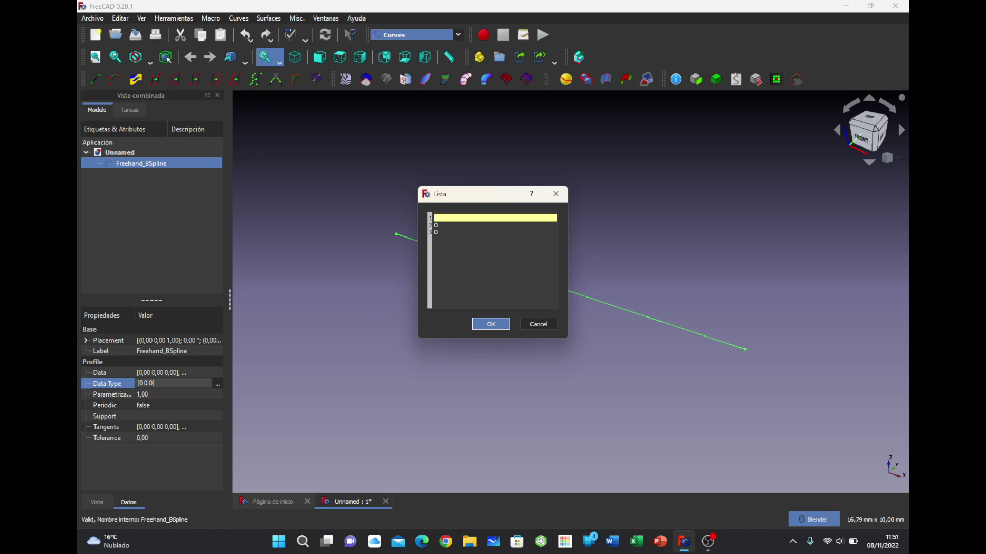
pyautogui.moveTo(487, 198); pyautogui.dragTo(459, 204)
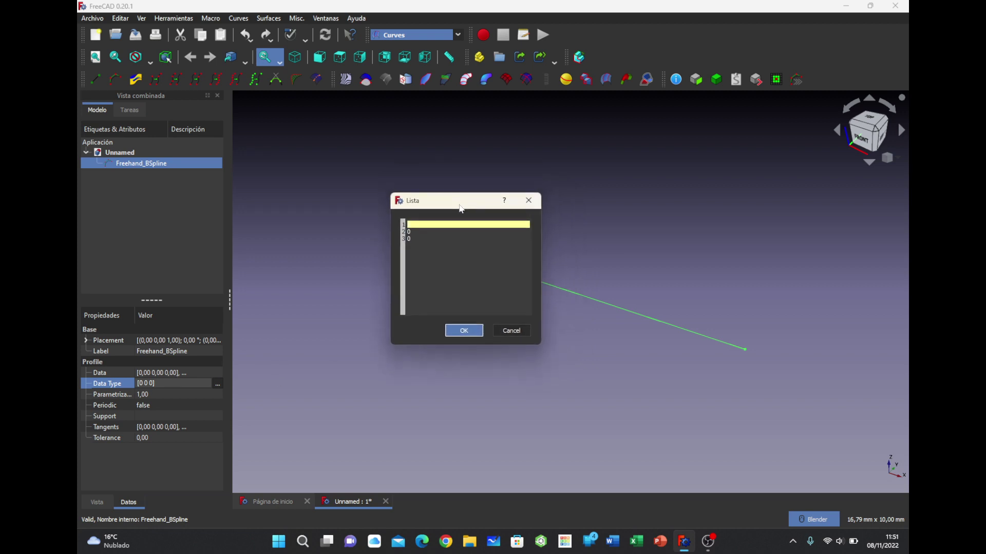
pyautogui.doubleClick(409, 225)
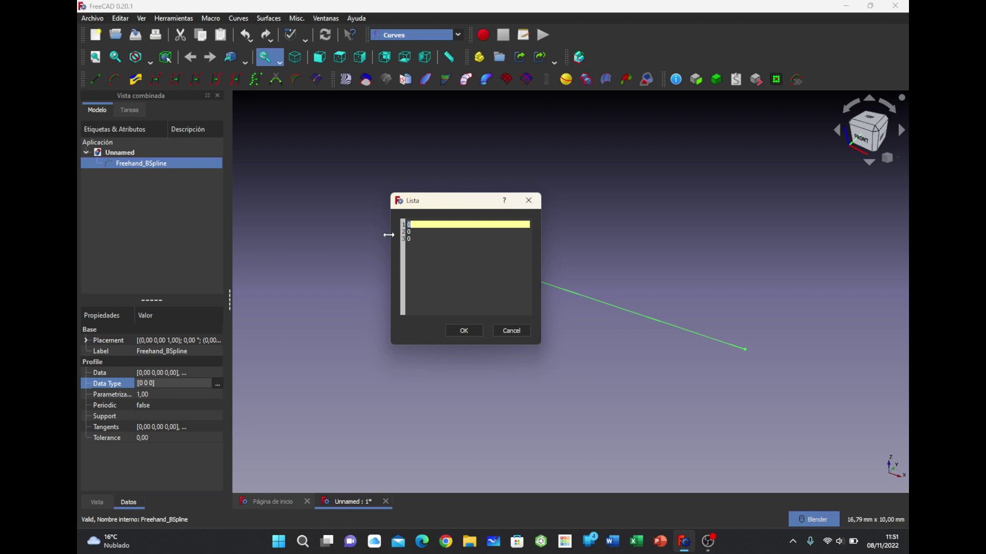
pyautogui.press('BackSpace')
pyautogui.click(518, 332)
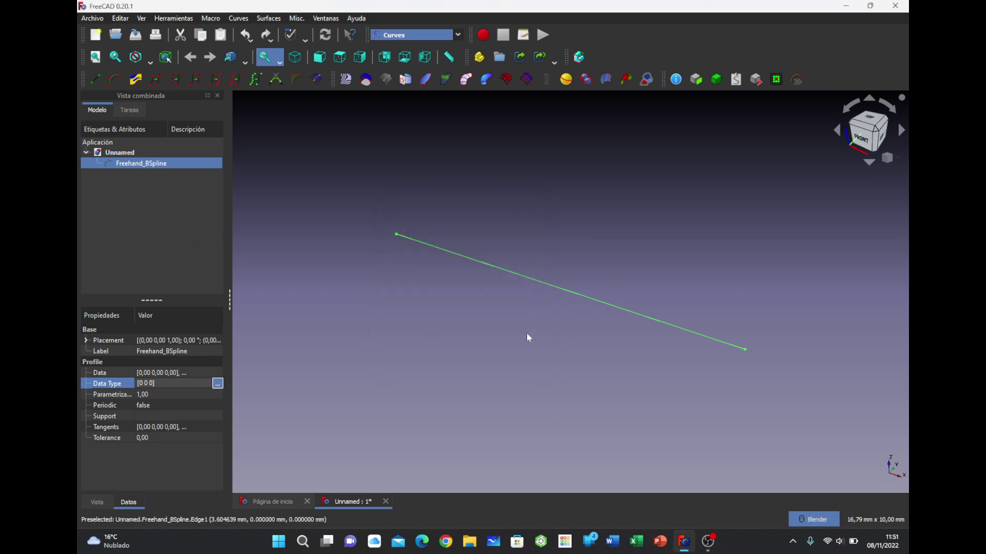
# Switch the preferences style sheet from ProDark to Behave-dark, then apply and confirm
pyautogui.click(121, 18)
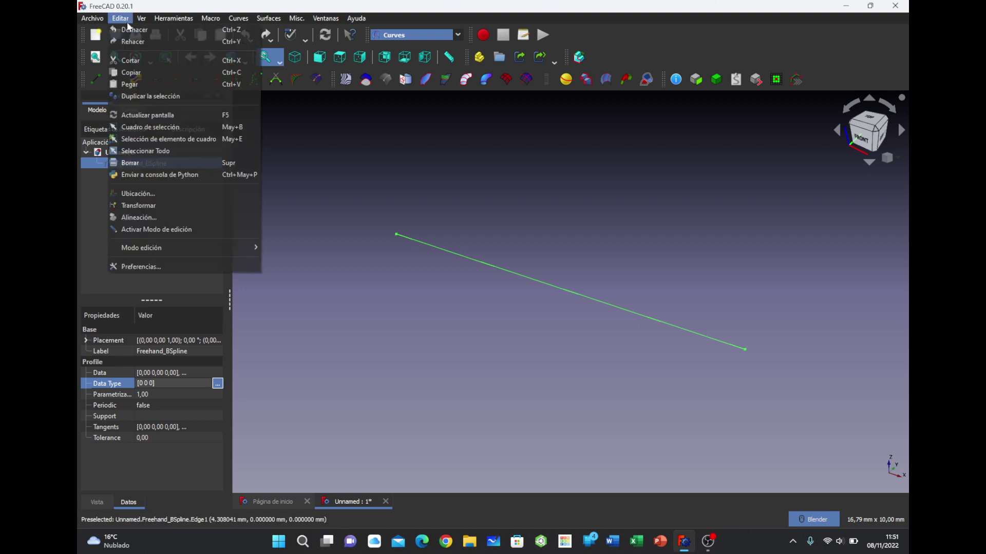
pyautogui.click(141, 266)
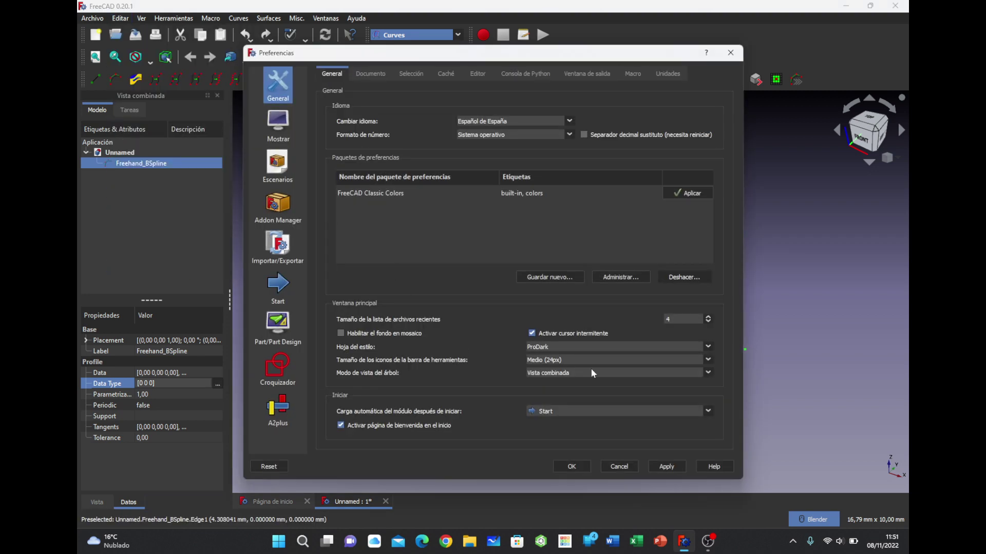
pyautogui.click(606, 346)
pyautogui.scroll(3, 601, 365)
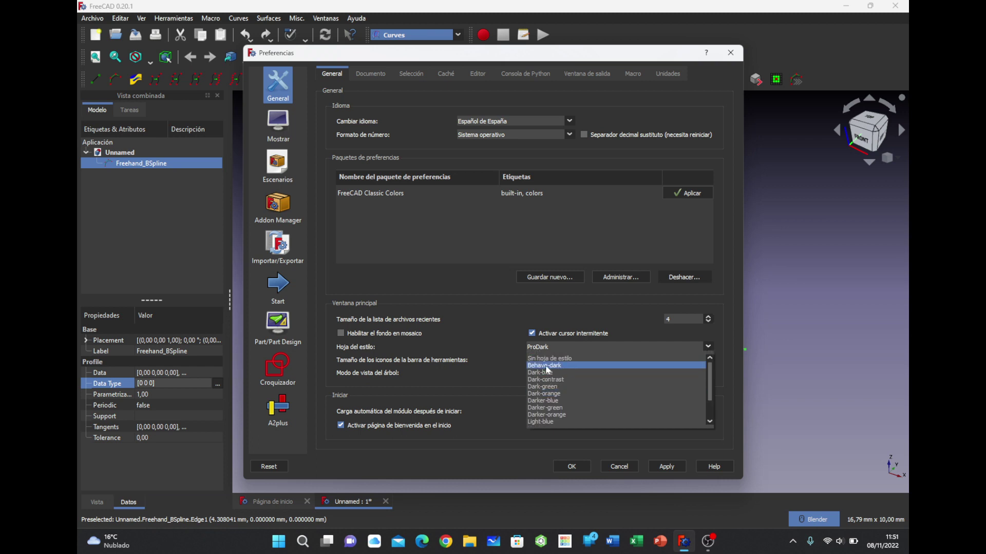
pyautogui.click(565, 366)
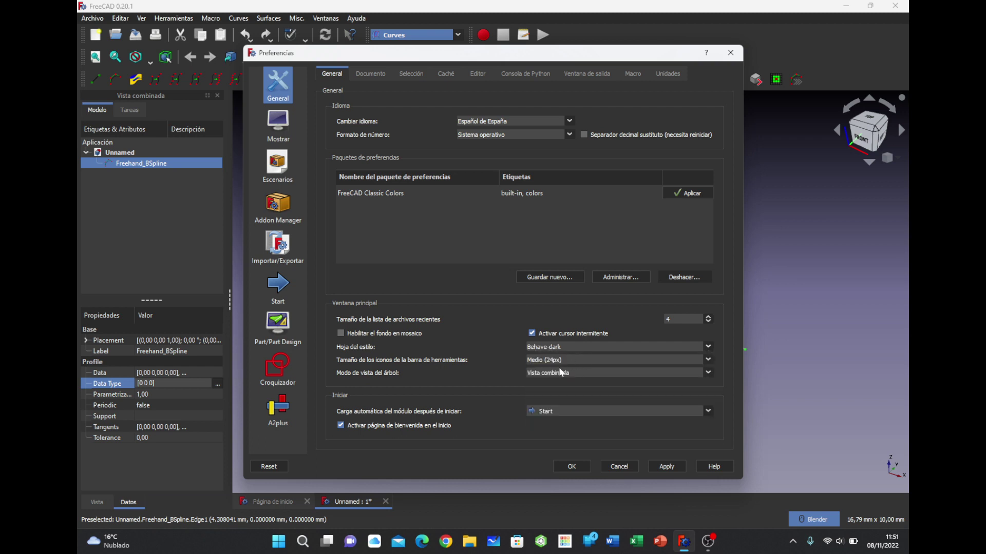
pyautogui.click(670, 470)
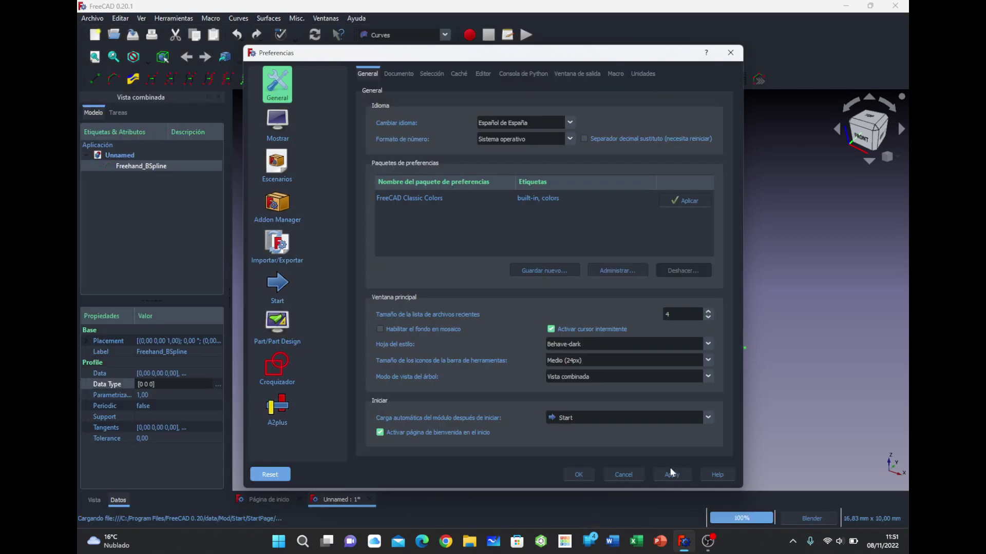
pyautogui.click(574, 475)
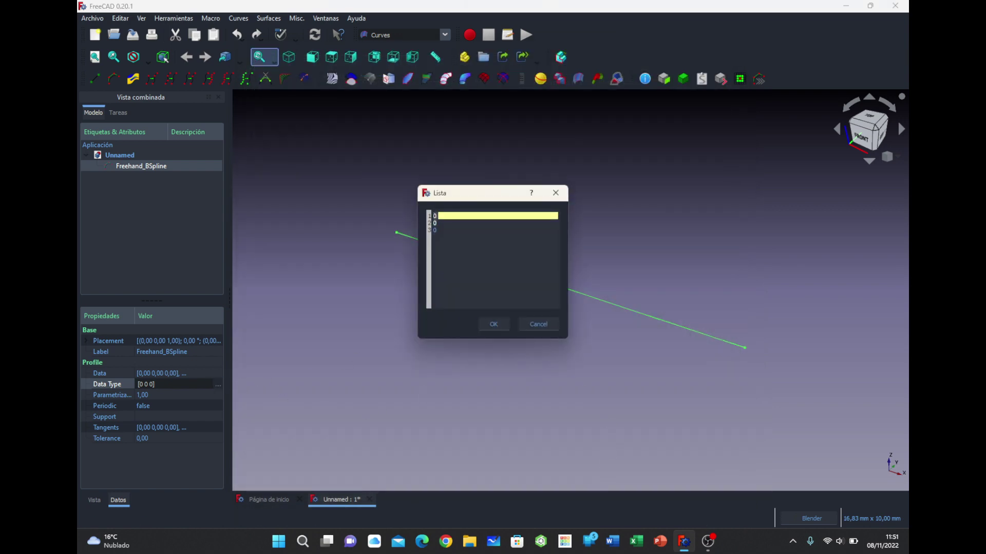
# Step through the reopened Data Type list values, ending on the first entry
pyautogui.press('Down')
pyautogui.press('Down')
pyautogui.press('Up')
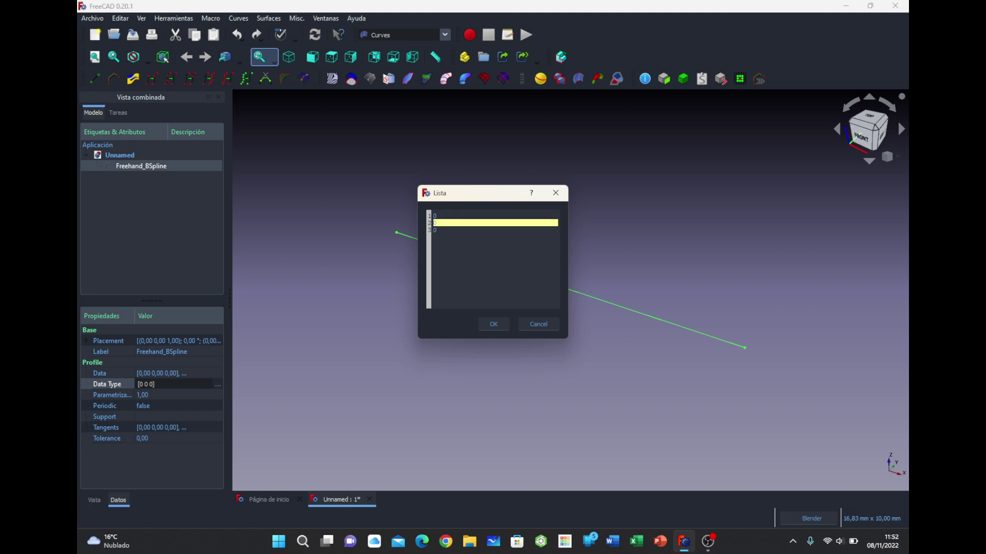
pyautogui.press('Up')
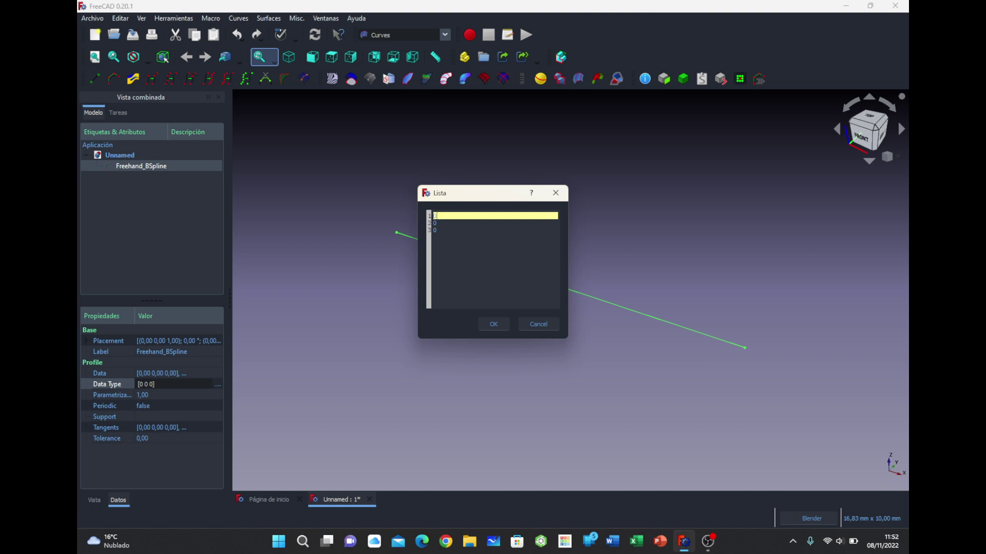
# Browse the Lista entries, then cancel so Data Type stays [0 0 0]
pyautogui.press('Down')
pyautogui.press('Down')
pyautogui.press('Up')
pyautogui.press('Up')
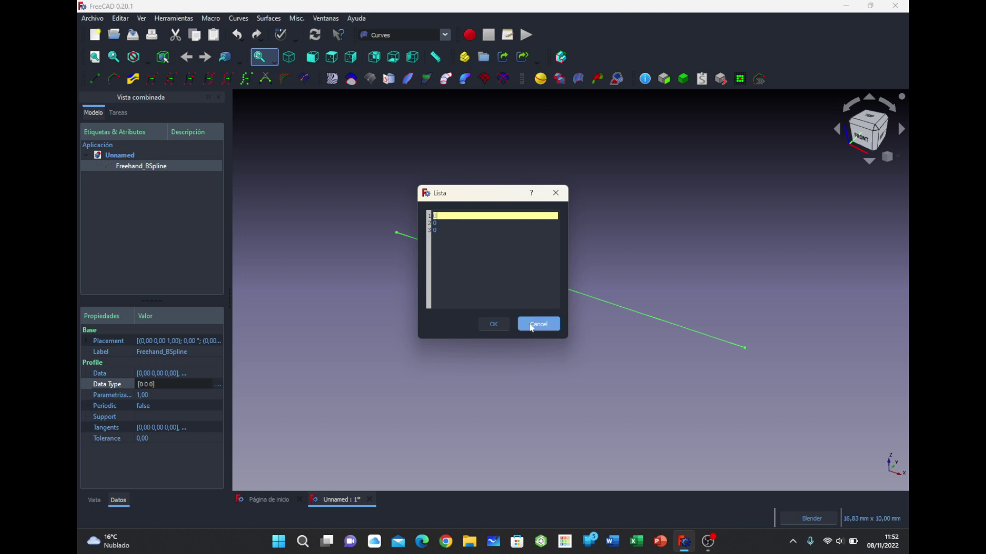
pyautogui.click(532, 327)
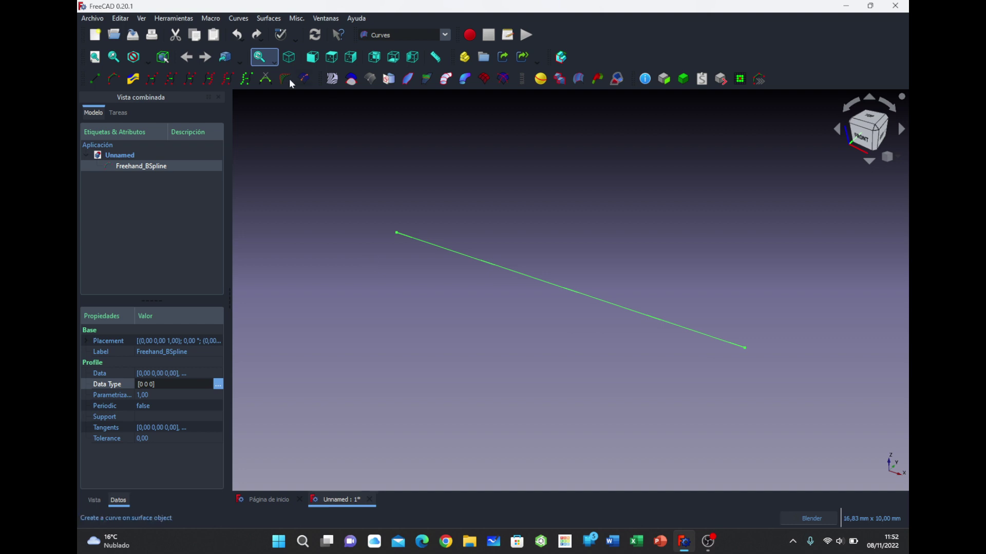
pyautogui.click(120, 18)
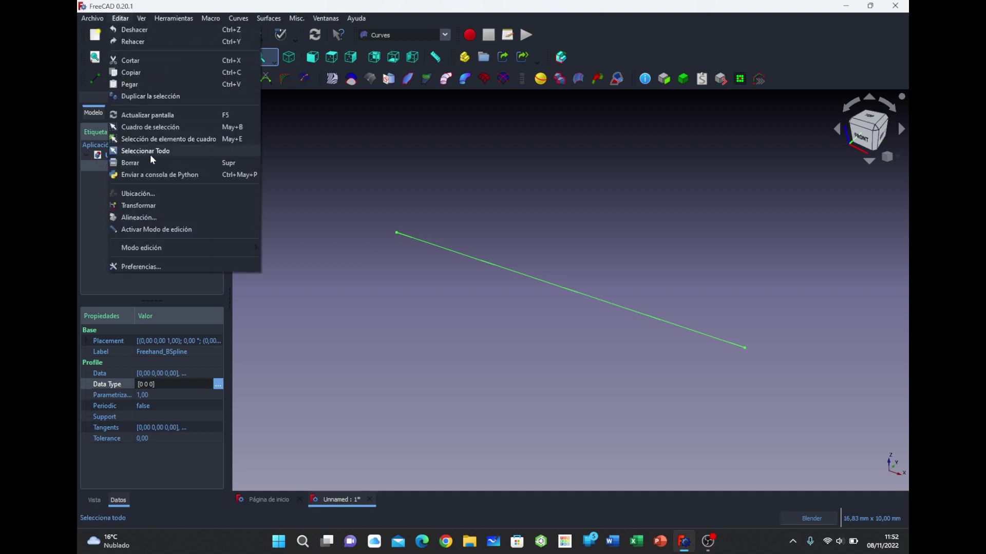
pyautogui.click(156, 265)
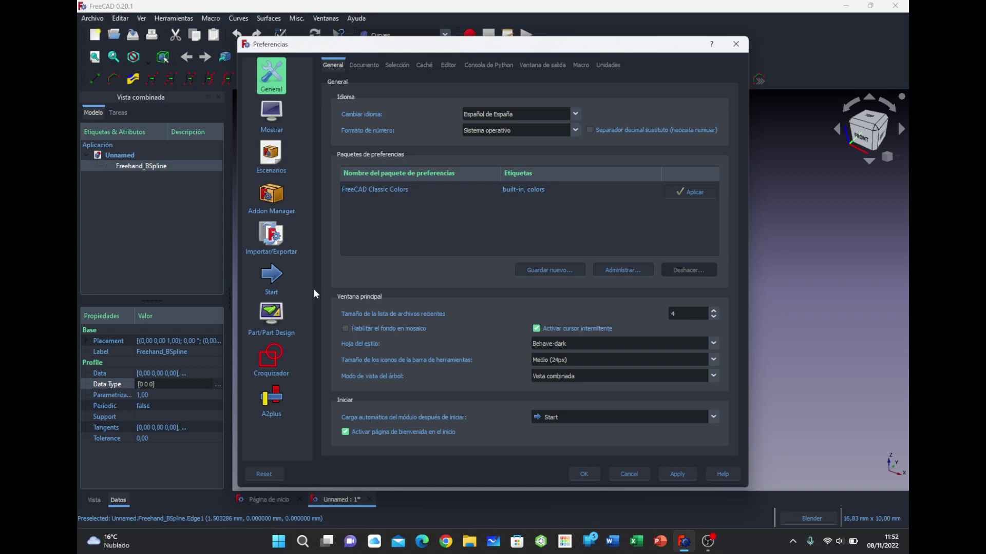
pyautogui.click(713, 343)
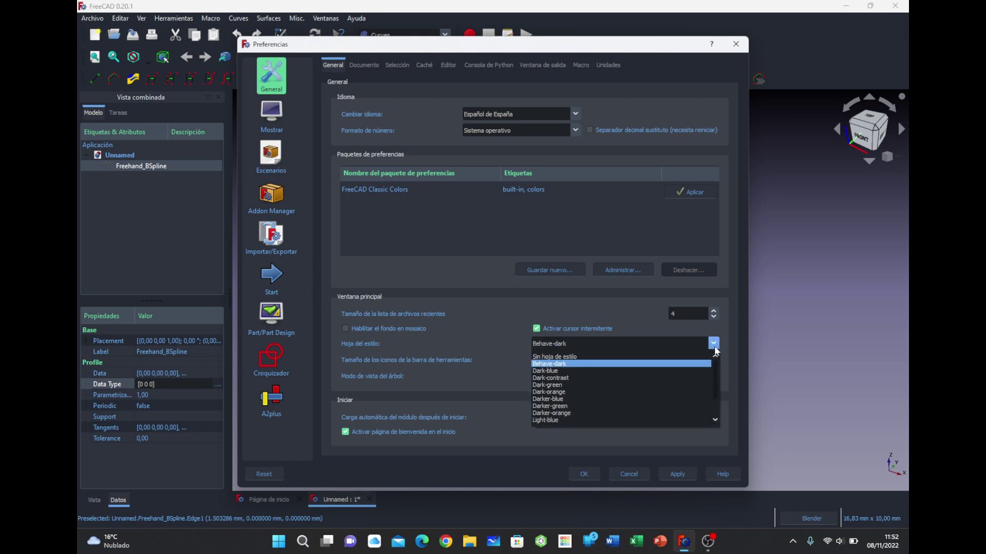
pyautogui.scroll(-1, 614, 403)
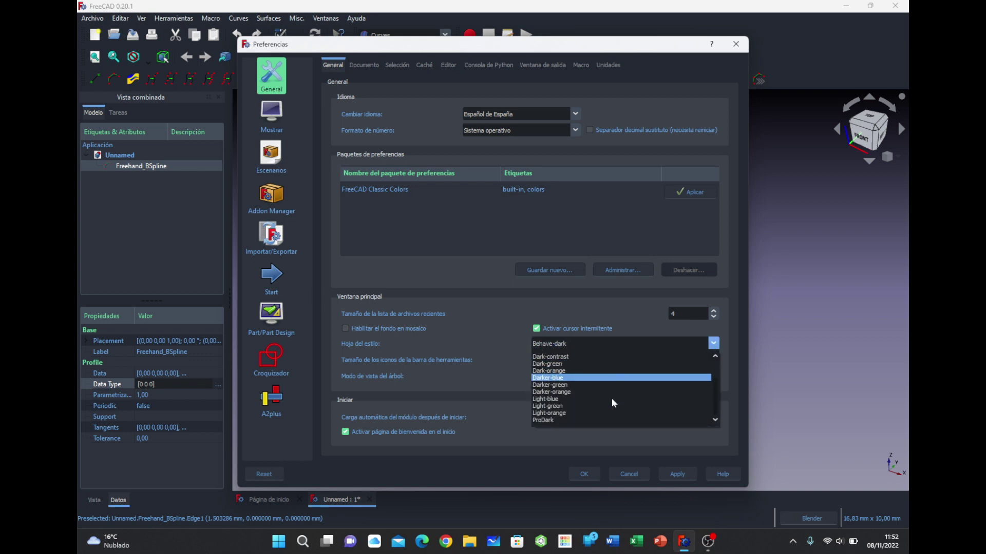
pyautogui.click(584, 402)
pyautogui.click(677, 474)
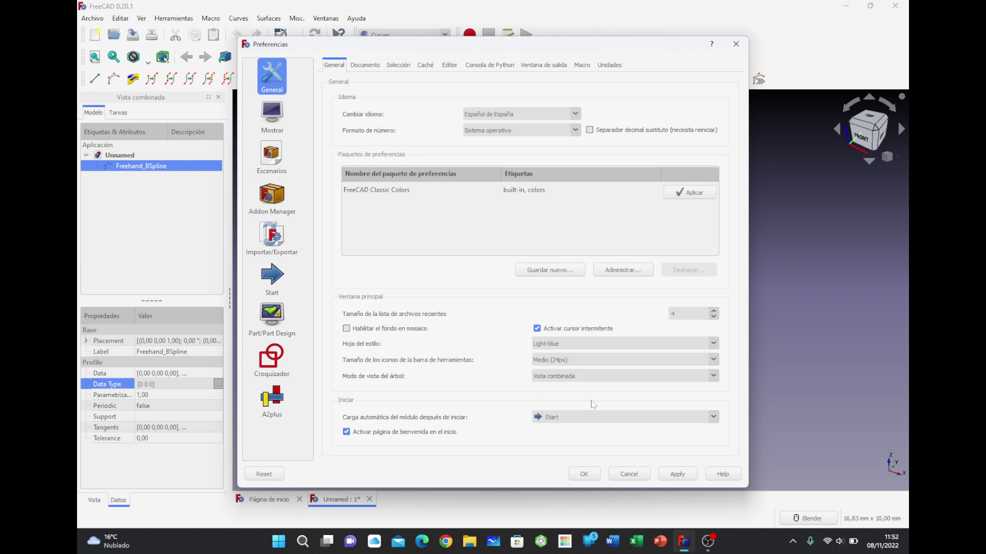
pyautogui.click(714, 349)
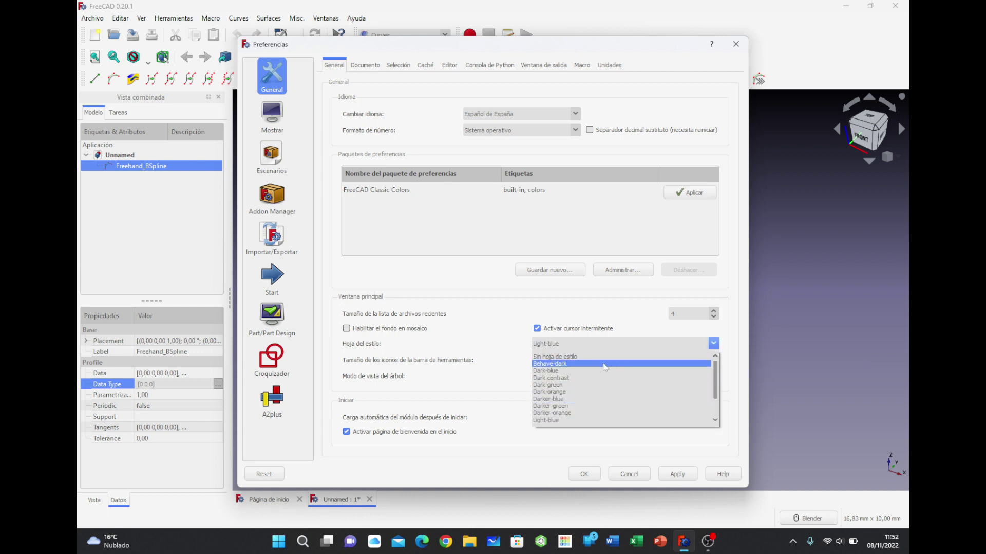
pyautogui.click(602, 364)
pyautogui.click(682, 470)
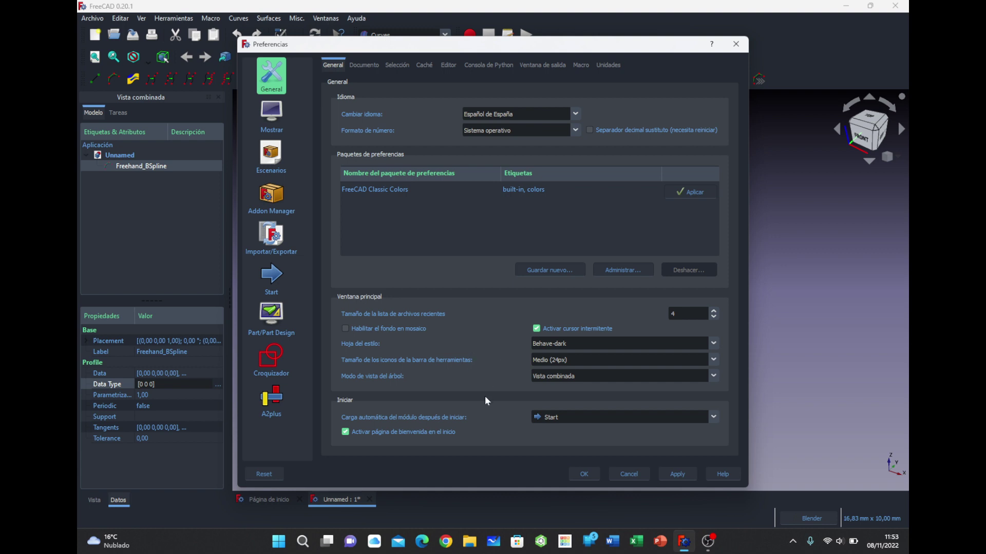
# Open the FreeCAD 0.20 folder under C:\Archivos de programa in File Explorer
pyautogui.press('super+e')
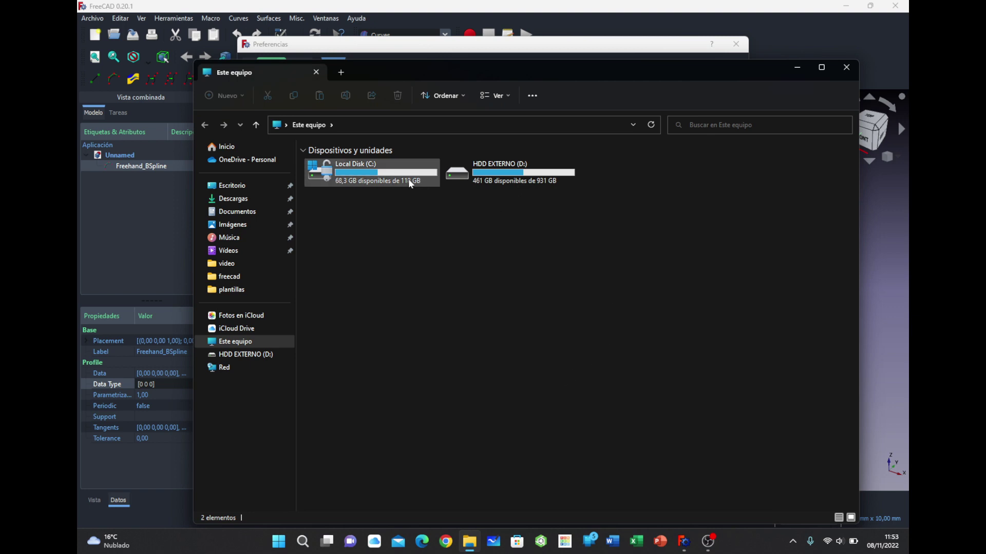
pyautogui.doubleClick(396, 177)
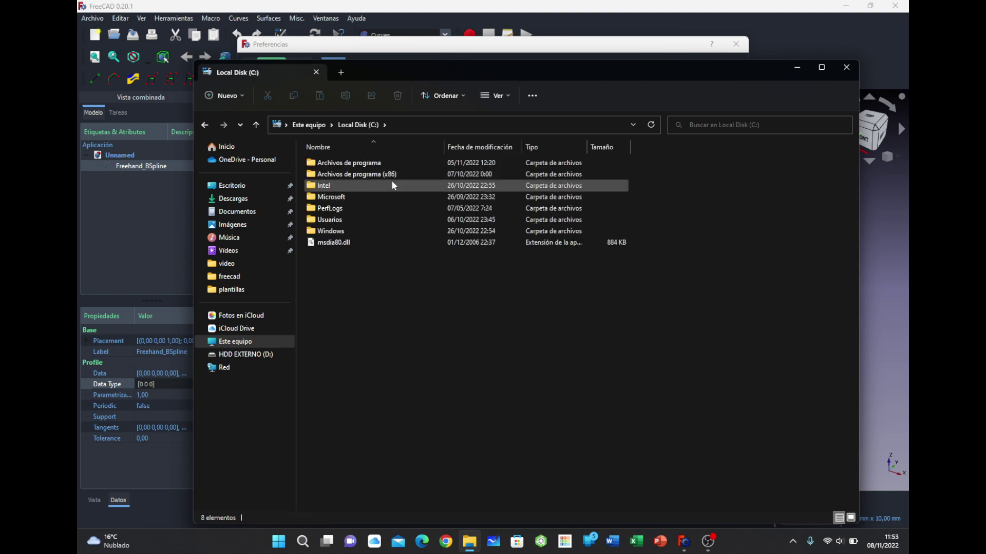
pyautogui.doubleClick(374, 163)
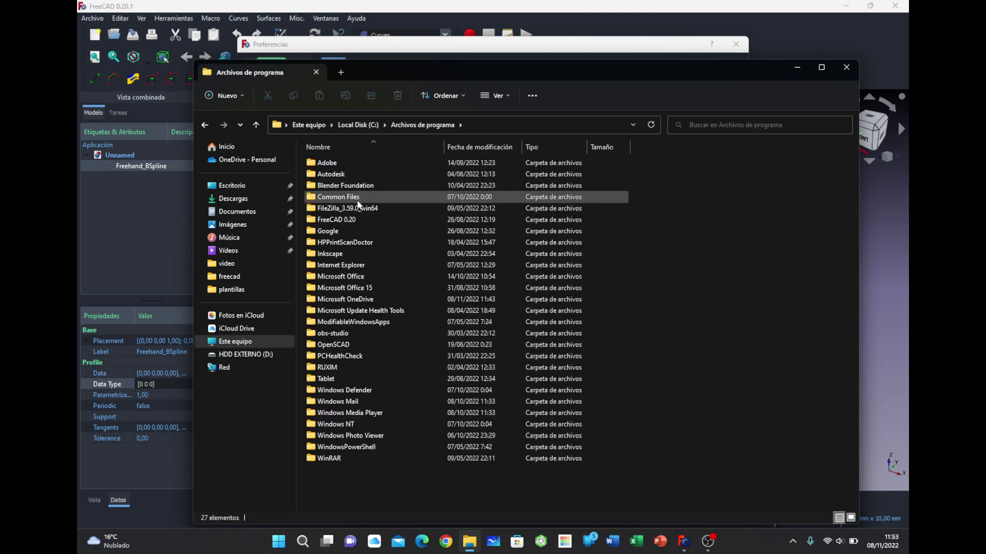
pyautogui.doubleClick(351, 220)
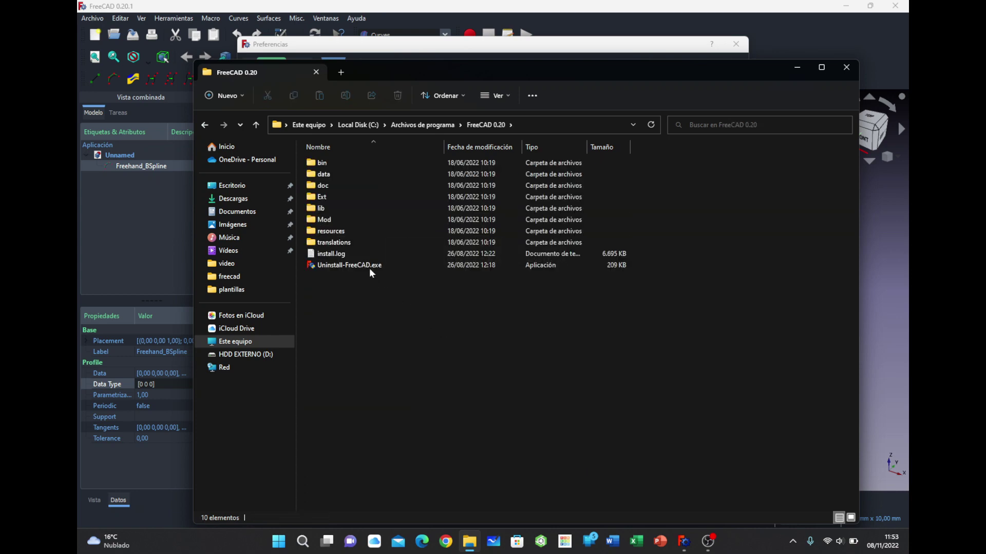
# Browse the bin folder's styles and Lib subfolders, then return to FreeCAD 0.20
pyautogui.doubleClick(337, 169)
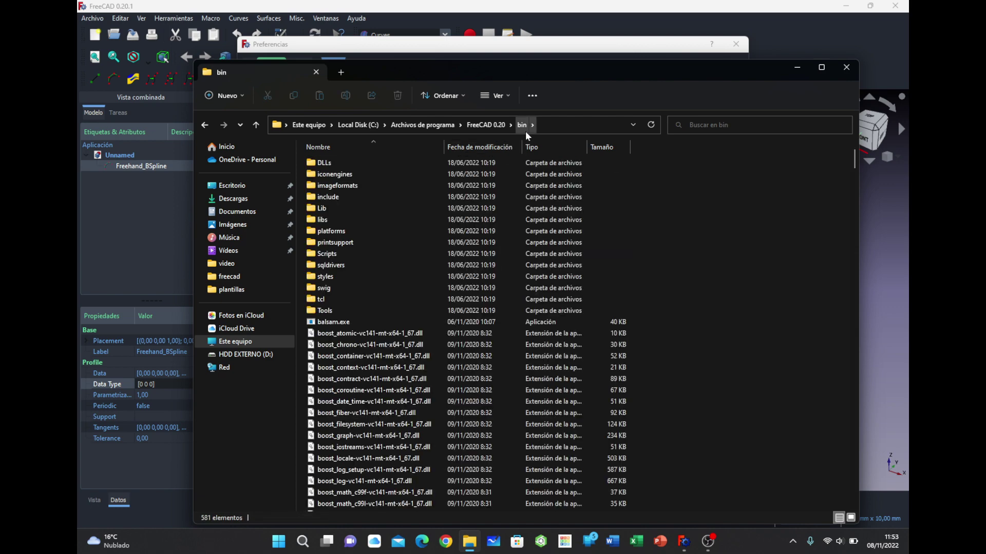
pyautogui.doubleClick(325, 277)
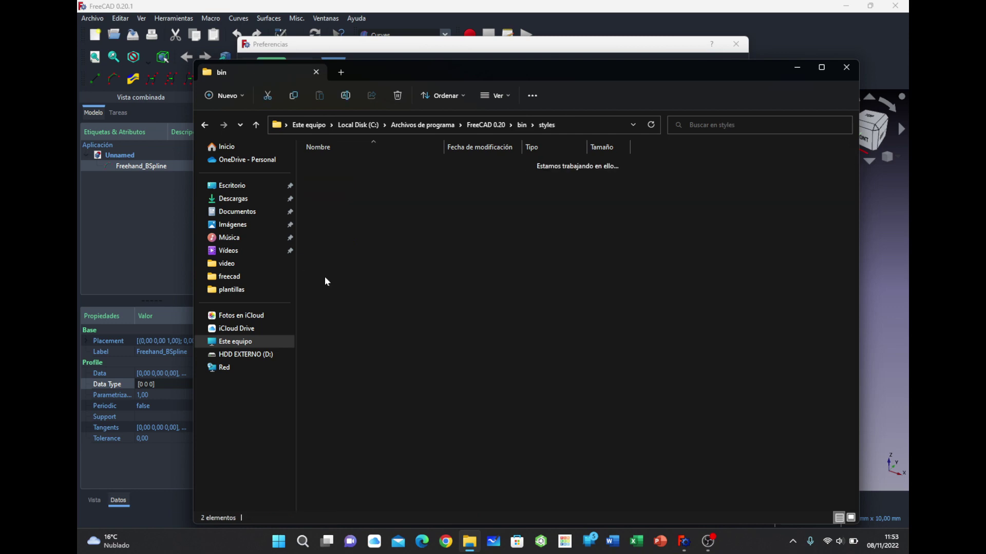
pyautogui.click(259, 129)
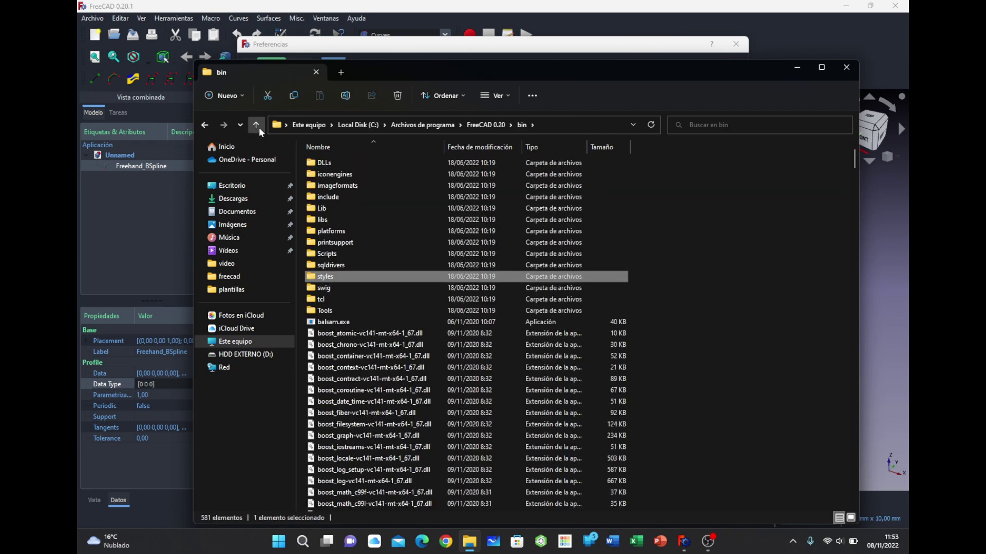
pyautogui.doubleClick(324, 208)
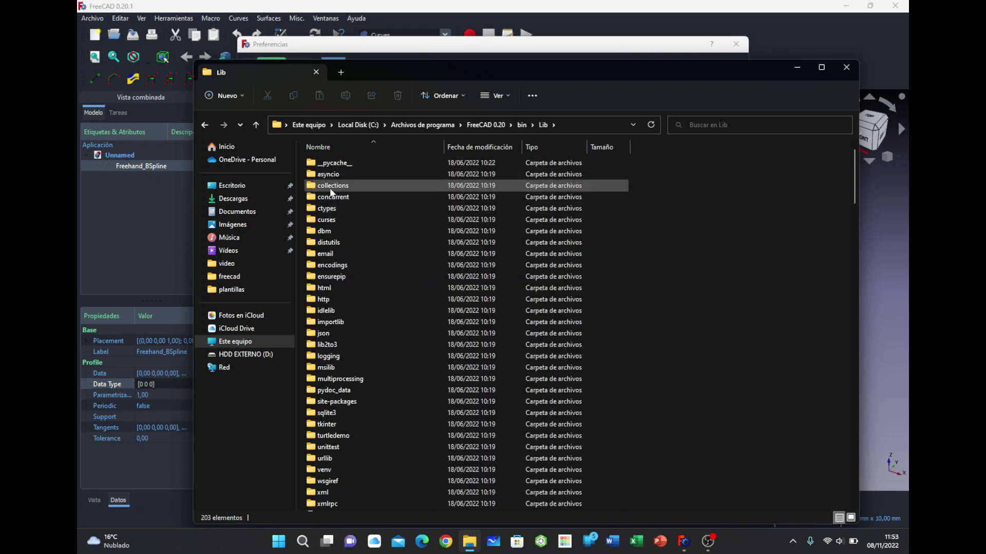
pyautogui.scroll(-2, 355, 308)
pyautogui.scroll(-1, 354, 309)
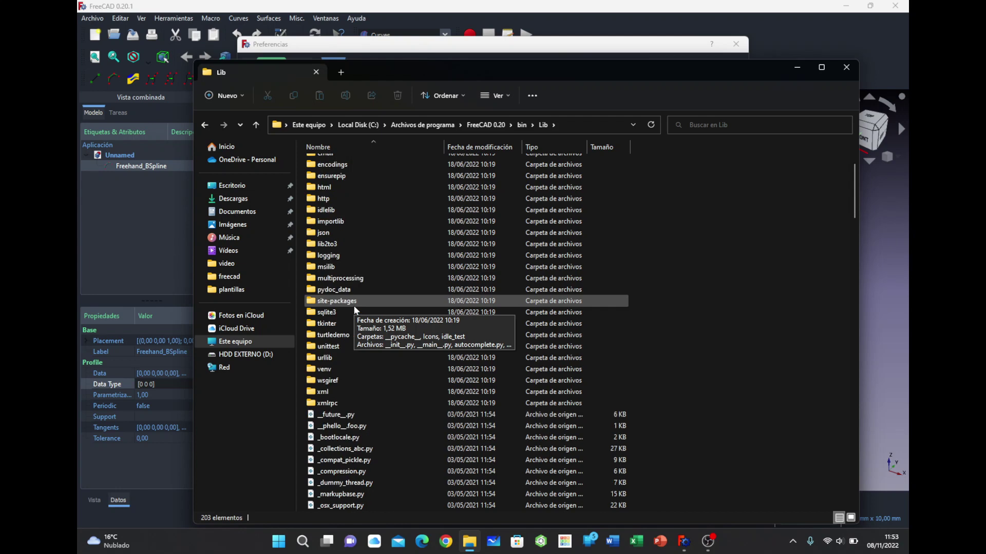
pyautogui.scroll(2, 353, 306)
pyautogui.scroll(1, 353, 306)
pyautogui.click(259, 125)
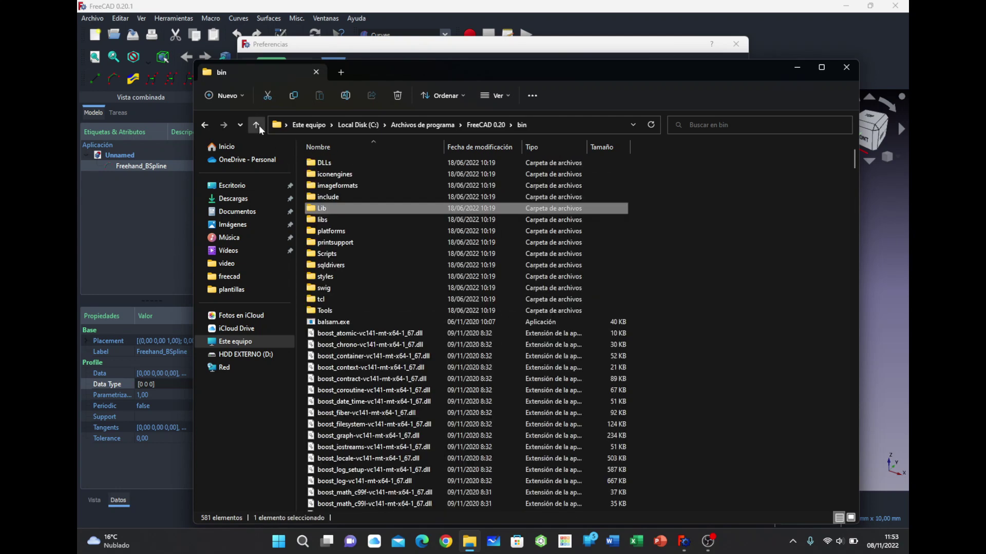
pyautogui.click(259, 125)
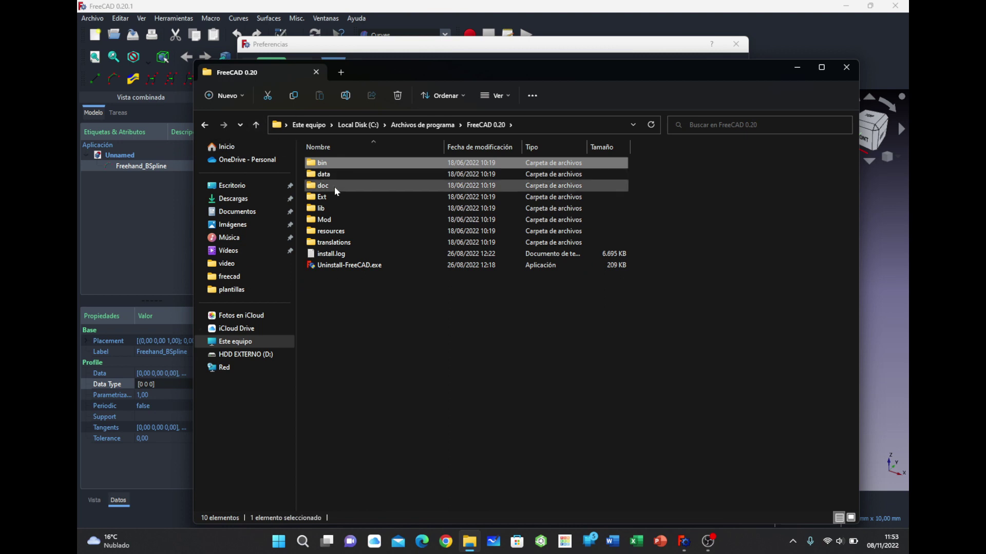
# Look through the resources and lib folders, then open the data folder
pyautogui.doubleClick(336, 232)
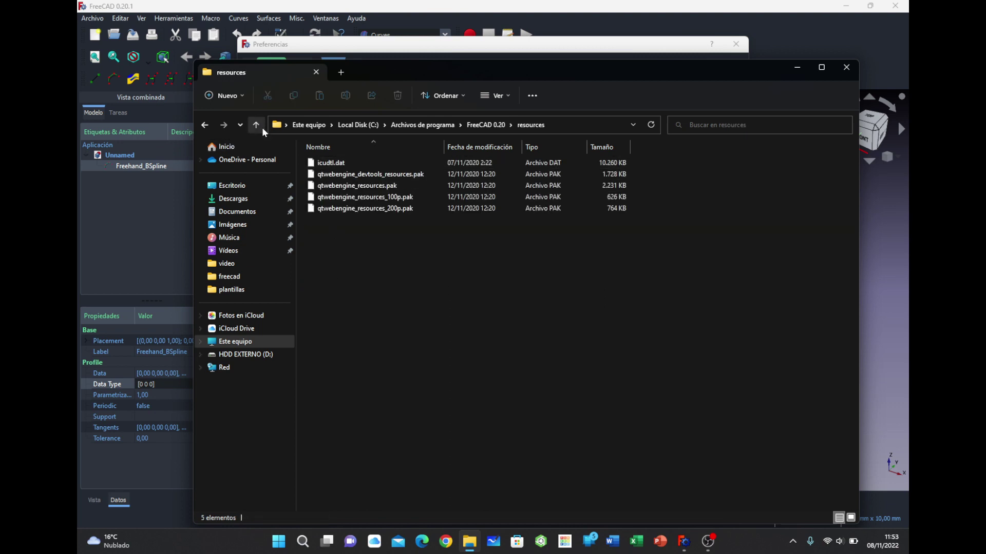
pyautogui.click(260, 125)
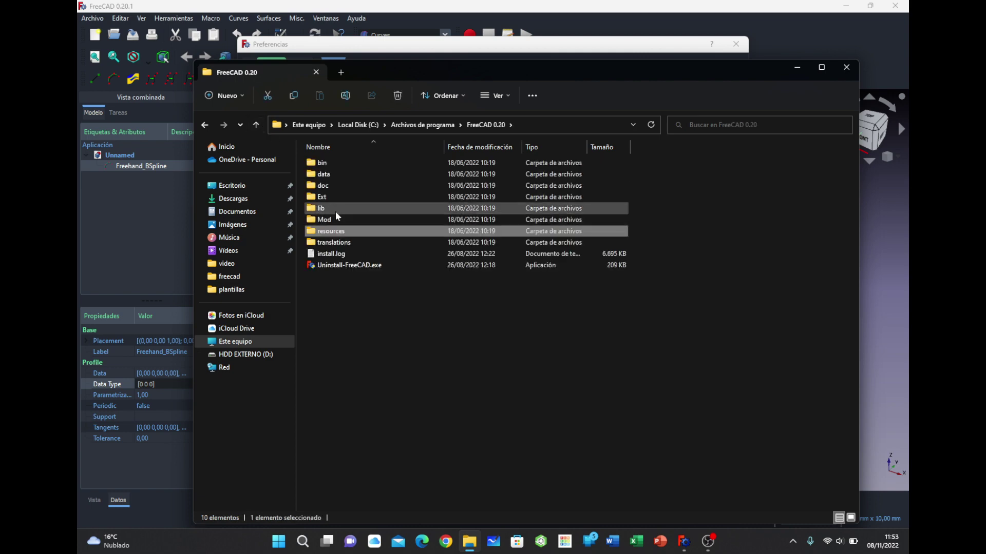
pyautogui.doubleClick(336, 212)
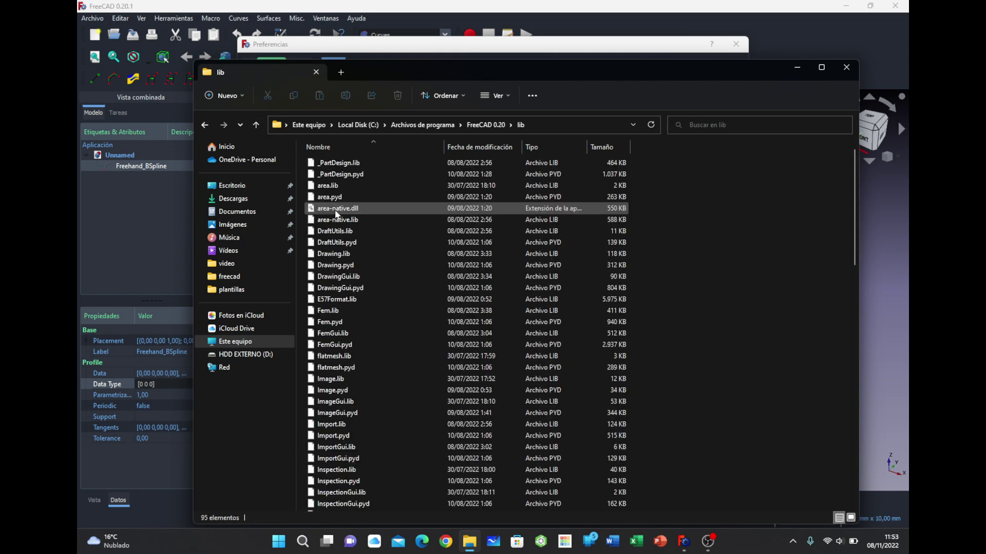
pyautogui.scroll(-7, 336, 213)
pyautogui.scroll(-7, 336, 212)
pyautogui.scroll(-7, 336, 213)
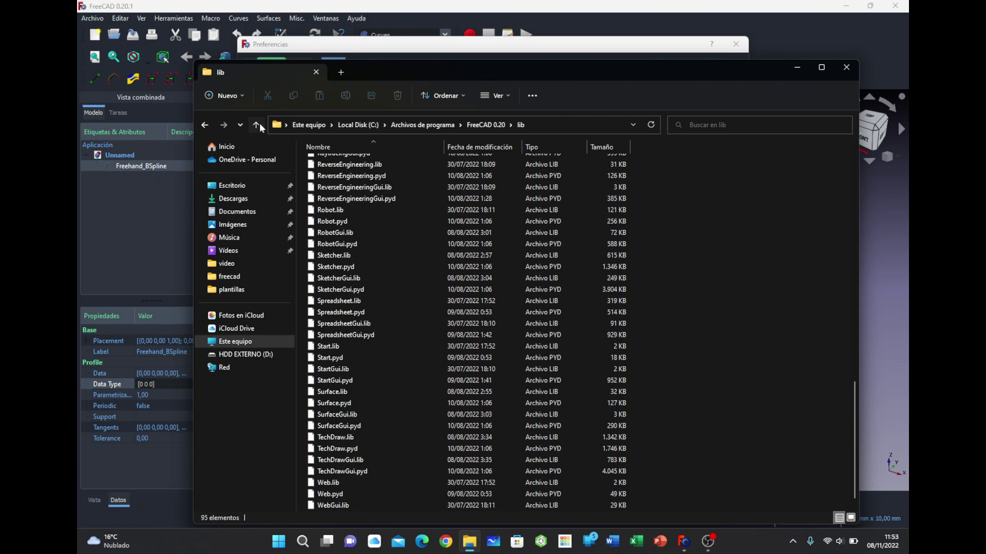
pyautogui.click(260, 124)
pyautogui.click(330, 177)
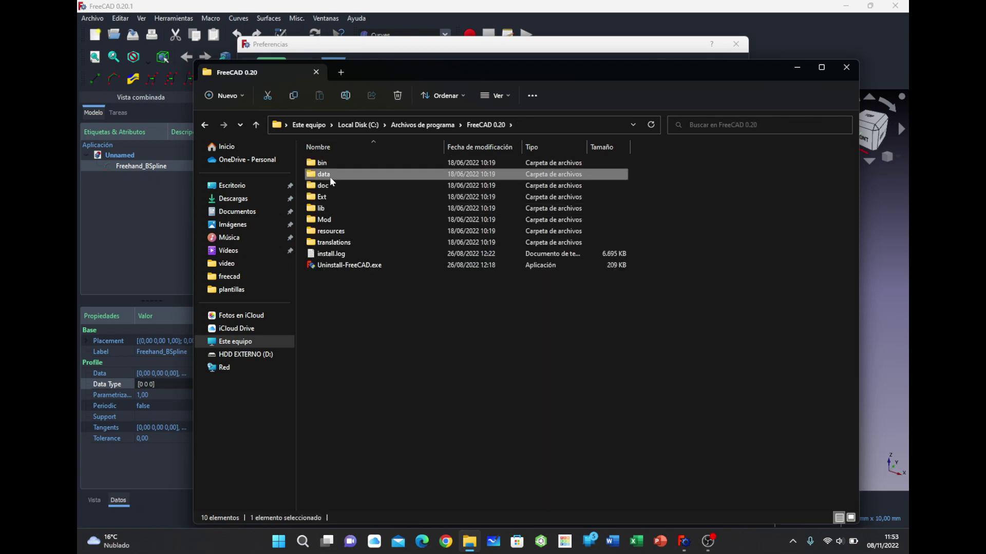
pyautogui.doubleClick(330, 176)
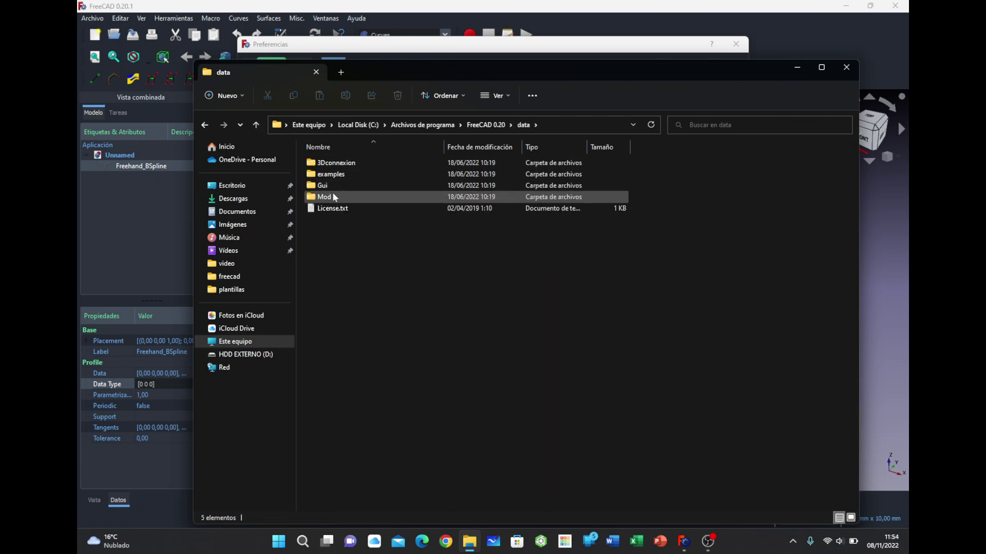
# Go into data\Gui\Stylesheets and bring up ProDark.qss's Abrir con options
pyautogui.doubleClick(333, 187)
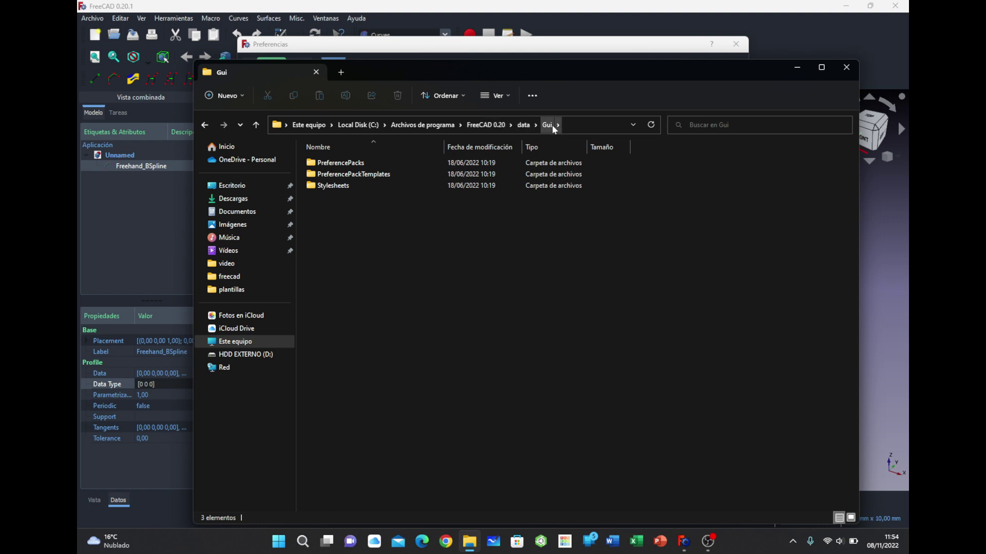
pyautogui.doubleClick(347, 185)
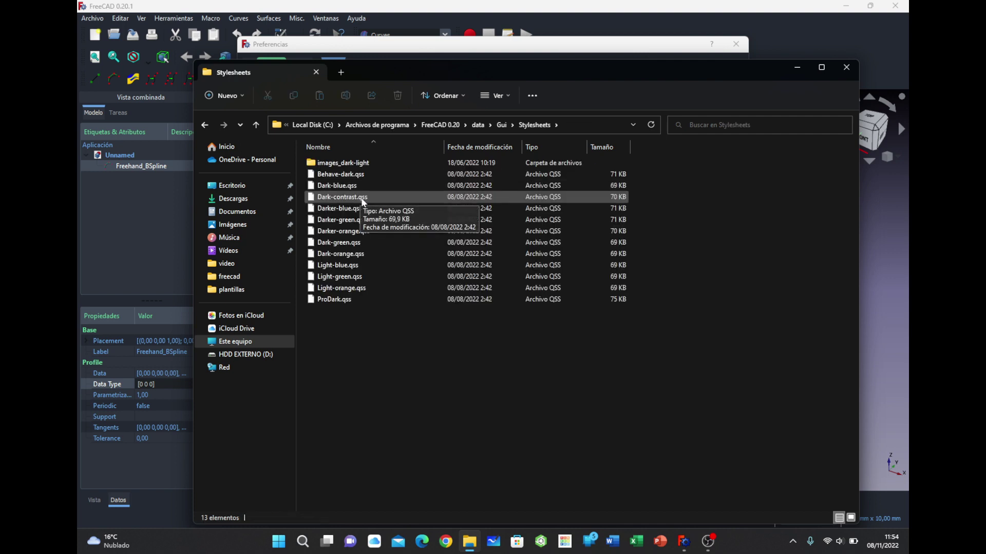
pyautogui.click(336, 301)
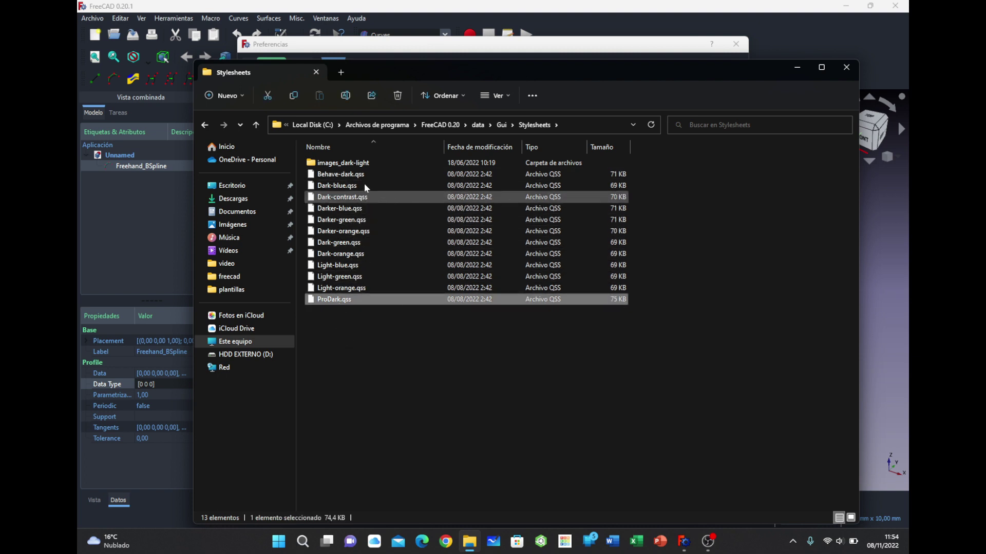
pyautogui.click(349, 177)
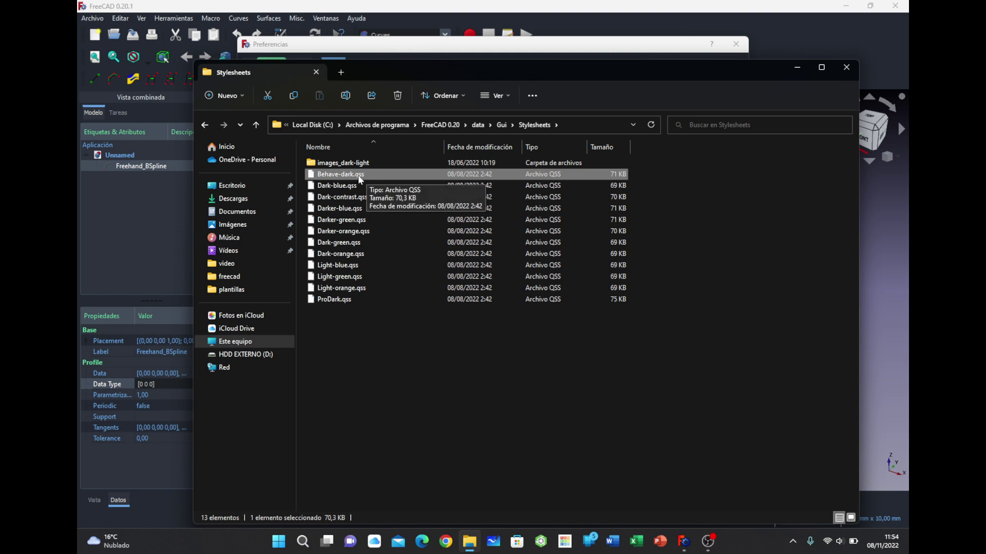
pyautogui.click(349, 300)
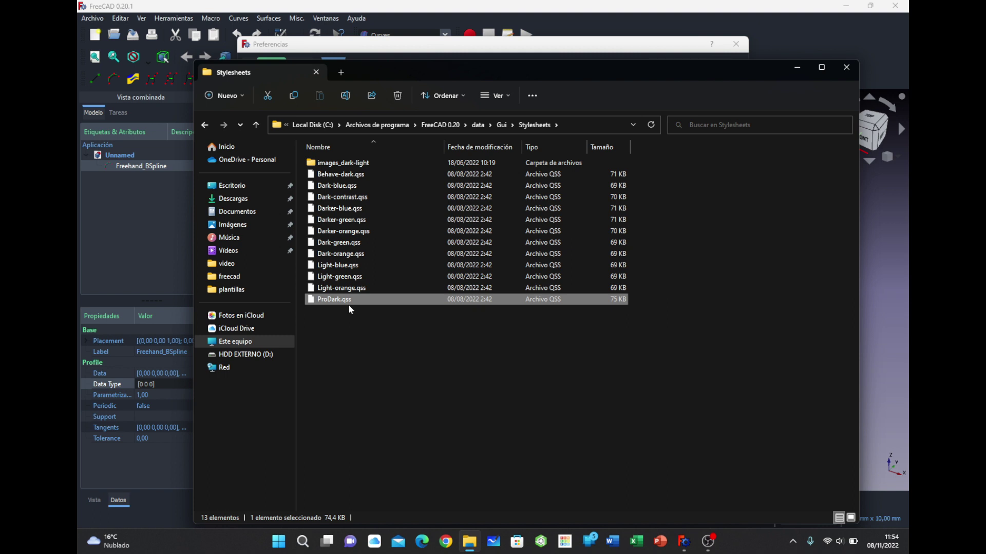
pyautogui.rightClick(348, 308)
pyautogui.moveTo(389, 341)
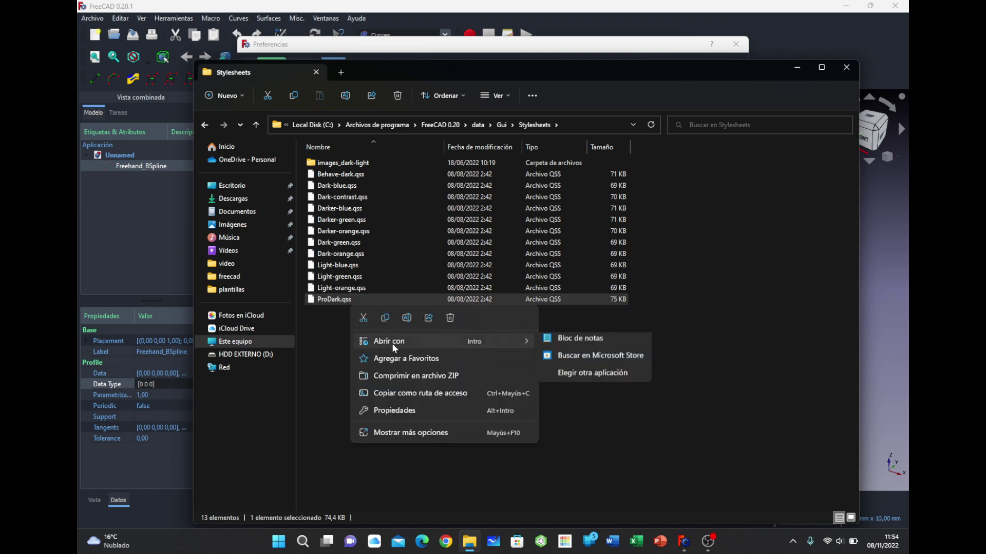
# Open ProDark.qss in a maximized Notepad and highlight its BACKGROUND colour notes
pyautogui.click(585, 346)
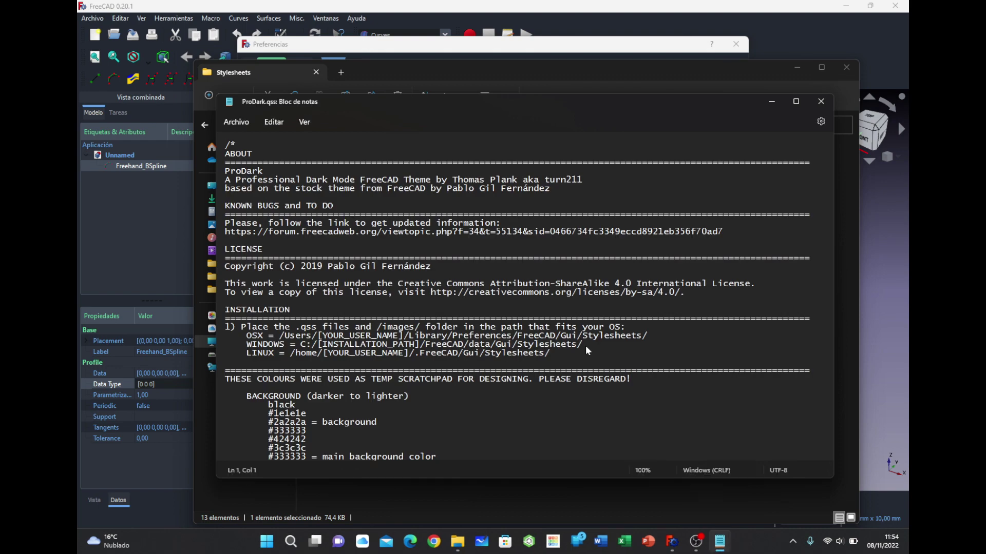
pyautogui.click(796, 102)
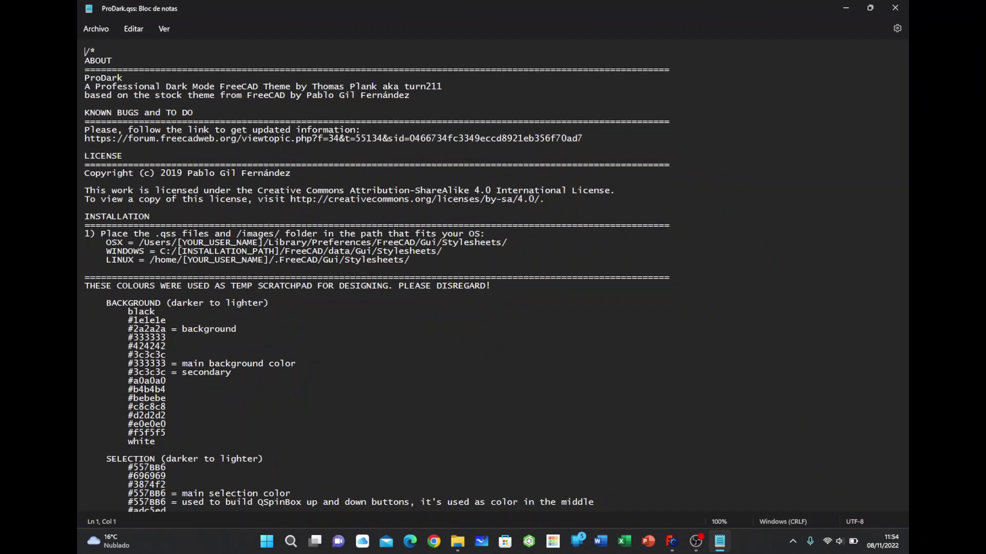
pyautogui.scroll(-1, 493, 276)
pyautogui.scroll(-4, 492, 276)
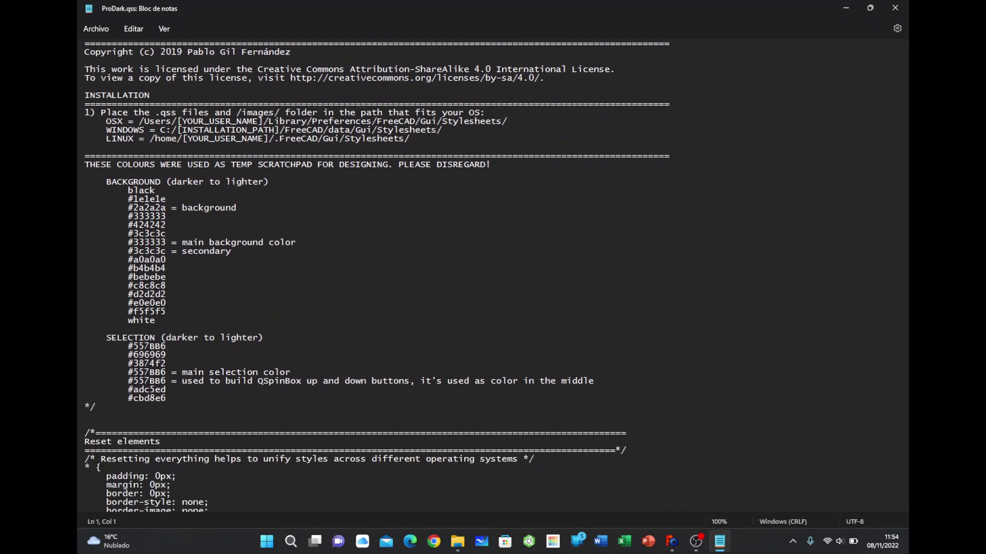
pyautogui.moveTo(165, 311); pyautogui.dragTo(85, 182)
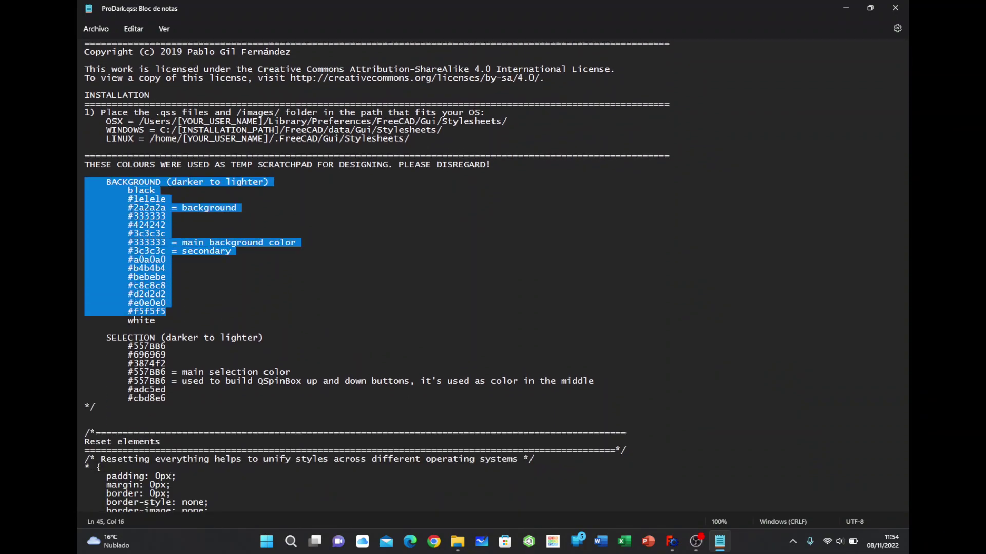
# Scroll through ProDark.qss, highlighting the reset rules block and the Style Links rules
pyautogui.scroll(-1, 493, 276)
pyautogui.scroll(-4, 493, 276)
pyautogui.scroll(-3, 493, 276)
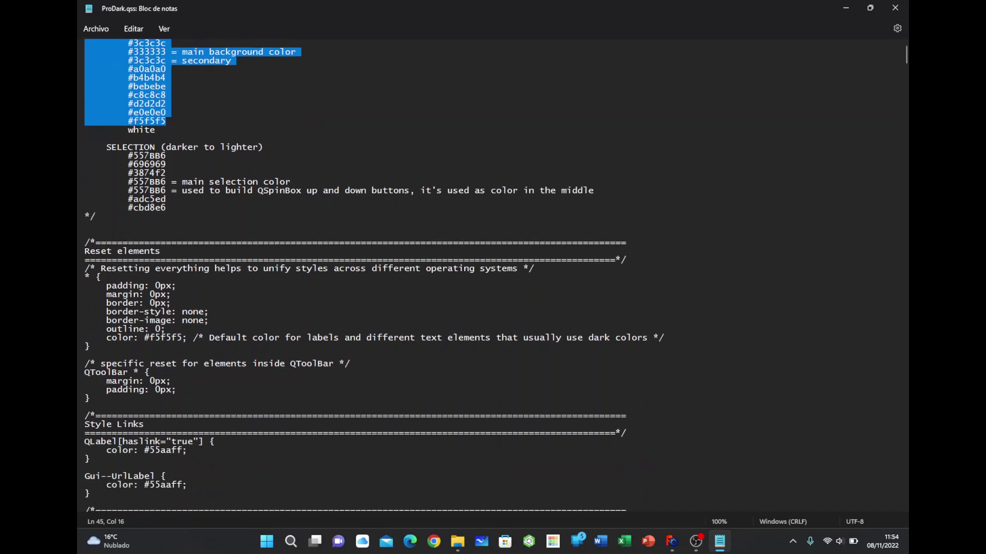
pyautogui.moveTo(177, 390); pyautogui.dragTo(99, 277)
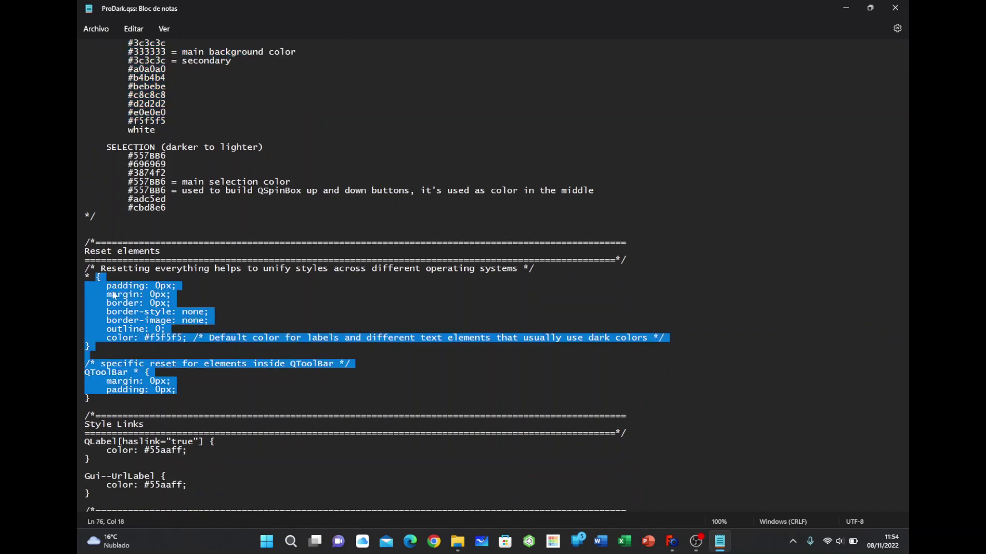
pyautogui.click(172, 303)
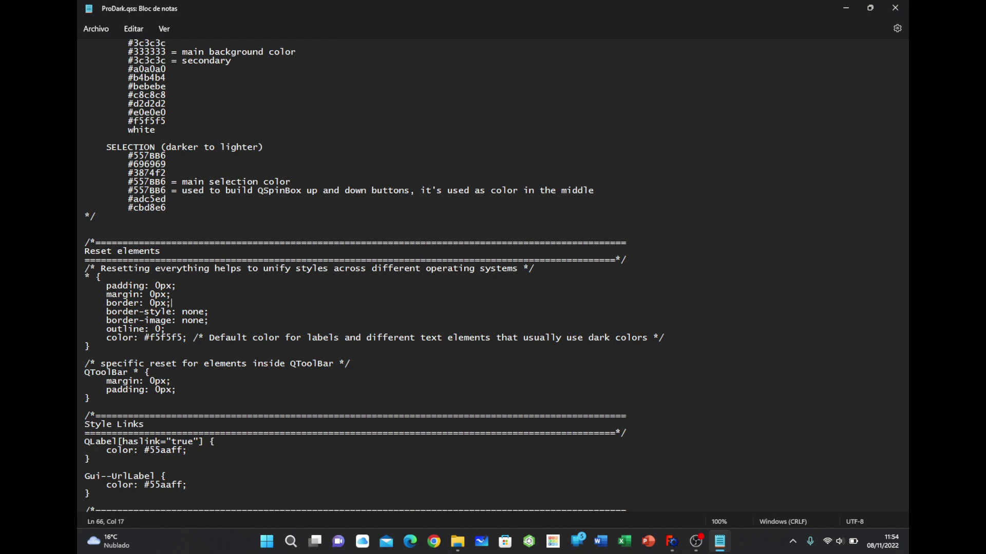
pyautogui.scroll(-1, 495, 276)
pyautogui.scroll(-2, 495, 276)
pyautogui.scroll(-2, 495, 276)
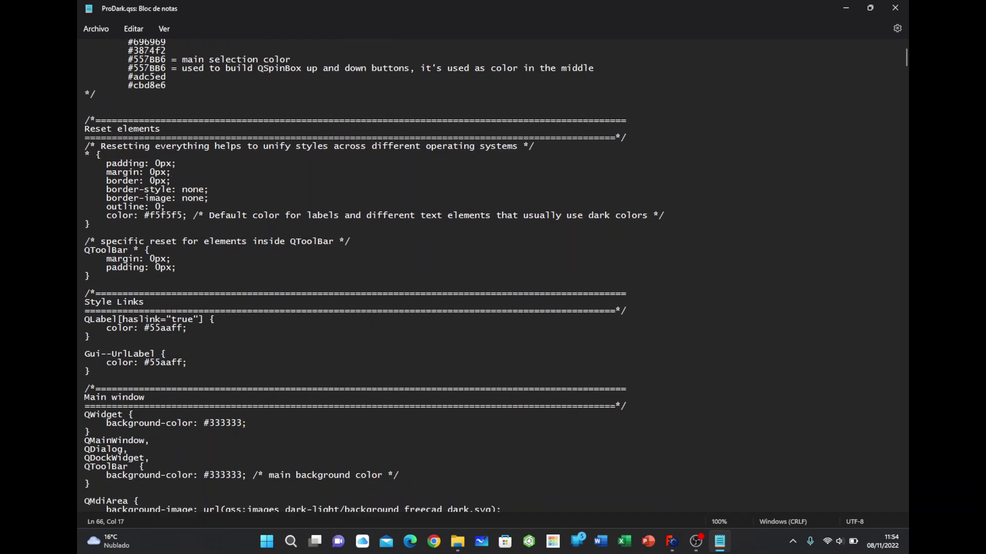
pyautogui.scroll(-1, 495, 276)
pyautogui.moveTo(88, 337); pyautogui.dragTo(84, 277)
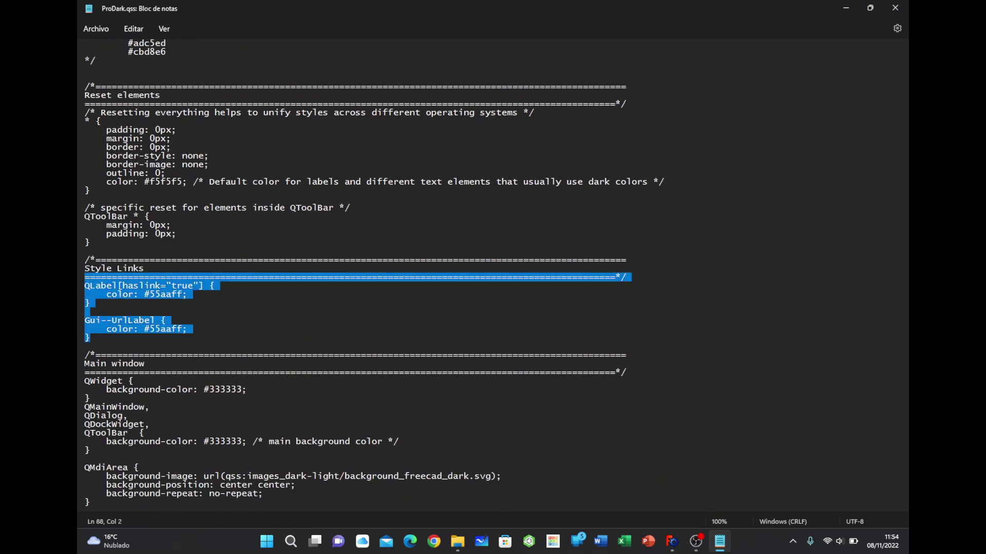
# Scroll back up to select the colour value 1e1e1e, then scroll down again
pyautogui.scroll(2, 495, 276)
pyautogui.scroll(3, 495, 276)
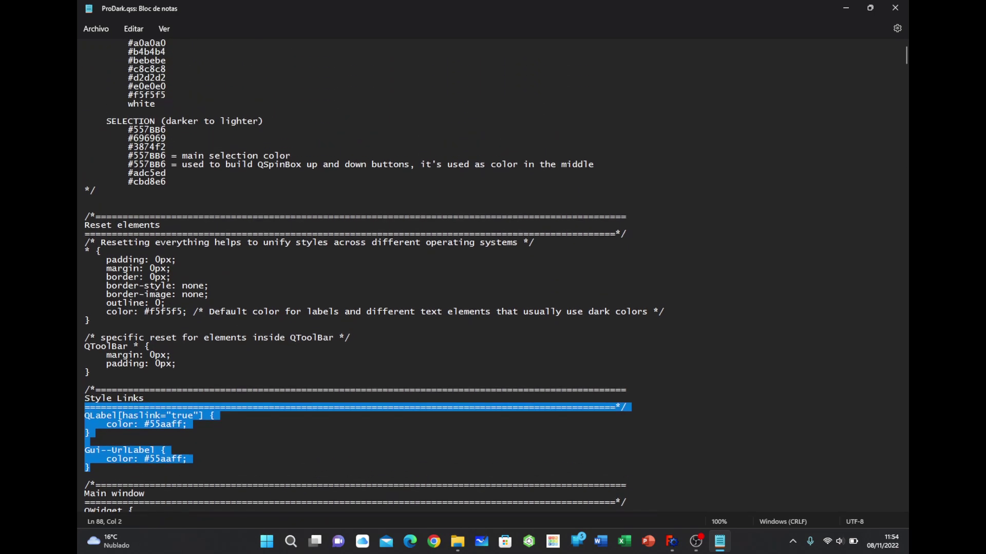
pyautogui.scroll(2, 495, 276)
pyautogui.scroll(2, 495, 276)
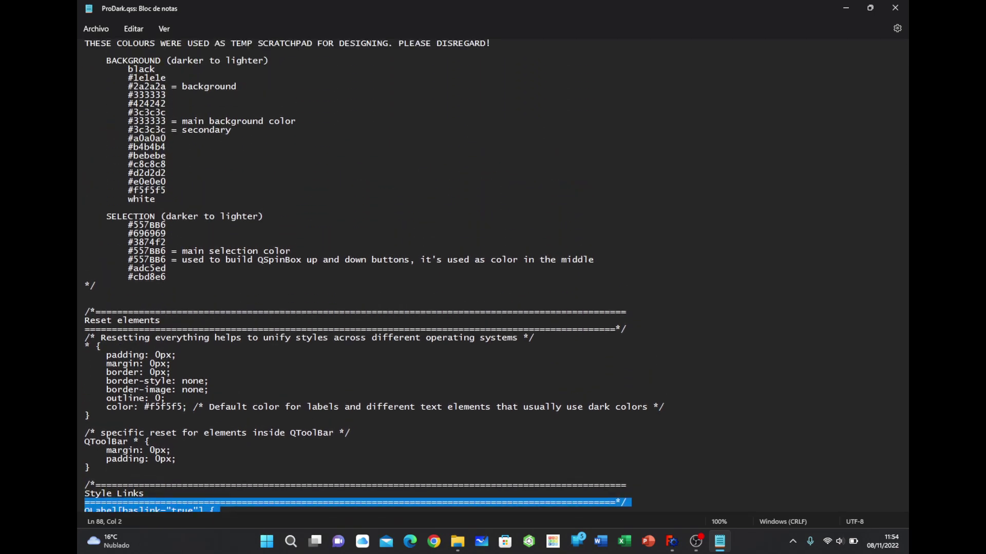
pyautogui.doubleClick(149, 77)
pyautogui.scroll(-3, 495, 276)
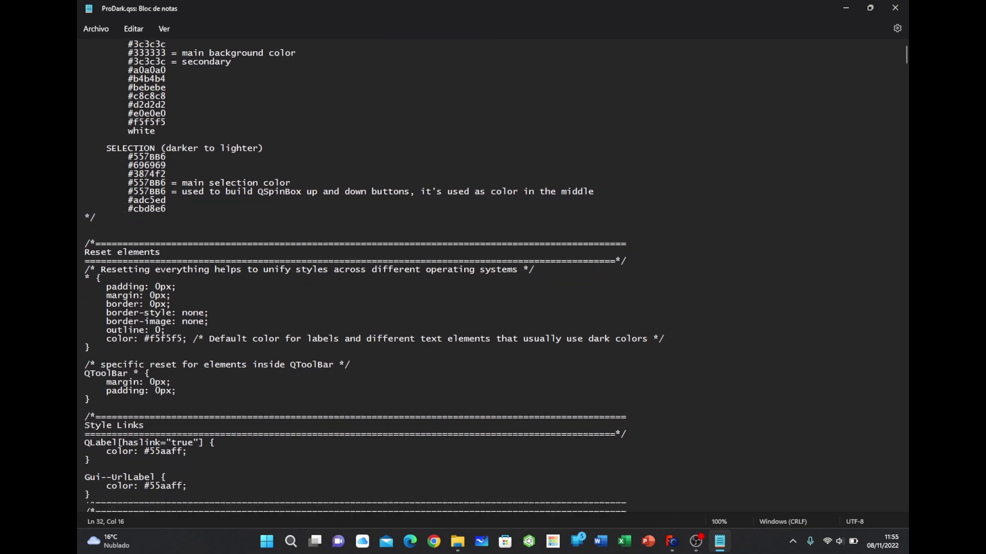
pyautogui.scroll(-5, 495, 275)
pyautogui.scroll(-8, 495, 275)
pyautogui.scroll(-8, 908, 146)
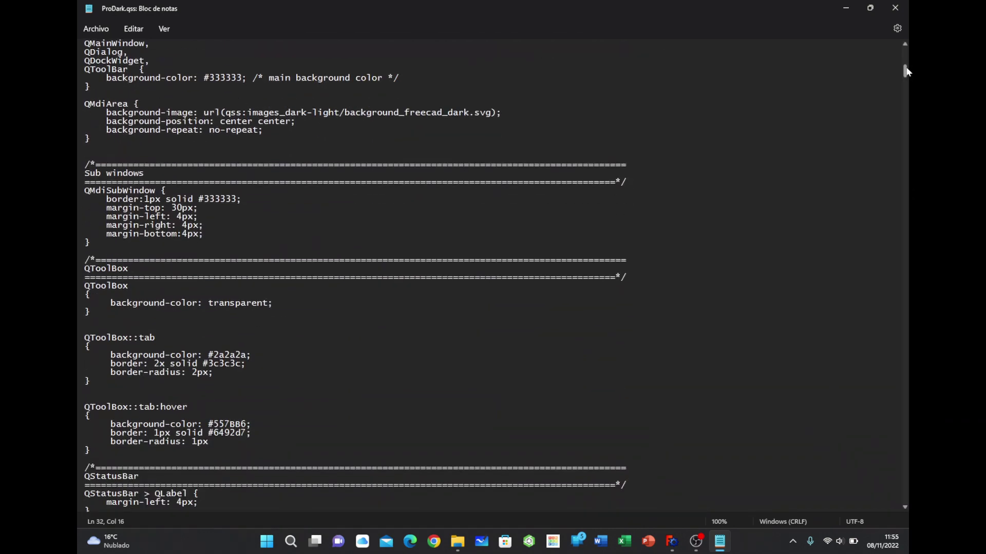
pyautogui.moveTo(905, 71)
pyautogui.mouseDown()
pyautogui.moveTo(873, 318)
pyautogui.moveTo(876, 420)
pyautogui.moveTo(894, 497)
pyautogui.mouseUp()
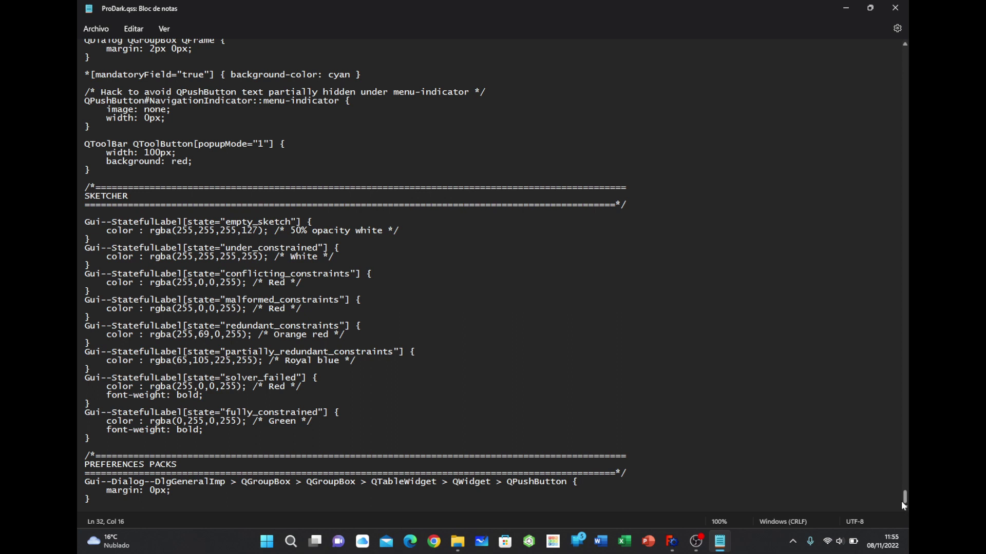
pyautogui.moveTo(902, 501)
pyautogui.mouseDown()
pyautogui.moveTo(905, 212)
pyautogui.moveTo(892, 77)
pyautogui.mouseUp()
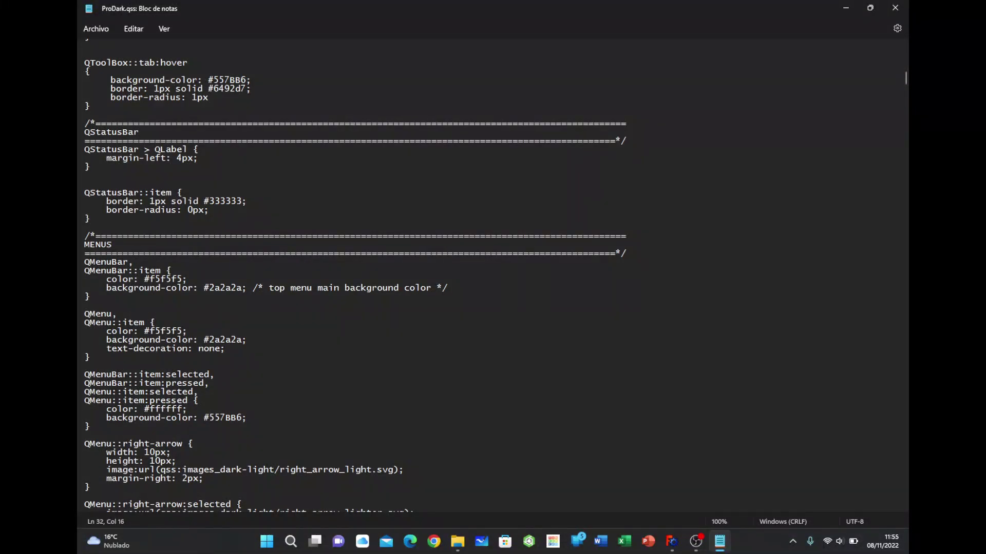
pyautogui.moveTo(84, 132); pyautogui.dragTo(139, 132)
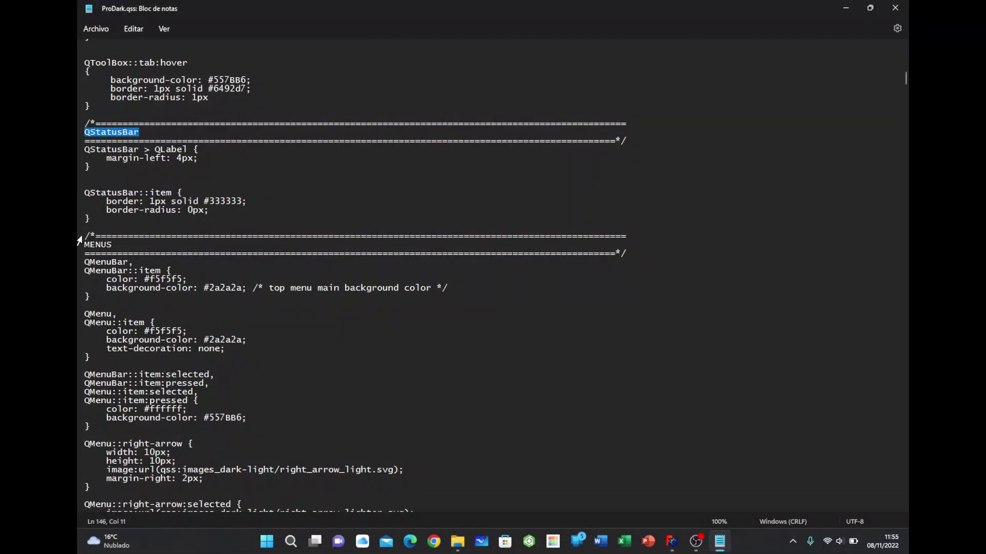
pyautogui.moveTo(85, 244); pyautogui.dragTo(84, 254)
pyautogui.scroll(-5, 84, 253)
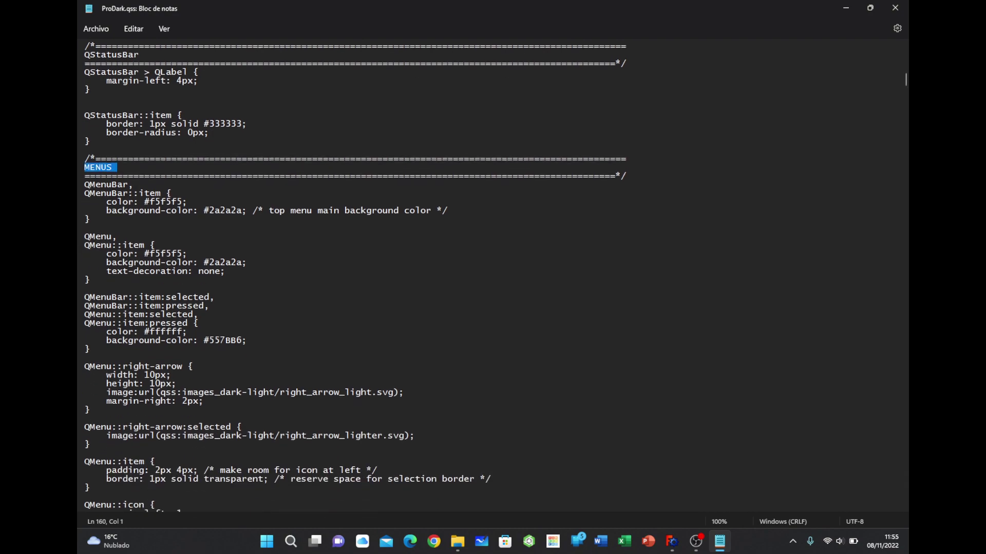
pyautogui.scroll(-7, 84, 253)
pyautogui.scroll(-10, 493, 277)
pyautogui.scroll(-16, 493, 277)
pyautogui.scroll(4, 493, 277)
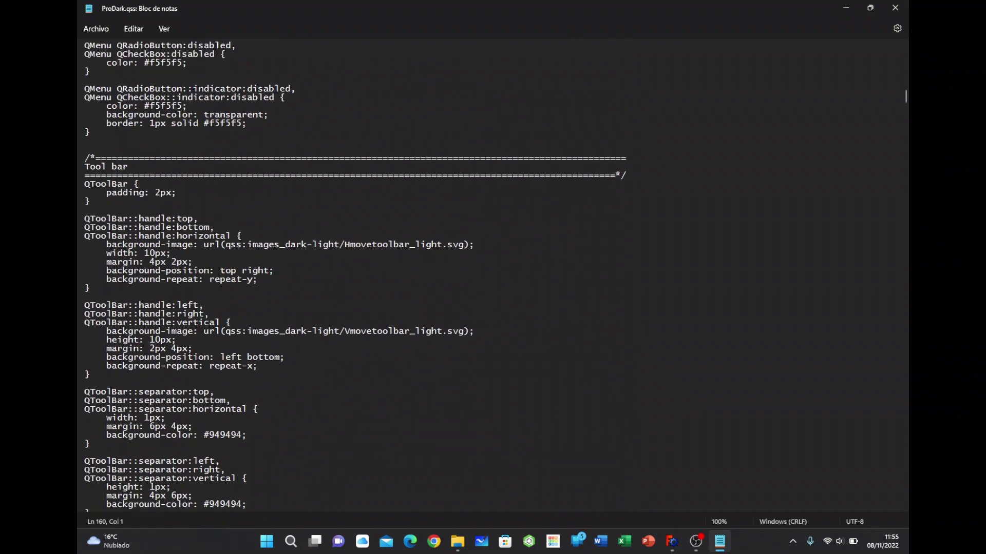
pyautogui.scroll(-1, 493, 277)
pyautogui.scroll(-6, 492, 277)
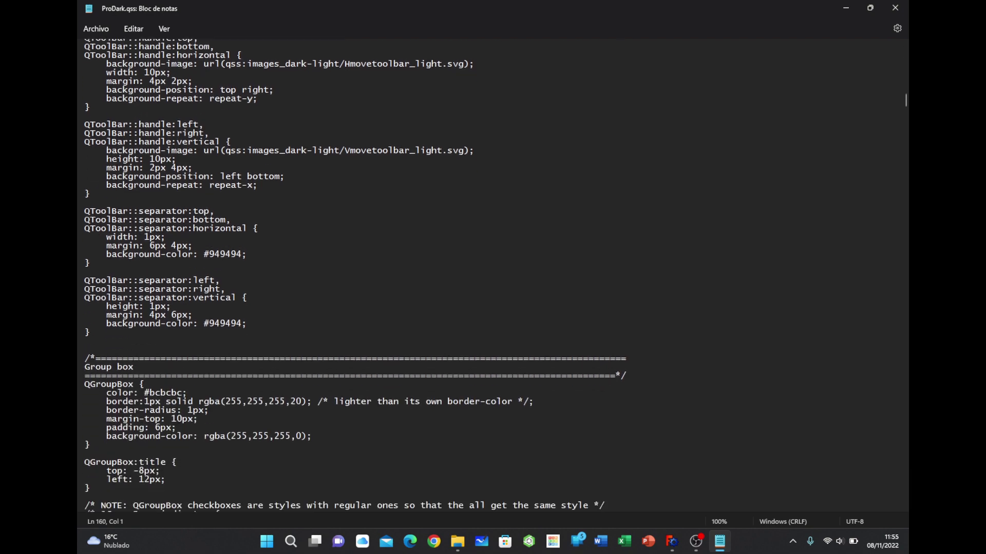
pyautogui.scroll(-3, 493, 278)
pyautogui.moveTo(84, 279); pyautogui.dragTo(165, 279)
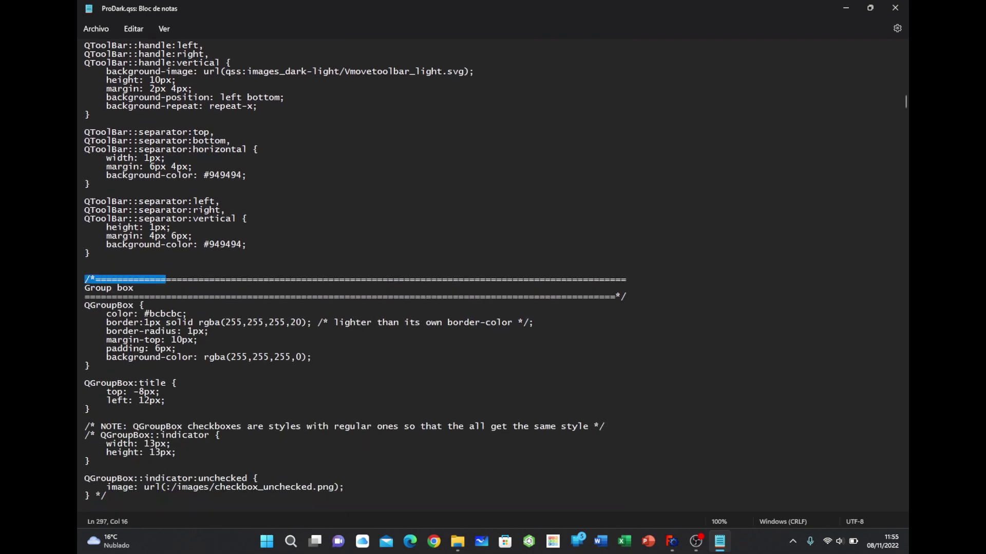
pyautogui.scroll(-3, 492, 278)
pyautogui.scroll(-8, 492, 277)
pyautogui.scroll(-2, 493, 278)
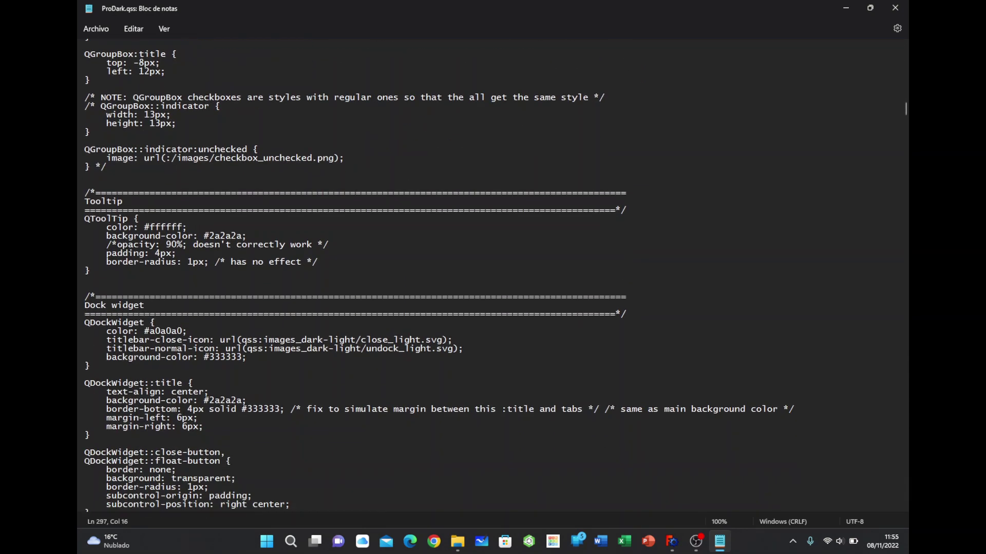
pyautogui.doubleClick(103, 201)
pyautogui.moveTo(84, 297); pyautogui.dragTo(144, 306)
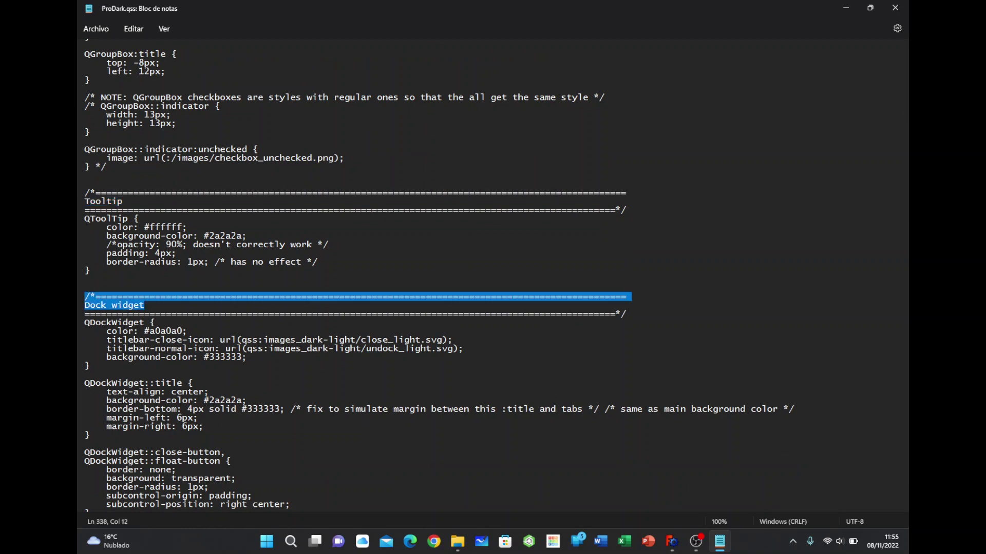
pyautogui.scroll(-7, 492, 277)
pyautogui.scroll(-7, 493, 277)
pyautogui.scroll(-7, 492, 277)
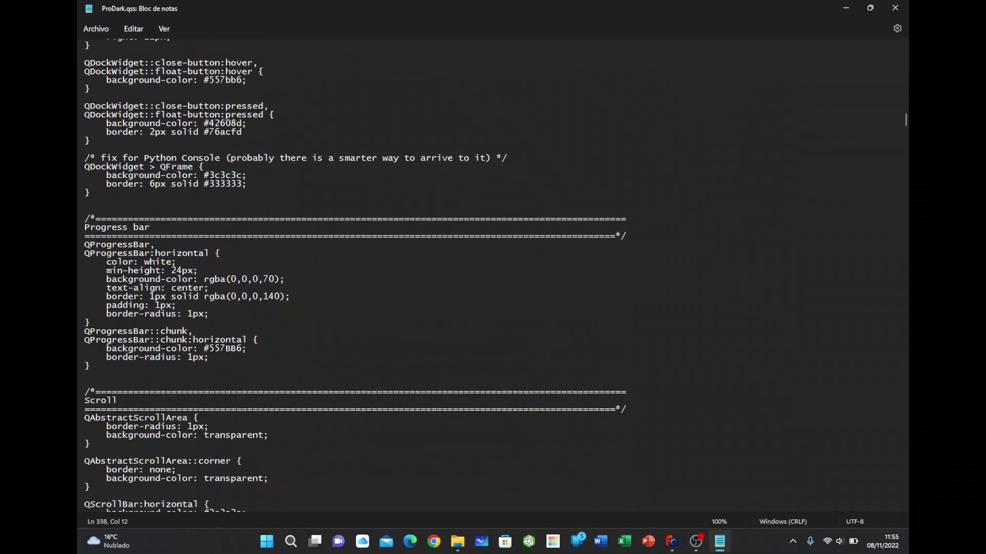
pyautogui.moveTo(151, 228); pyautogui.dragTo(91, 227)
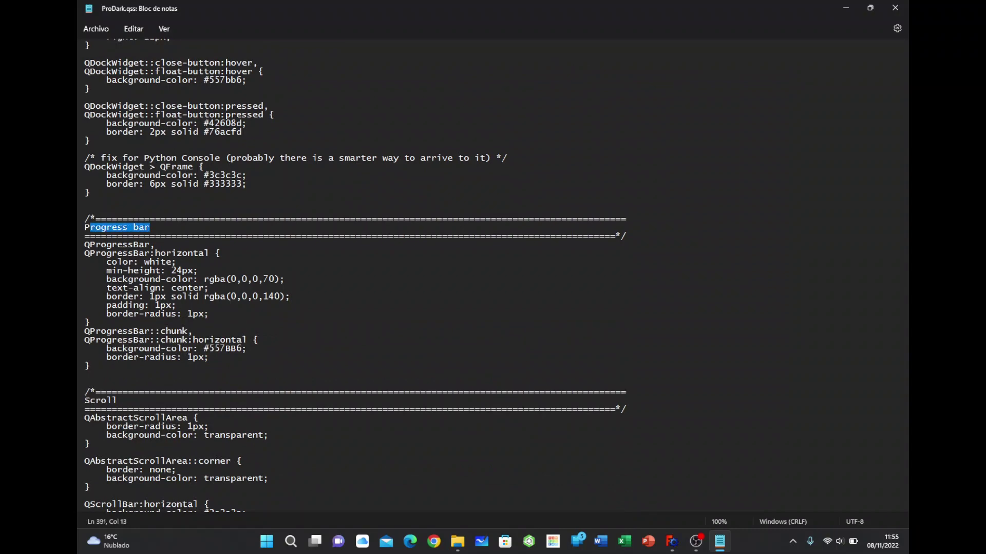
pyautogui.scroll(-3, 91, 227)
pyautogui.scroll(-1, 91, 228)
pyautogui.scroll(-6, 493, 277)
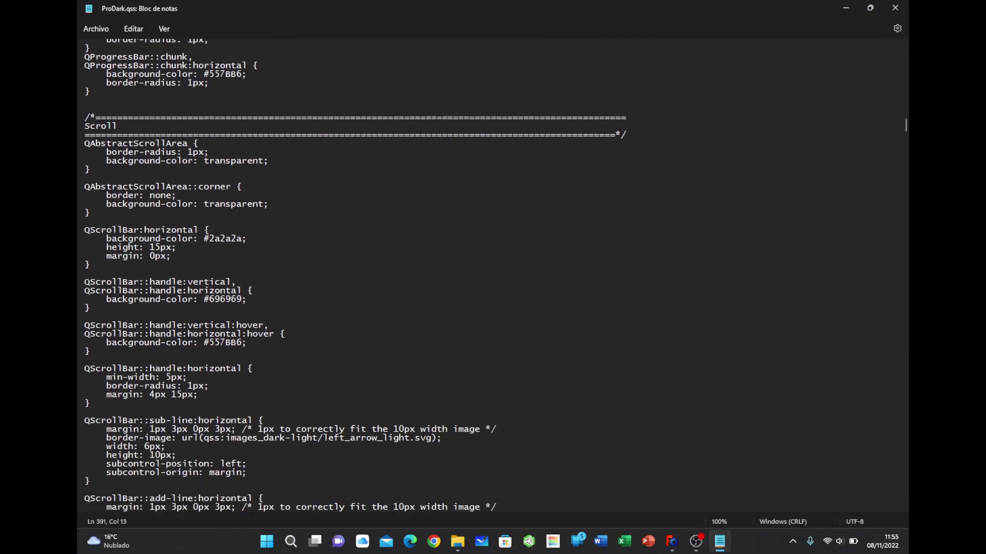
pyautogui.scroll(-10, 493, 277)
pyautogui.scroll(-7, 493, 278)
pyautogui.scroll(-9, 493, 277)
pyautogui.scroll(-11, 493, 278)
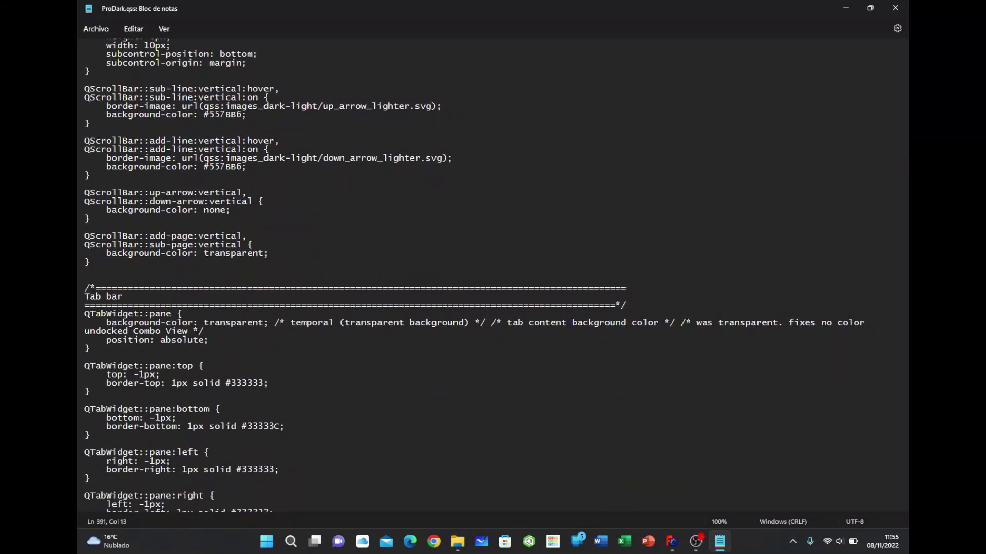
pyautogui.scroll(-4, 493, 277)
pyautogui.scroll(-2, 493, 277)
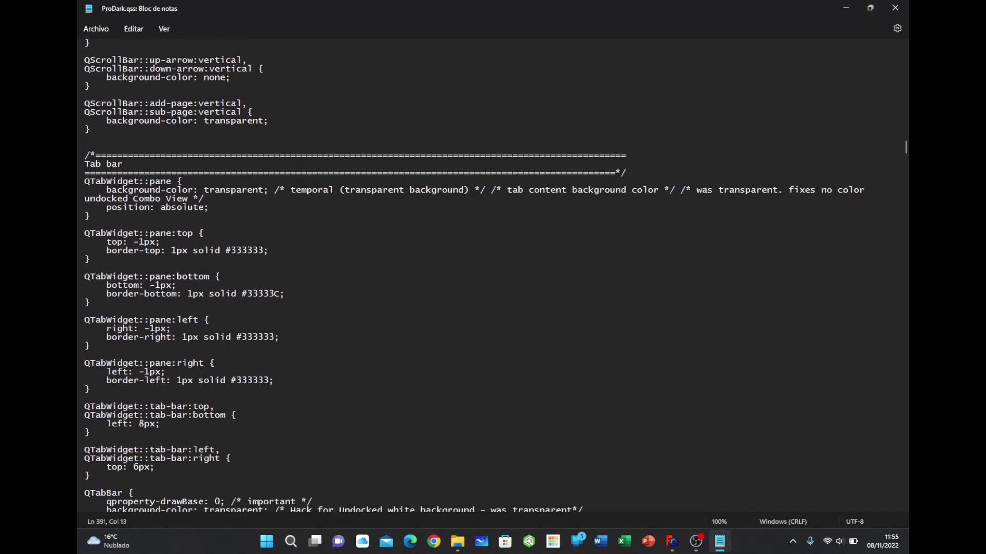
pyautogui.scroll(-6, 492, 277)
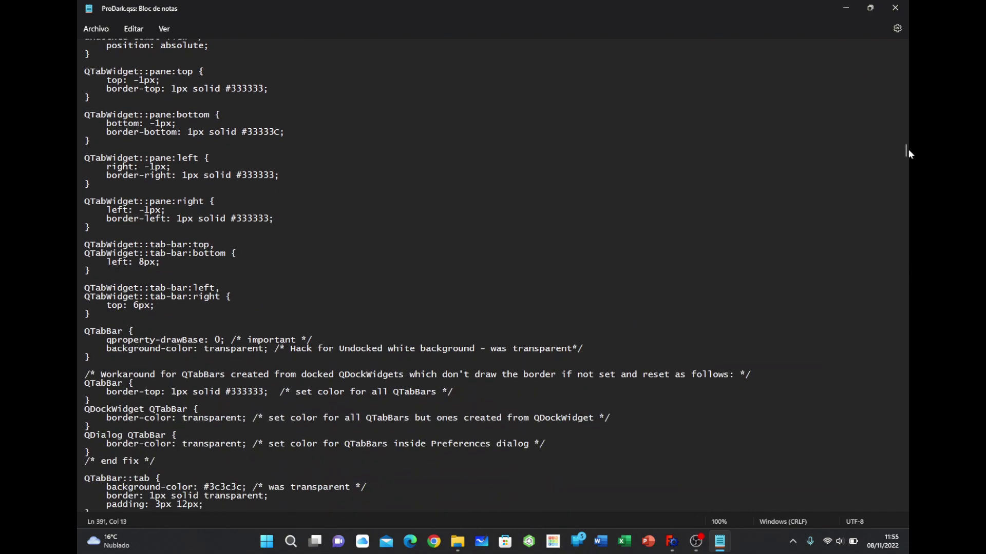
pyautogui.moveTo(905, 152); pyautogui.dragTo(907, 45)
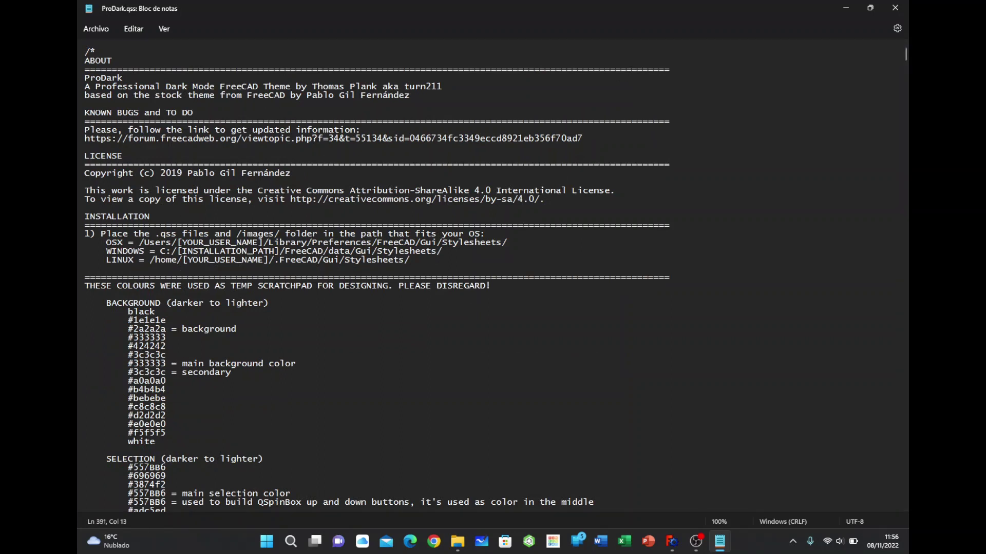
# Mark the black and #1e1e1e colour lines, then launch Paint beside Notepad
pyautogui.moveTo(127, 312); pyautogui.dragTo(165, 320)
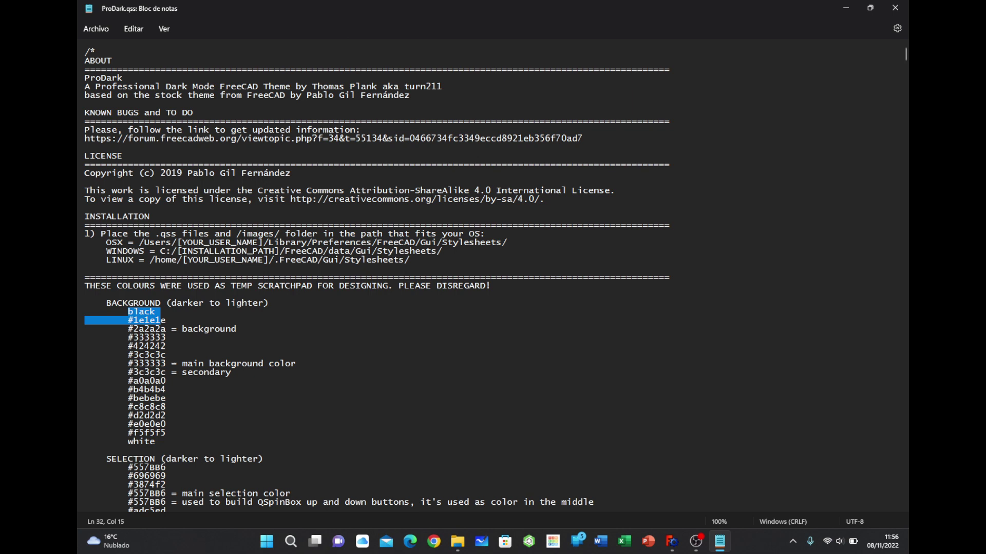
pyautogui.click(291, 541)
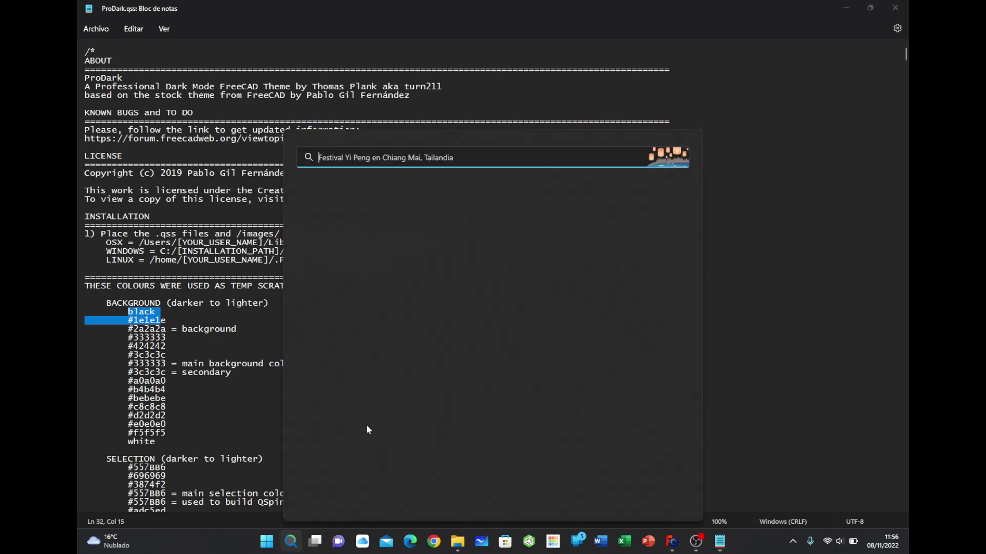
pyautogui.write('paint')
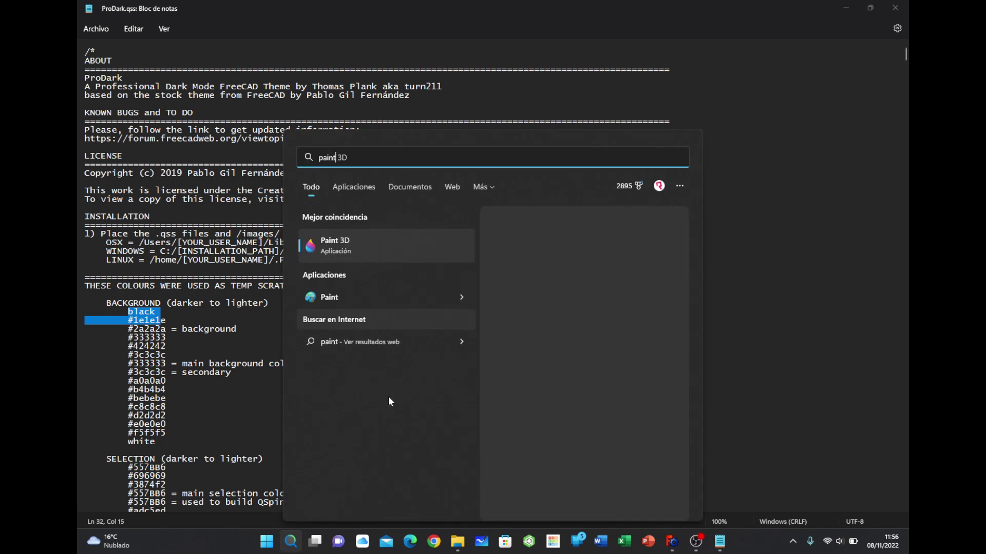
pyautogui.click(332, 295)
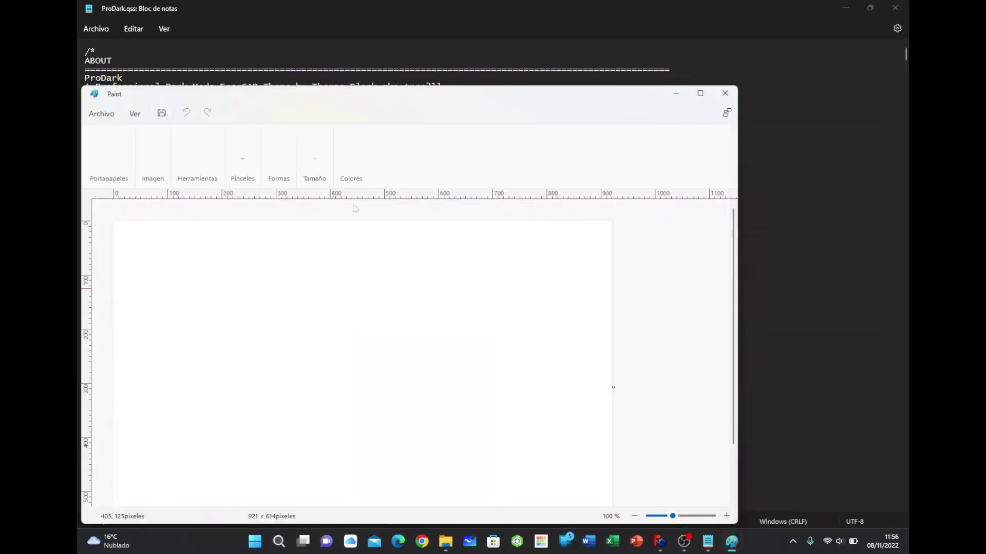
pyautogui.moveTo(298, 110); pyautogui.dragTo(489, 87)
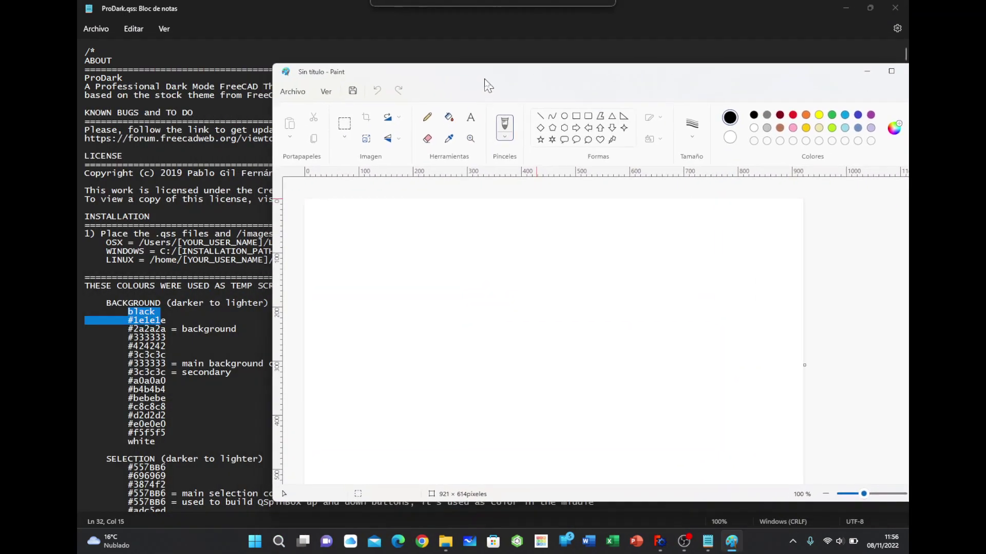
# Enter hex #333333 in Paint's Edit colours, then change it to #c8c8c8
pyautogui.click(895, 128)
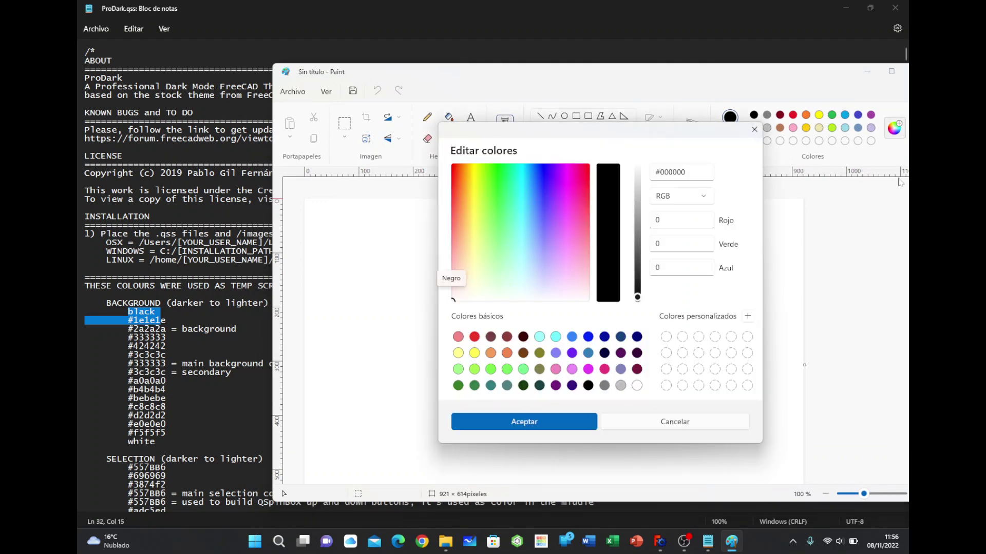
pyautogui.moveTo(686, 171); pyautogui.dragTo(659, 173)
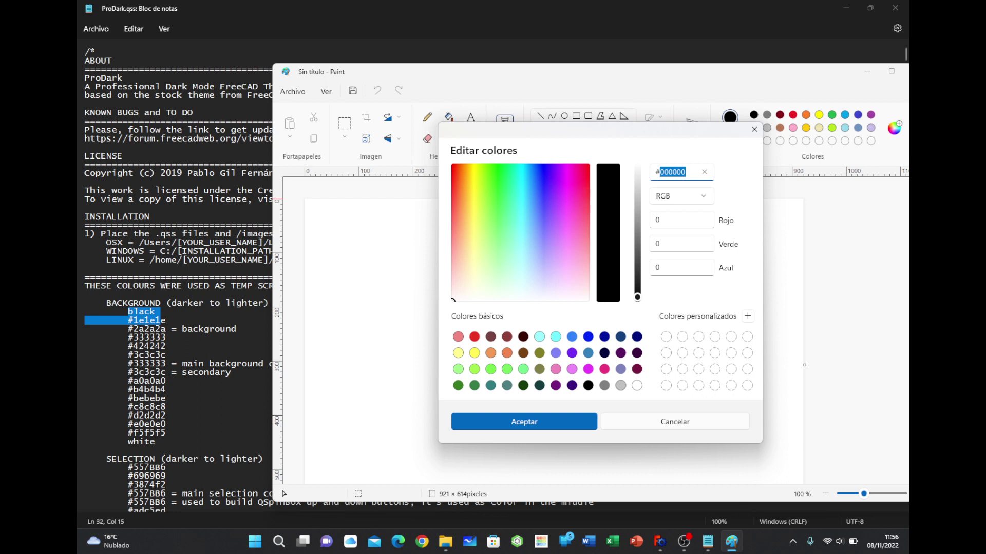
pyautogui.write('#333')
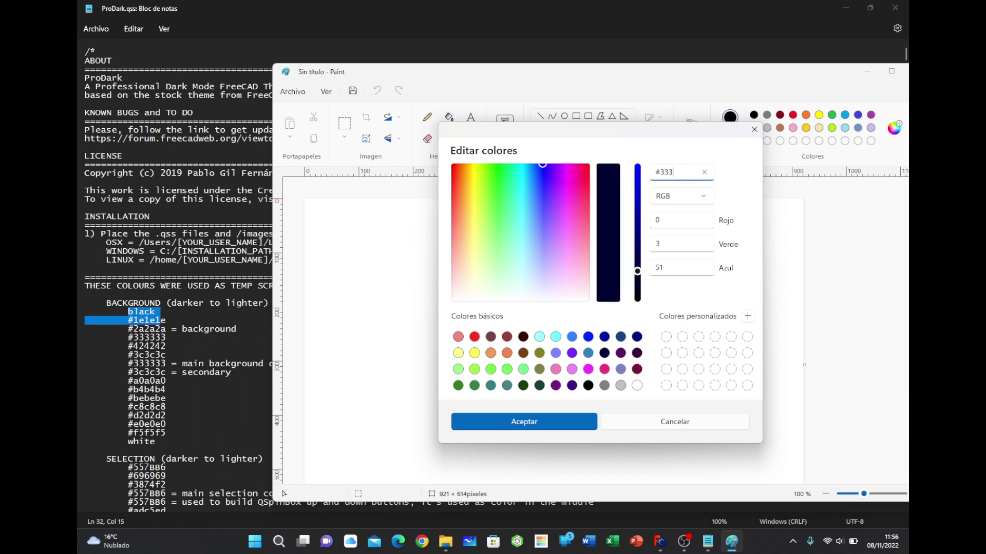
pyautogui.write('333')
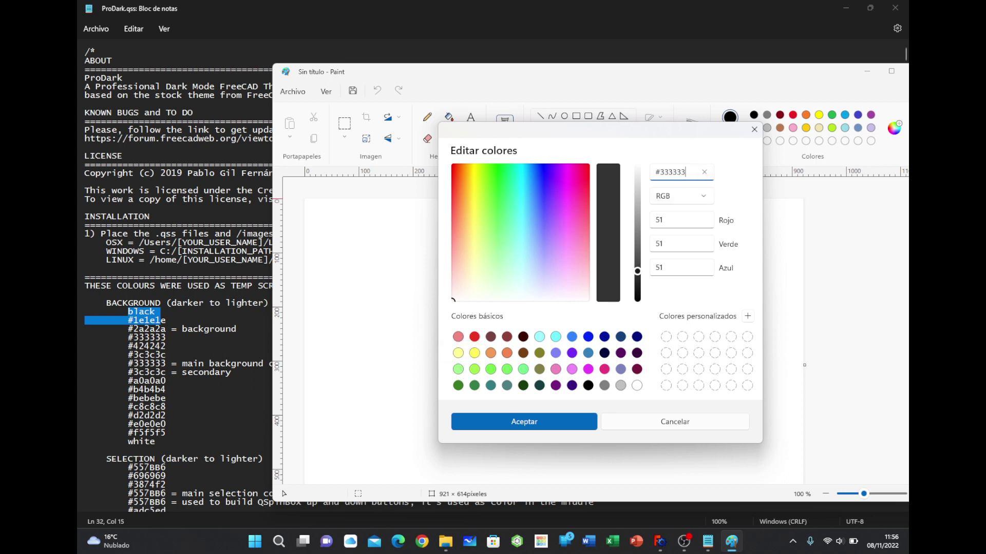
pyautogui.hotkey('shift', 'Left')
pyautogui.hotkey('shift', 'Left')
pyautogui.hotkey('shift', 'Left')
pyautogui.hotkey('shift', 'Left')
pyautogui.hotkey('shift', 'Left')
pyautogui.hotkey('shift', 'Left')
pyautogui.write('c8c8')
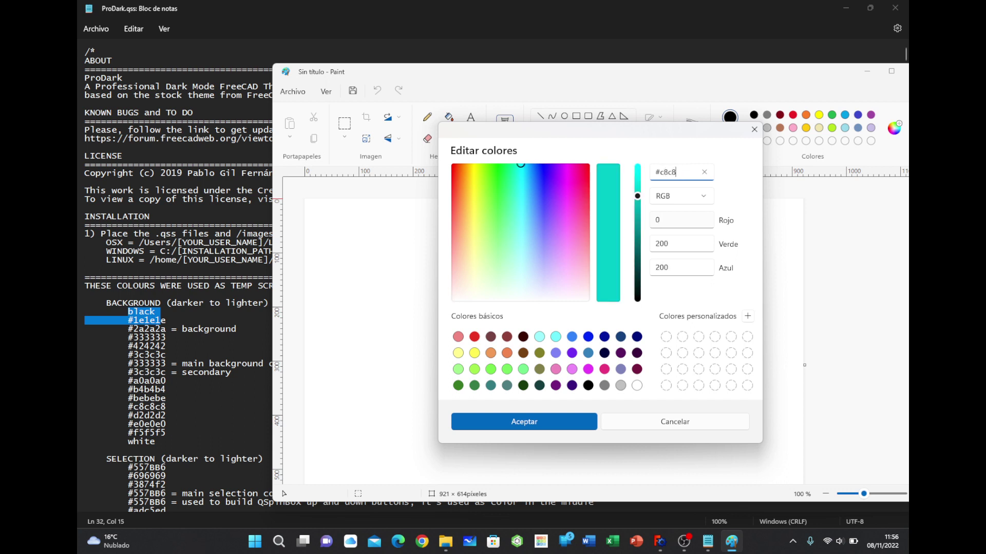
pyautogui.write('c8')
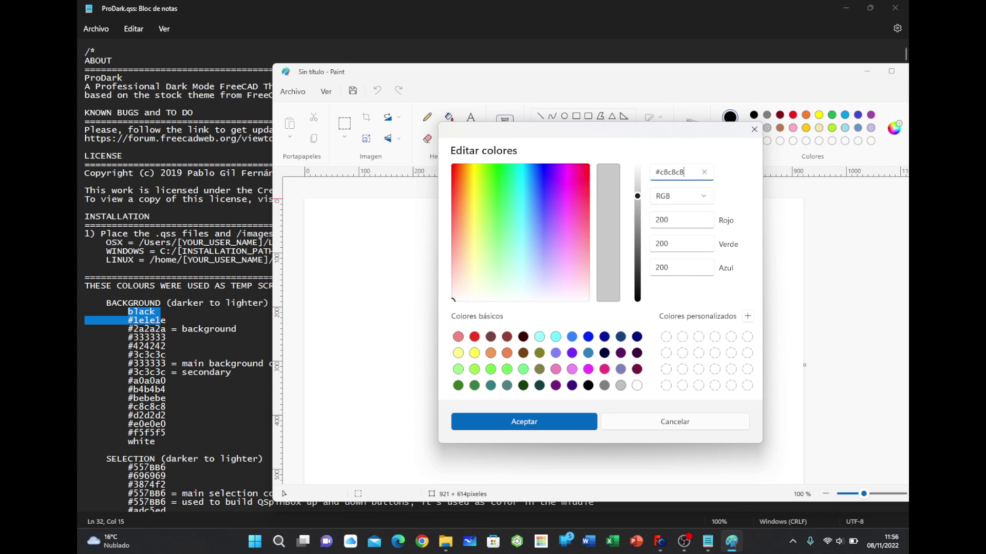
pyautogui.hotkey('ctrl', 'a')
# Cancel Edit colours, then close Paint, the ProDark.qss Notepad window and File Explorer
pyautogui.click(642, 421)
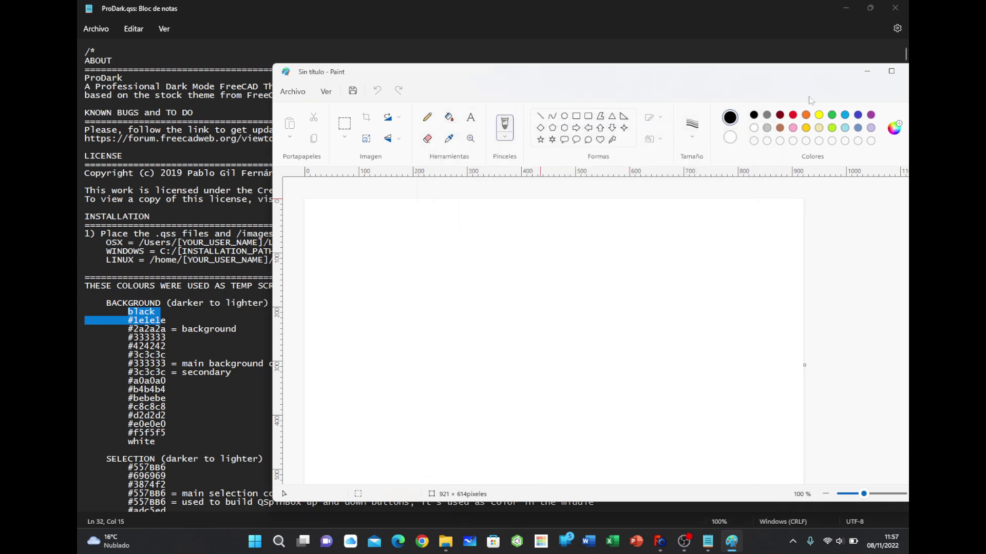
pyautogui.moveTo(833, 72); pyautogui.dragTo(713, 69)
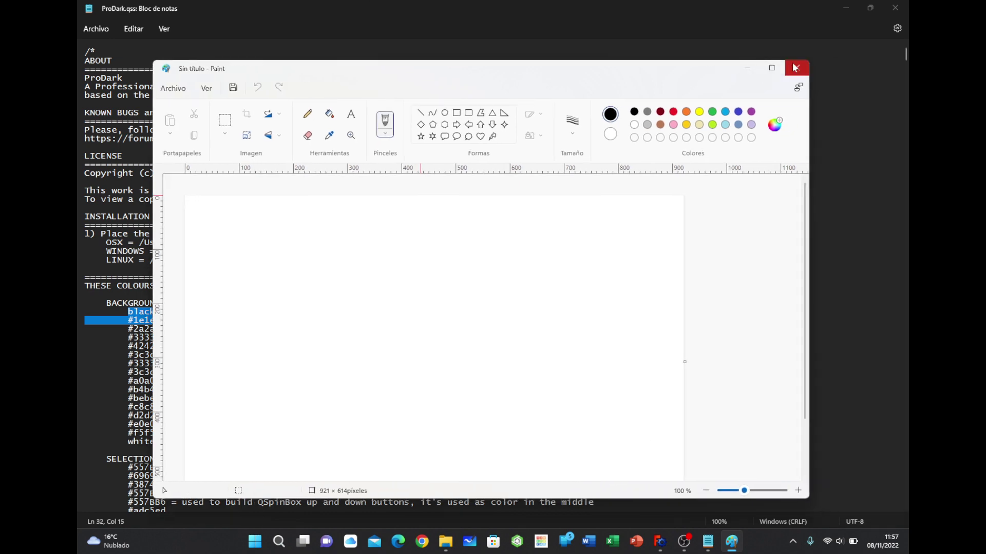
pyautogui.click(795, 68)
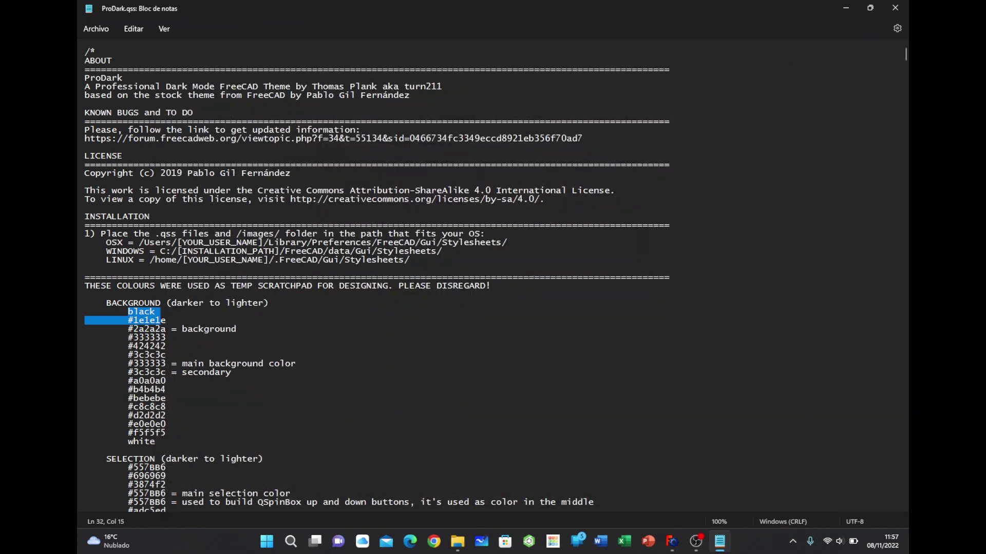
pyautogui.scroll(-5, 376, 276)
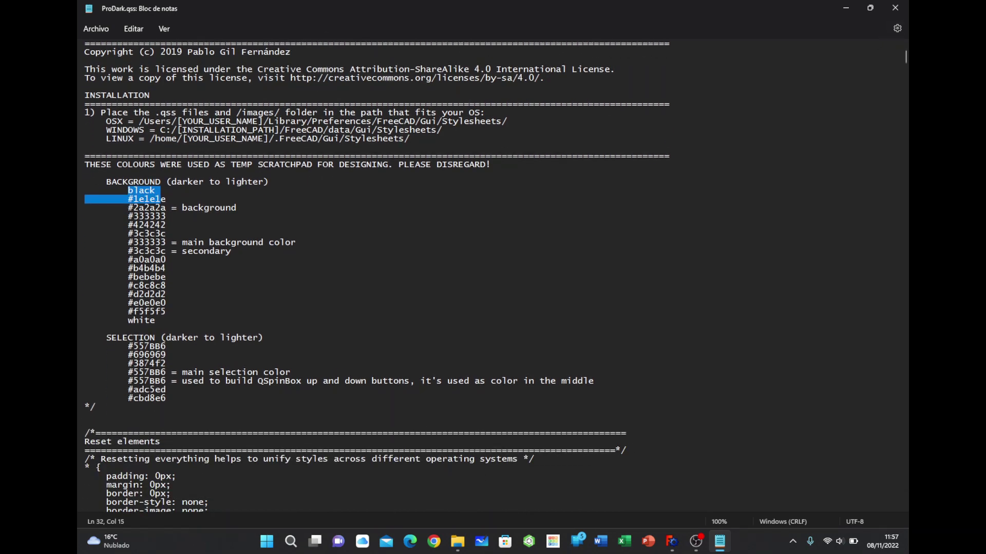
pyautogui.click(905, 10)
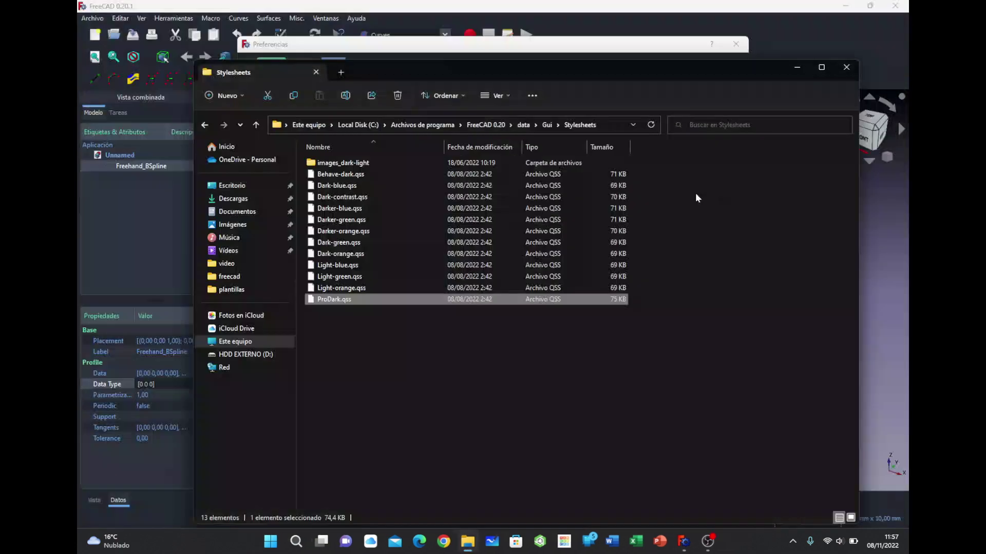
pyautogui.click(847, 68)
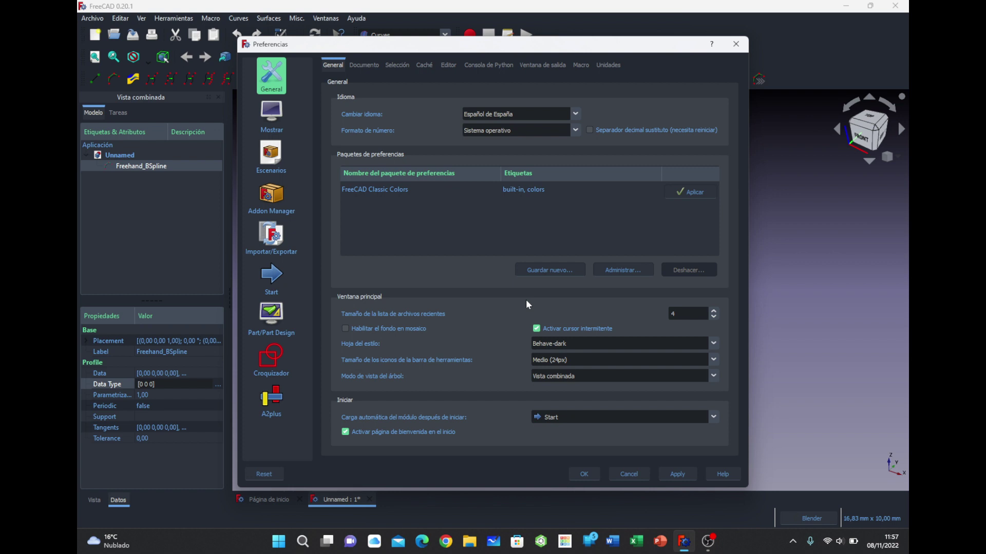
pyautogui.click(707, 343)
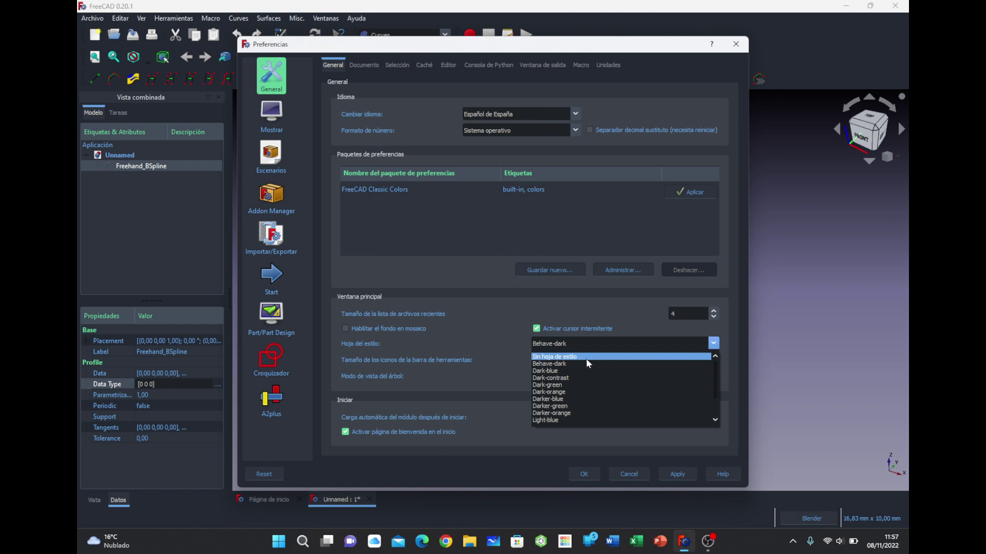
pyautogui.click(617, 308)
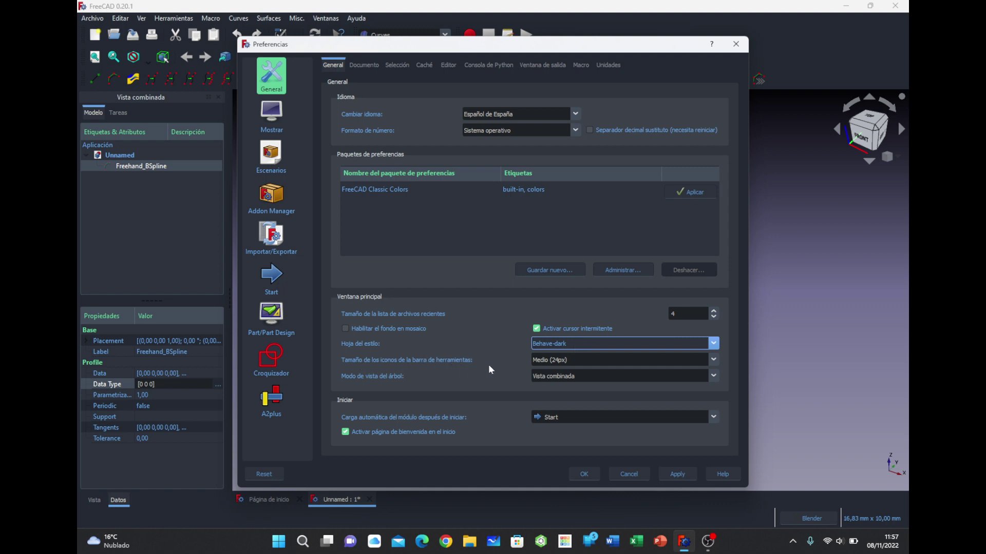
pyautogui.click(612, 358)
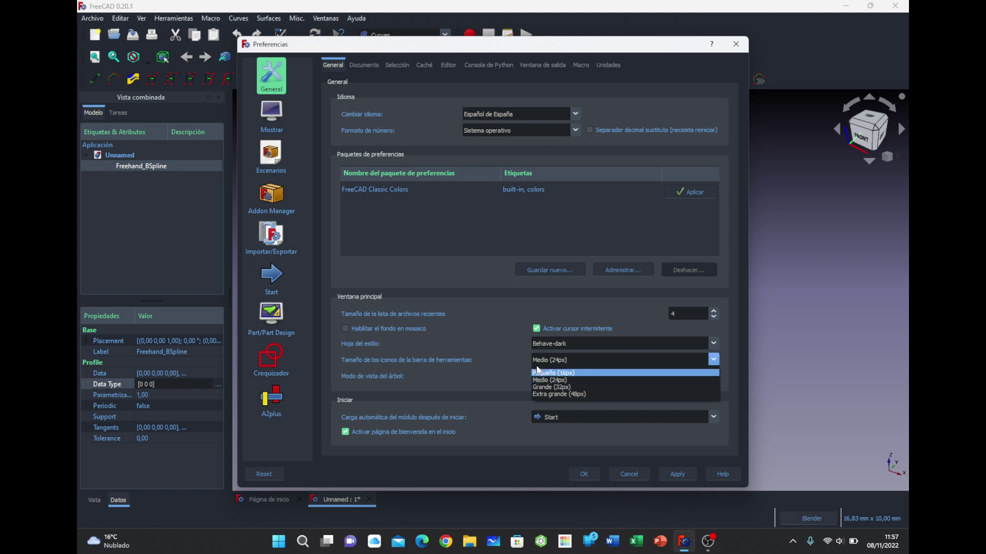
pyautogui.click(499, 349)
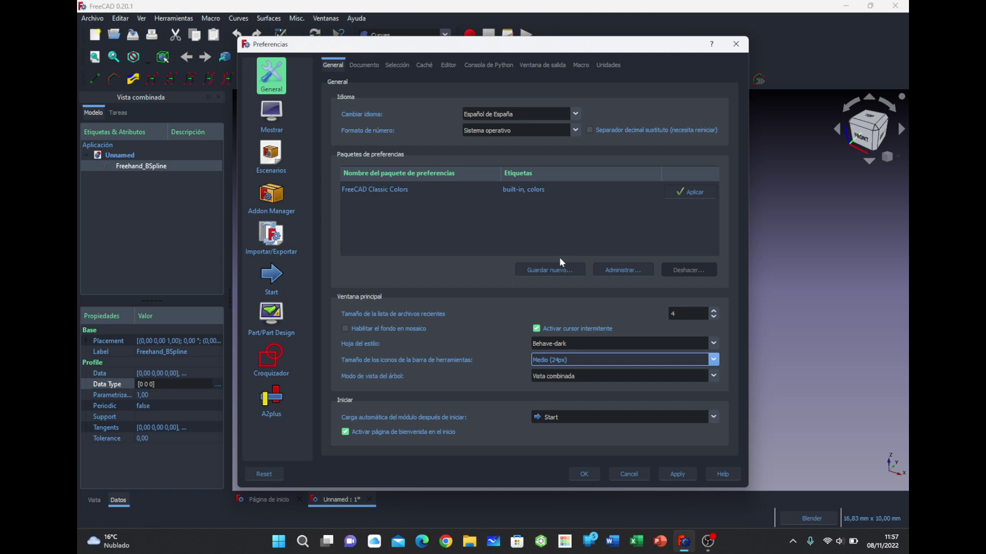
pyautogui.click(599, 359)
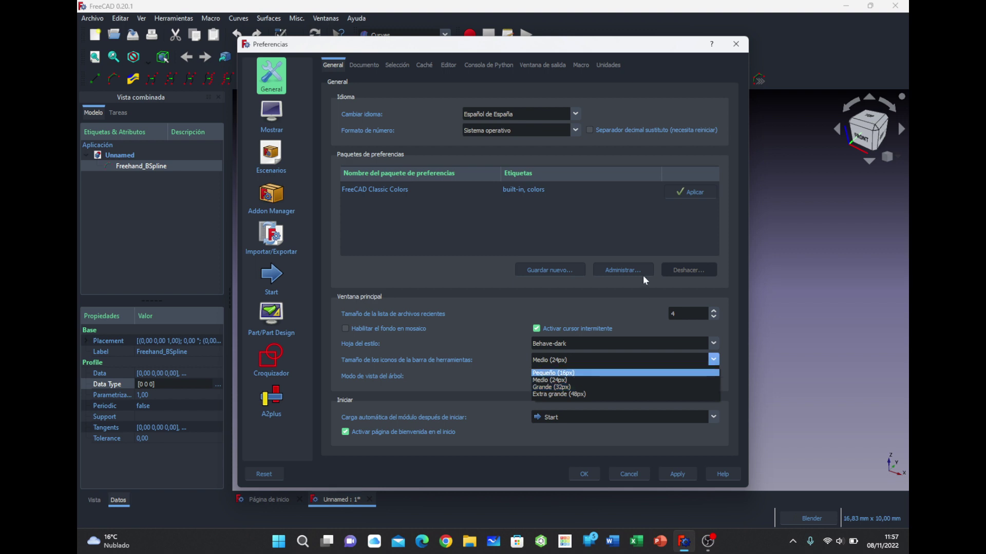
pyautogui.click(634, 308)
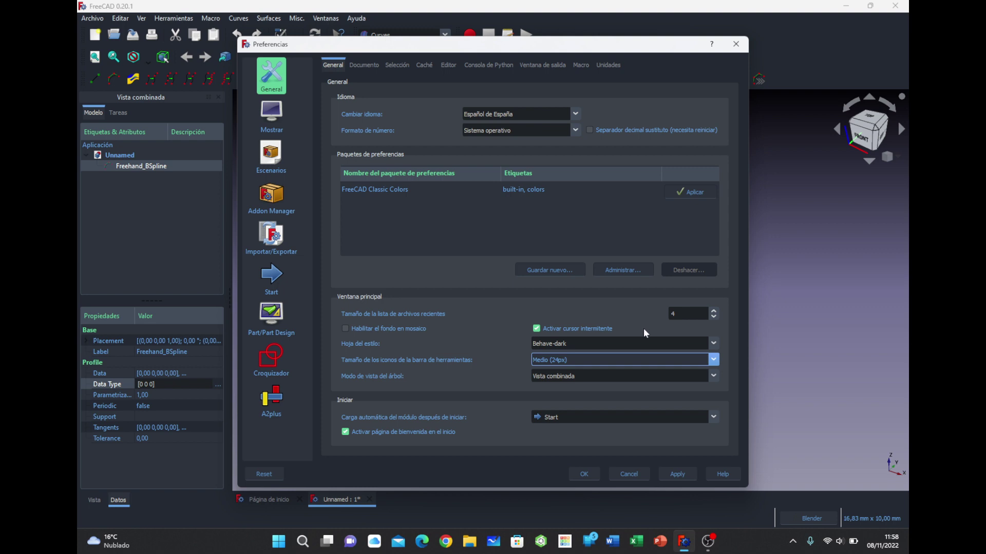
pyautogui.click(614, 357)
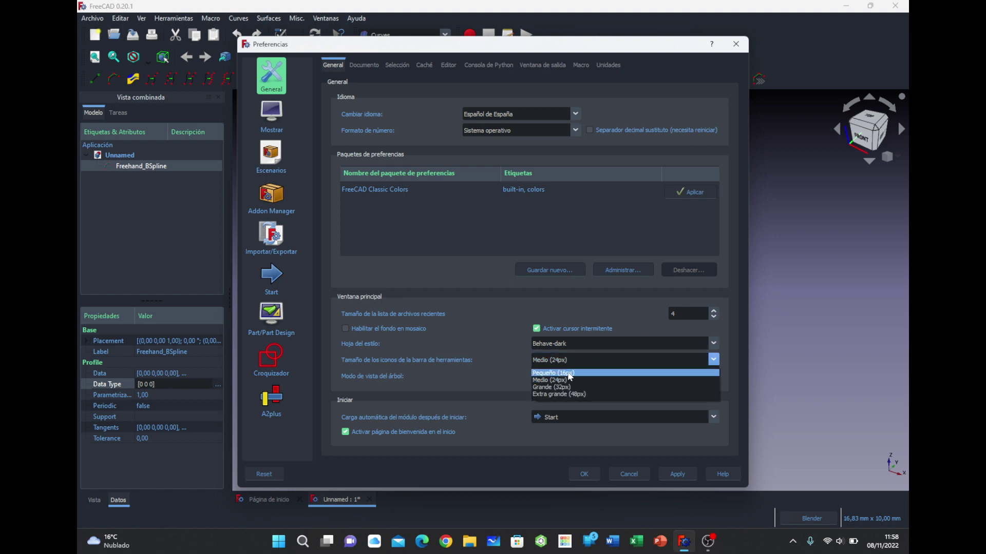
pyautogui.click(521, 355)
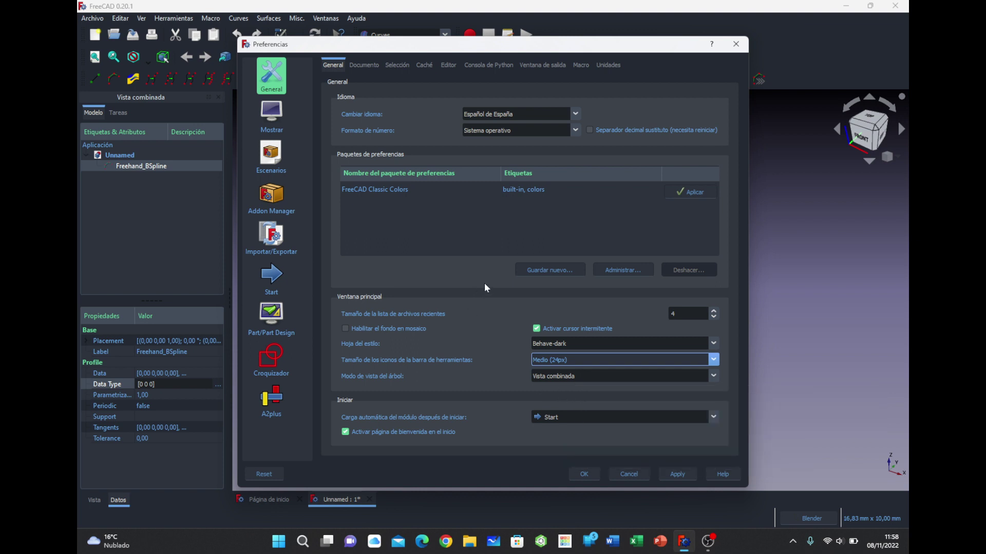
pyautogui.click(649, 374)
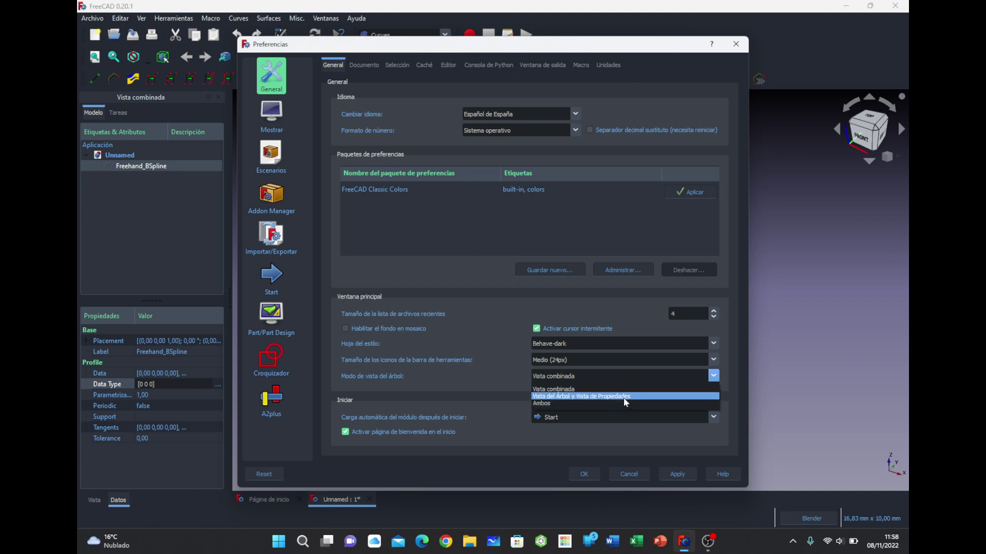
pyautogui.click(459, 347)
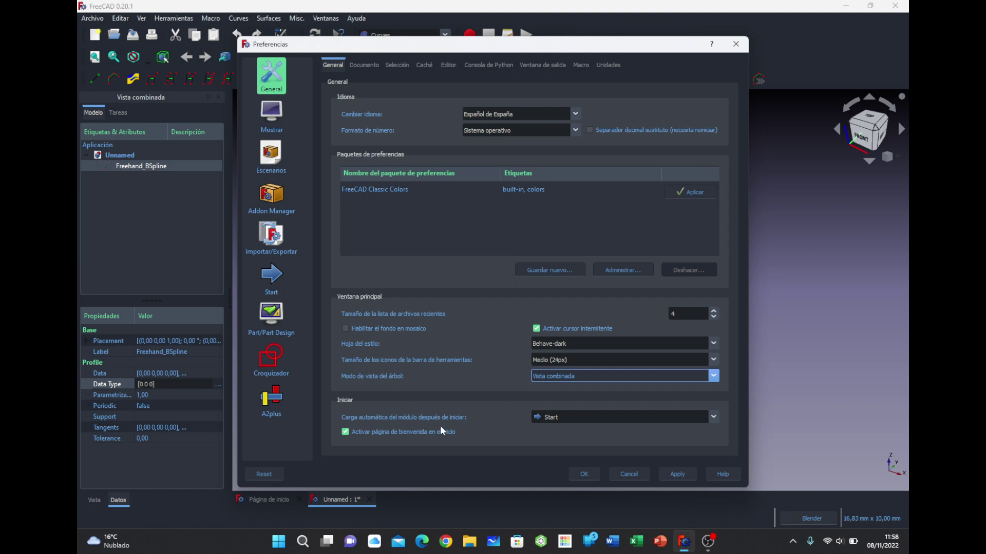
pyautogui.click(593, 413)
pyautogui.click(593, 412)
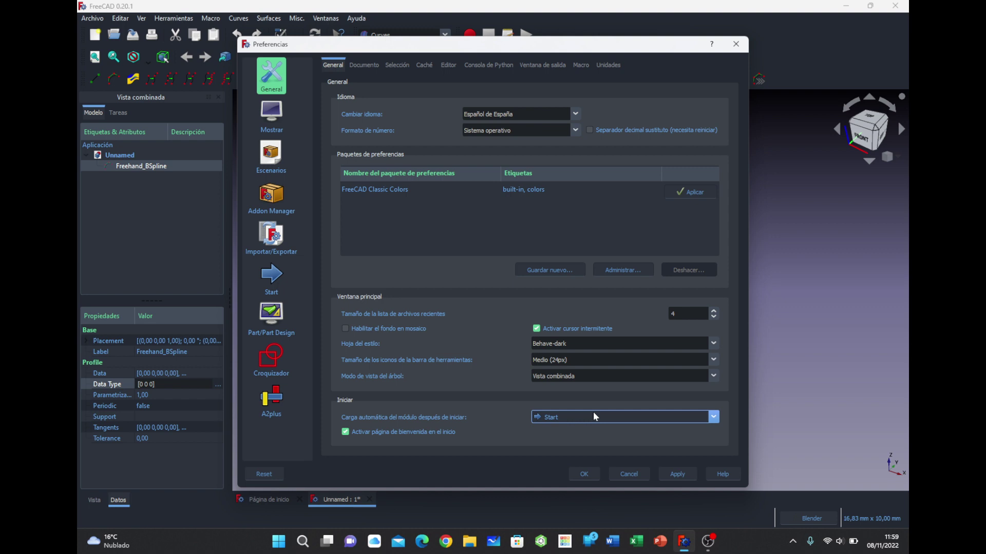
pyautogui.click(582, 423)
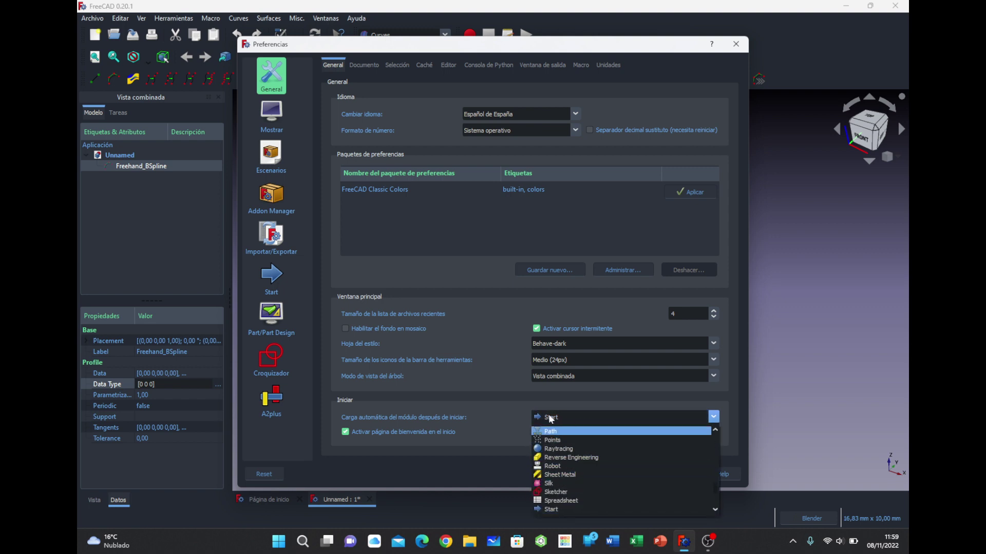
pyautogui.click(512, 405)
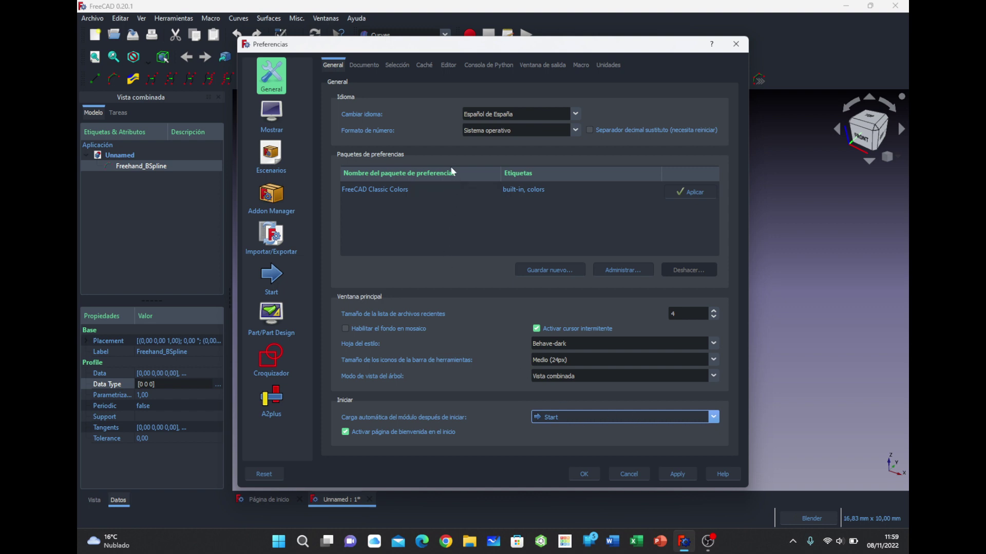
# Check the Document tab's compression 3, 20 undo steps and 15-minute autosave, then cancel
pyautogui.click(368, 66)
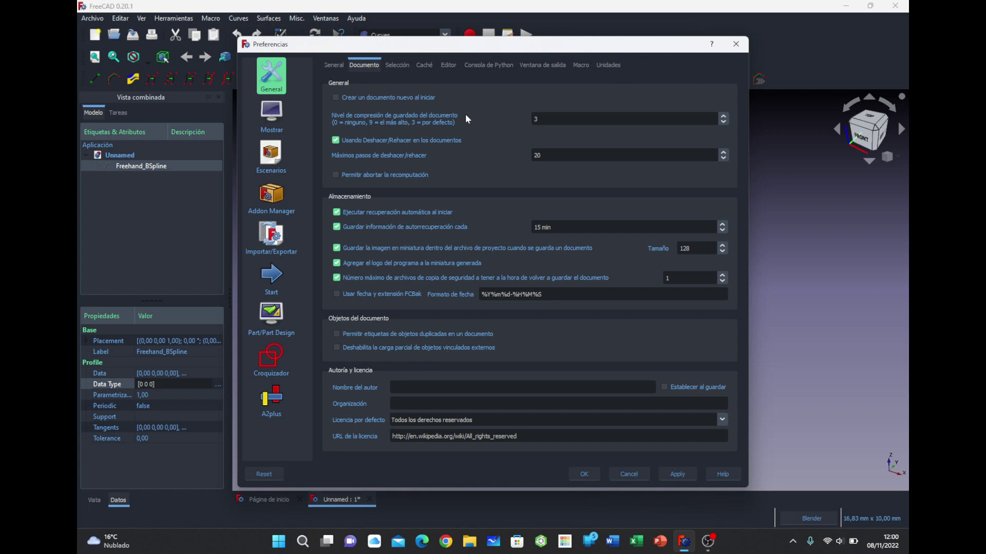
pyautogui.click(629, 474)
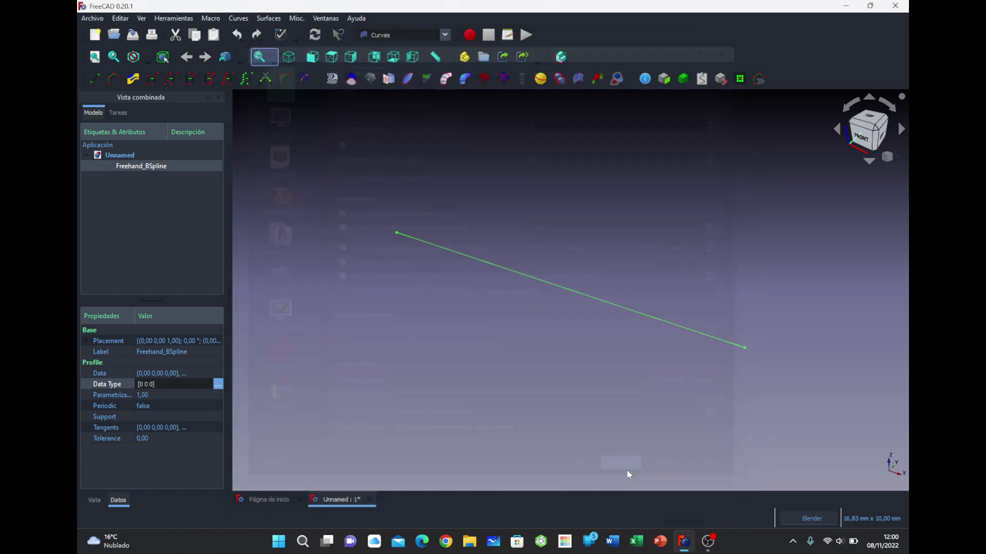
# Show the Freehand_BSpline's View properties and edit its Deviation value of 0,50
pyautogui.click(93, 500)
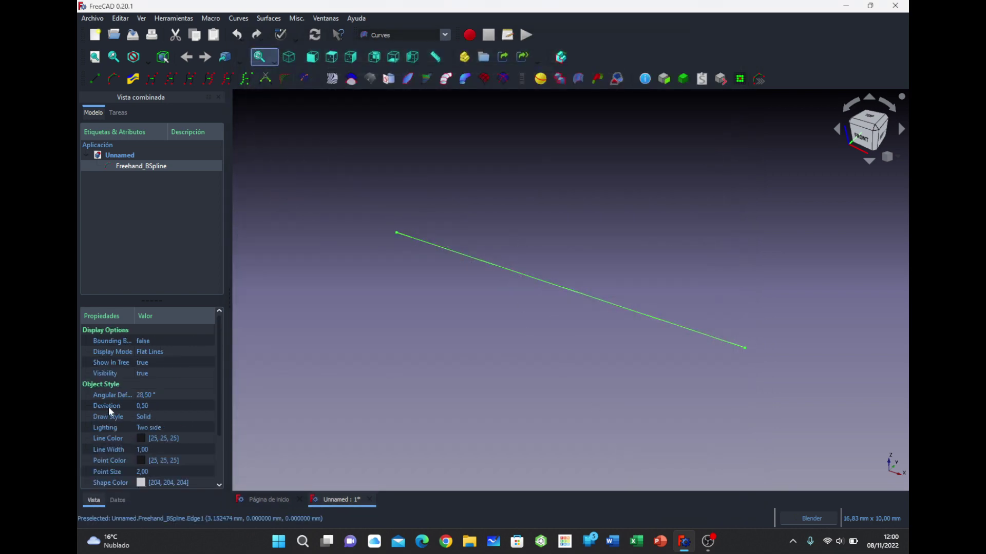
pyautogui.click(153, 407)
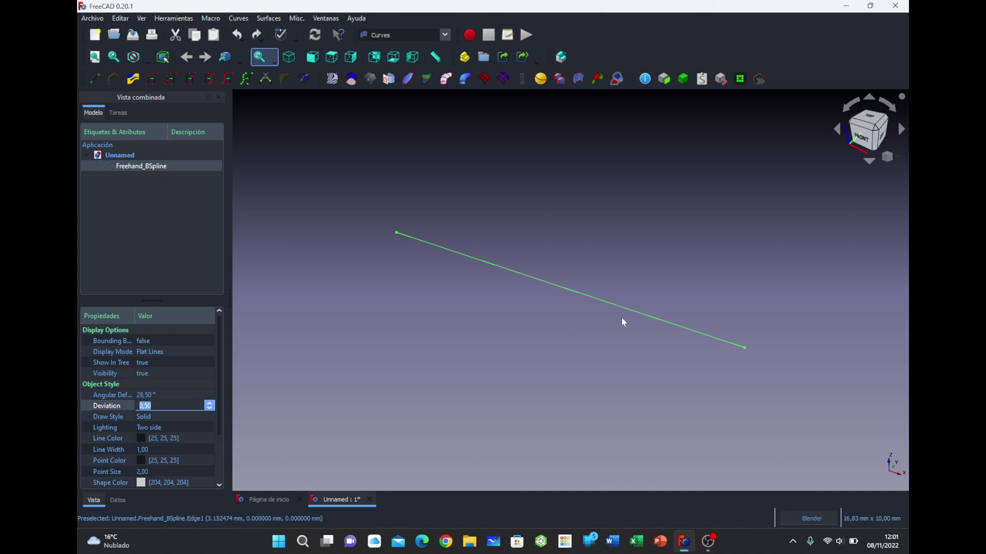
# Reopen the Preferences Documento page and set save compression level to 3
pyautogui.click(124, 18)
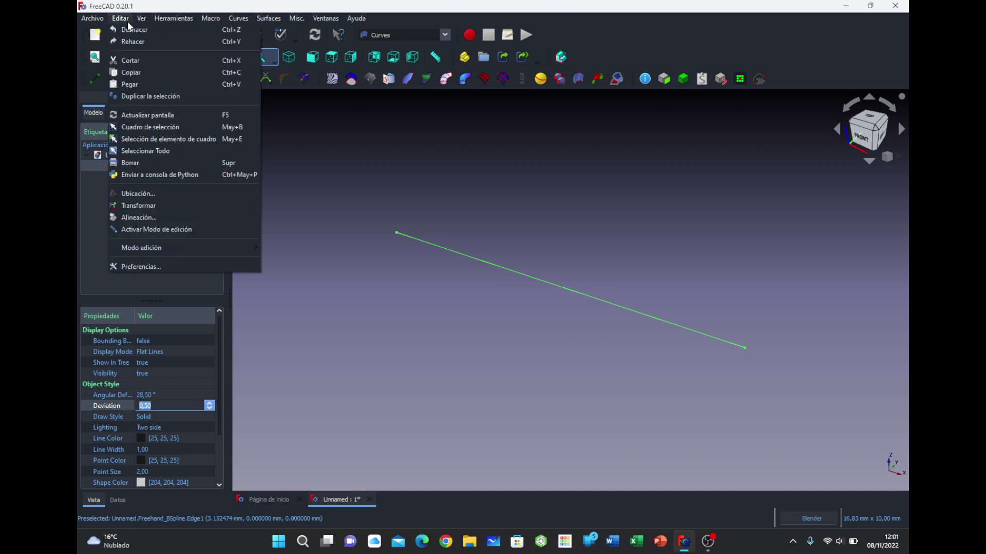
pyautogui.click(160, 265)
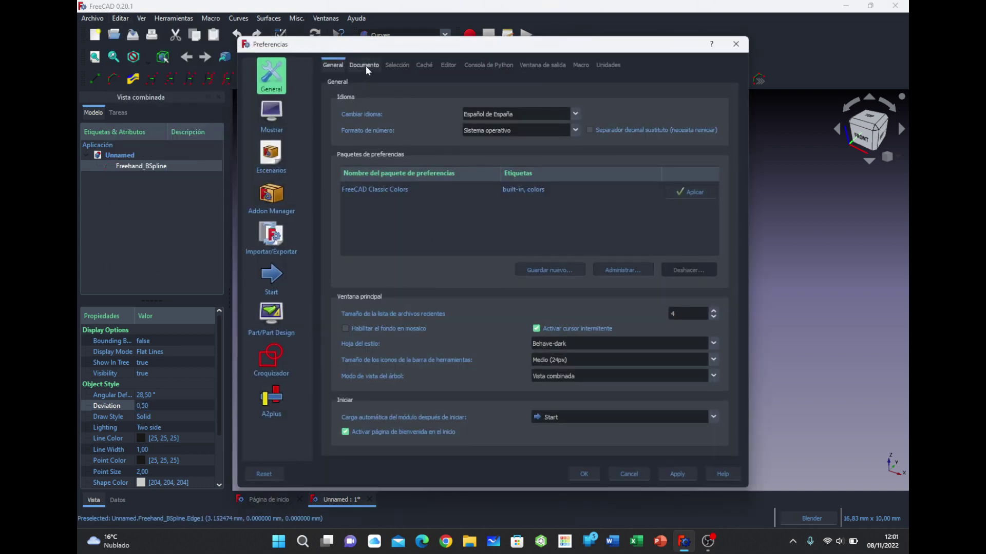
pyautogui.click(365, 66)
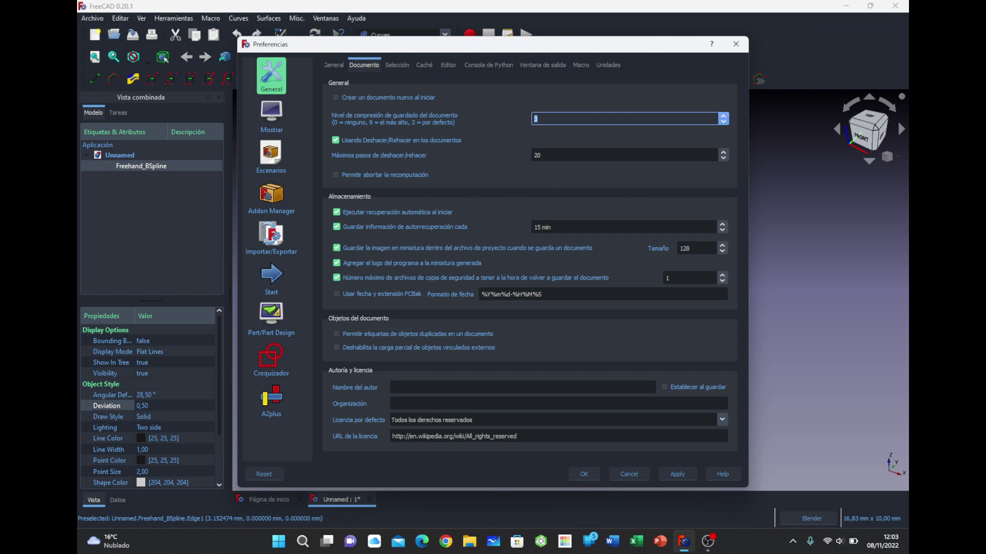
pyautogui.press('Tab')
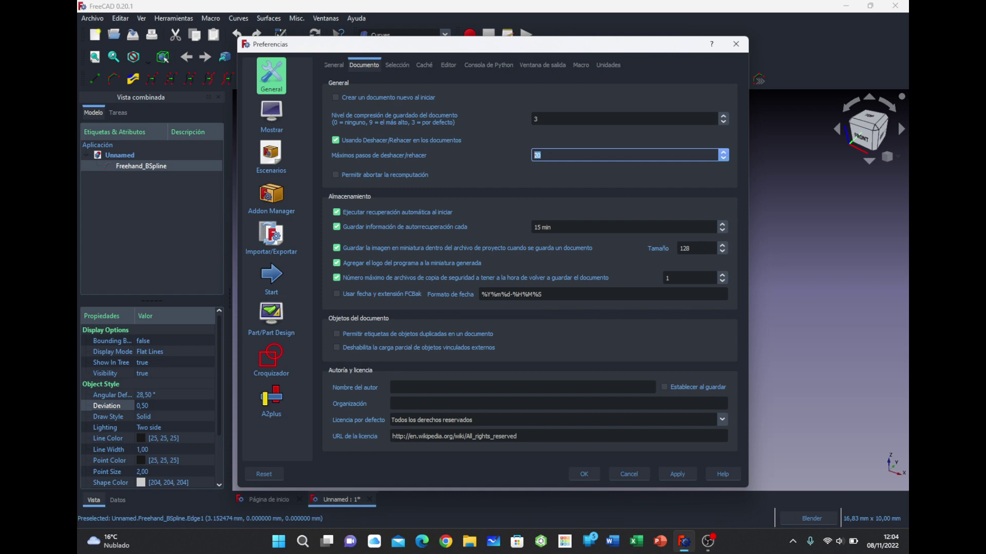
pyautogui.write('20')
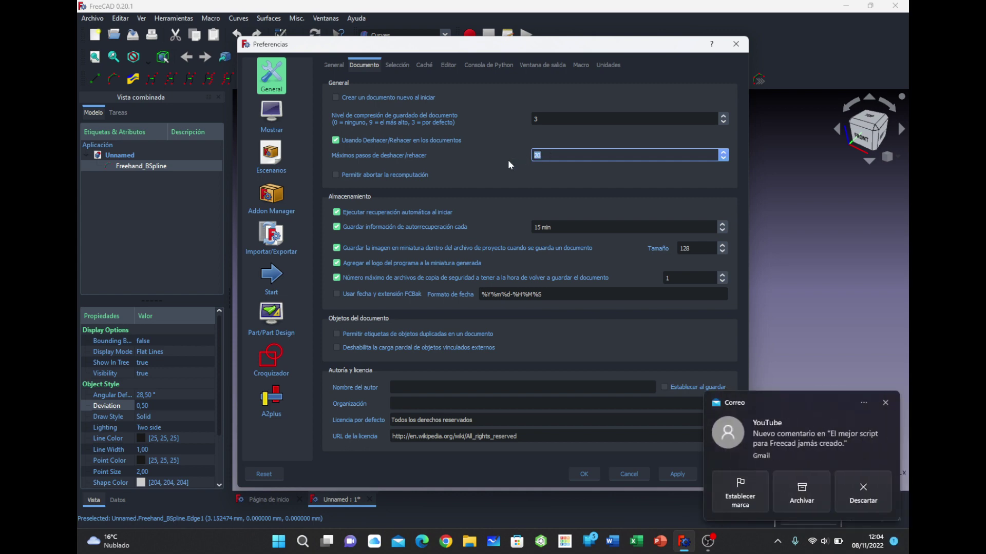
pyautogui.click(884, 404)
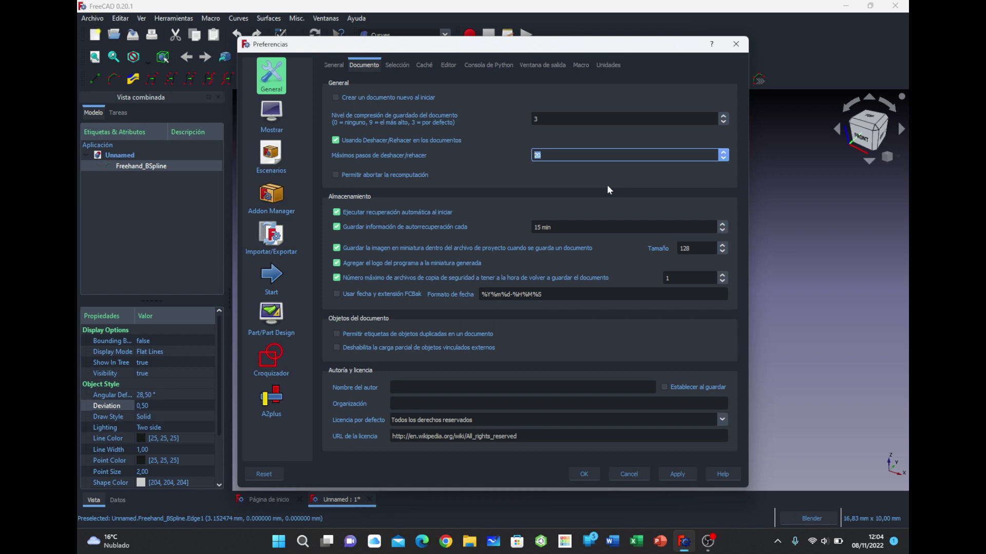
pyautogui.press('Left')
pyautogui.hotkey('ctrl', 'a')
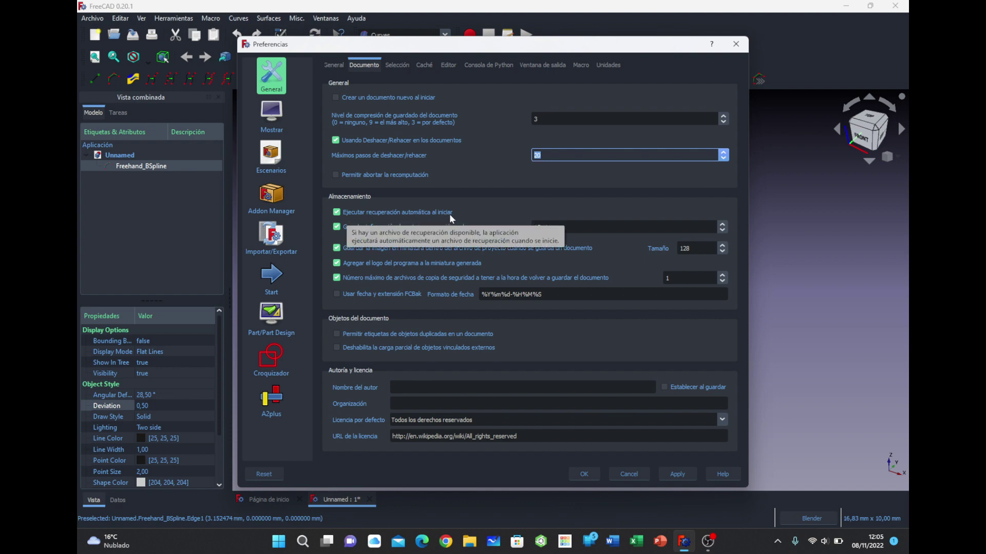
pyautogui.moveTo(432, 227)
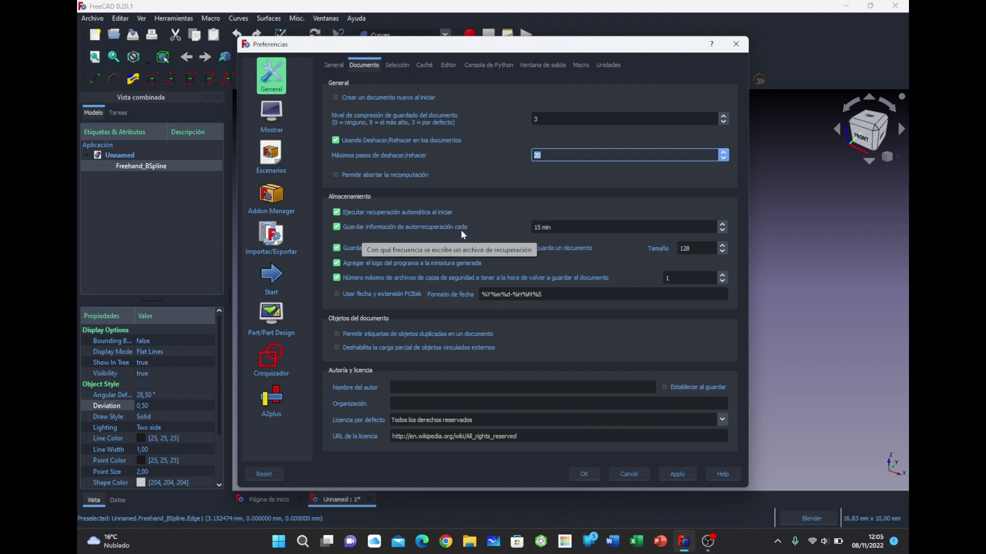
pyautogui.click(556, 228)
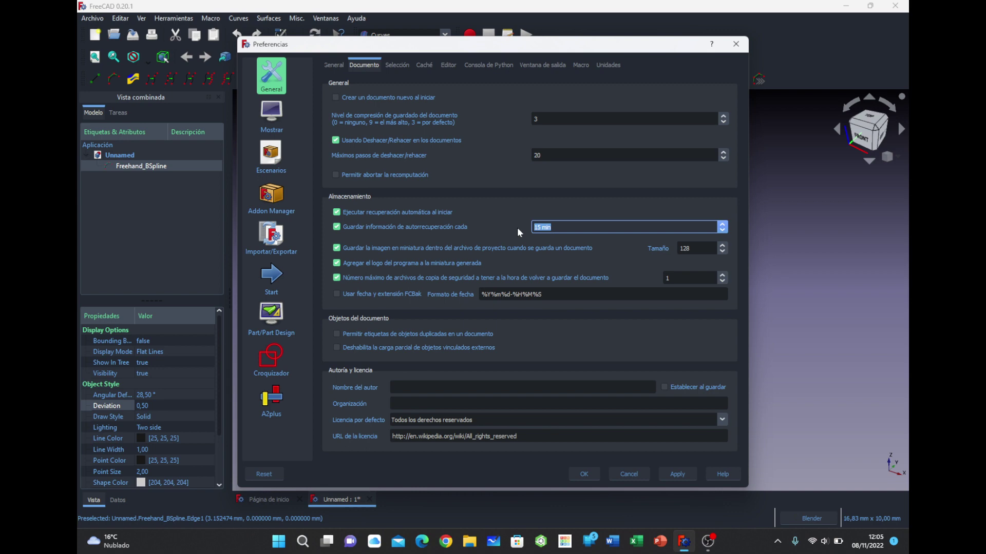
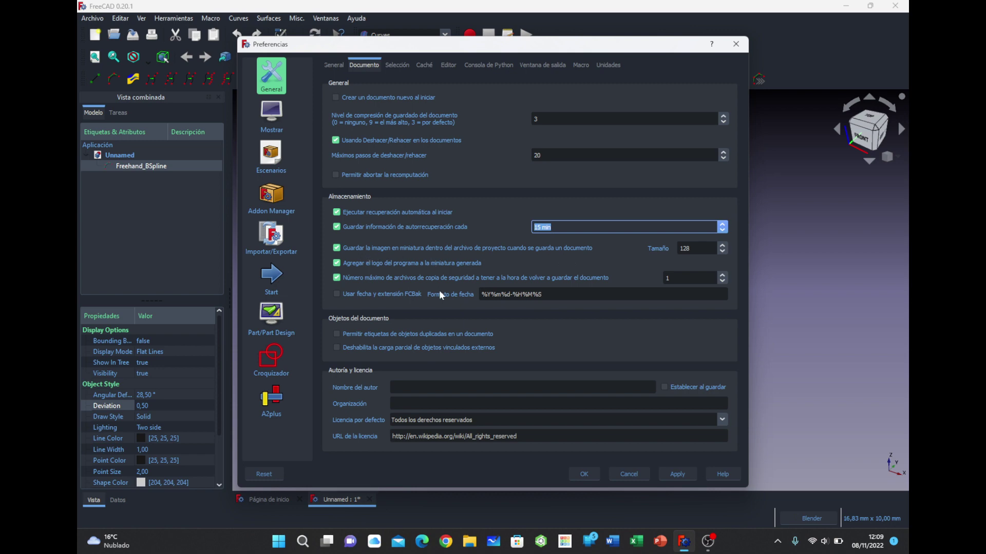
# Open File Explorer on the freecad work folder of the external drive
pyautogui.press('super+e')
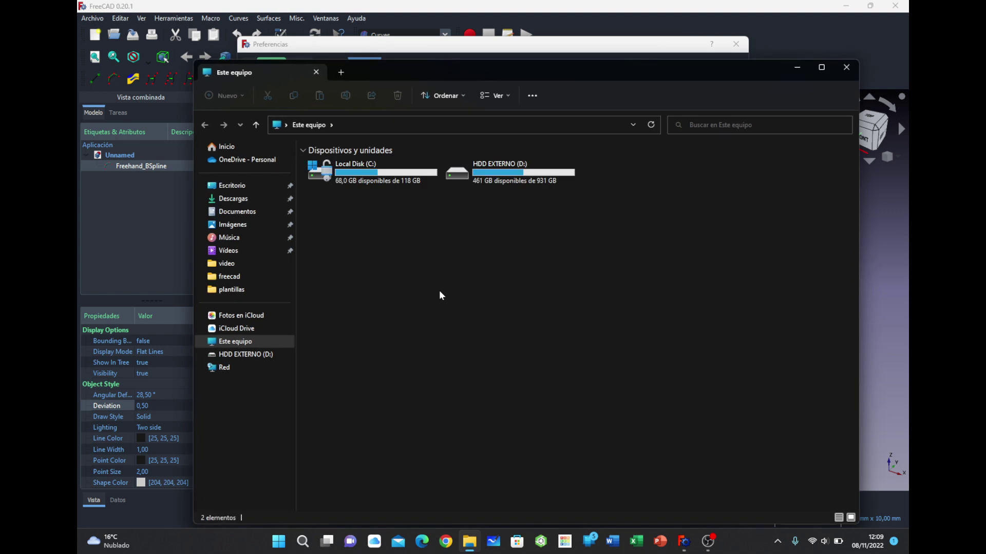
pyautogui.moveTo(235, 328)
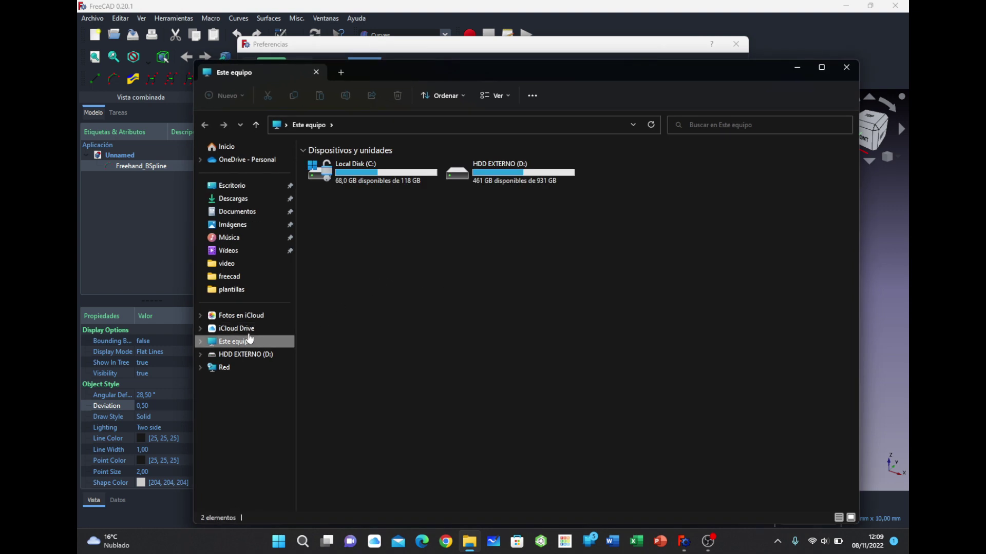
pyautogui.click(236, 279)
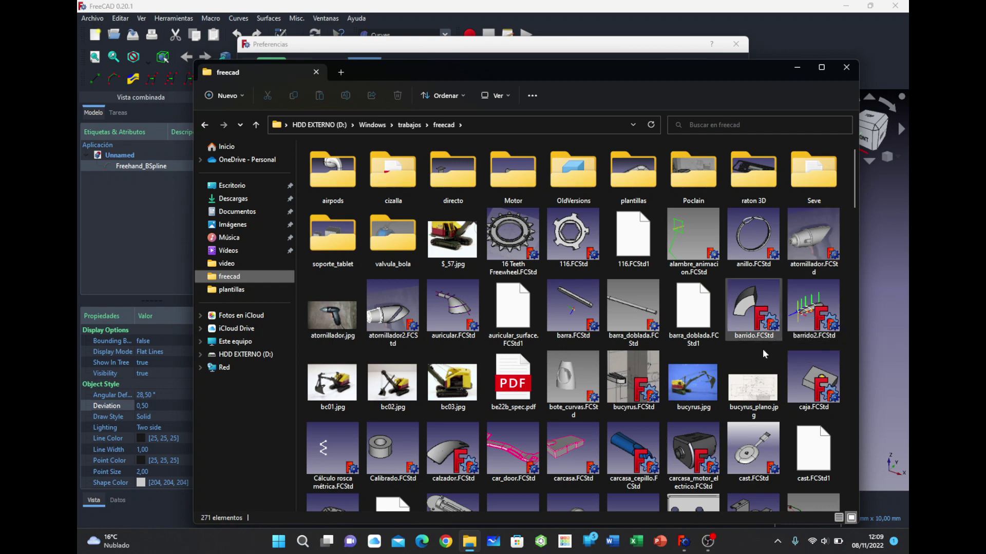
pyautogui.scroll(-5, 643, 354)
pyautogui.scroll(-3, 642, 355)
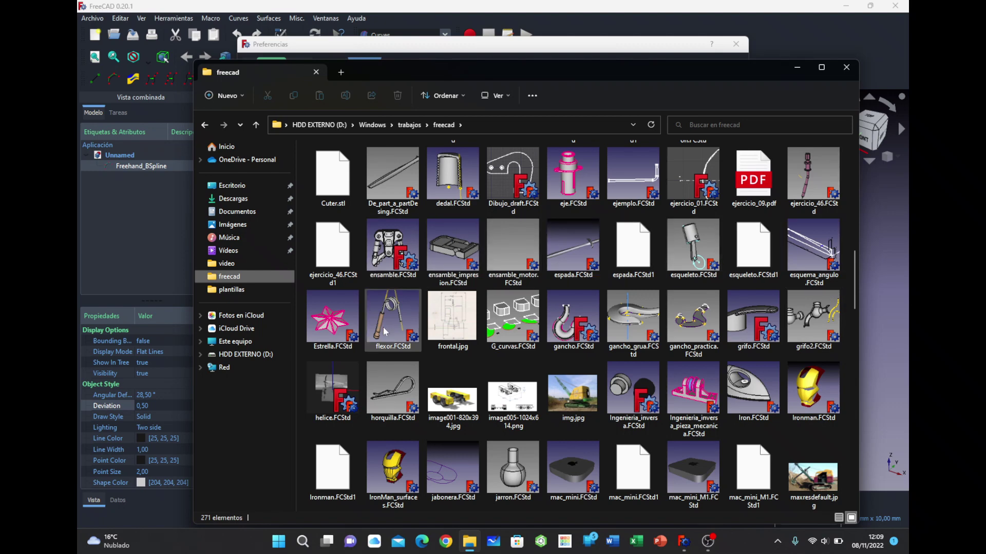
# Briefly hide the freecad folder, then browse its 271 items to the end and back up
pyautogui.click(796, 68)
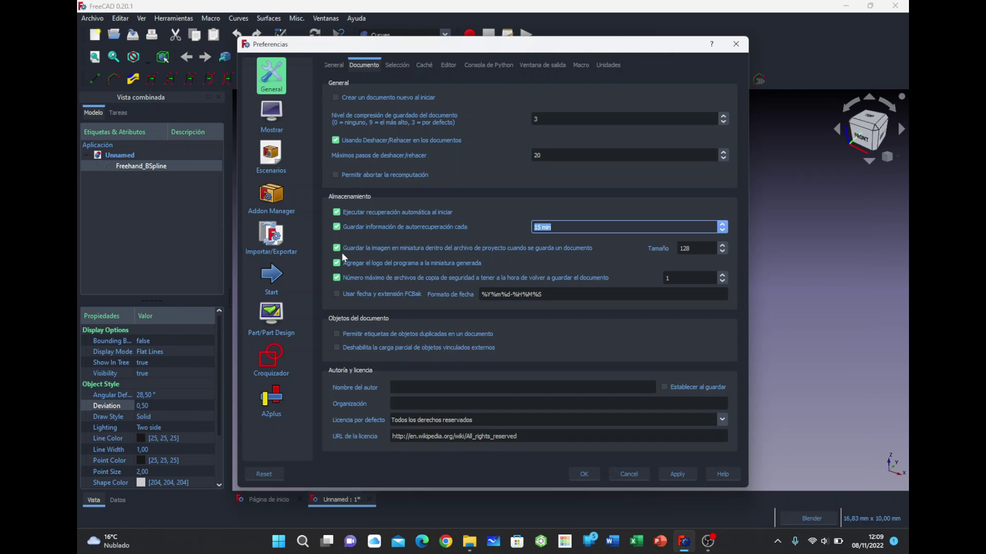
pyautogui.click(469, 542)
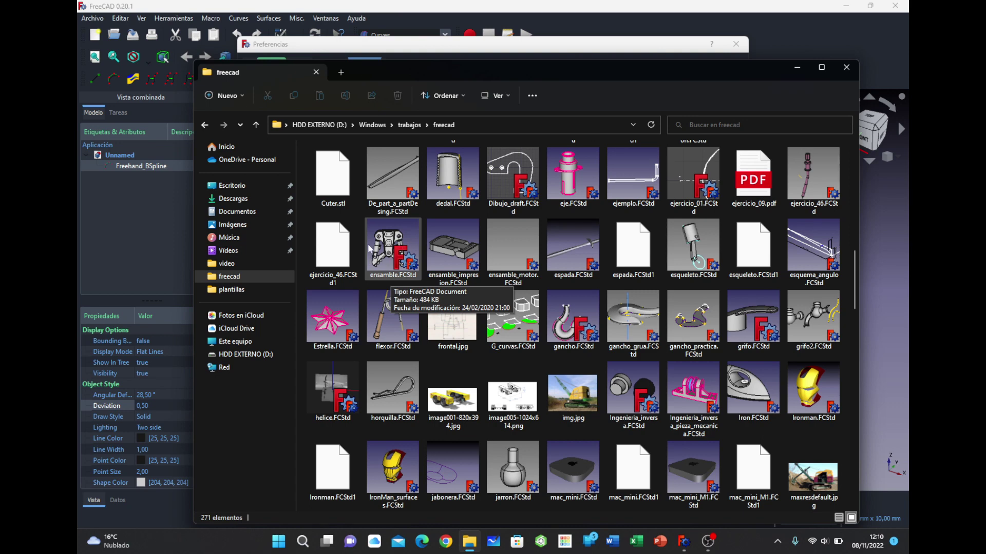
pyautogui.scroll(-6, 649, 281)
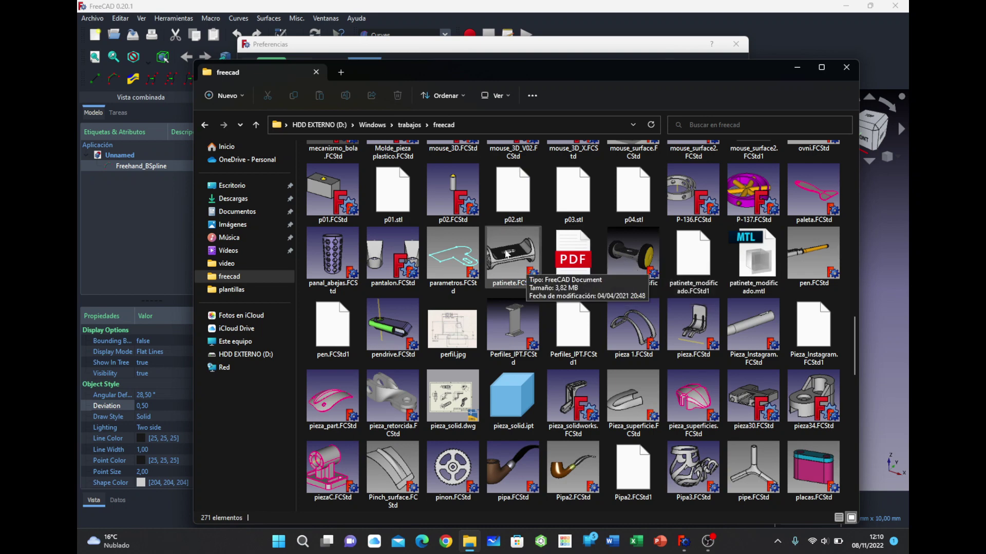
pyautogui.scroll(-3, 675, 322)
pyautogui.scroll(-3, 676, 322)
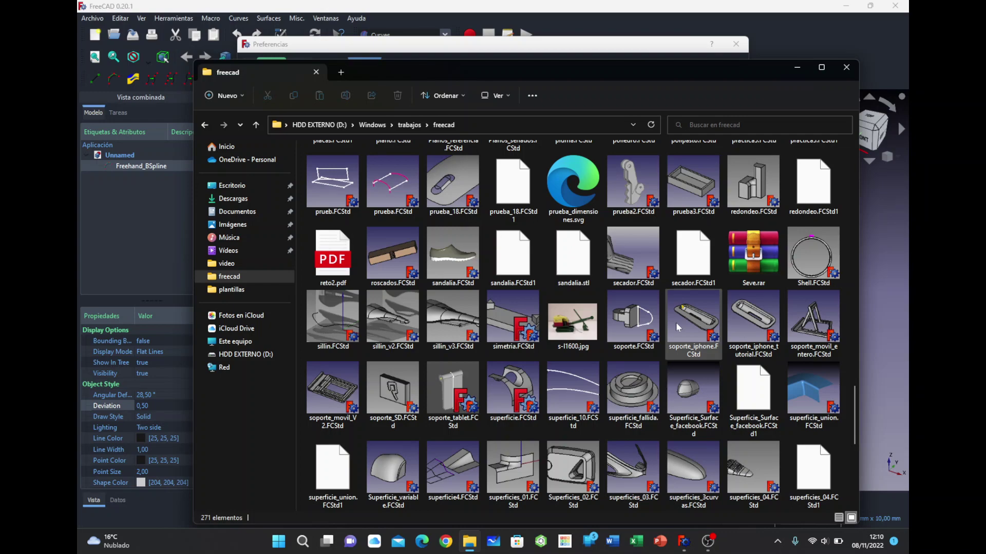
pyautogui.scroll(-3, 676, 323)
pyautogui.scroll(-3, 678, 327)
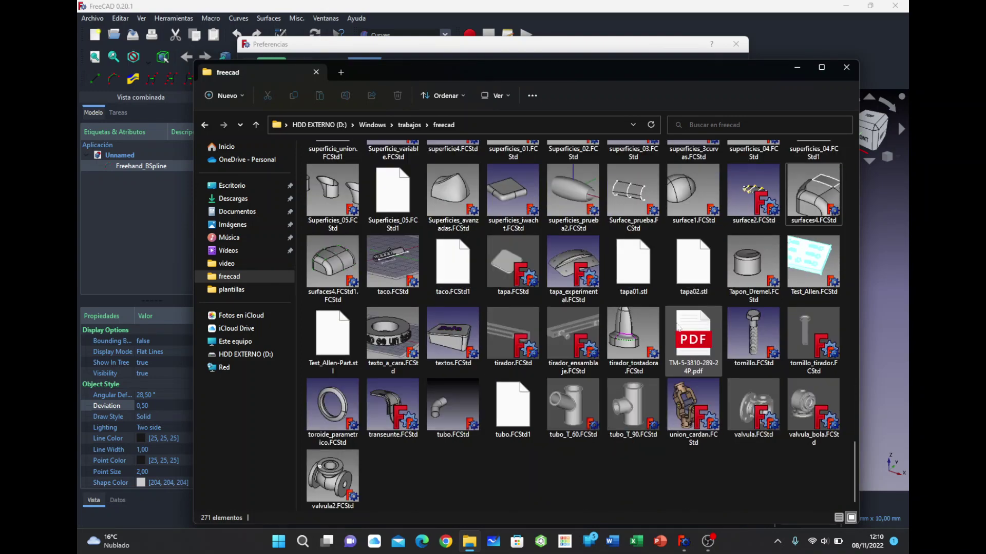
pyautogui.scroll(5, 677, 327)
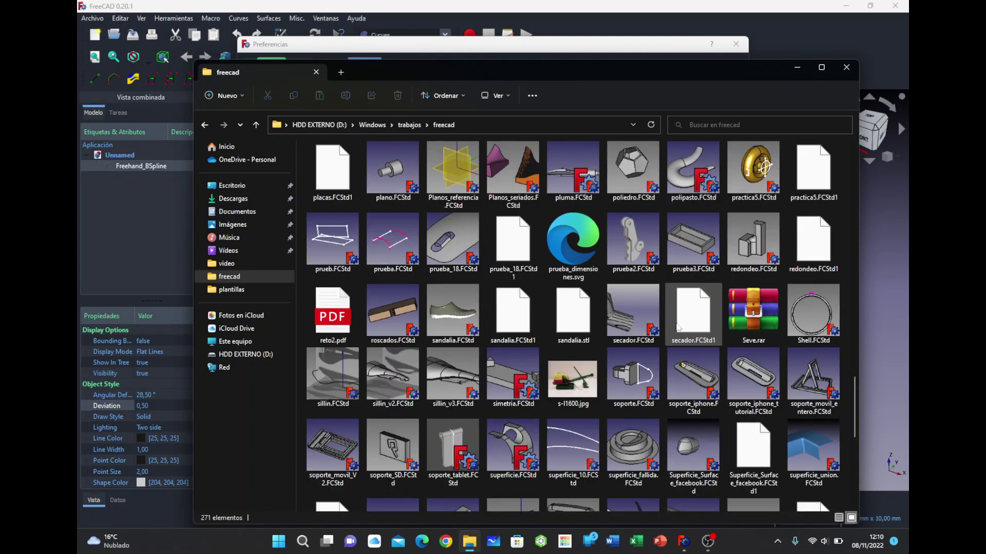
pyautogui.scroll(5, 641, 313)
pyautogui.scroll(5, 590, 298)
pyautogui.scroll(5, 536, 287)
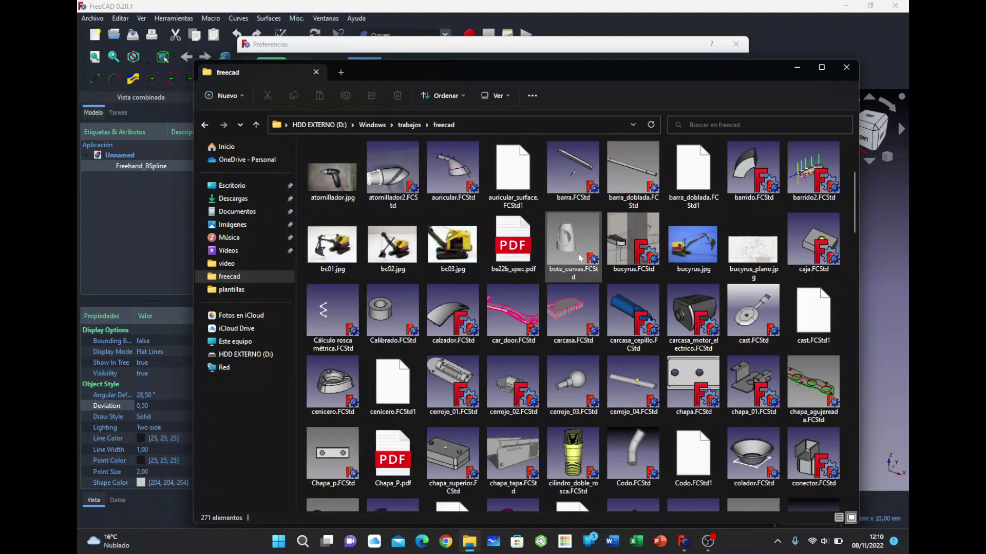
# Minimize File Explorer, restore it briefly, then minimize it to reveal the Document preferences
pyautogui.click(799, 68)
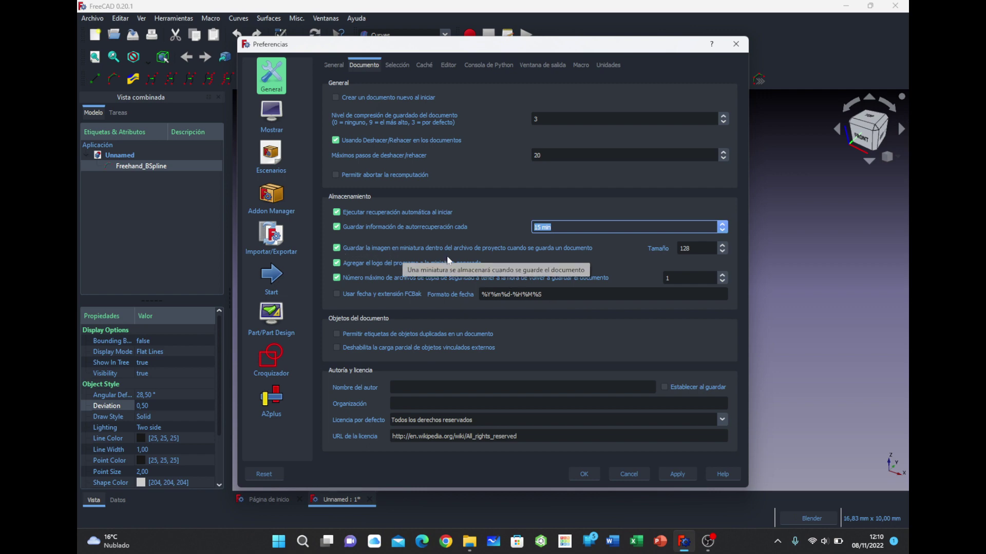
pyautogui.moveTo(413, 263)
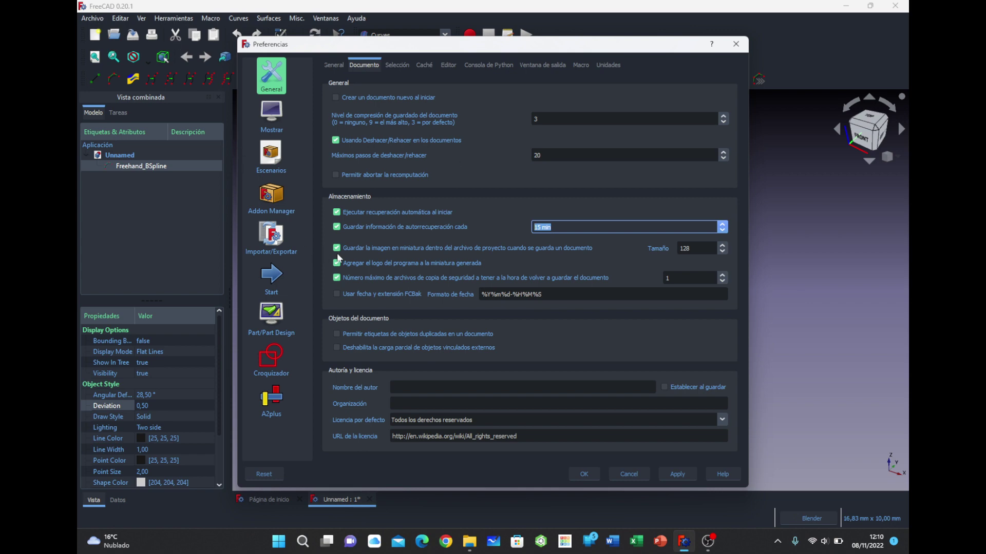
pyautogui.moveTo(344, 255)
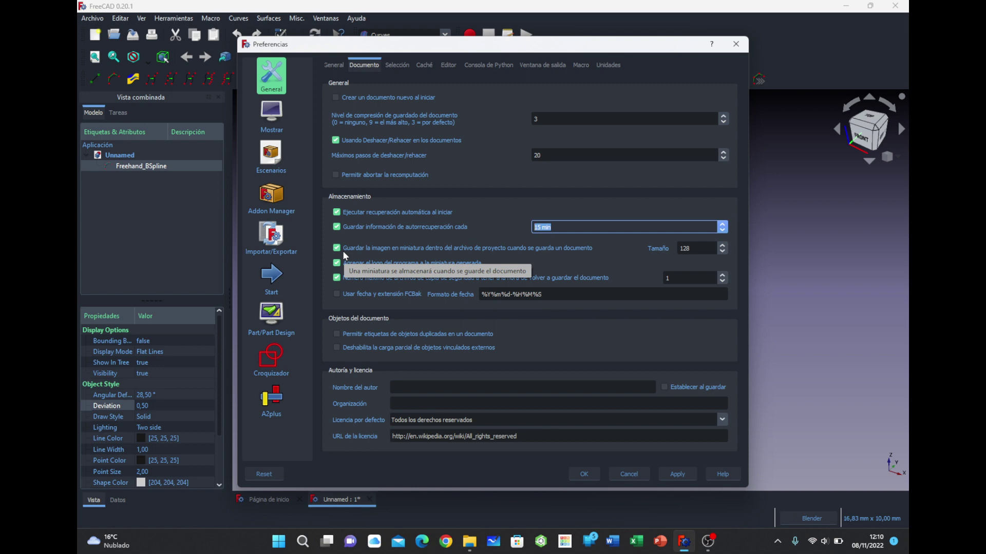
pyautogui.click(469, 542)
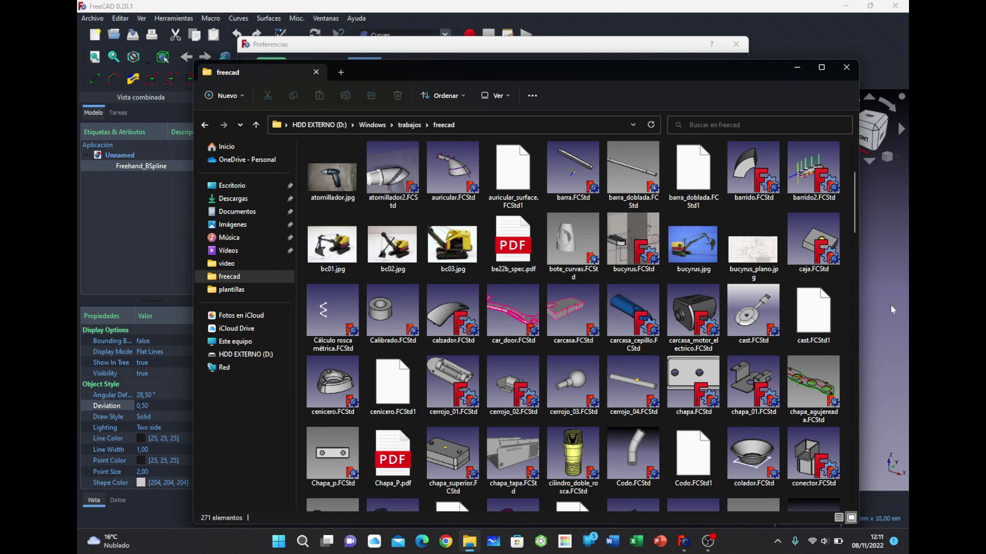
pyautogui.click(806, 70)
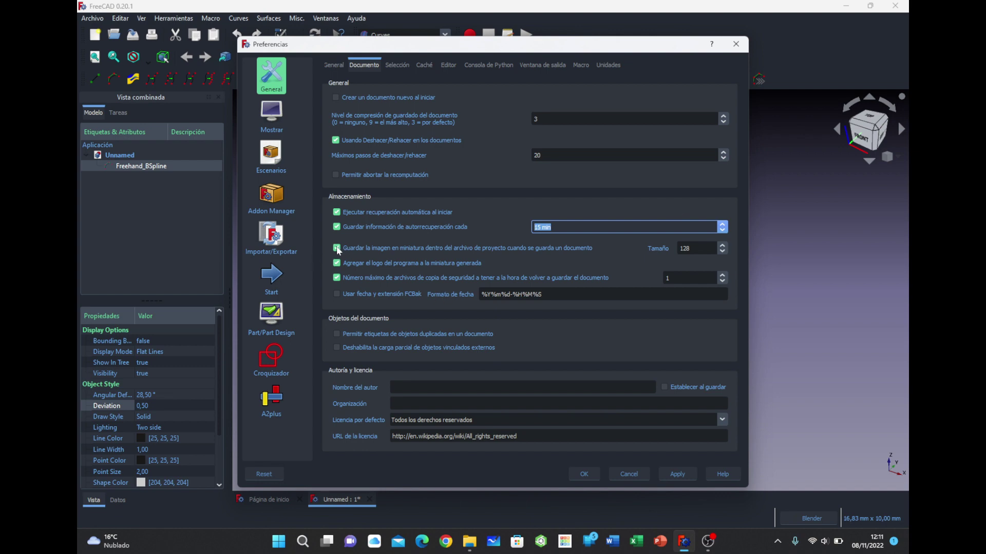
pyautogui.moveTo(570, 254)
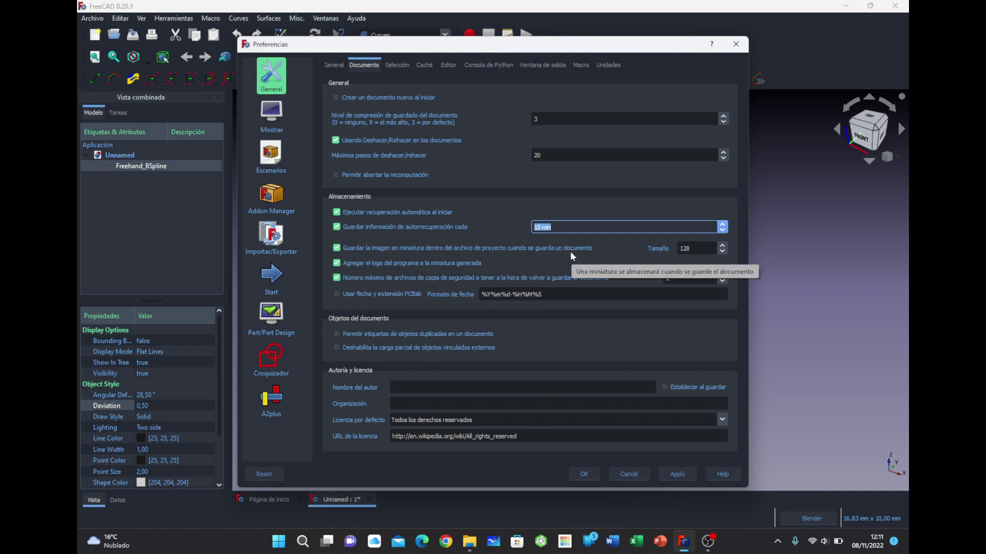
pyautogui.press('Tab')
pyautogui.press('Tab')
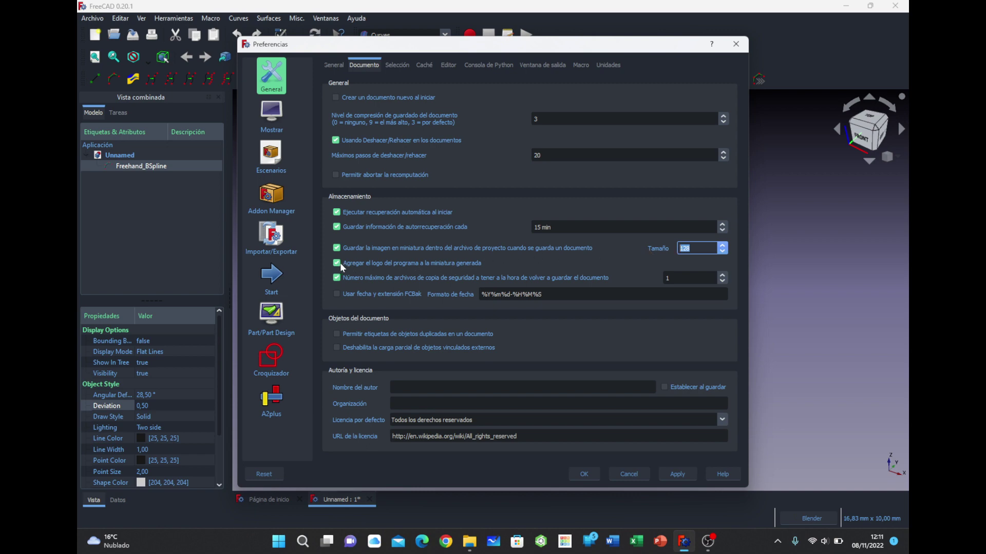
pyautogui.moveTo(337, 263)
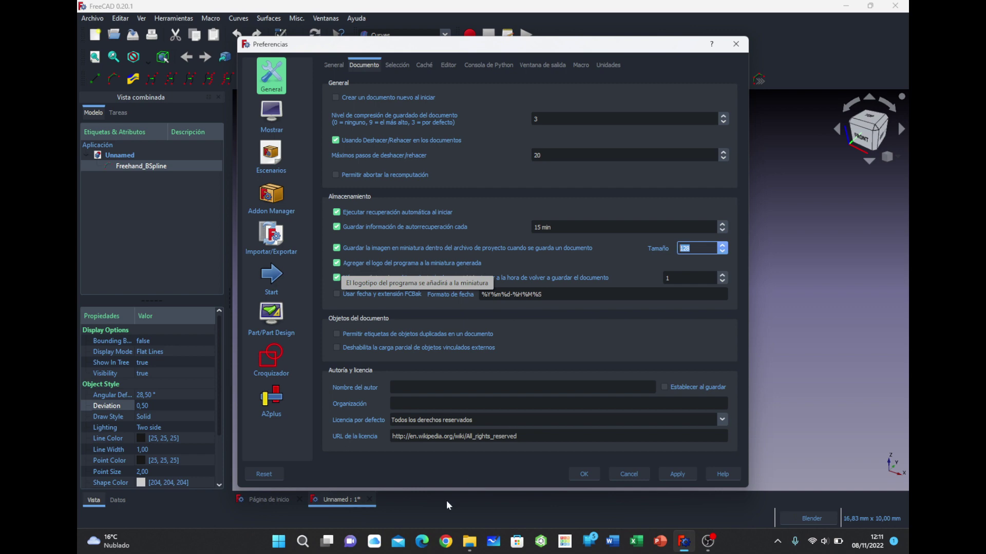
pyautogui.click(469, 542)
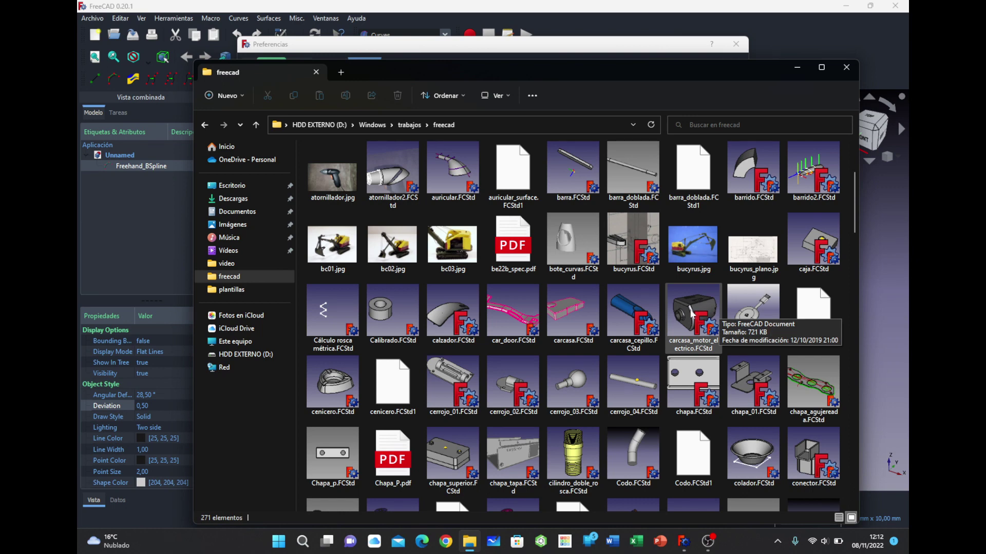
pyautogui.click(804, 69)
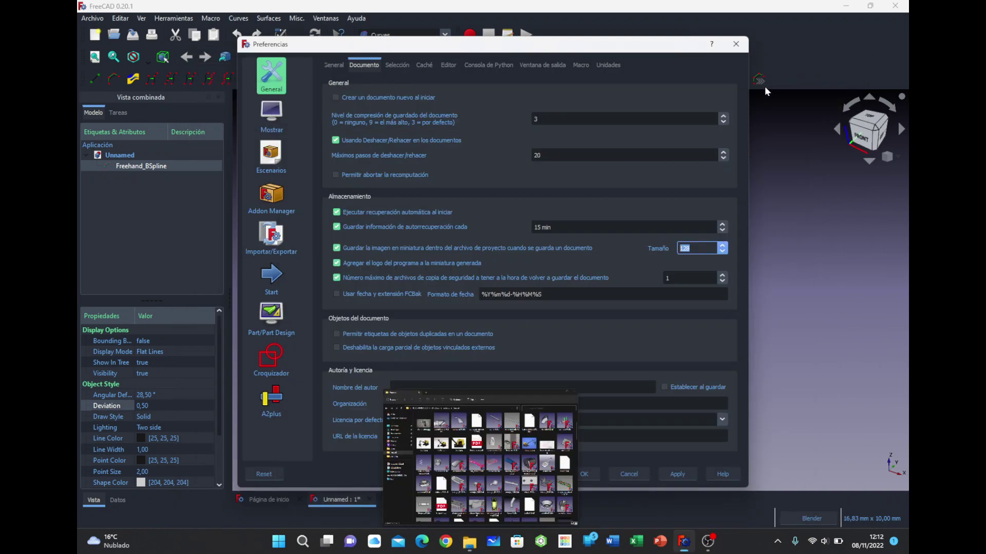
# Close Preferences and open carcasa_motor_electrico.FCStd from the freecad folder with Ctrl+O
pyautogui.click(742, 44)
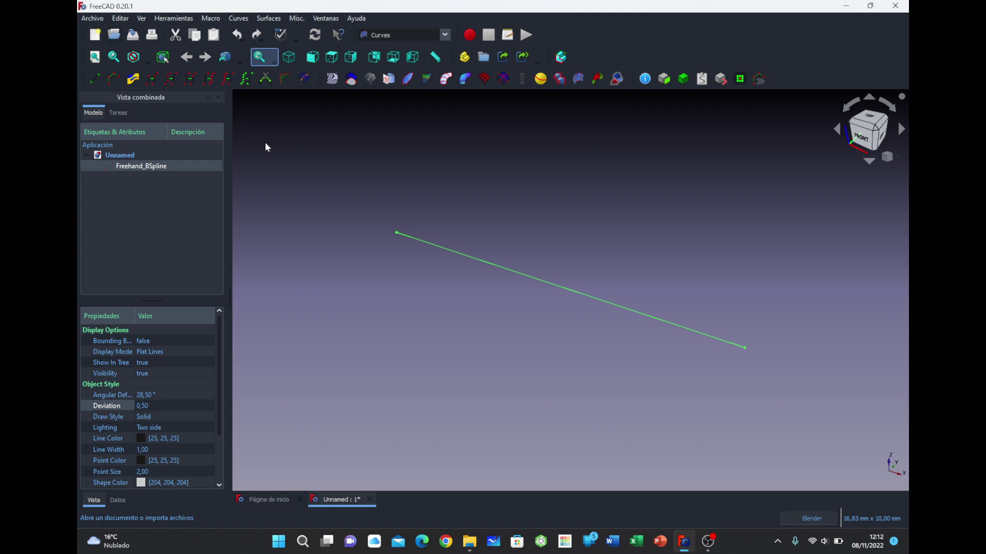
pyautogui.hotkey('ctrl', 'o')
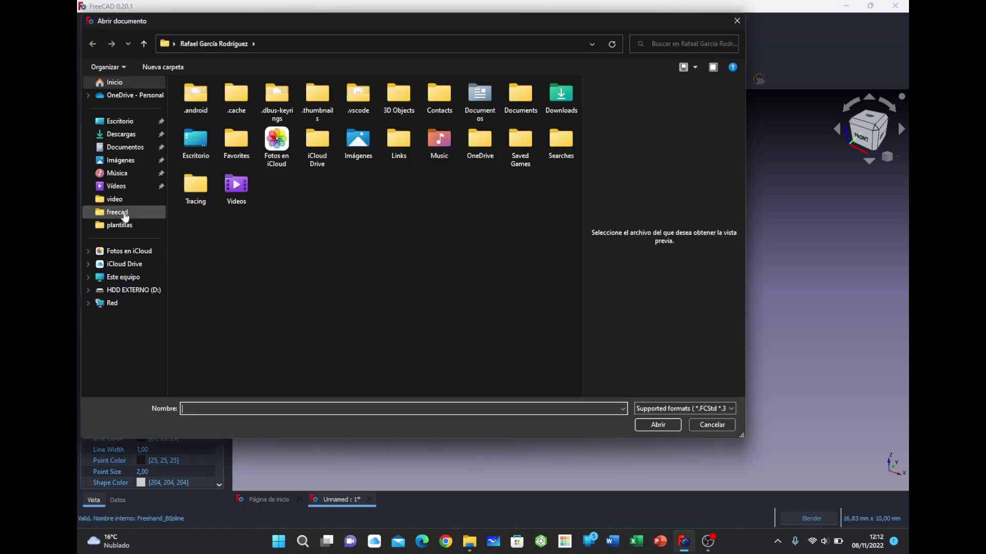
pyautogui.click(119, 213)
pyautogui.scroll(-5, 476, 280)
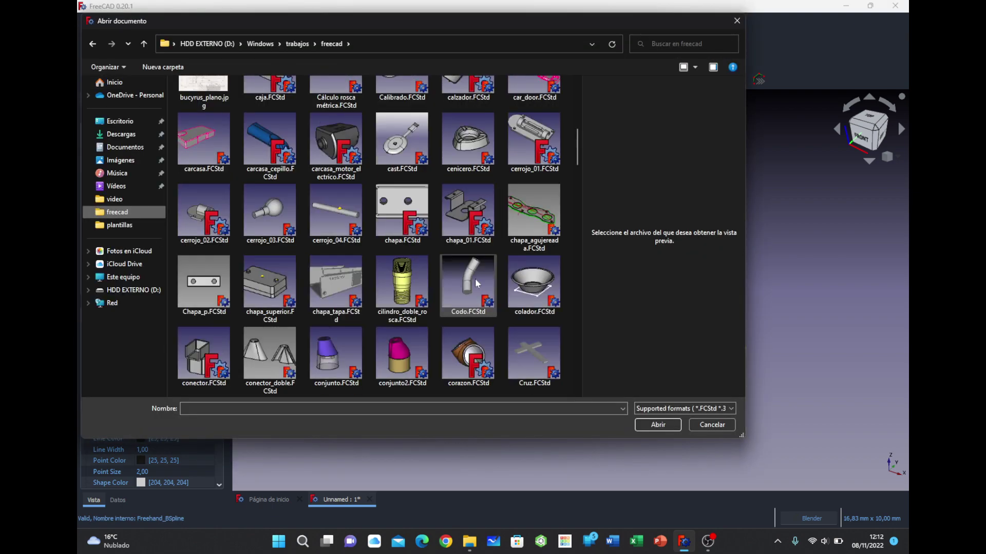
pyautogui.click(475, 540)
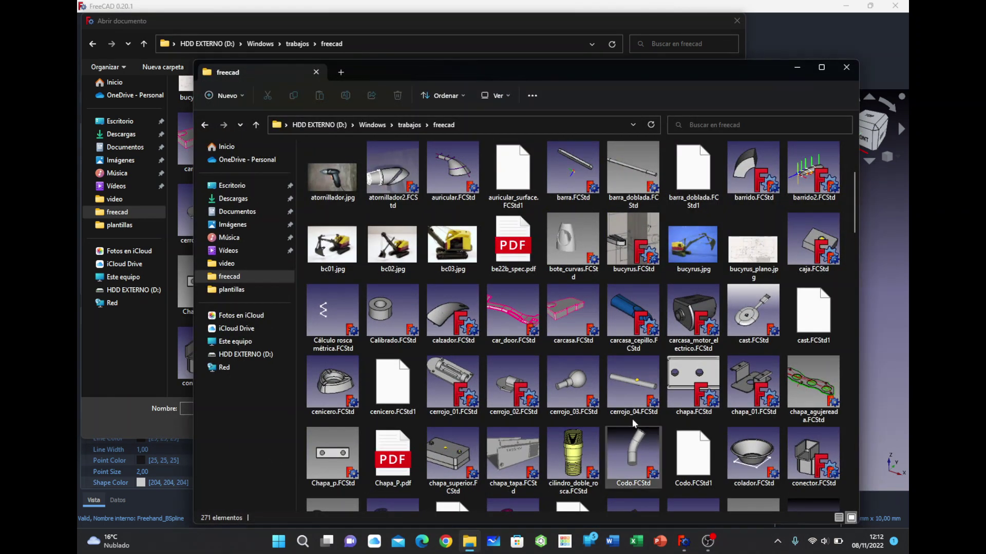
pyautogui.click(796, 68)
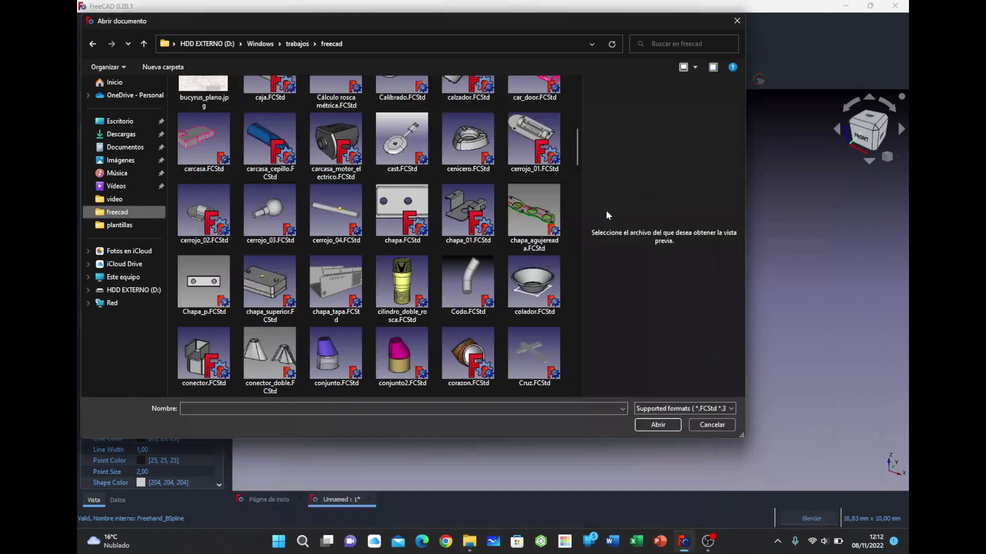
pyautogui.click(359, 145)
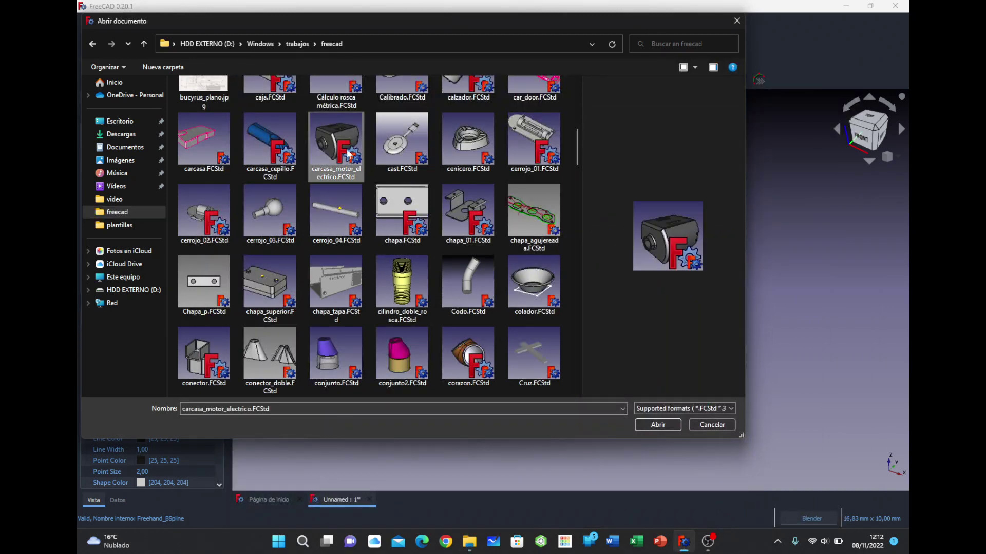
pyautogui.click(655, 425)
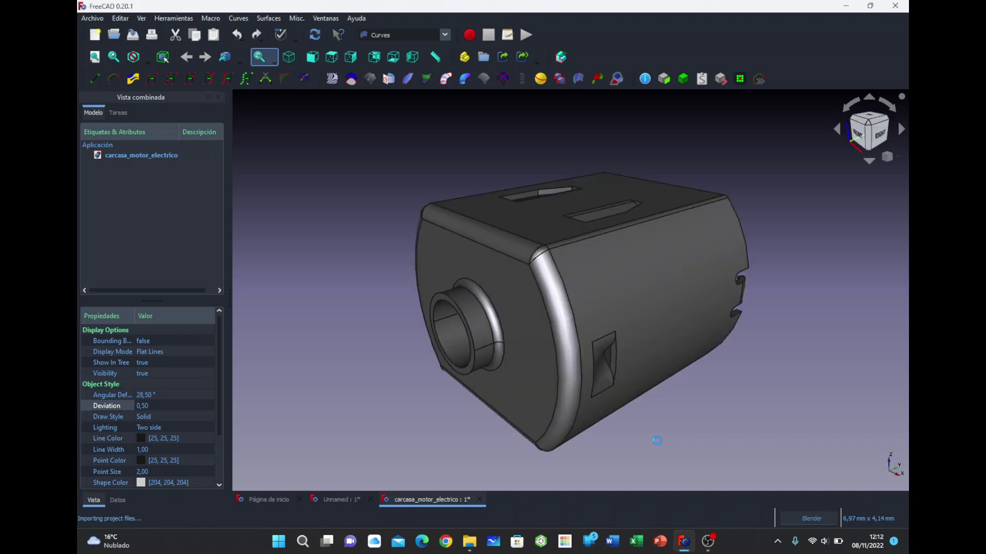
# Orbit and pan the motor housing, save it, and close its document tab
pyautogui.moveTo(718, 408)
pyautogui.mouseDown(button='middle')
pyautogui.moveTo(649, 321)
pyautogui.moveTo(805, 323)
pyautogui.mouseUp(button='middle')
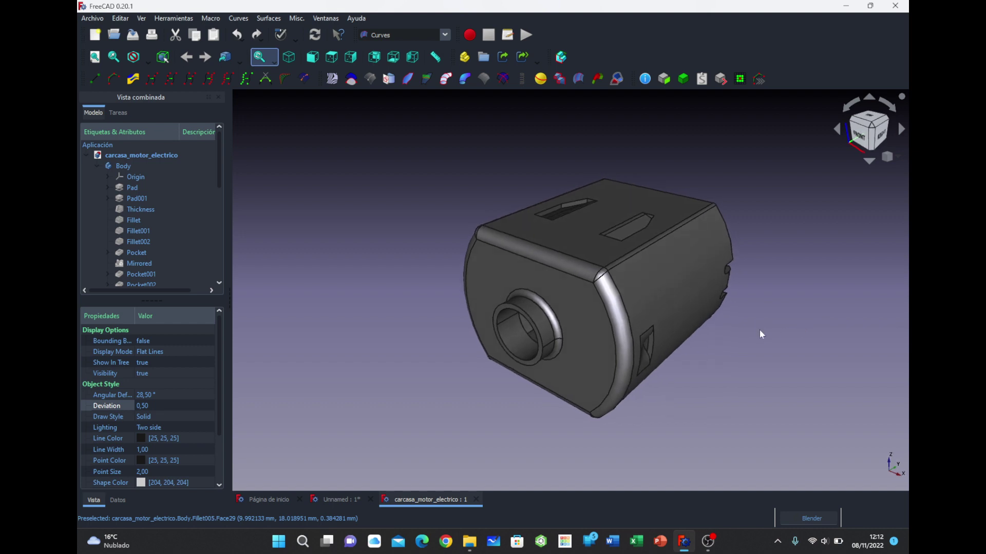
pyautogui.keyDown('shift'); pyautogui.moveTo(762, 326); pyautogui.dragTo(730, 321, button='middle'); pyautogui.keyUp('shift')
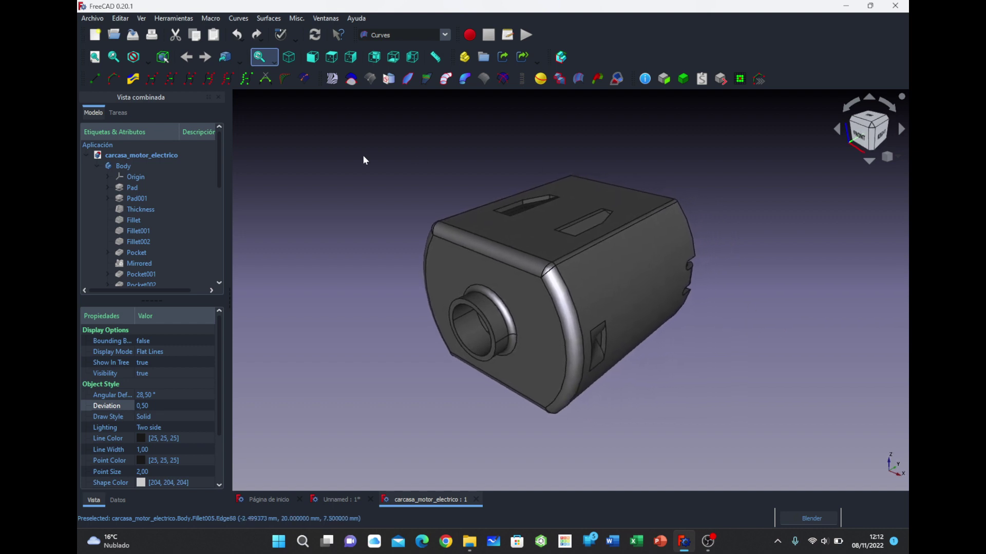
pyautogui.click(136, 38)
pyautogui.click(477, 499)
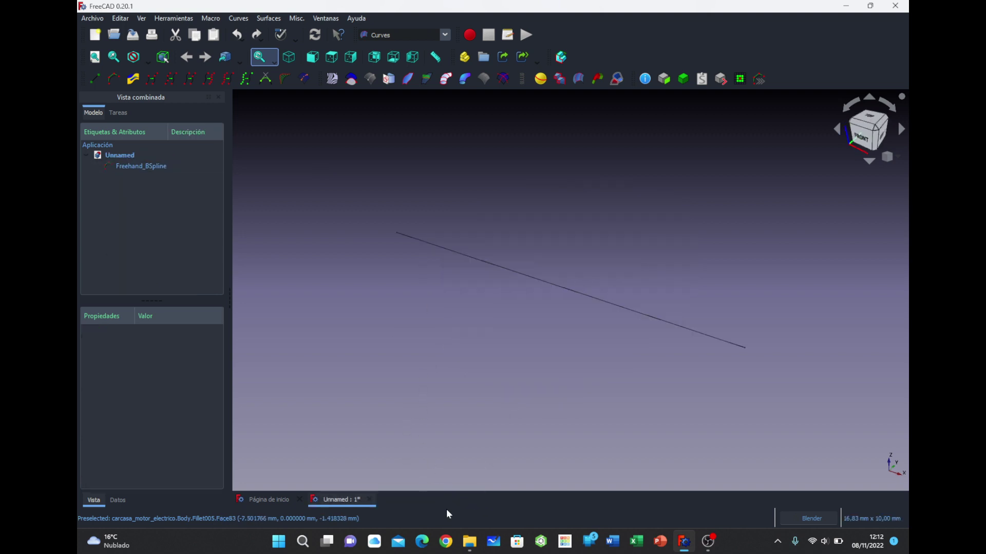
# Restore the freecad folder, browse its files down and back up, then minimize it
pyautogui.click(469, 541)
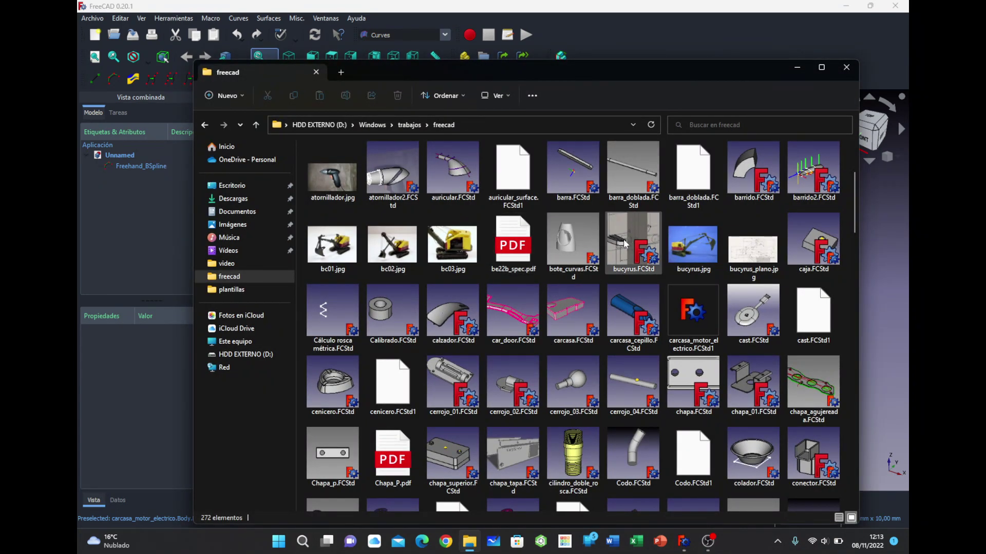
pyautogui.scroll(2, 627, 278)
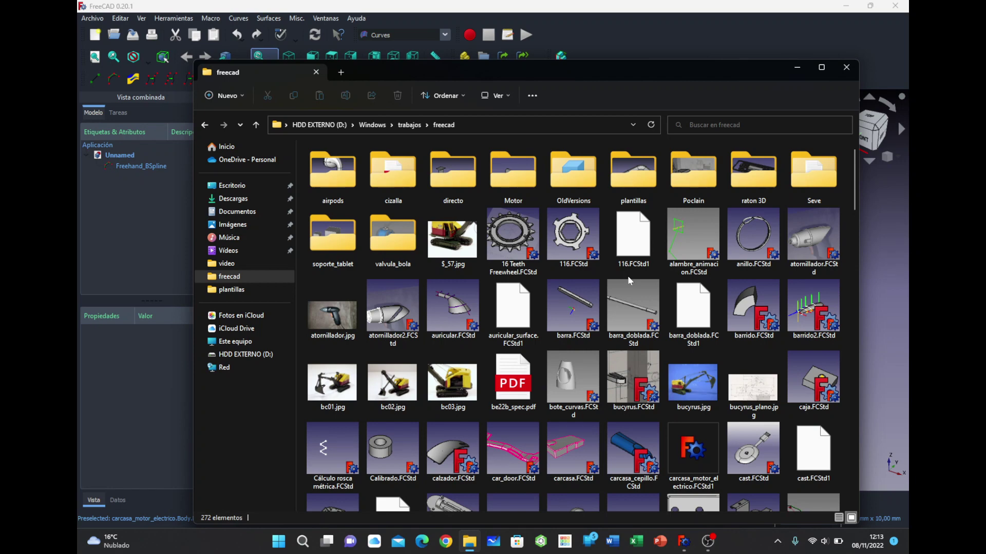
pyautogui.scroll(-5, 628, 276)
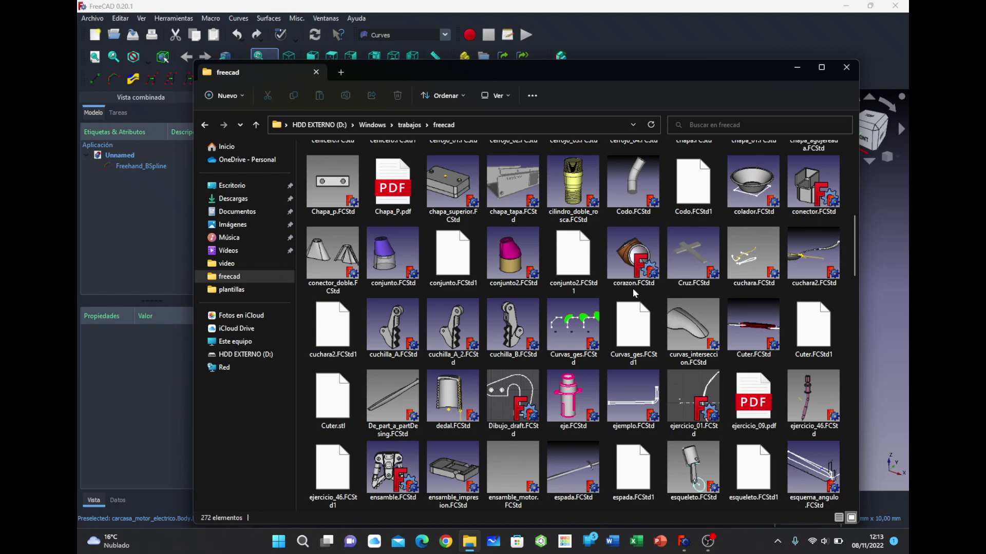
pyautogui.scroll(-3, 634, 293)
pyautogui.scroll(-4, 634, 293)
pyautogui.scroll(-3, 634, 293)
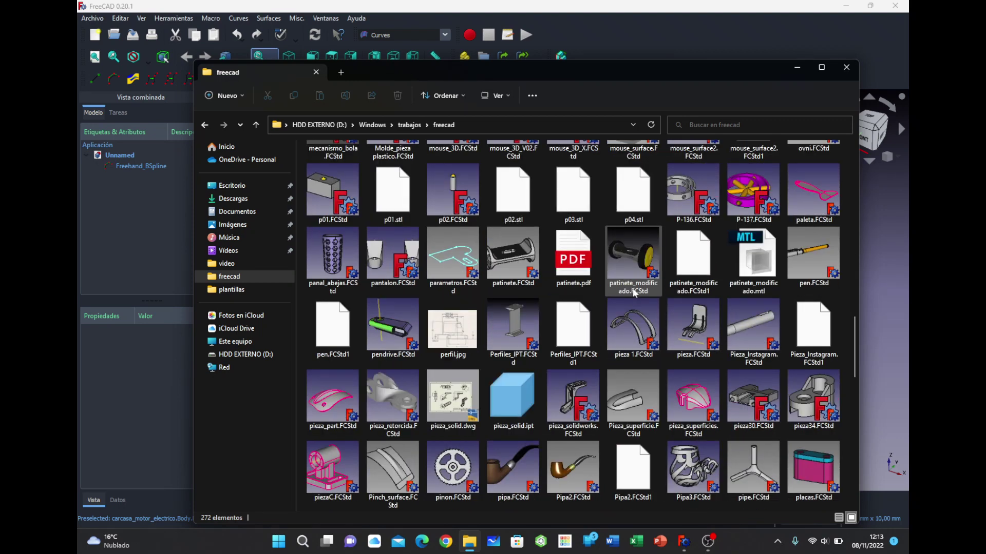
pyautogui.scroll(-3, 634, 292)
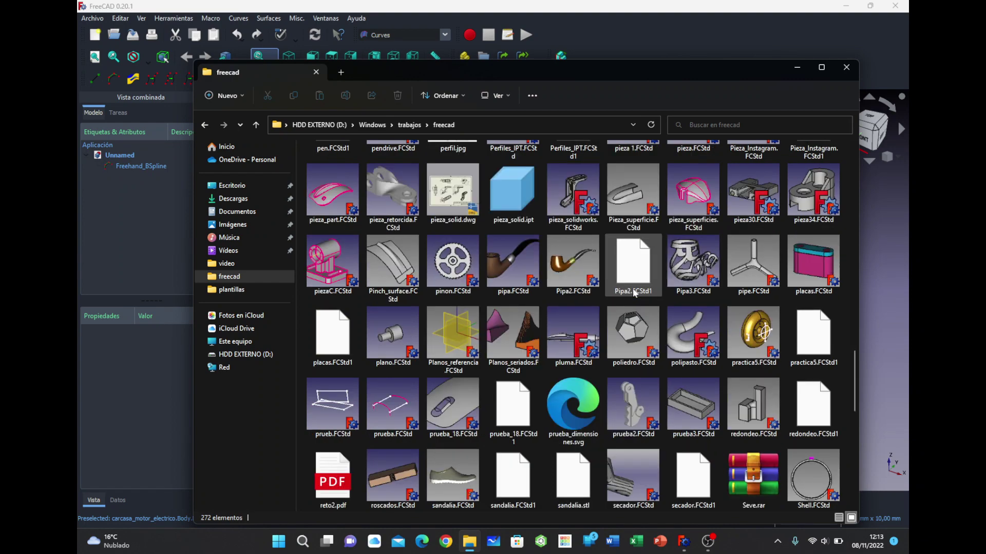
pyautogui.scroll(-3, 634, 293)
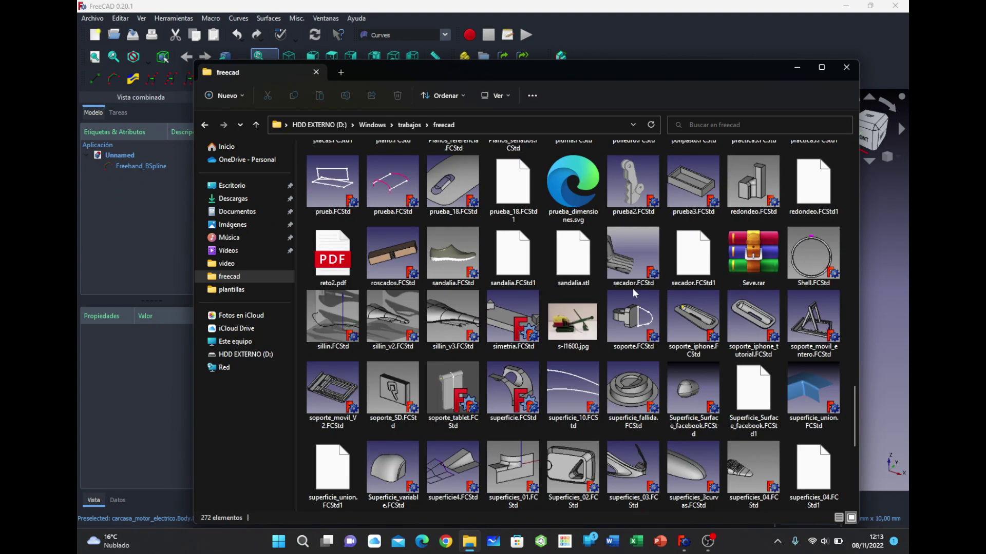
pyautogui.scroll(-5, 634, 293)
pyautogui.scroll(-3, 634, 292)
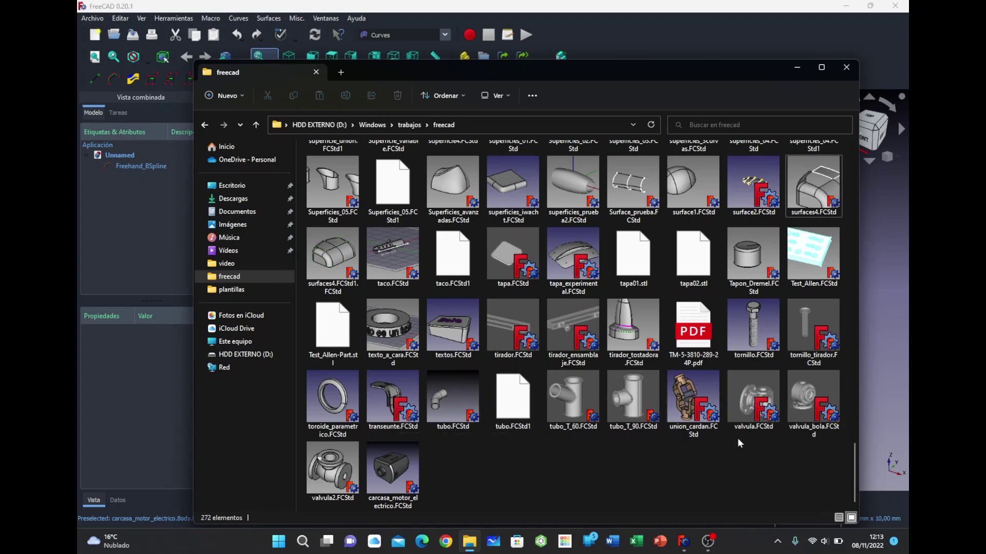
pyautogui.scroll(3, 718, 483)
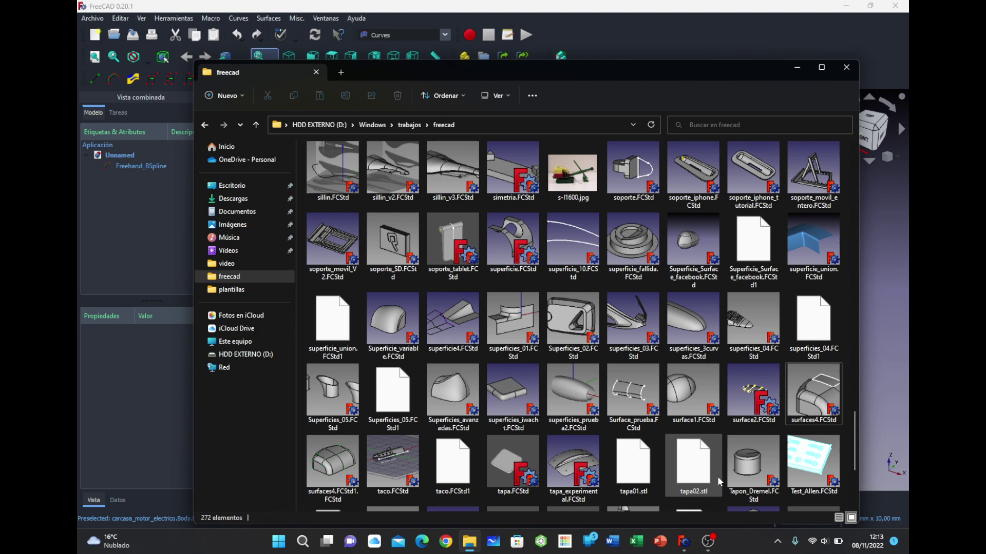
pyautogui.scroll(3, 612, 405)
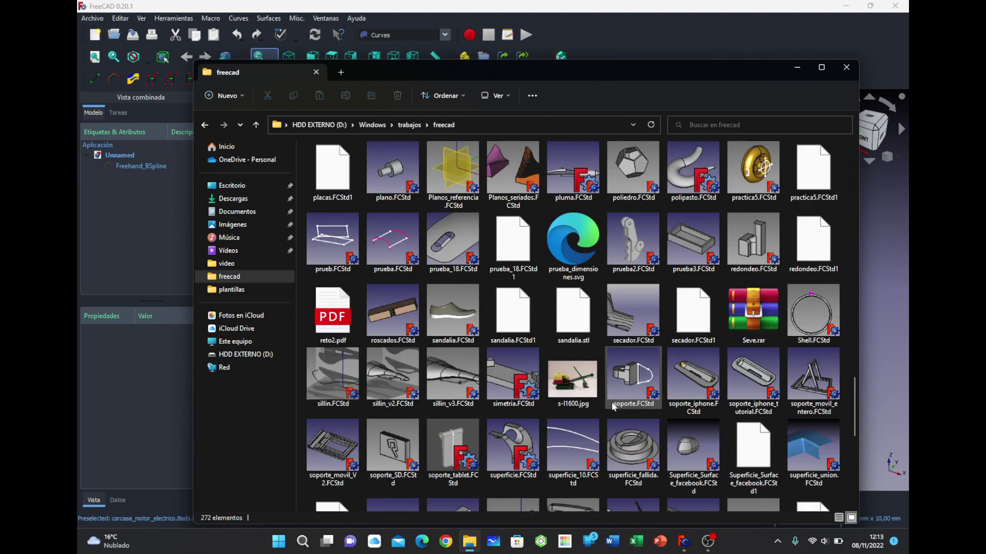
pyautogui.scroll(3, 612, 406)
pyautogui.scroll(3, 613, 405)
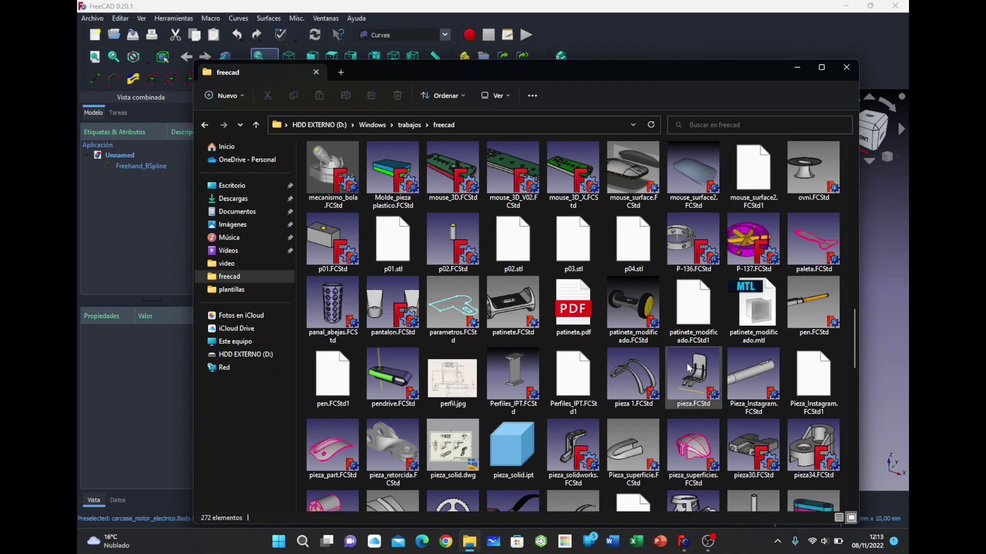
pyautogui.scroll(3, 688, 366)
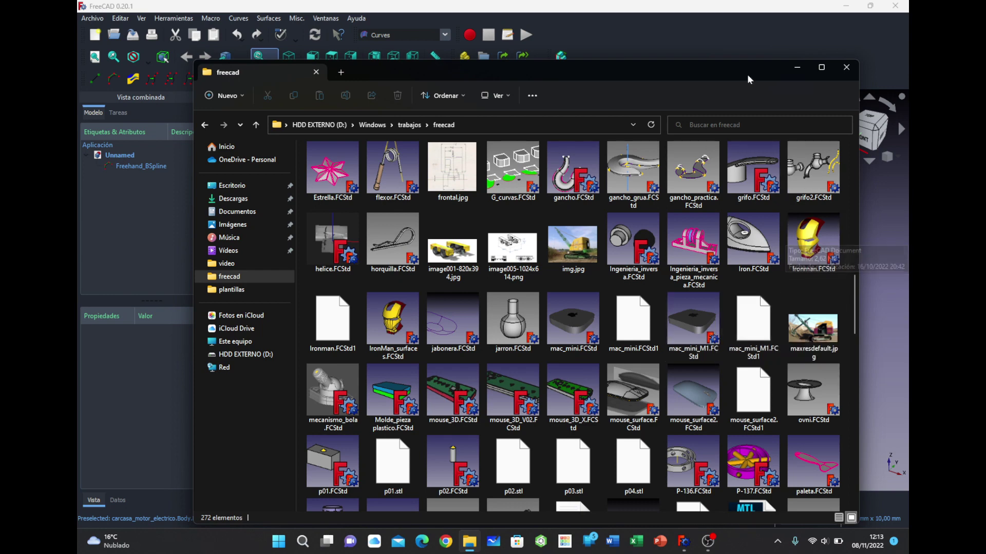
pyautogui.click(797, 67)
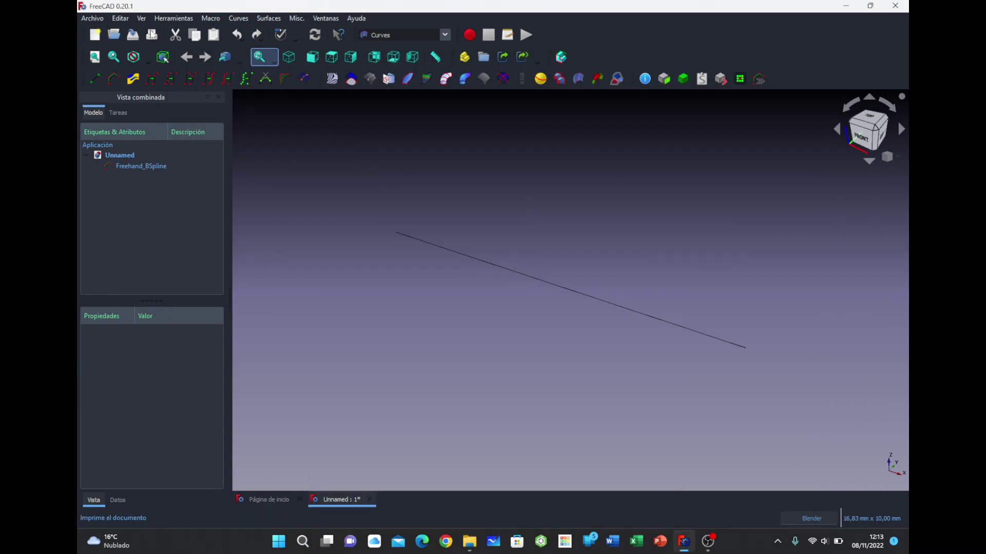
# Open Editar > Preferencias on the Documento page, then restore the 272-item freecad folder
pyautogui.click(120, 18)
pyautogui.click(169, 265)
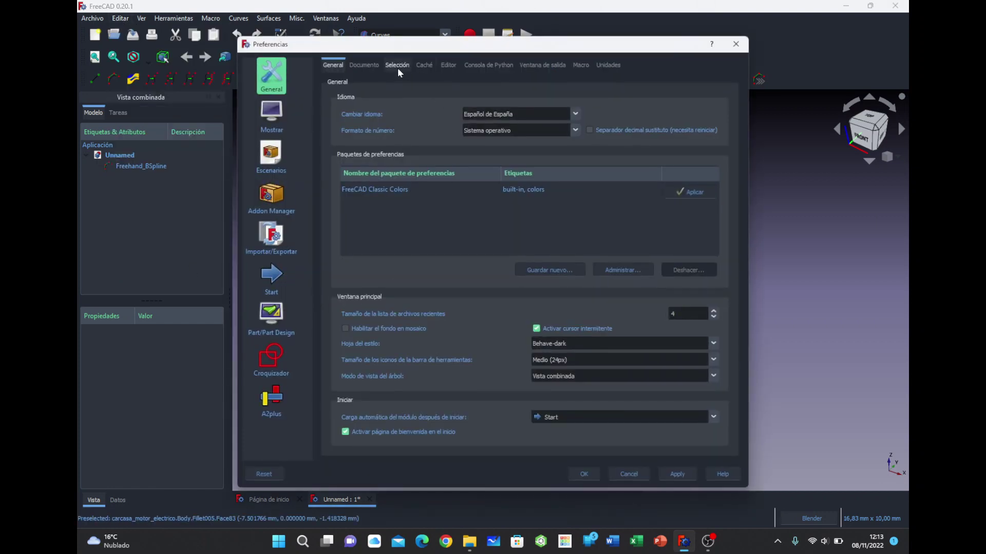
pyautogui.click(364, 65)
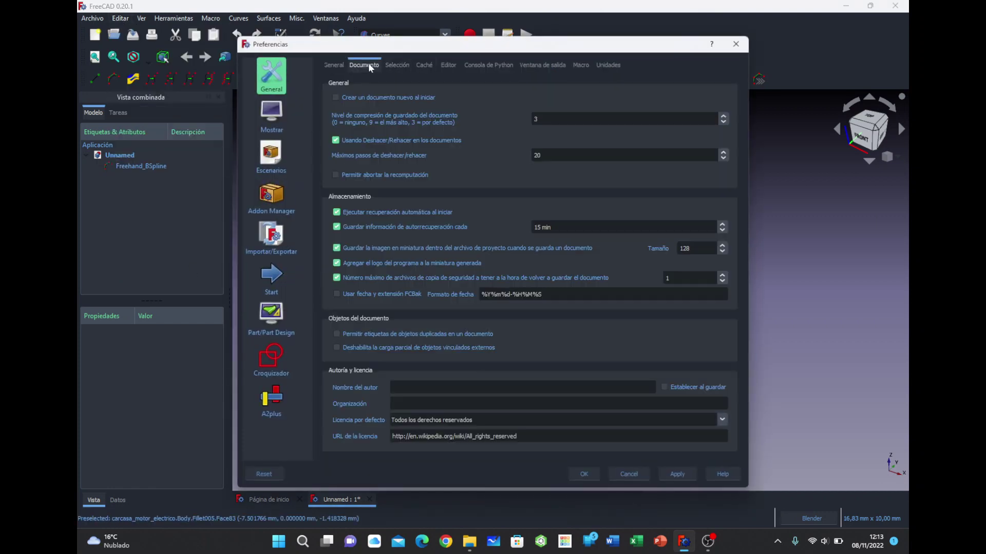
pyautogui.click(336, 264)
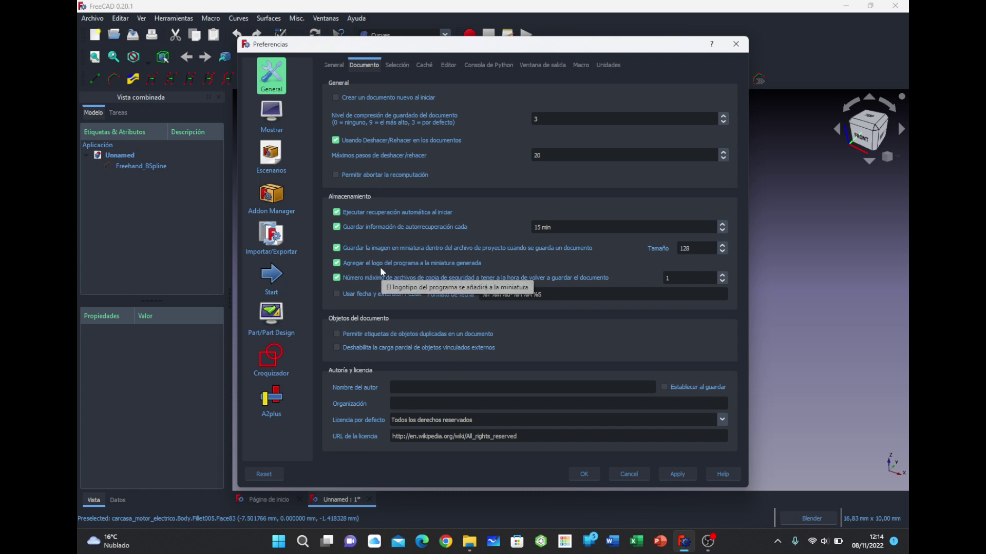
pyautogui.click(468, 542)
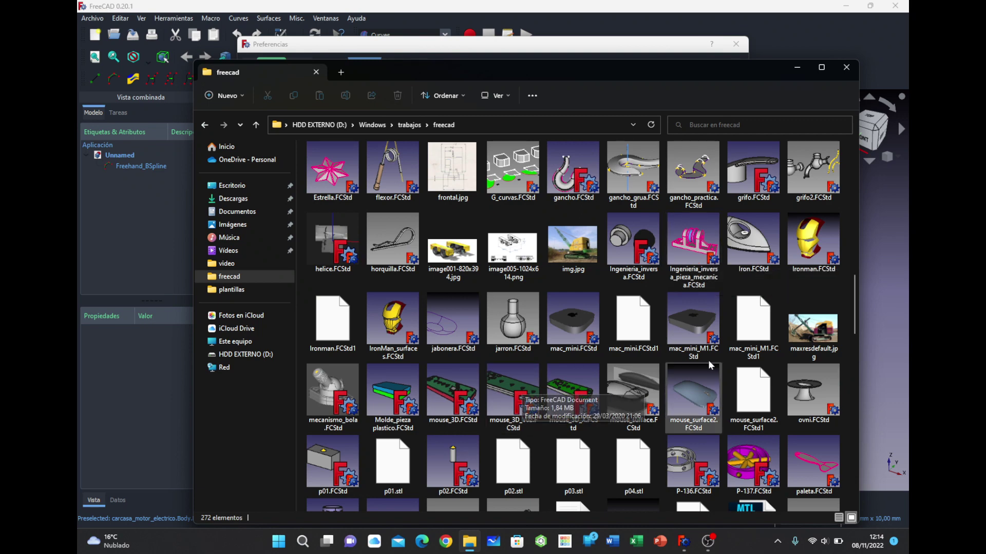
# Minimize the freecad folder window in File Explorer
pyautogui.click(797, 67)
pyautogui.click(740, 45)
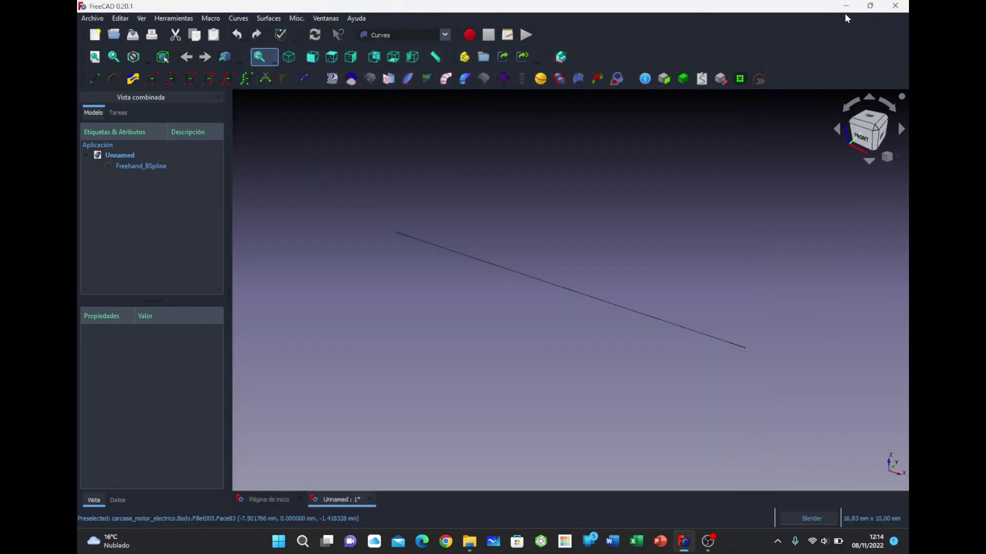
pyautogui.click(844, 6)
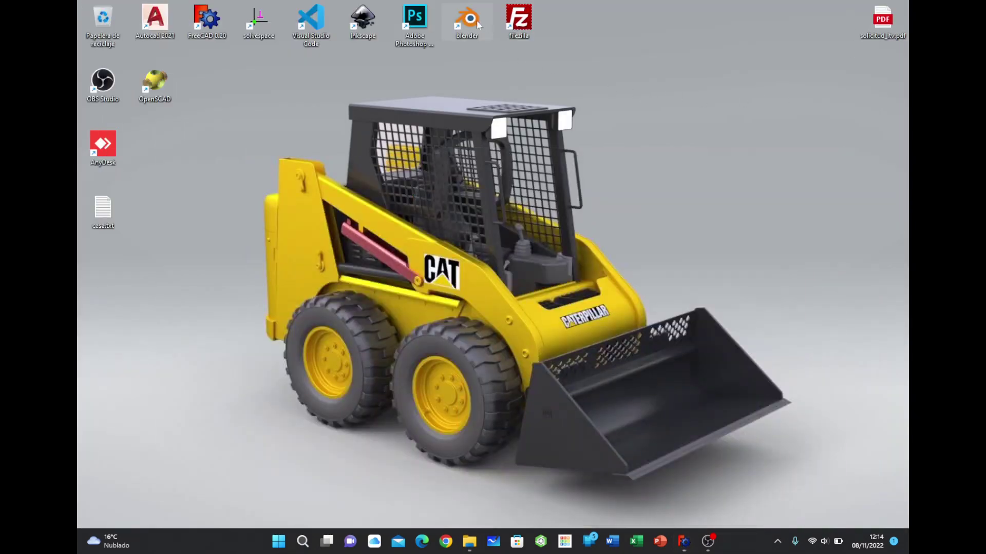
pyautogui.doubleClick(471, 20)
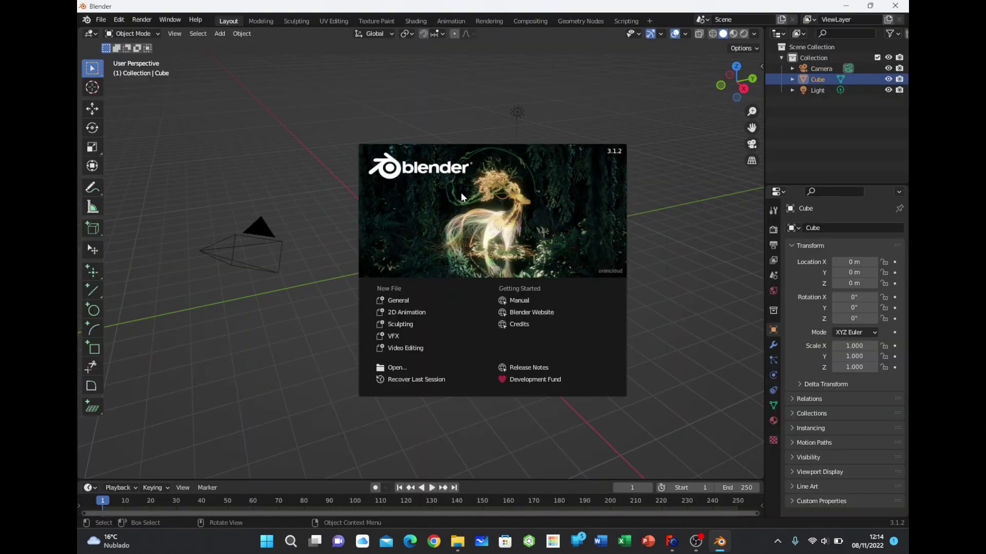
pyautogui.click(462, 195)
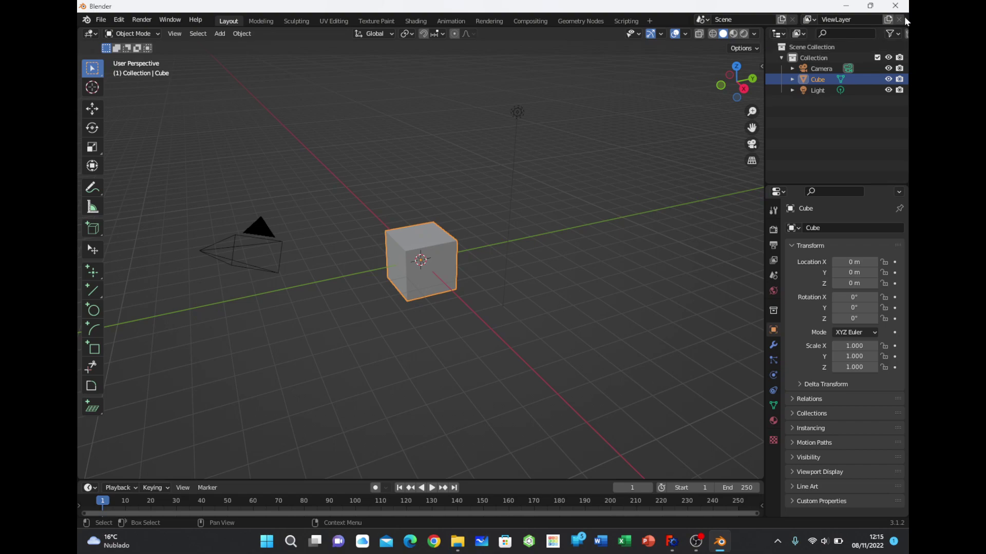
pyautogui.click(895, 5)
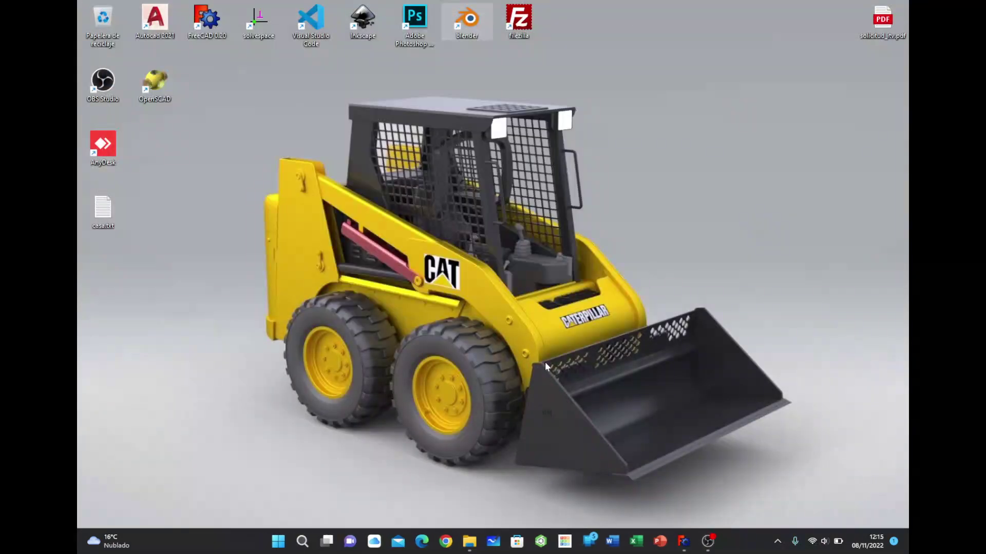
pyautogui.click(692, 543)
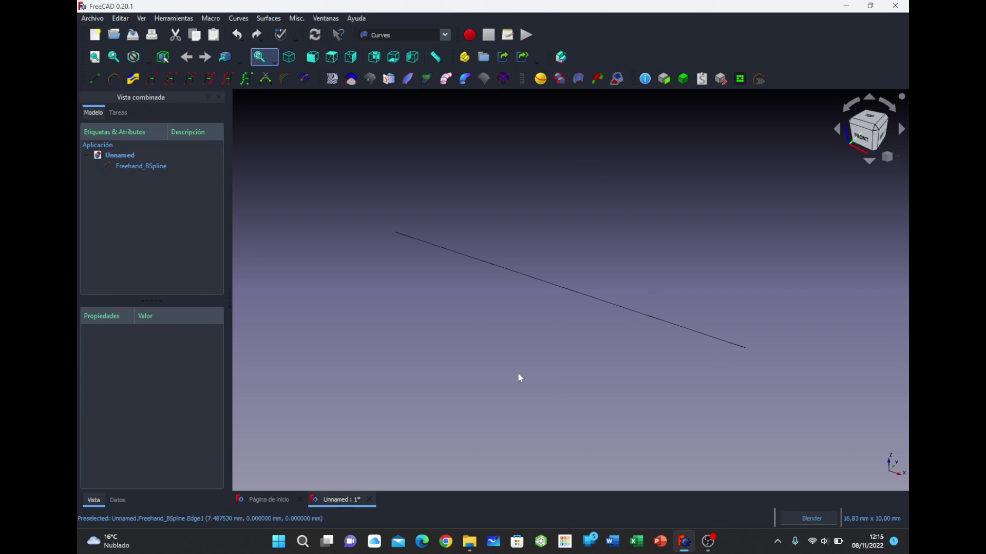
# Restore and close the freecad folder window, then open Editar > Preferencias
pyautogui.click(470, 541)
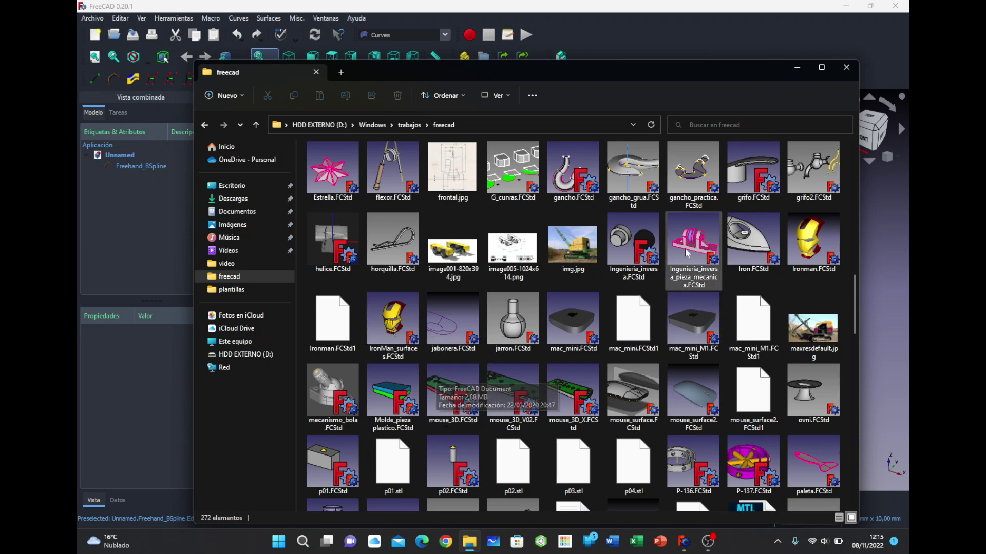
pyautogui.click(844, 69)
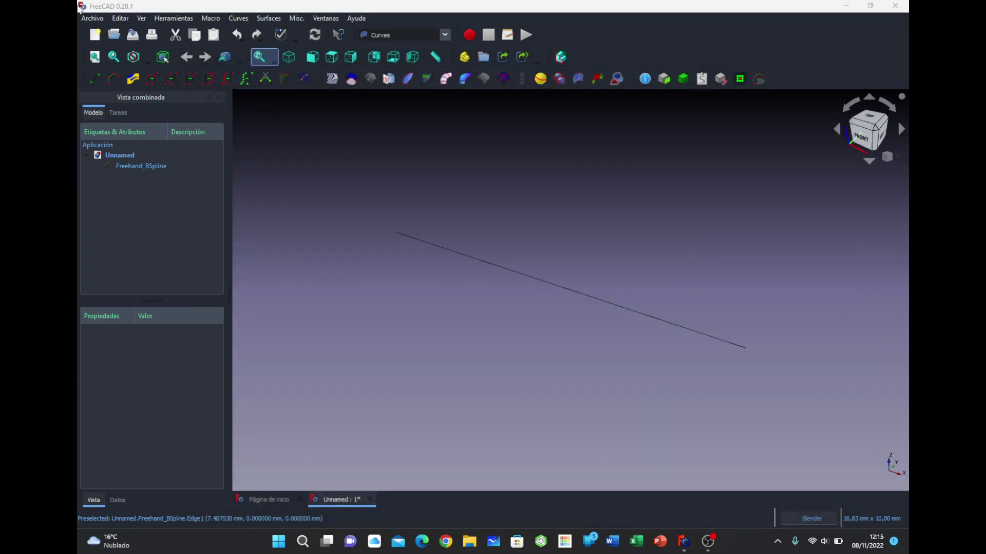
pyautogui.click(127, 18)
pyautogui.click(141, 267)
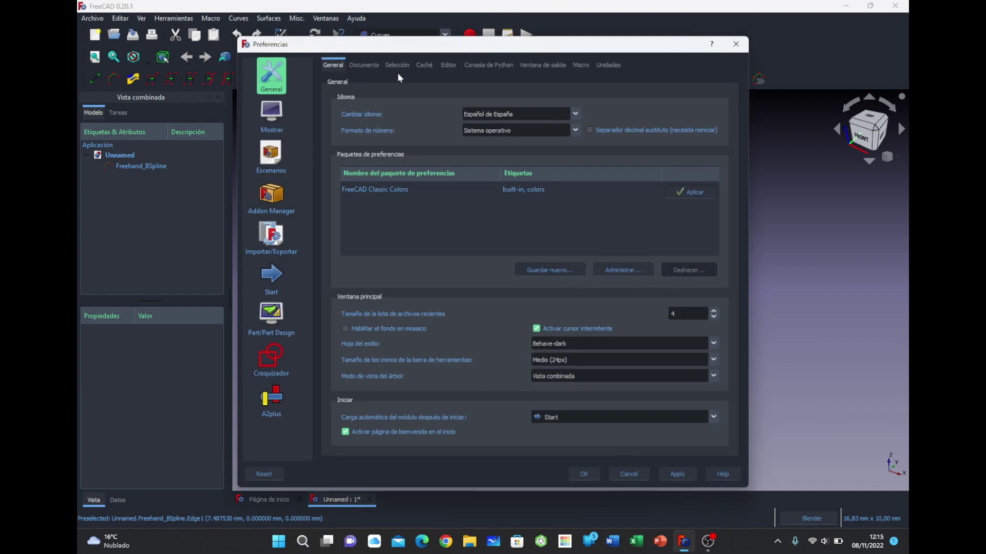
# On the Documento page, inspect the backup count of 1 and the 15 min autorecovery interval
pyautogui.click(365, 66)
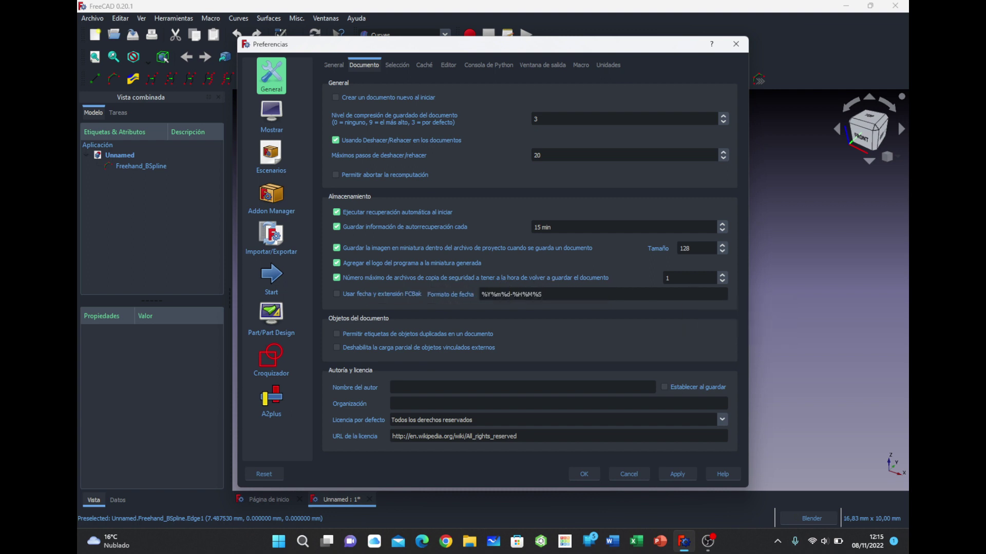
pyautogui.click(688, 278)
pyautogui.moveTo(668, 278); pyautogui.dragTo(650, 282)
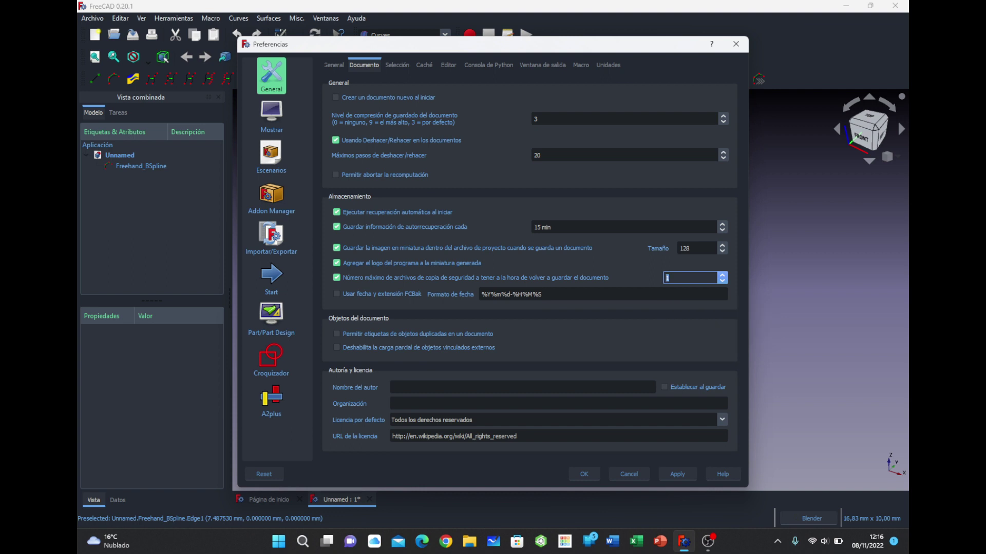
pyautogui.click(538, 227)
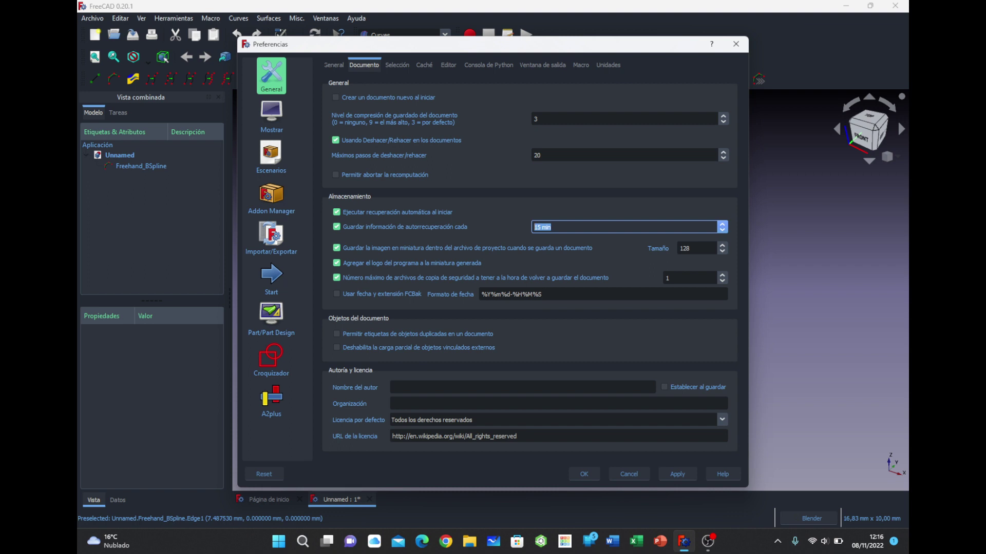
pyautogui.click(678, 278)
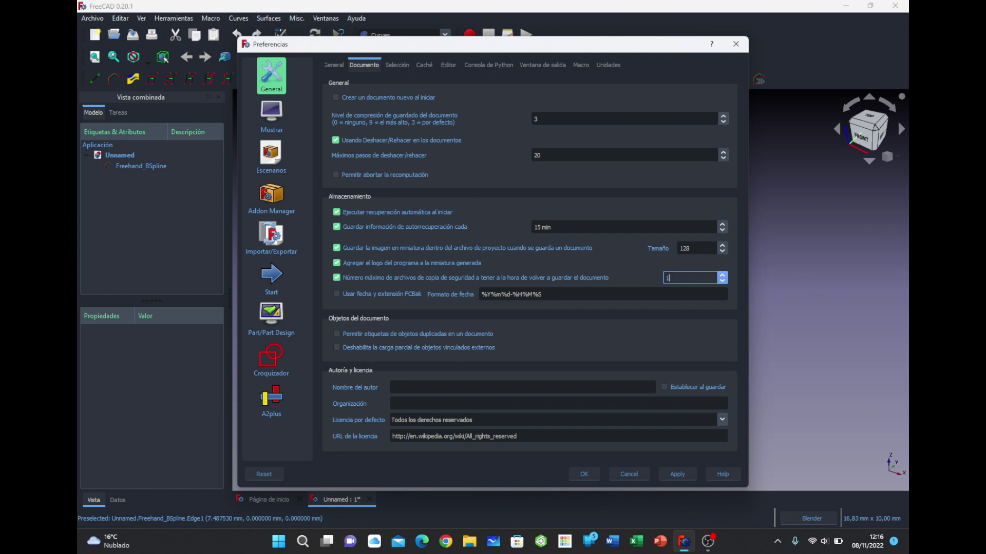
pyautogui.moveTo(668, 277); pyautogui.dragTo(602, 274)
pyautogui.click(683, 278)
pyautogui.hotkey('ctrl', 'a')
pyautogui.moveTo(482, 294); pyautogui.dragTo(544, 294)
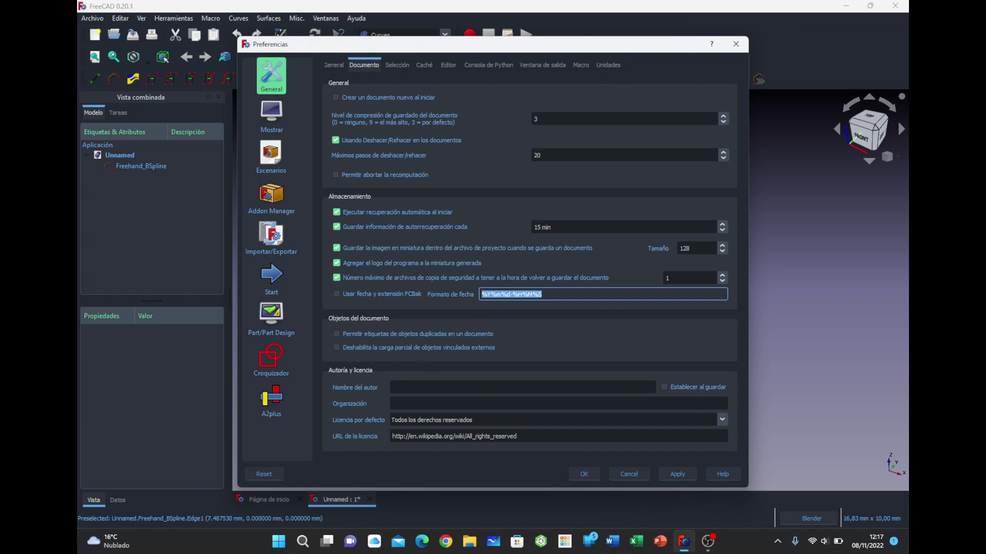
pyautogui.click(337, 293)
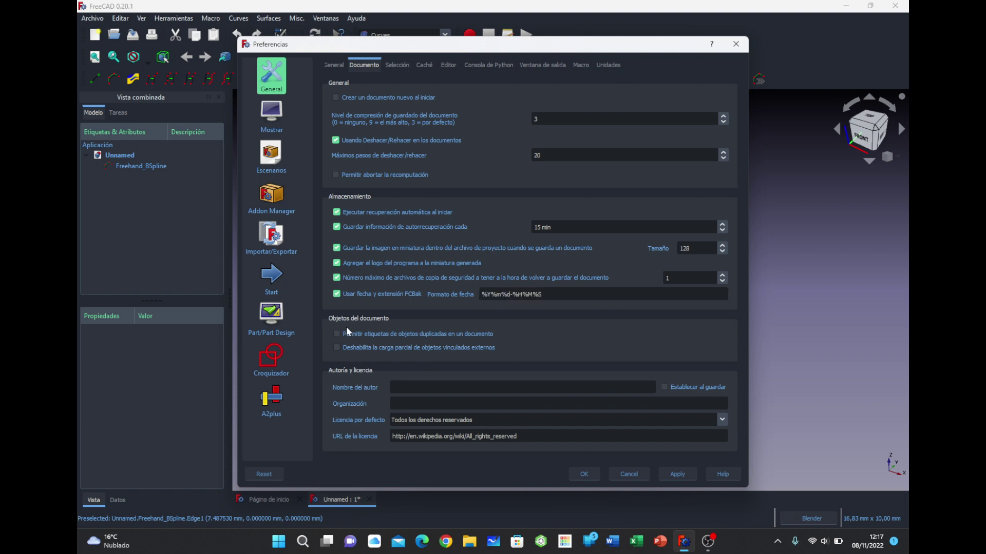
pyautogui.click(337, 295)
pyautogui.click(398, 387)
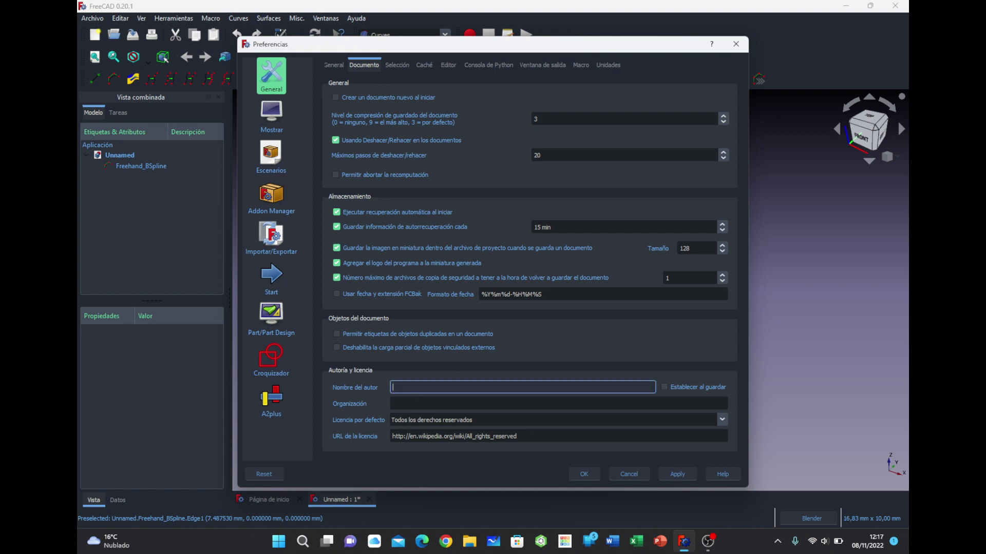
pyautogui.press('Tab')
pyautogui.hotkey('shift', 'Tab')
pyautogui.press('Tab')
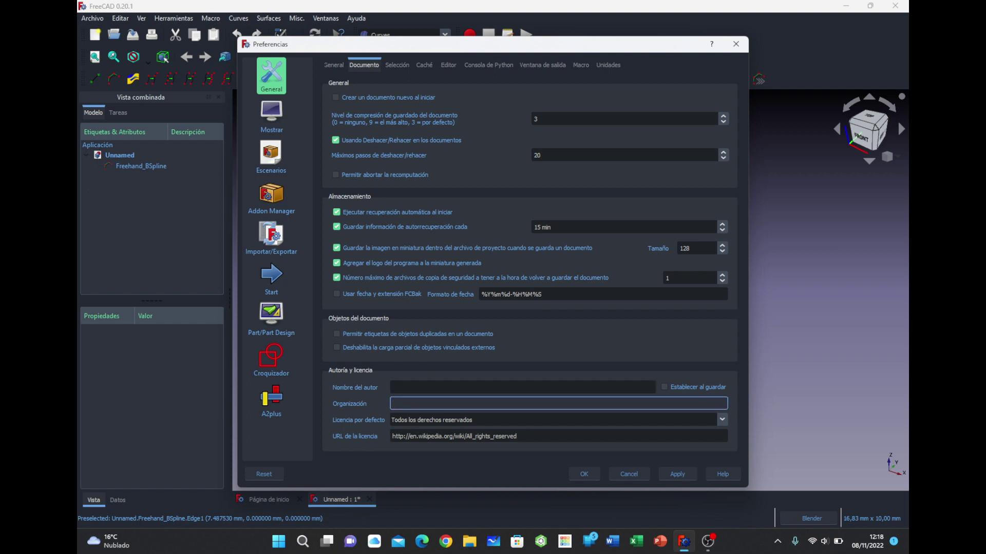
pyautogui.click(718, 422)
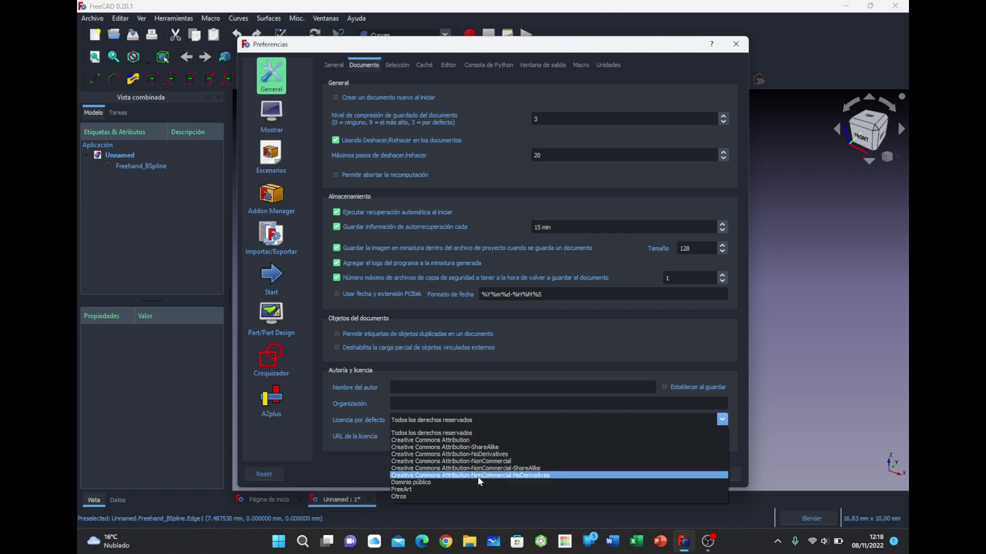
pyautogui.click(701, 366)
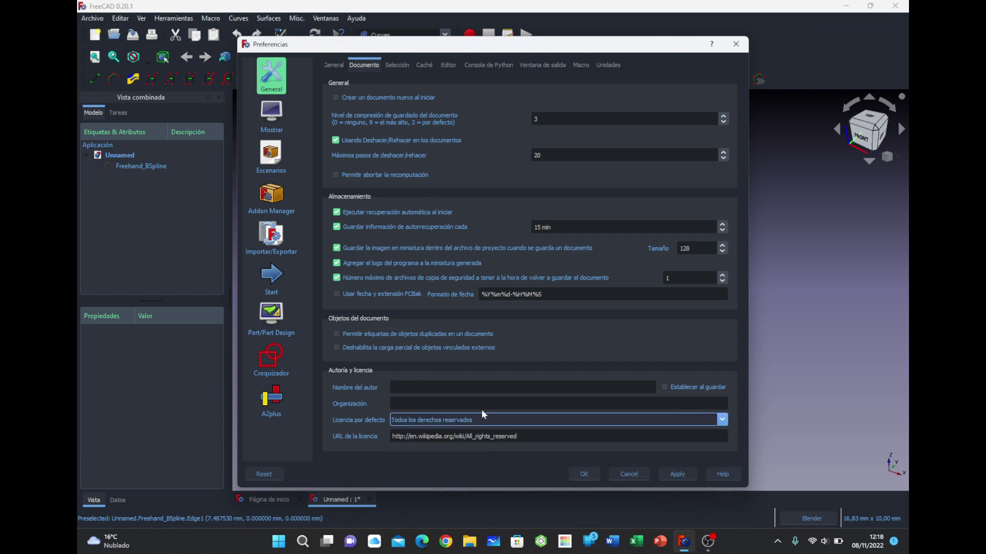
pyautogui.click(522, 388)
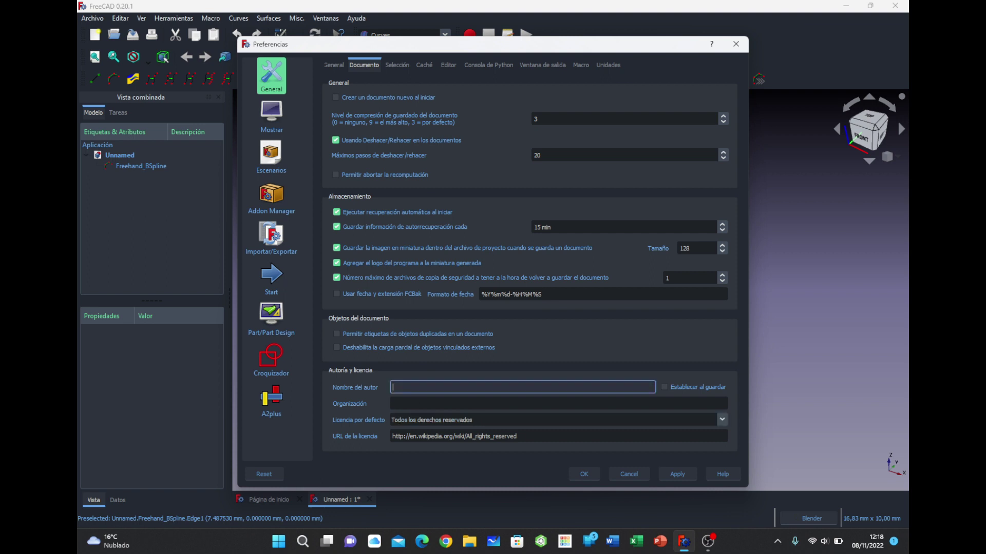
pyautogui.click(558, 403)
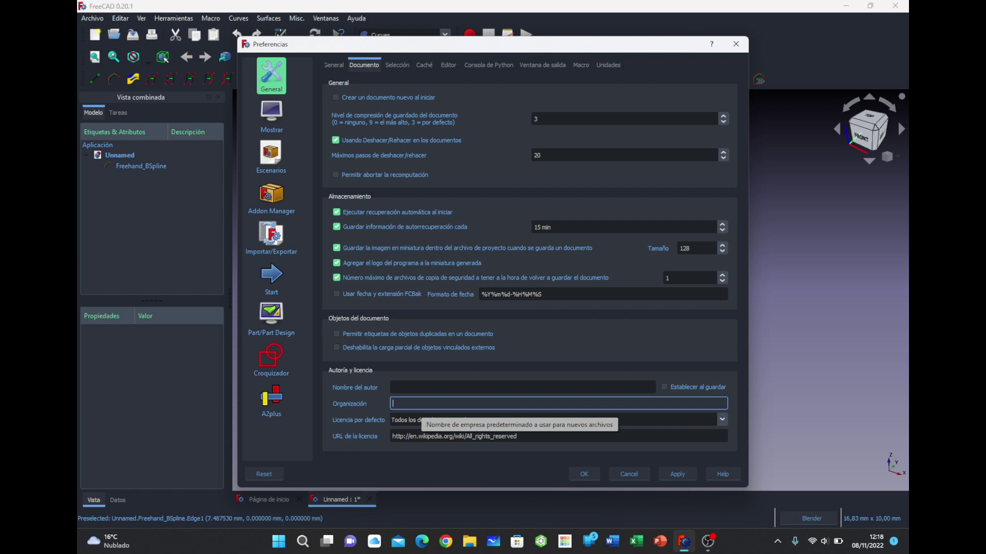
pyautogui.hotkey('shift', 'Tab')
pyautogui.press('Tab')
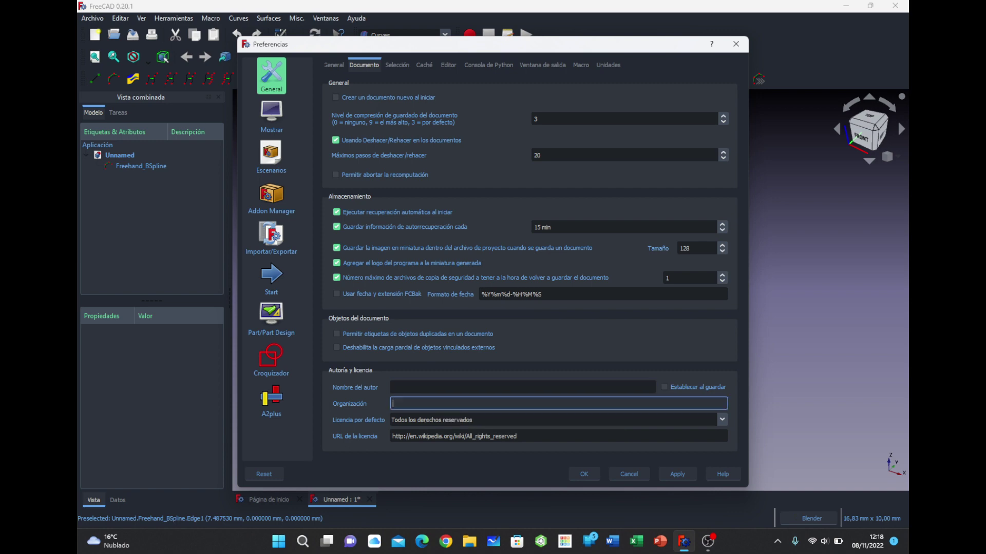
pyautogui.hotkey('shift', 'Tab')
pyautogui.press('Tab')
pyautogui.hotkey('shift', 'Tab')
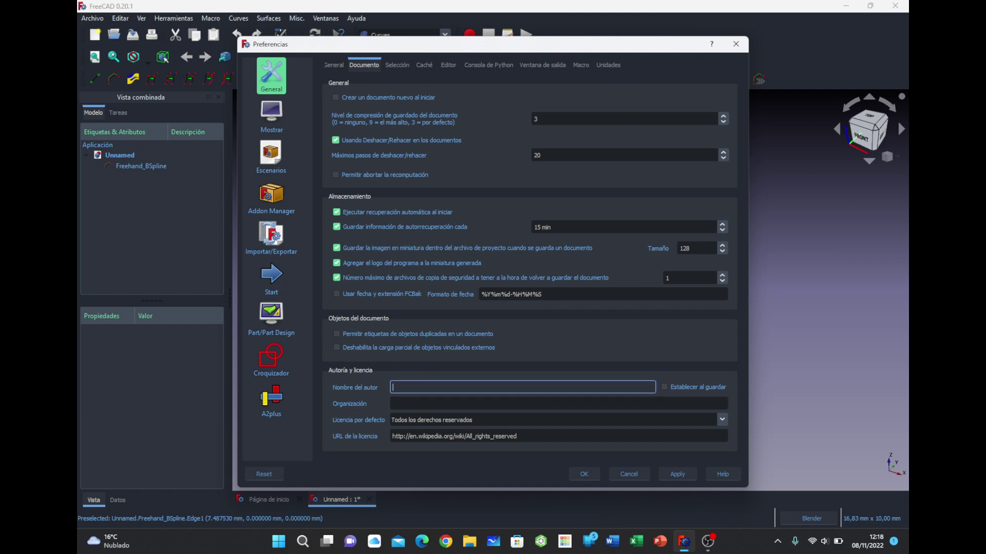
pyautogui.press('Tab')
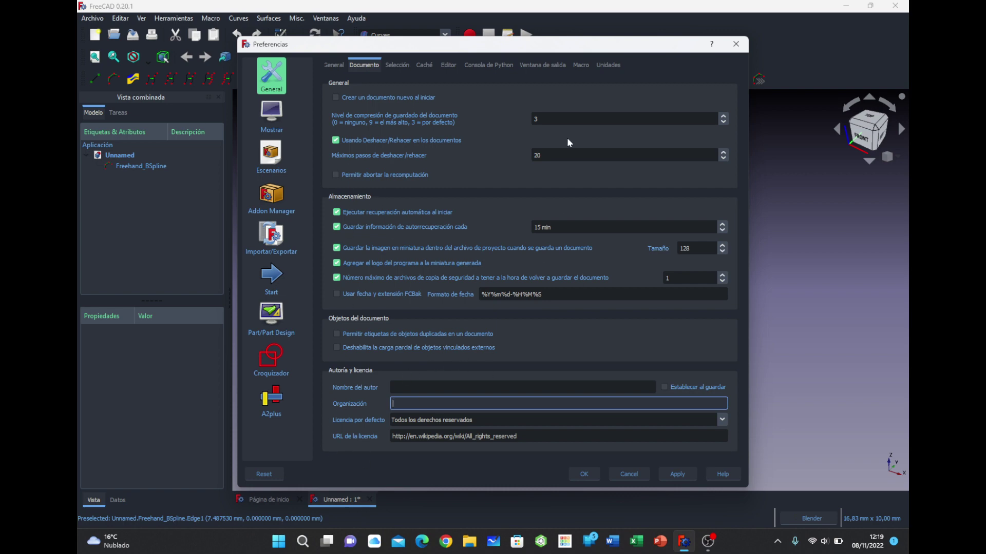
# Review the Selección tab's checkboxes, then cancel out of Preferencias
pyautogui.click(393, 65)
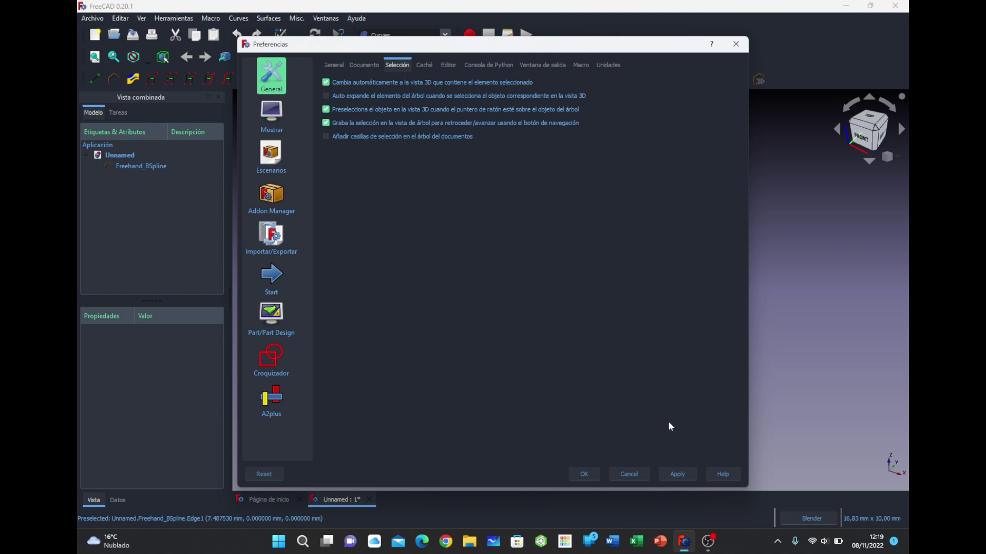
pyautogui.click(628, 474)
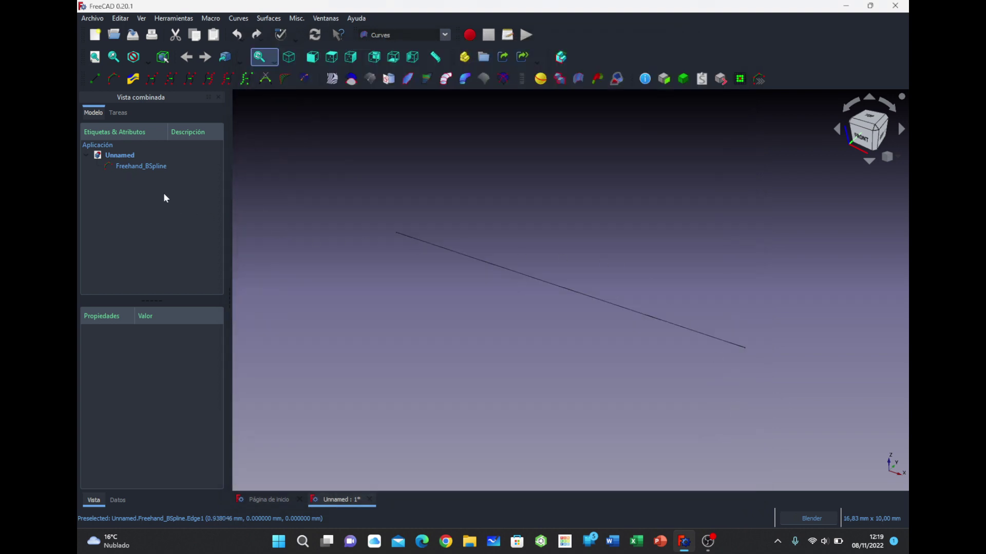
# Select the Freehand_BSpline curve and reopen Preferences on the General page
pyautogui.click(146, 167)
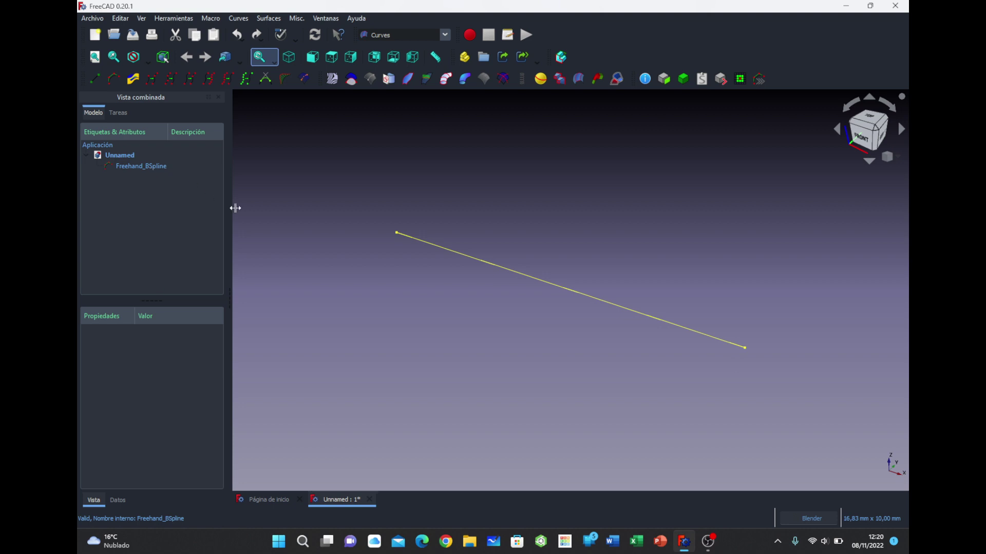
pyautogui.click(123, 19)
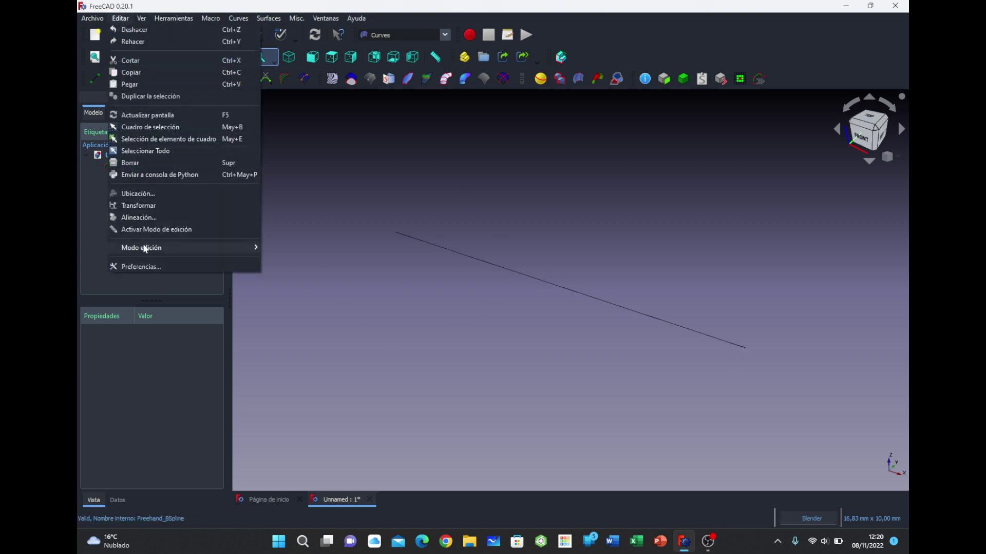
pyautogui.click(124, 266)
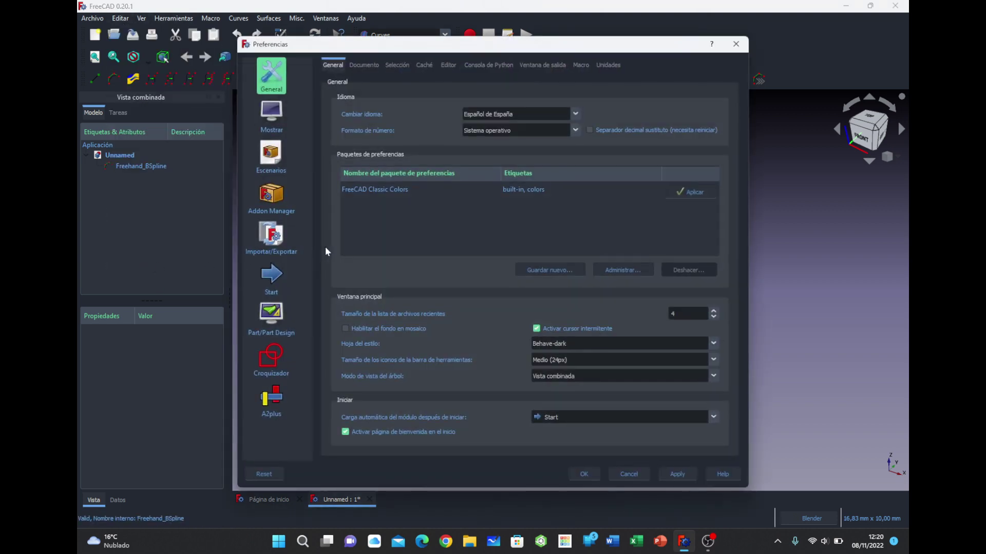
# Switch Preferences to the Selección page to show preselection and tree options
pyautogui.click(396, 67)
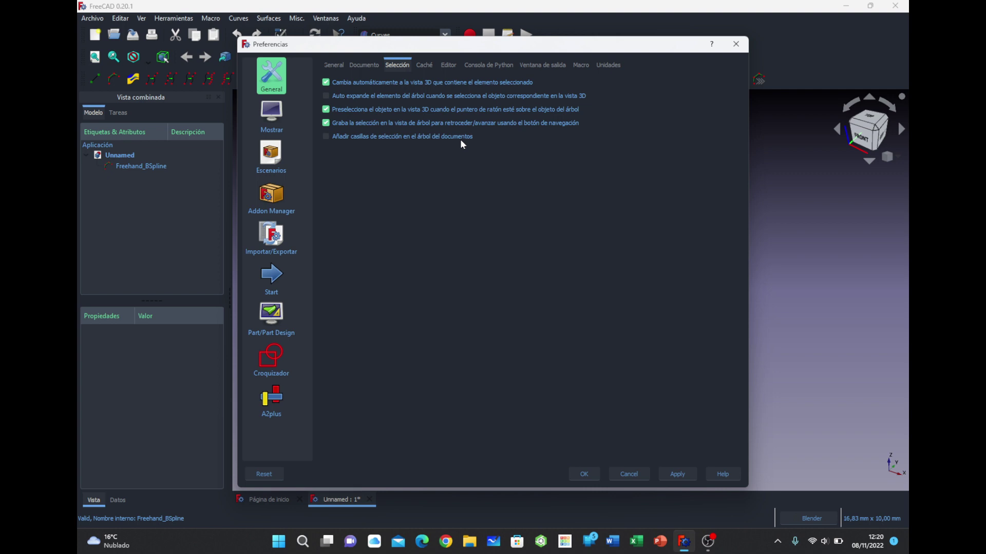
# Enable 'Añadir casillas de selección en el árbol del documentos' and apply it
pyautogui.click(360, 139)
pyautogui.click(677, 473)
pyautogui.click(674, 476)
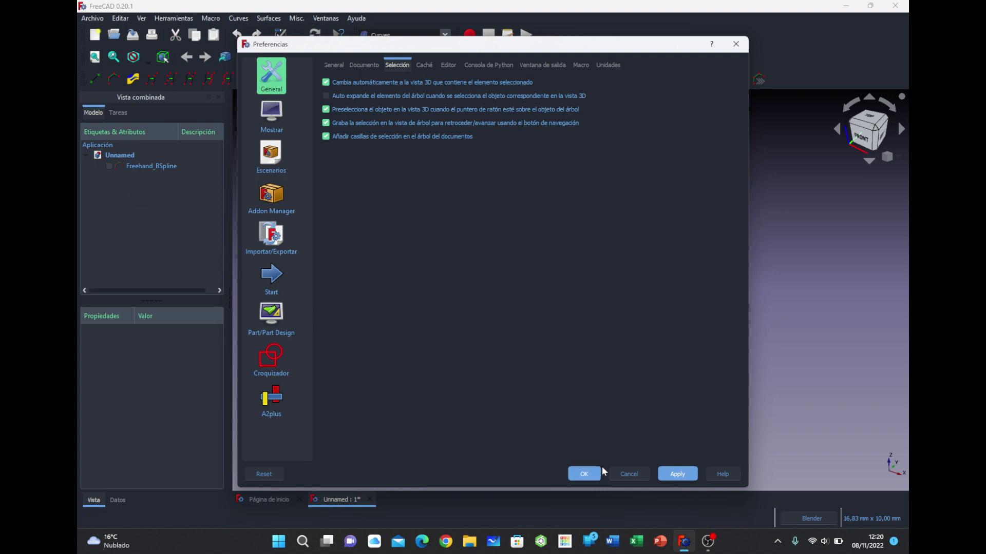
# Cancel Preferences, then toggle Freehand_BSpline's tree checkbox repeatedly, leaving it selected
pyautogui.click(629, 473)
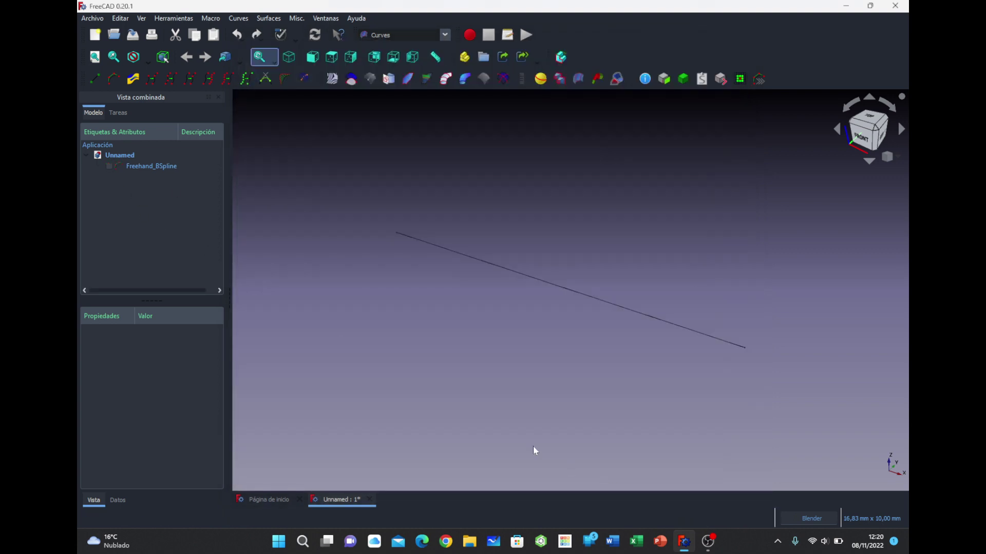
pyautogui.click(108, 166)
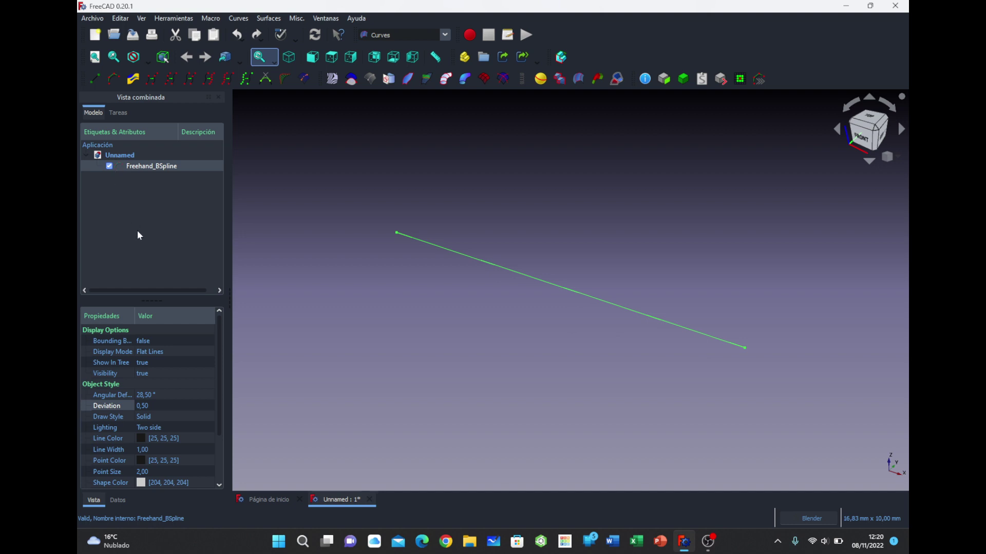
pyautogui.click(141, 230)
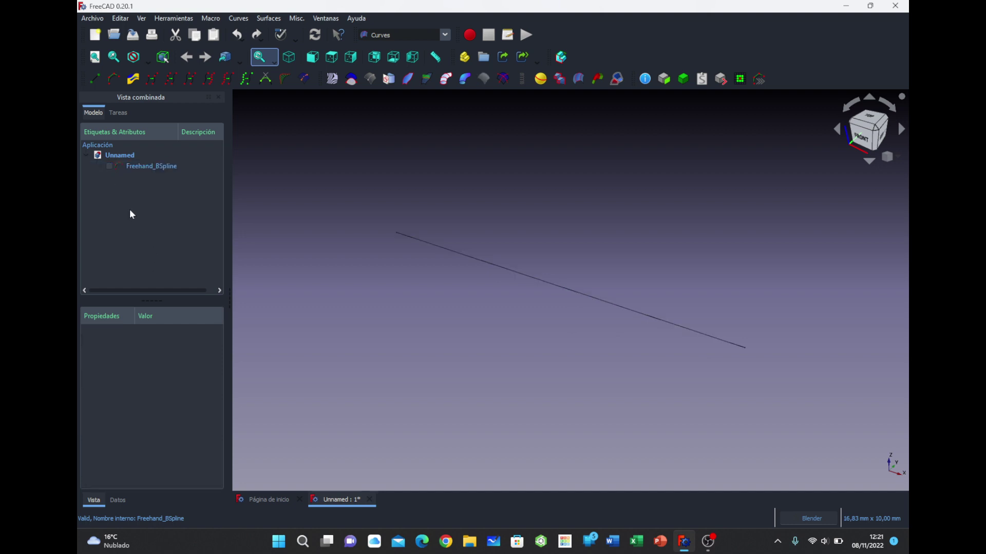
pyautogui.click(109, 168)
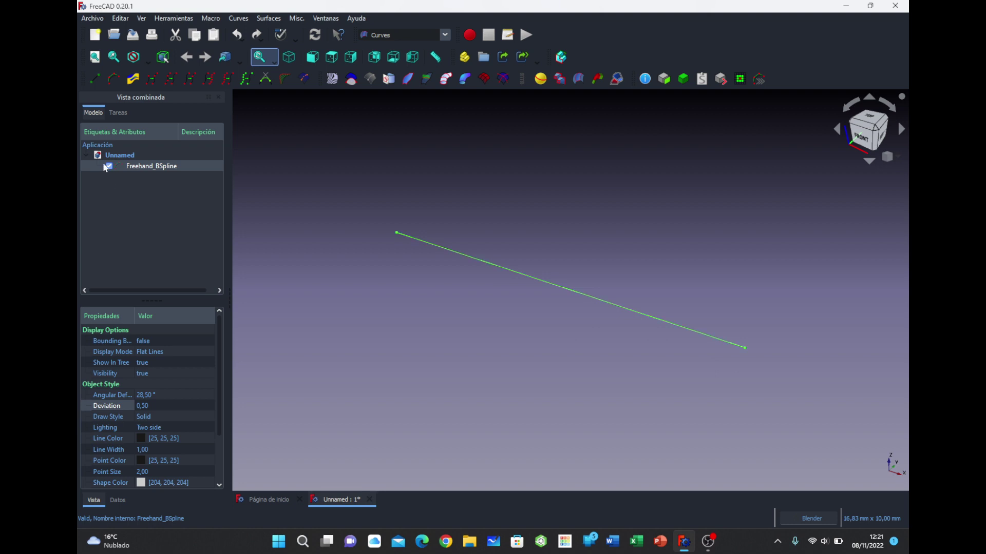
pyautogui.click(139, 213)
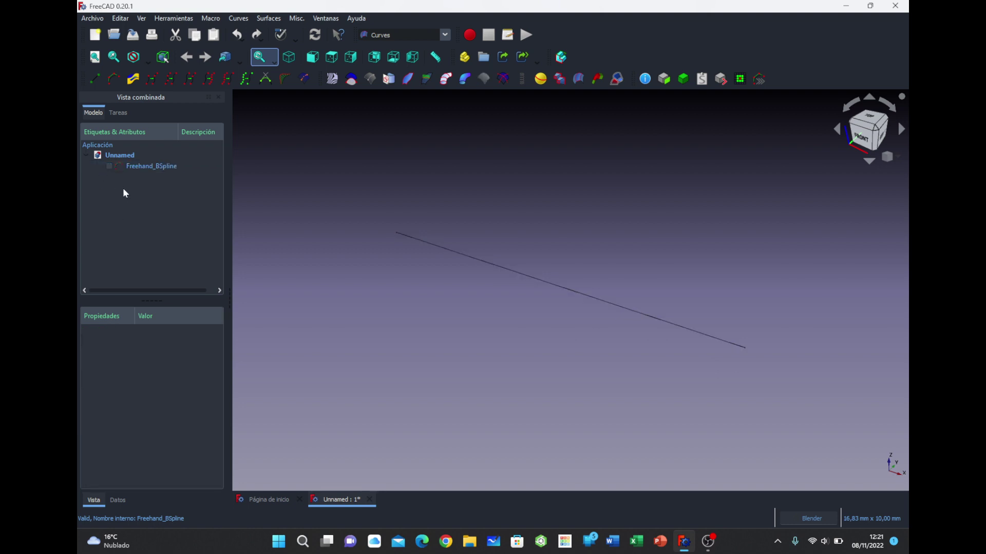
pyautogui.click(112, 169)
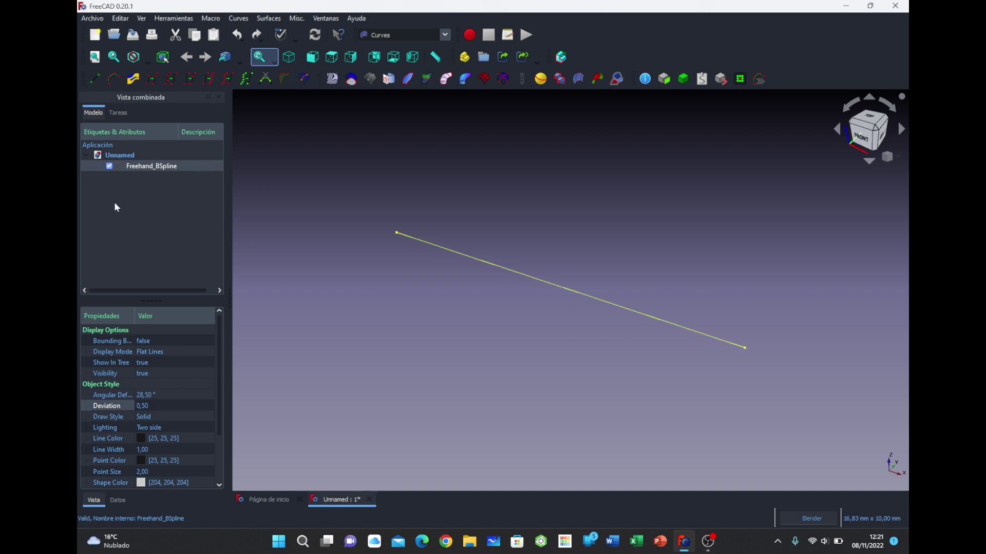
# Turn tree checkboxes off in Selección preferences, apply, confirm with OK, and close the Unnamed document
pyautogui.click(122, 19)
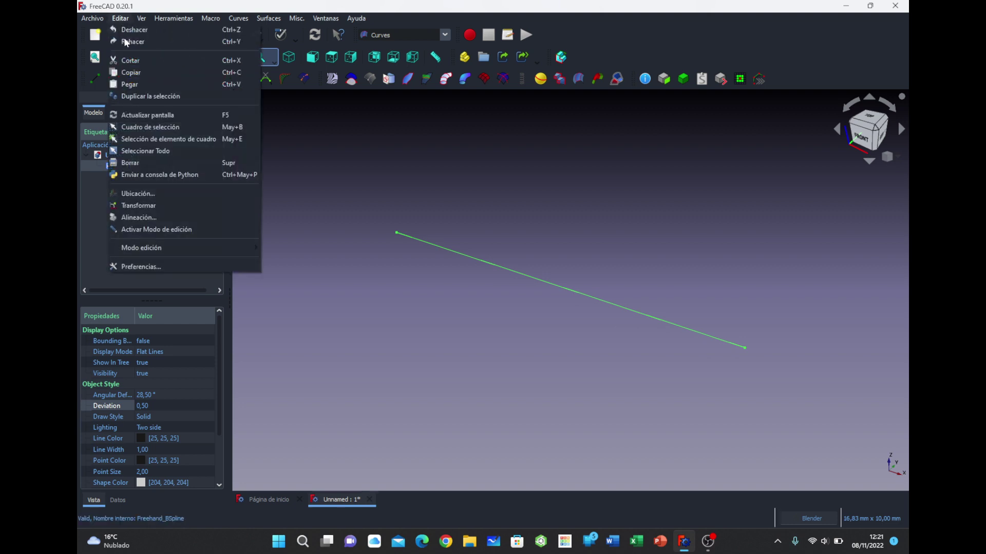
pyautogui.click(140, 266)
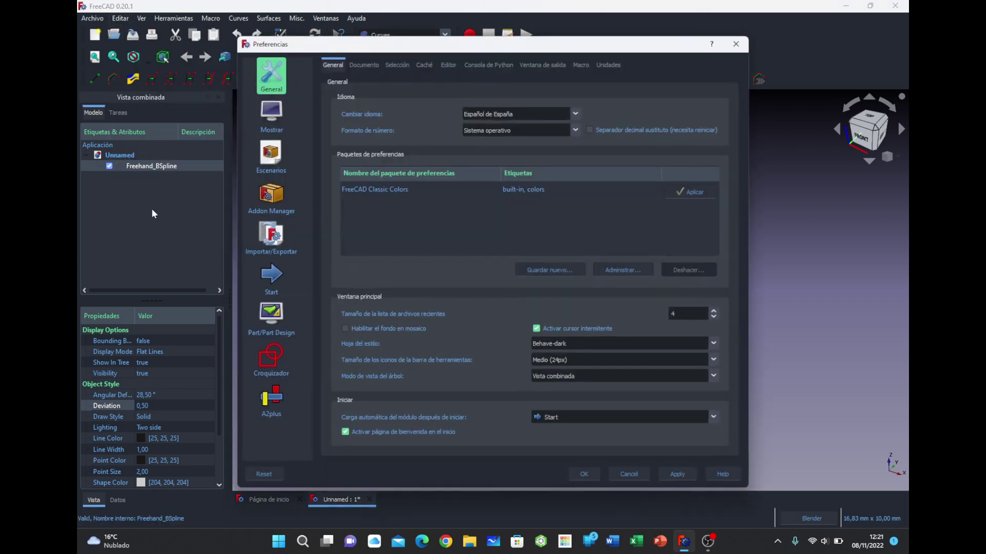
pyautogui.click(398, 65)
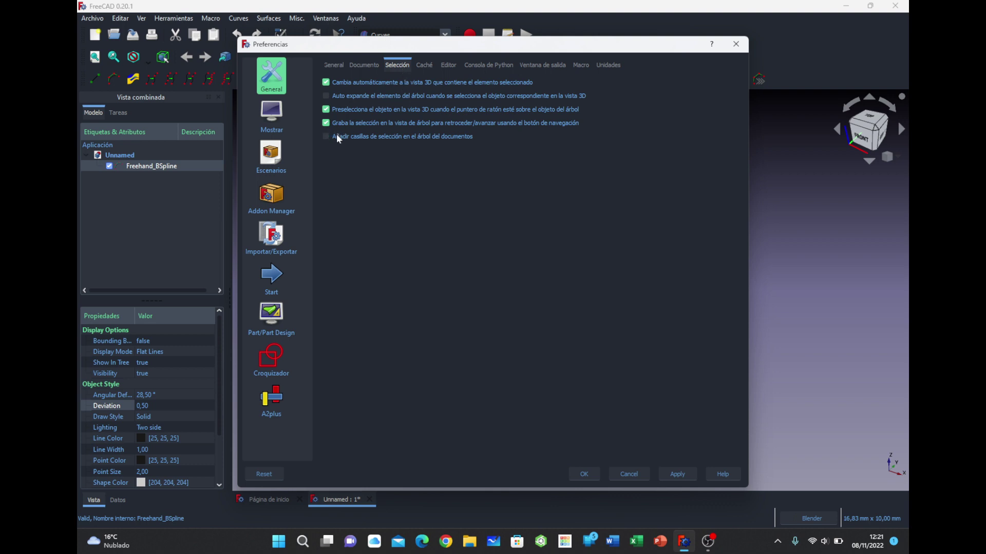
pyautogui.click(675, 475)
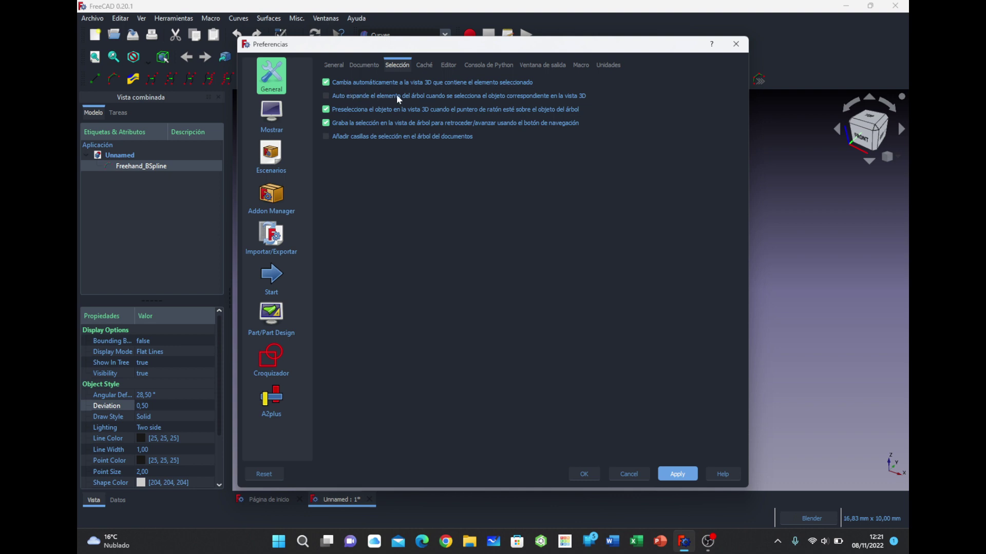
pyautogui.click(328, 96)
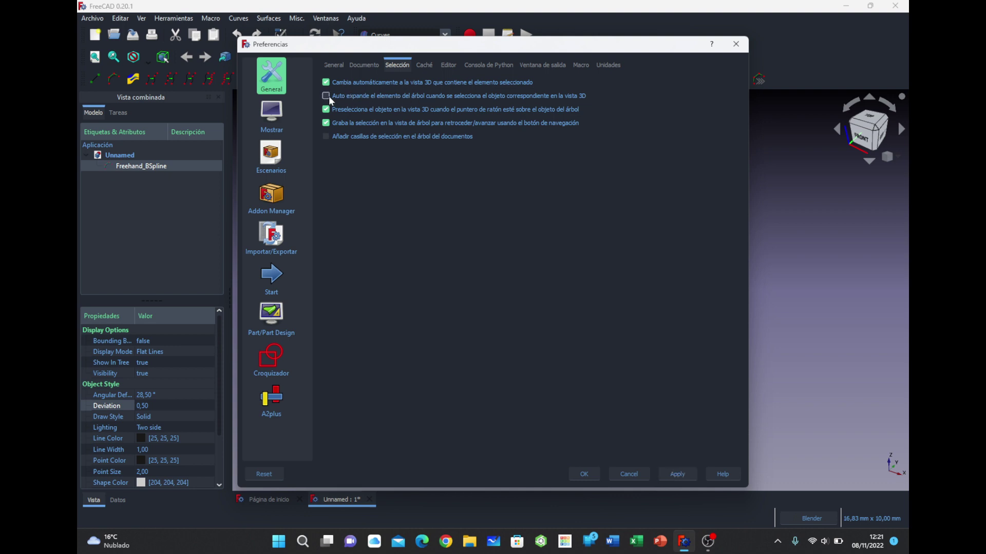
pyautogui.click(678, 473)
pyautogui.click(586, 477)
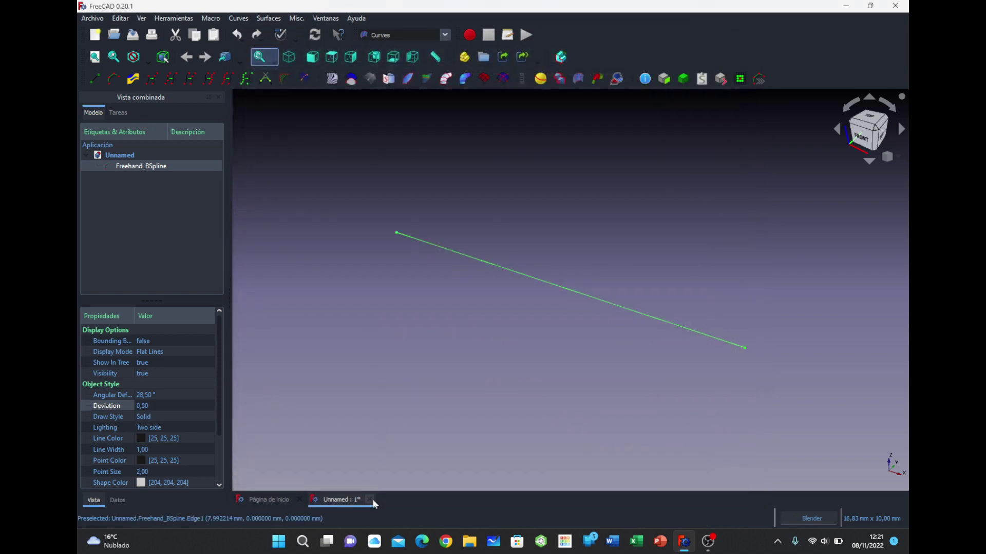
pyautogui.click(370, 500)
# Answer the save prompt, open recent cast.FCStd, and inspect the dongle's lower face and cable plug
pyautogui.click(524, 287)
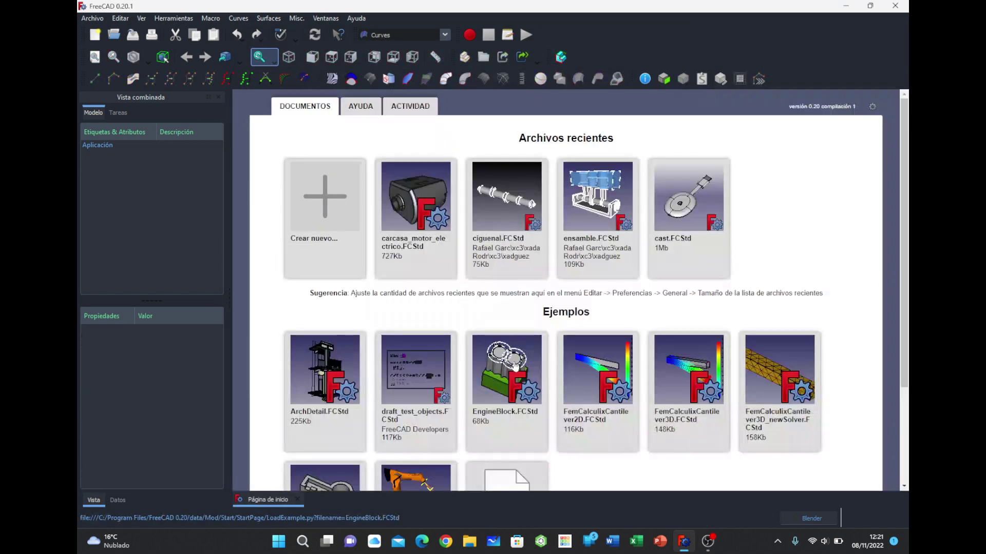
pyautogui.click(682, 205)
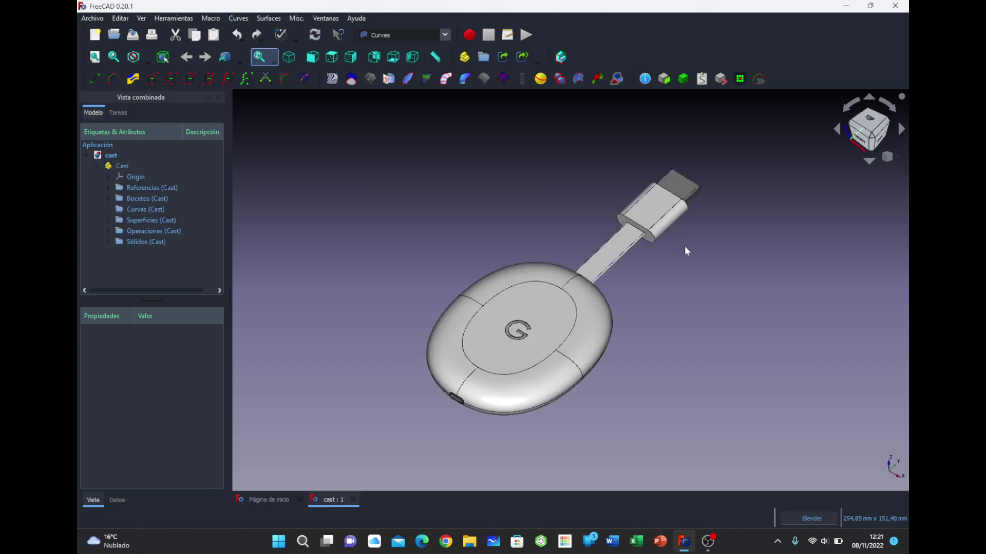
pyautogui.moveTo(613, 428)
pyautogui.mouseDown(button='middle')
pyautogui.moveTo(627, 382)
pyautogui.moveTo(698, 378)
pyautogui.moveTo(805, 429)
pyautogui.moveTo(755, 455)
pyautogui.moveTo(532, 456)
pyautogui.mouseUp(button='middle')
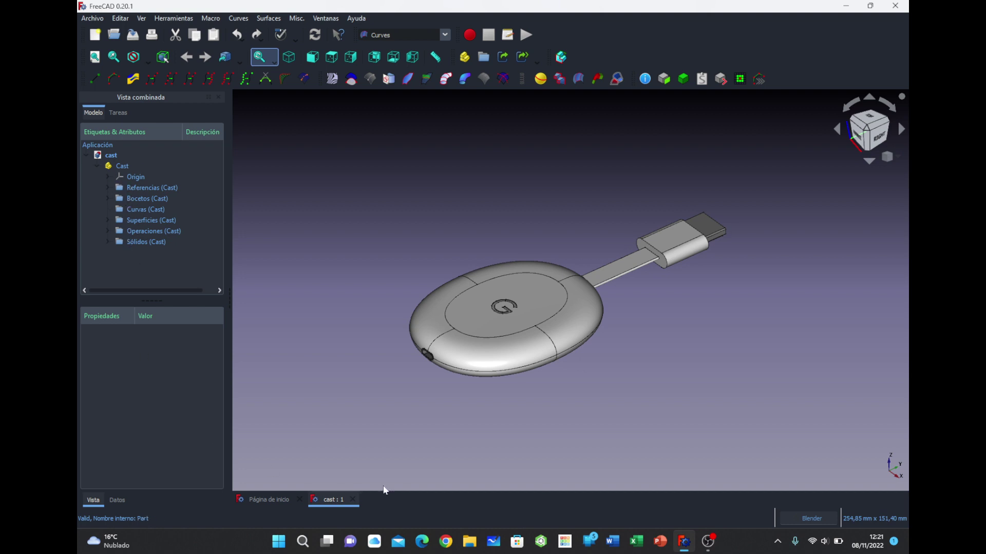
pyautogui.click(508, 360)
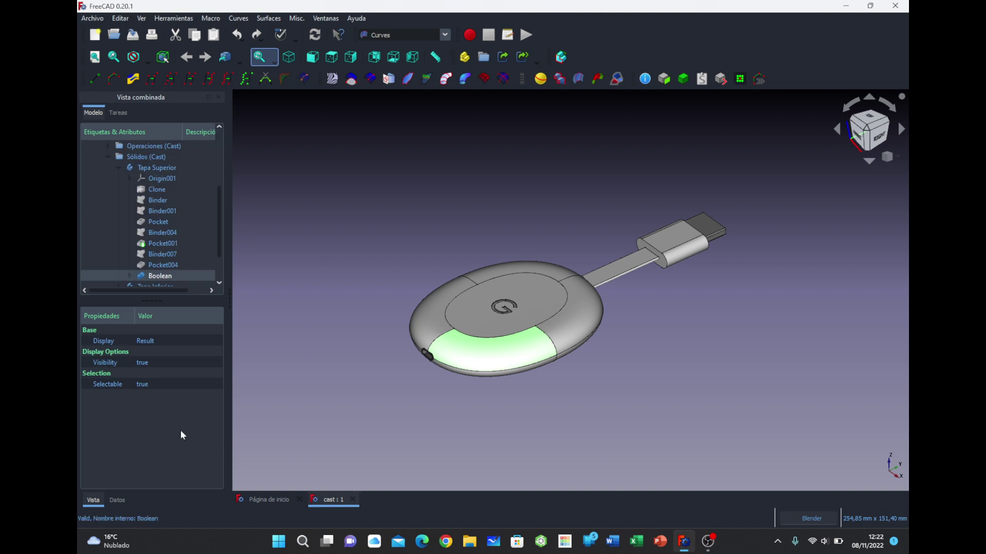
pyautogui.click(691, 259)
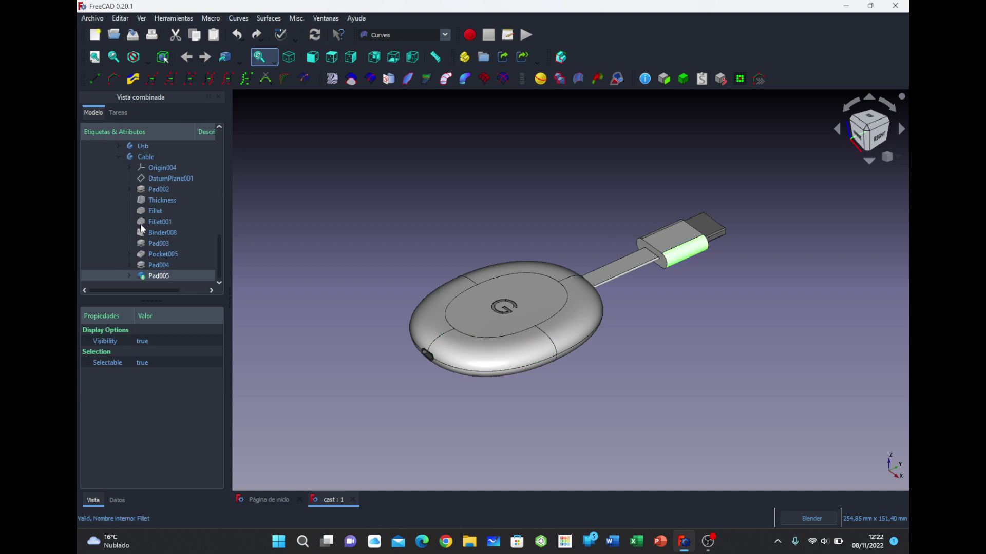
# Browse the model tree, expanding and collapsing the Bocetos and Sólidos (Cast) groups
pyautogui.moveTo(153, 307); pyautogui.dragTo(169, 402)
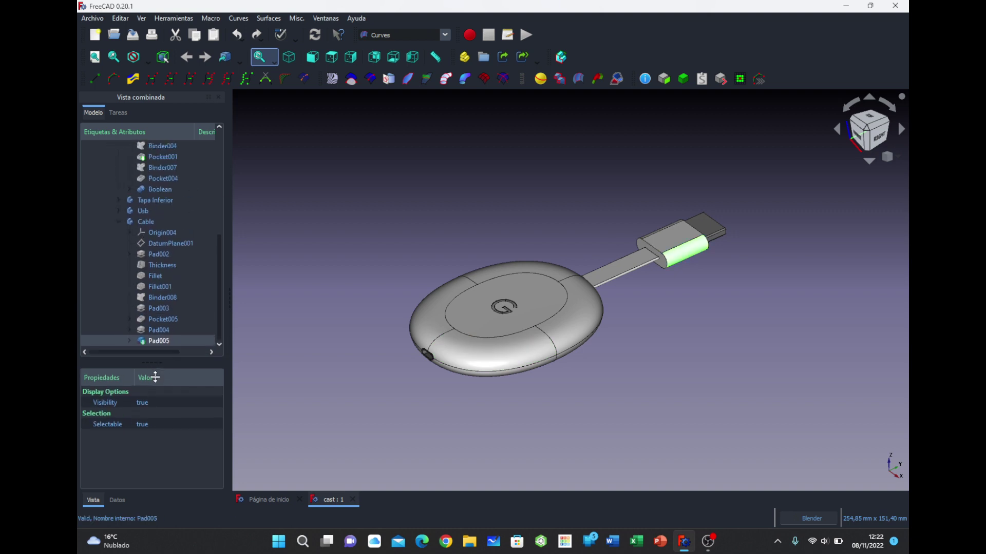
pyautogui.scroll(2, 171, 318)
pyautogui.scroll(2, 170, 316)
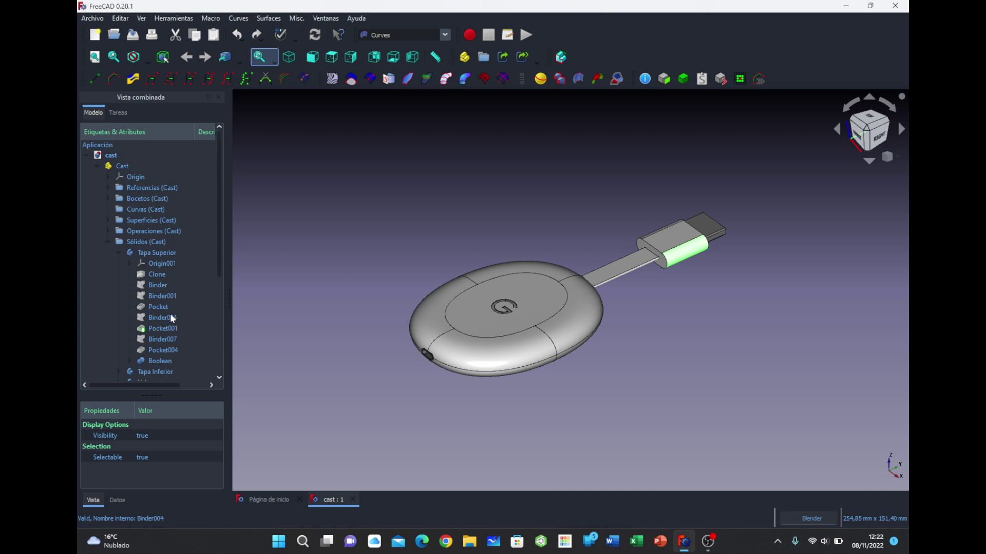
pyautogui.scroll(-4, 170, 316)
pyautogui.scroll(2, 170, 317)
pyautogui.scroll(3, 171, 319)
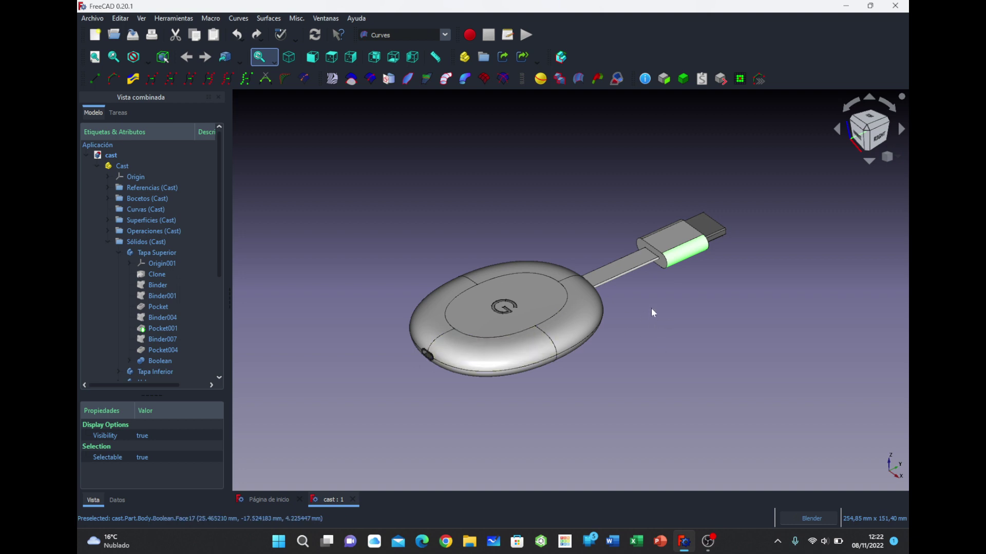
pyautogui.click(107, 199)
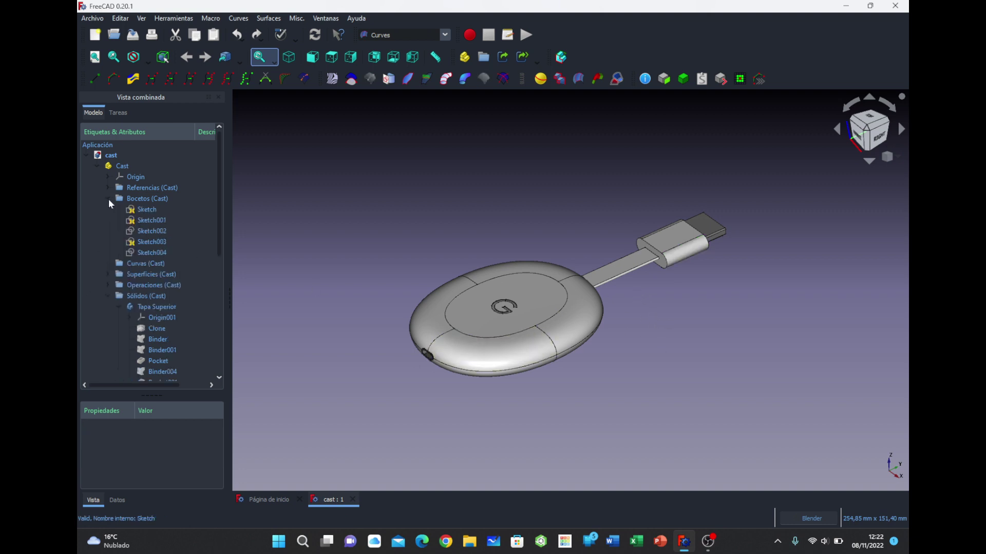
pyautogui.click(109, 199)
pyautogui.click(108, 242)
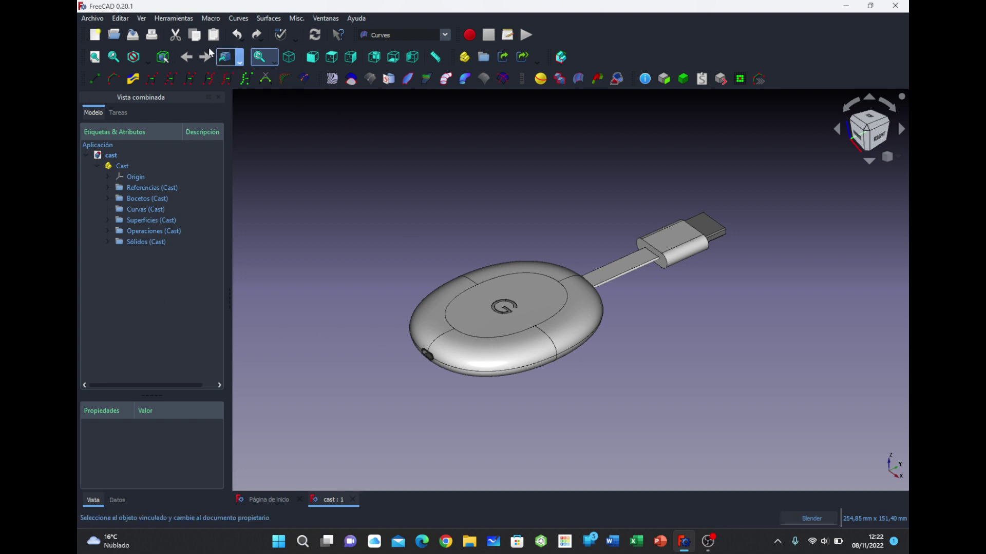
# Uncheck 'Auto expande el elemento del árbol' in Selección preferences and confirm with OK
pyautogui.click(120, 18)
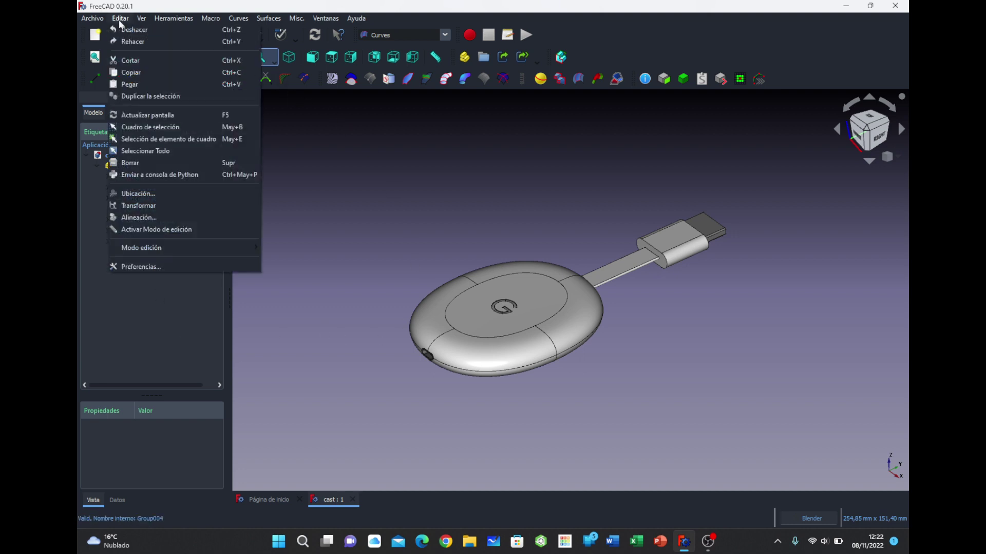
pyautogui.click(134, 266)
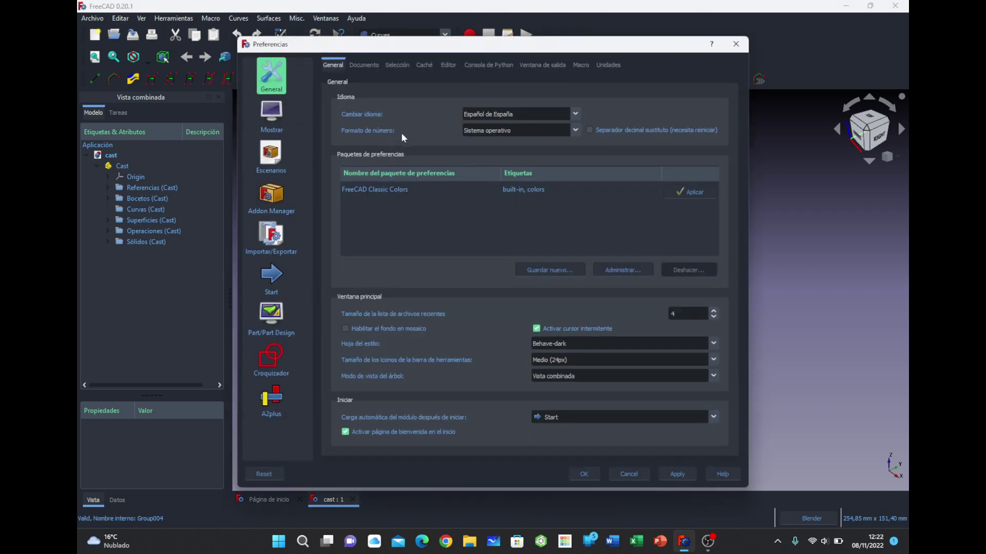
pyautogui.click(397, 66)
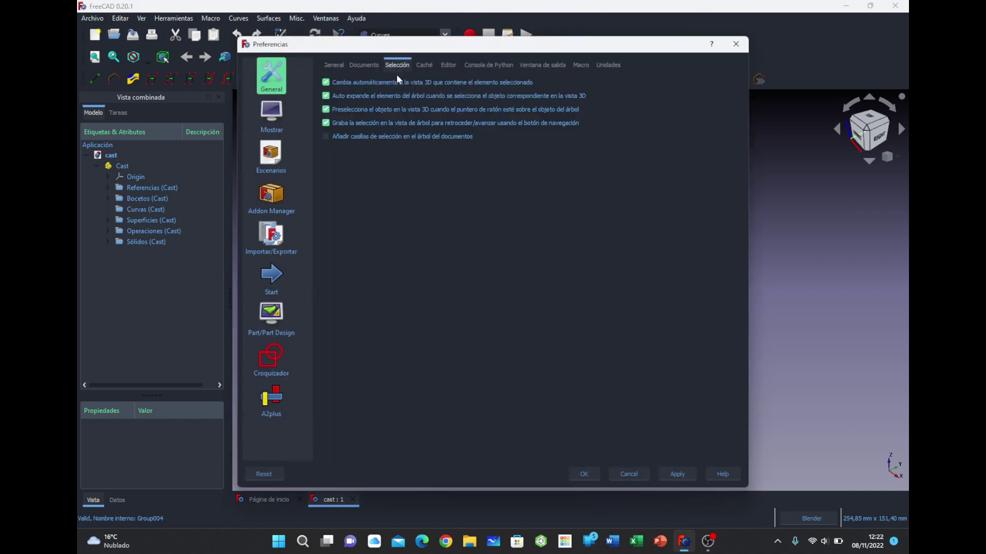
pyautogui.click(358, 96)
pyautogui.click(589, 478)
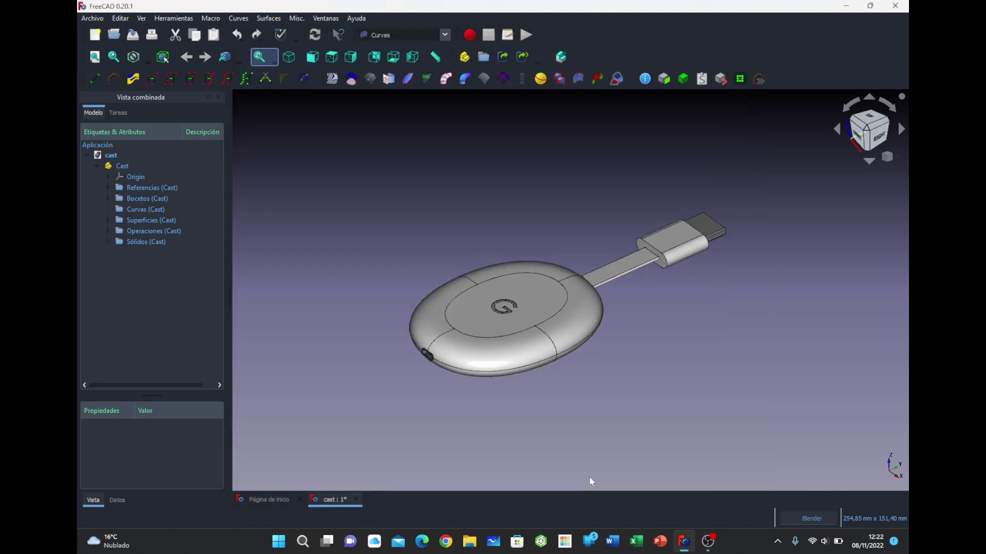
pyautogui.click(505, 354)
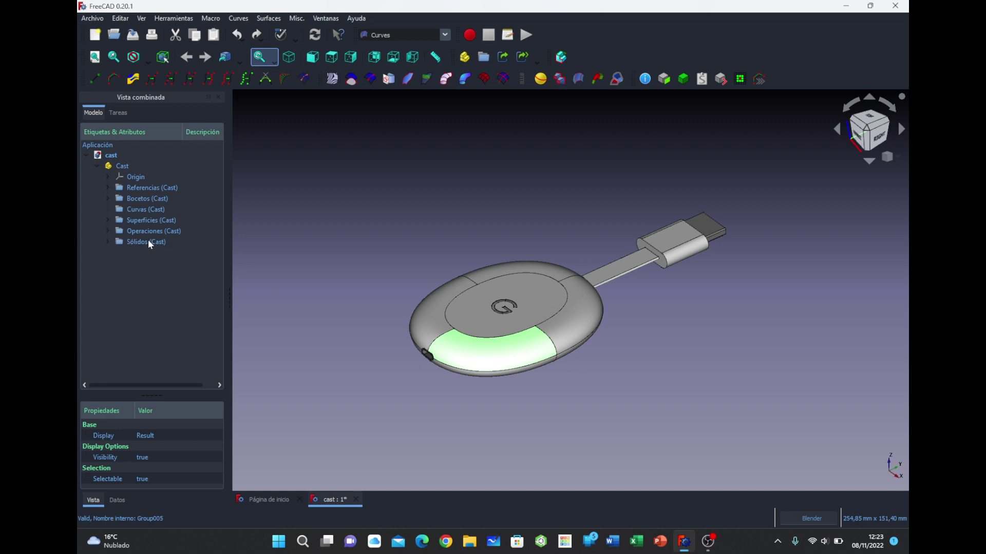
pyautogui.click(108, 239)
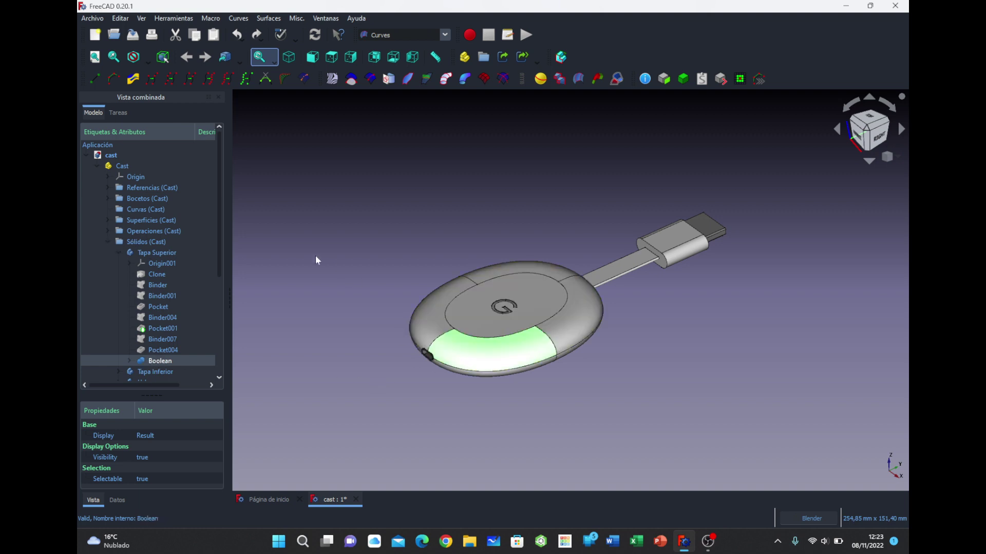
pyautogui.click(108, 242)
pyautogui.click(109, 231)
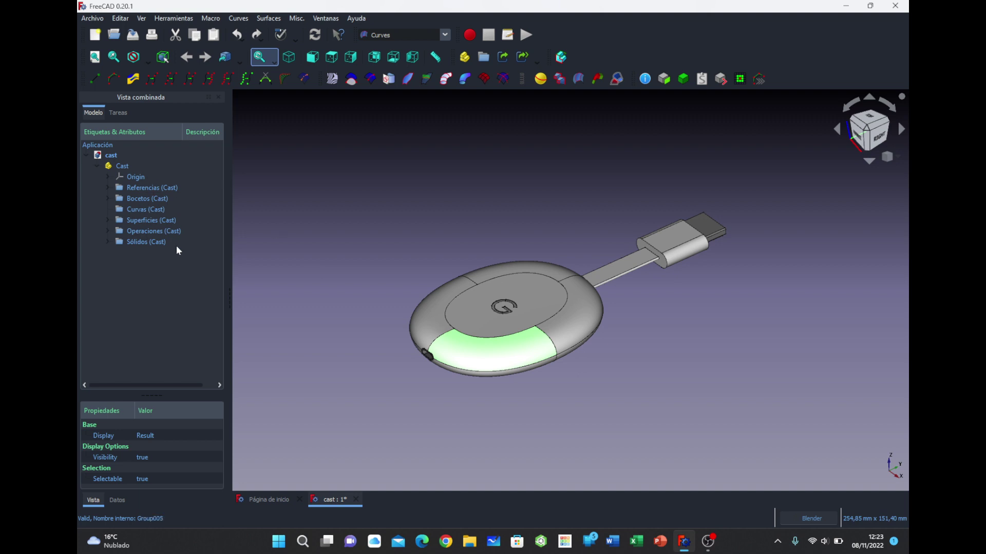
pyautogui.click(420, 253)
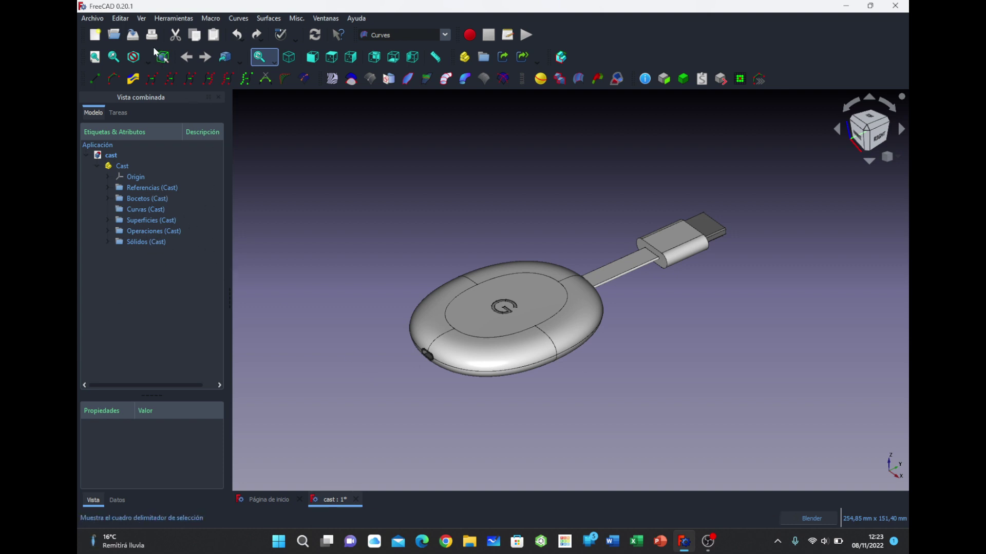
# Reopen Preferences on the Caché page: weekly startup check and a 500 MB limit
pyautogui.click(121, 19)
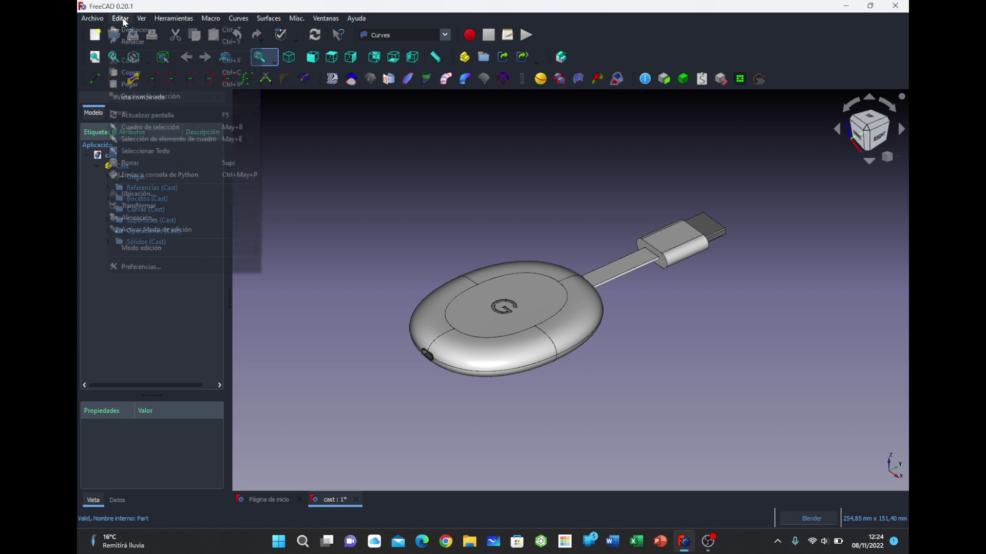
pyautogui.click(153, 266)
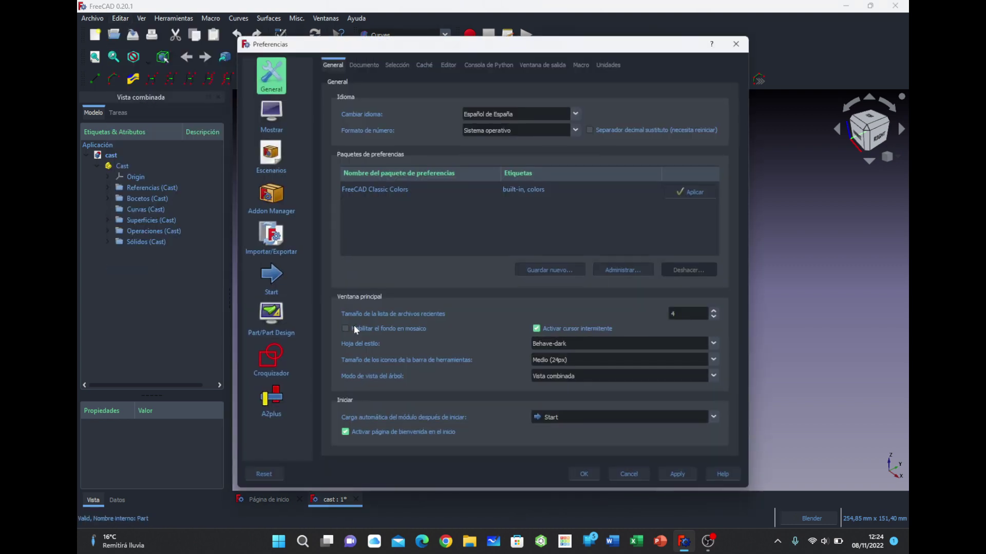
pyautogui.click(398, 66)
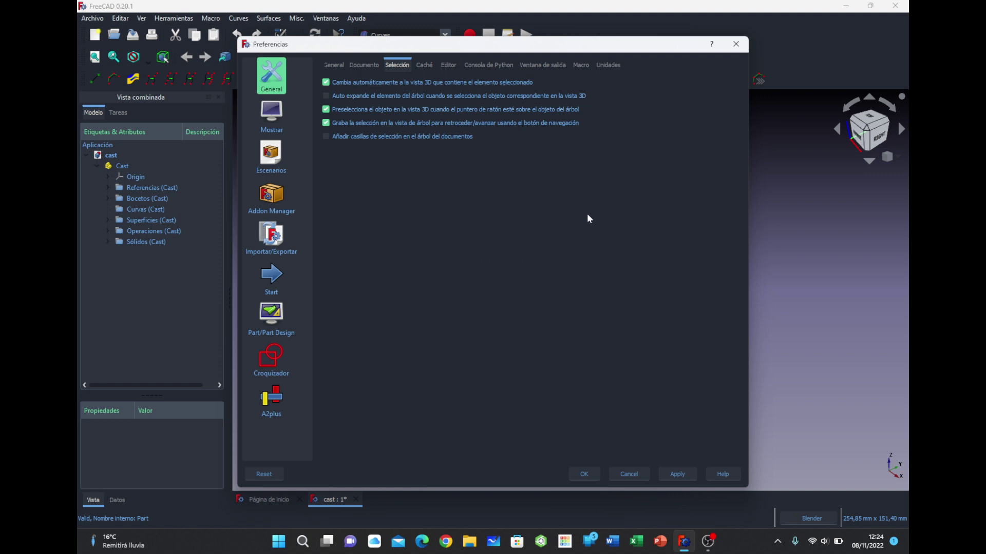
pyautogui.click(425, 65)
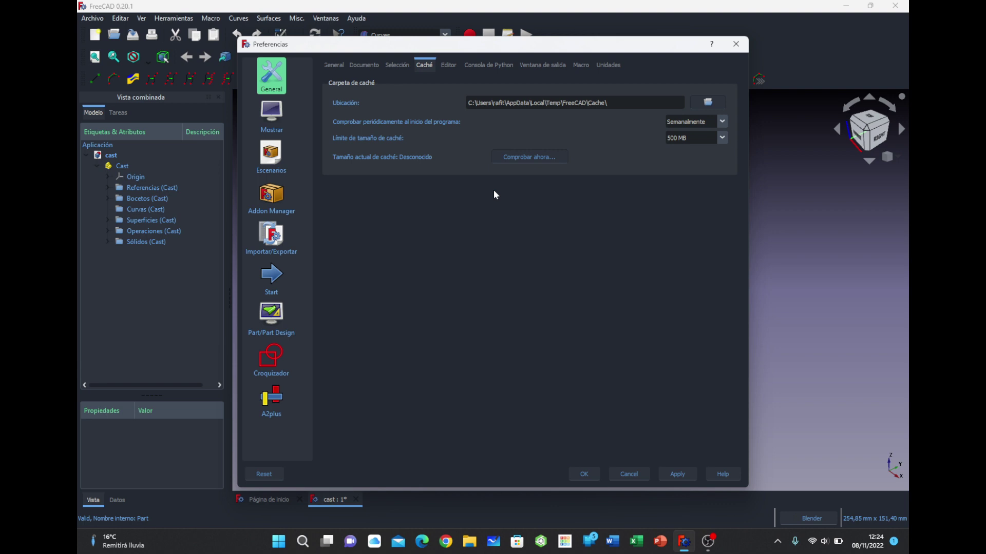
# Select the Ubicación cache path and open that folder in File Explorer
pyautogui.tripleClick(572, 102)
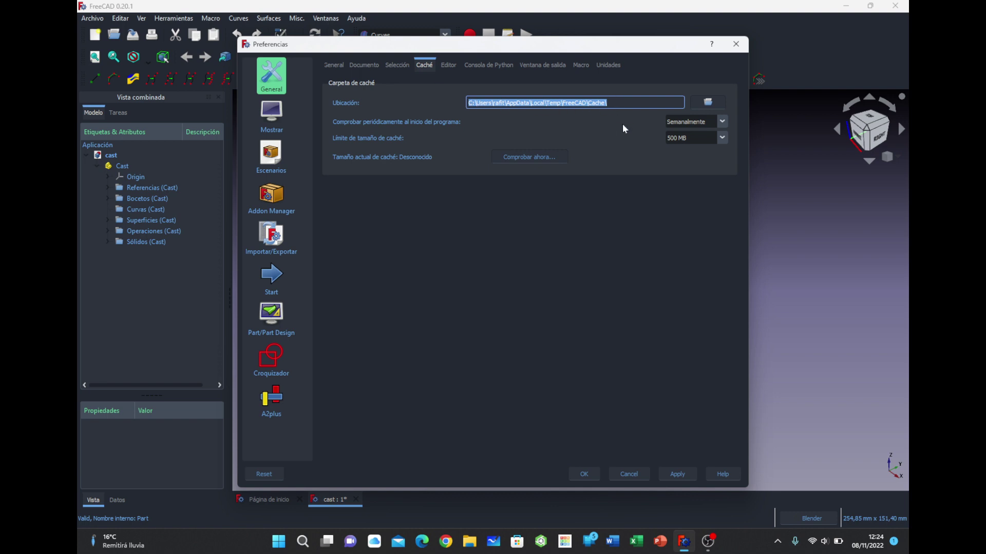
pyautogui.click(713, 106)
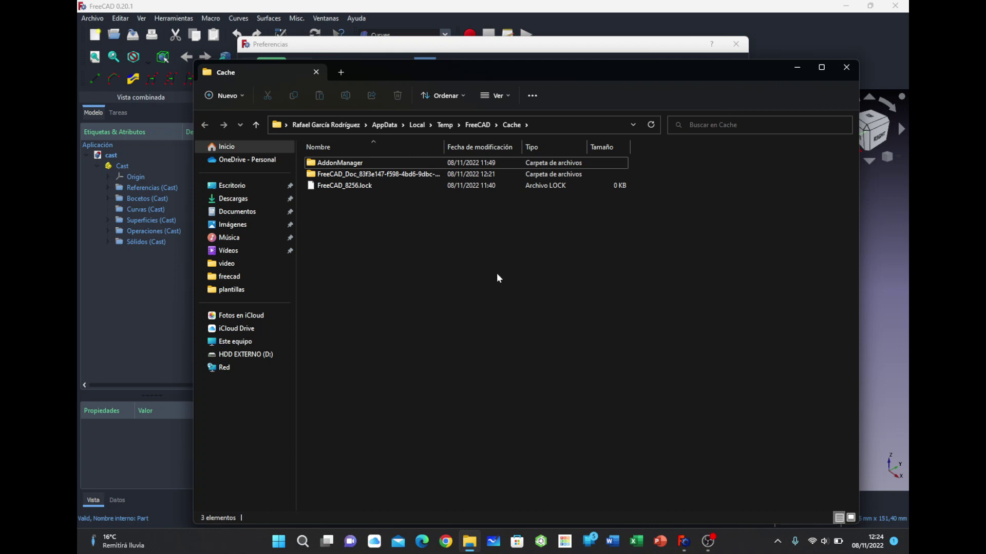
# Go to the HDD EXTERNO (D:) drive and select the two Photoshop files
pyautogui.click(257, 356)
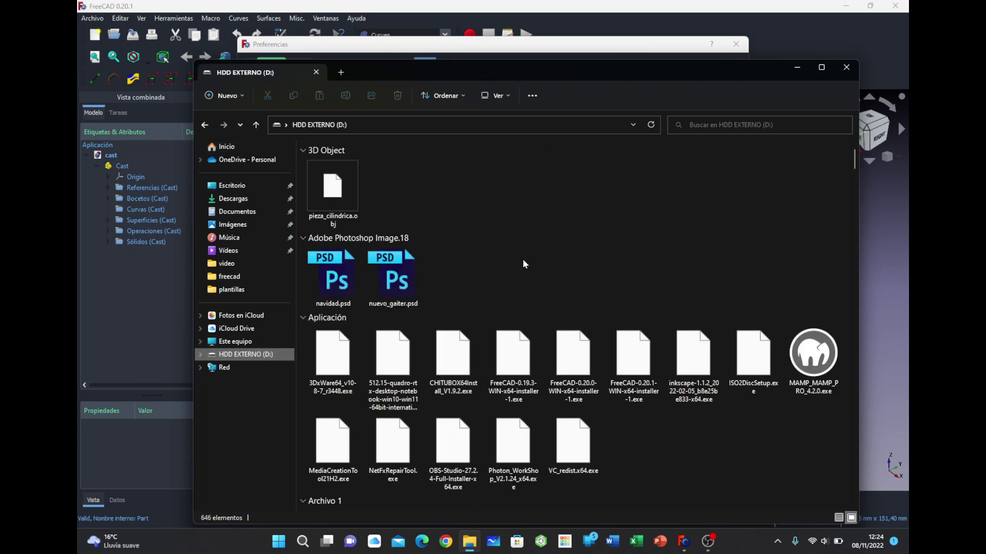
pyautogui.scroll(-10, 524, 262)
pyautogui.scroll(10, 522, 263)
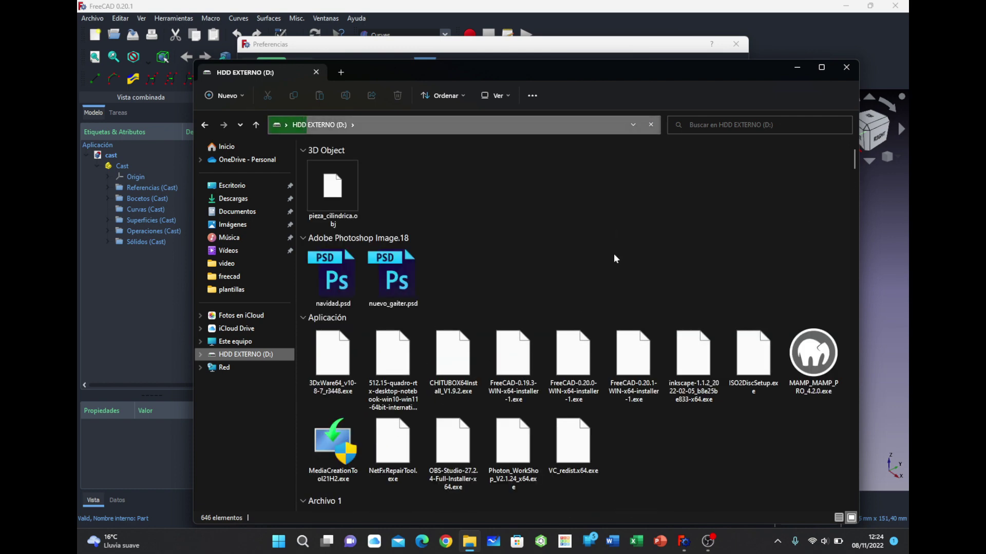
pyautogui.click(628, 238)
# Change the drive's sort order and group its contents by Nombre
pyautogui.rightClick(669, 180)
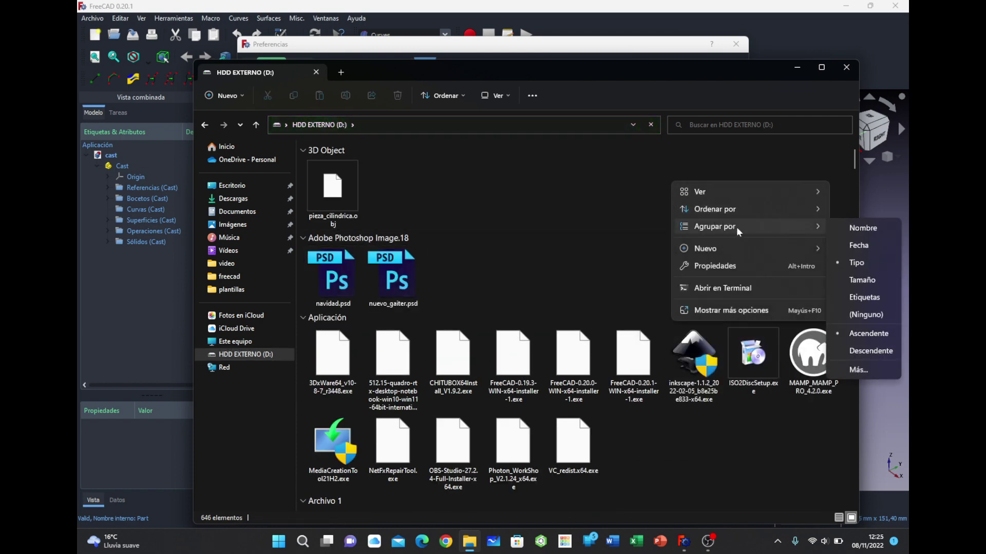
pyautogui.moveTo(714, 209)
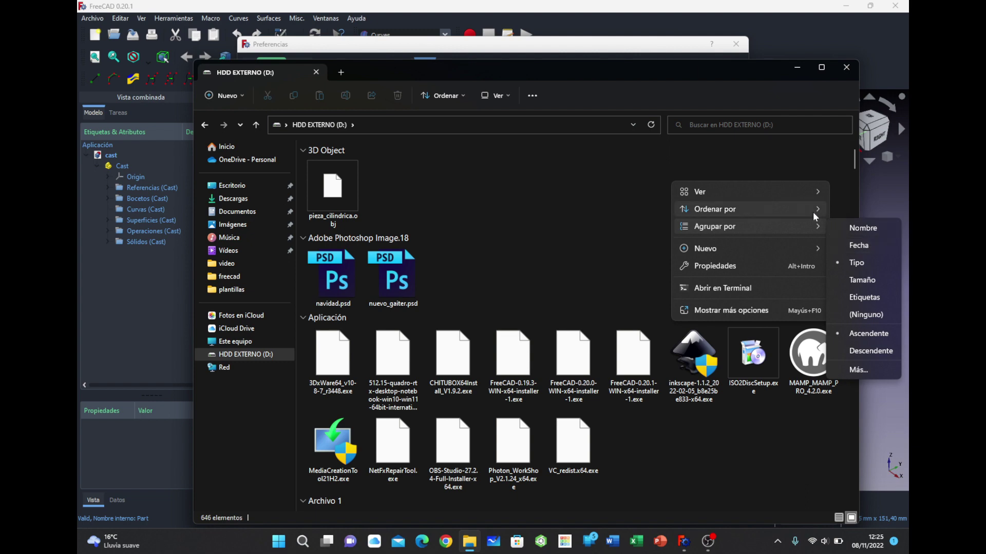
pyautogui.click(868, 217)
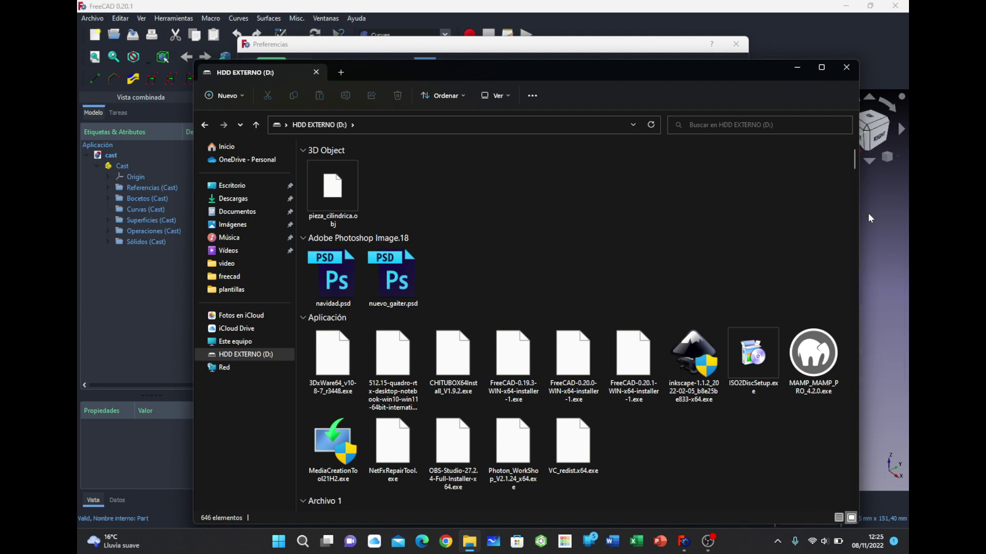
pyautogui.rightClick(692, 215)
pyautogui.moveTo(738, 245)
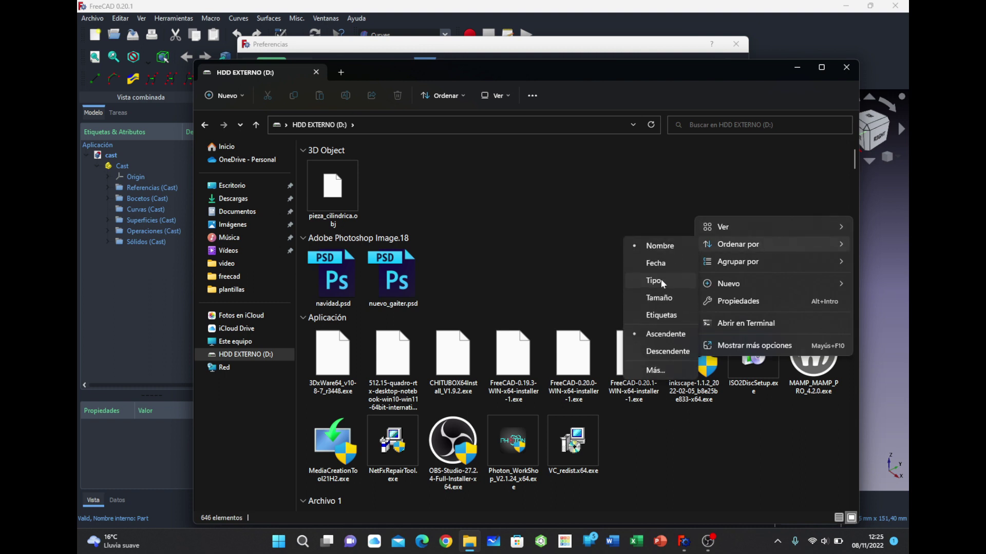
pyautogui.click(658, 262)
pyautogui.rightClick(618, 202)
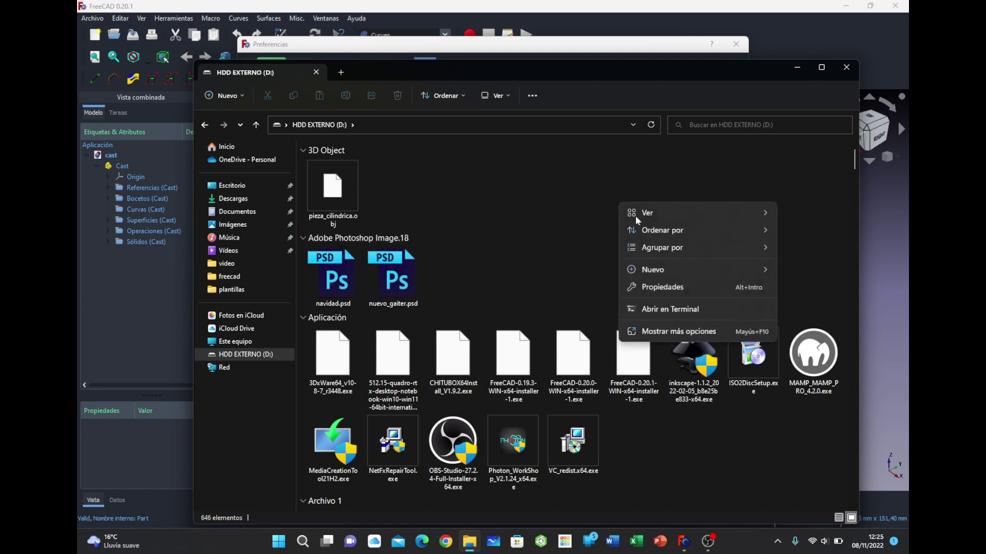
pyautogui.moveTo(662, 247)
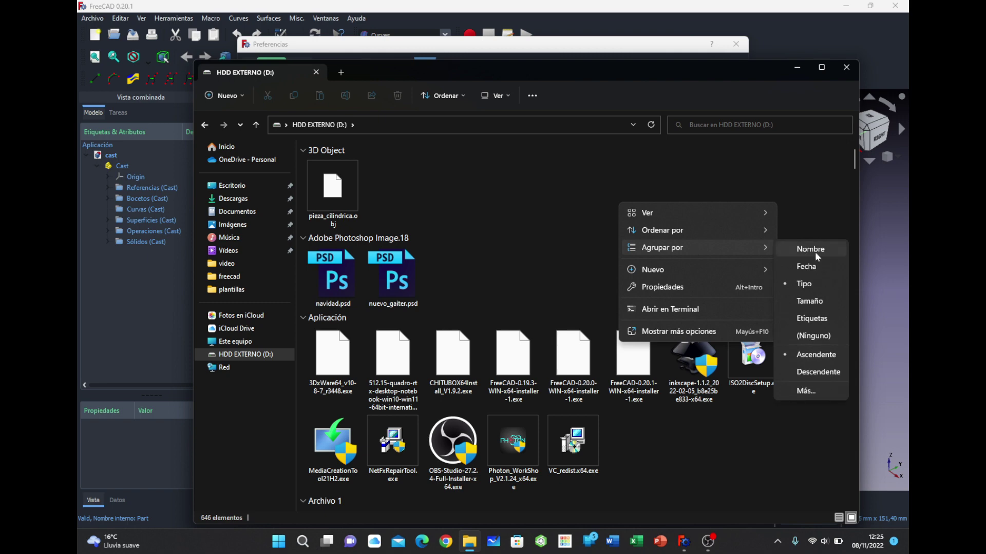
pyautogui.click(816, 255)
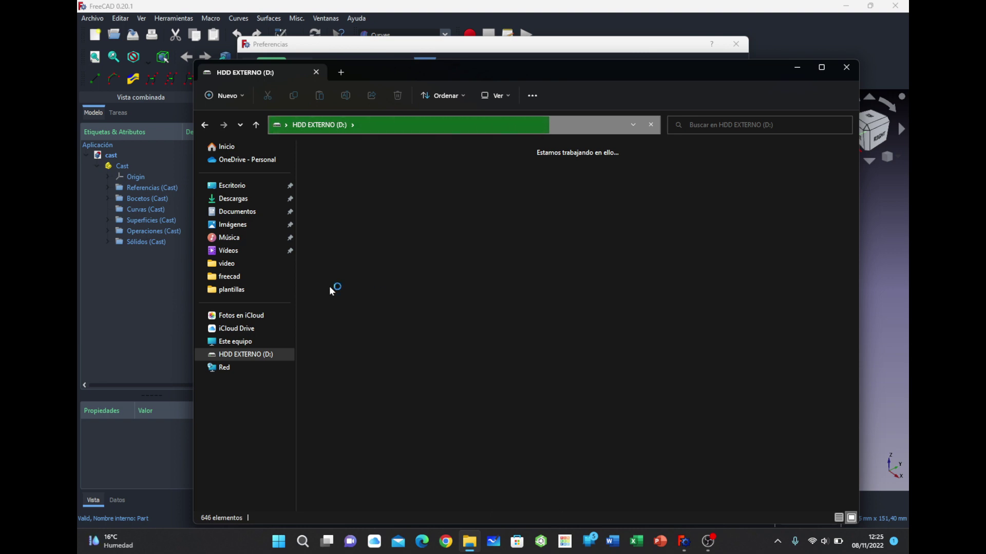
# Return to the HDD EXTERNO (D:) drive via Este equipo and scroll through its contents
pyautogui.click(251, 342)
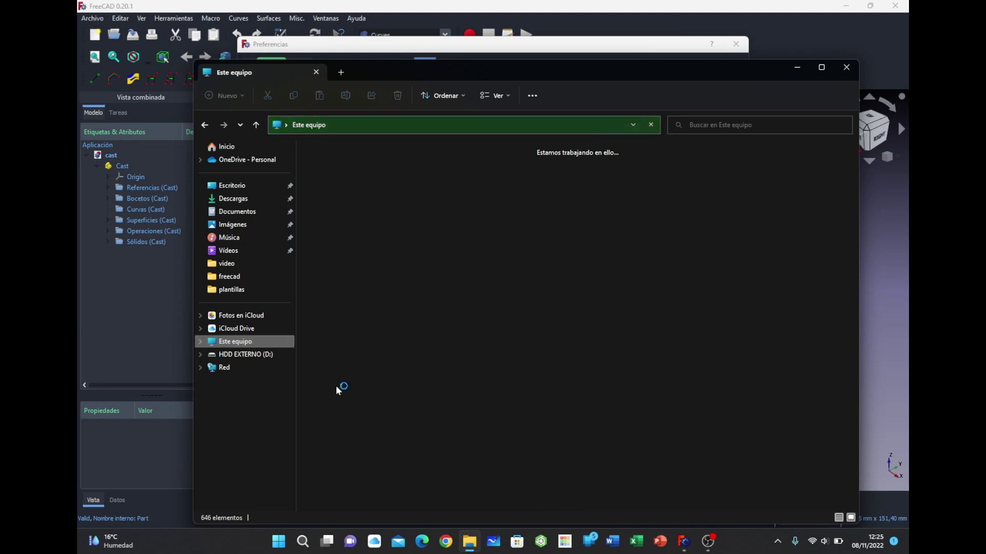
pyautogui.click(262, 359)
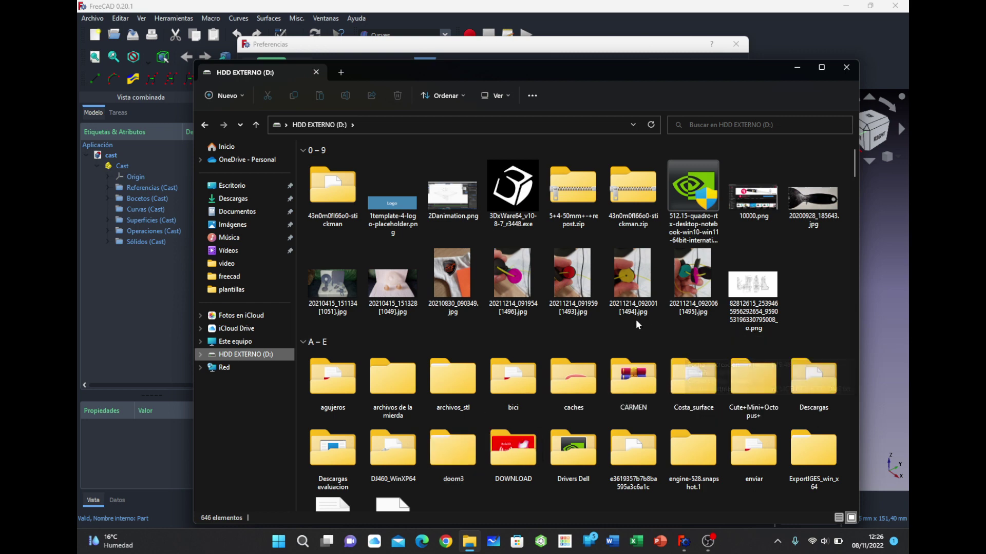
pyautogui.scroll(-10, 615, 321)
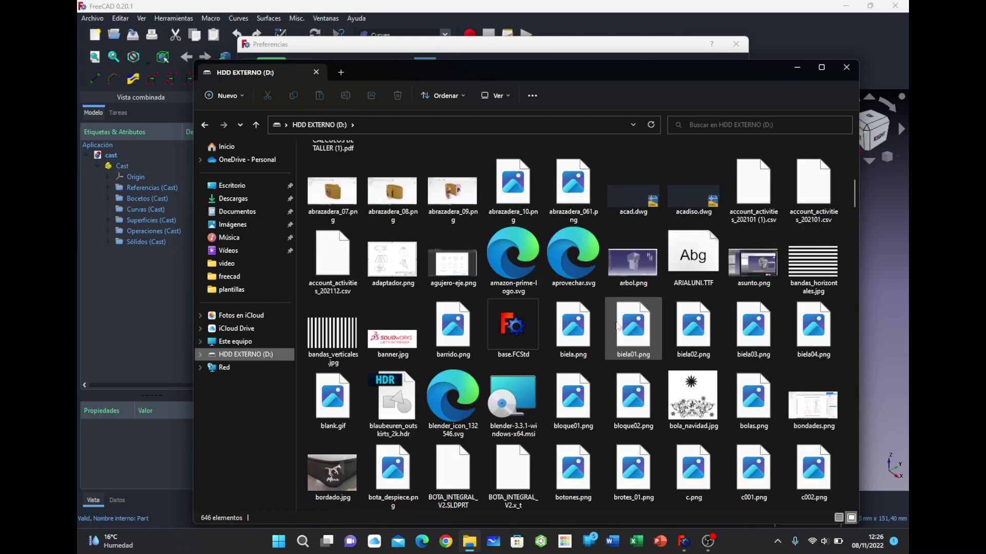
pyautogui.scroll(9, 615, 322)
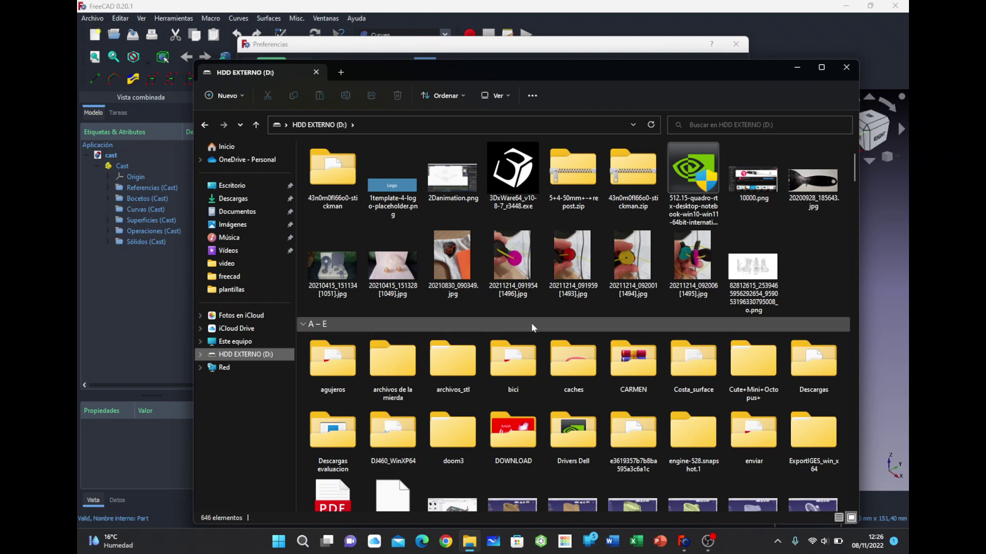
pyautogui.scroll(1, 631, 332)
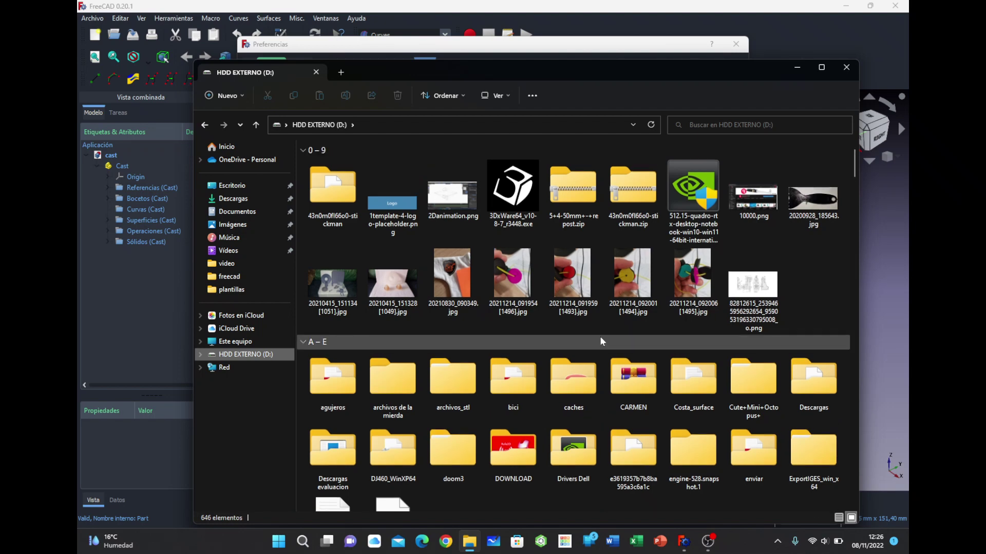
# Set Agrupar por to (Ninguno) so drive D: lists its items in one ungrouped grid
pyautogui.click(510, 95)
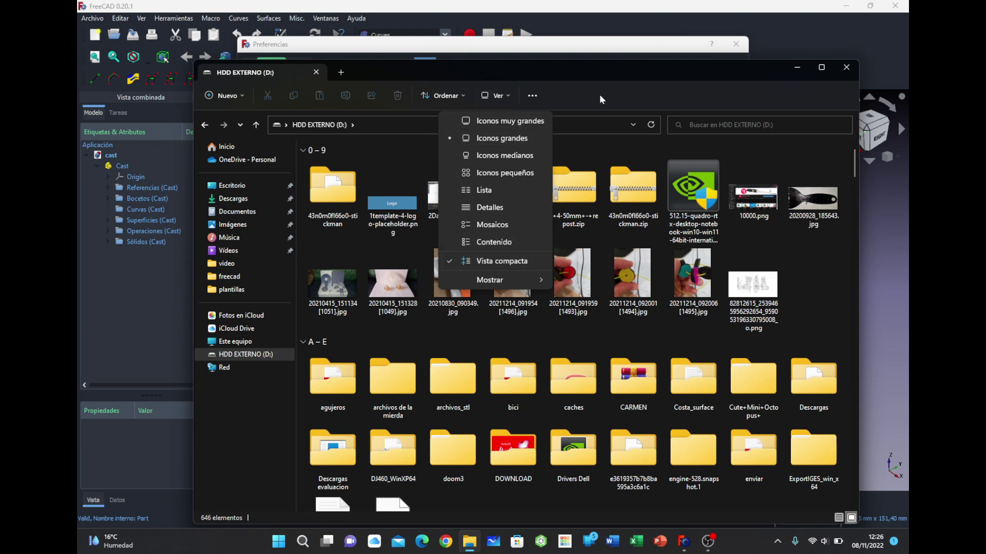
pyautogui.click(559, 97)
pyautogui.click(462, 94)
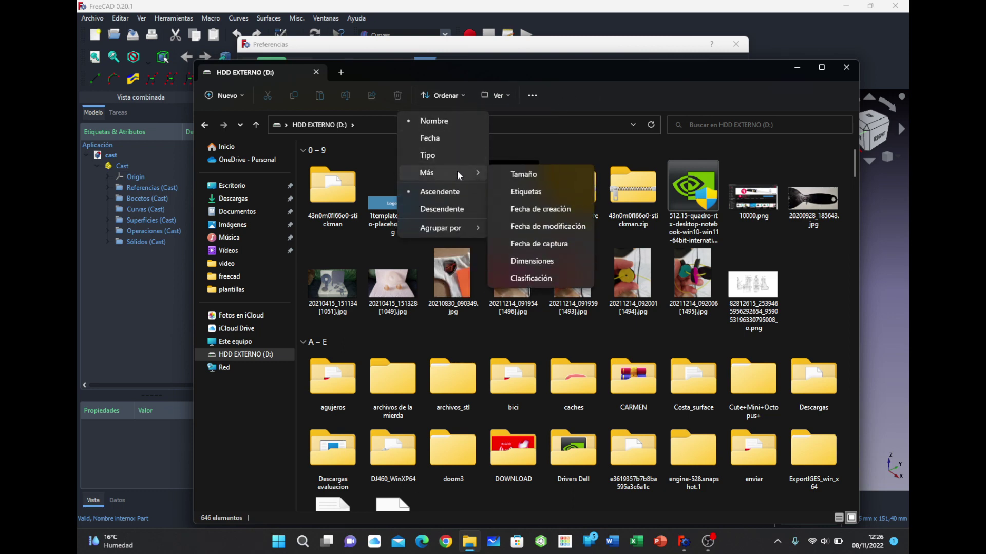
pyautogui.moveTo(443, 228)
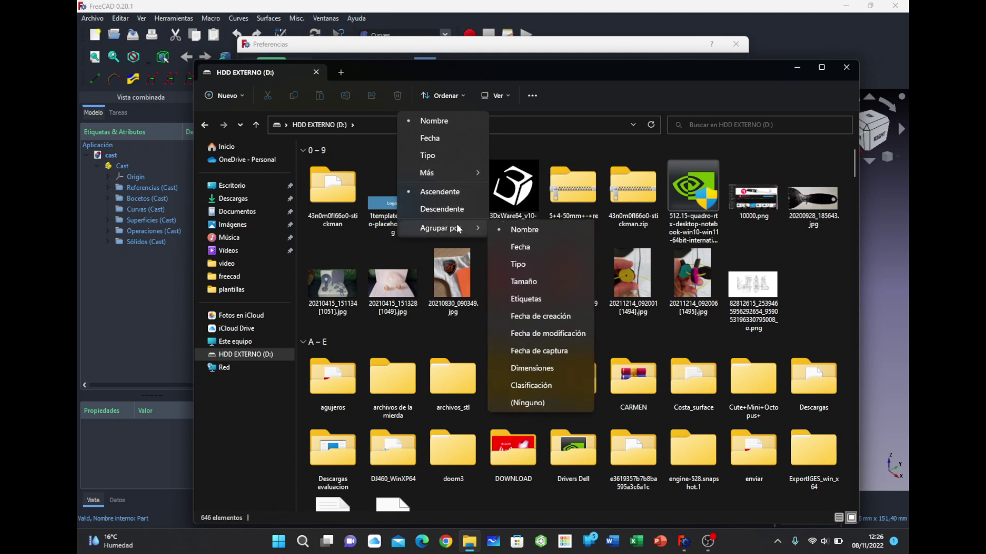
pyautogui.click(528, 403)
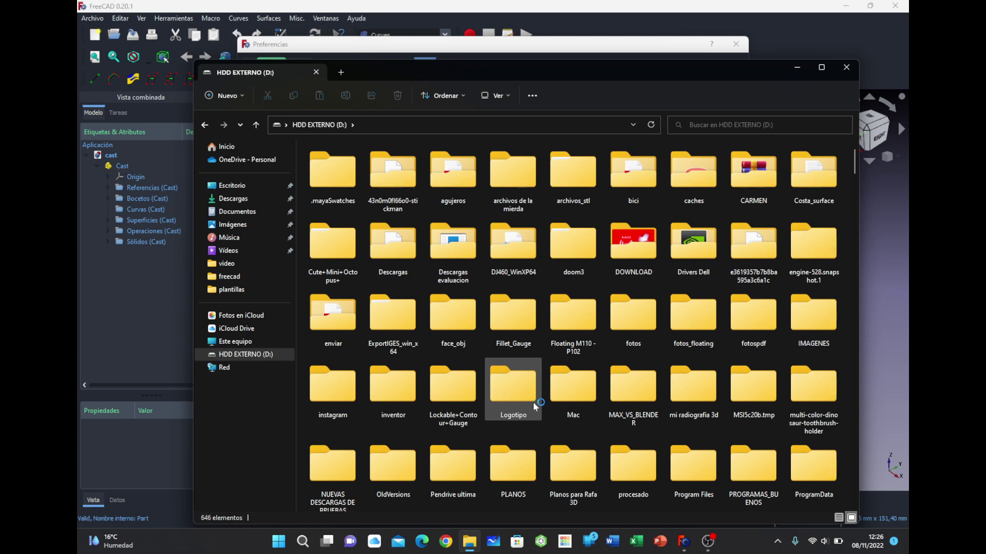
pyautogui.click(465, 101)
pyautogui.moveTo(440, 227)
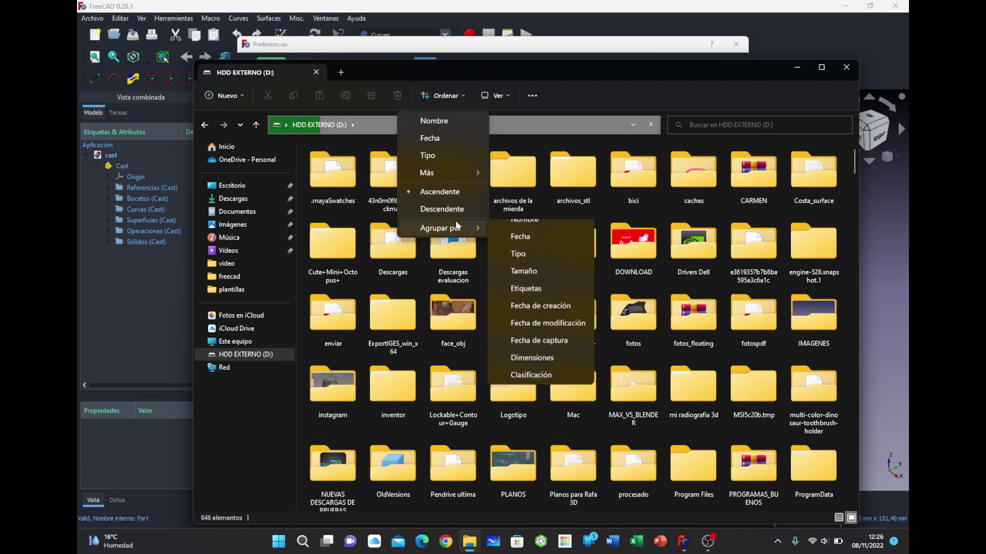
pyautogui.click(723, 92)
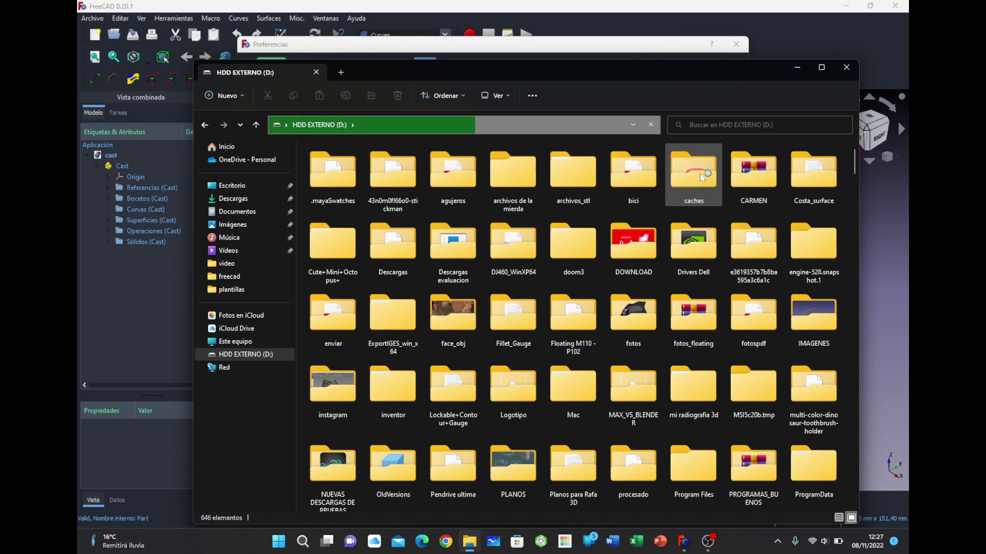
# Open the caches folder on HDD EXTERNO (D:), showing its 66 items with details
pyautogui.doubleClick(702, 177)
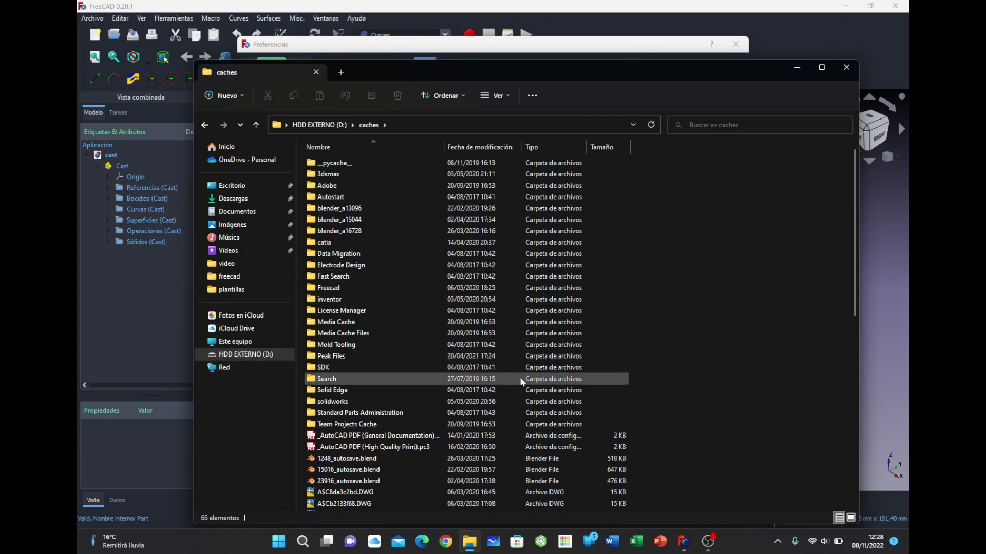
# Browse and briefly select all items in caches, then close that Explorer window
pyautogui.scroll(-5, 392, 301)
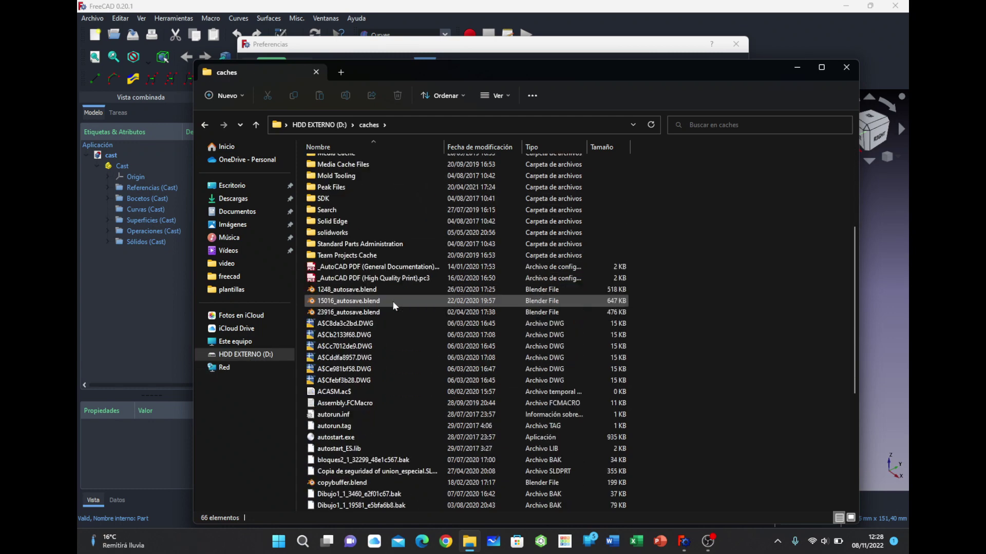
pyautogui.scroll(-7, 392, 301)
pyautogui.scroll(8, 392, 301)
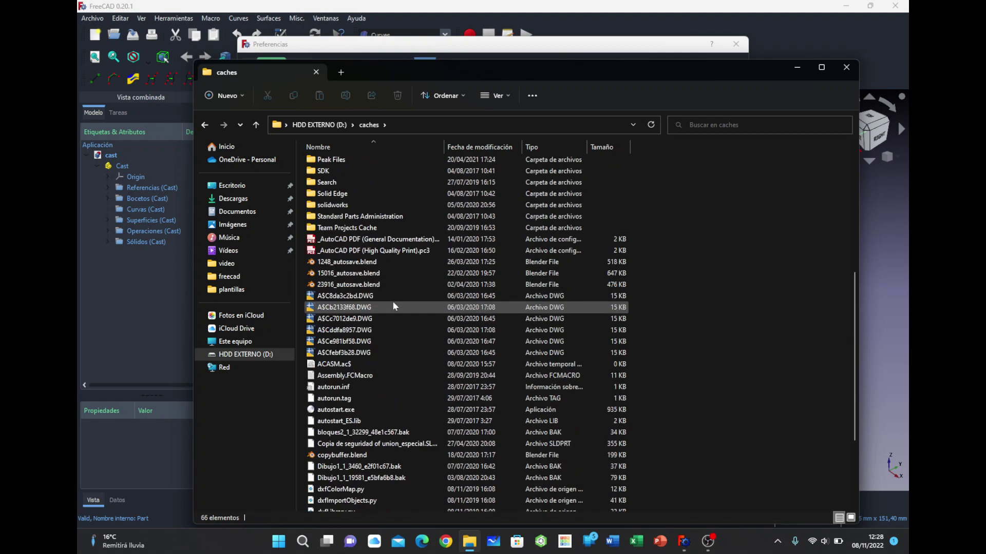
pyautogui.scroll(4, 392, 301)
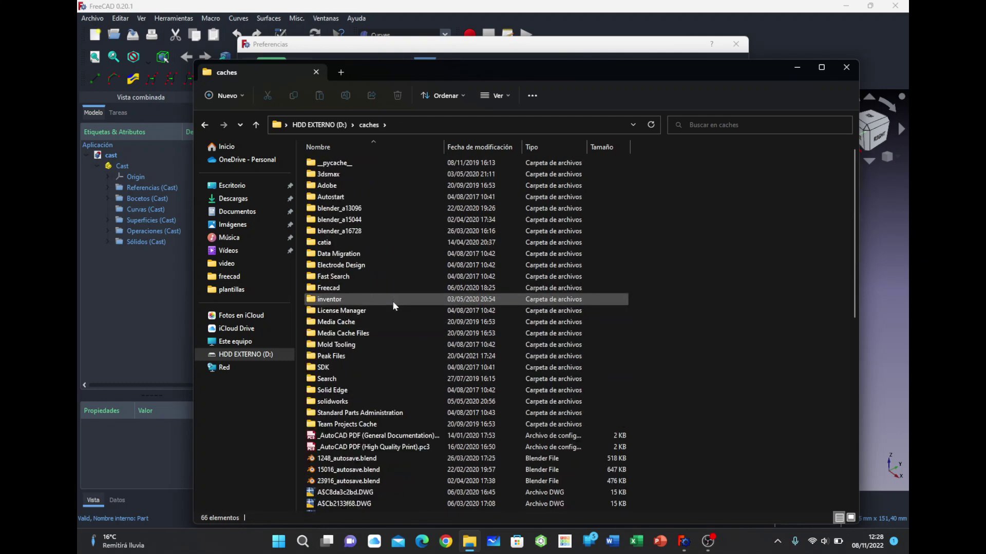
pyautogui.hotkey('ctrl', 'a')
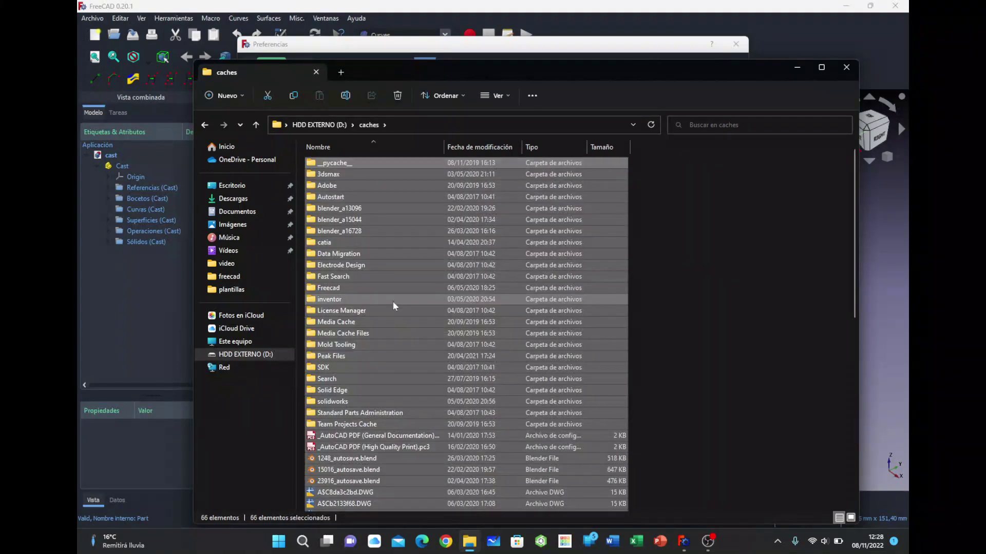
pyautogui.click(741, 257)
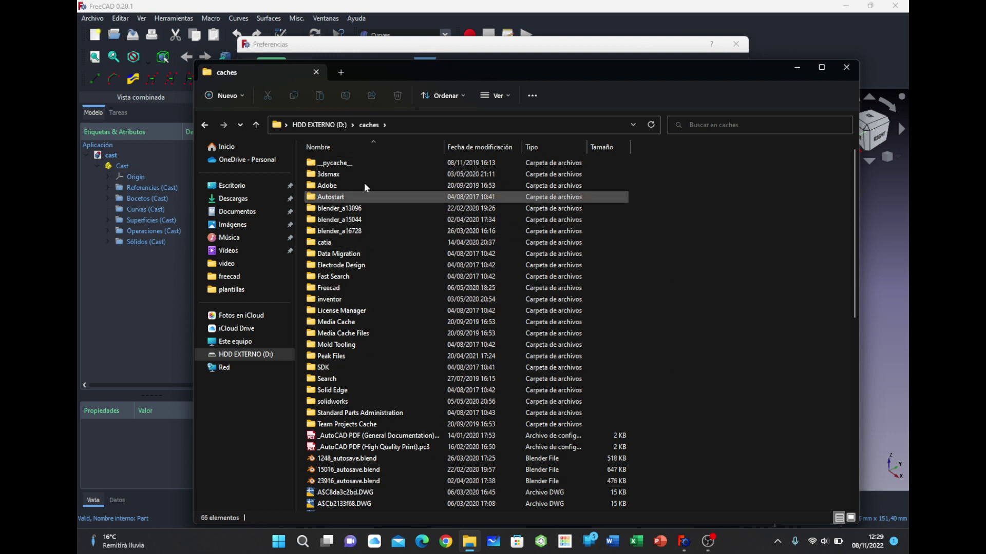
pyautogui.click(845, 68)
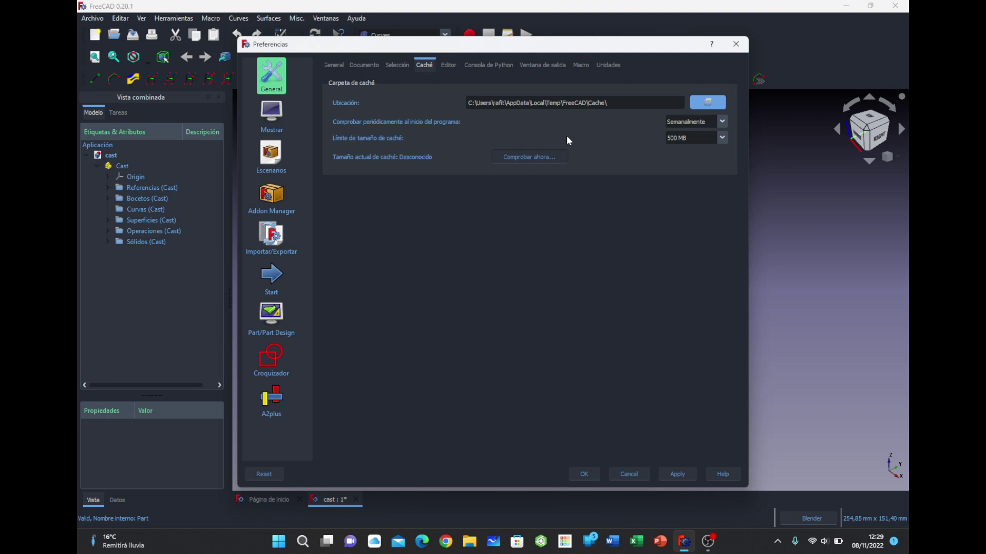
# Reopen the cache location in Explorer and browse the 66 items in D:\caches
pyautogui.click(696, 106)
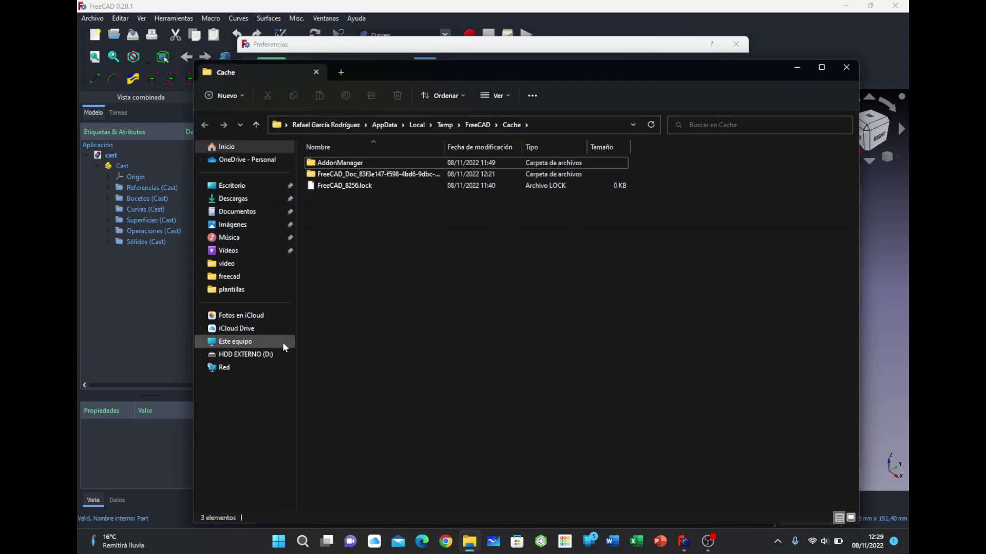
pyautogui.click(258, 354)
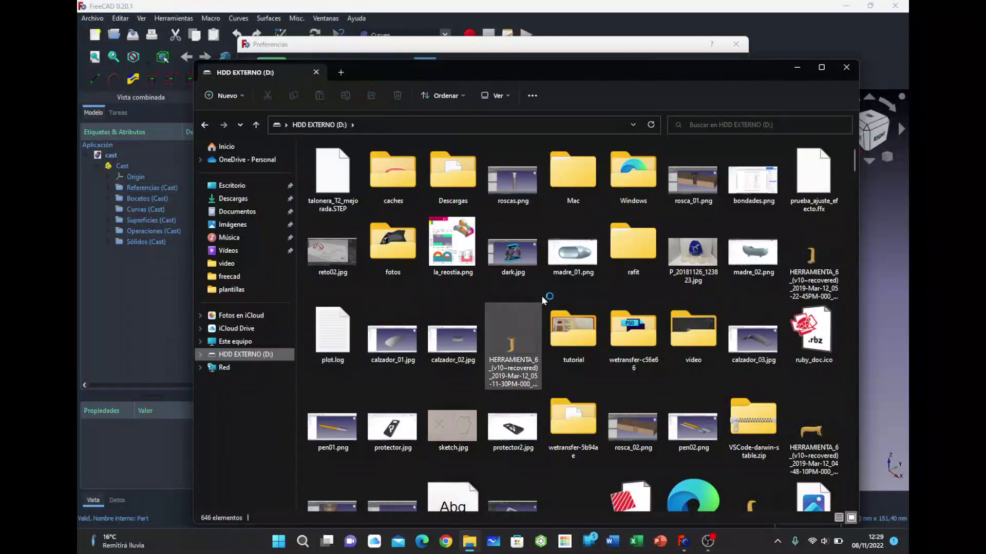
pyautogui.click(403, 187)
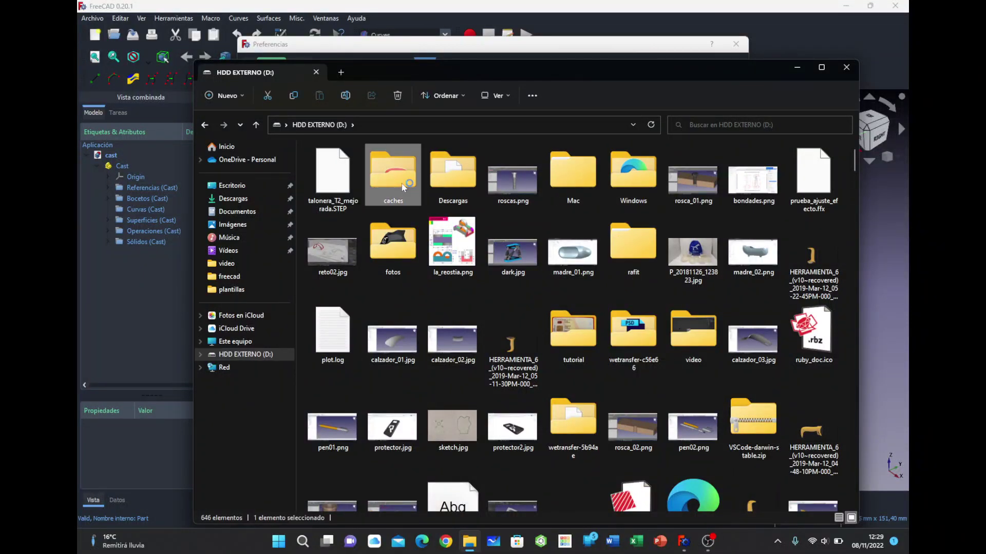
pyautogui.doubleClick(403, 186)
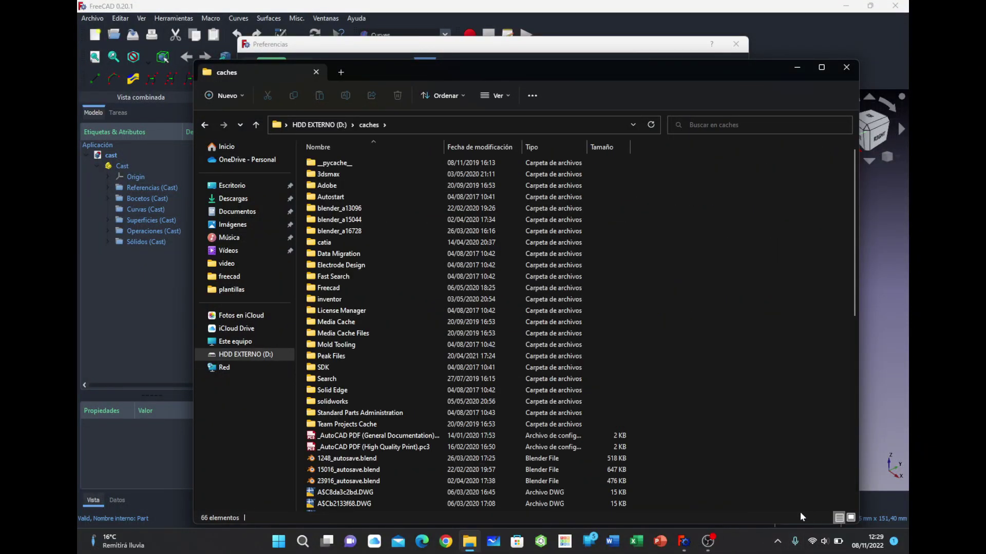
pyautogui.moveTo(654, 77); pyautogui.dragTo(639, 41)
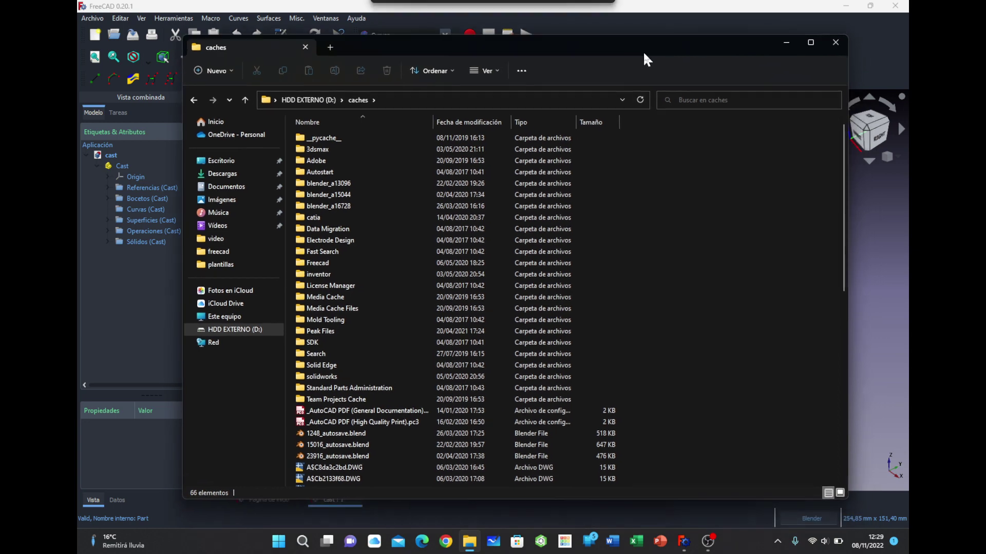
pyautogui.scroll(-5, 700, 367)
pyautogui.scroll(-5, 701, 367)
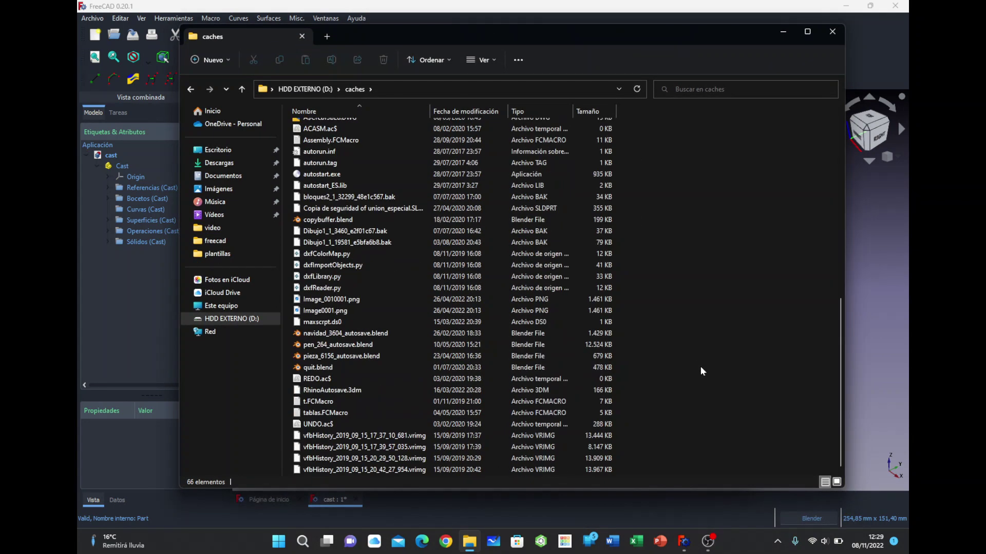
pyautogui.scroll(3, 701, 368)
pyautogui.scroll(8, 700, 368)
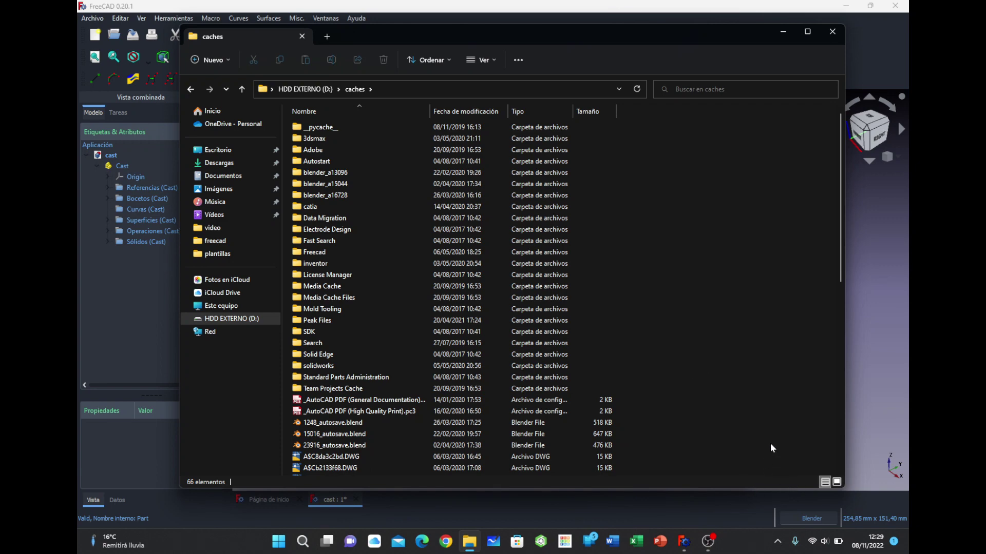
# Close Explorer and keep the Ubicación path and weekly Comprobar periódicamente check unchanged
pyautogui.click(832, 34)
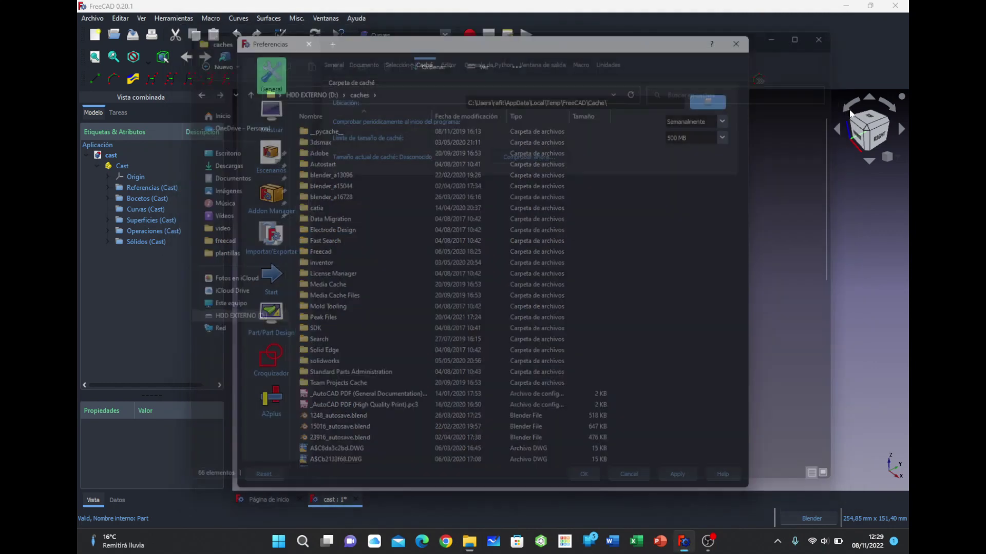
pyautogui.click(622, 103)
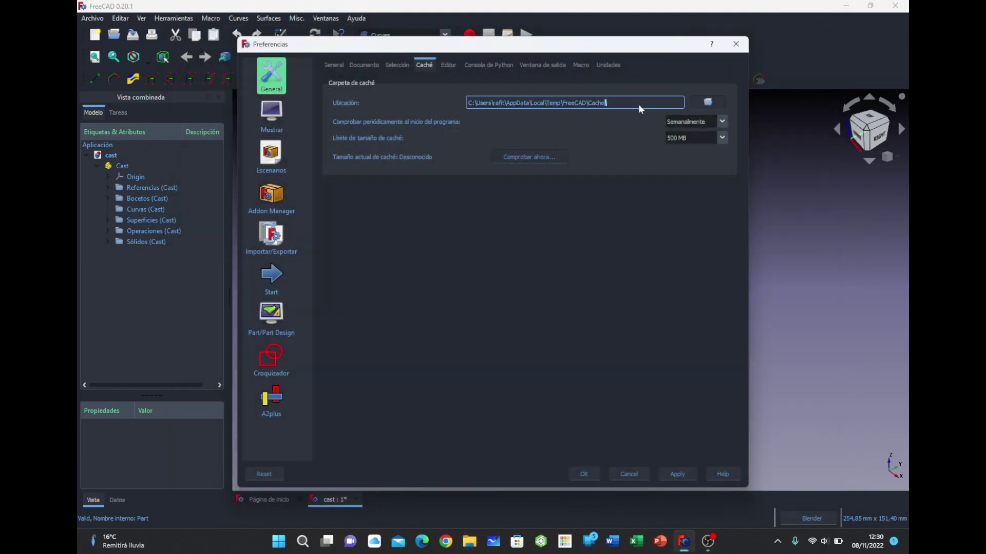
pyautogui.click(722, 122)
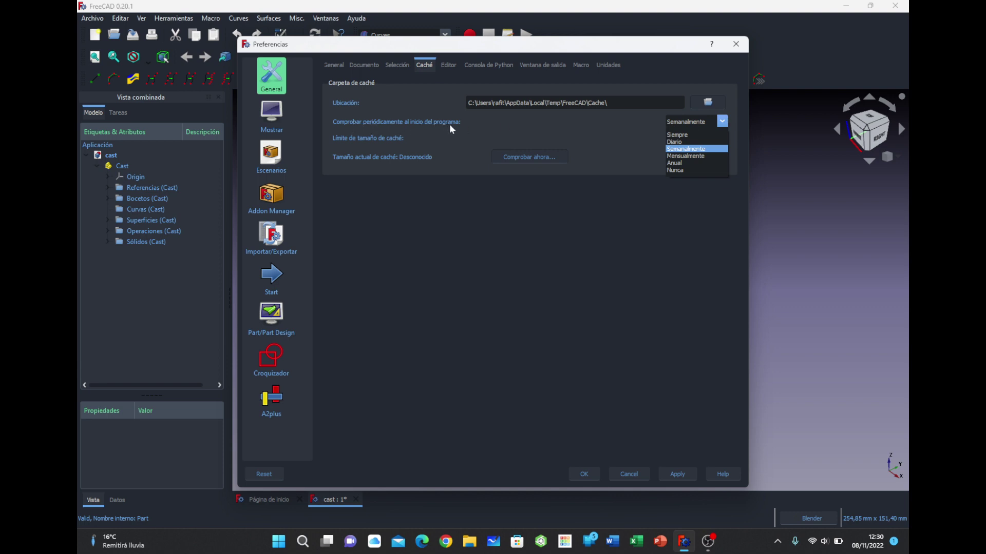
pyautogui.click(528, 122)
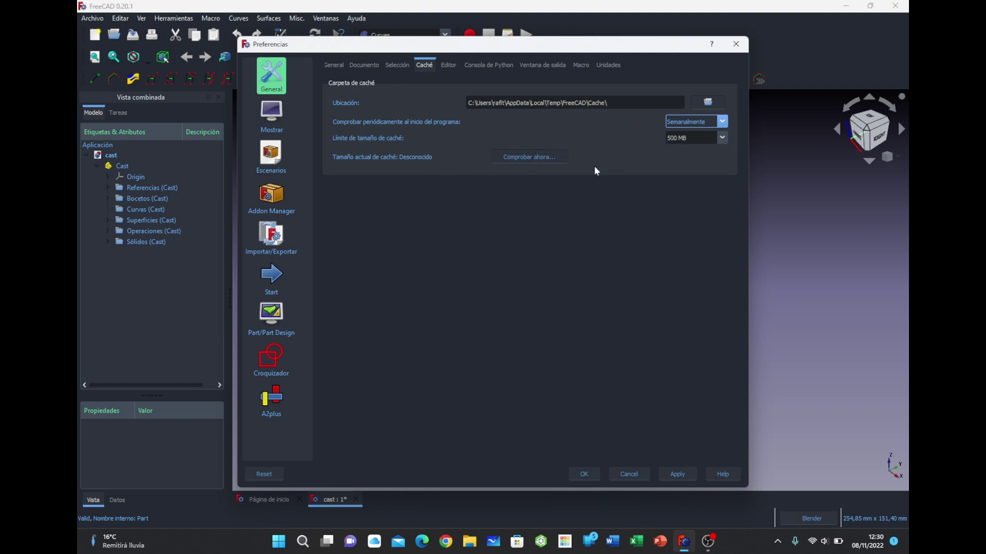
# Briefly reopen and close the cache folder, then switch to the Editor preferences page
pyautogui.click(708, 102)
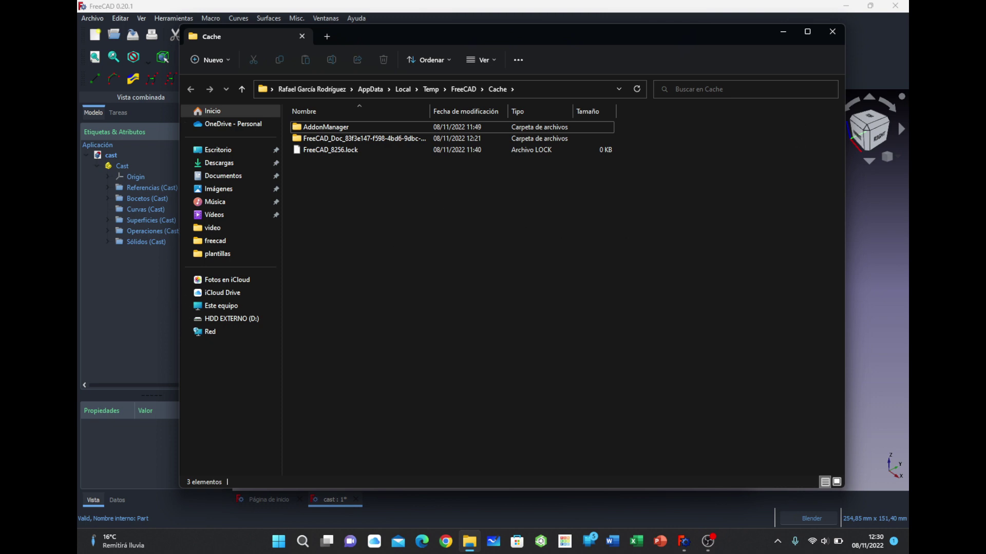
pyautogui.click(833, 35)
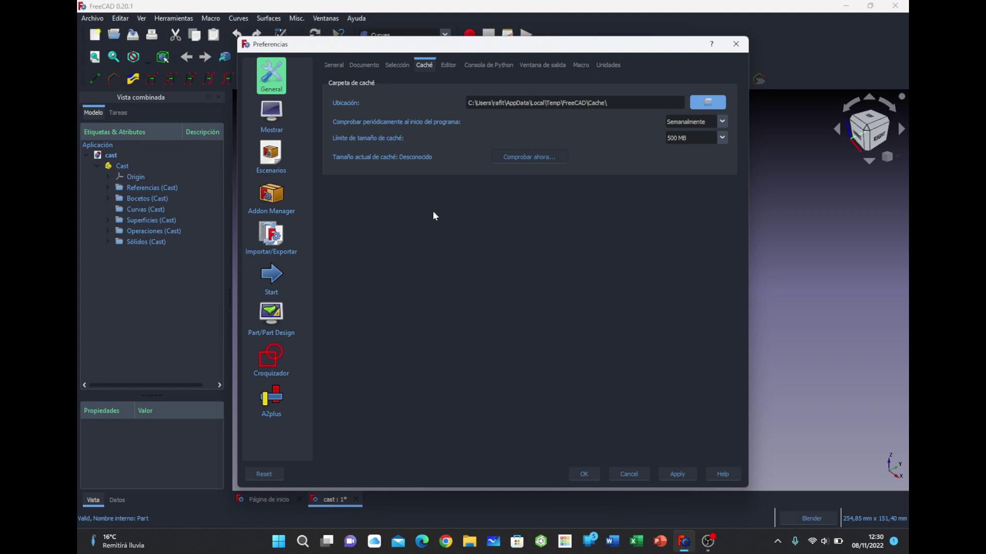
pyautogui.click(597, 106)
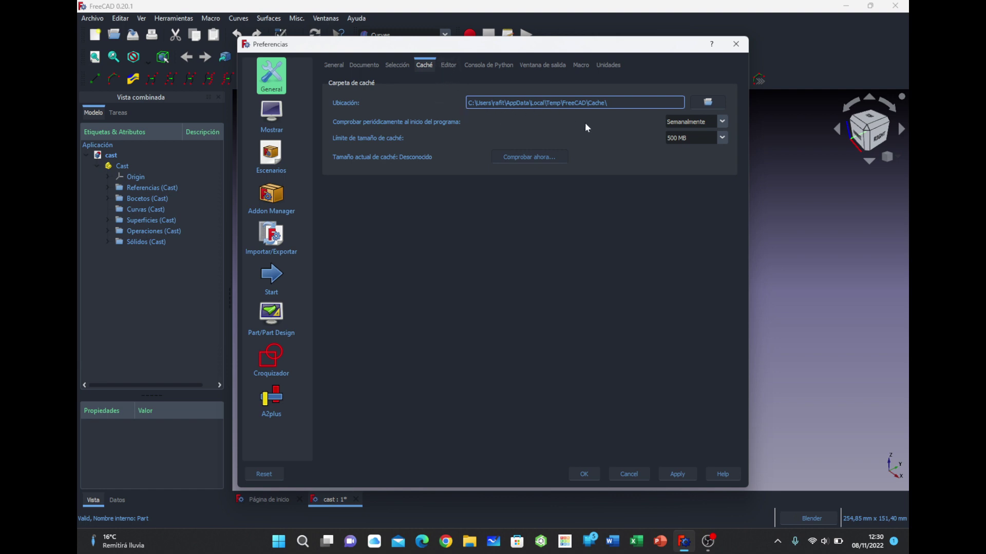
pyautogui.click(449, 66)
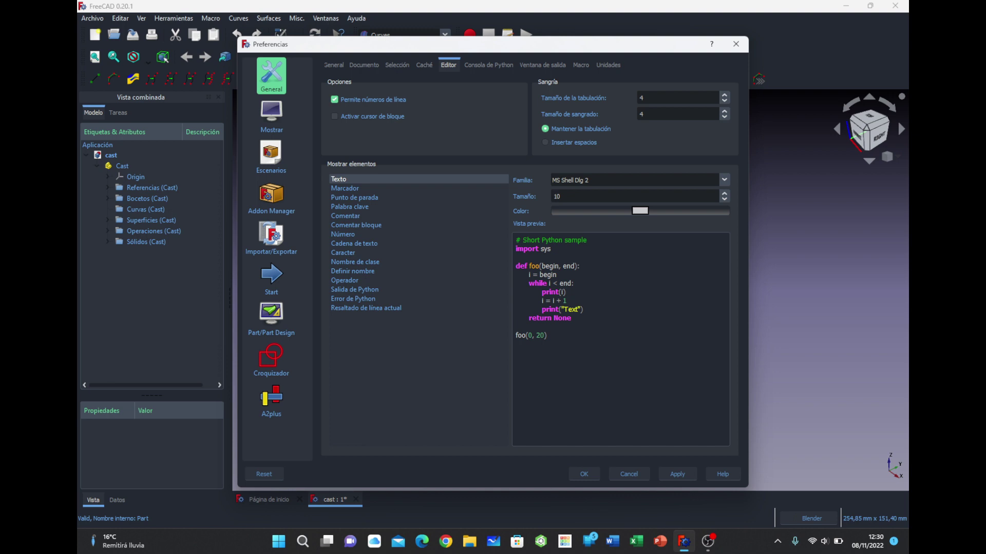
# Select words in the code preview and review Marcador, Punto de parada and Palabra clave colours
pyautogui.doubleClick(539, 318)
pyautogui.doubleClick(550, 309)
pyautogui.hotkey('ctrl', 'End')
pyautogui.click(343, 191)
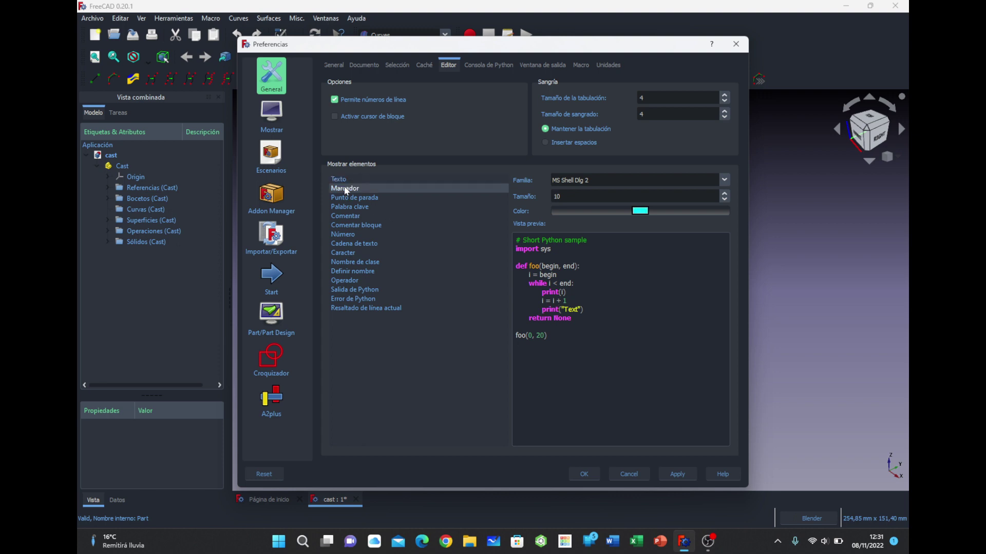
pyautogui.click(345, 199)
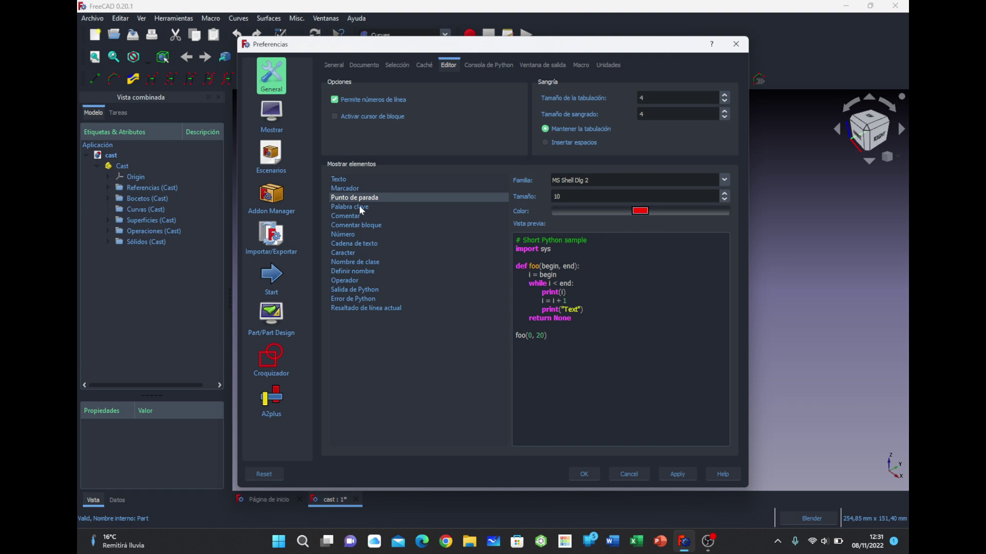
pyautogui.click(359, 206)
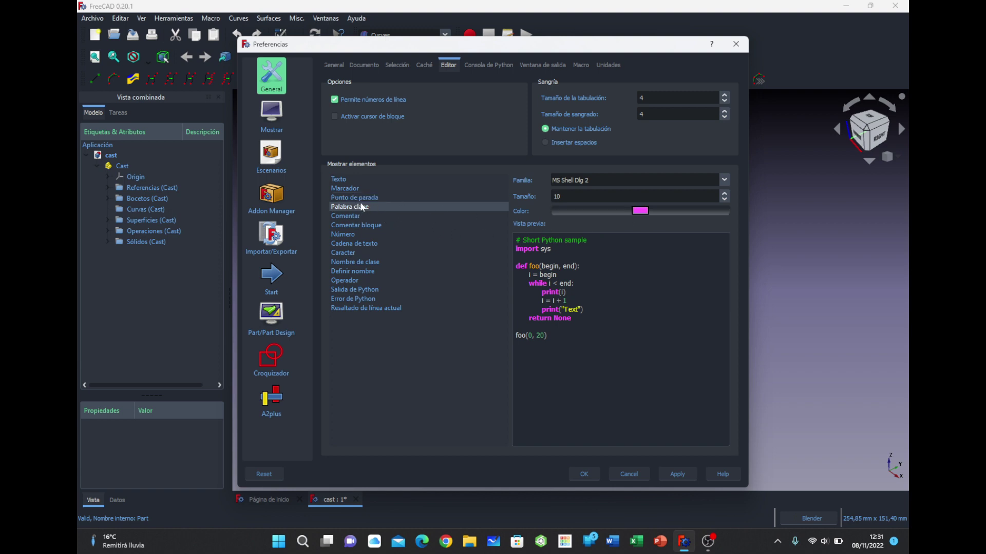
pyautogui.click(637, 211)
# Review the Texto, Comentar, Comentar bloque, Número and Cadena de texto syntax colours
pyautogui.doubleClick(570, 309)
pyautogui.click(340, 179)
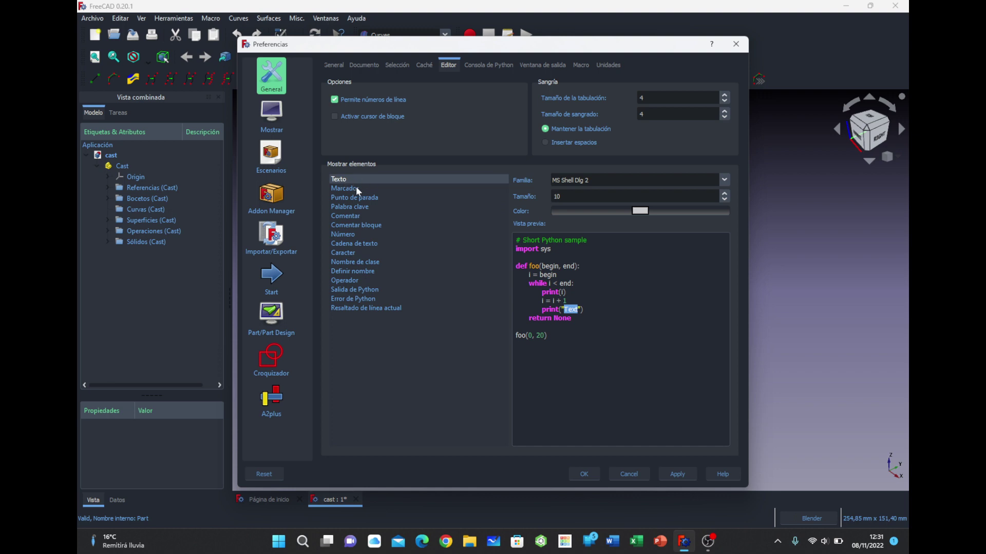
pyautogui.click(356, 188)
pyautogui.click(357, 198)
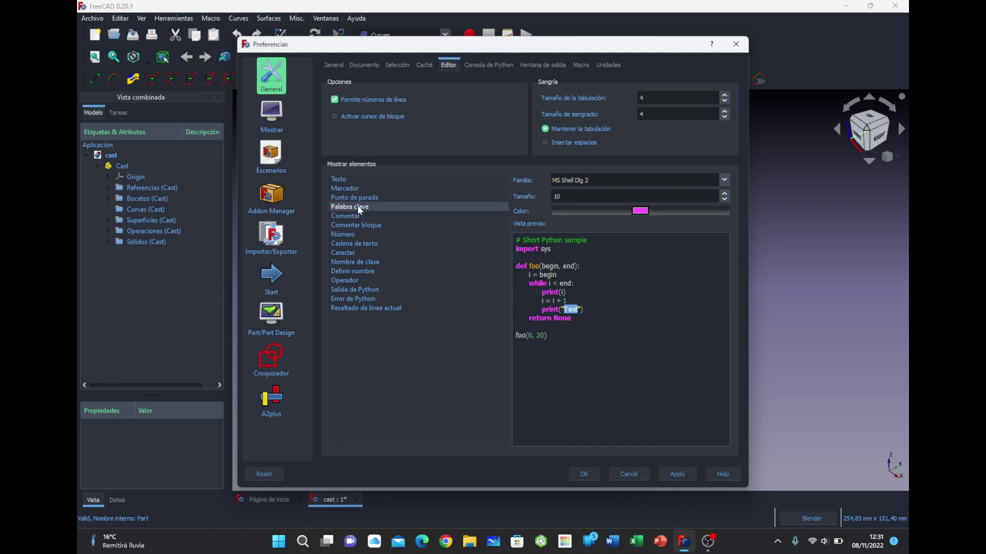
pyautogui.click(358, 215)
pyautogui.click(359, 226)
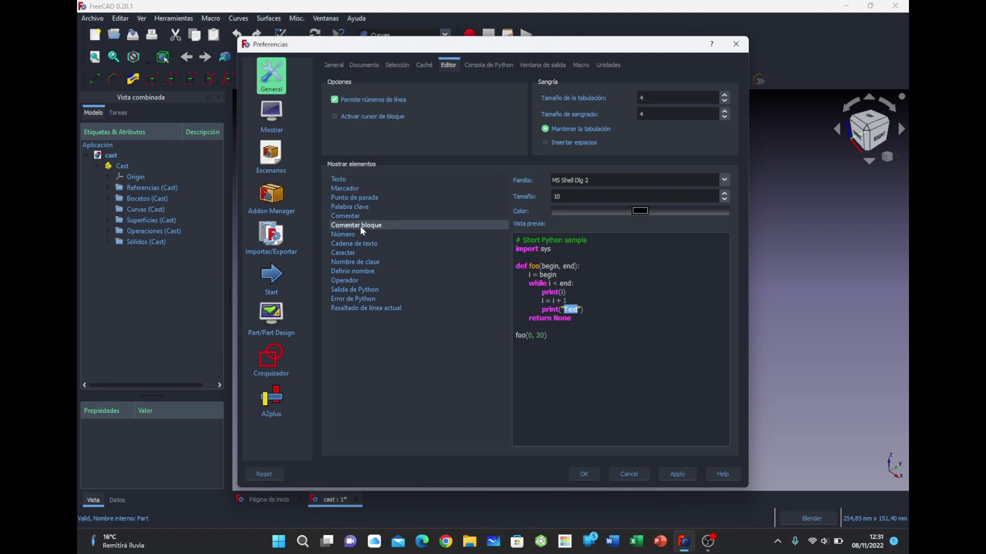
pyautogui.click(356, 234)
pyautogui.click(359, 244)
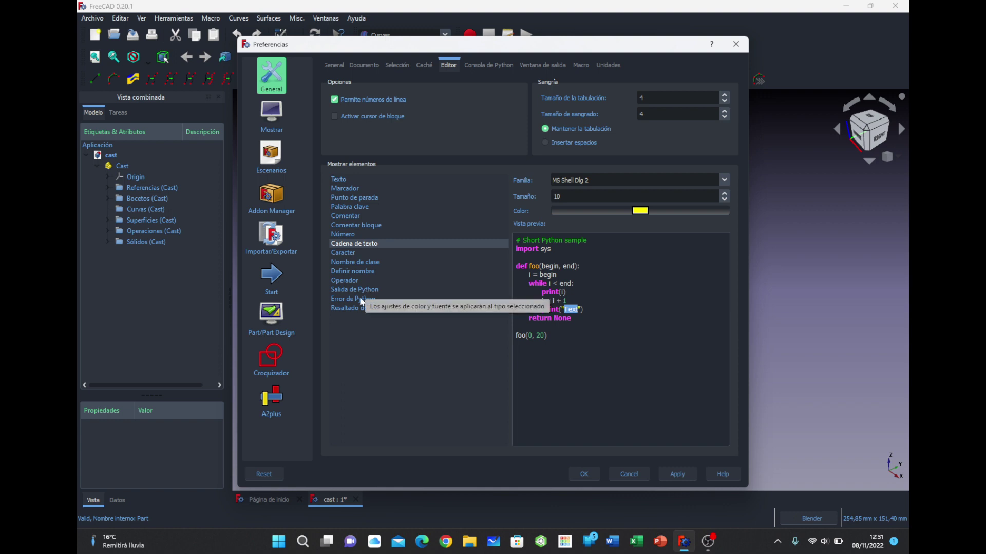
pyautogui.click(556, 275)
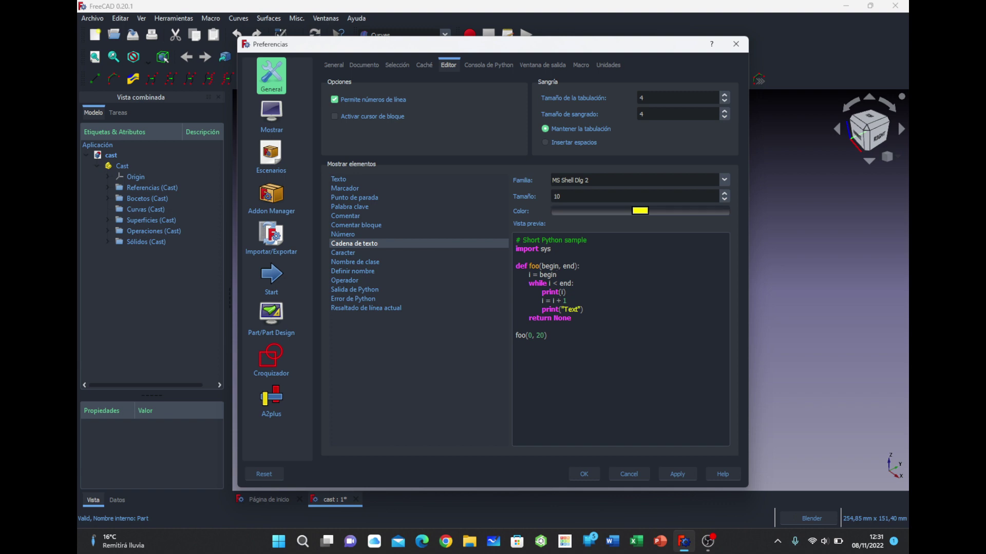
# Check Nombre de clase and Definir nombre colours, then view Consola de Python and Ventana de salida pages
pyautogui.click(348, 254)
pyautogui.click(360, 273)
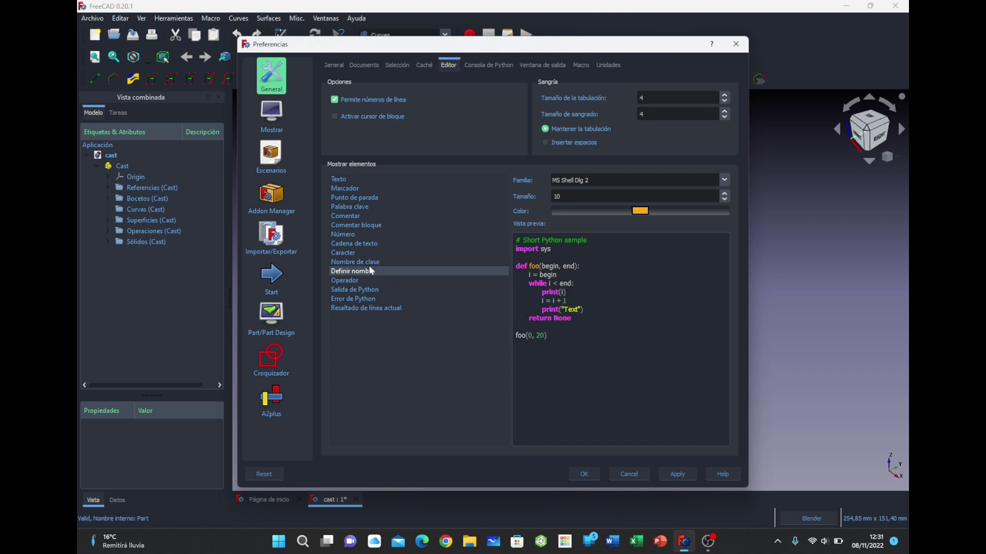
pyautogui.moveTo(547, 336); pyautogui.dragTo(515, 240)
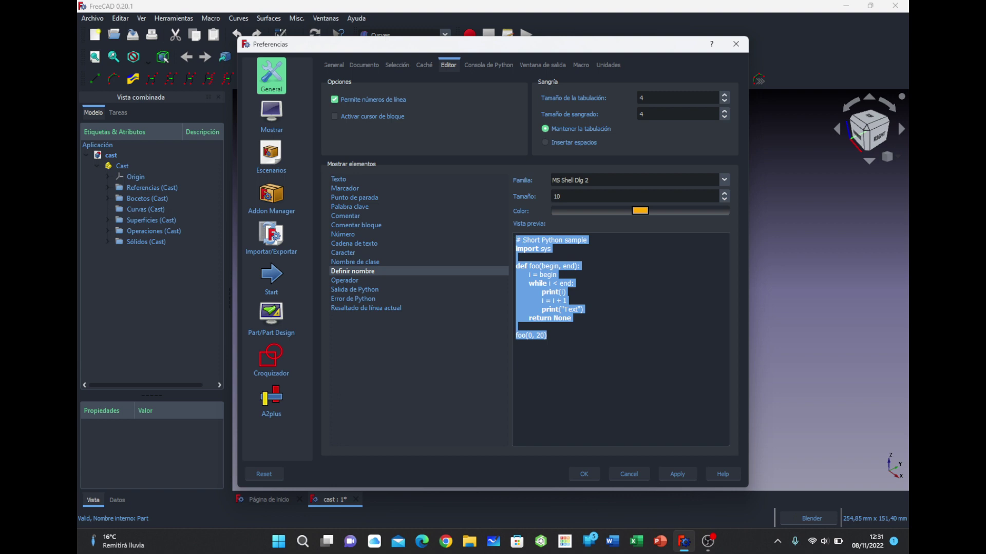
pyautogui.click(515, 240)
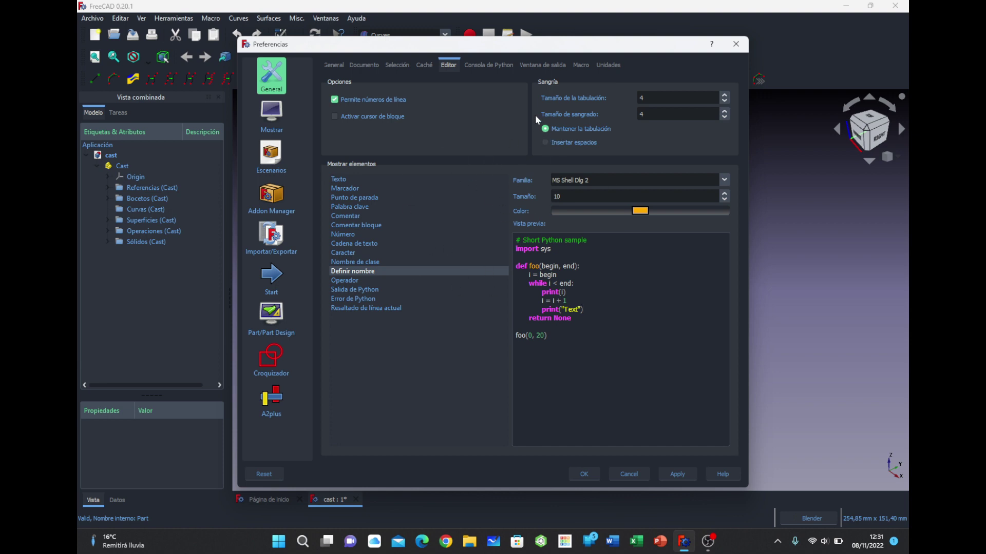
pyautogui.click(492, 68)
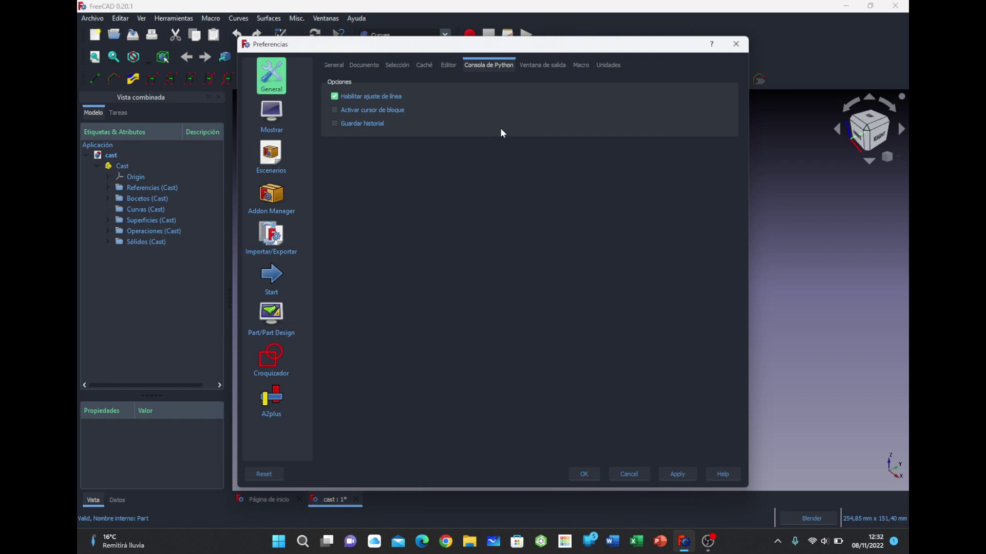
pyautogui.click(553, 66)
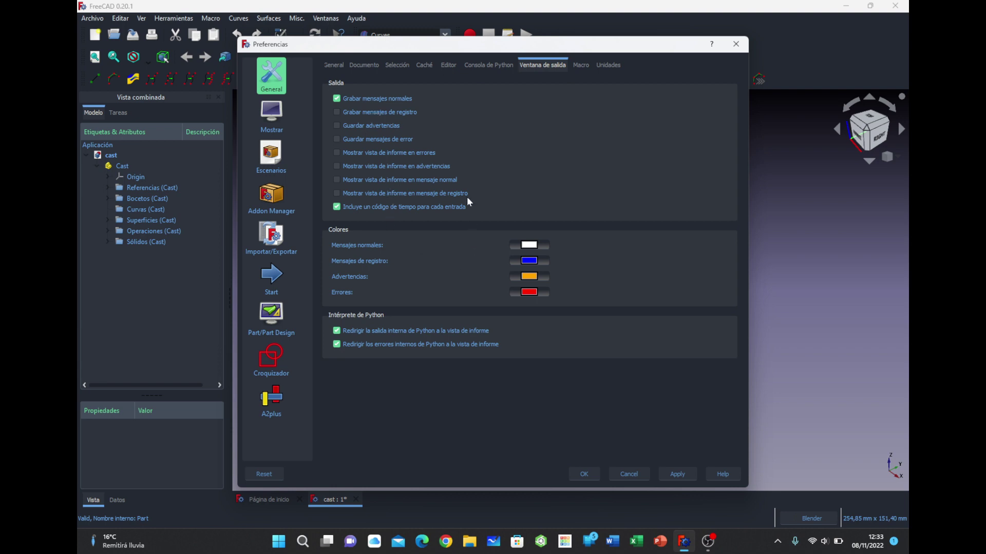
# Stop logging normal messages and timestamps in the output window, and apply the change
pyautogui.click(390, 97)
pyautogui.click(380, 206)
pyautogui.click(677, 475)
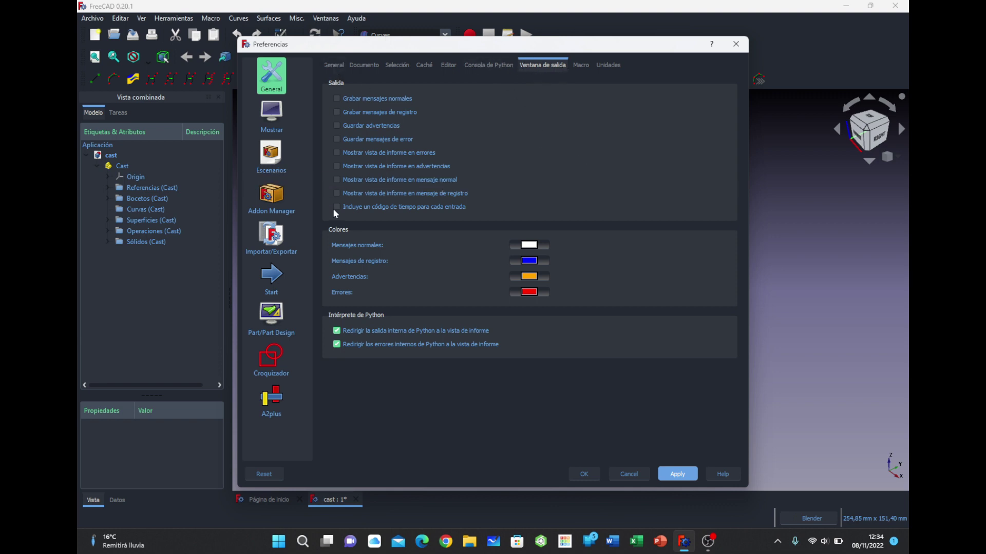
pyautogui.click(578, 69)
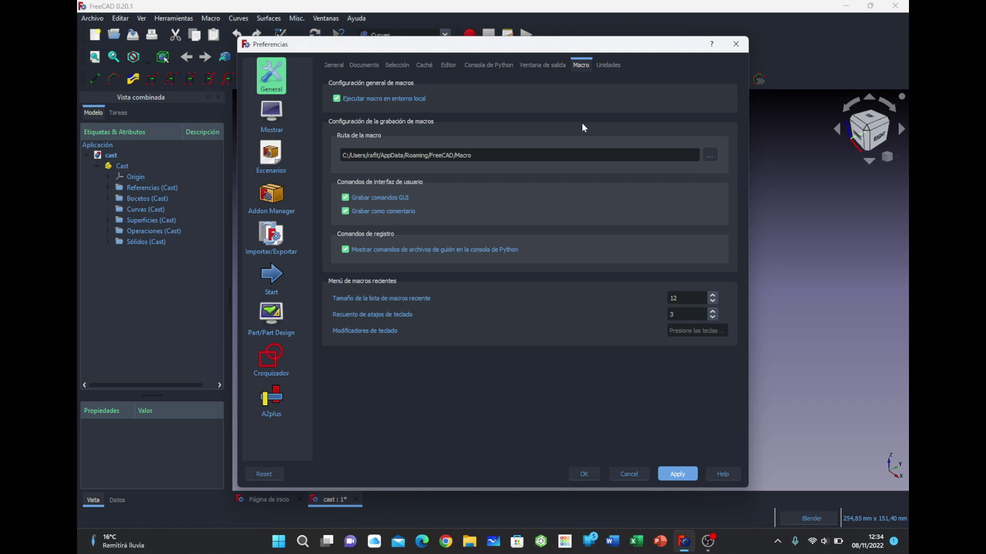
pyautogui.moveTo(471, 155); pyautogui.dragTo(332, 153)
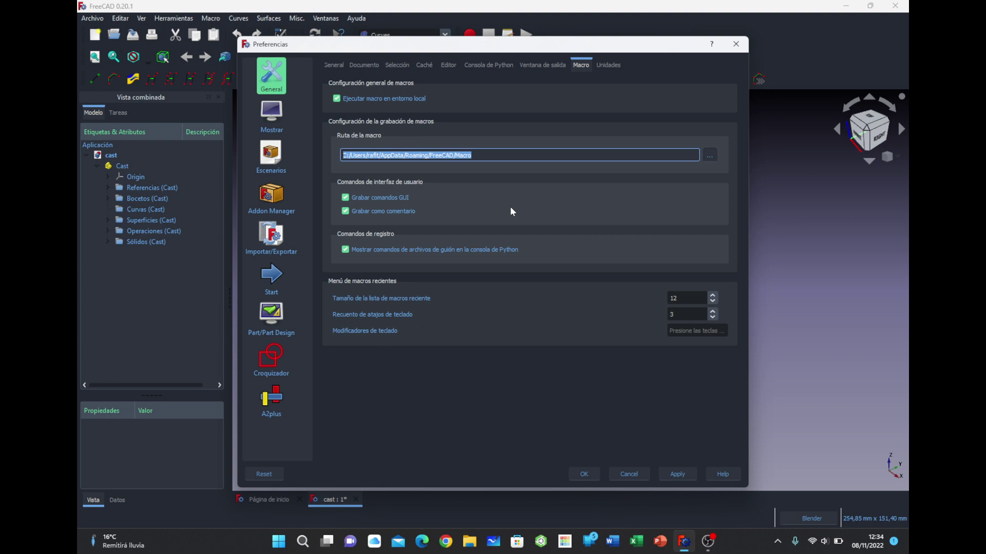
pyautogui.click(714, 154)
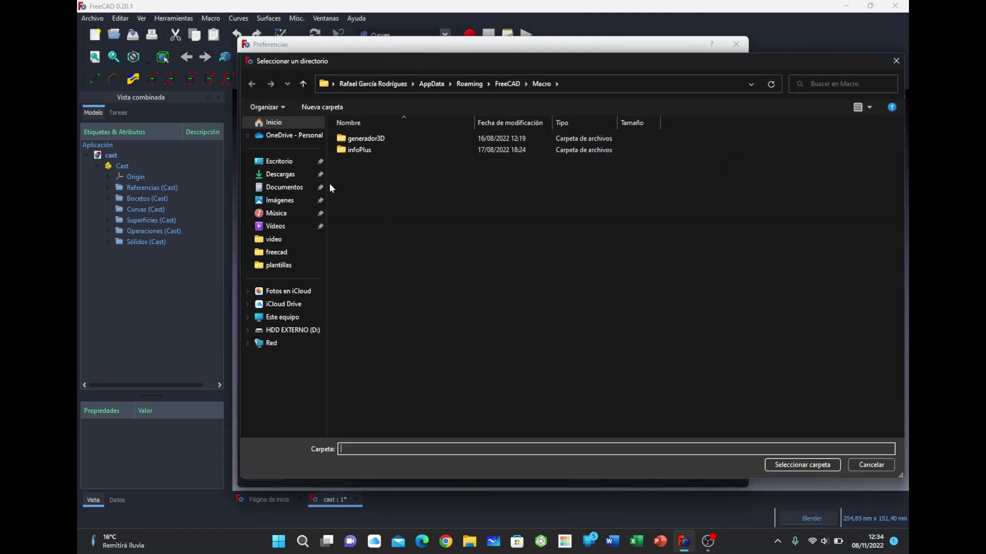
pyautogui.click(306, 330)
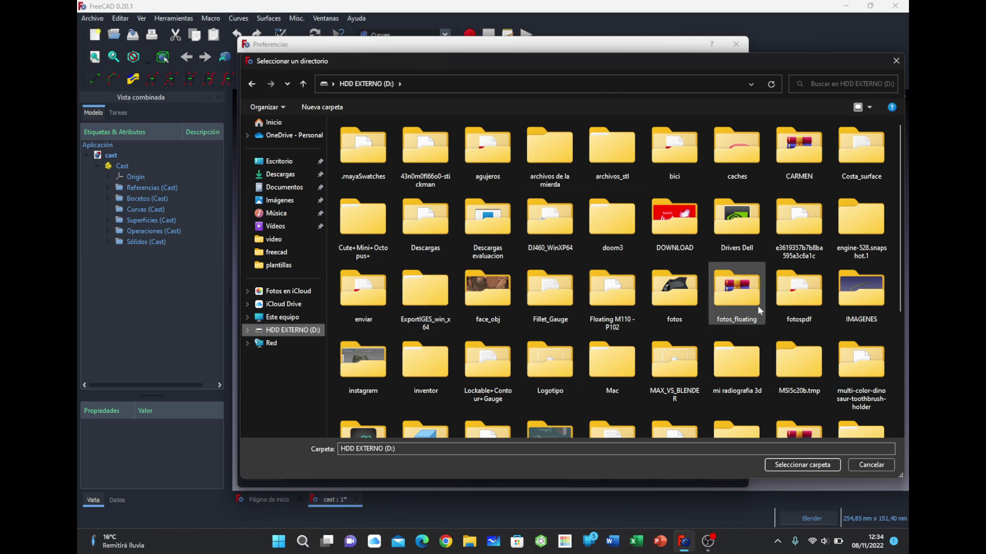
pyautogui.scroll(-3, 748, 313)
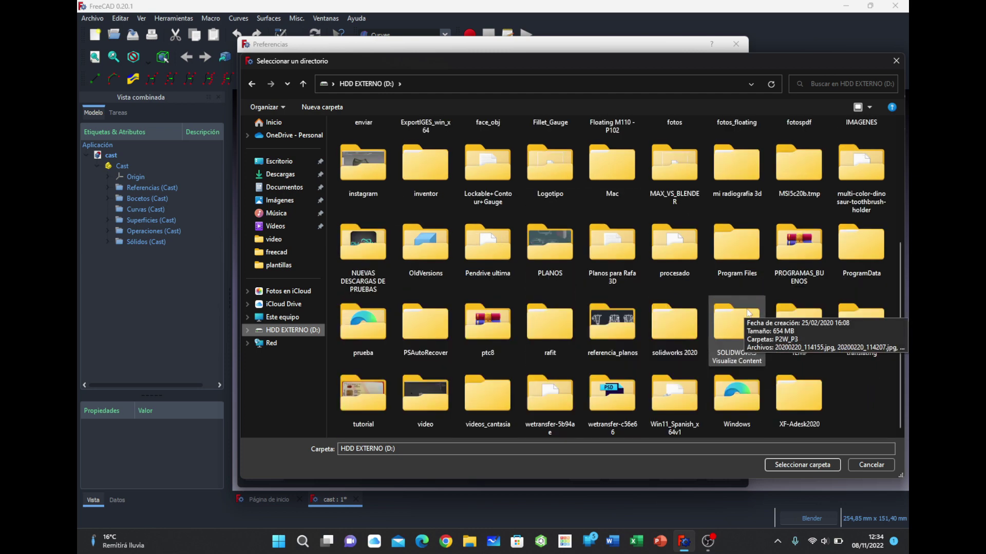
pyautogui.doubleClick(737, 394)
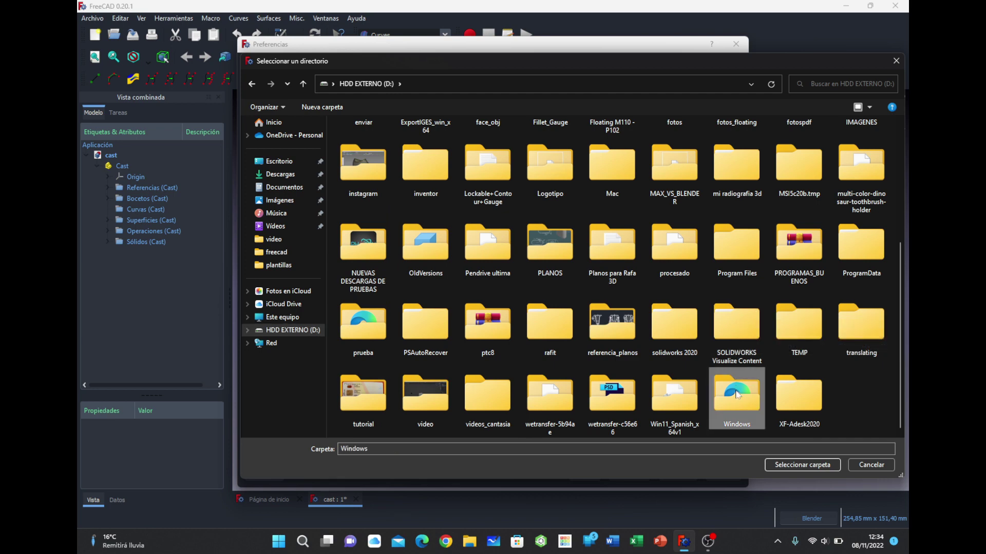
pyautogui.doubleClick(364, 152)
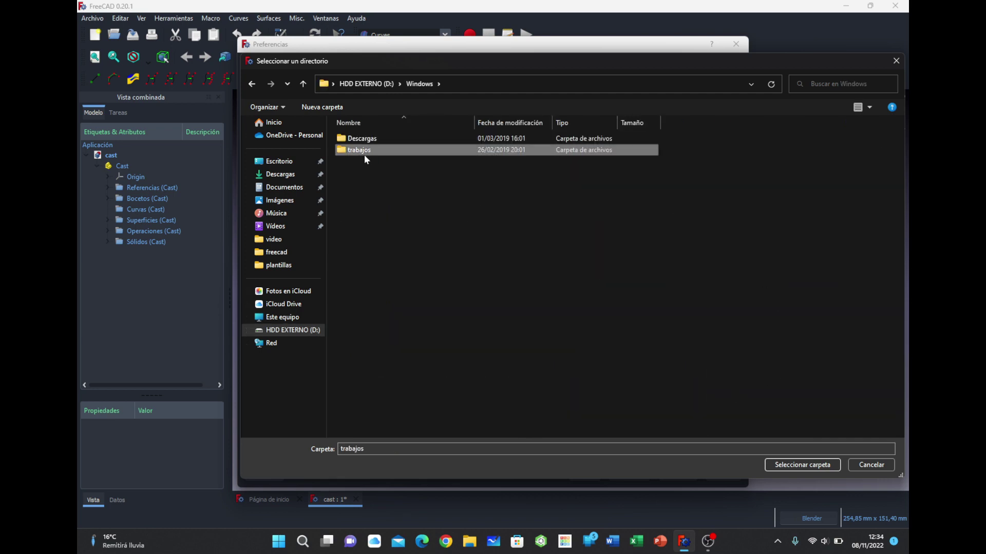
pyautogui.doubleClick(384, 208)
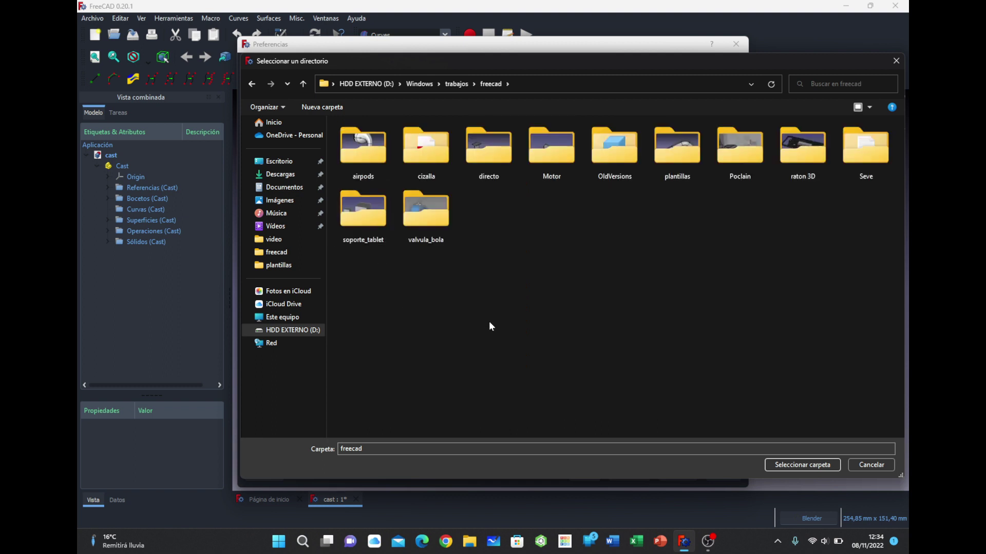
pyautogui.doubleClick(688, 152)
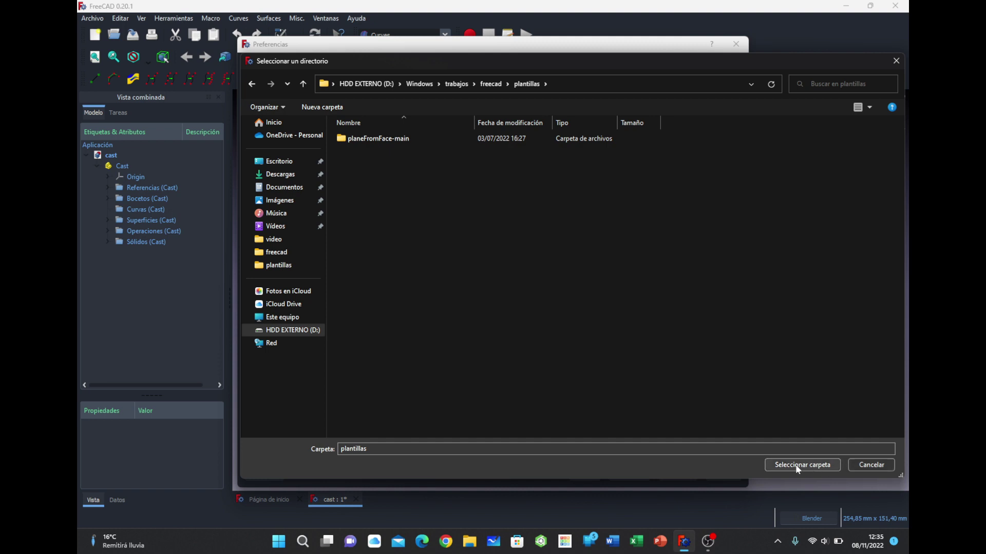
pyautogui.click(866, 467)
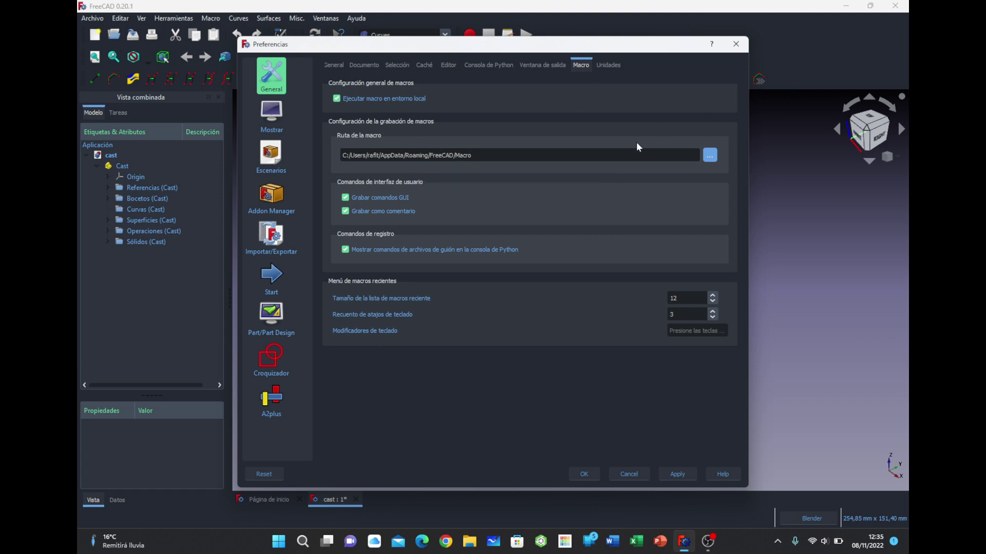
# Select the macro path, then view the Unidades page (Estándar units, 2 decimals)
pyautogui.tripleClick(480, 155)
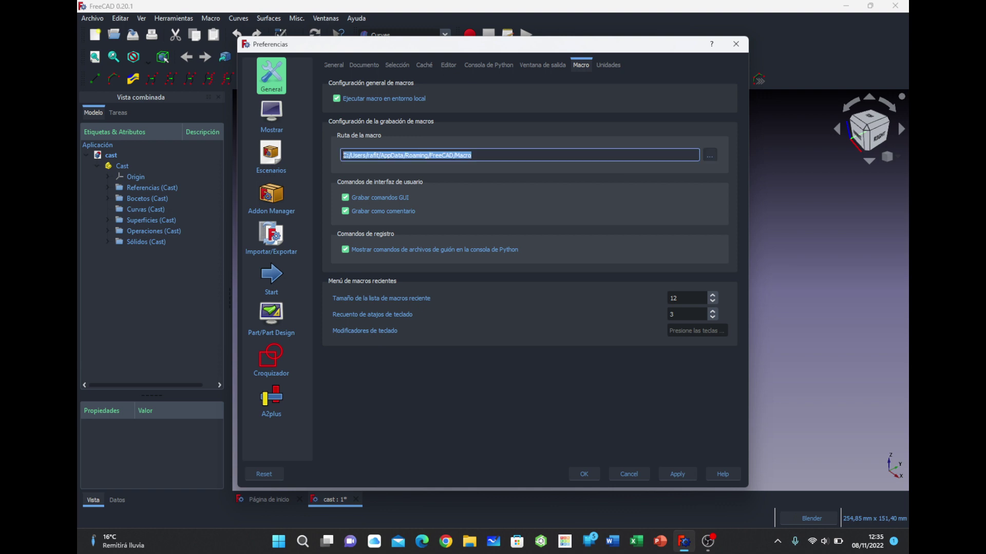
pyautogui.press('Left')
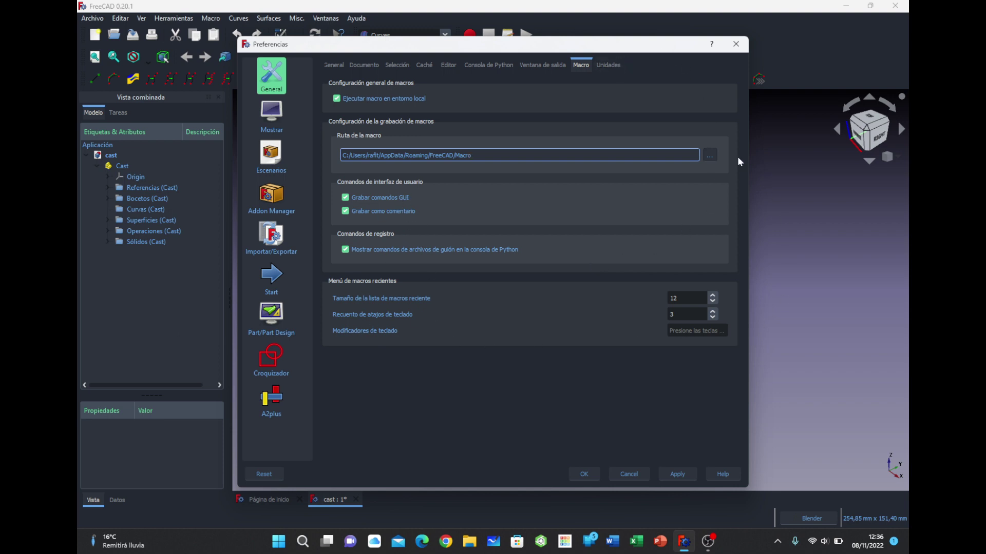
pyautogui.click(604, 69)
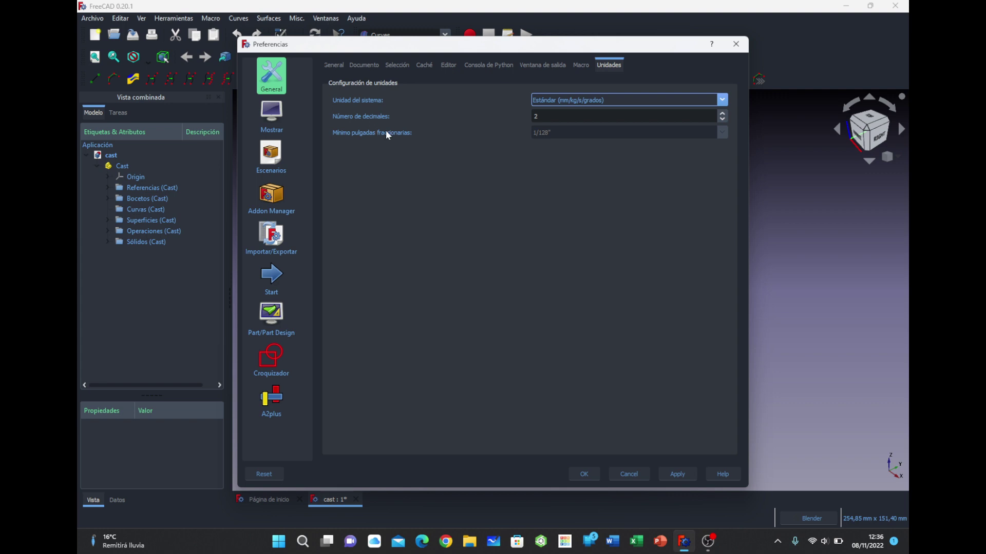
# Review the unit systems, keep Estándar, then view the Mostrar 3D view settings
pyautogui.click(607, 100)
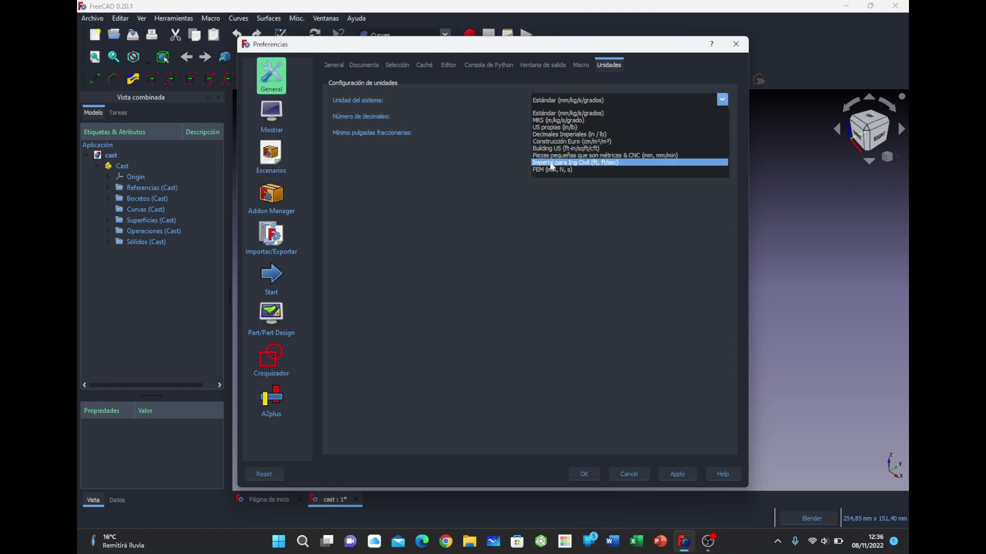
pyautogui.click(476, 178)
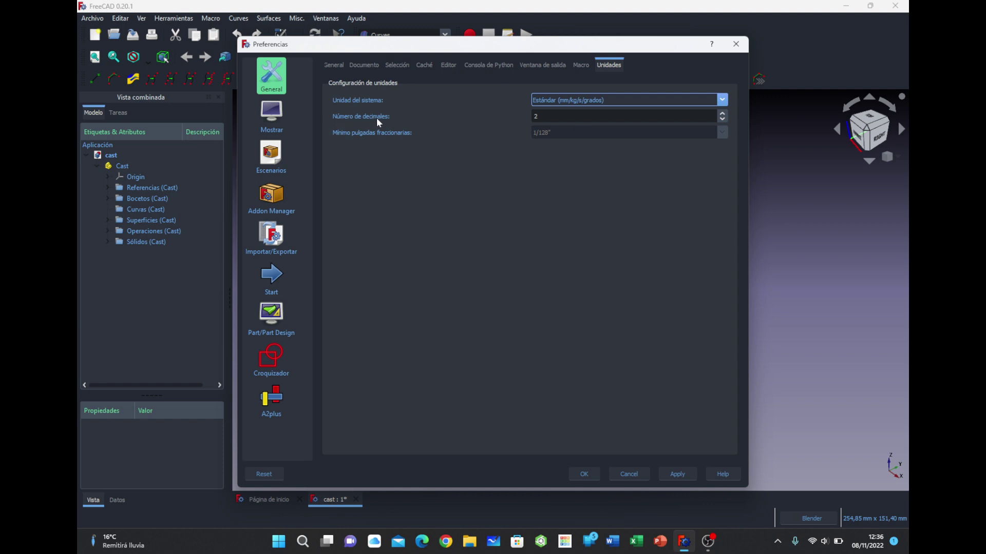
pyautogui.press('Tab')
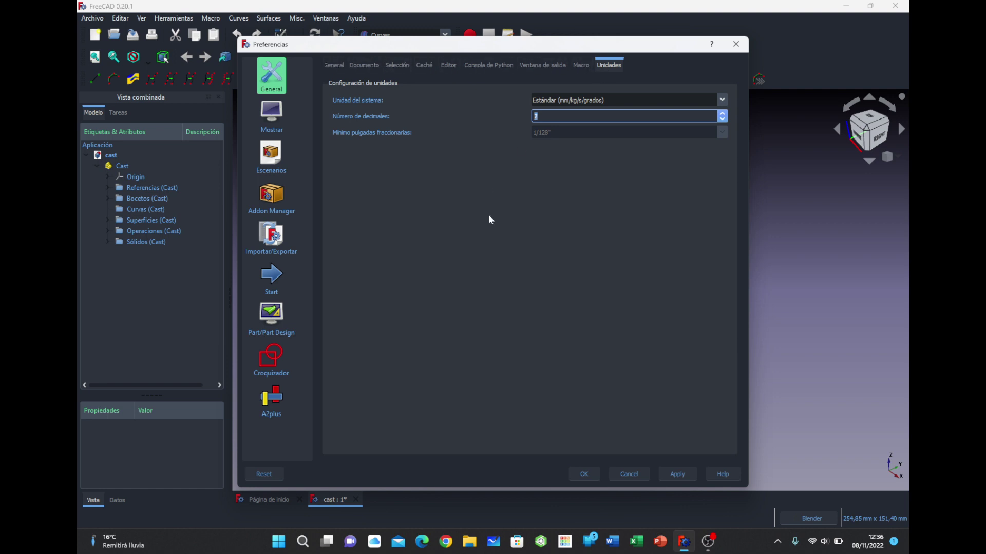
pyautogui.click(280, 115)
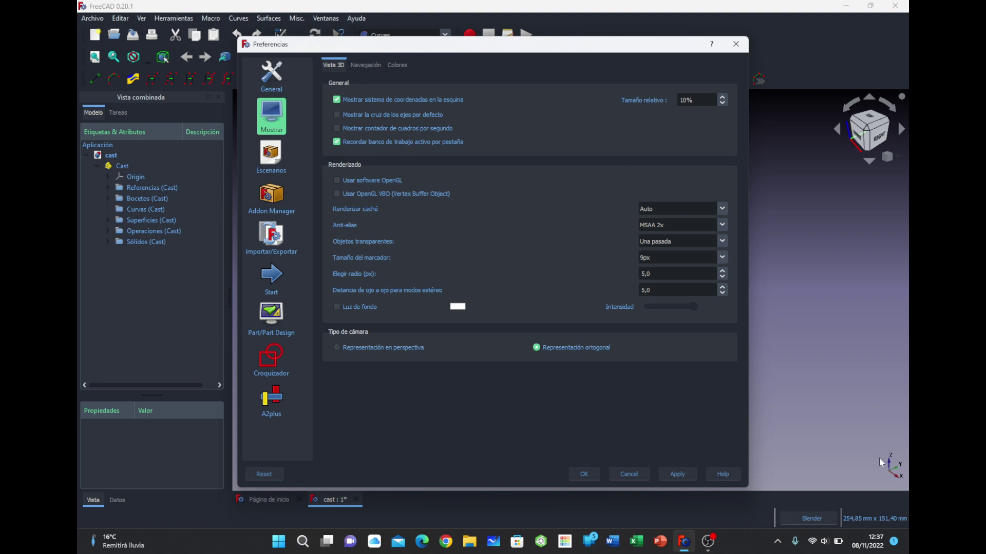
pyautogui.click(337, 100)
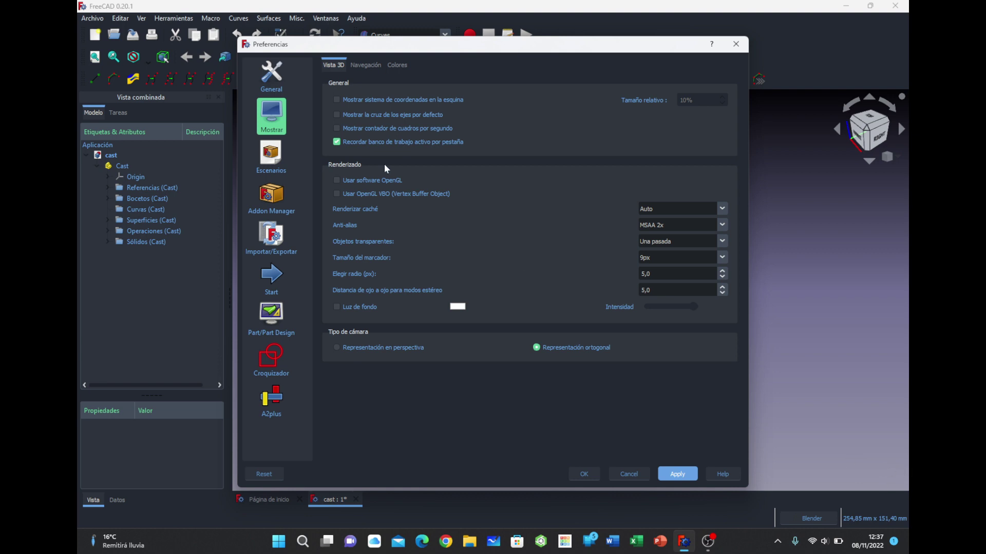
pyautogui.click(339, 100)
pyautogui.doubleClick(686, 100)
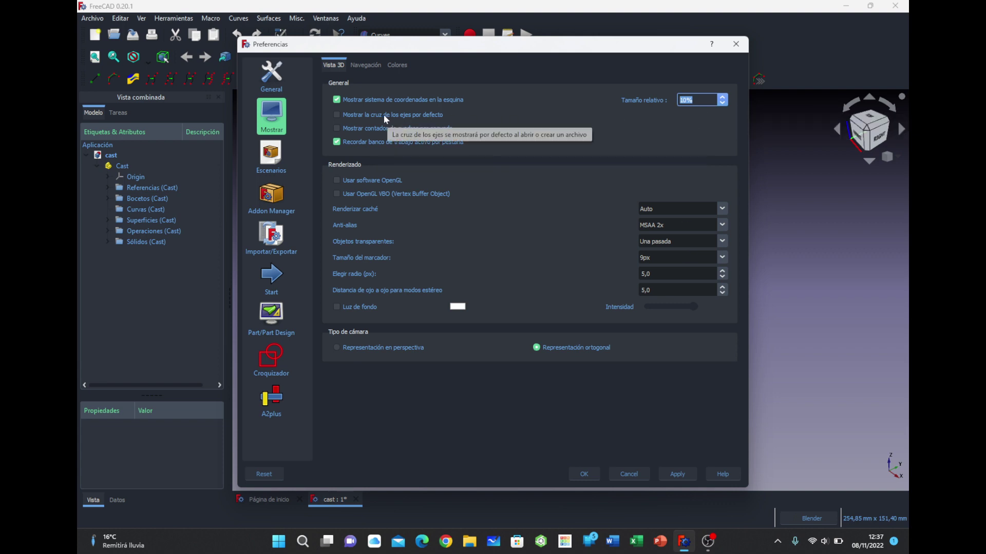
pyautogui.moveTo(398, 128)
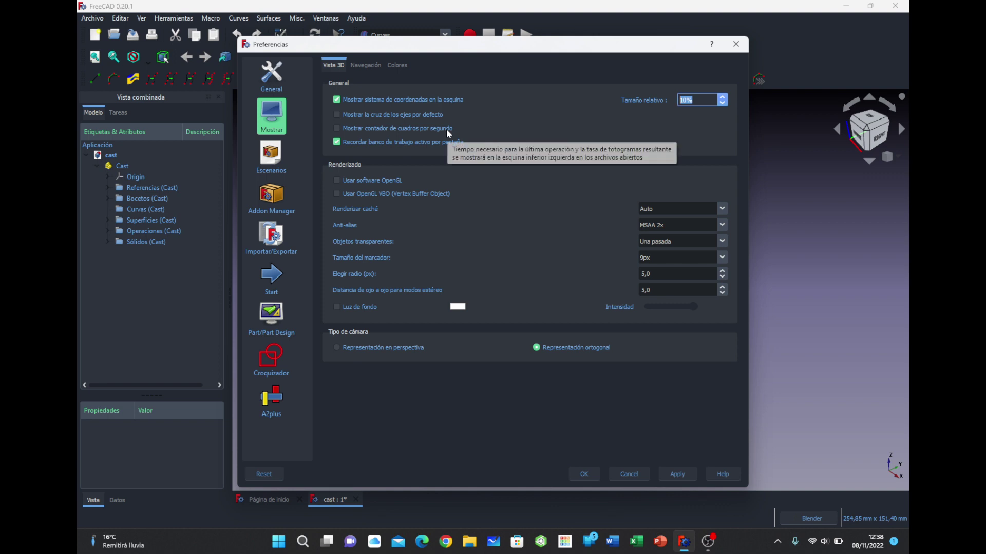
# Turn off Recordar banco de trabajo activo por pestaña, apply, and close Preferences
pyautogui.moveTo(390, 44); pyautogui.dragTo(524, 152)
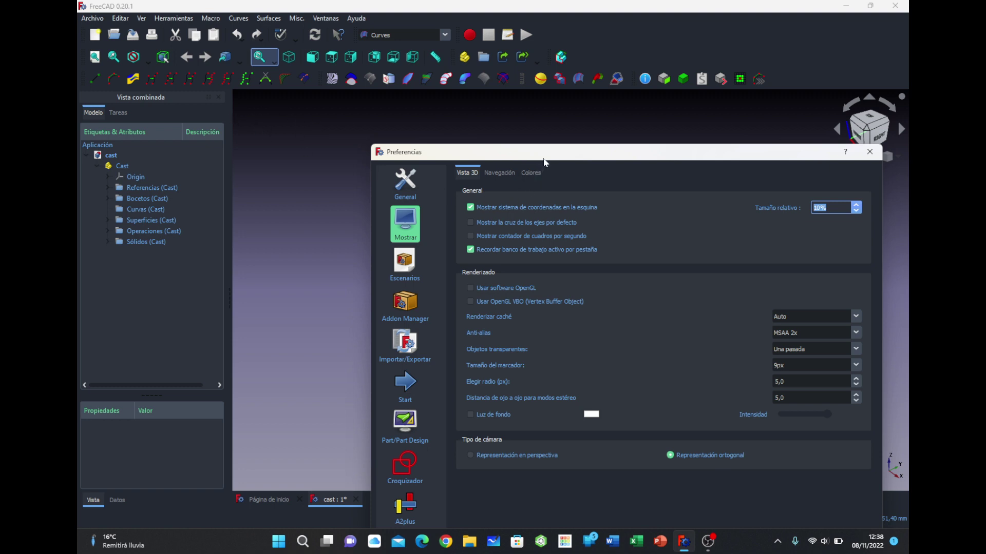
pyautogui.moveTo(543, 157); pyautogui.dragTo(468, 68)
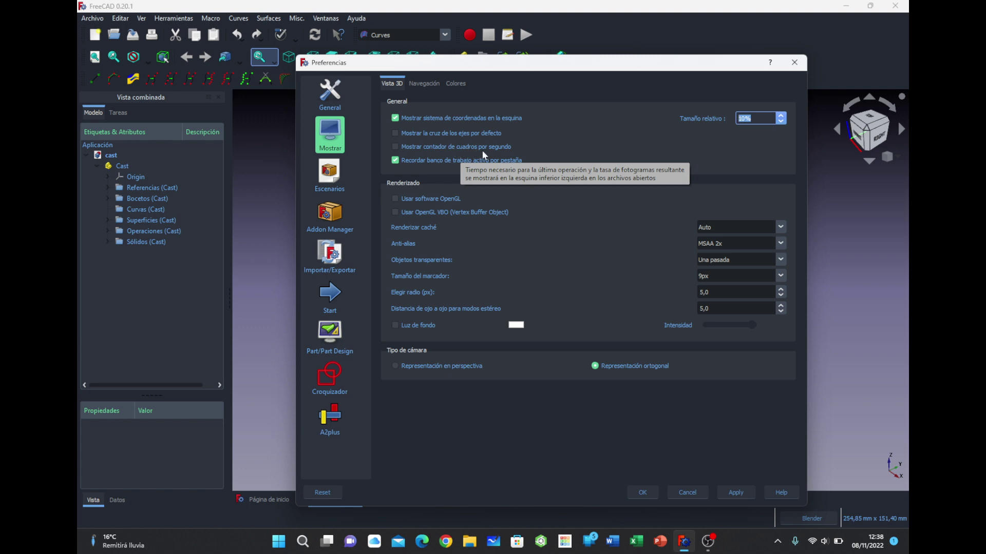
pyautogui.click(396, 147)
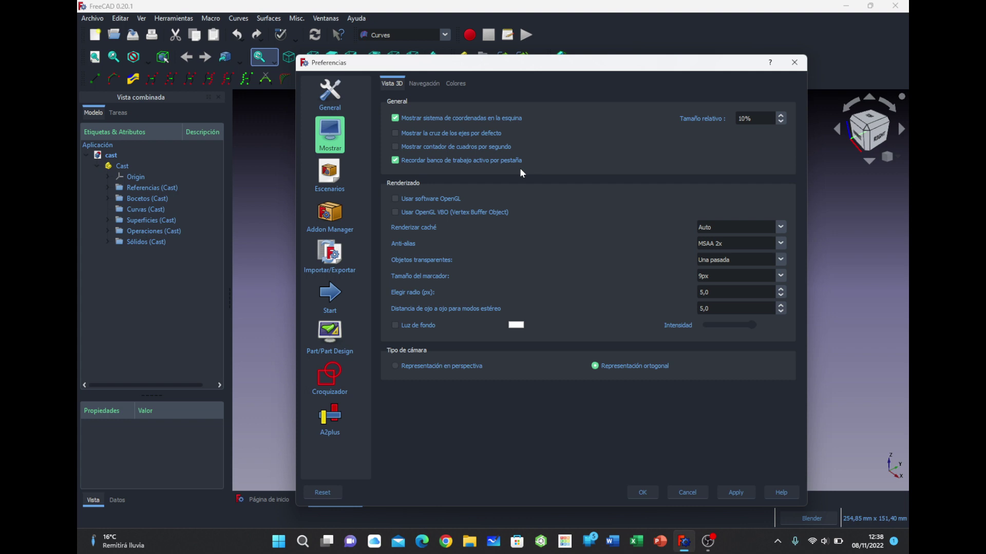
pyautogui.click(395, 161)
pyautogui.click(736, 492)
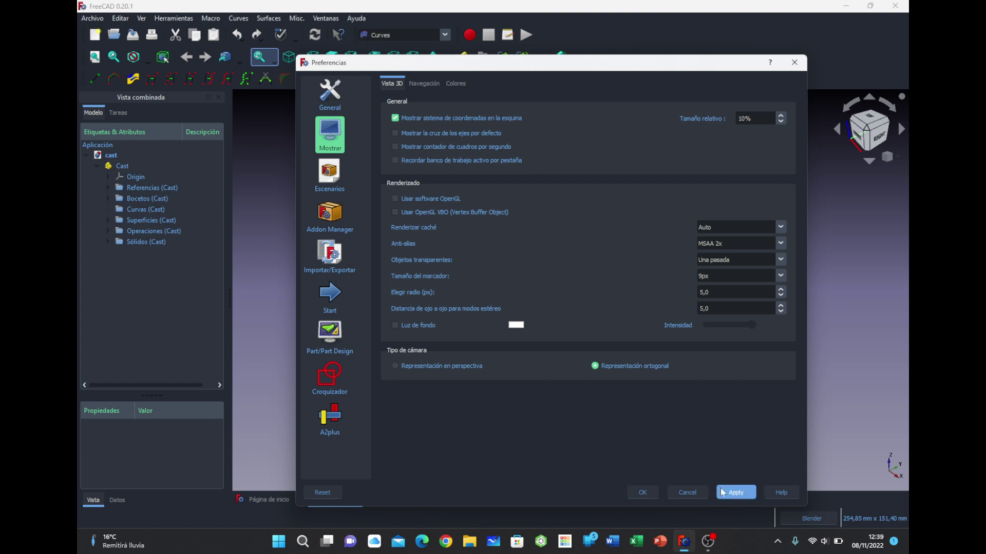
pyautogui.click(643, 493)
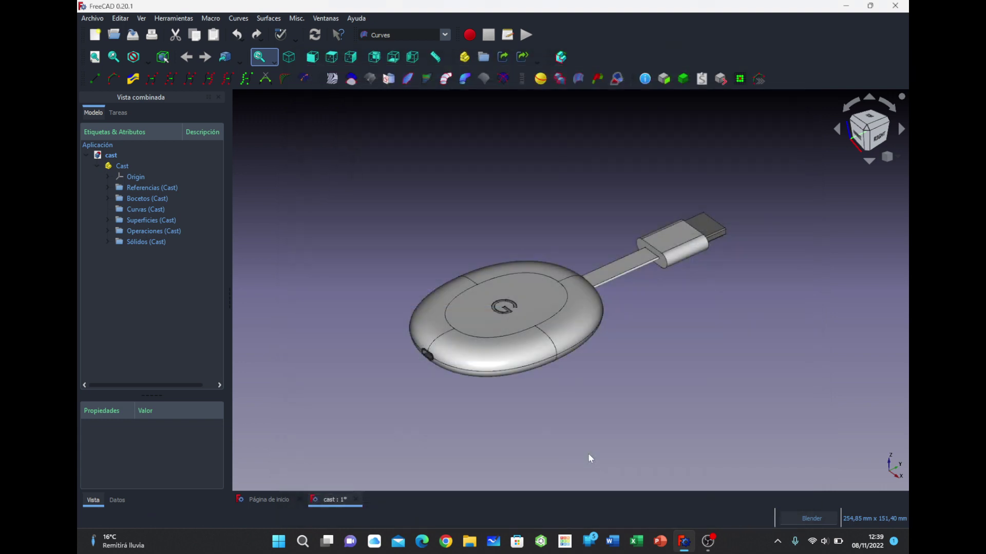
# Close the cast document without saving and open the recent file ensamble.FCStd
pyautogui.click(355, 500)
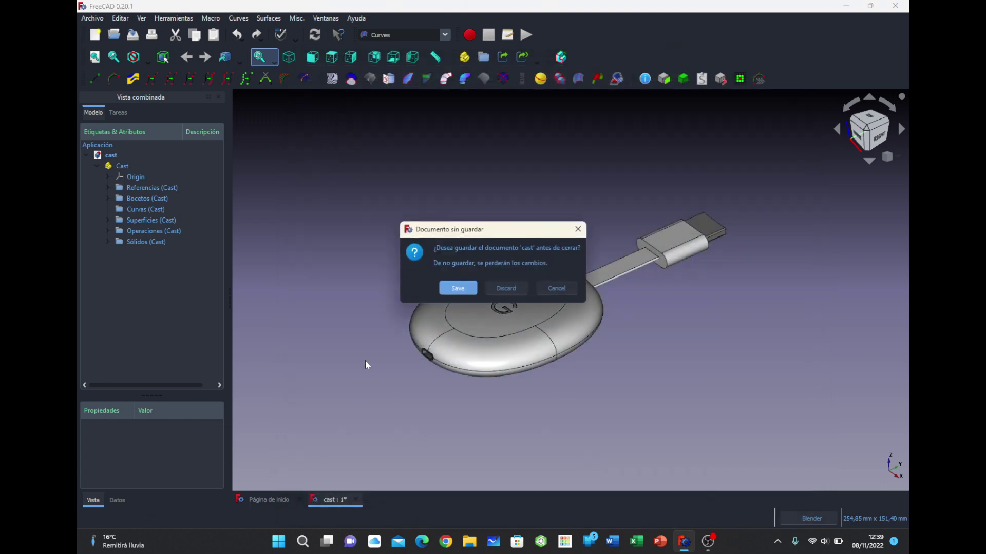
pyautogui.click(495, 290)
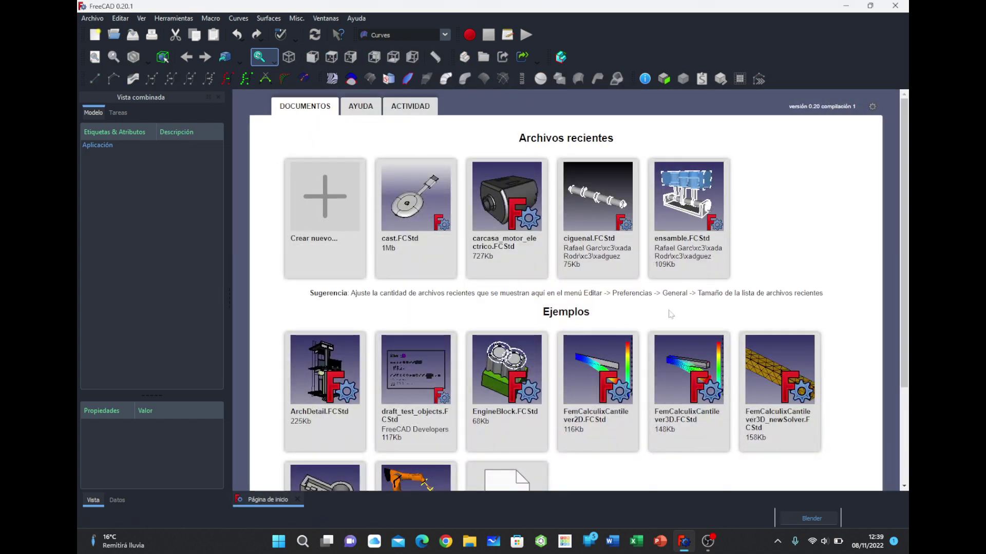
pyautogui.click(692, 204)
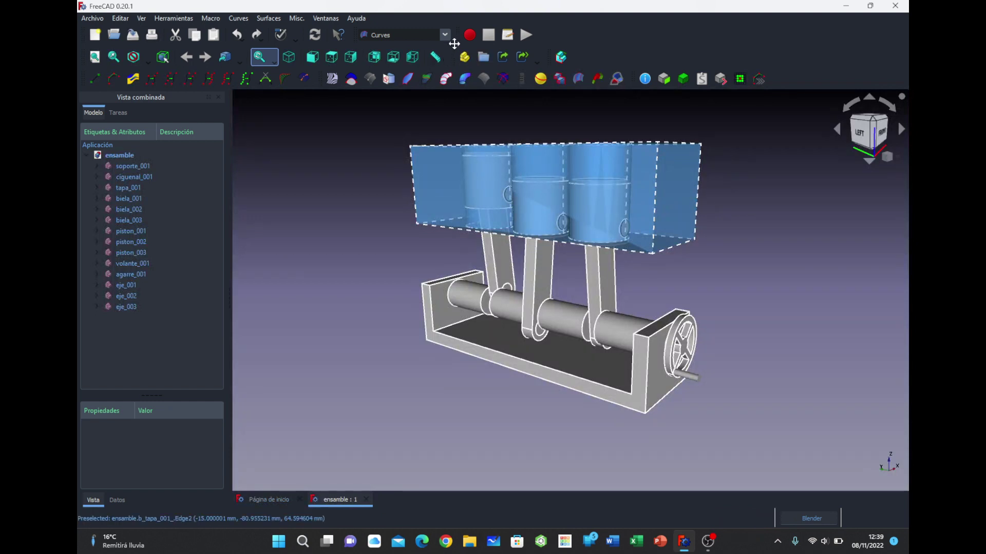
# Switch to the A2plus assembly workbench
pyautogui.click(445, 36)
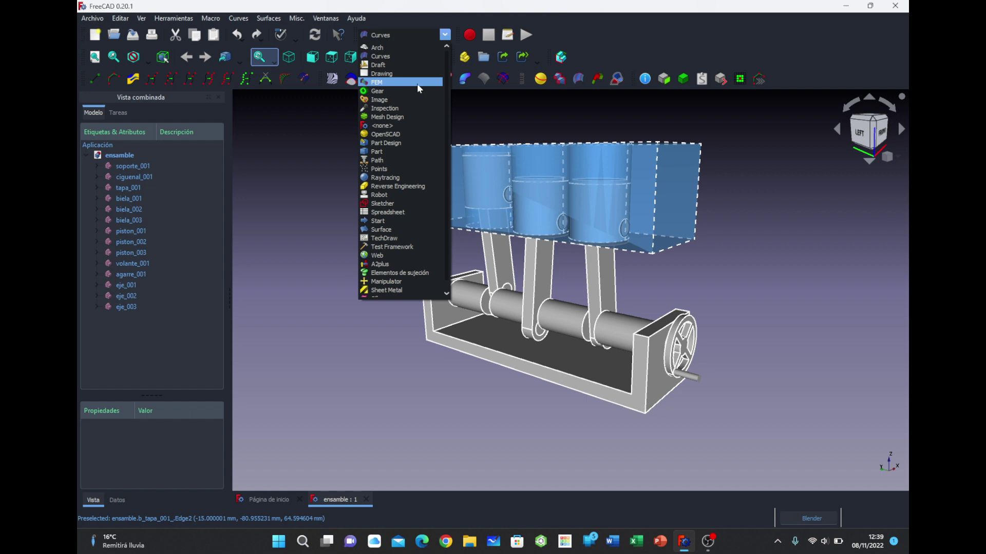
pyautogui.scroll(-1, 417, 85)
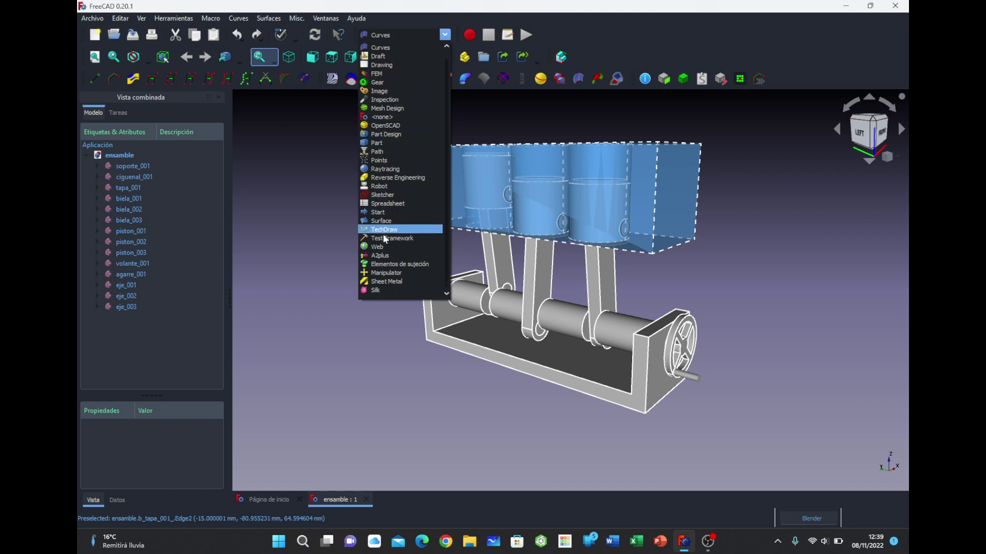
pyautogui.click(386, 256)
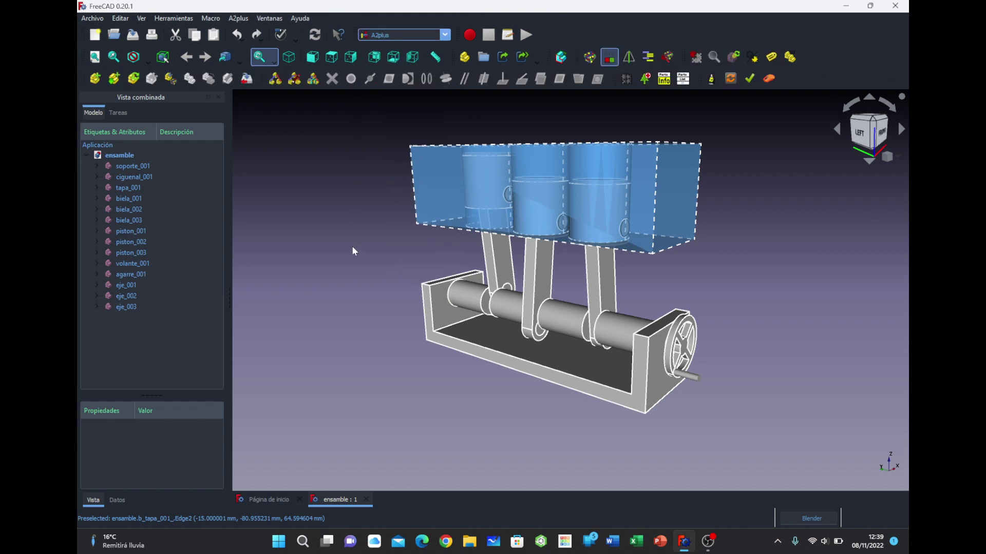
# Open the crankshaft ciguenal_001's linked part file in Part Design and inspect it
pyautogui.click(564, 315)
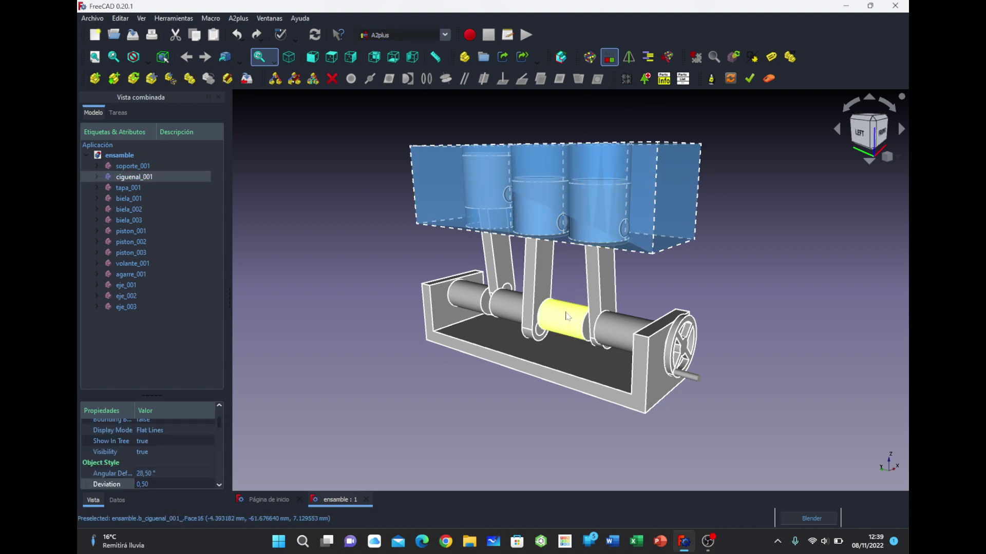
pyautogui.click(230, 82)
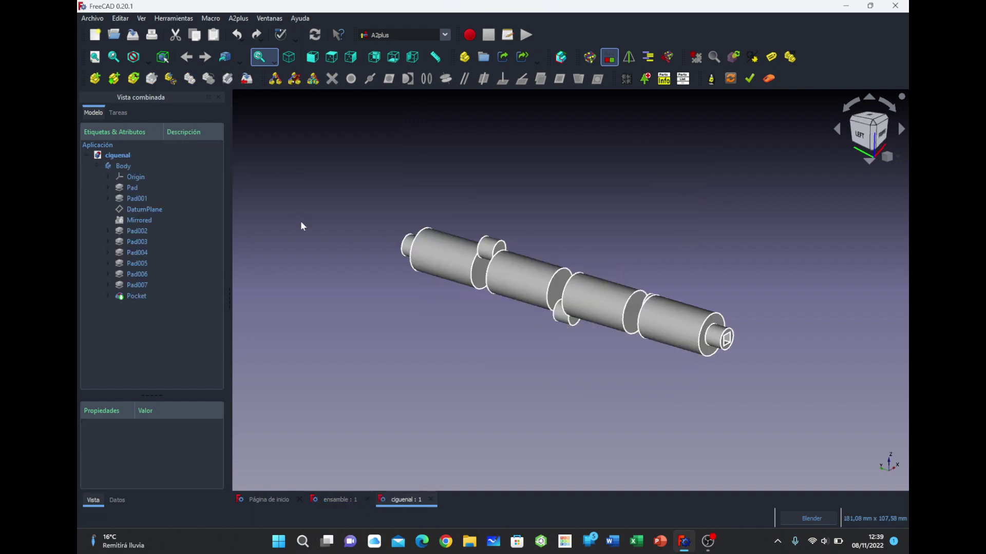
pyautogui.moveTo(301, 221); pyautogui.dragTo(358, 305, button='middle')
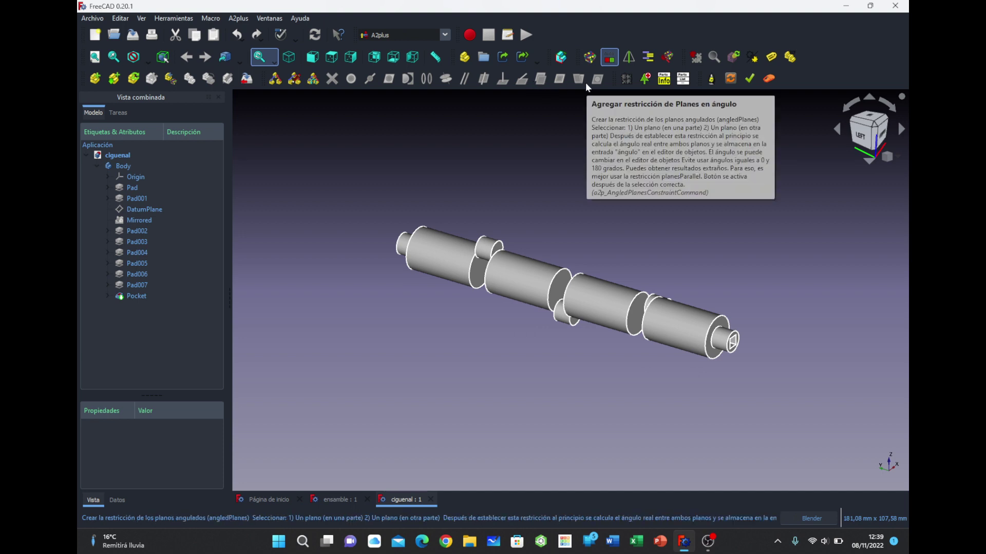
pyautogui.click(445, 34)
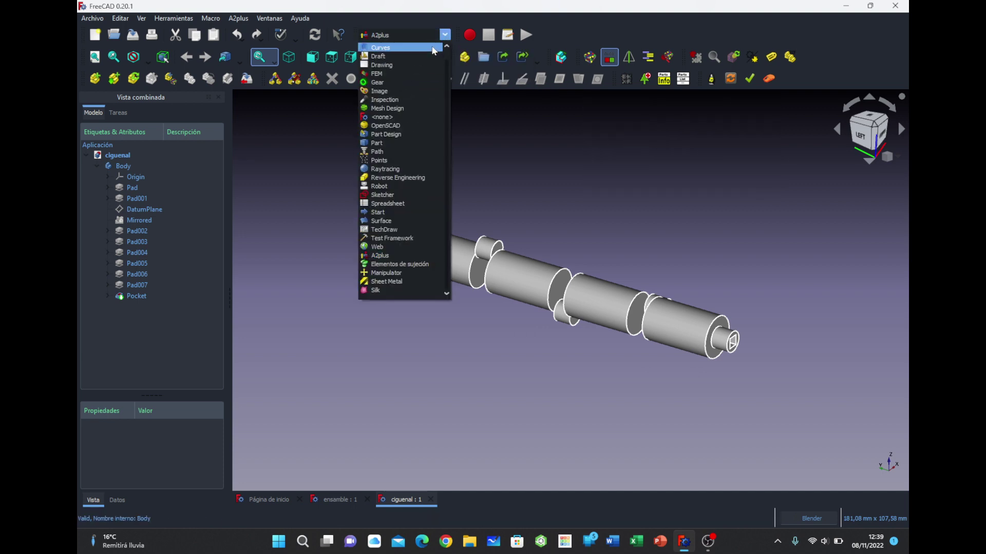
pyautogui.click(394, 135)
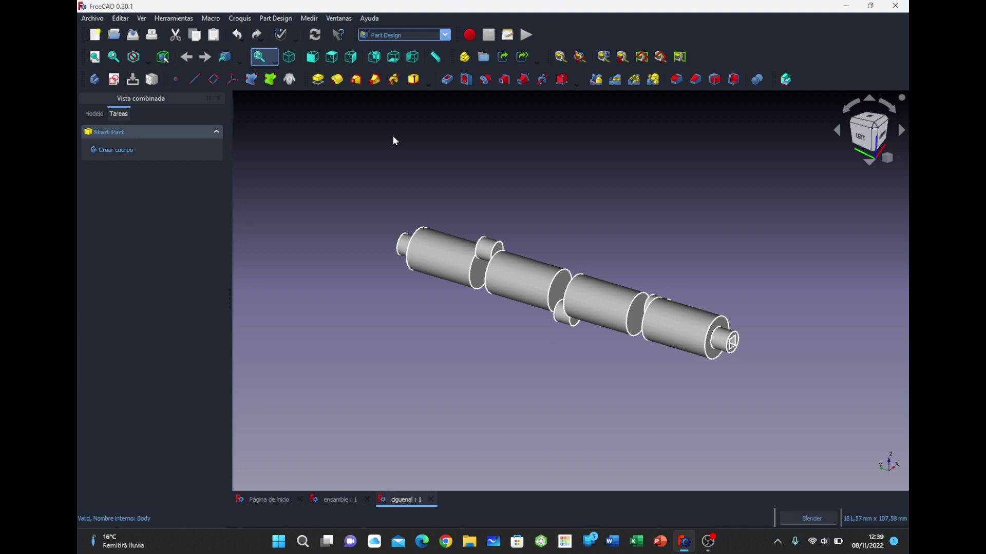
pyautogui.click(95, 113)
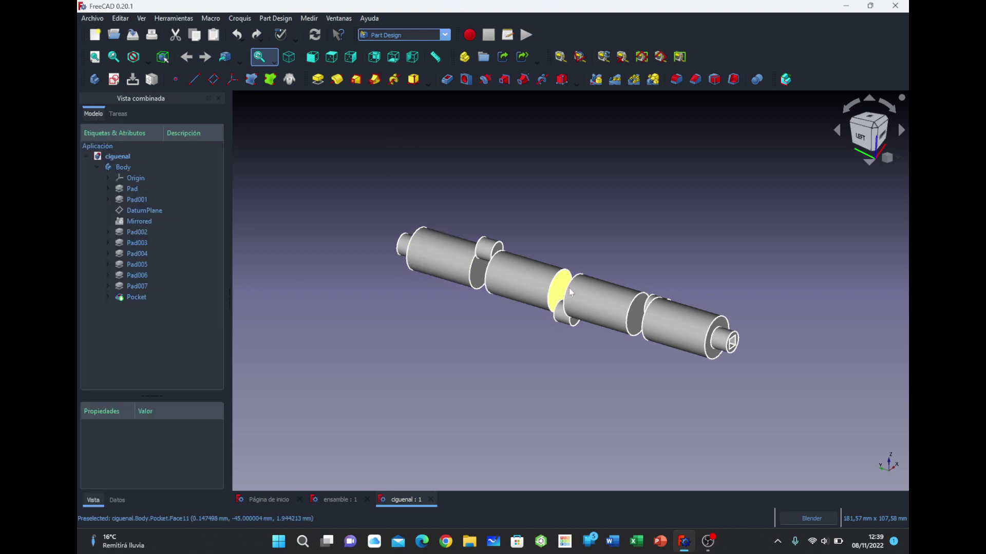
# Return to the ensamble assembly with the A2plus workbench active
pyautogui.click(338, 499)
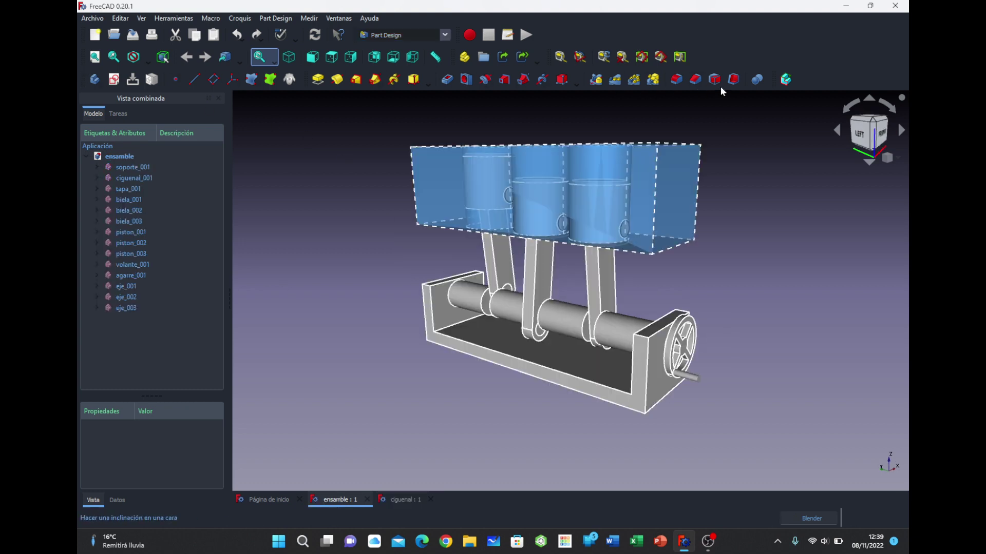
pyautogui.click(445, 35)
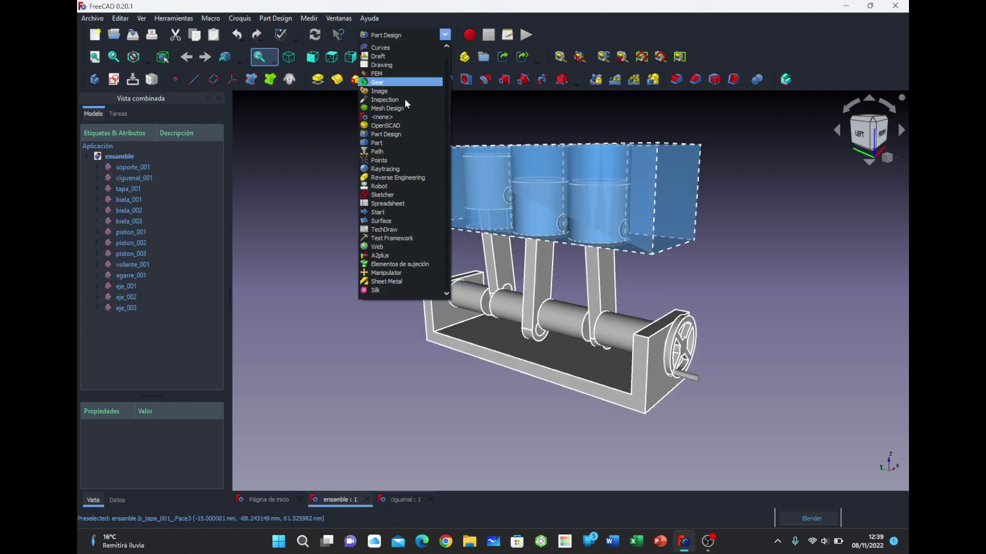
pyautogui.click(380, 255)
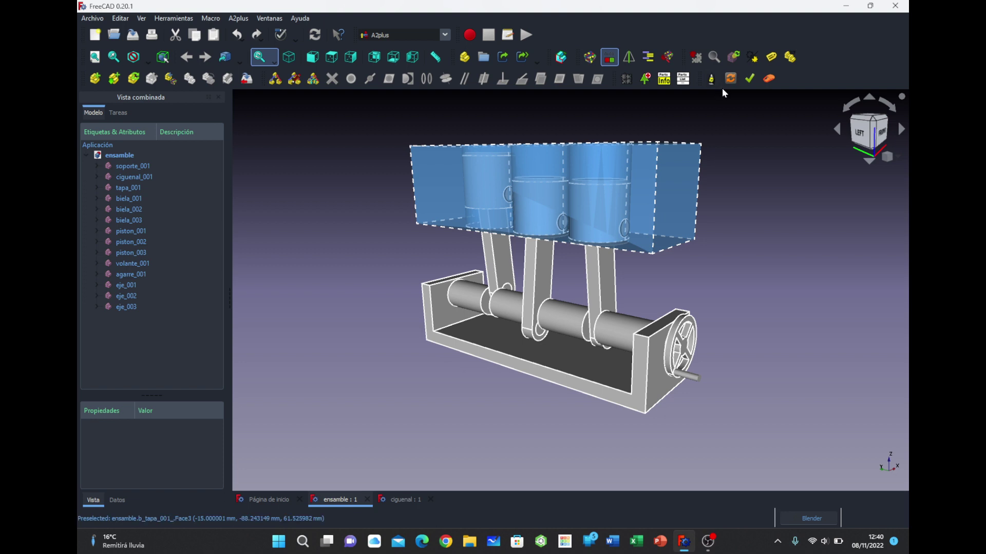
pyautogui.click(121, 19)
# Apply the Mostrar (Vista 3D) preferences and close the Preferences dialog
pyautogui.click(138, 261)
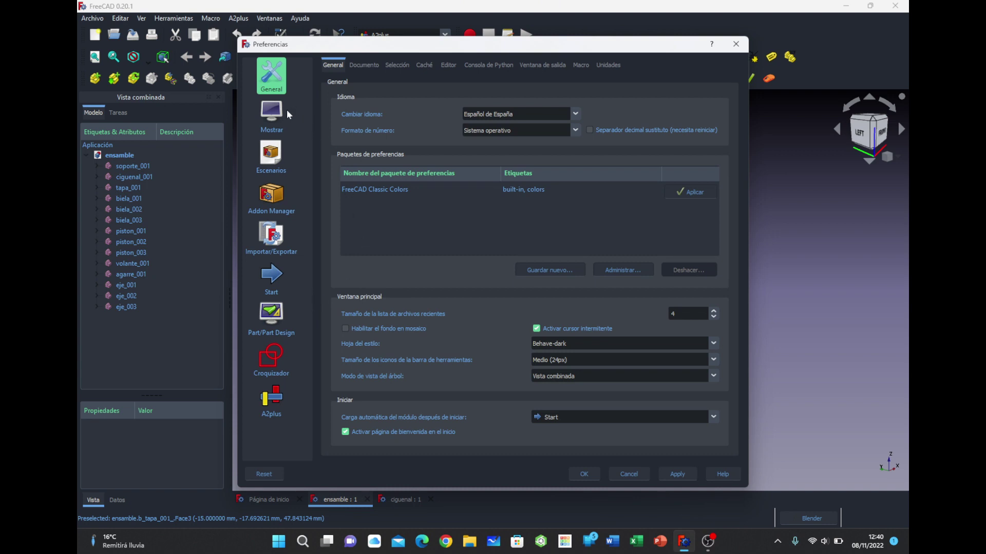
pyautogui.click(283, 114)
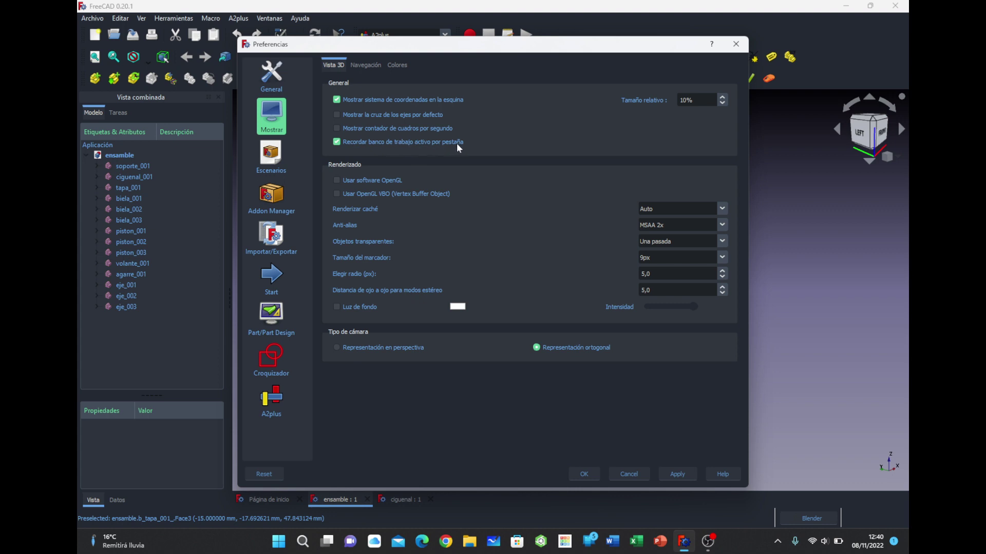
pyautogui.click(671, 473)
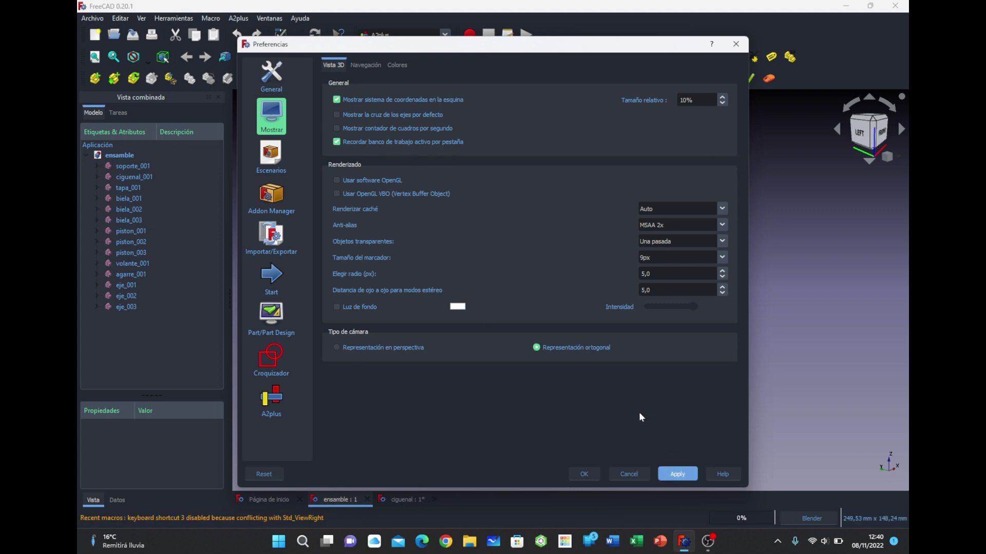
pyautogui.click(585, 466)
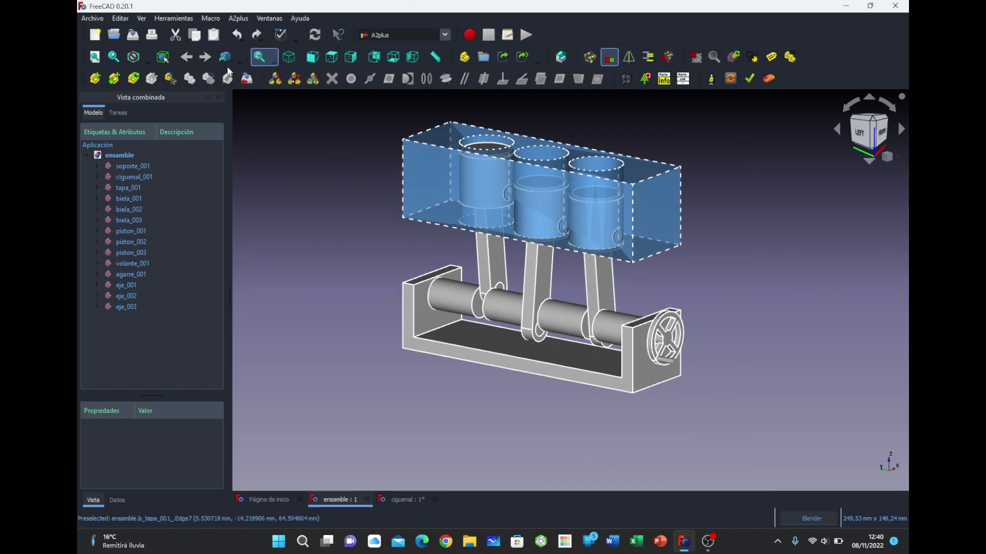
# Open the volante_001 flywheel part, activate its Body, view it from above, then return to ensamble
pyautogui.click(667, 336)
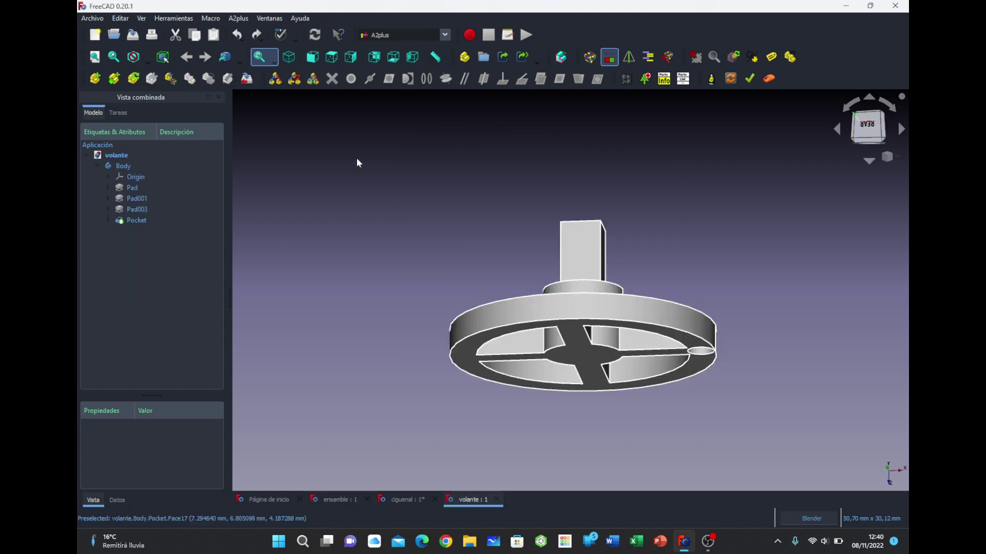
pyautogui.doubleClick(127, 165)
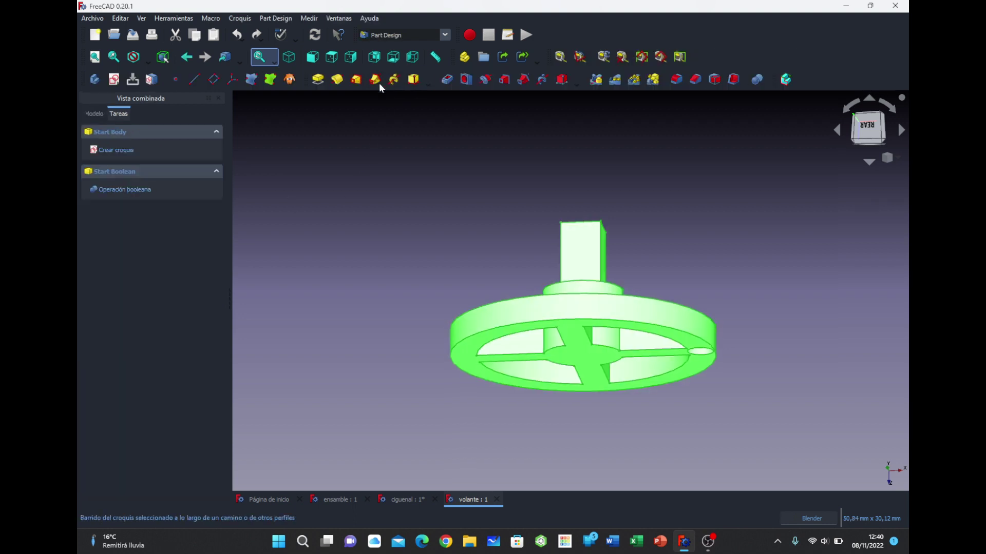
pyautogui.moveTo(516, 232)
pyautogui.mouseDown(button='middle')
pyautogui.moveTo(457, 327)
pyautogui.moveTo(499, 162)
pyautogui.moveTo(461, 315)
pyautogui.mouseUp(button='middle')
pyautogui.click(380, 272)
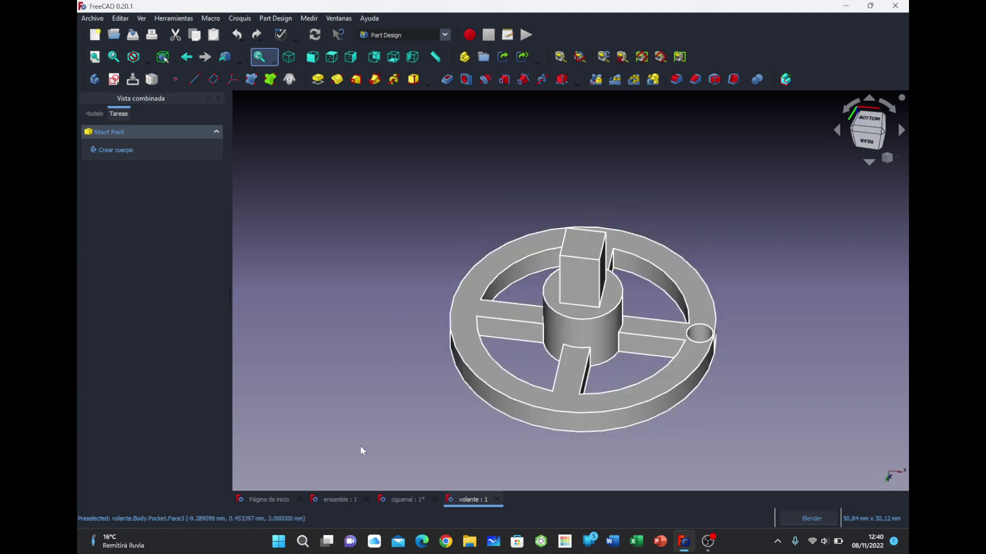
pyautogui.click(343, 496)
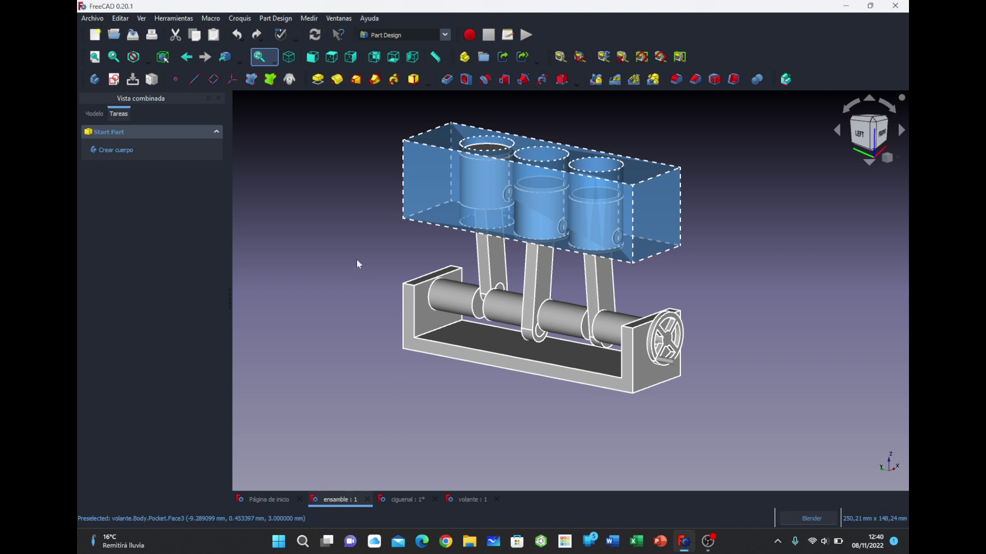
# Reapply the Mostrar (Vista 3D) preferences from the ensamble document
pyautogui.click(469, 499)
pyautogui.click(341, 499)
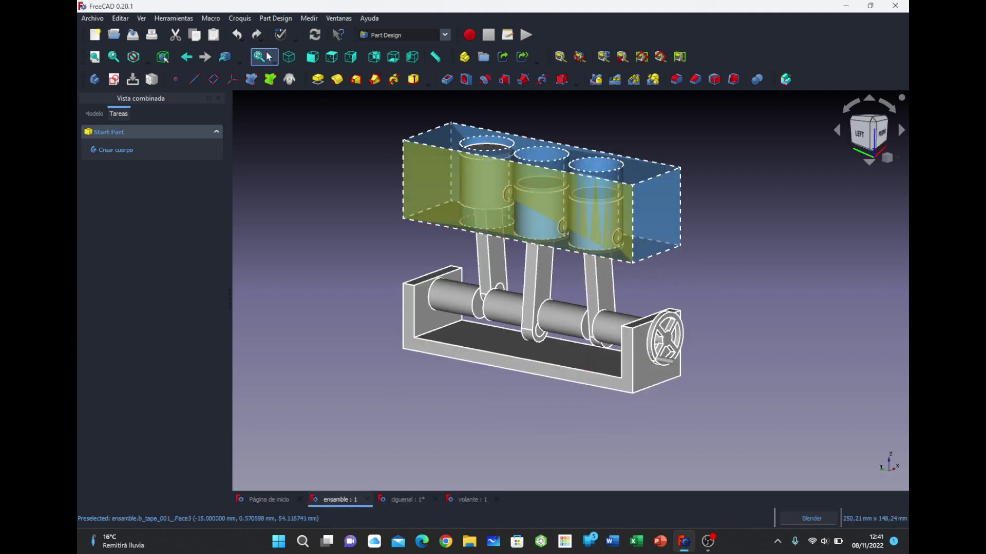
pyautogui.click(118, 20)
pyautogui.click(137, 265)
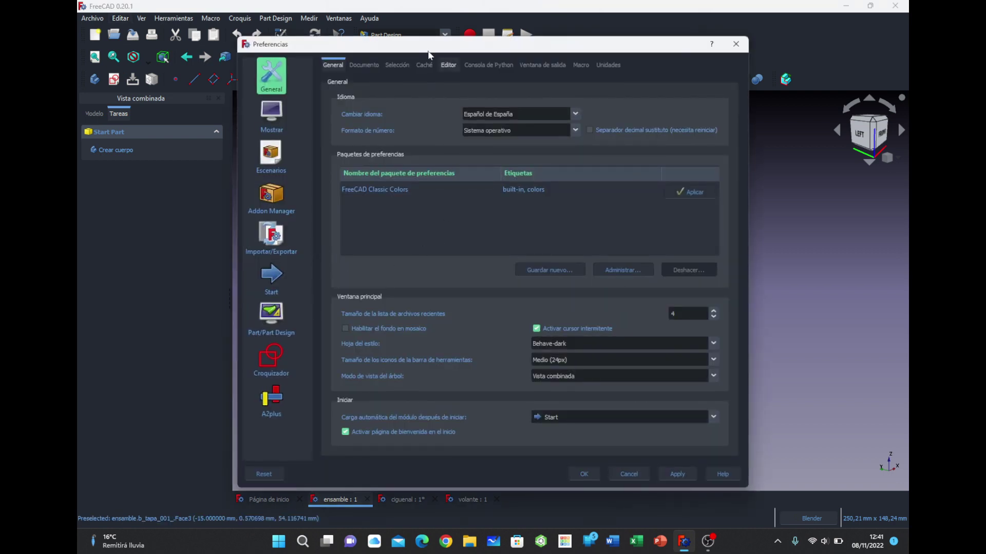
pyautogui.click(273, 120)
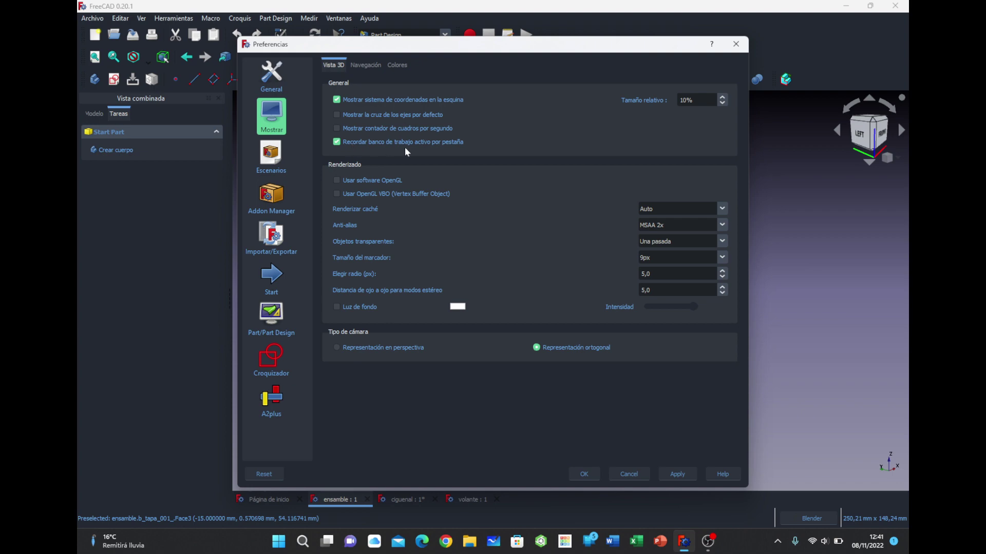
pyautogui.click(678, 473)
pyautogui.click(584, 474)
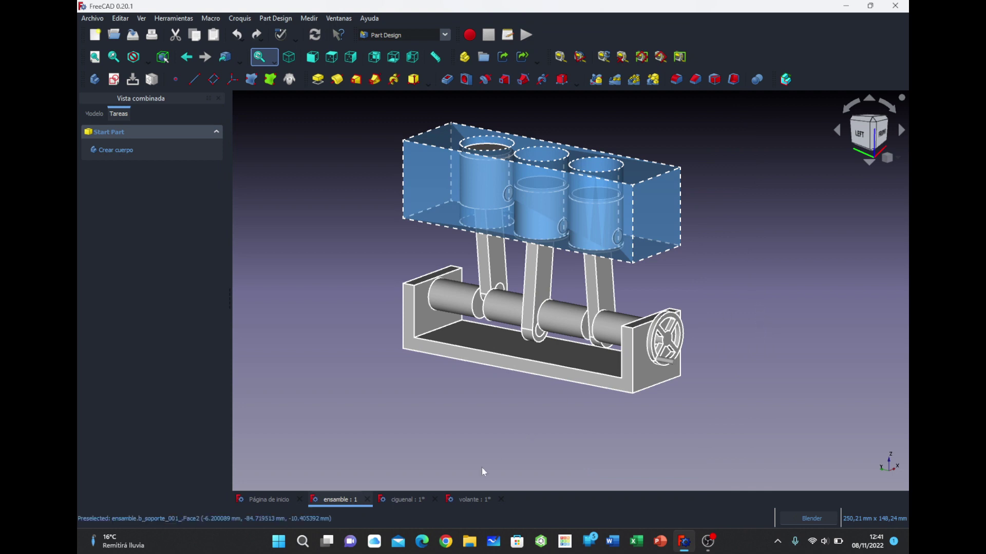
# Close the volante and ciguenal part documents, discarding their changes
pyautogui.click(476, 499)
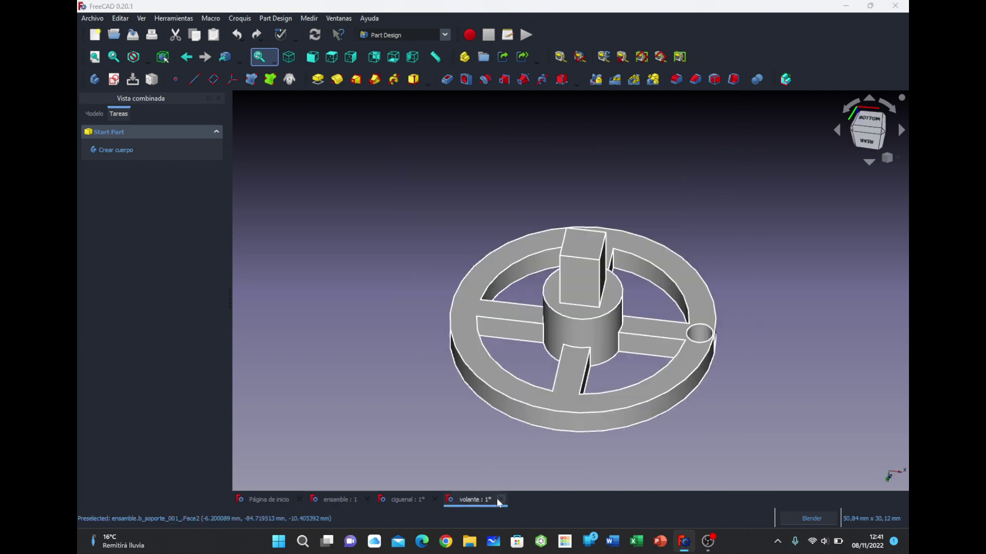
pyautogui.click(502, 499)
pyautogui.click(511, 288)
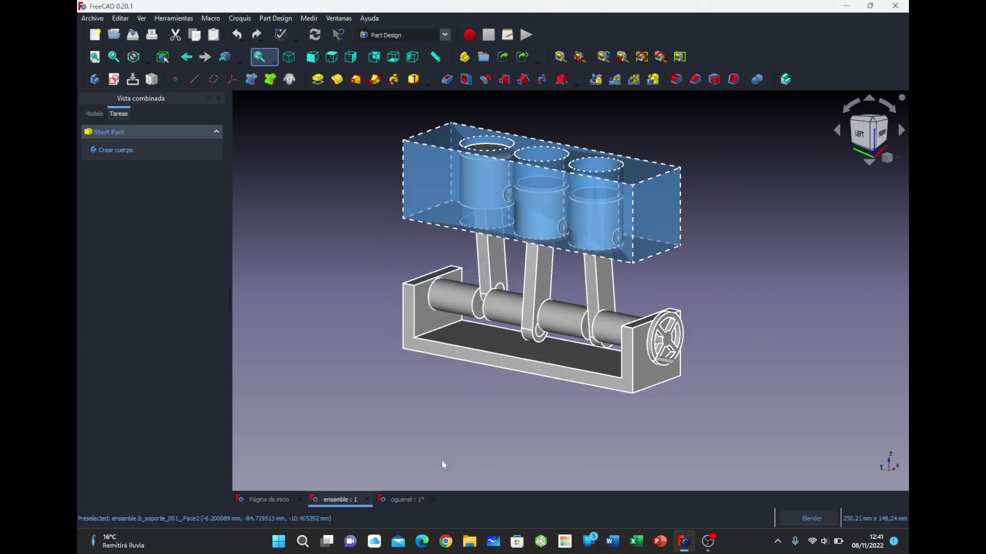
pyautogui.click(434, 499)
pyautogui.click(512, 291)
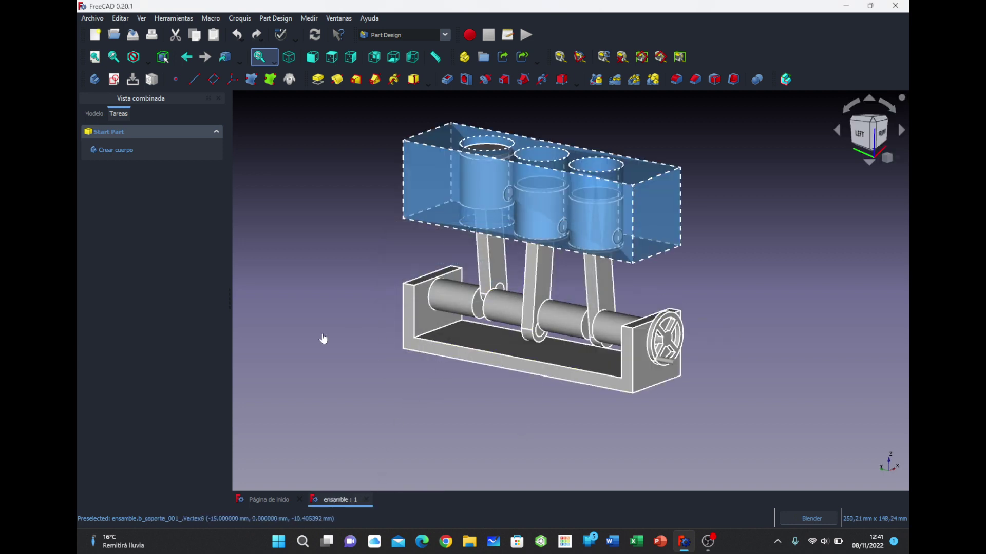
# Switch back to the A2plus workbench and show the assembly's model tree
pyautogui.click(441, 34)
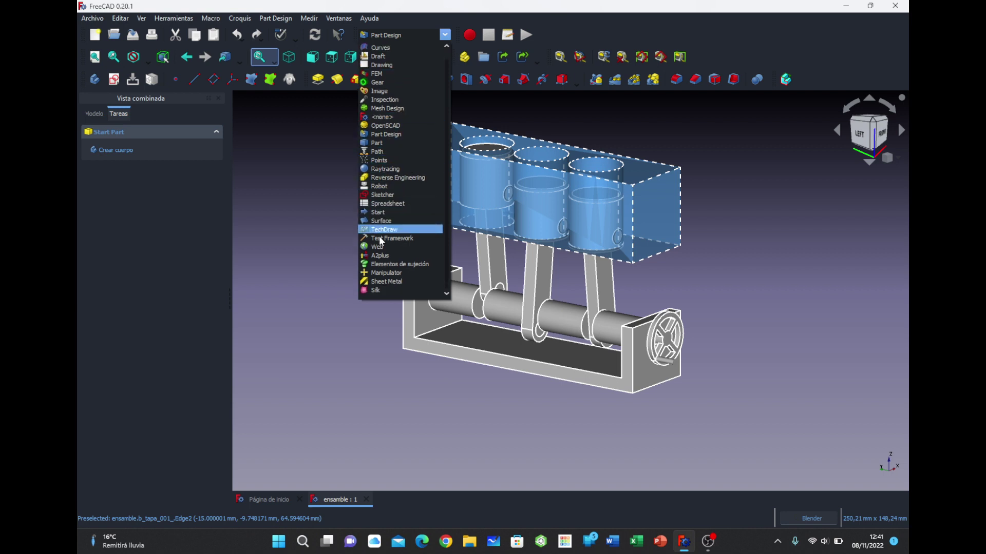
pyautogui.click(380, 255)
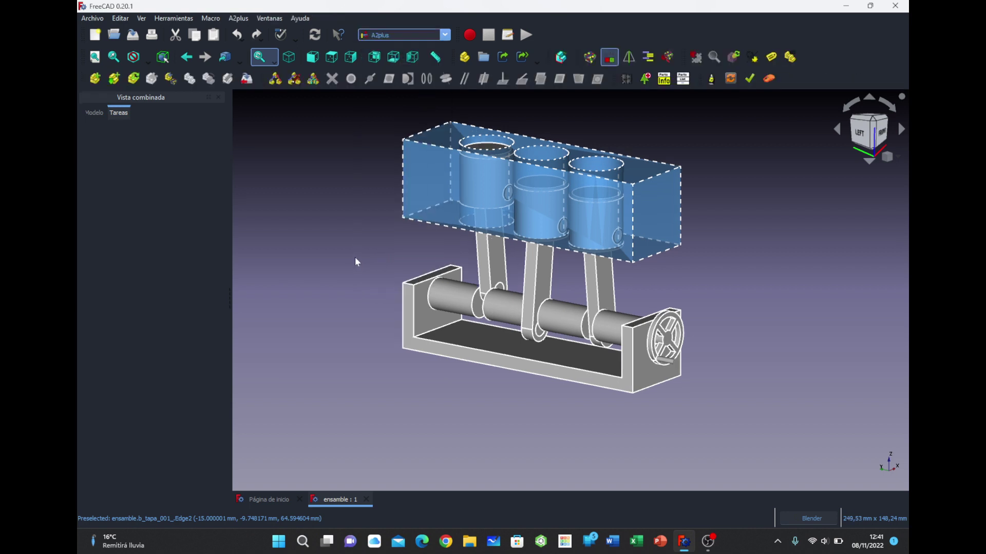
pyautogui.click(94, 112)
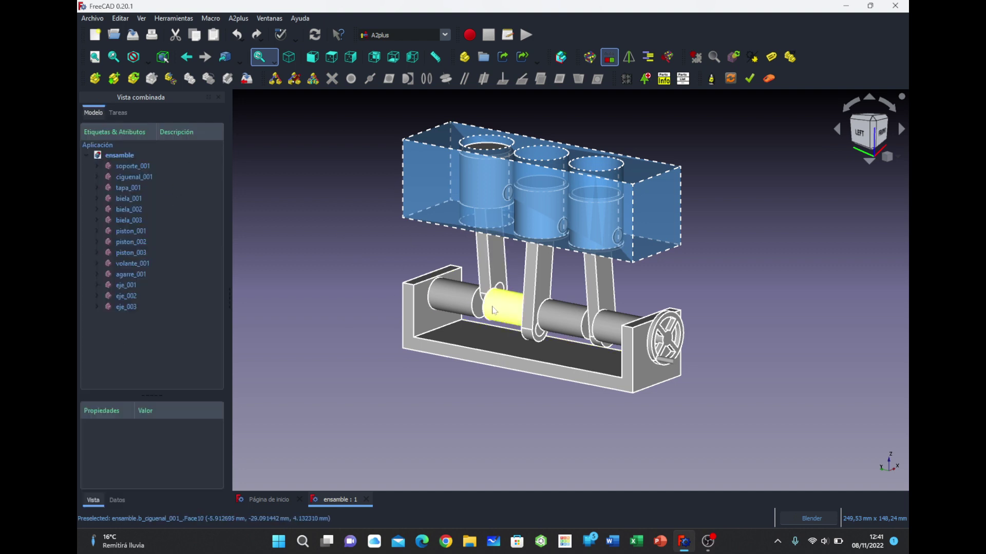
# Open the crankshaft's linked part file and make its Body the active body
pyautogui.click(505, 299)
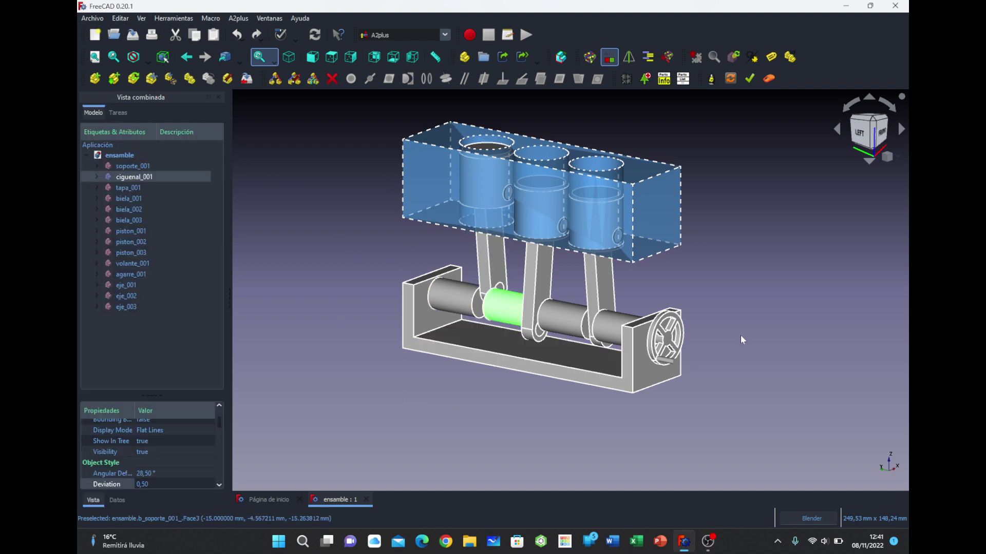
pyautogui.click(229, 79)
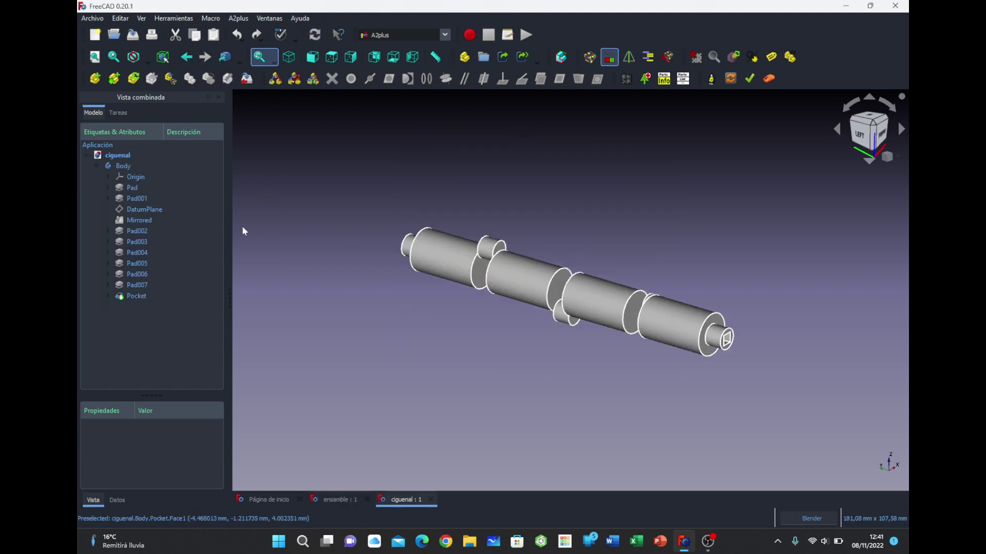
pyautogui.click(125, 167)
pyautogui.doubleClick(125, 167)
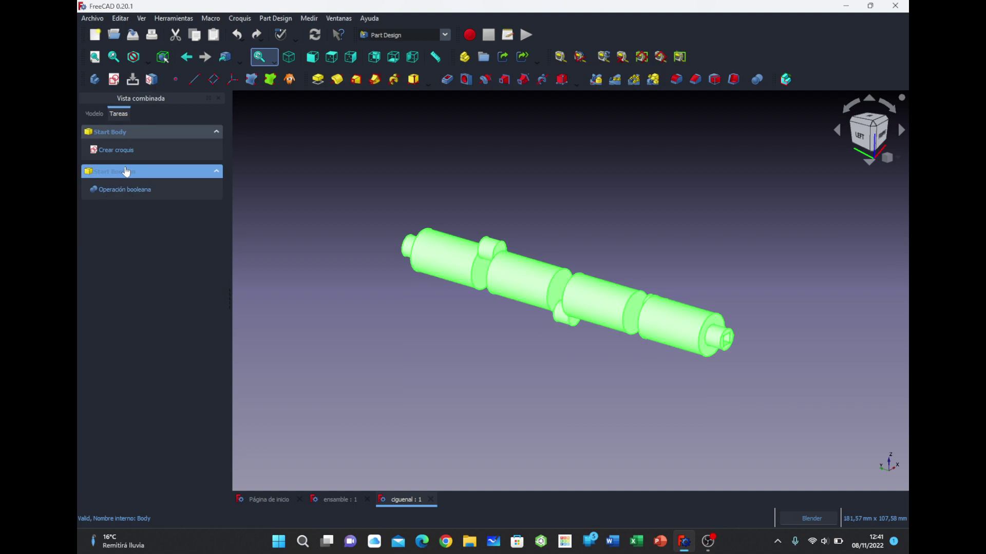
pyautogui.click(356, 167)
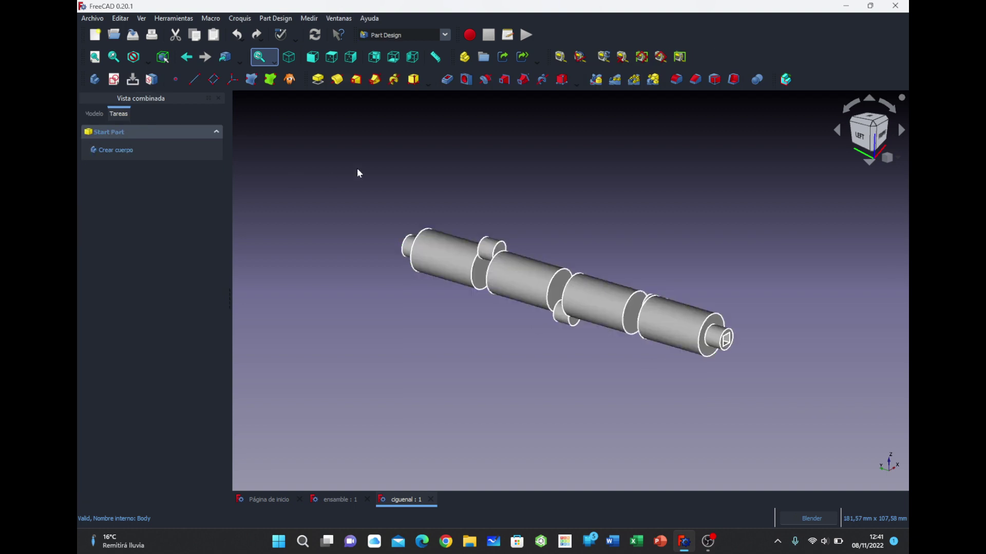
# Compare the ensamble and ciguenal documents, ending on the ensamble assembly
pyautogui.click(348, 500)
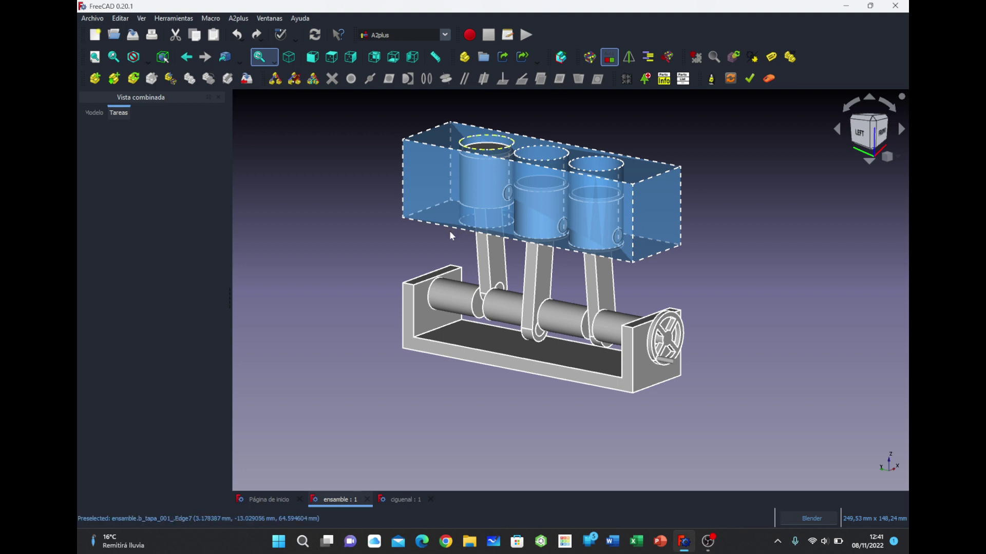
pyautogui.click(405, 499)
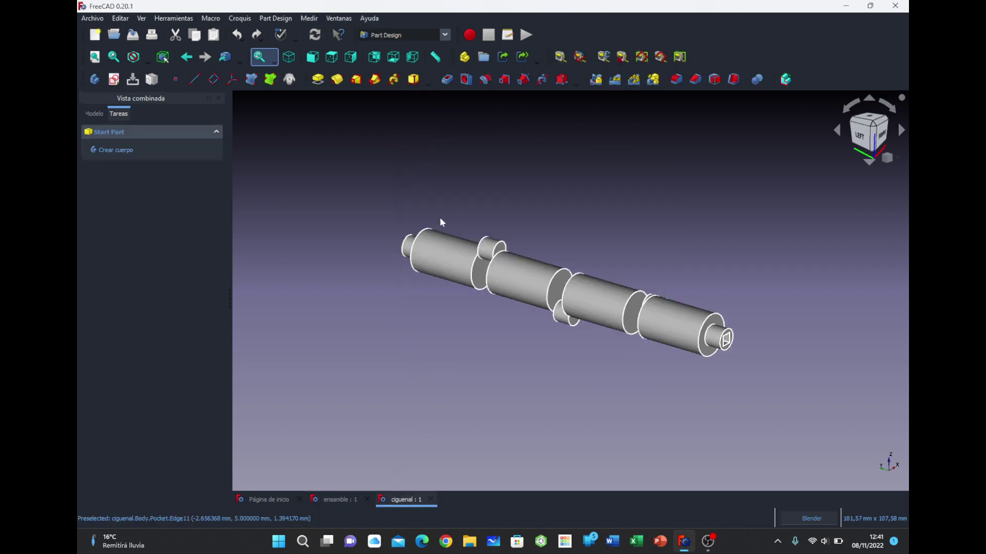
pyautogui.click(342, 496)
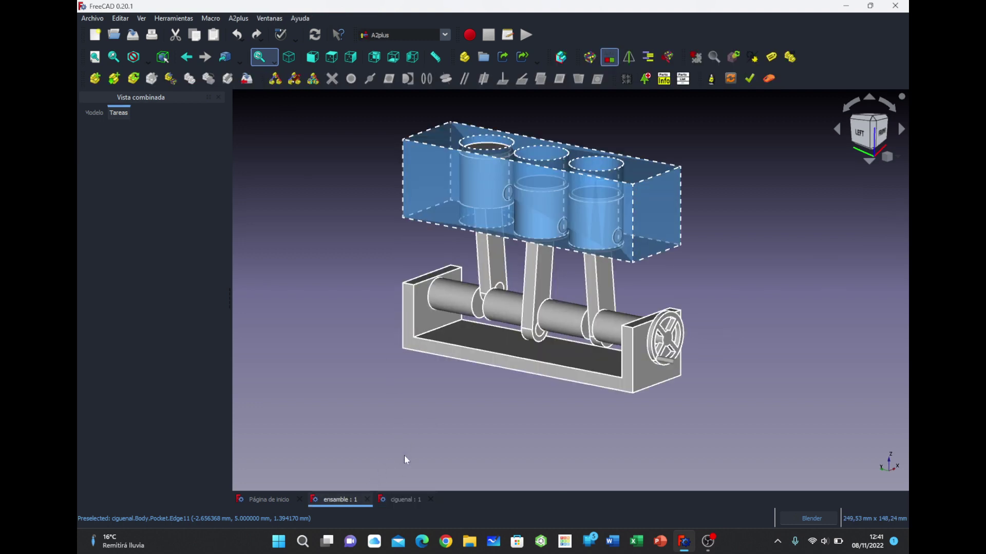
pyautogui.click(400, 499)
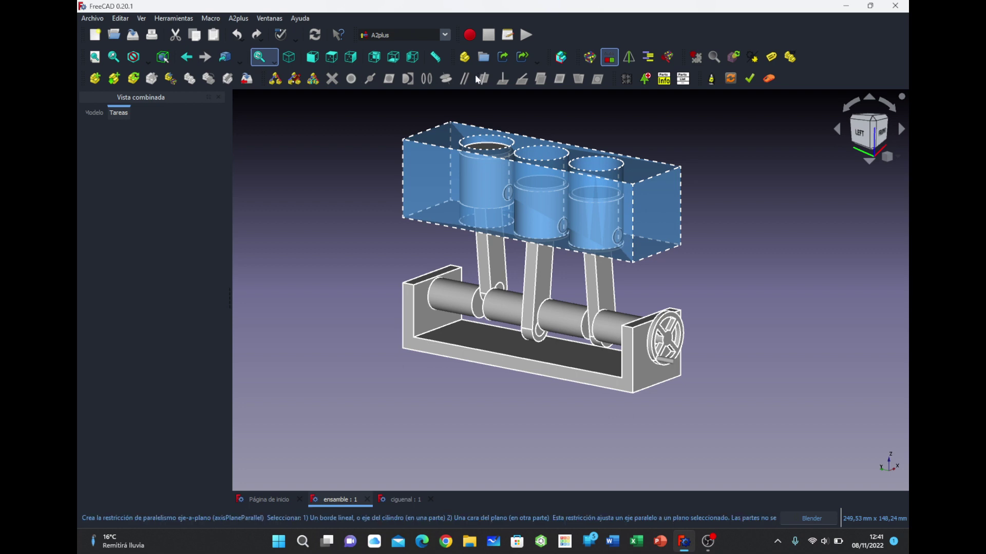
pyautogui.click(408, 500)
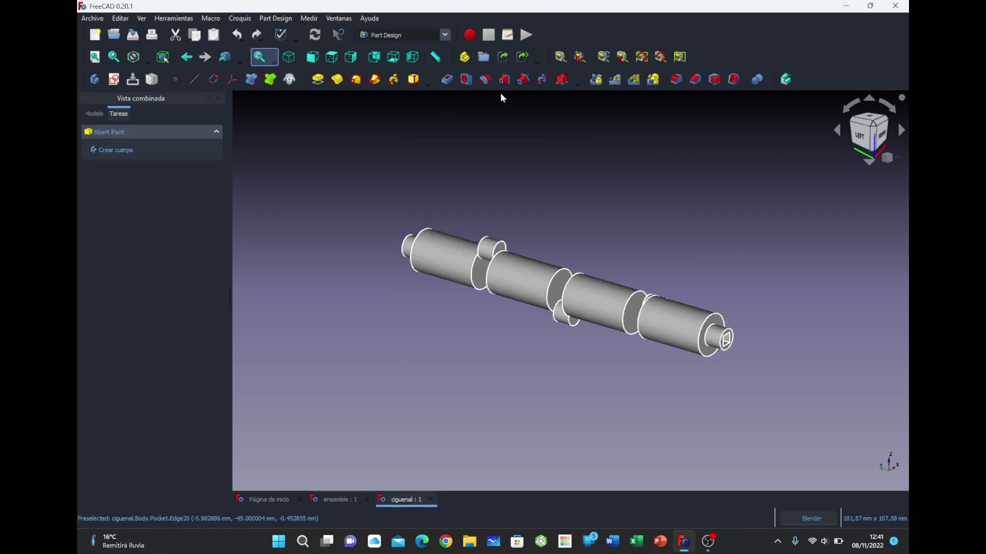
pyautogui.click(339, 499)
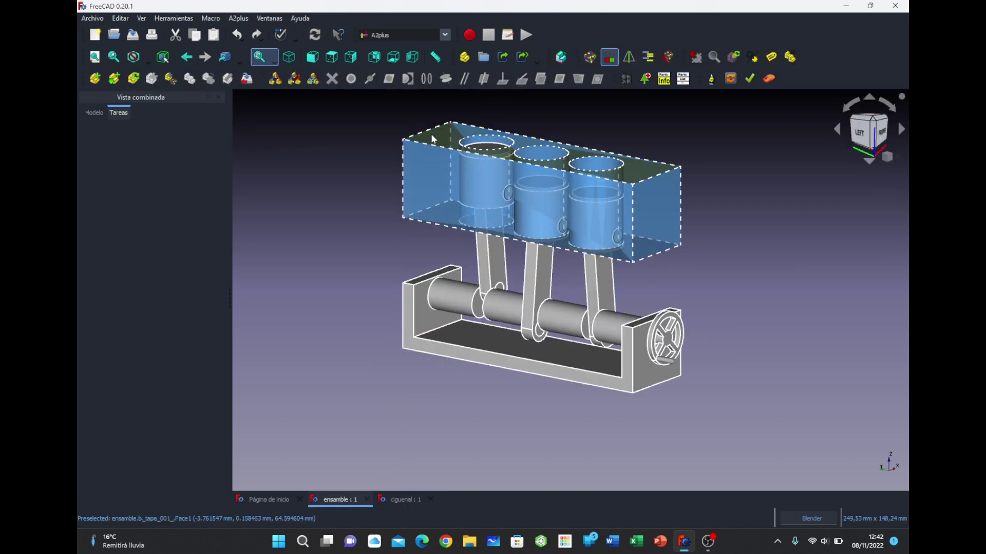
# Open the biela connecting rod as its own document and activate its Body
pyautogui.click(496, 255)
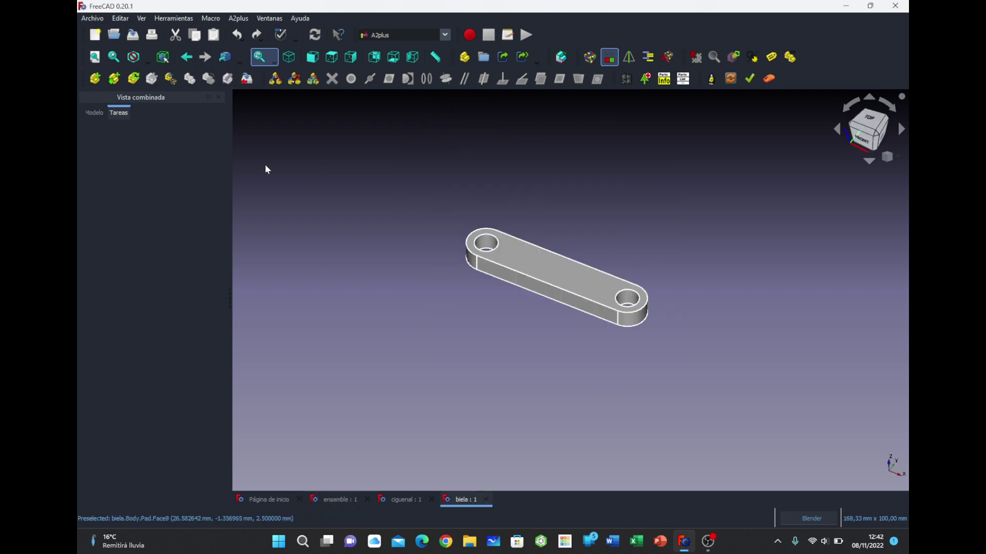
pyautogui.click(93, 113)
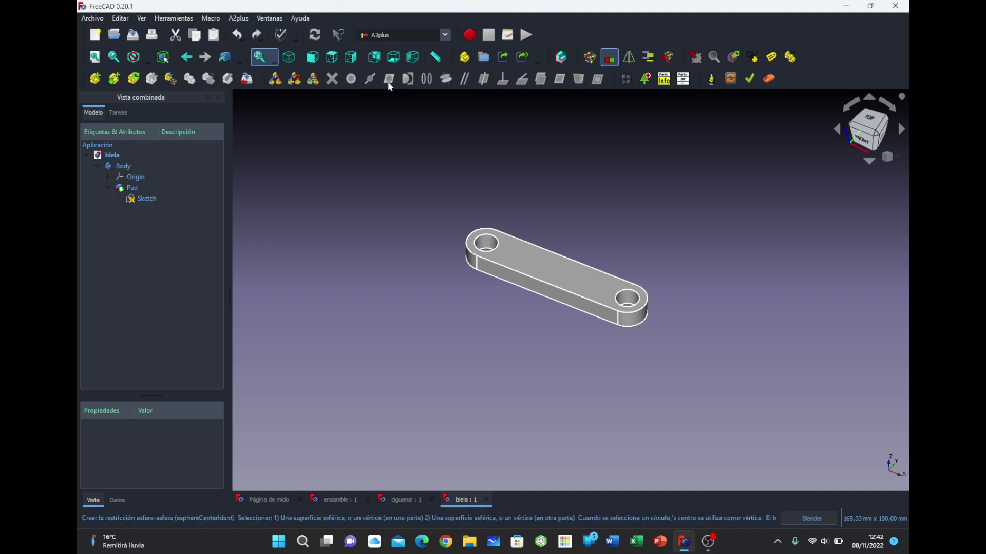
pyautogui.doubleClick(129, 171)
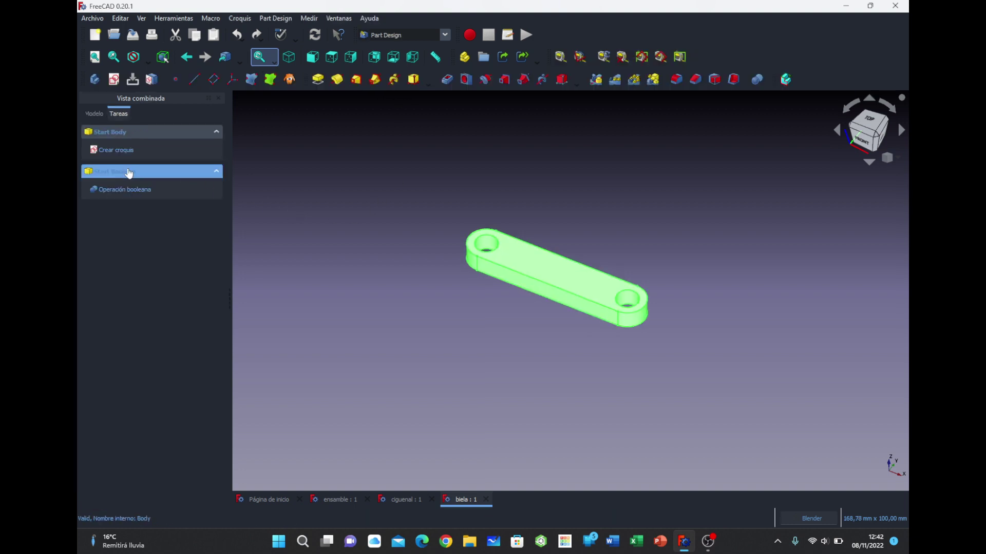
pyautogui.click(96, 114)
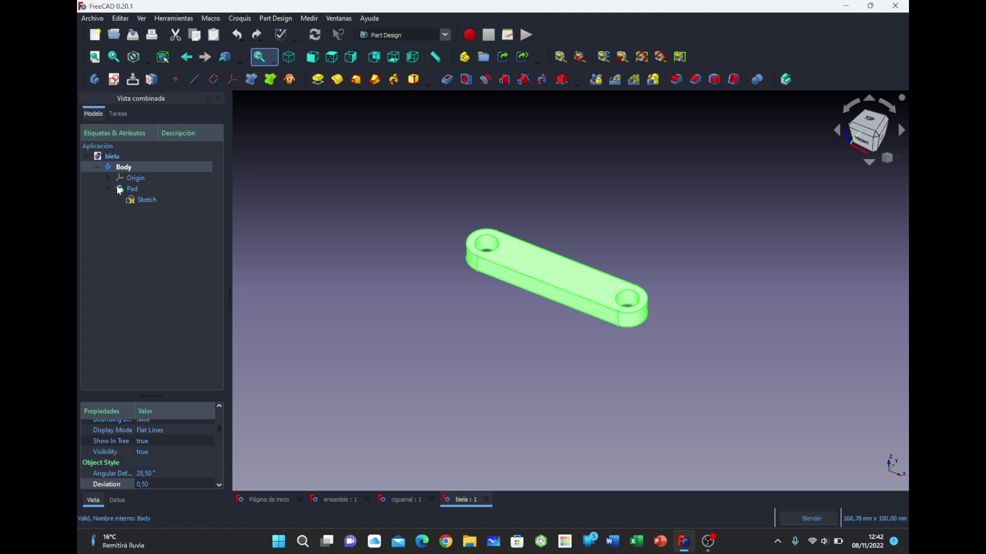
pyautogui.click(337, 222)
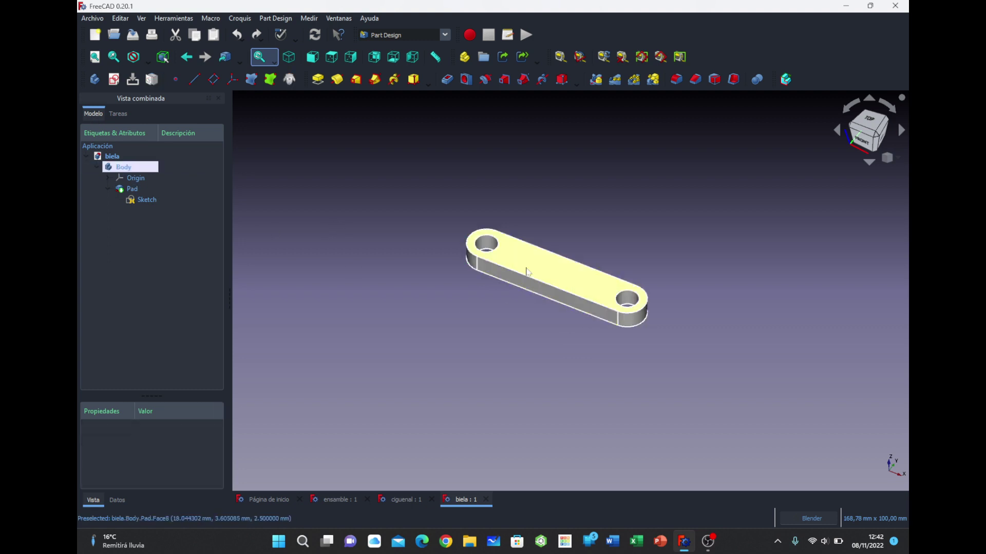
# Cycle through the ensamble, biela and ciguenal tabs, ending on ensamble
pyautogui.click(345, 498)
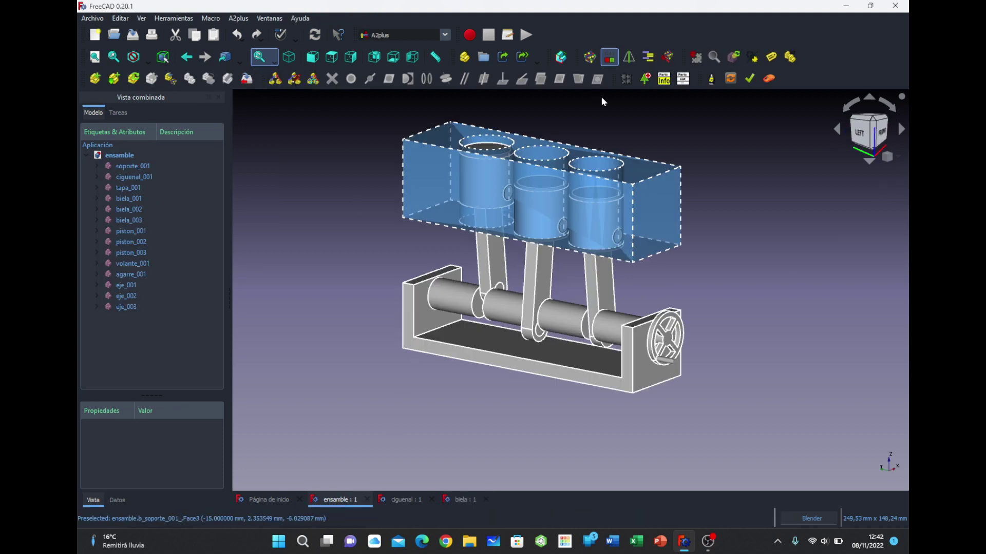
pyautogui.click(449, 500)
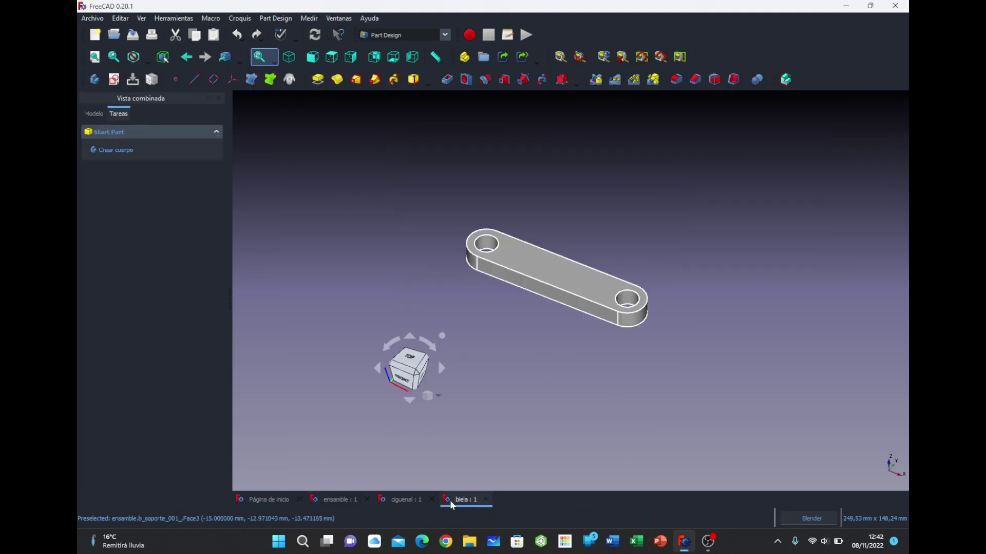
pyautogui.click(409, 496)
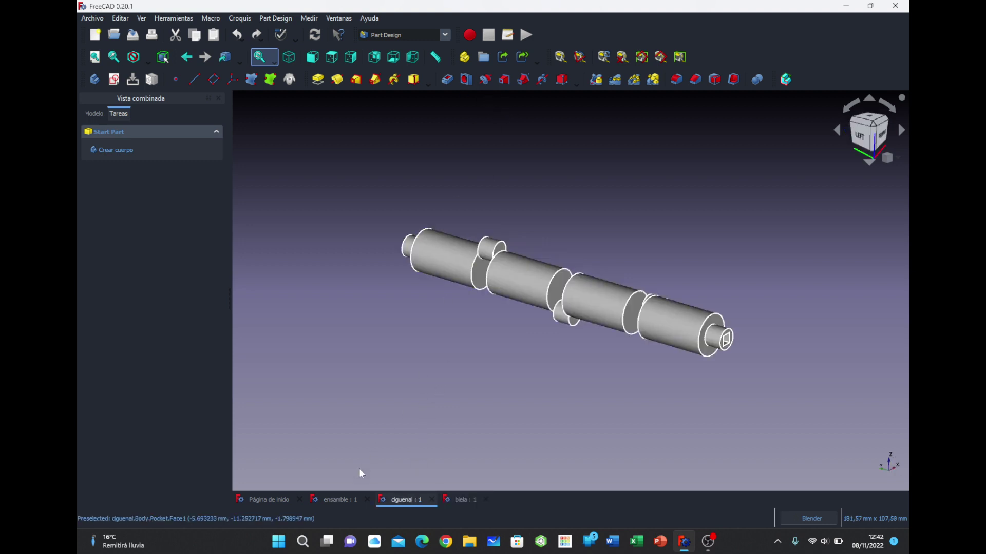
pyautogui.click(345, 500)
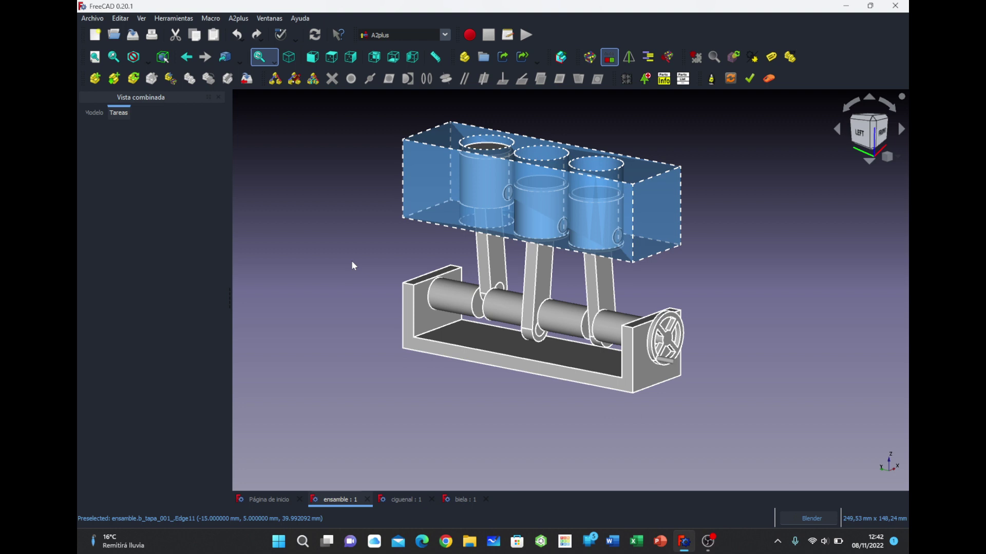
# Open Editar > Preferencias on the Mostrar page's Vista 3D tab
pyautogui.click(128, 19)
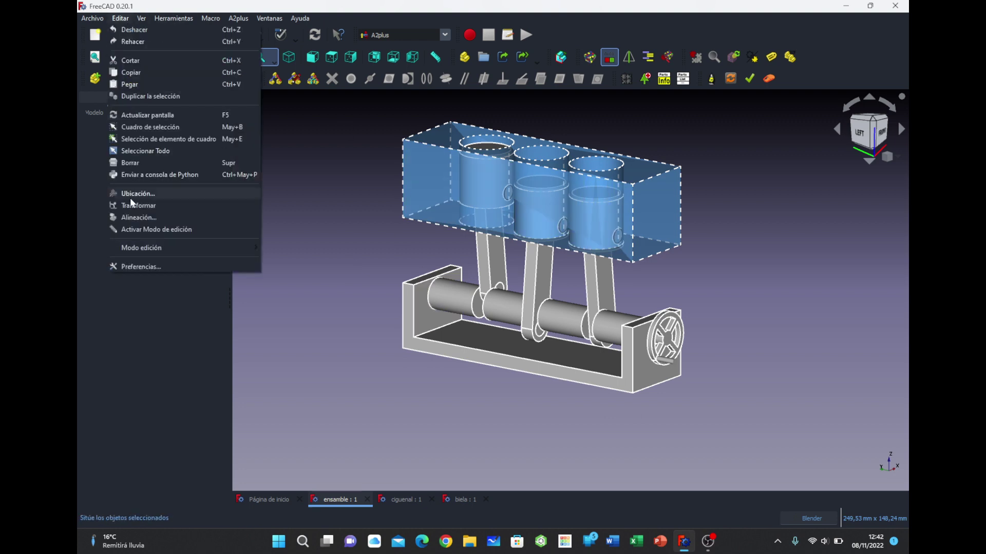
pyautogui.click(130, 266)
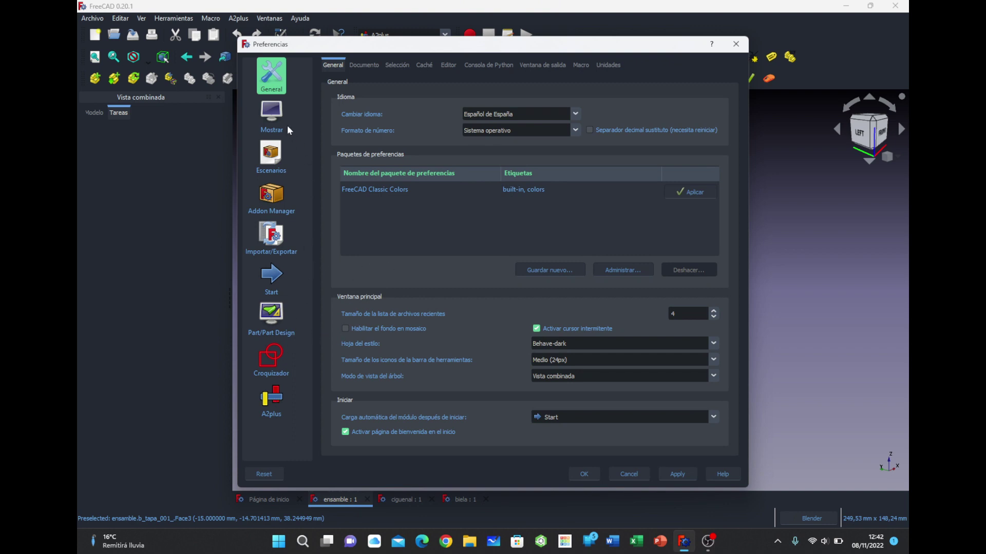
pyautogui.click(272, 122)
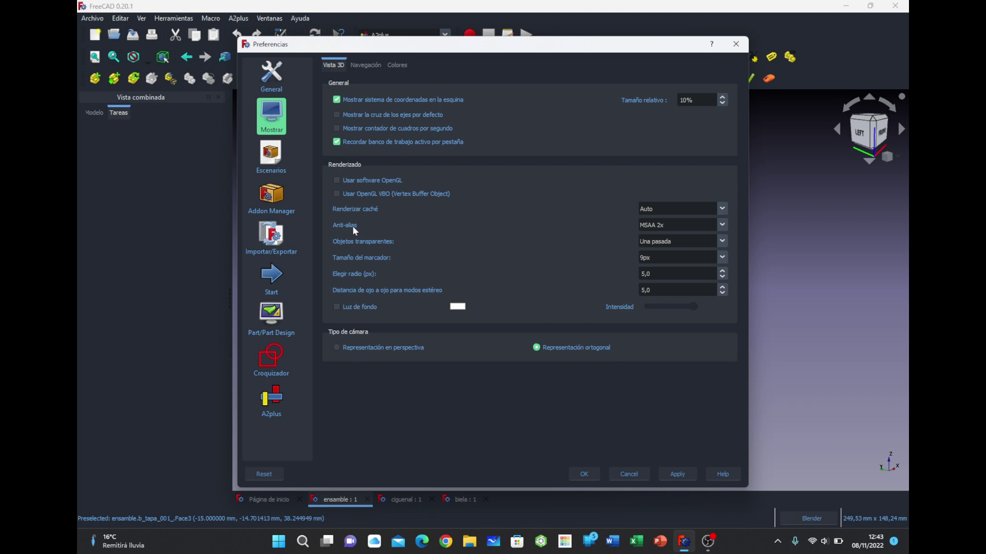
# Set Anti-alias to Ninguno and acknowledge the Suavizado de bordes notice
pyautogui.click(721, 229)
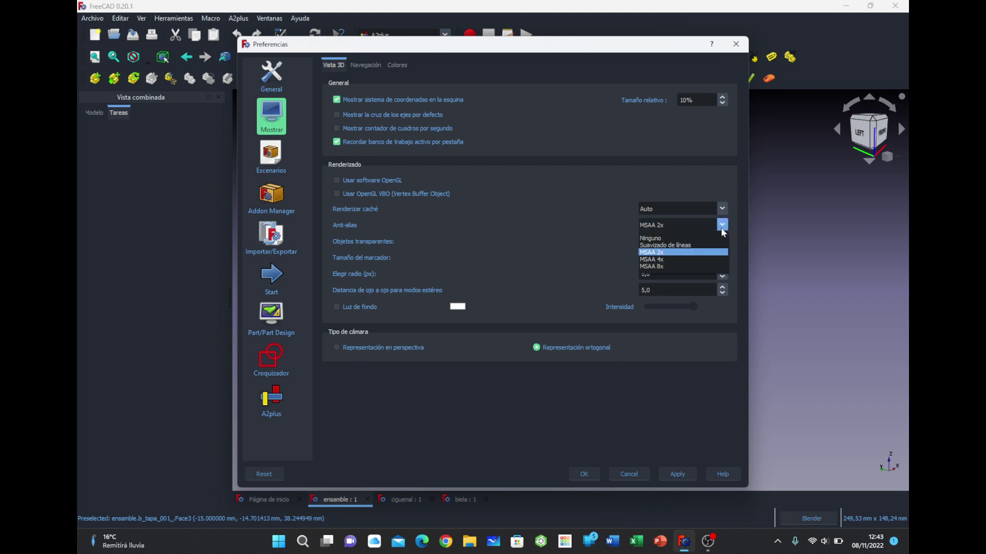
pyautogui.click(523, 235)
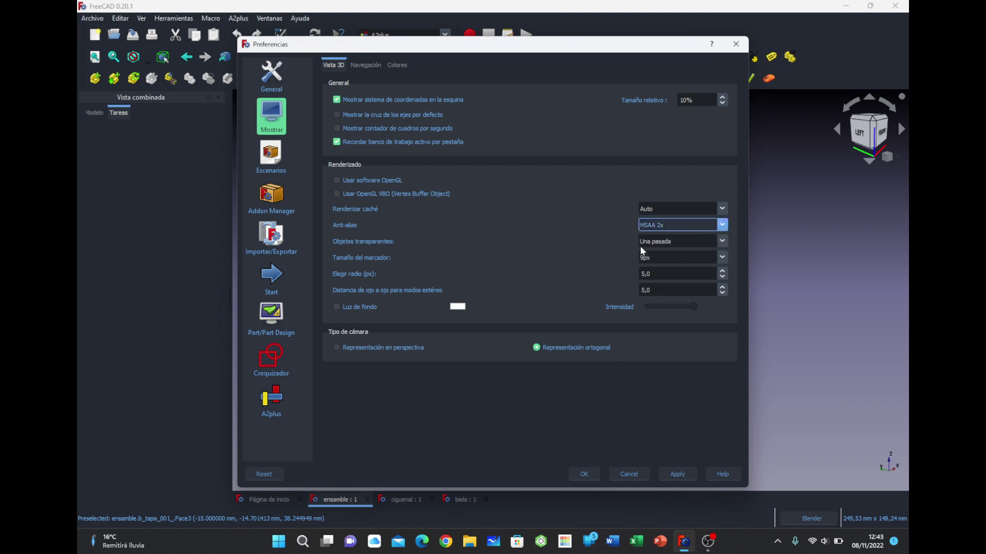
pyautogui.click(718, 230)
pyautogui.click(688, 238)
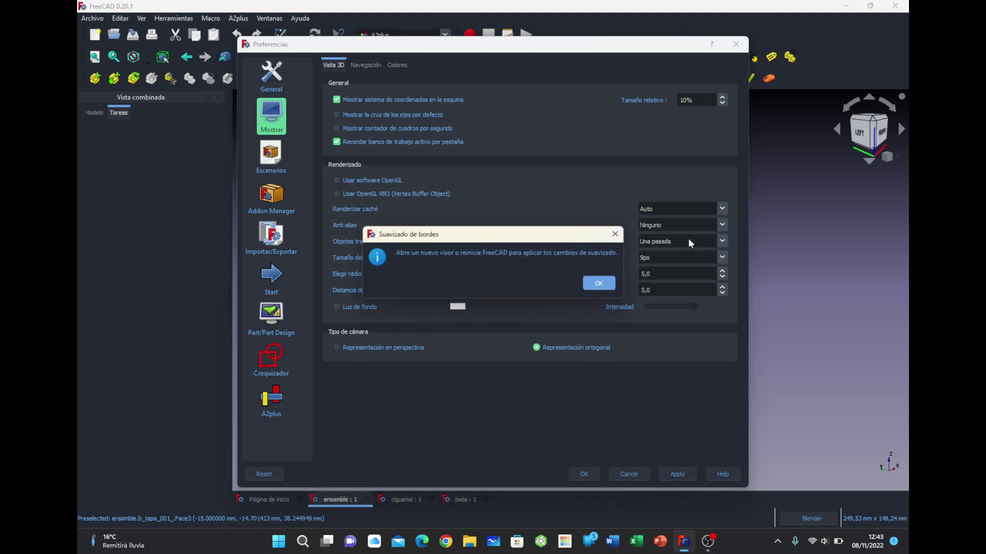
pyautogui.click(599, 284)
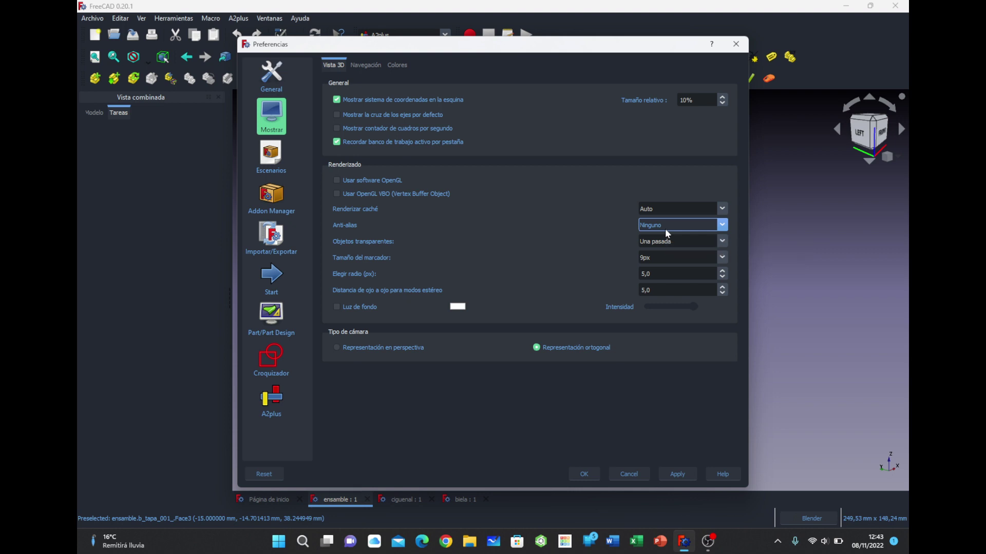
# Review the Anti-alias choices again without changing them
pyautogui.click(682, 226)
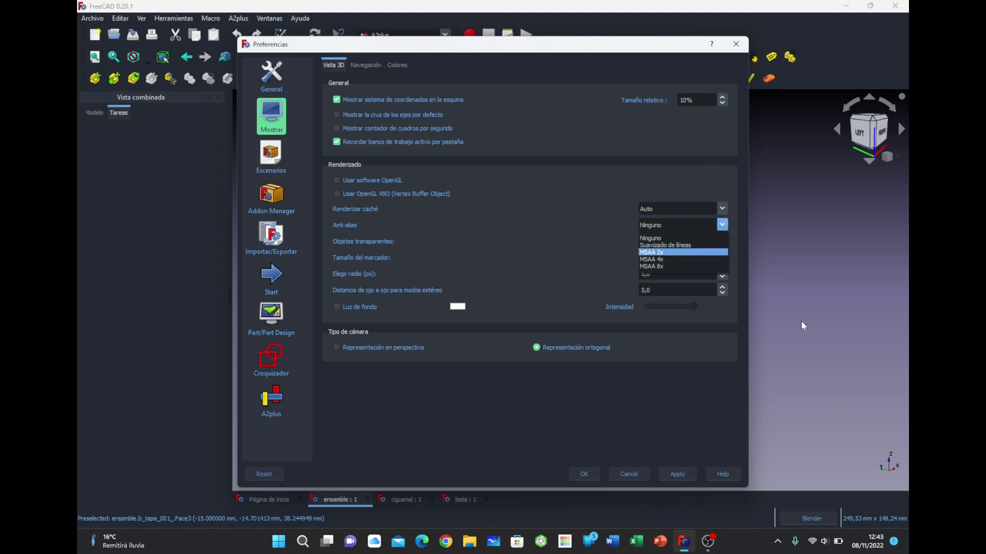
pyautogui.click(664, 239)
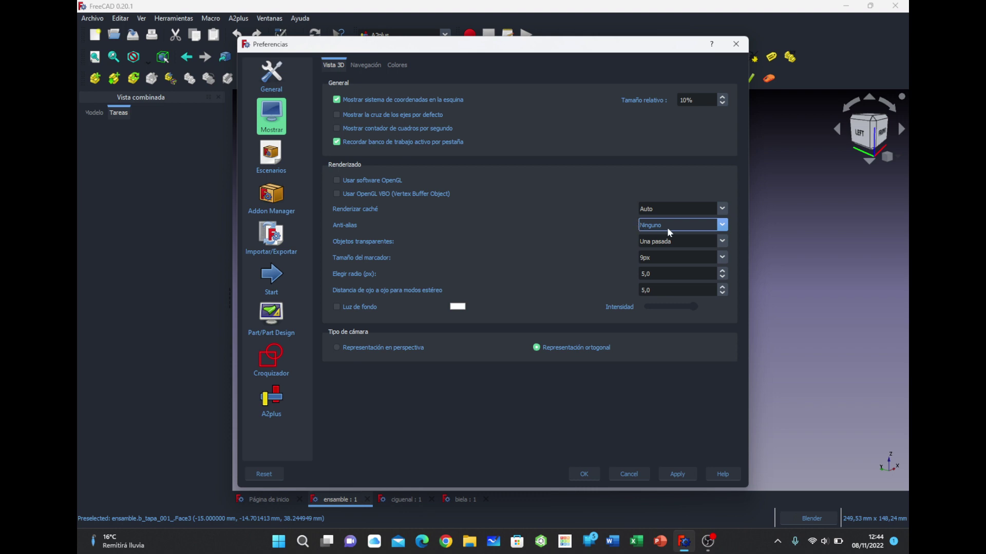
pyautogui.moveTo(677, 225)
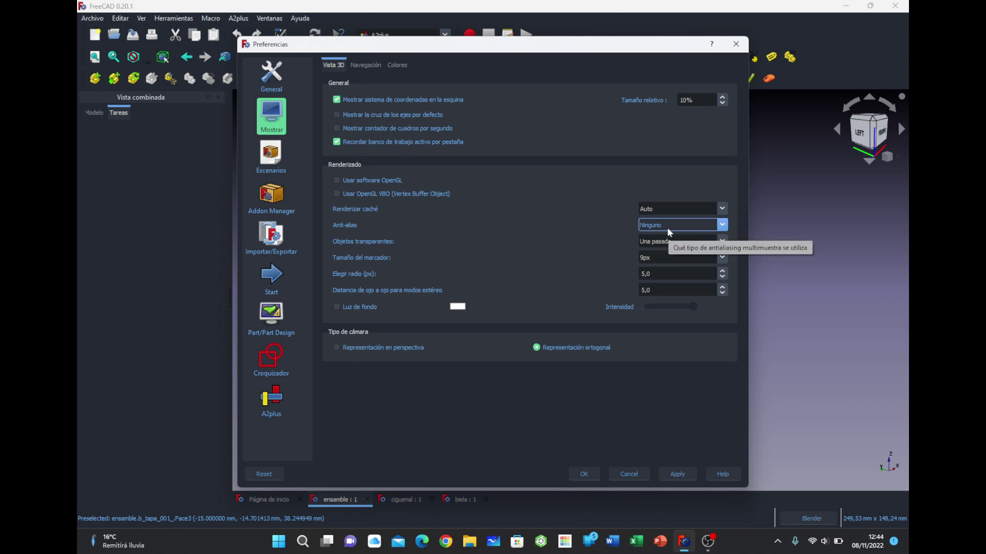
pyautogui.click(667, 229)
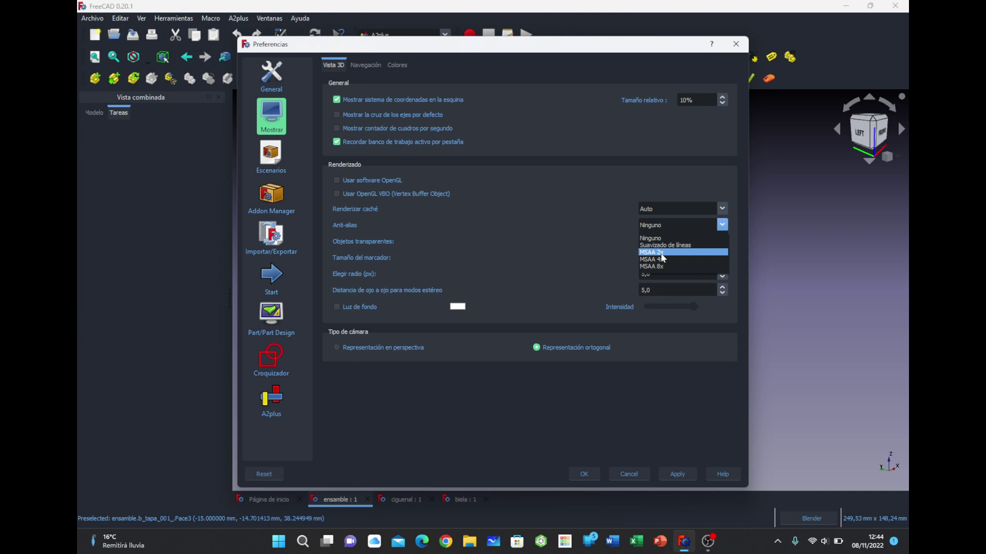
# Set the 3D view Anti-alias dropdown back to MSAA 2x
pyautogui.click(661, 253)
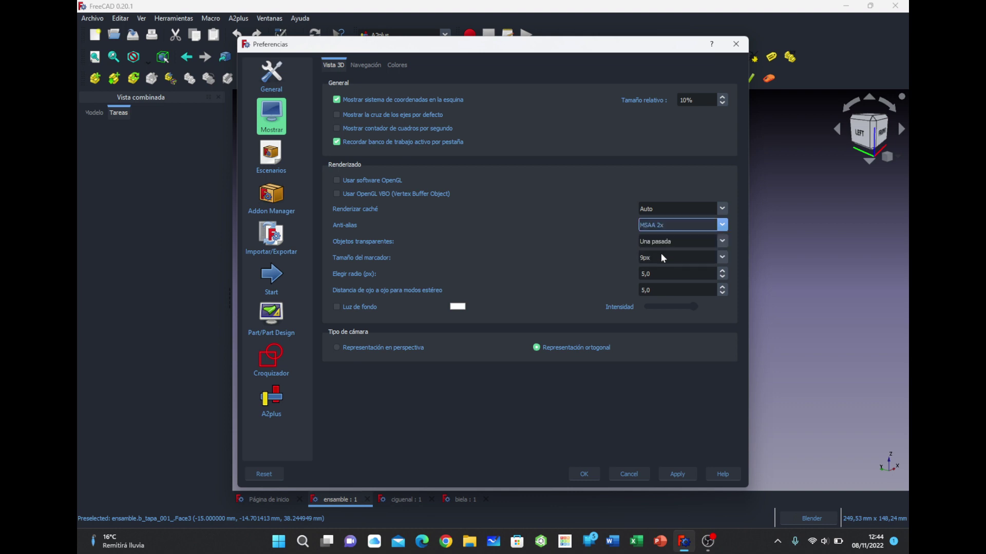
pyautogui.click(656, 226)
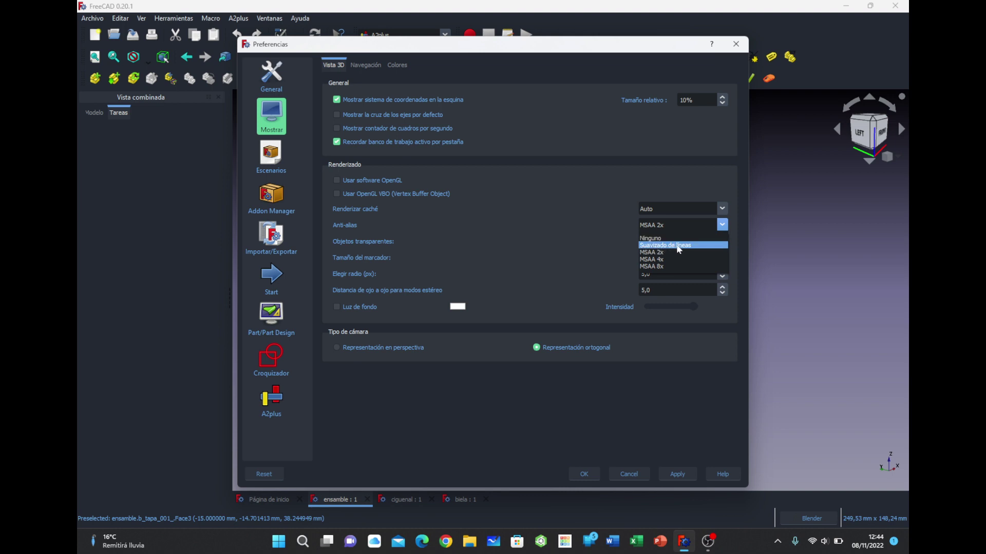
pyautogui.click(586, 237)
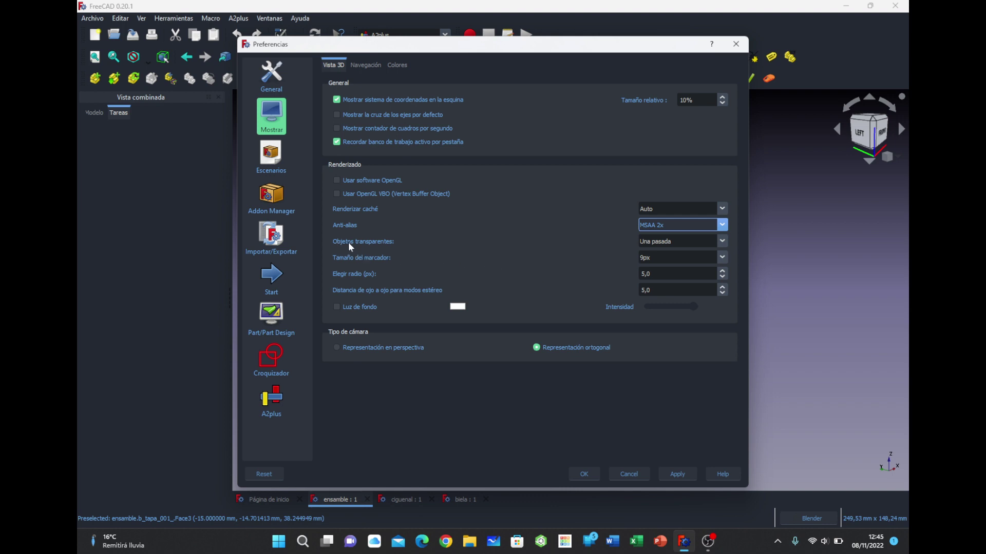
pyautogui.click(719, 243)
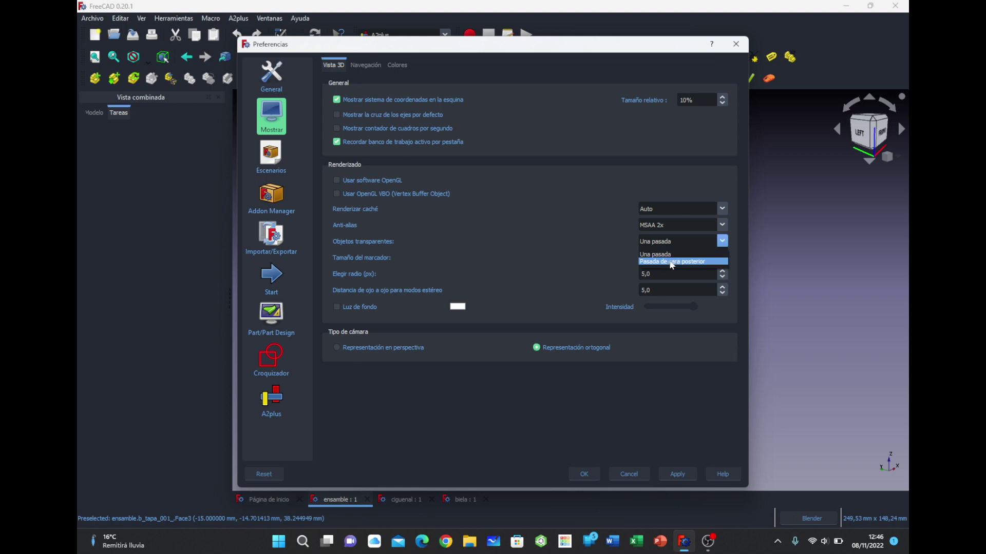
pyautogui.click(582, 250)
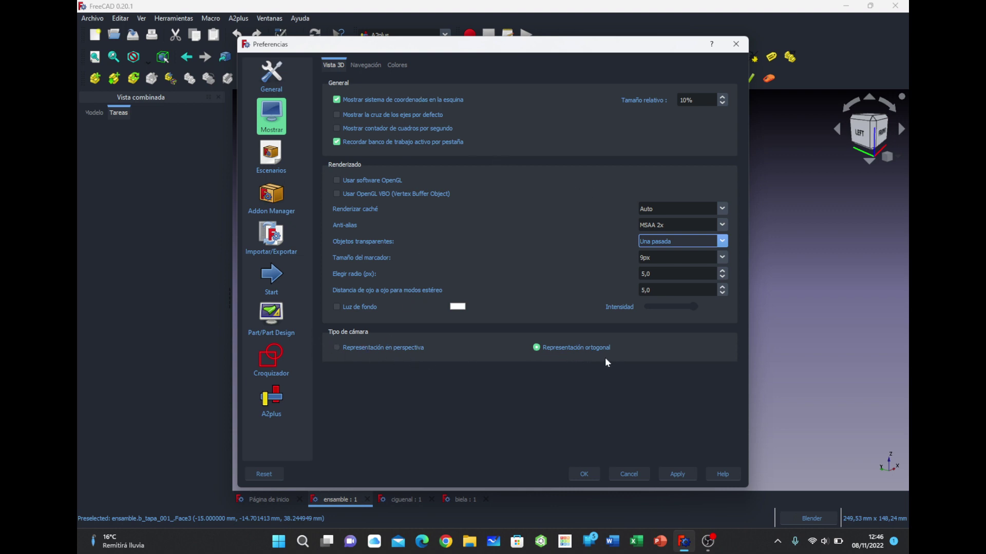
# On the Navegación tab, hide then restore the navigation cube, keeping it top-right
pyautogui.click(365, 65)
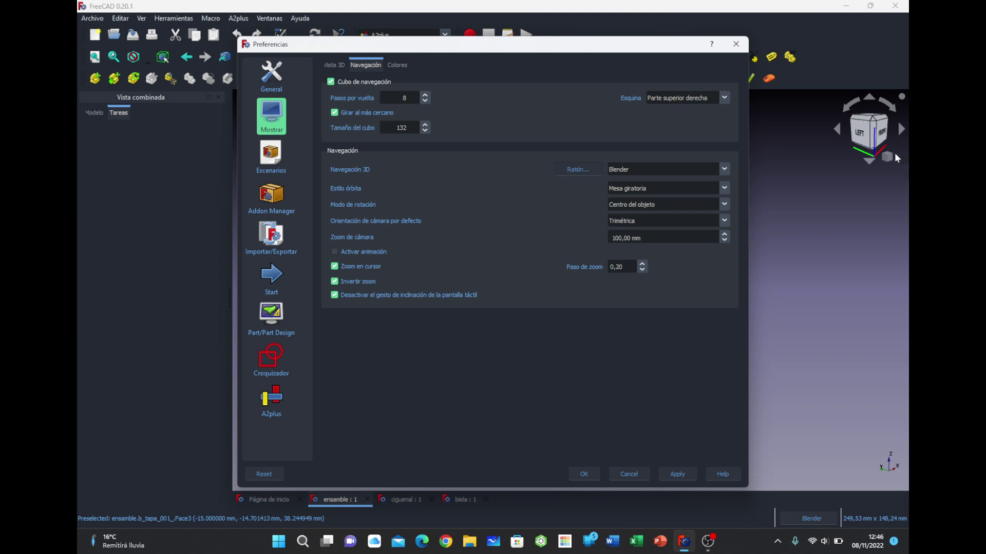
pyautogui.click(336, 82)
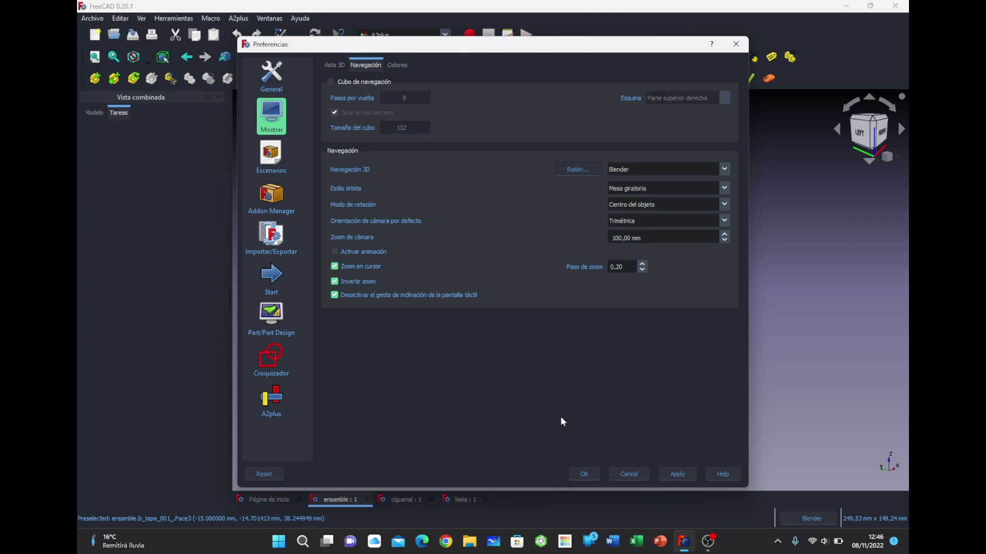
pyautogui.click(685, 475)
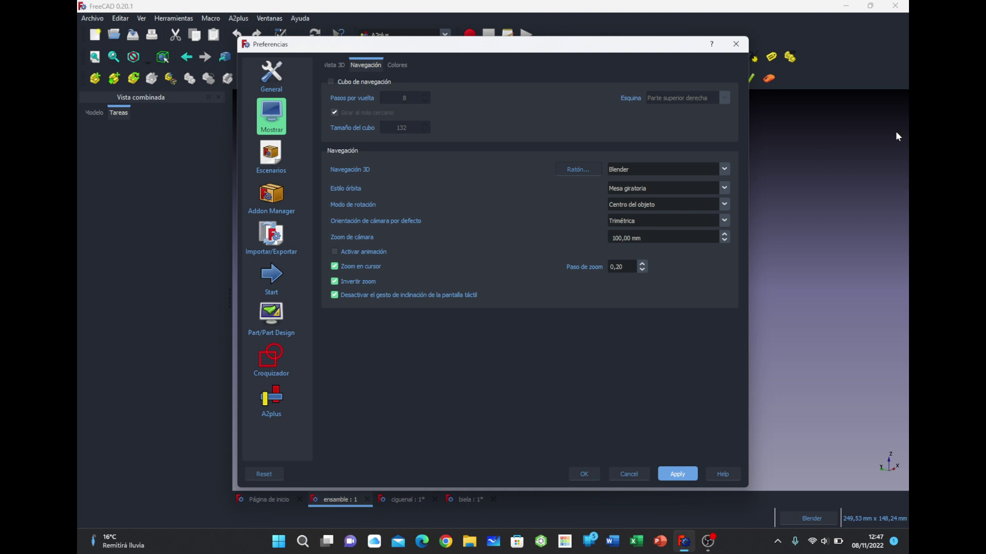
pyautogui.click(330, 82)
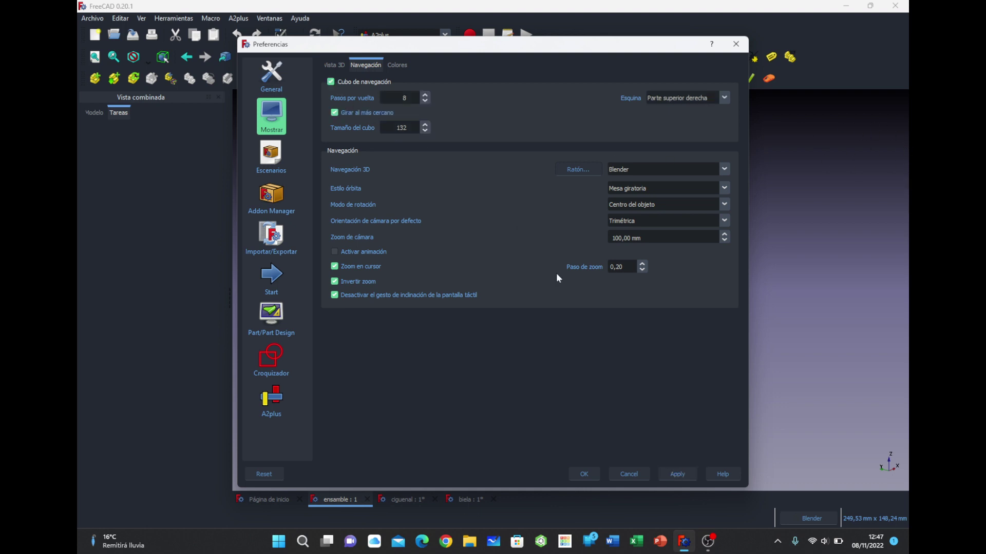
pyautogui.click(677, 474)
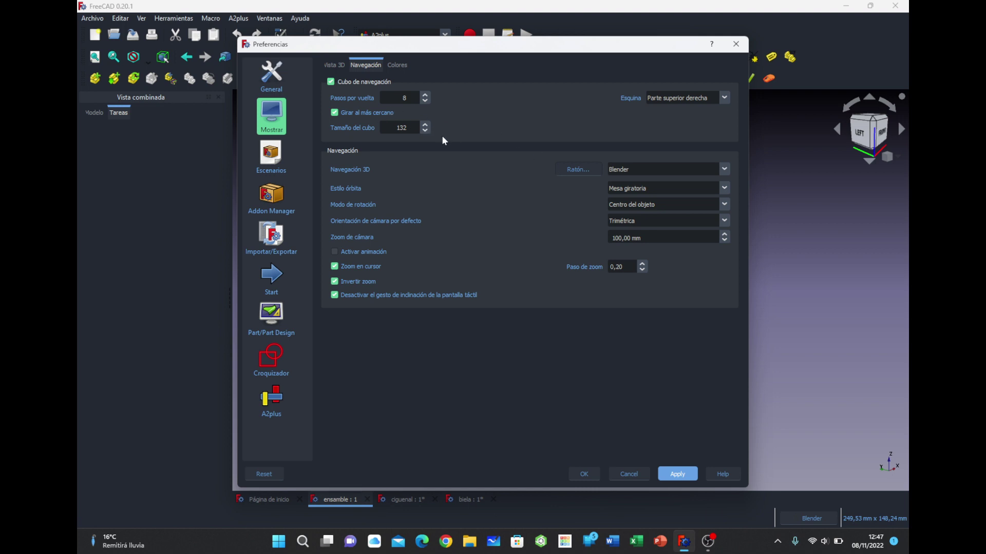
pyautogui.click(724, 98)
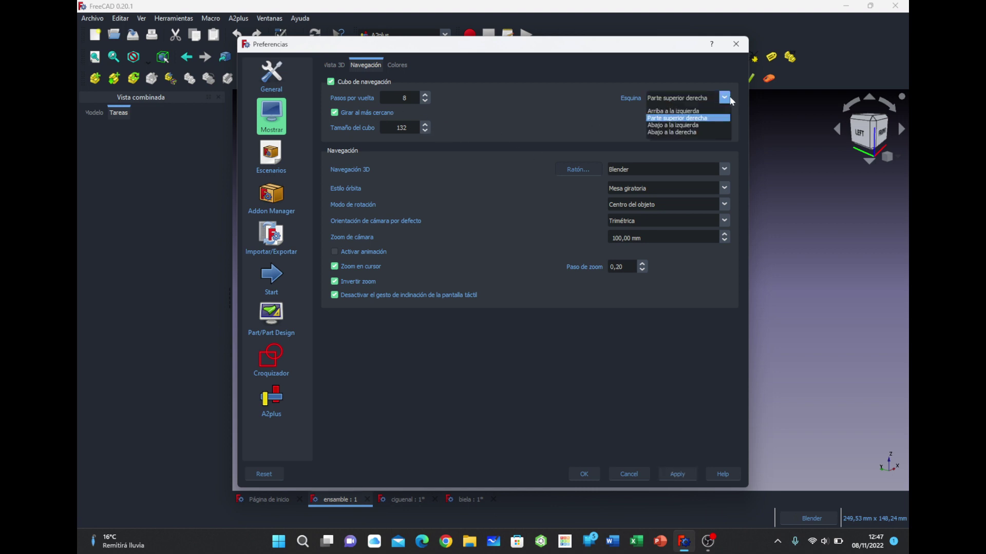
pyautogui.click(534, 158)
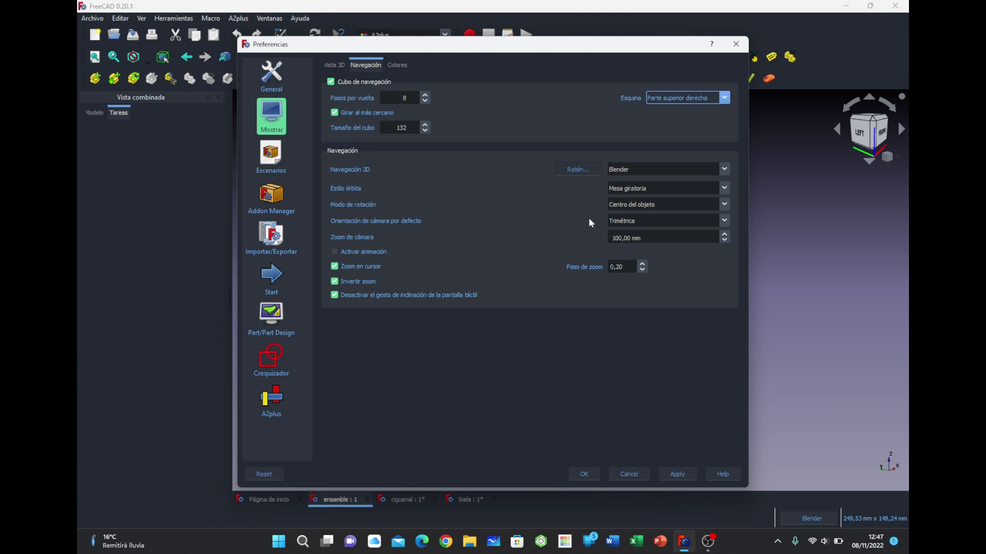
# Keep Blender as the 3D navigation style and show its Ratón... mouse controls
pyautogui.click(638, 169)
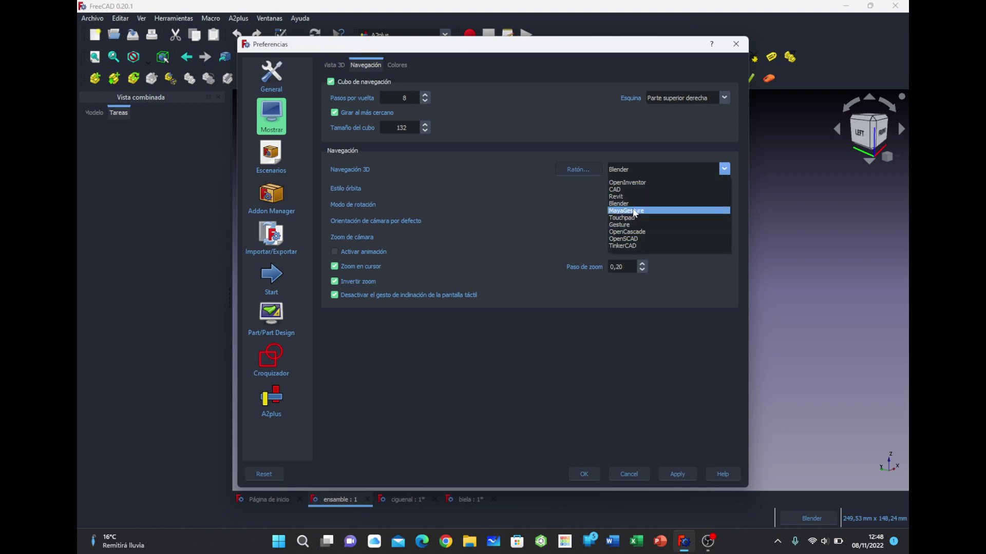
pyautogui.click(549, 198)
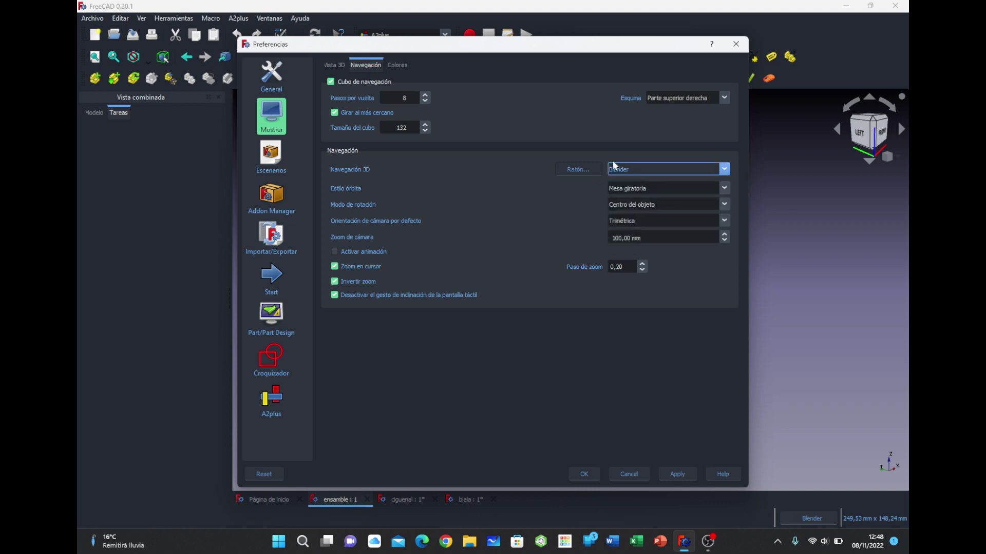
pyautogui.click(574, 171)
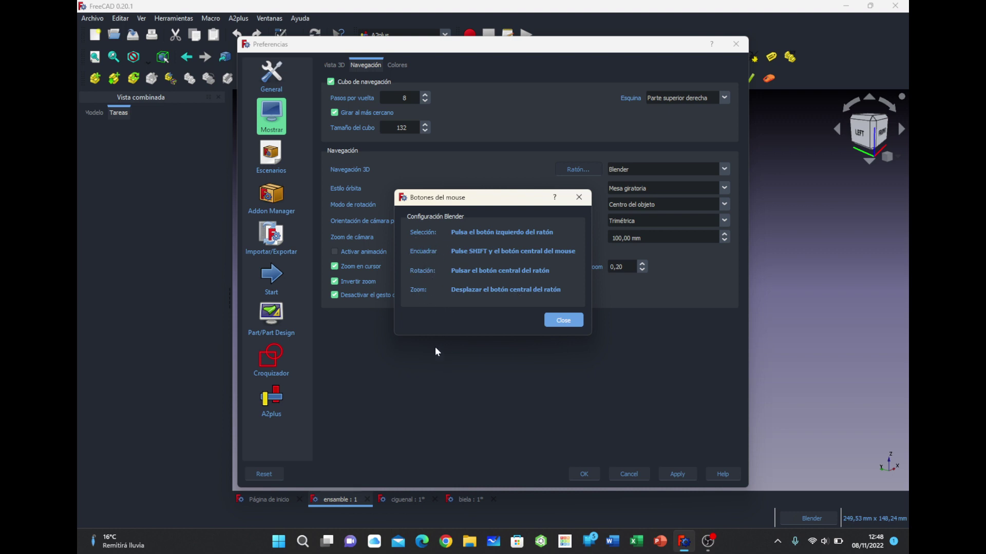
# Close the Botones del mouse window
pyautogui.click(566, 322)
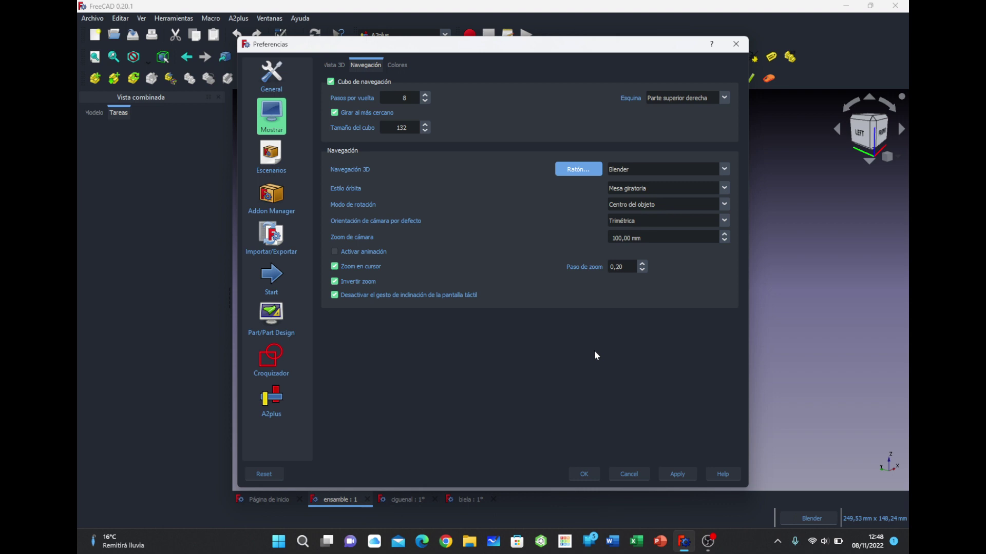
pyautogui.click(724, 170)
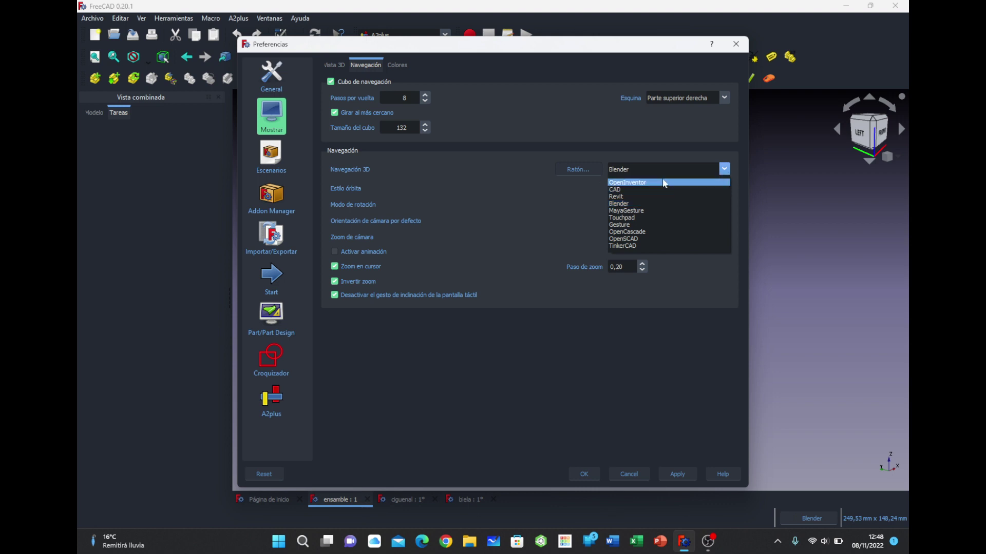
pyautogui.click(542, 200)
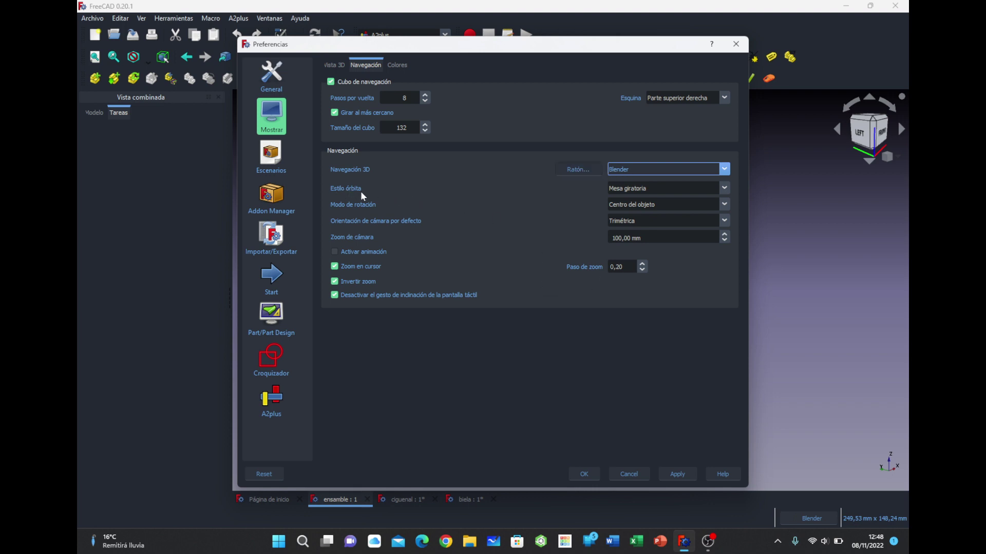
# Keep Estilo órbita at Mesa giratoria and list the Modo de rotación options
pyautogui.click(726, 188)
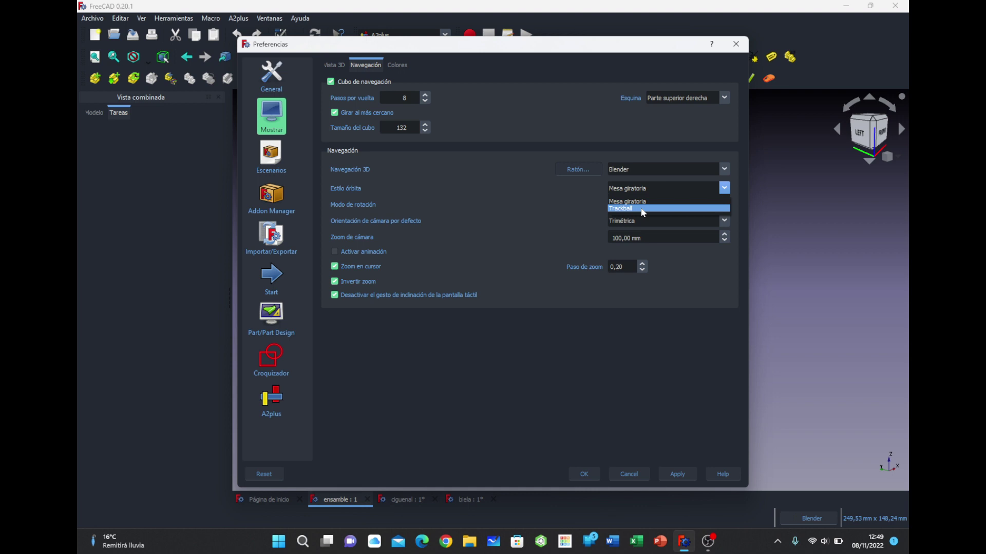
pyautogui.click(539, 210)
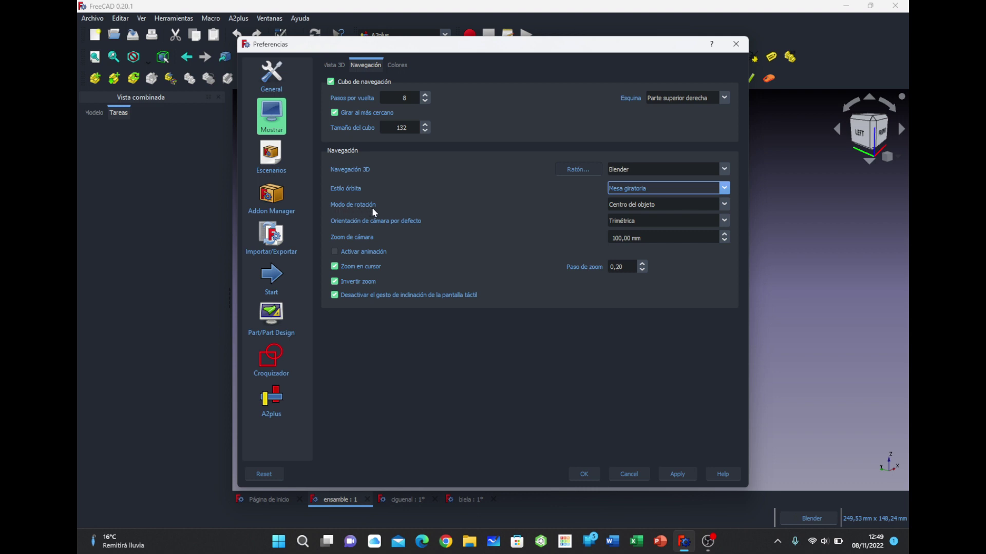
pyautogui.click(716, 207)
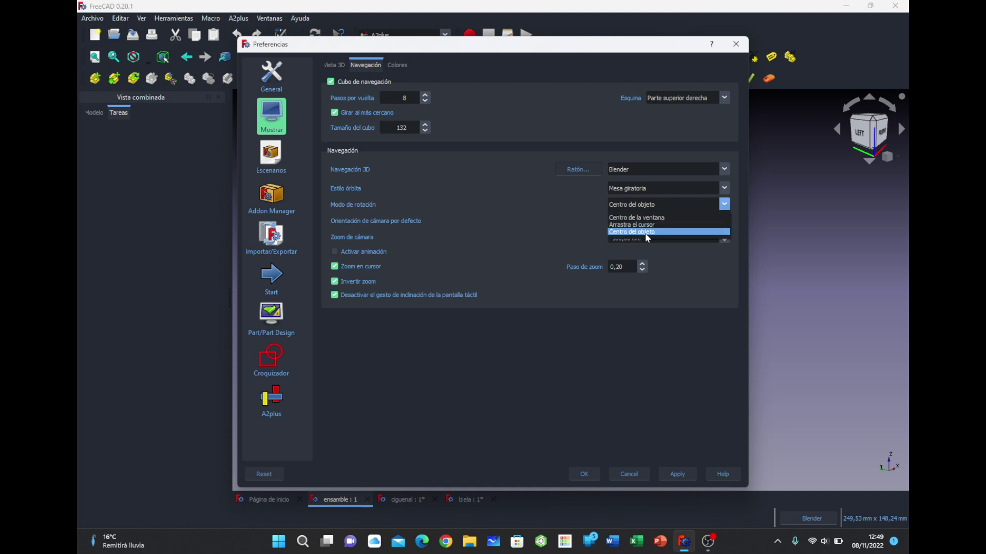
pyautogui.click(521, 214)
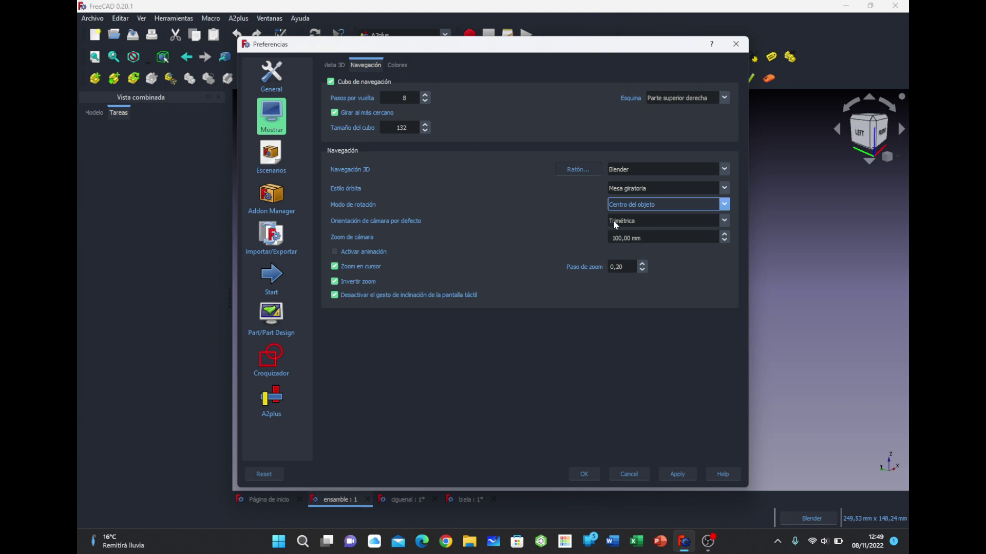
pyautogui.click(688, 208)
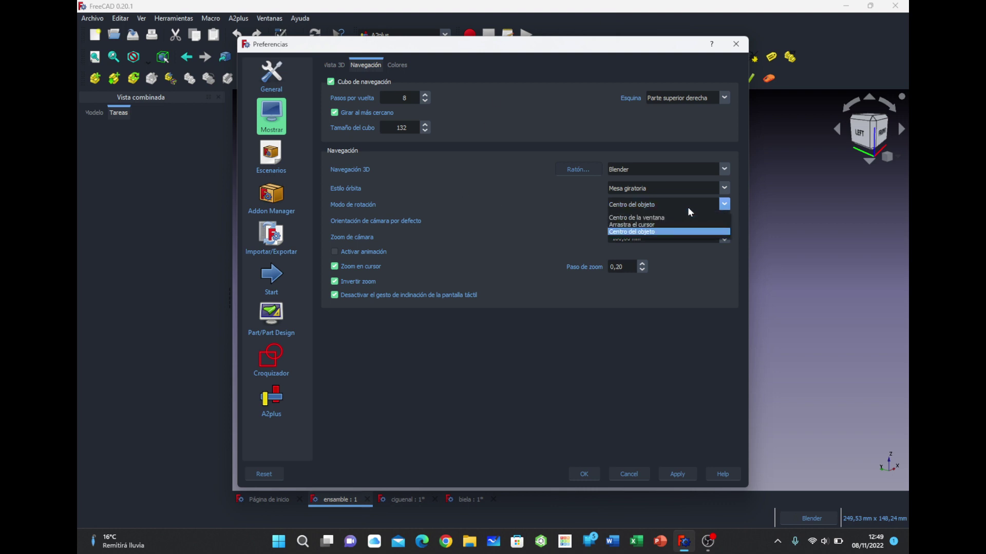
pyautogui.click(642, 234)
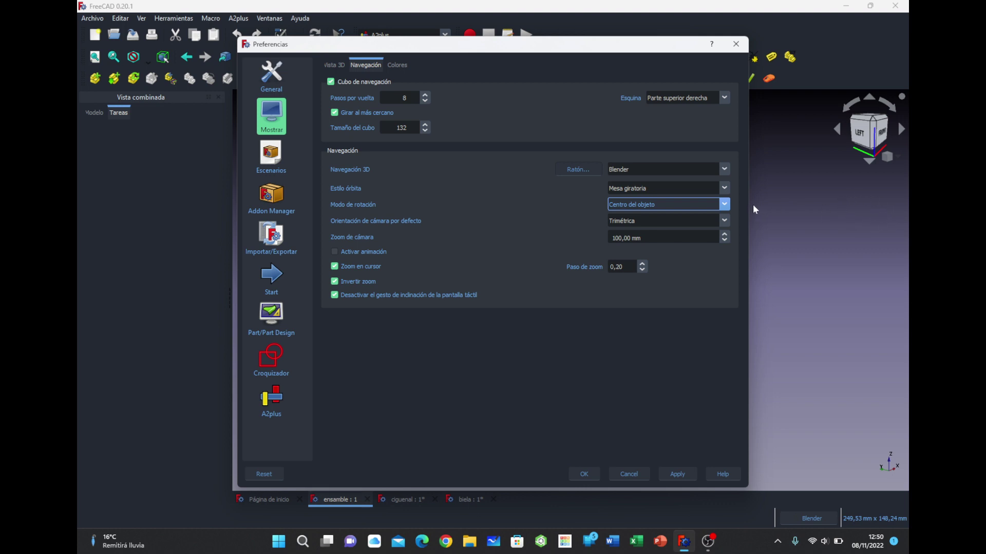
pyautogui.moveTo(666, 204)
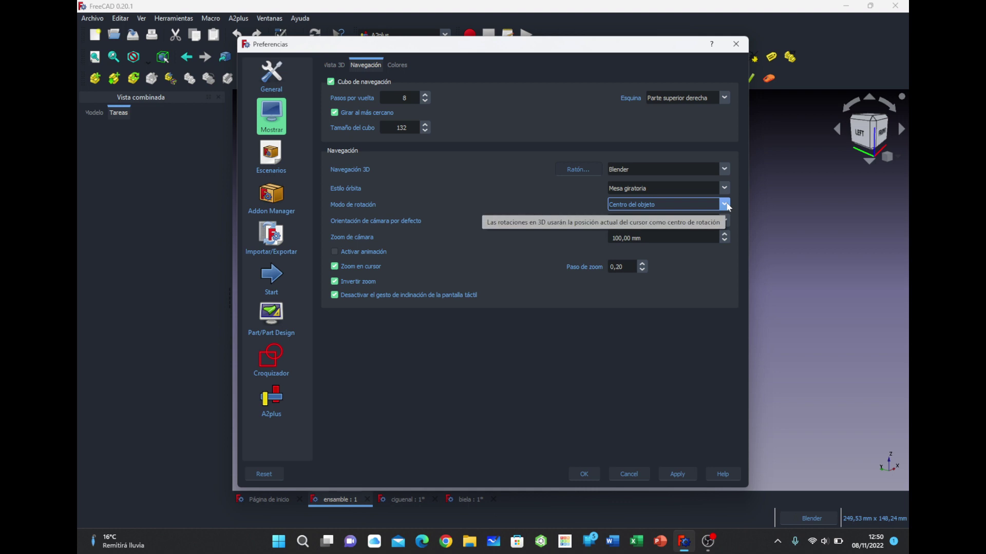
pyautogui.click(724, 204)
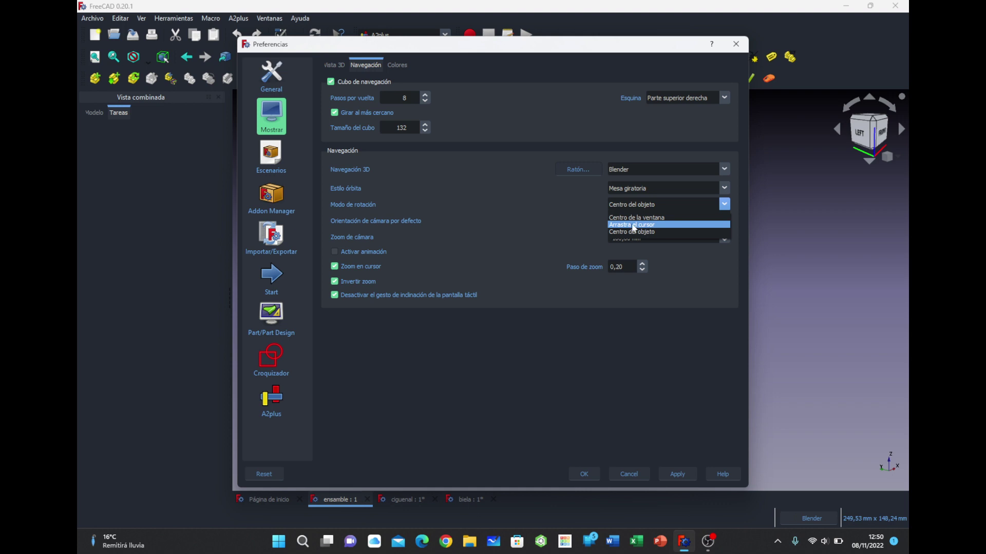
pyautogui.click(641, 226)
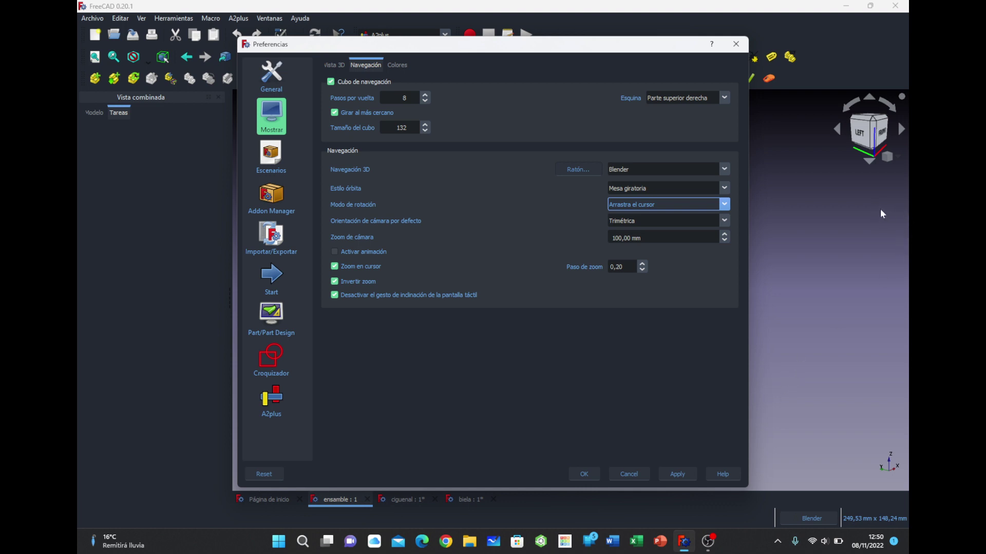
pyautogui.click(707, 207)
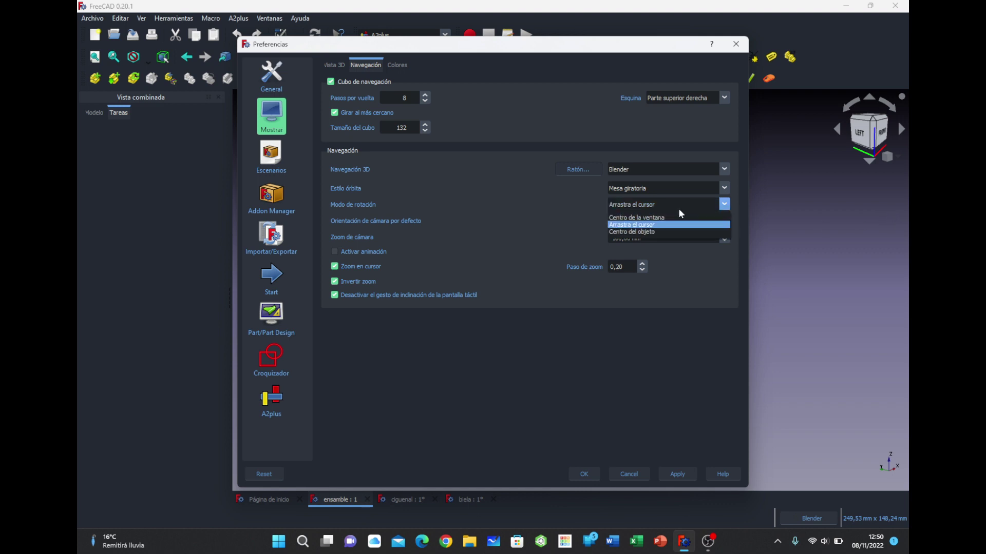
pyautogui.click(657, 231)
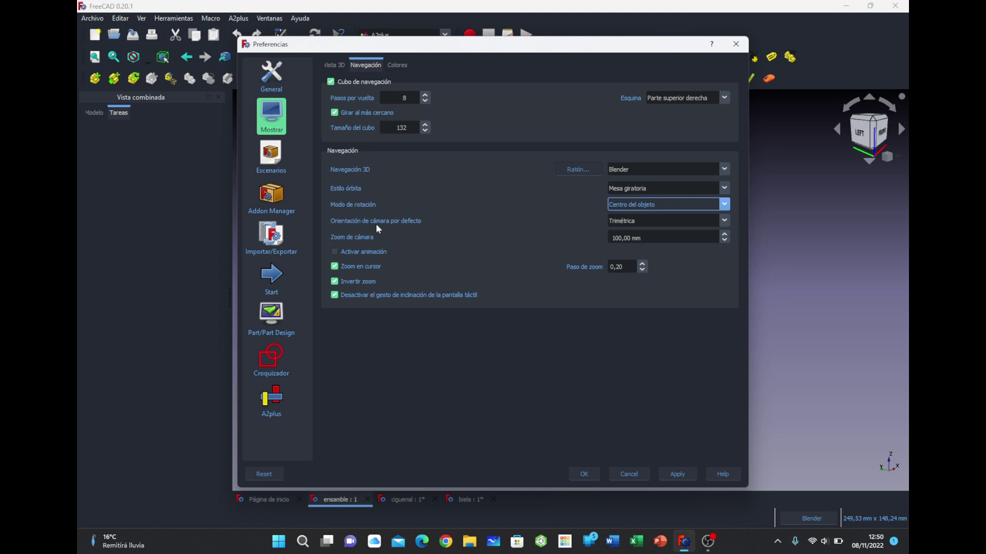
# Keep the default camera orientation at Trimétrica, then show the Colores page
pyautogui.click(724, 221)
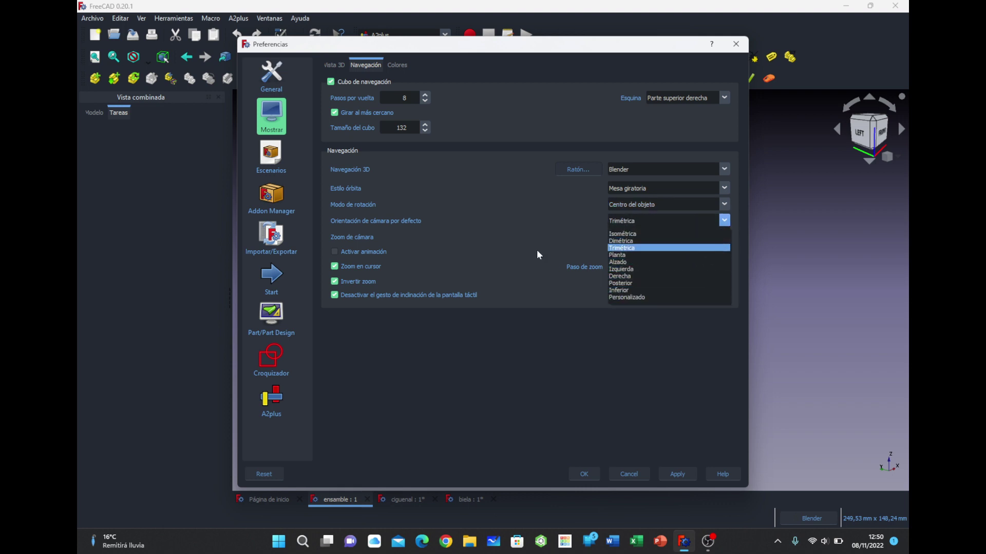
pyautogui.click(506, 243)
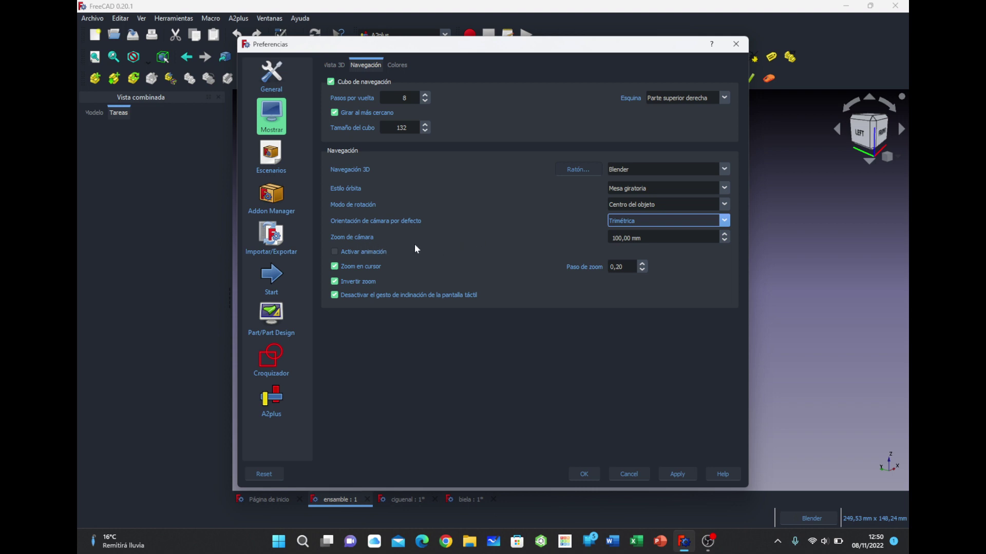
pyautogui.press('Tab')
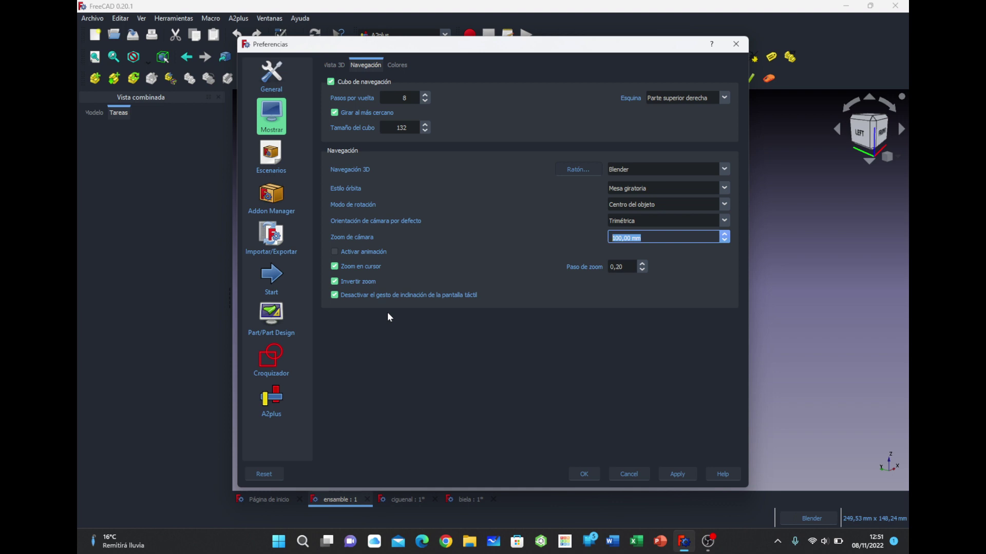
pyautogui.click(404, 71)
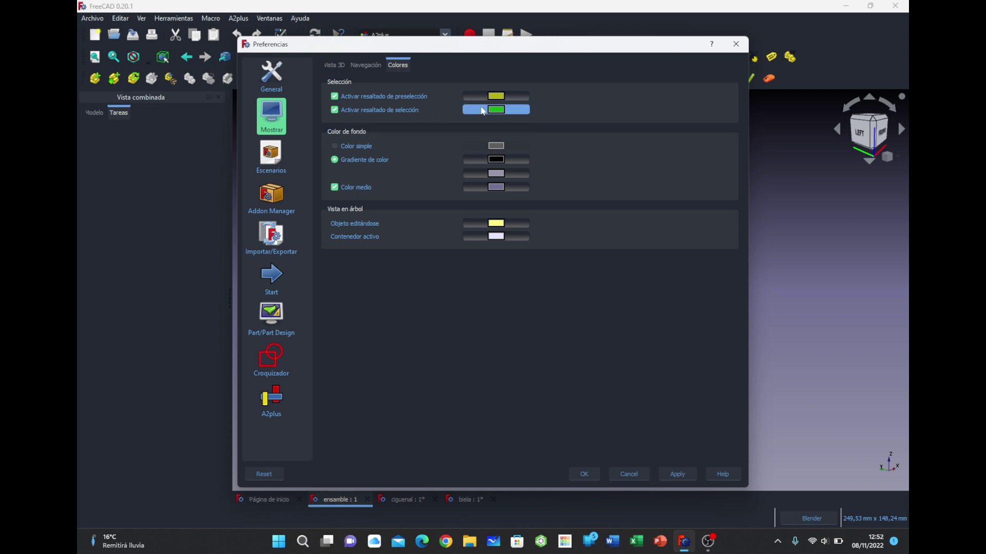
pyautogui.click(642, 479)
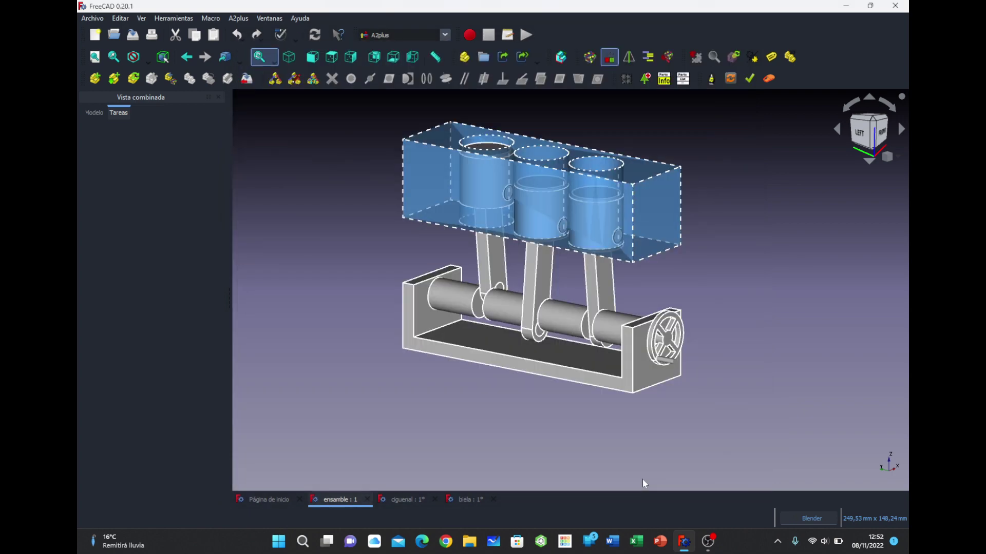
pyautogui.click(611, 386)
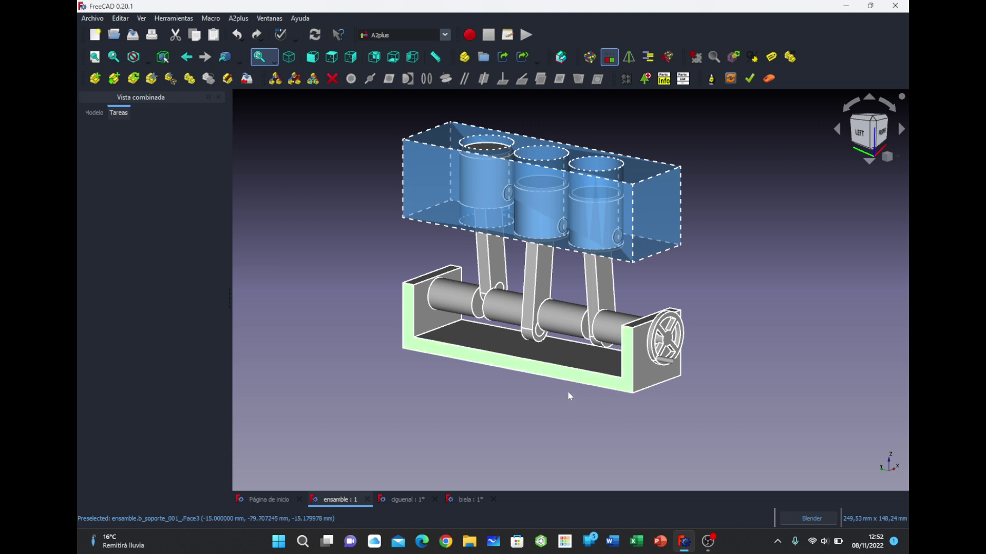
pyautogui.click(562, 412)
pyautogui.click(121, 18)
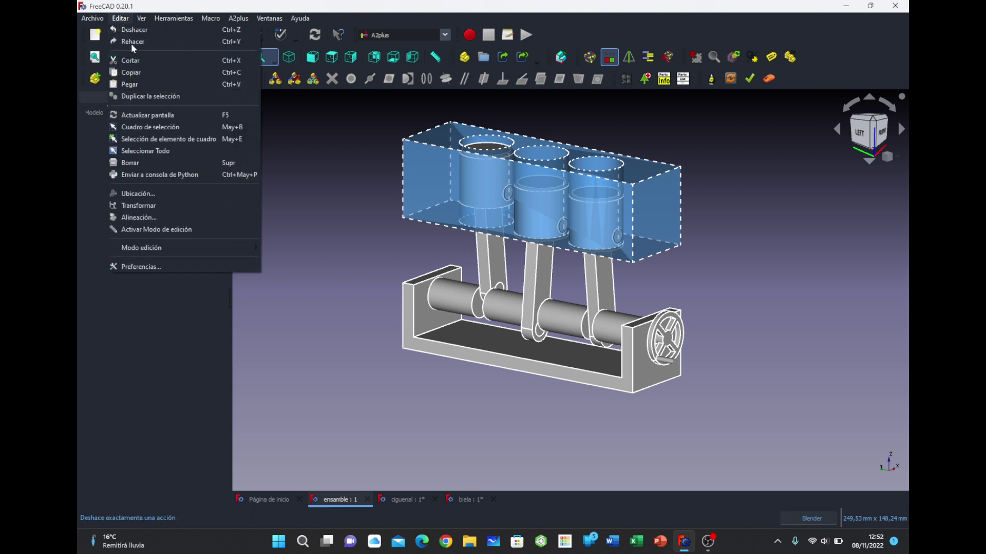
pyautogui.click(162, 266)
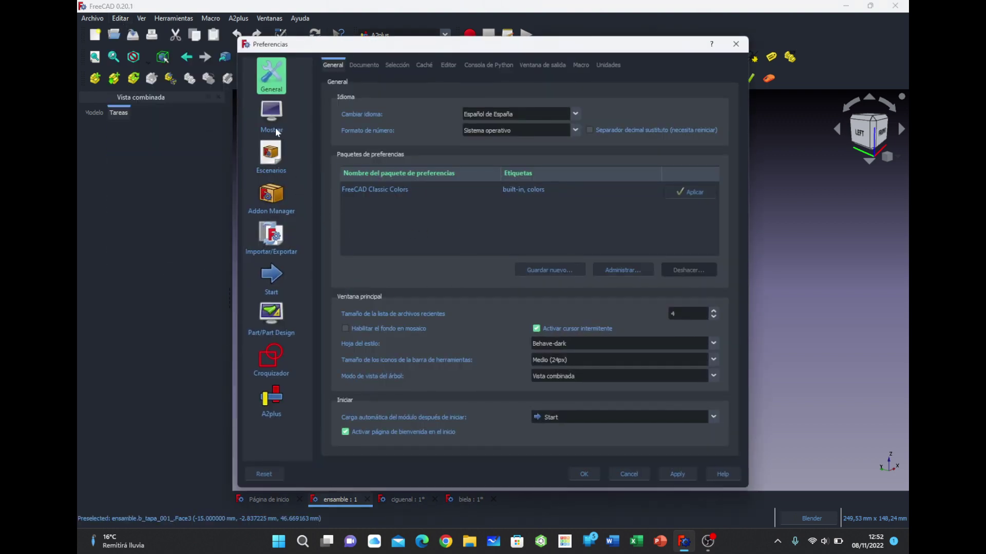
pyautogui.click(275, 128)
pyautogui.click(398, 66)
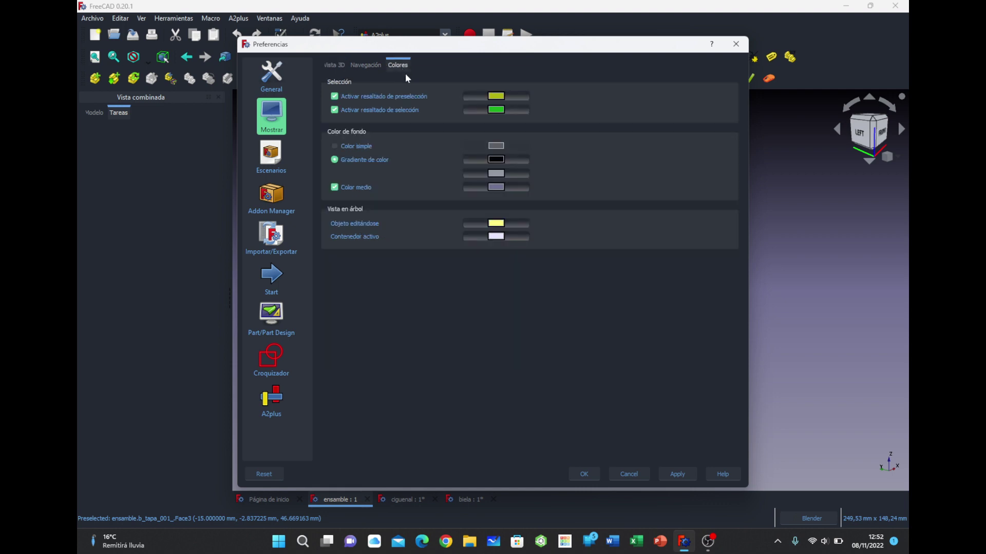
pyautogui.click(352, 95)
pyautogui.click(353, 109)
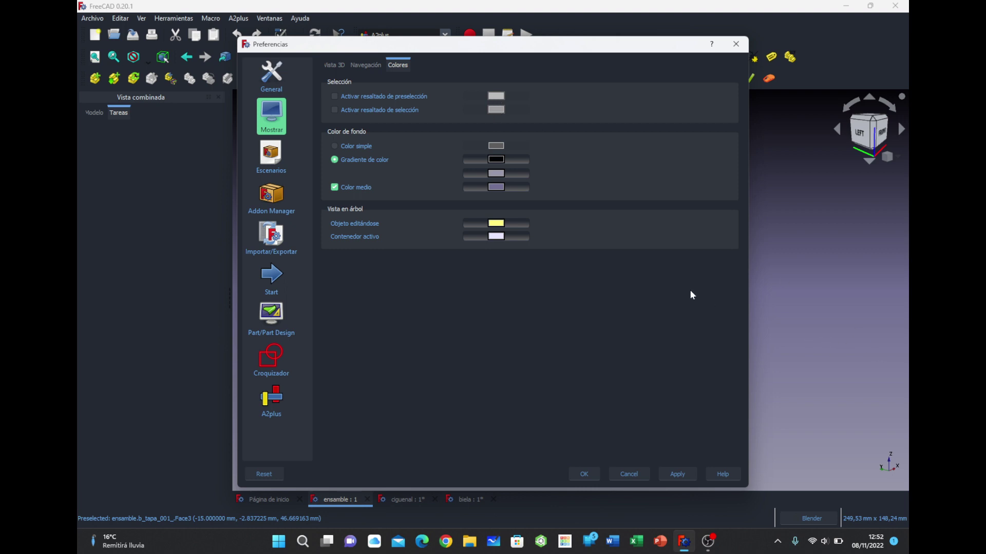
pyautogui.click(394, 109)
pyautogui.click(392, 98)
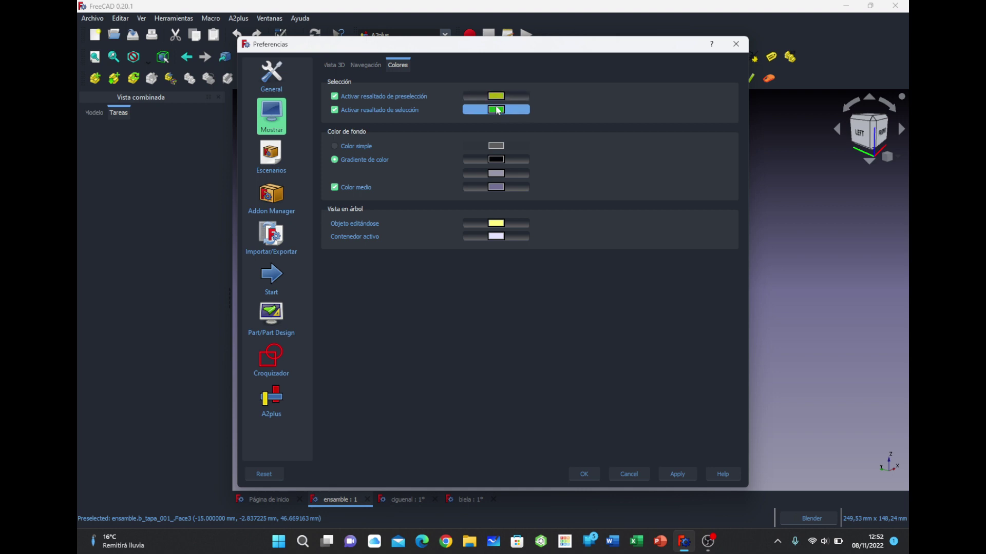
pyautogui.click(399, 97)
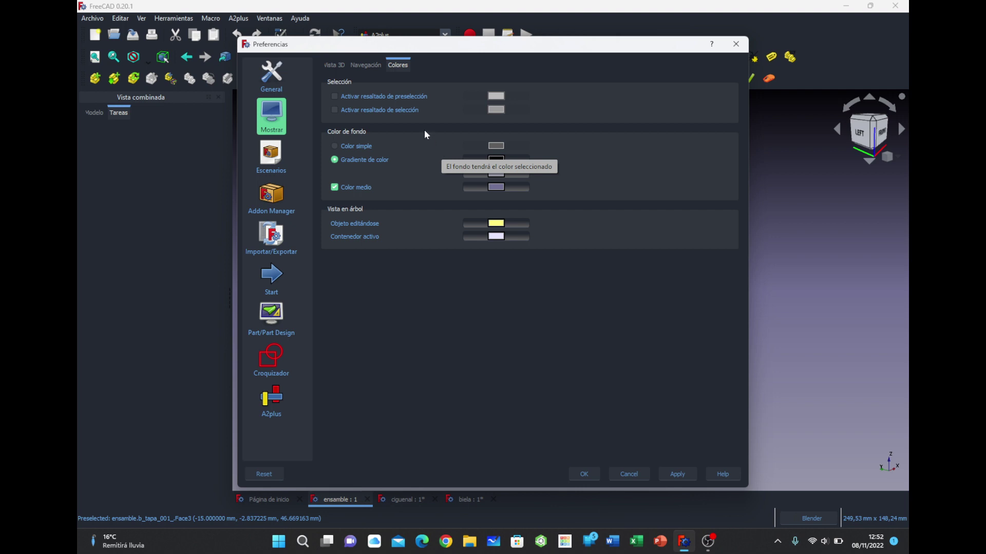
pyautogui.click(401, 110)
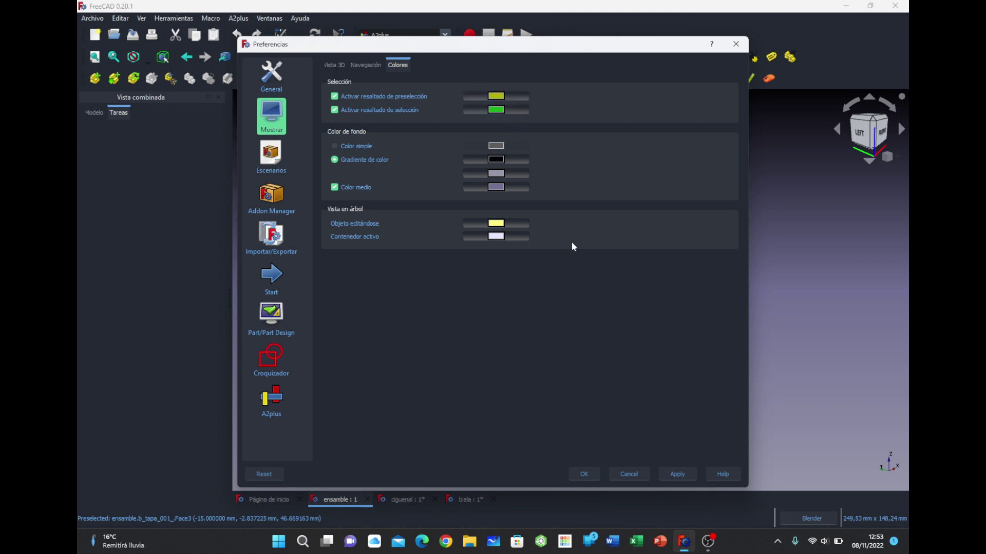
pyautogui.click(590, 477)
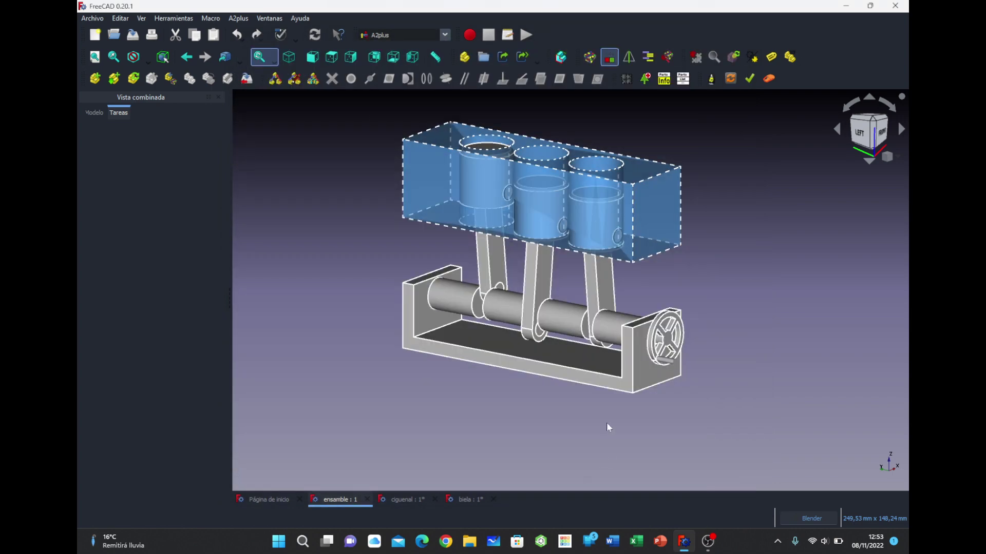
# Switch to the Curves workbench and apply Zebra stripe shading
pyautogui.click(391, 34)
pyautogui.scroll(5, 389, 50)
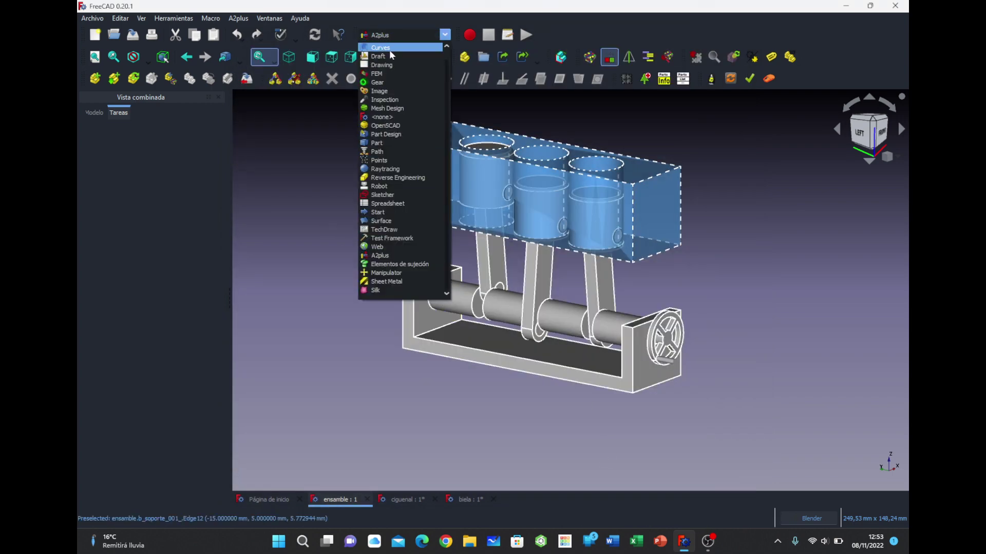
pyautogui.click(390, 49)
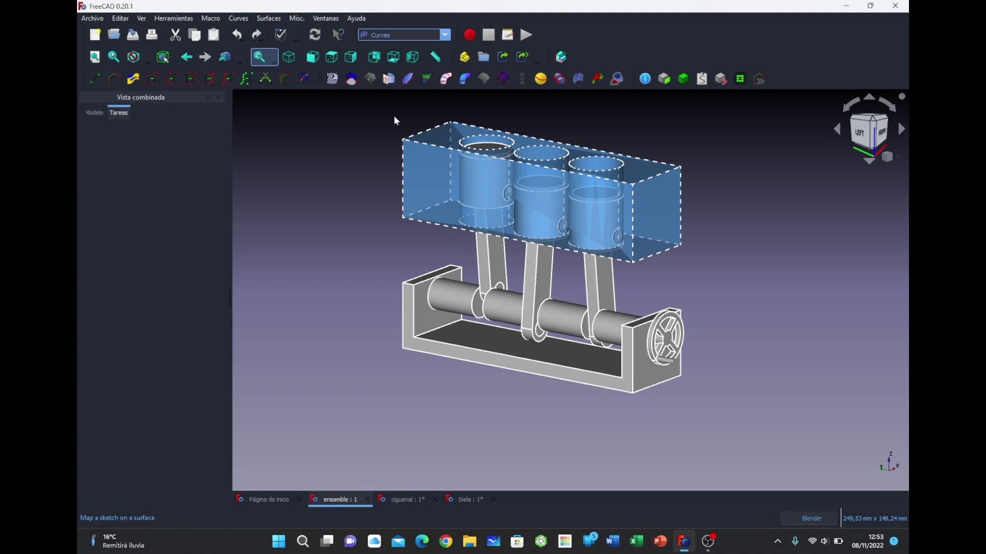
pyautogui.click(335, 79)
# Orbit the ensamble assembly to inspect the zebra stripes, then quit the Zebra tool
pyautogui.moveTo(387, 263)
pyautogui.mouseDown(button='middle')
pyautogui.moveTo(341, 235)
pyautogui.moveTo(308, 253)
pyautogui.moveTo(417, 260)
pyautogui.moveTo(429, 313)
pyautogui.mouseUp(button='middle')
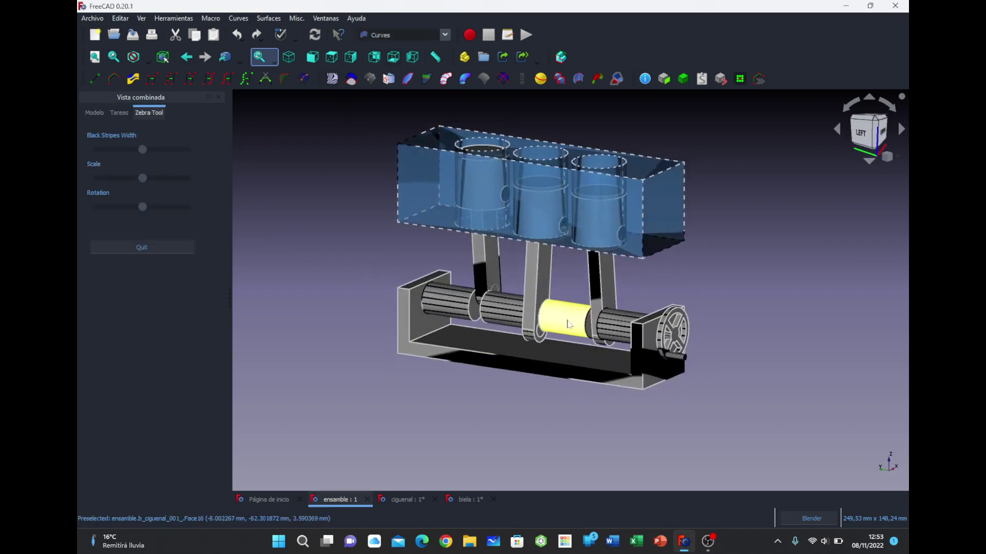
pyautogui.moveTo(290, 353)
pyautogui.mouseDown(button='middle')
pyautogui.moveTo(352, 343)
pyautogui.moveTo(361, 327)
pyautogui.moveTo(689, 330)
pyautogui.mouseUp(button='middle')
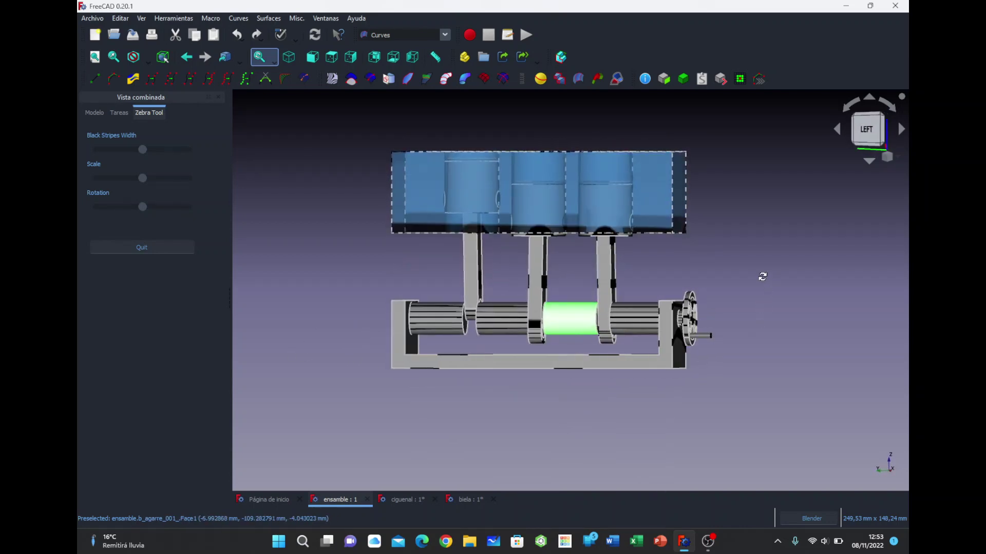
pyautogui.moveTo(761, 275)
pyautogui.mouseDown(button='middle')
pyautogui.moveTo(662, 326)
pyautogui.moveTo(537, 330)
pyautogui.moveTo(370, 279)
pyautogui.moveTo(698, 368)
pyautogui.moveTo(731, 410)
pyautogui.moveTo(671, 369)
pyautogui.moveTo(676, 400)
pyautogui.moveTo(695, 392)
pyautogui.mouseUp(button='middle')
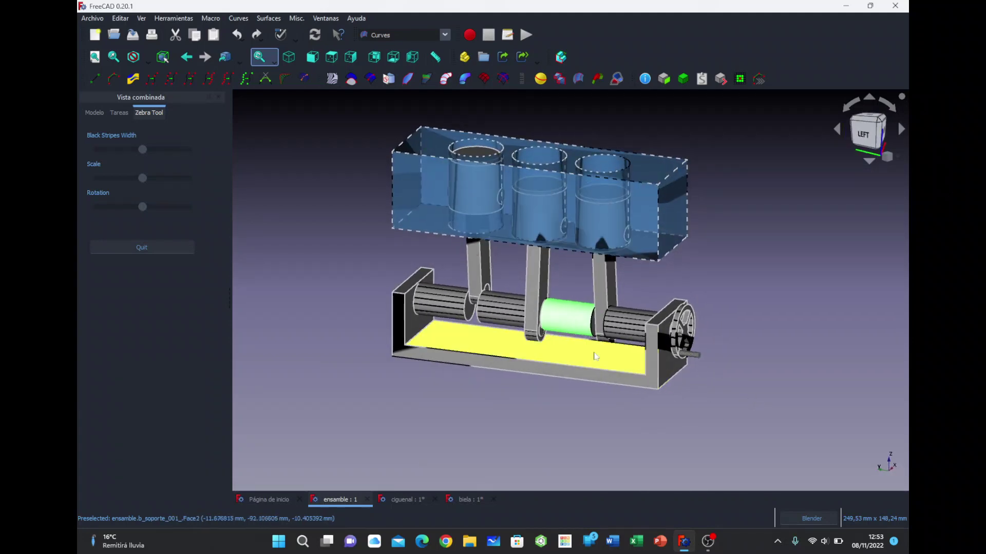
pyautogui.moveTo(336, 350)
pyautogui.mouseDown(button='middle')
pyautogui.moveTo(370, 373)
pyautogui.moveTo(317, 387)
pyautogui.mouseUp(button='middle')
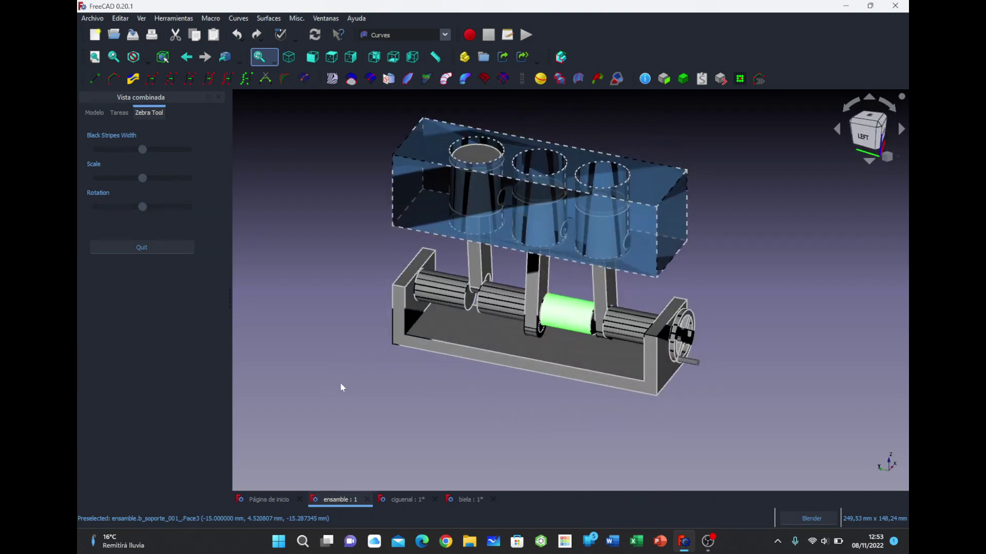
pyautogui.click(341, 384)
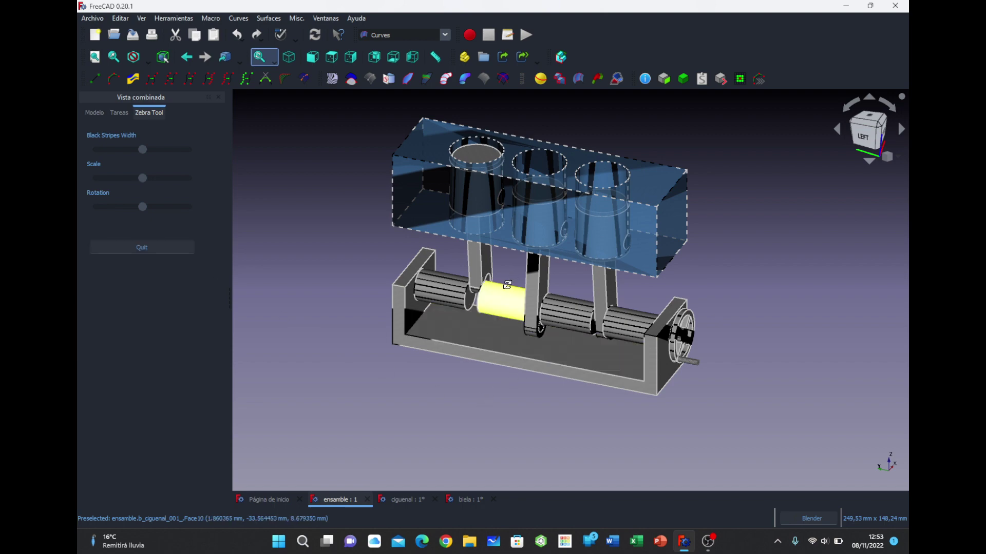
pyautogui.moveTo(509, 279)
pyautogui.mouseDown(button='middle')
pyautogui.moveTo(589, 269)
pyautogui.moveTo(444, 299)
pyautogui.moveTo(706, 262)
pyautogui.moveTo(808, 236)
pyautogui.moveTo(799, 218)
pyautogui.moveTo(318, 237)
pyautogui.mouseUp(button='middle')
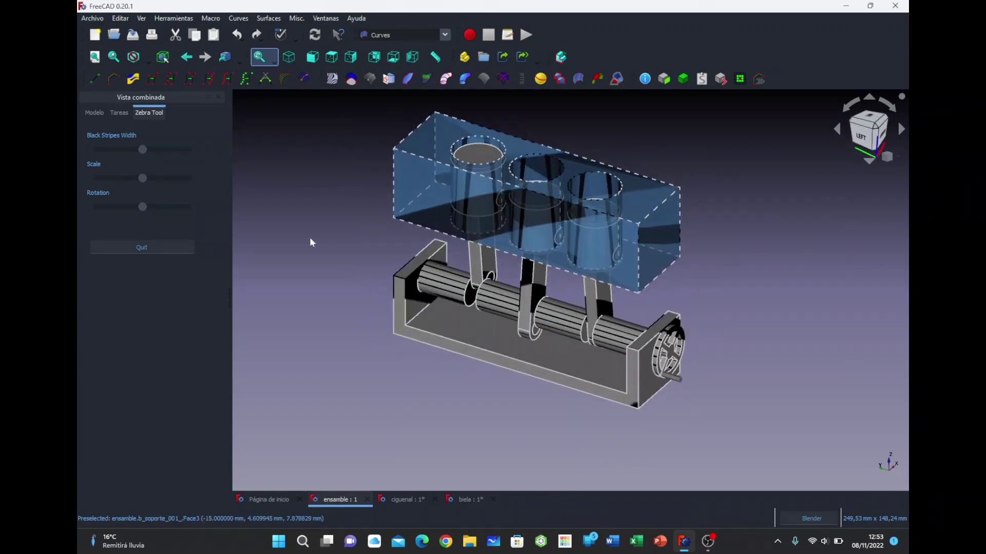
pyautogui.click(190, 247)
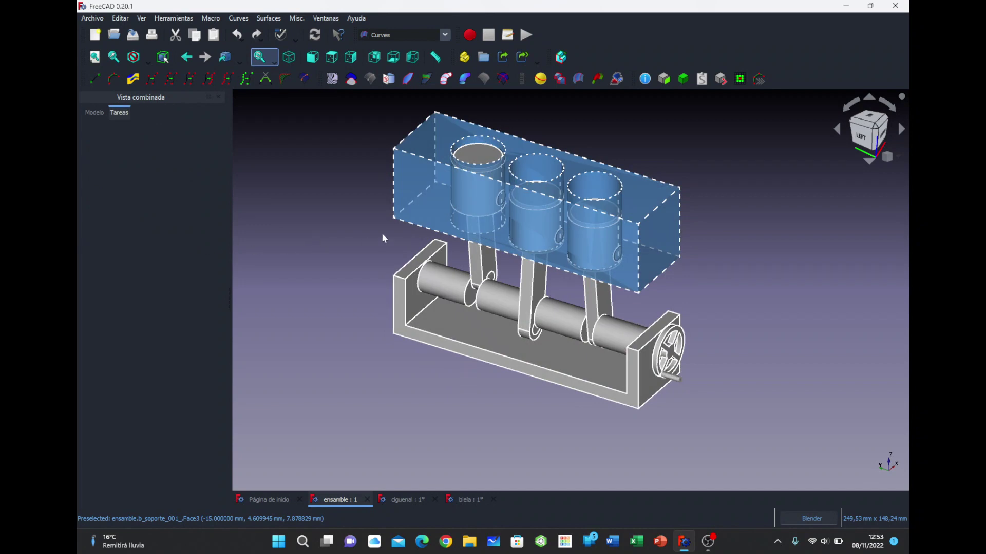
# Open Edit > Preferences at the Display page's Colors tab
pyautogui.click(120, 18)
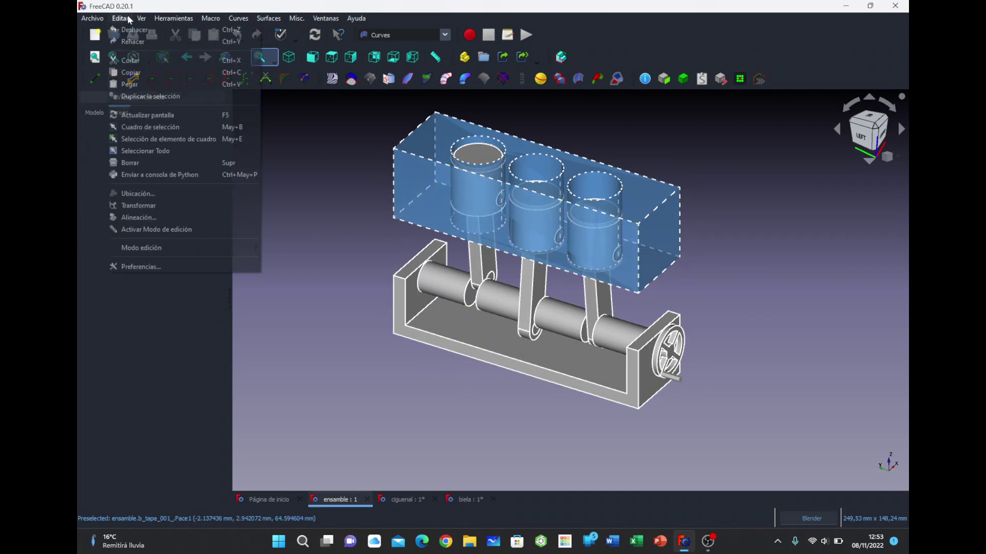
pyautogui.click(146, 267)
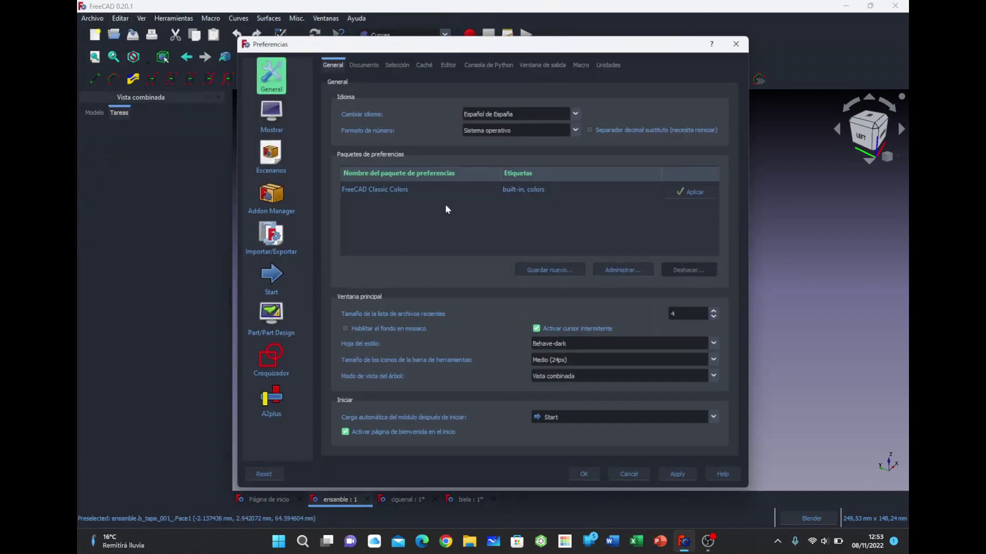
pyautogui.click(272, 115)
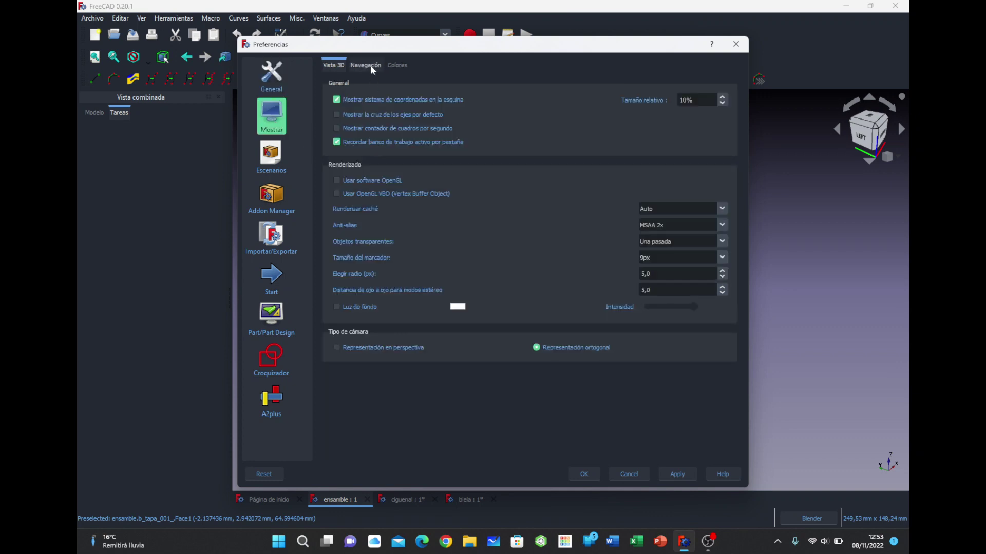
pyautogui.click(398, 66)
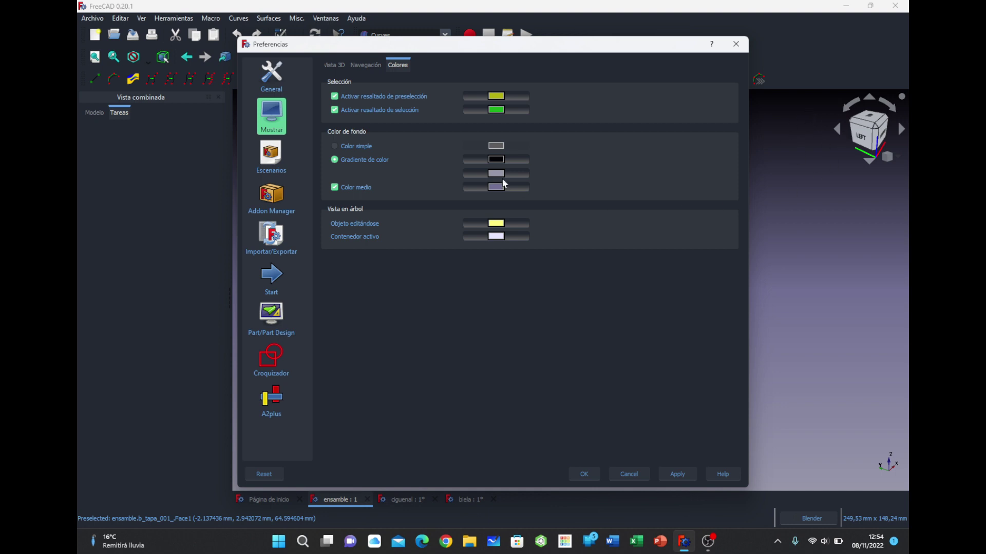
# Open and cancel the top gradient colour picker, then toggle Middle color off and back on
pyautogui.click(496, 159)
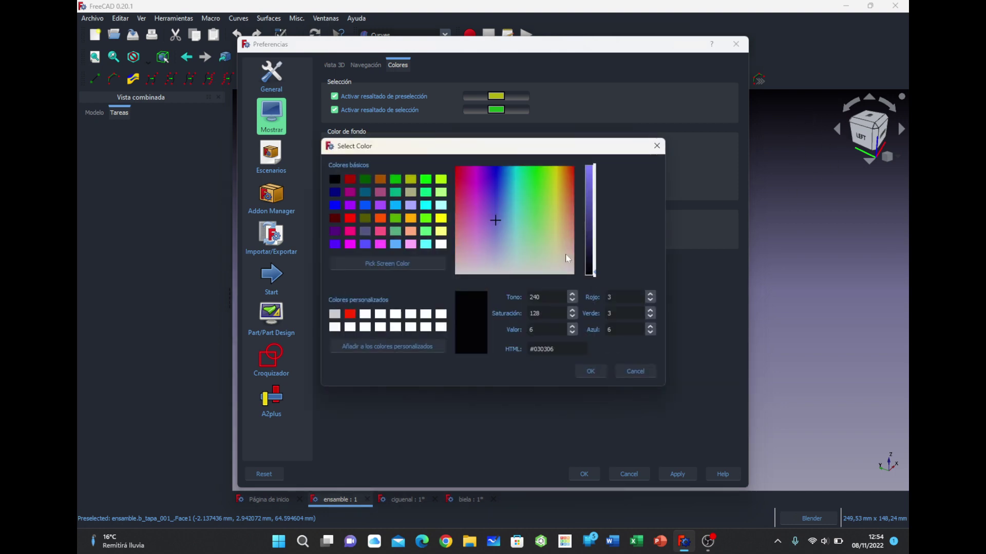
pyautogui.click(627, 369)
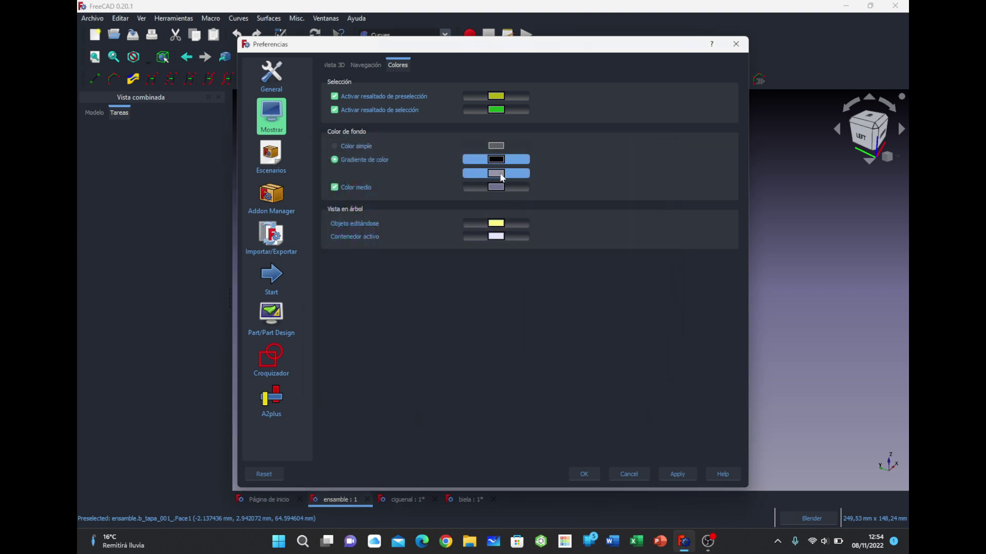
pyautogui.click(361, 186)
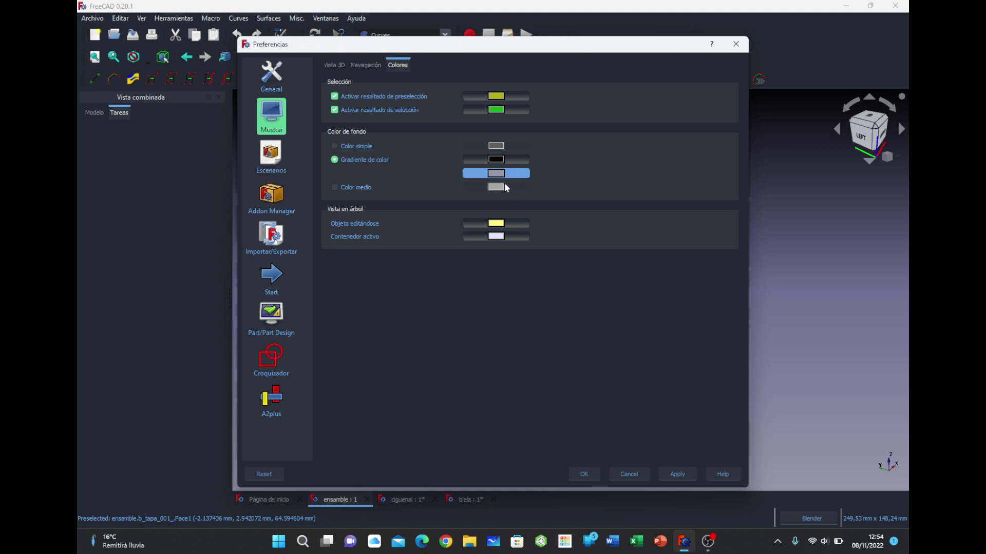
pyautogui.click(361, 189)
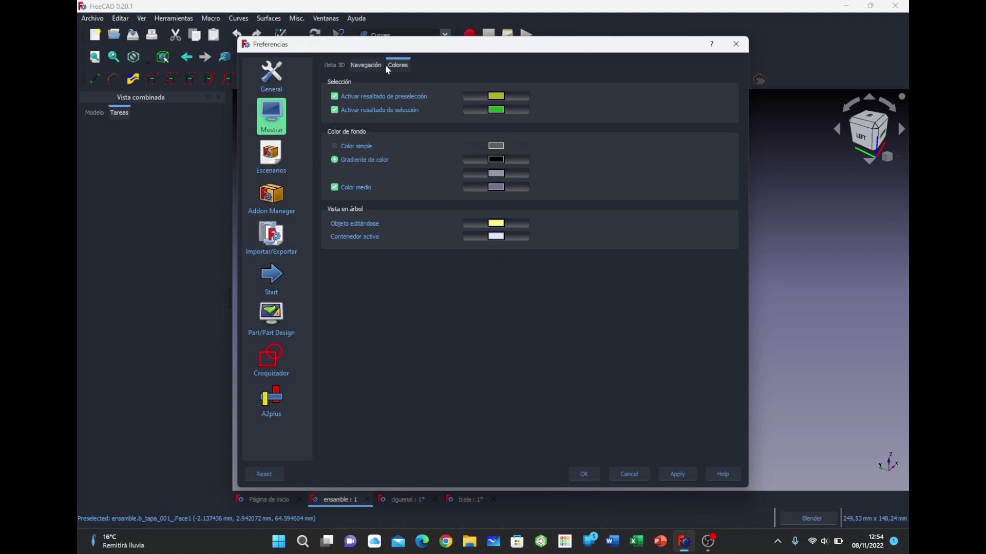
# Show the Workbenches preferences list, scroll through it, and move the dialog down to reveal the toolbars
pyautogui.click(262, 155)
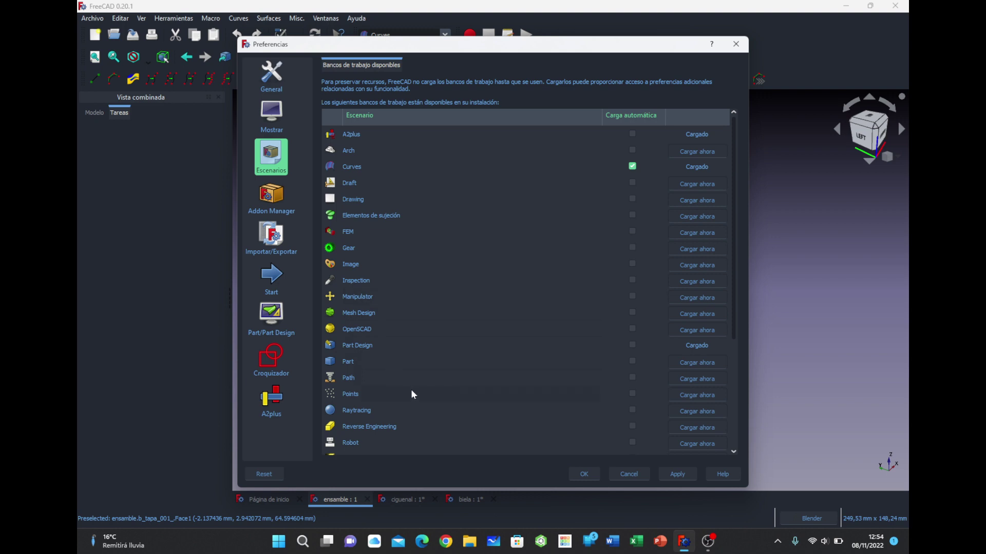
pyautogui.scroll(-3, 468, 378)
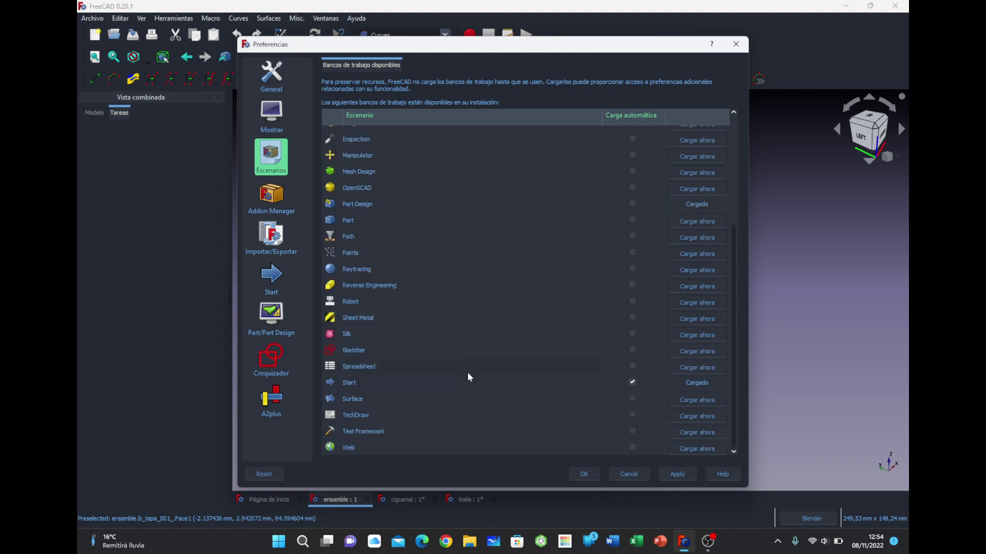
pyautogui.scroll(3, 468, 376)
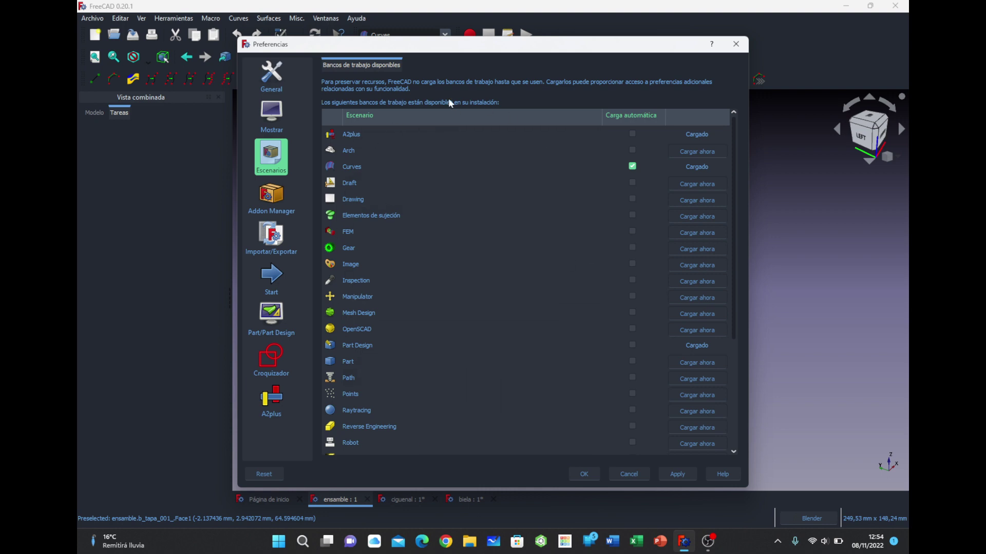
pyautogui.moveTo(440, 39); pyautogui.dragTo(440, 89)
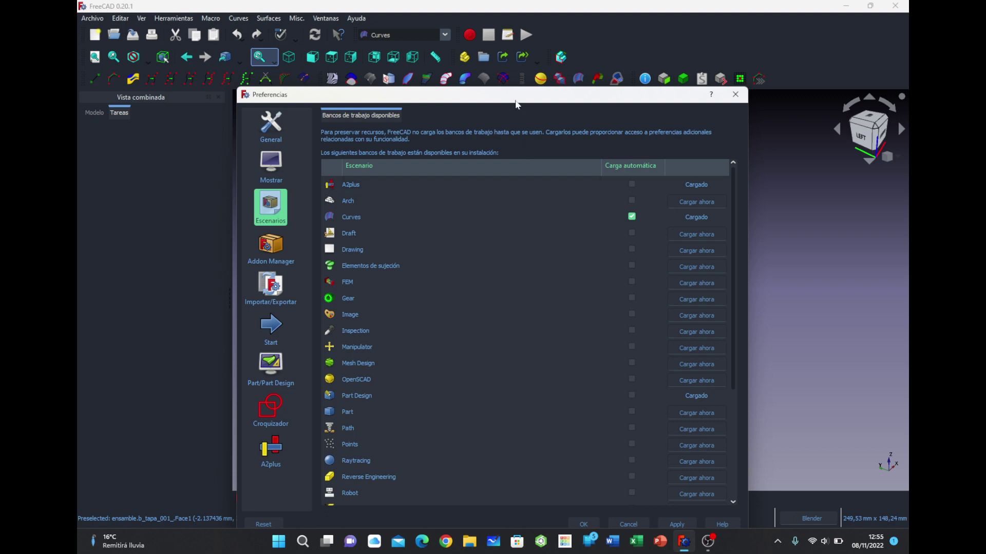
pyautogui.moveTo(516, 101); pyautogui.dragTo(527, 60)
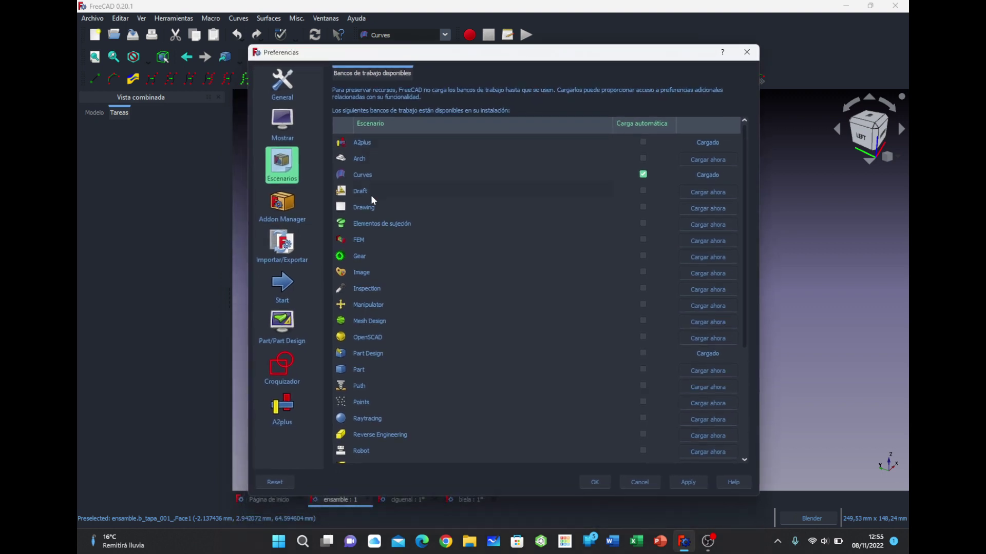
pyautogui.scroll(-3, 434, 359)
pyautogui.scroll(3, 434, 360)
pyautogui.scroll(-3, 467, 220)
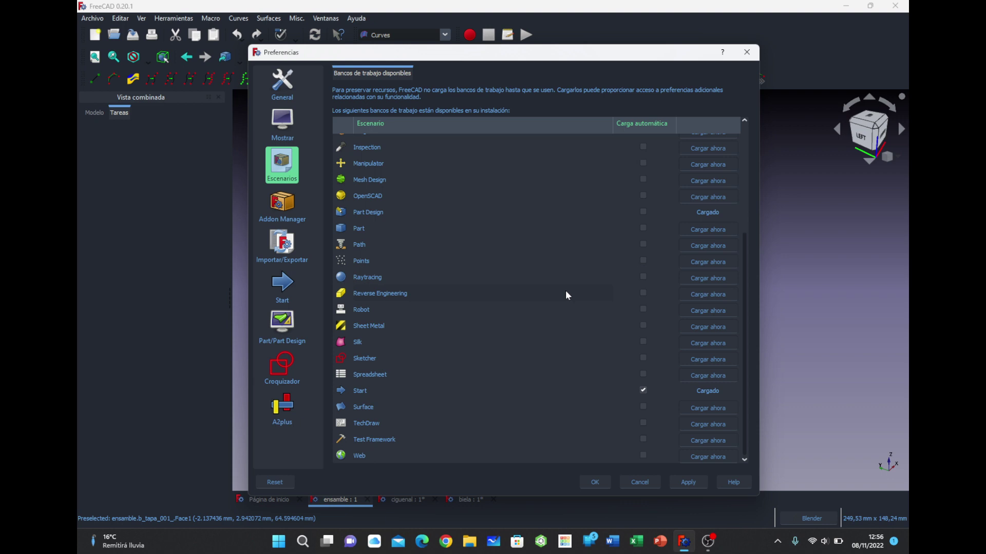
pyautogui.scroll(3, 565, 291)
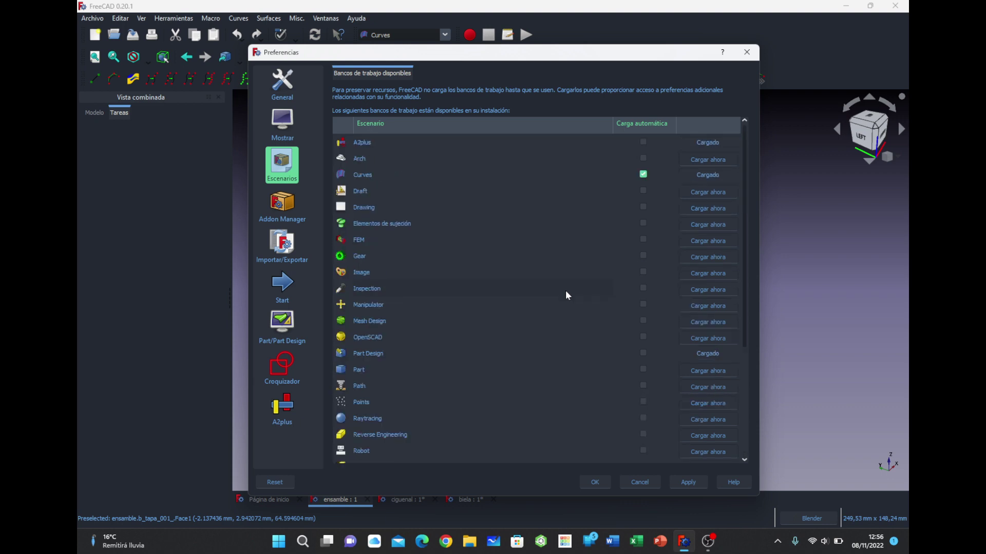
pyautogui.scroll(-3, 565, 290)
pyautogui.scroll(3, 565, 291)
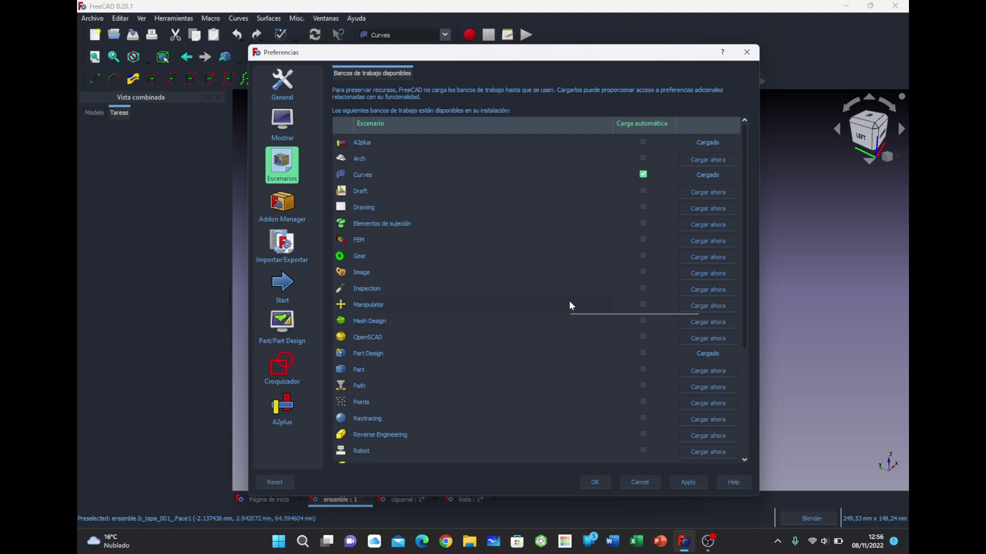
pyautogui.scroll(-3, 570, 304)
pyautogui.scroll(3, 570, 302)
pyautogui.scroll(-3, 570, 301)
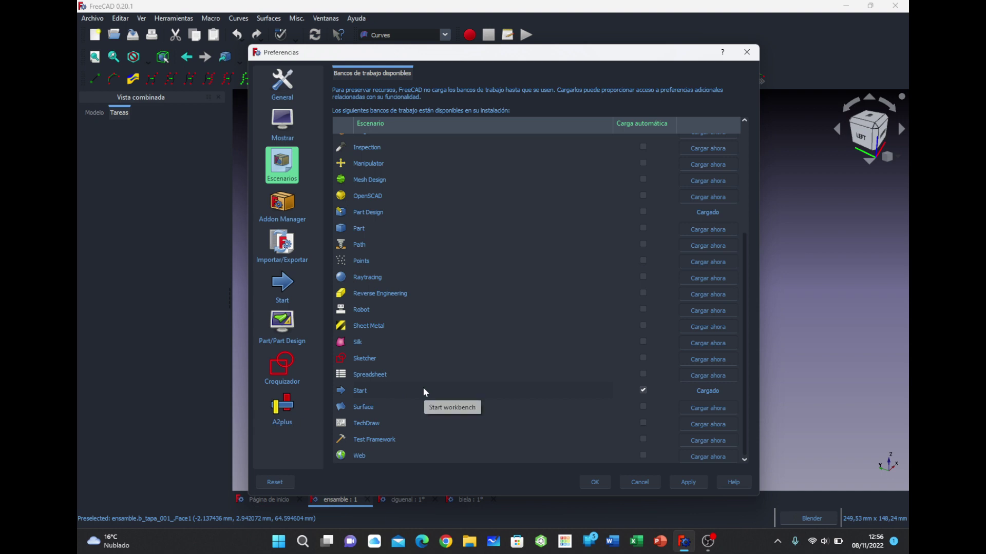
pyautogui.scroll(3, 424, 389)
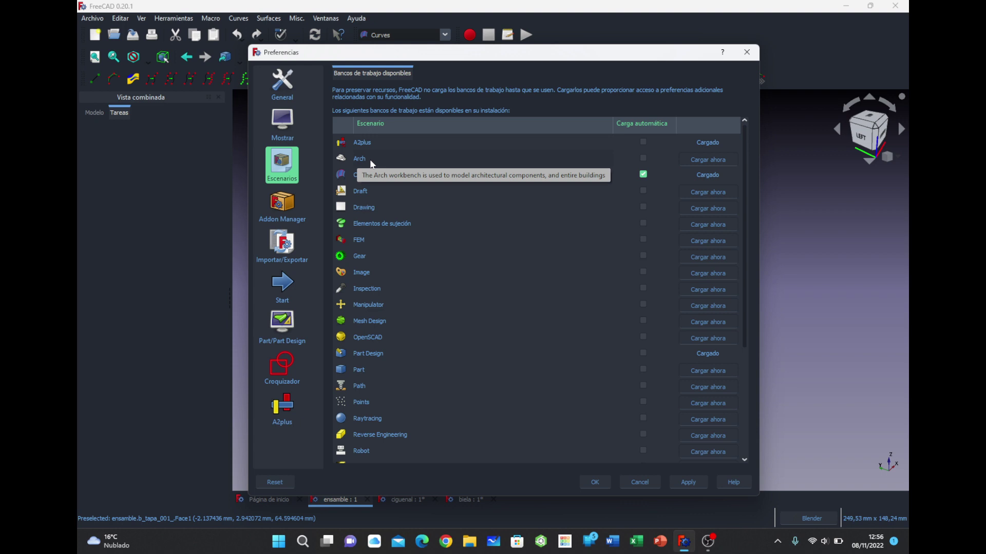
pyautogui.scroll(-1, 395, 317)
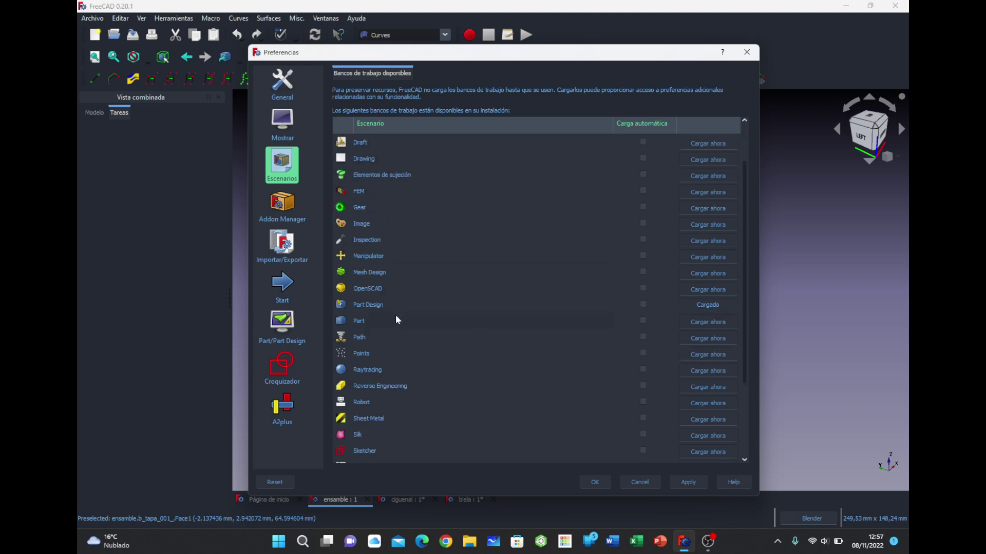
pyautogui.scroll(1, 396, 315)
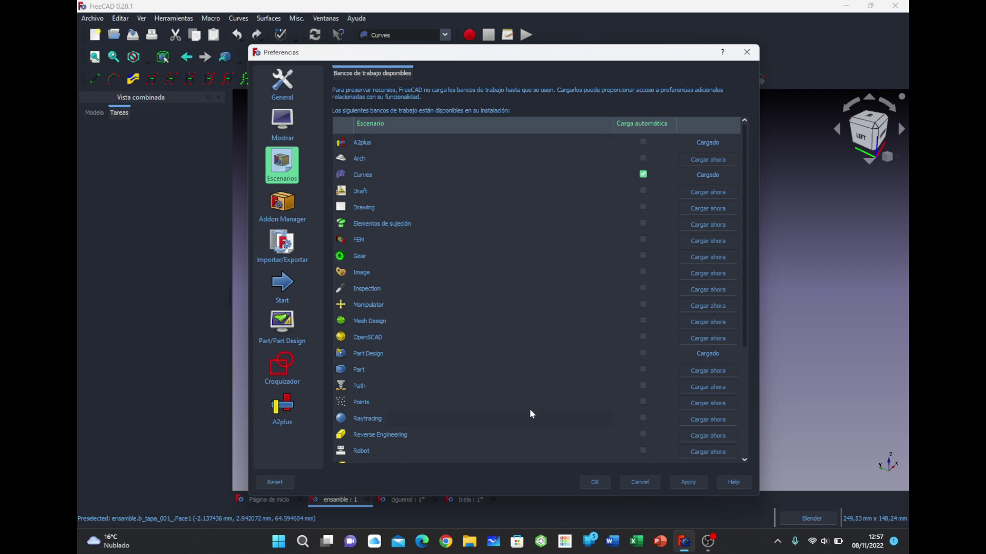
pyautogui.scroll(-3, 534, 407)
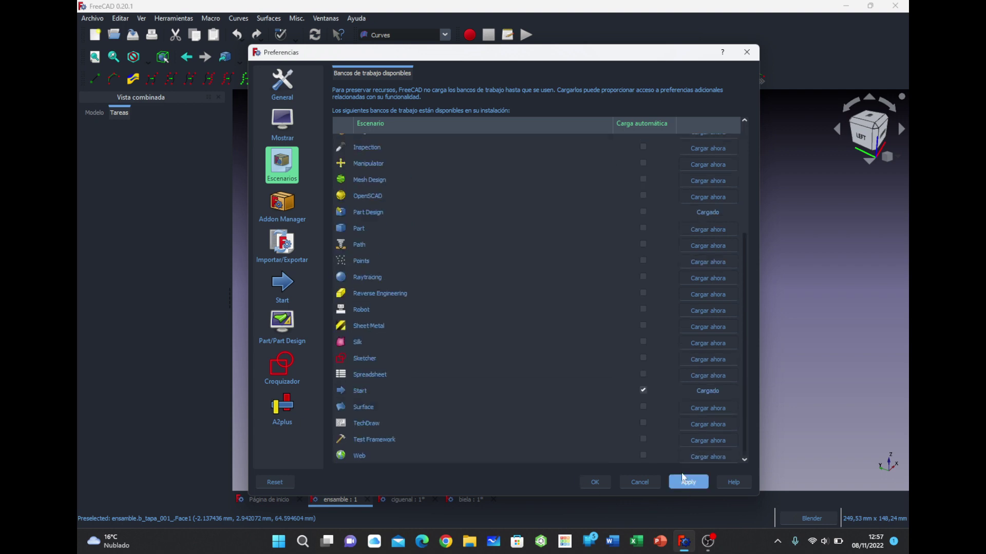
pyautogui.scroll(5, 656, 395)
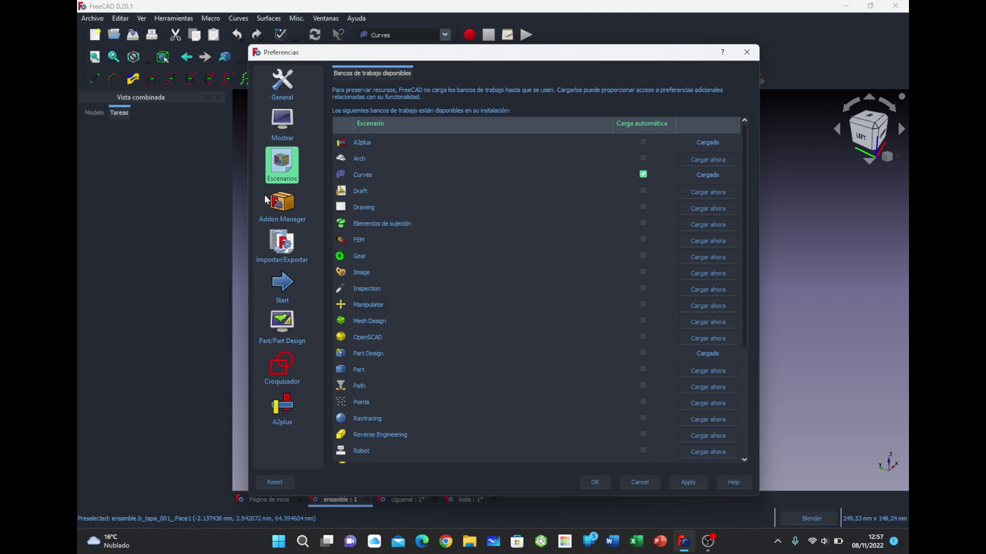
# Check the Addon Manager options, then open the Importar/Exportar page at the IFC import tab
pyautogui.click(276, 204)
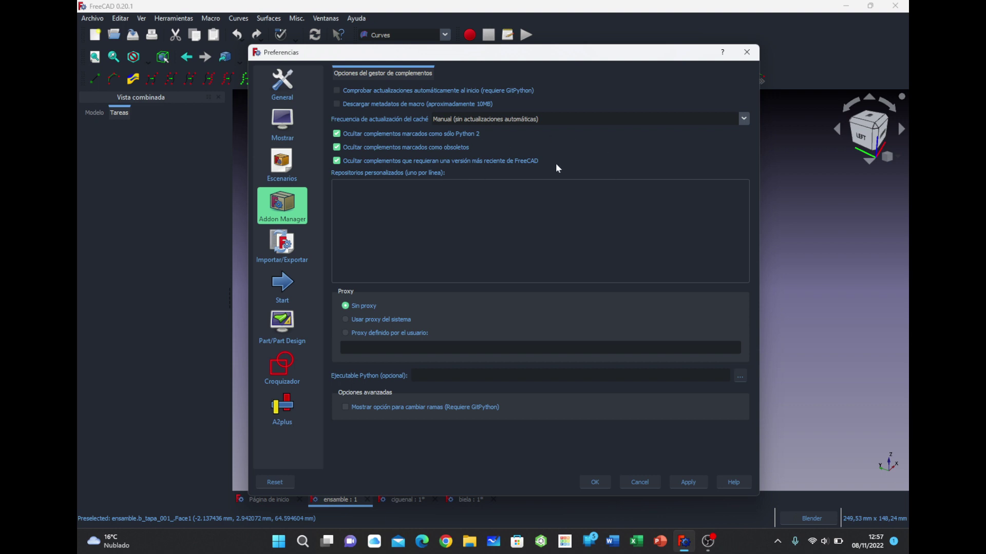
pyautogui.click(292, 250)
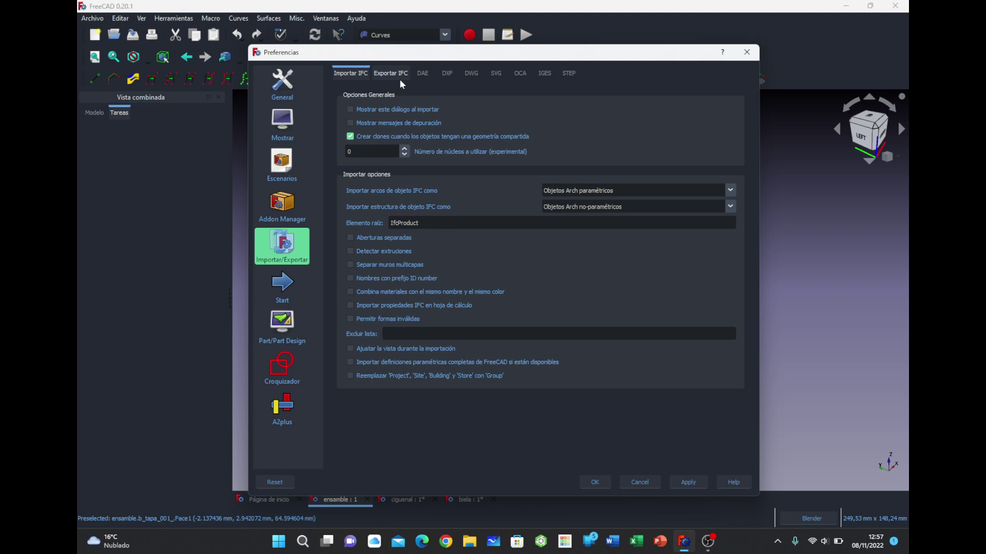
# Review the DAE, DXF, DWG, SVG, OCA, IGES and STEP tabs, then revisit DXF, DWG and SVG
pyautogui.click(426, 75)
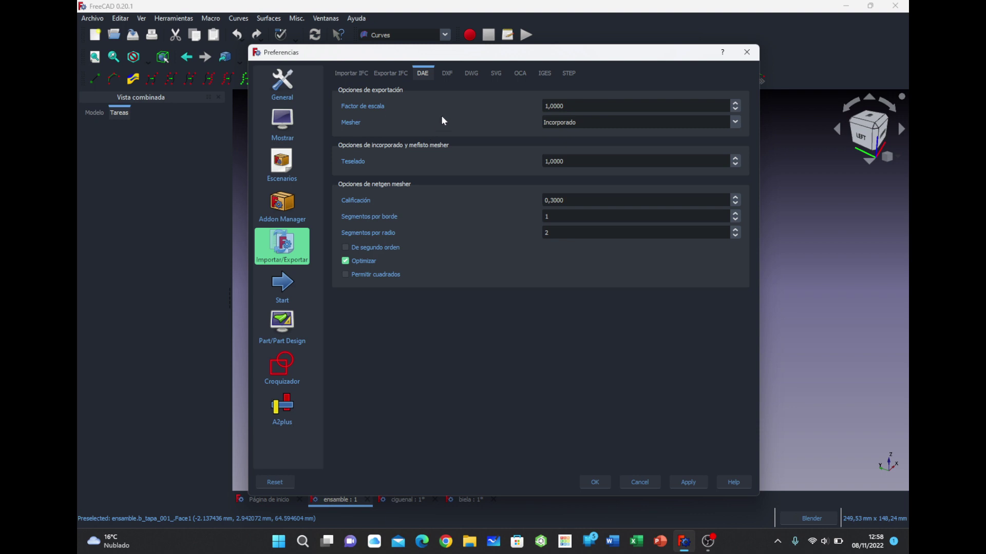
pyautogui.click(454, 77)
pyautogui.click(469, 76)
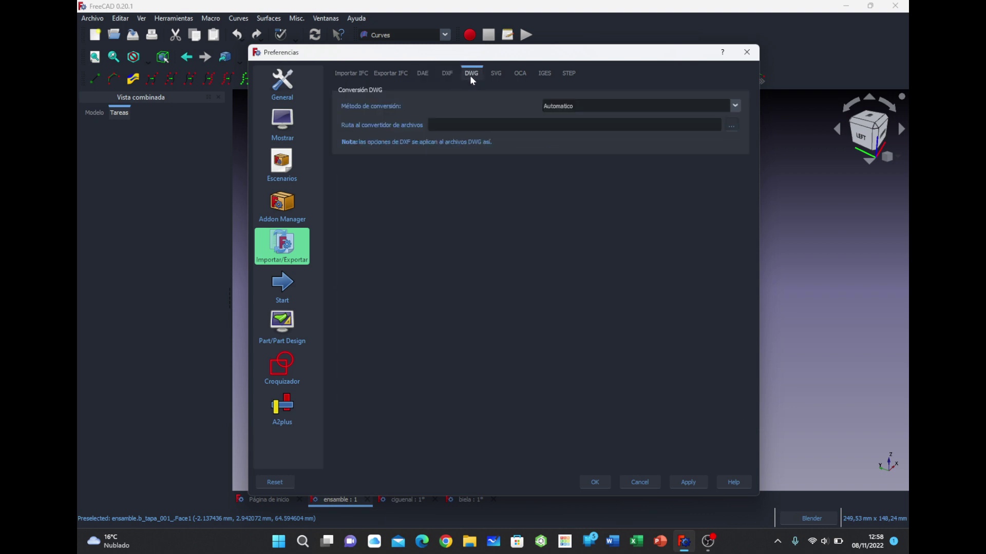
pyautogui.click(495, 77)
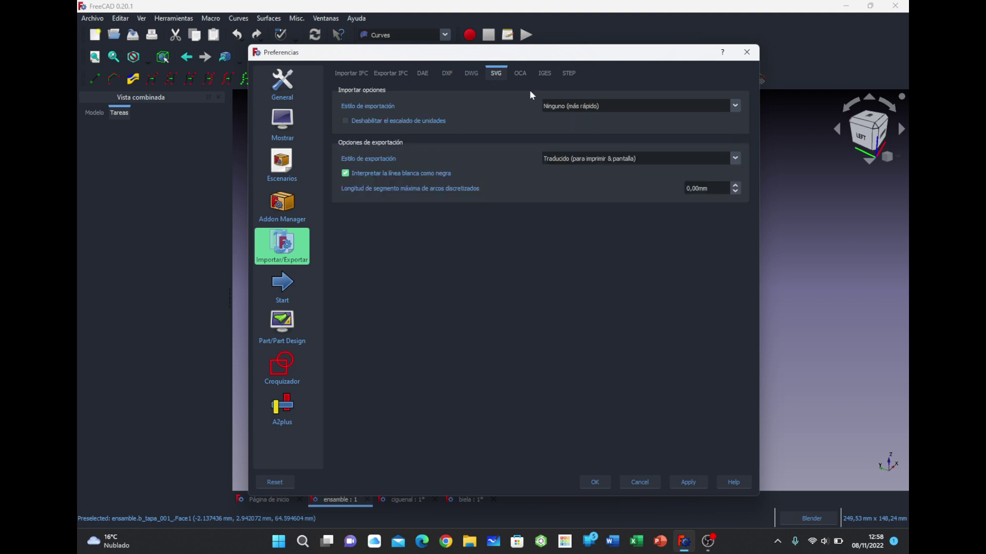
pyautogui.click(519, 77)
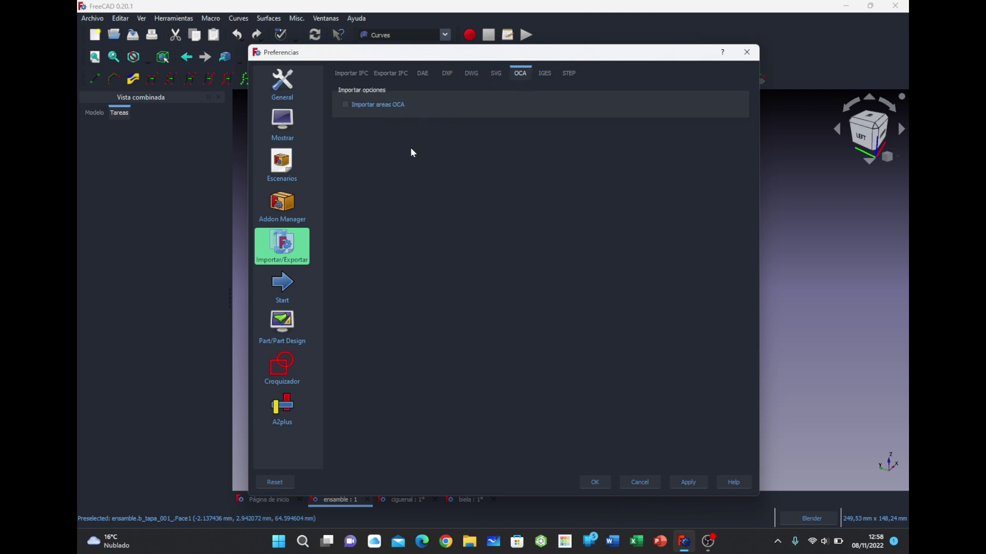
pyautogui.click(548, 77)
pyautogui.click(571, 75)
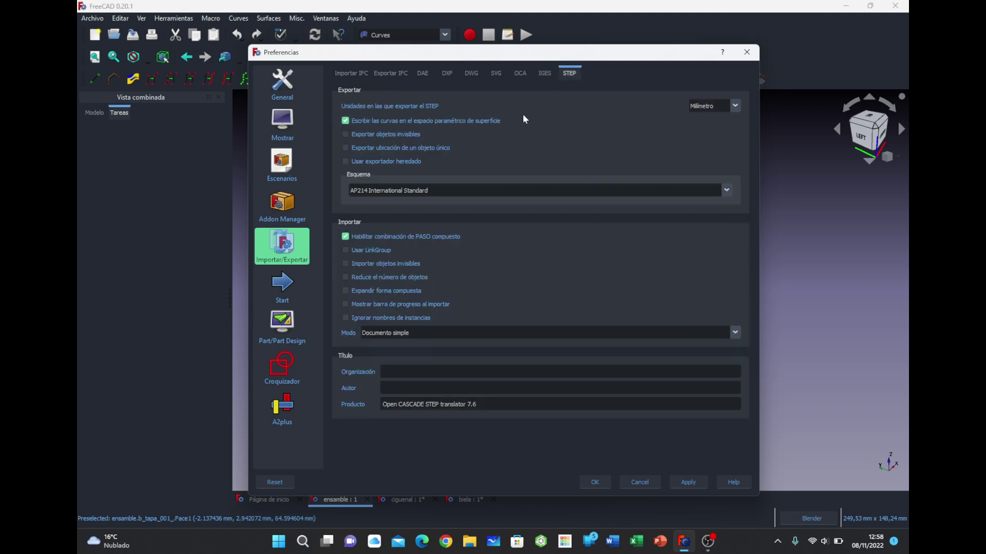
pyautogui.click(445, 77)
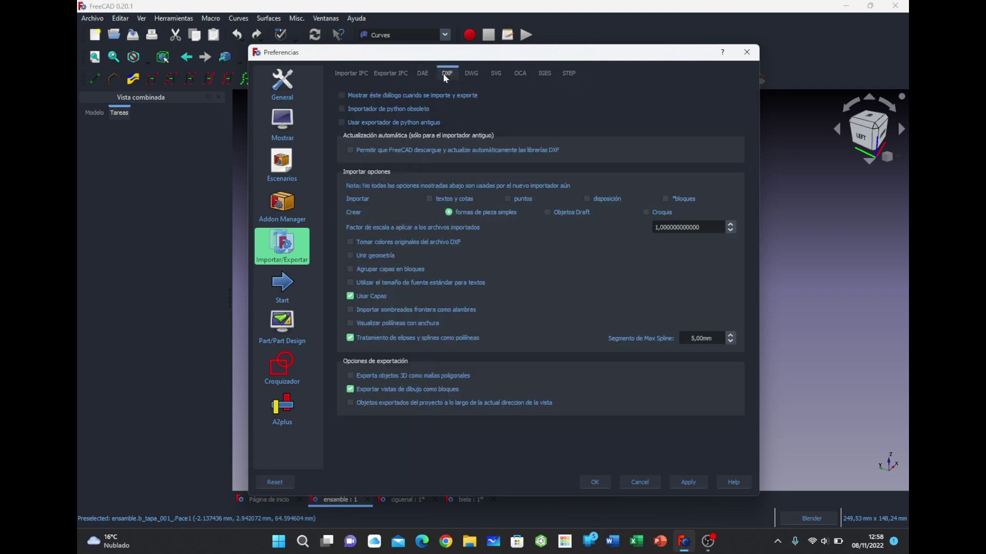
pyautogui.click(471, 73)
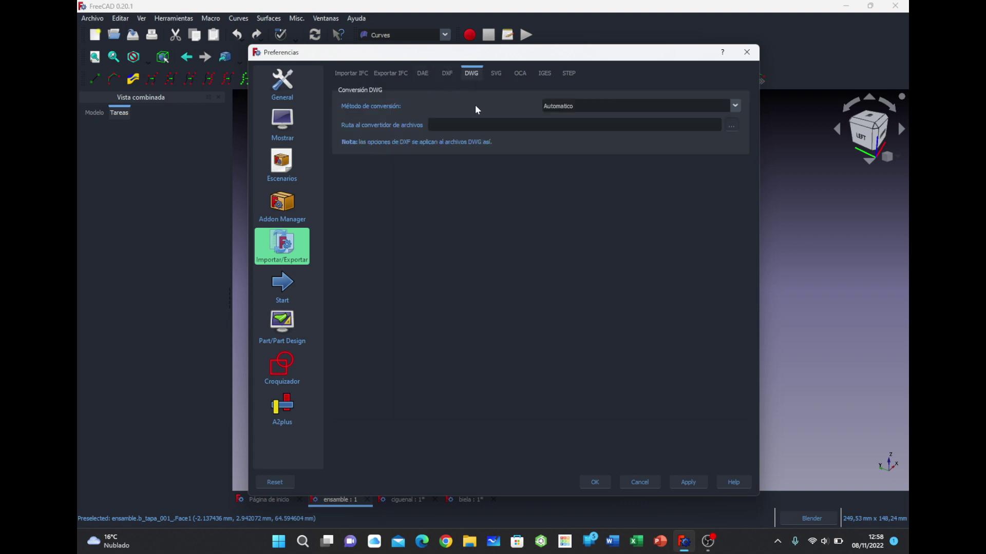
pyautogui.click(494, 77)
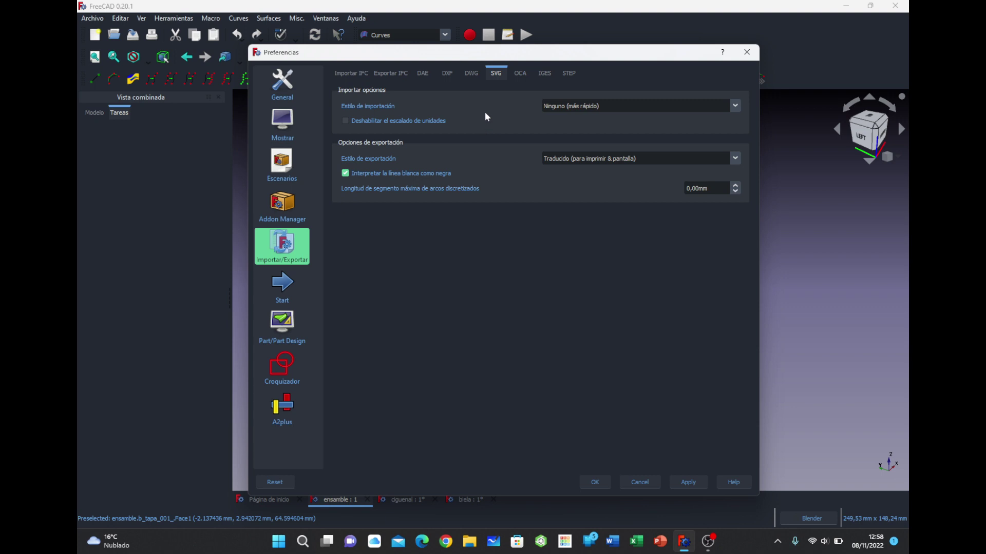
# Show the DXF tab with scale factor 1,0, Usar Capas and 5,00 mm spline segments
pyautogui.click(446, 75)
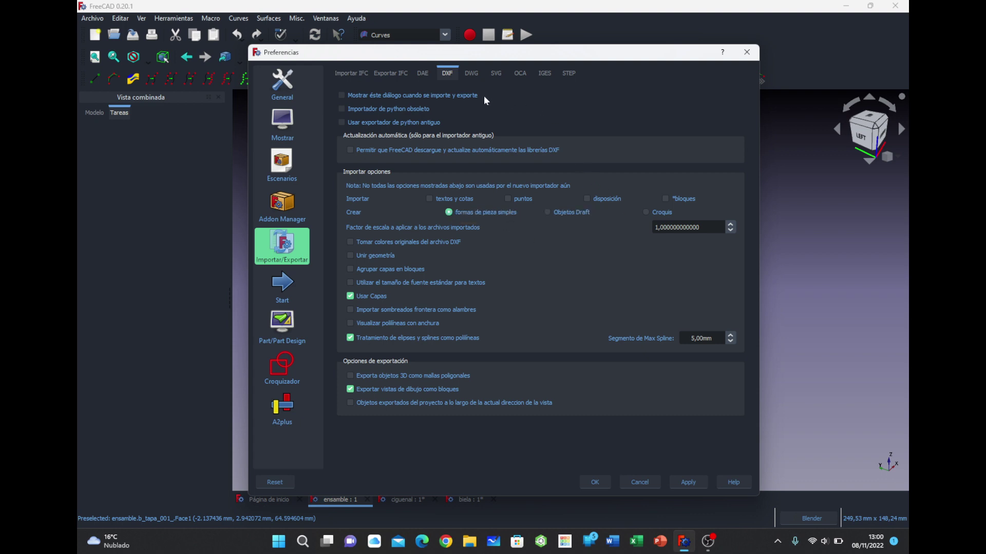
# On the DWG tab, view the Método de conversión options, keep Automatico, and return to the SVG tab
pyautogui.click(471, 74)
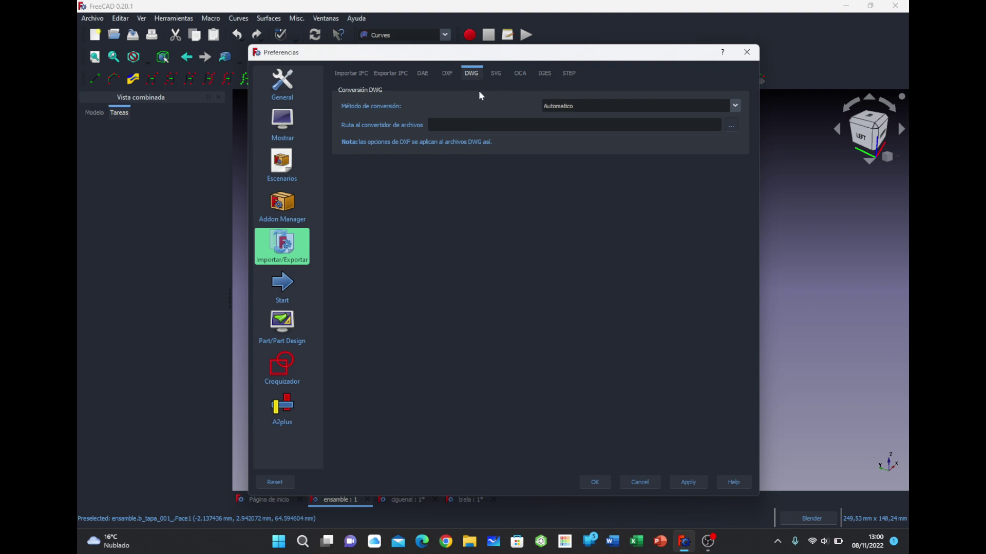
pyautogui.click(736, 109)
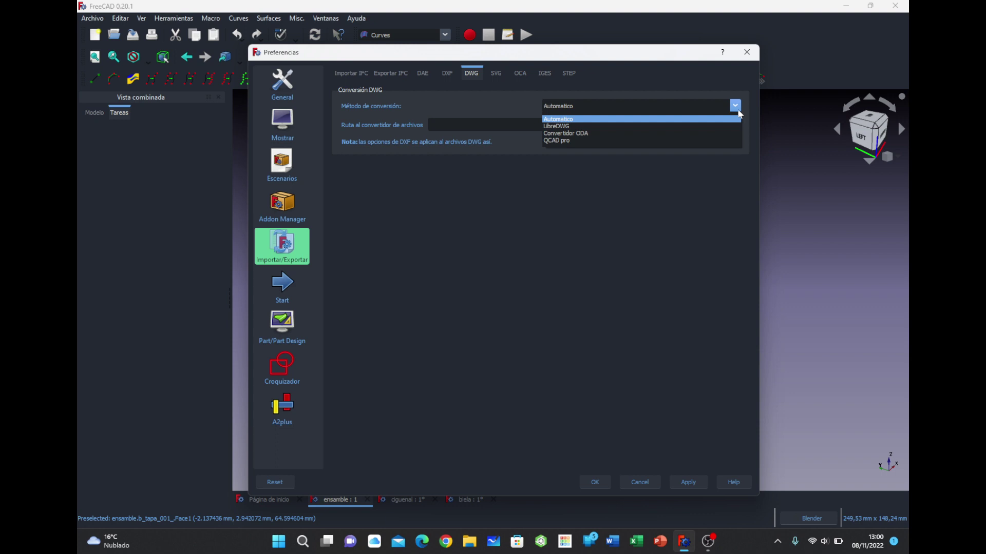
pyautogui.click(738, 112)
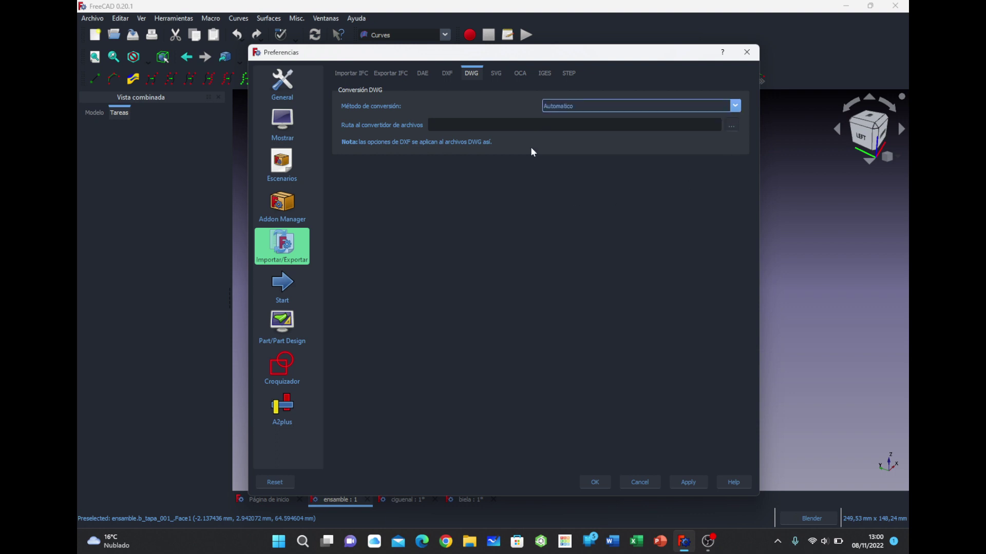
pyautogui.click(496, 75)
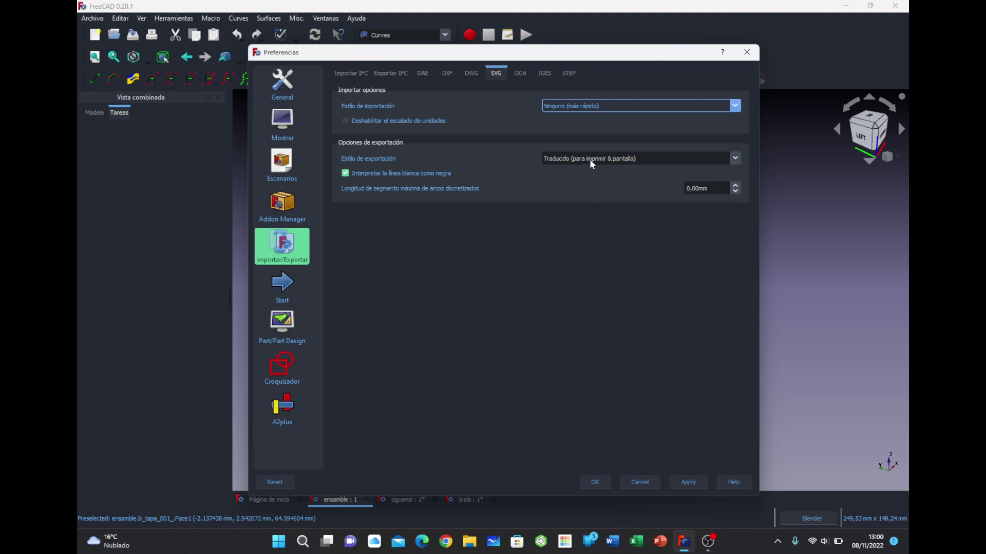
# View the STEP tab, then the IGES tab with Milímetro export units
pyautogui.click(547, 74)
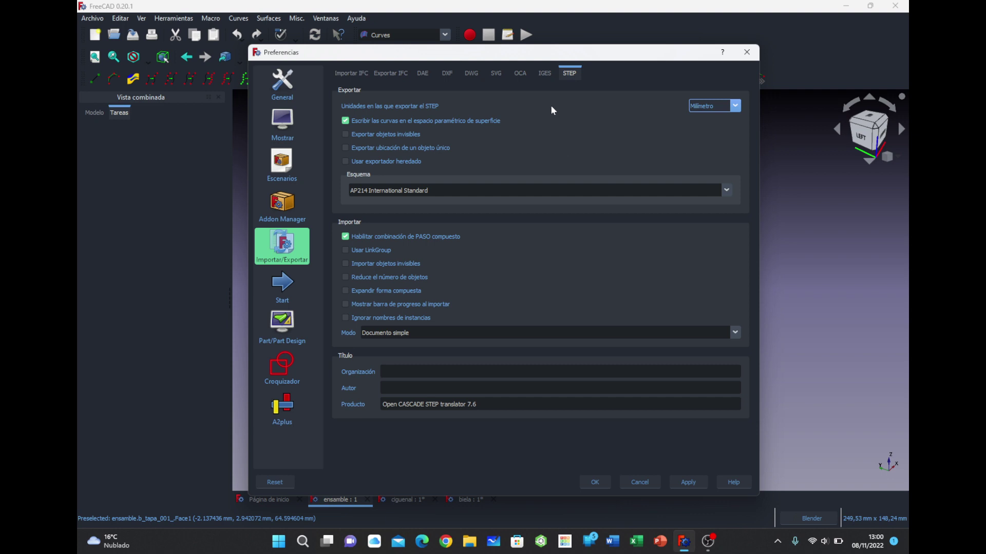
pyautogui.click(546, 77)
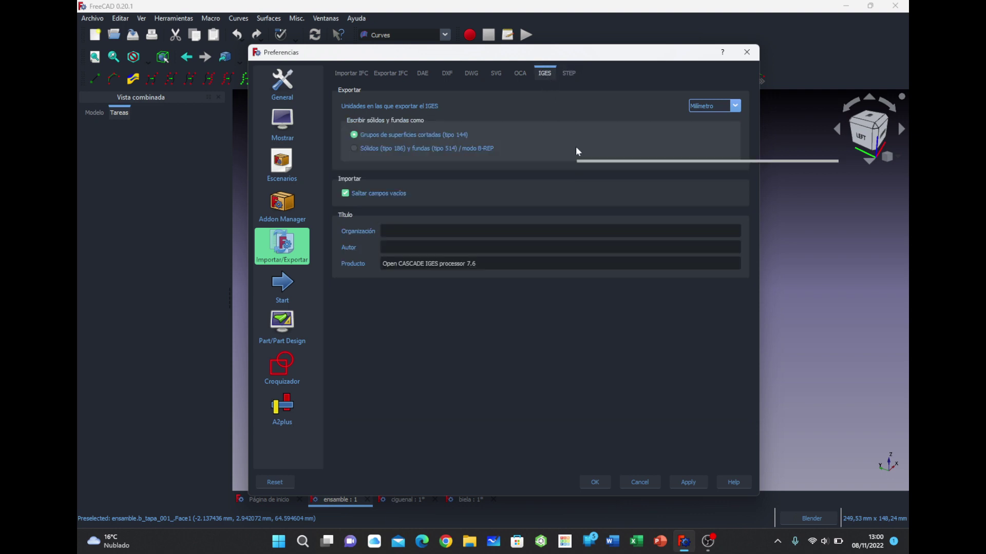
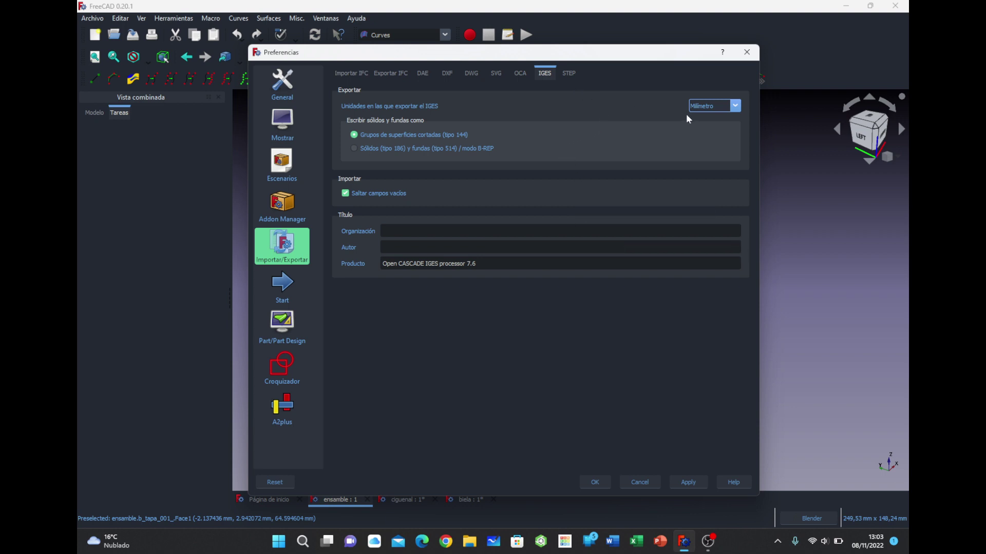
# Leave the IGES export units on Milímetro and show the STEP import/export settings
pyautogui.click(734, 107)
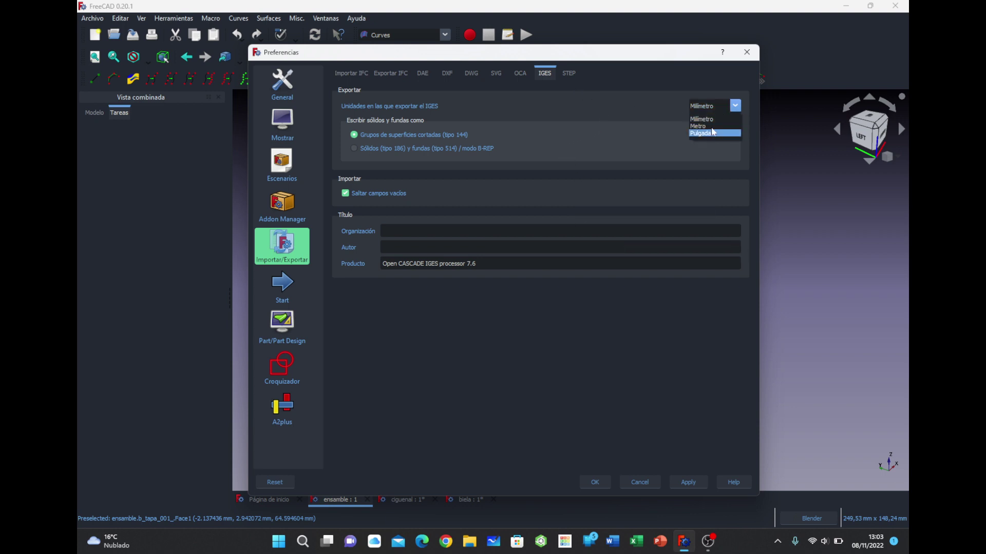
pyautogui.click(633, 119)
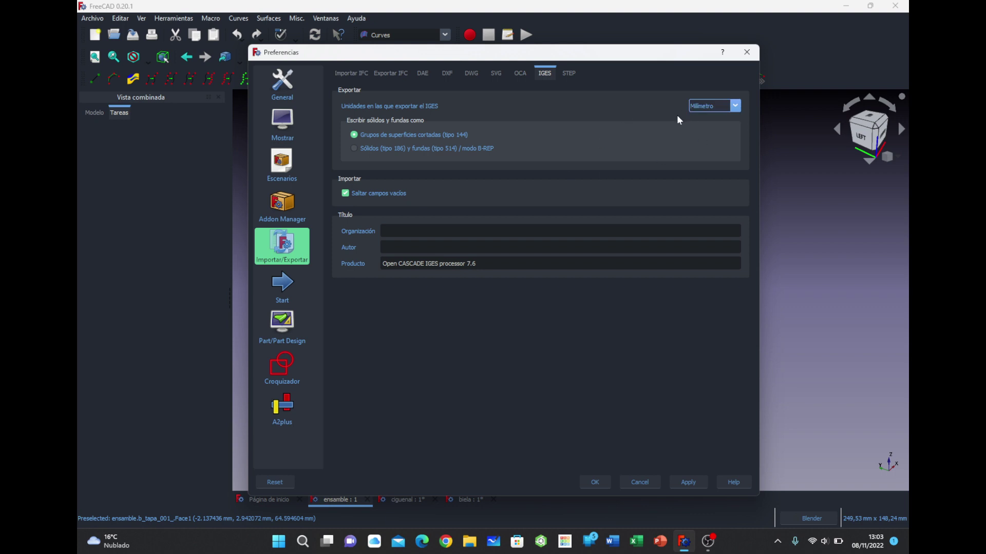
pyautogui.click(572, 75)
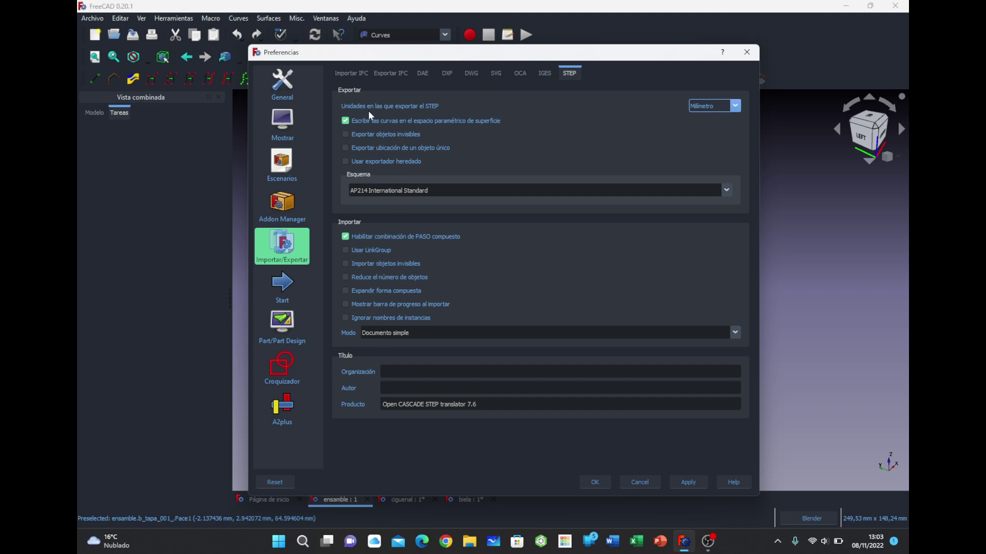
# Keep the STEP export units on Milímetro and show the Start page preferences
pyautogui.click(735, 109)
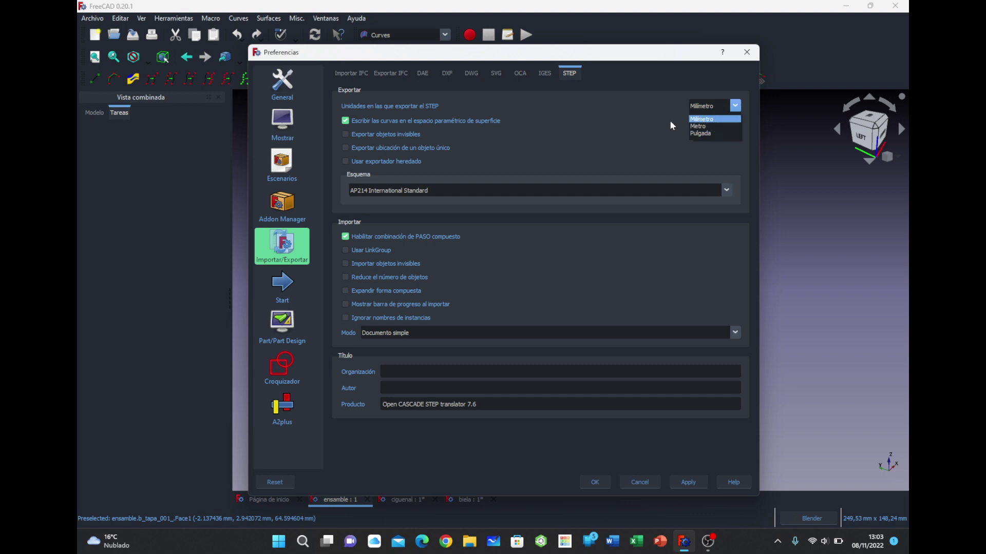
pyautogui.click(620, 118)
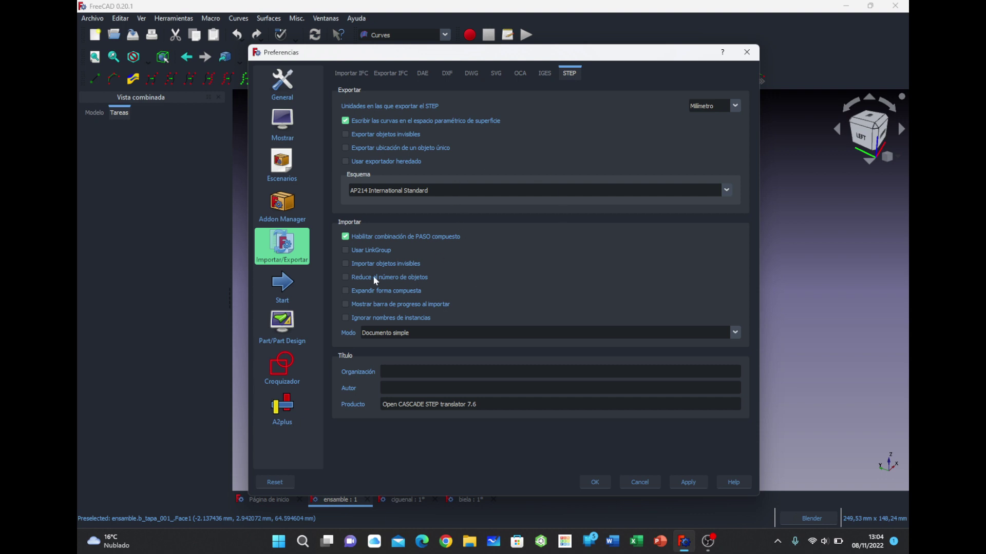
pyautogui.click(284, 288)
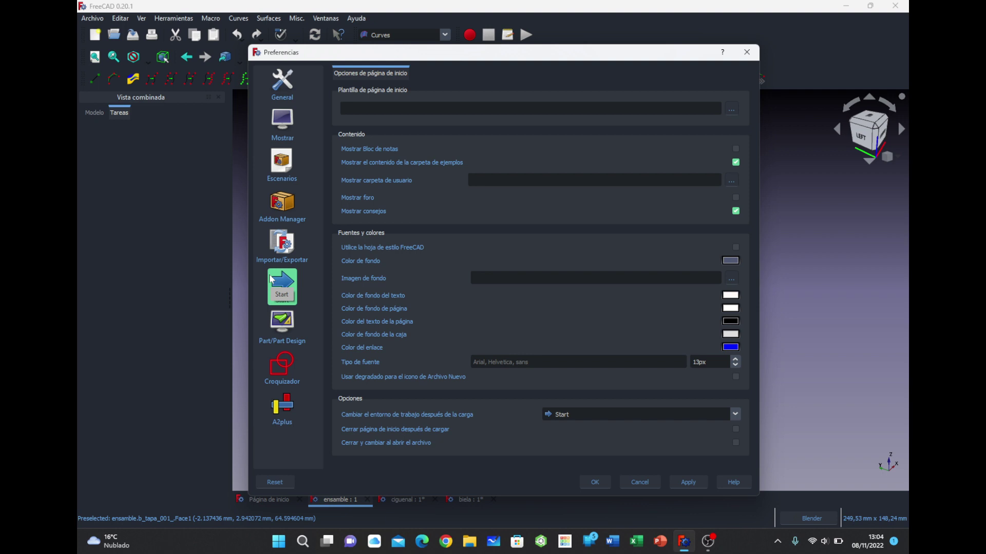
# Show the Part/Part Design General page with its model check and refine options
pyautogui.click(284, 329)
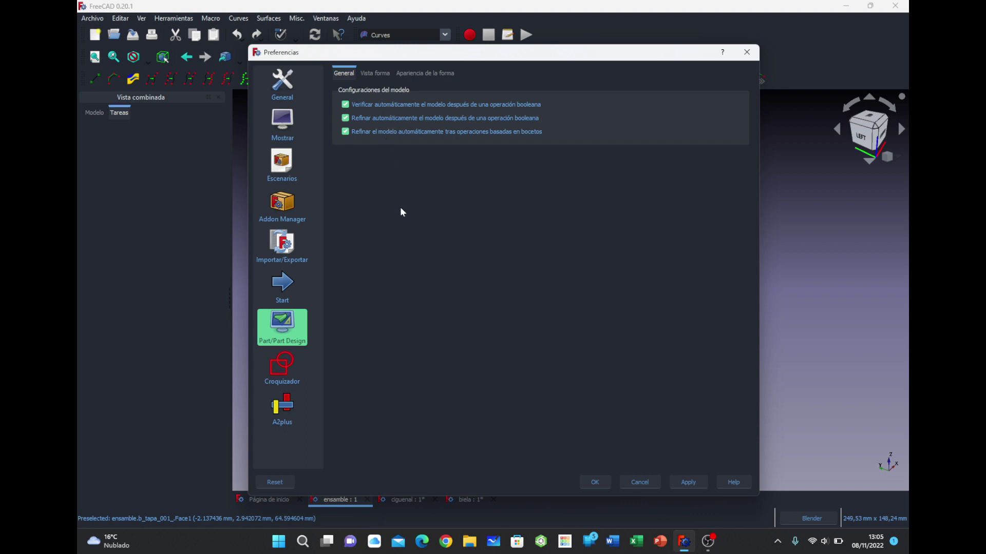
# Review the Vista forma tessellation and Apariencia de la forma tabs, moving the dialog aside and back
pyautogui.click(383, 76)
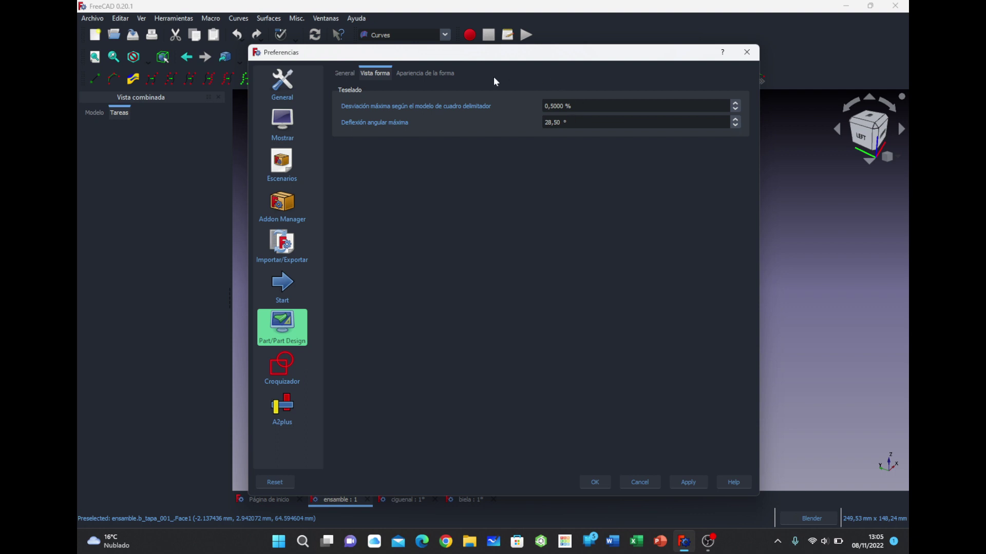
pyautogui.click(421, 77)
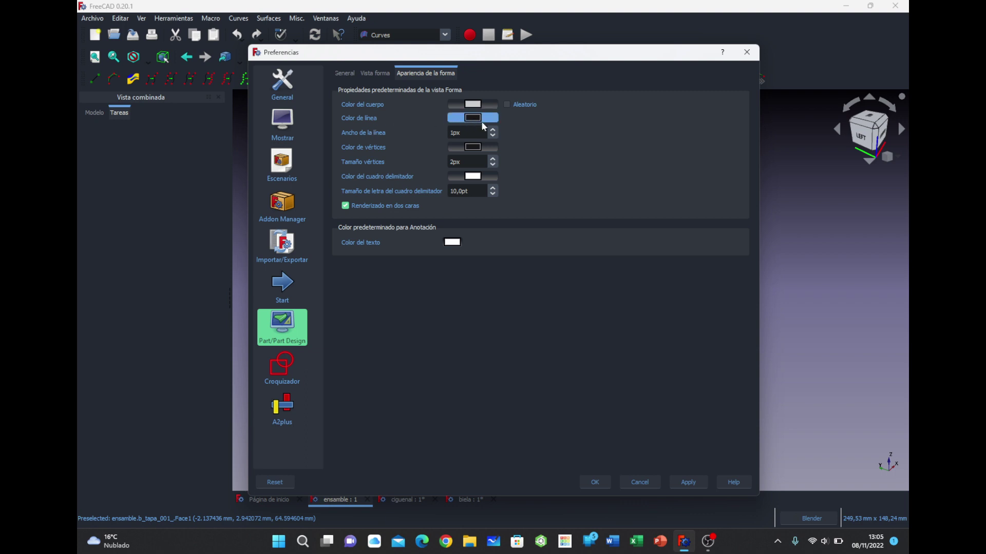
pyautogui.moveTo(529, 54)
pyautogui.mouseDown()
pyautogui.moveTo(641, 371)
pyautogui.moveTo(642, 360)
pyautogui.mouseUp()
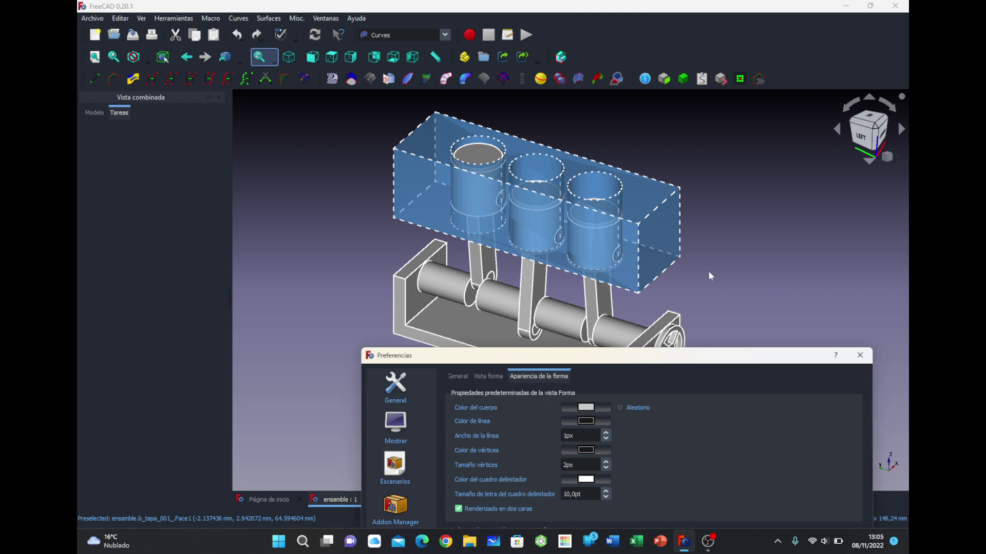
pyautogui.moveTo(751, 360)
pyautogui.mouseDown()
pyautogui.moveTo(670, 94)
pyautogui.moveTo(670, 26)
pyautogui.mouseUp()
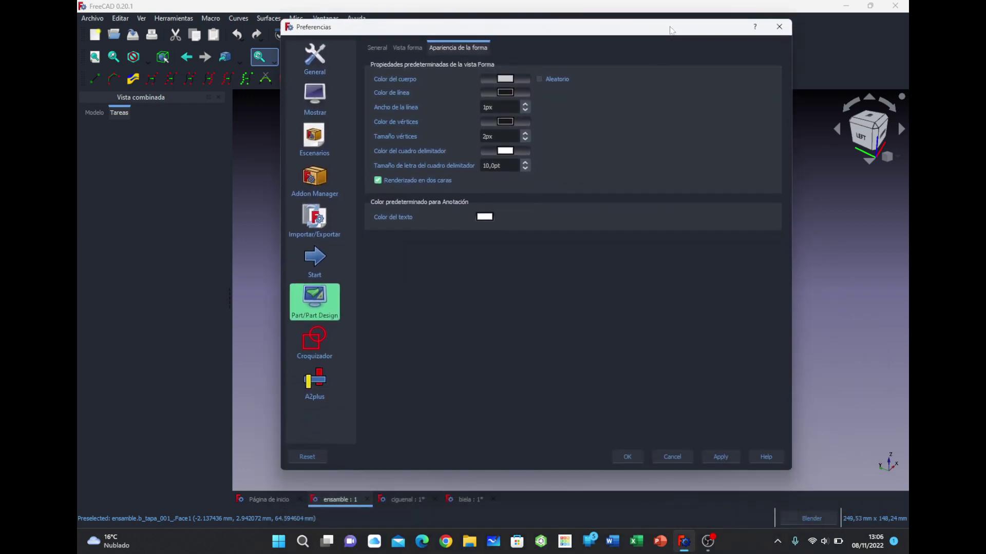
# Cancel Preferences, close the ensamble, ciguenal and biela documents, and create a new document
pyautogui.click(671, 456)
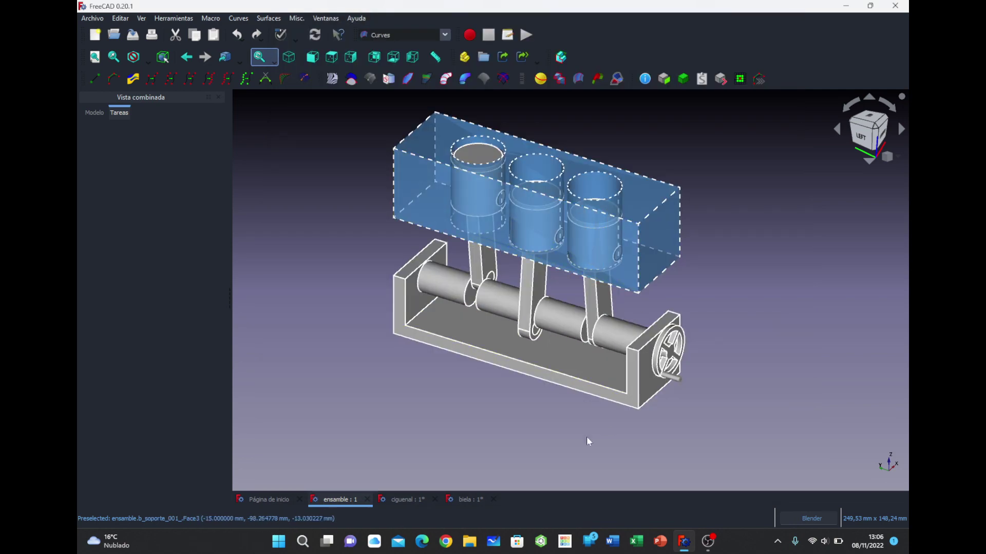
pyautogui.click(368, 498)
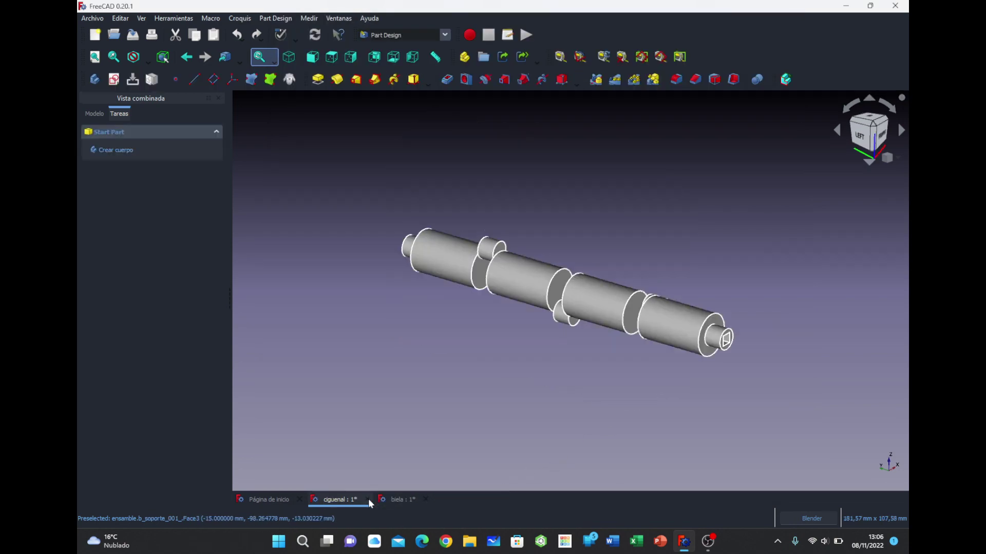
pyautogui.click(368, 499)
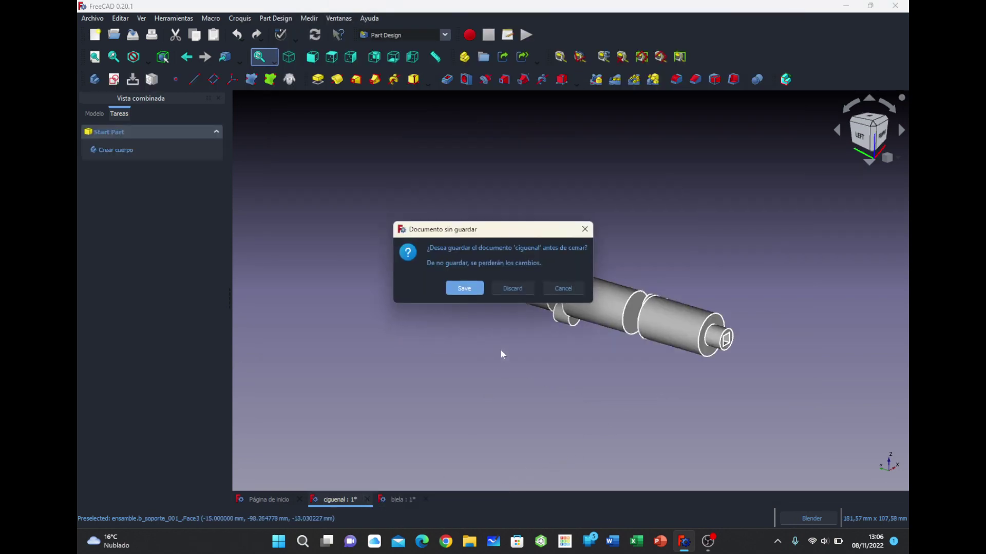
pyautogui.click(512, 287)
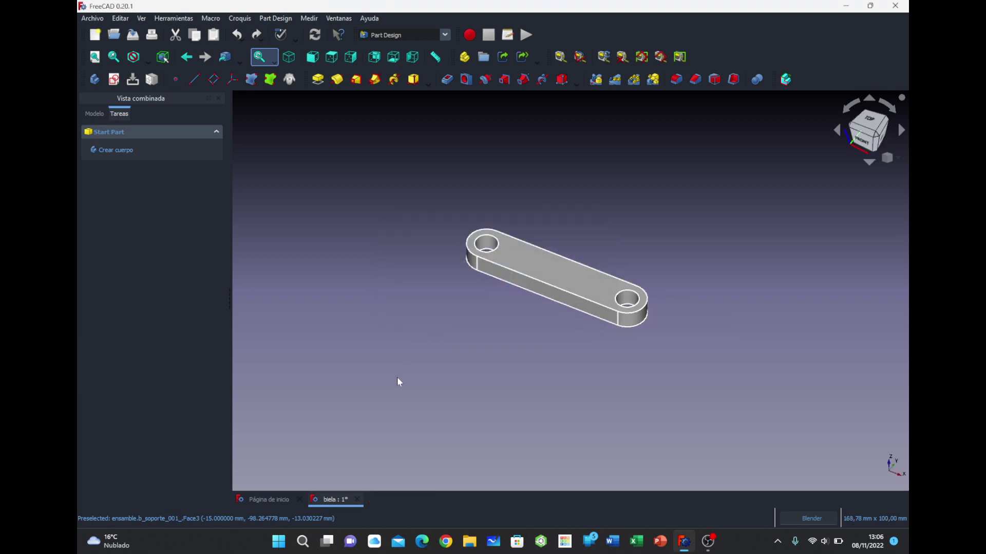
pyautogui.click(361, 501)
pyautogui.click(523, 288)
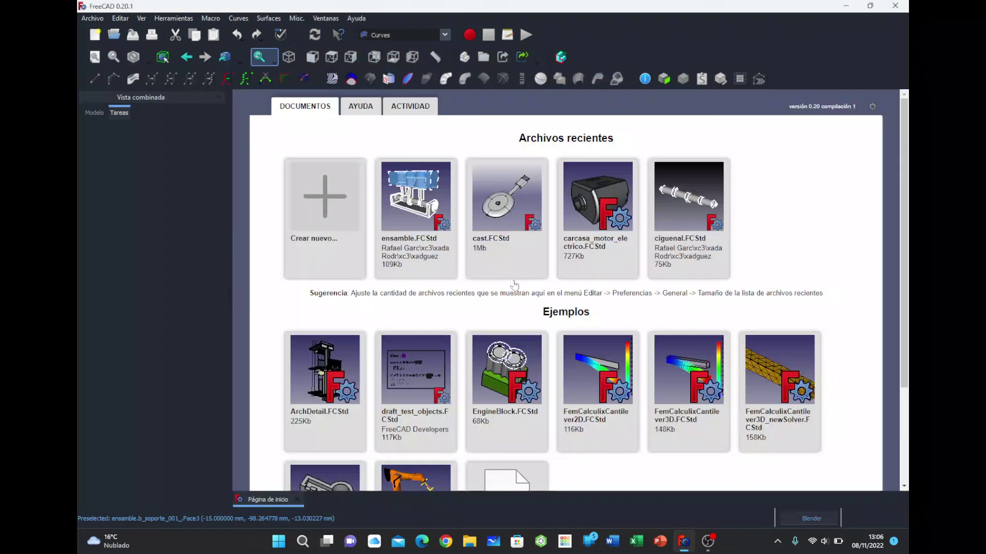
pyautogui.click(319, 209)
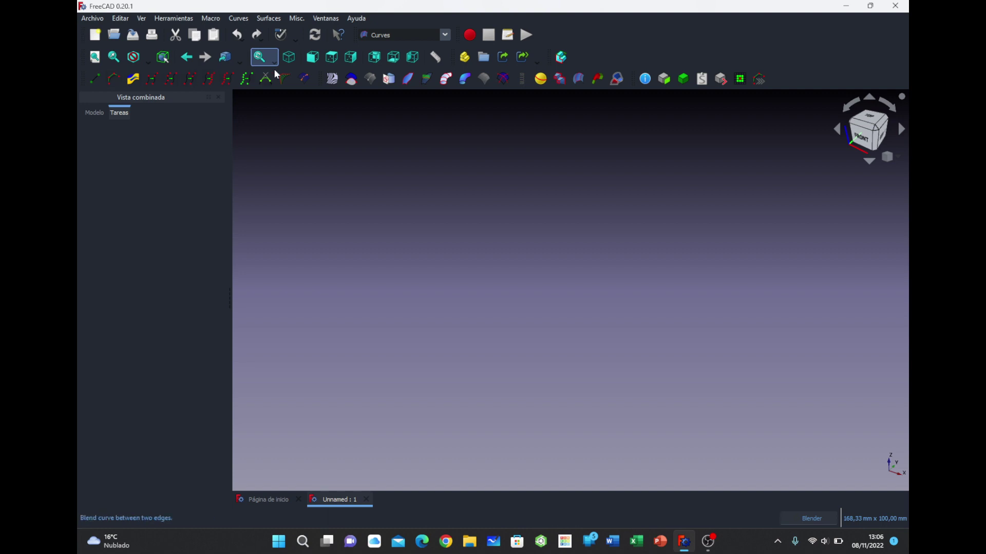
# In Part Design, sketch a rectangle and pad it into a 10 mm block
pyautogui.click(401, 35)
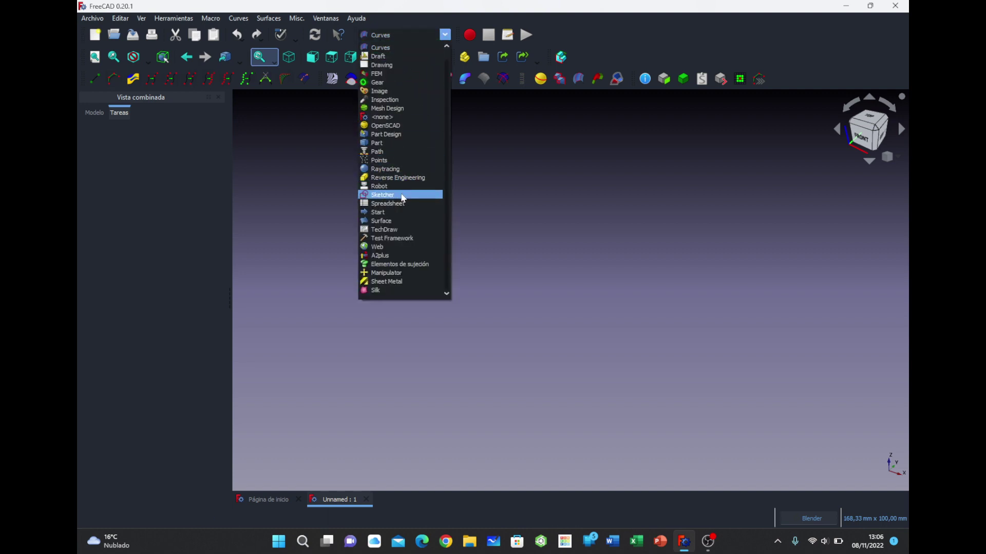
pyautogui.click(393, 134)
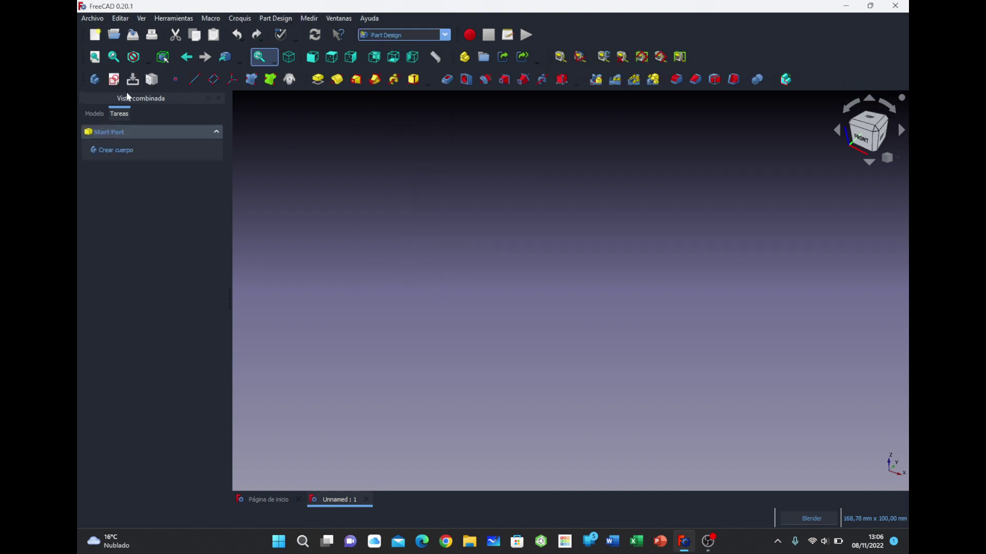
pyautogui.click(95, 79)
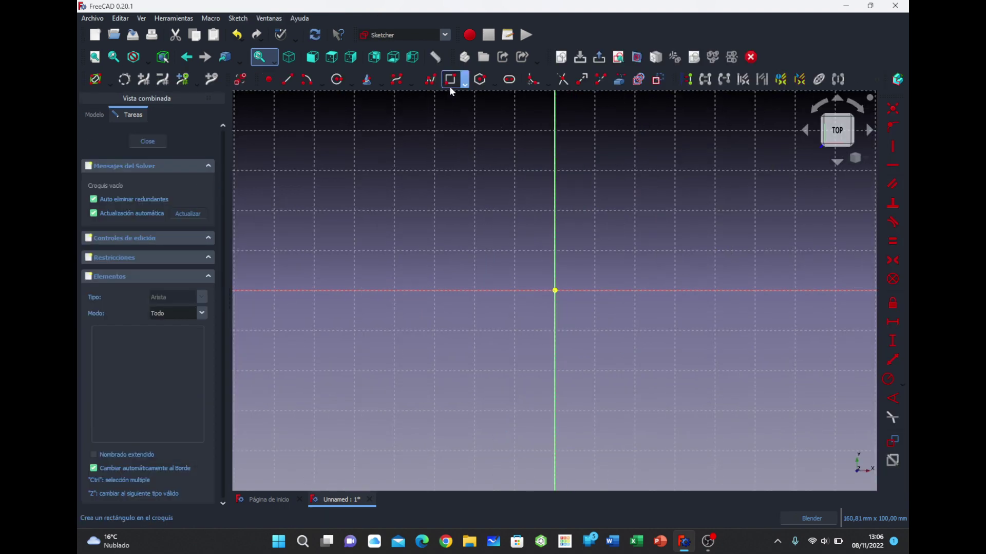
pyautogui.click(450, 81)
pyautogui.click(484, 179)
pyautogui.click(657, 352)
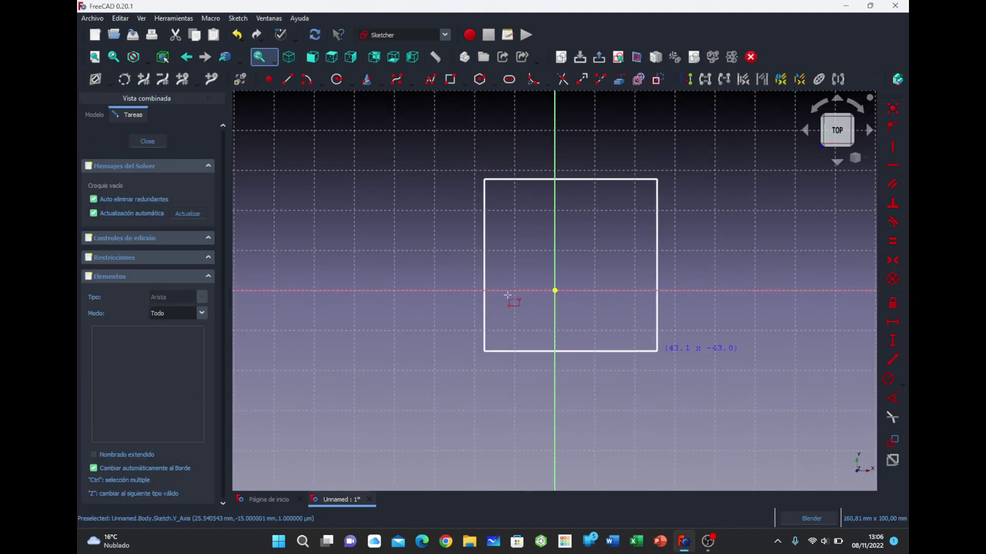
pyautogui.click(147, 141)
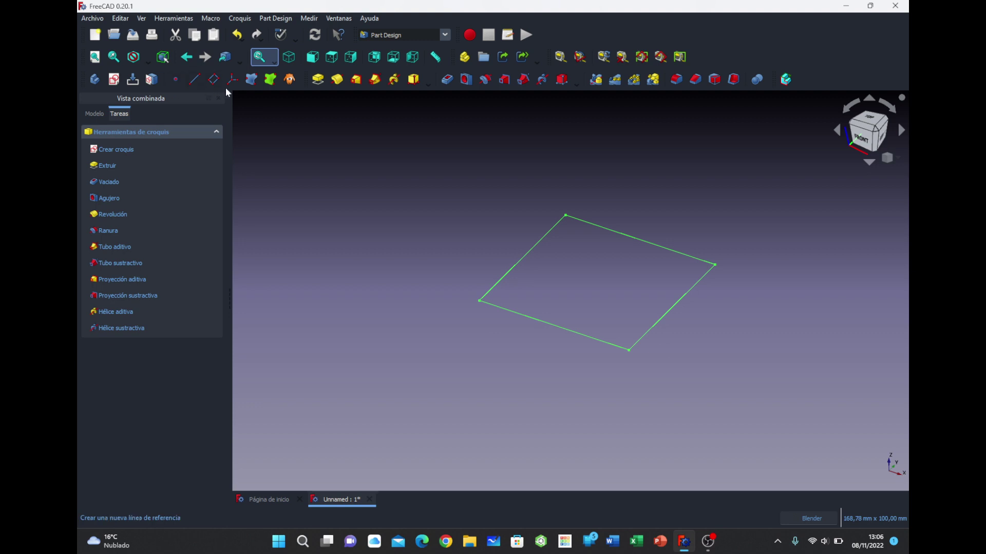
pyautogui.click(318, 79)
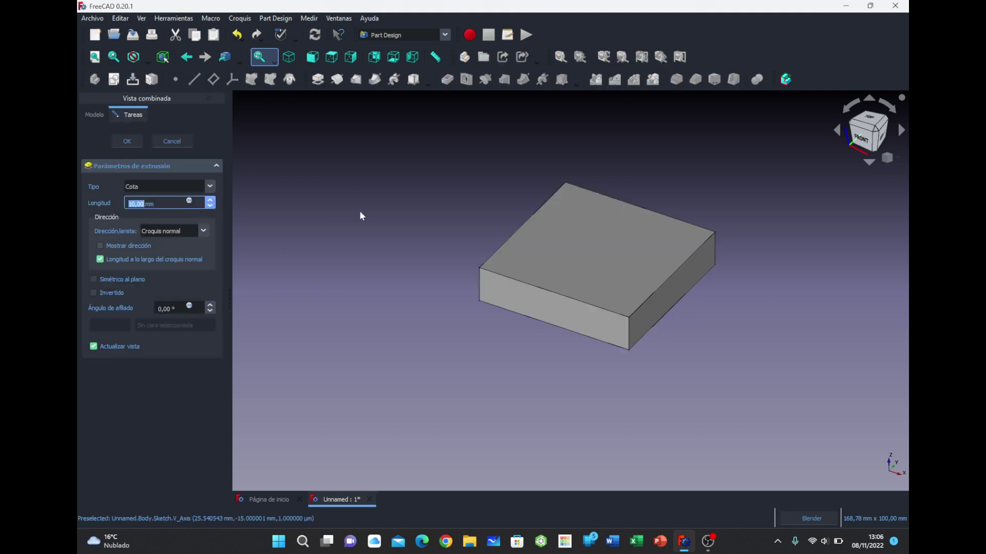
pyautogui.click(126, 142)
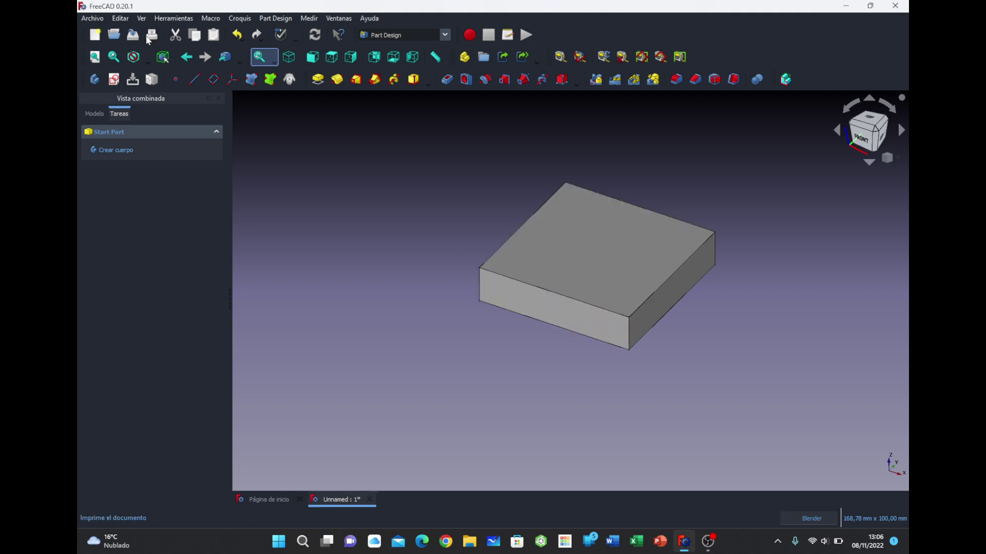
pyautogui.click(123, 19)
pyautogui.click(157, 266)
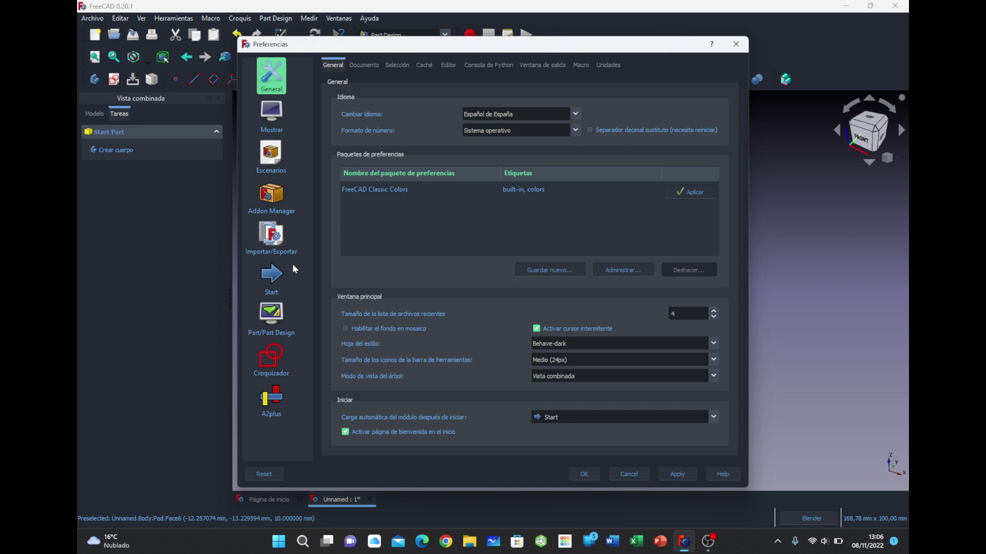
pyautogui.click(275, 320)
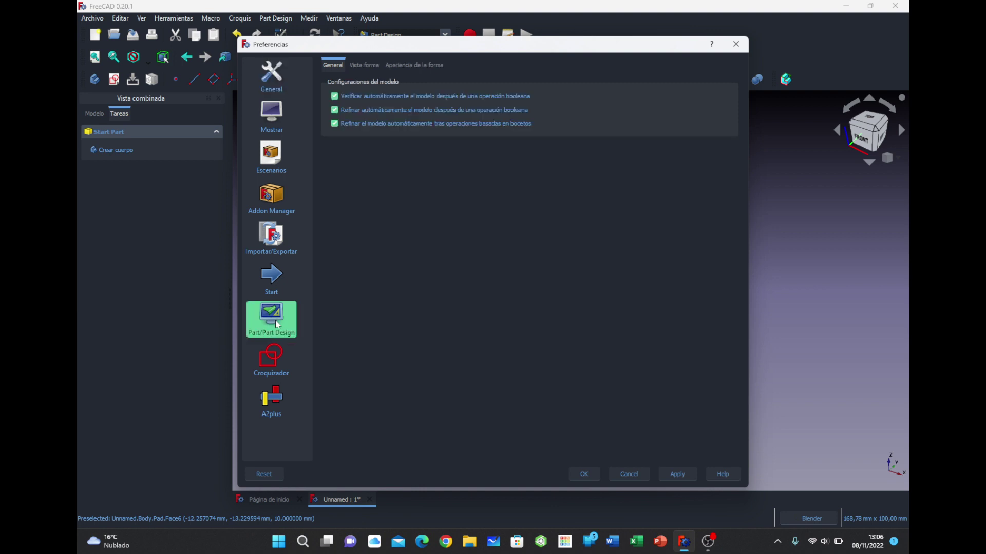
pyautogui.click(410, 66)
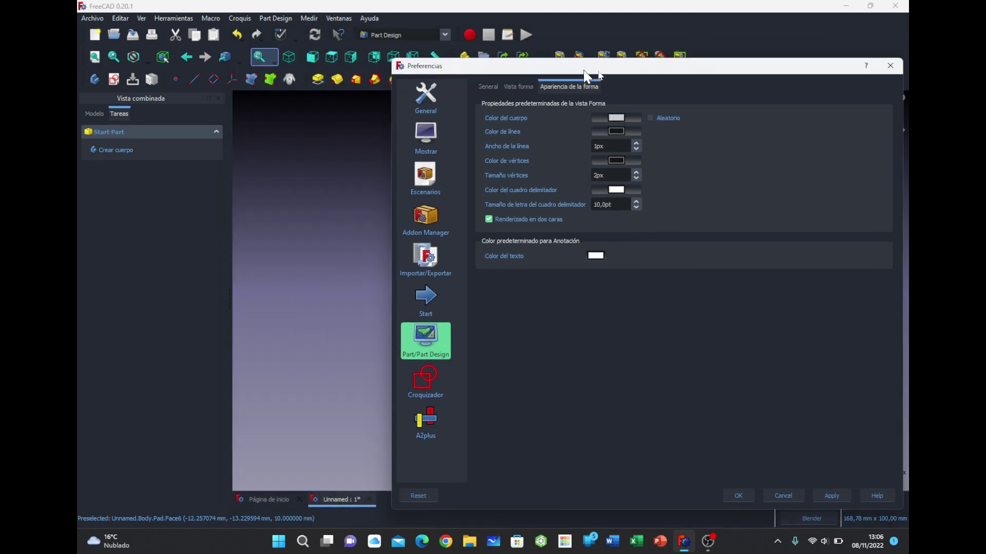
pyautogui.moveTo(433, 54); pyautogui.dragTo(778, 89)
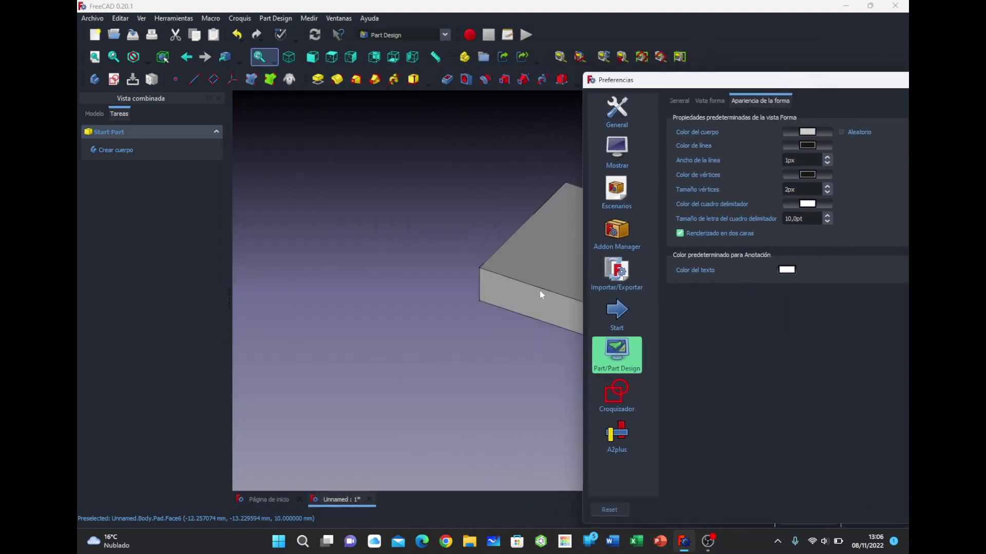
pyautogui.moveTo(787, 86); pyautogui.dragTo(403, 38)
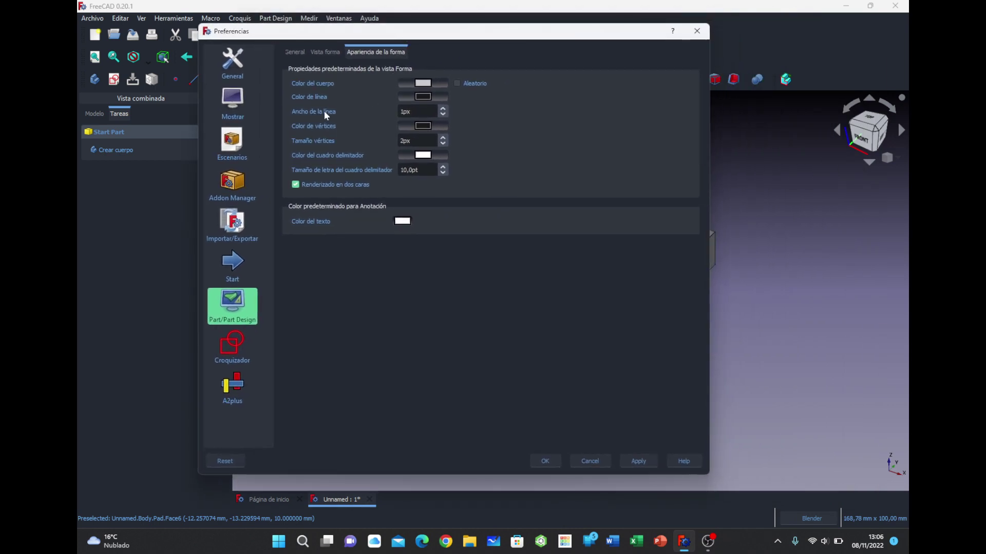
pyautogui.press('Tab')
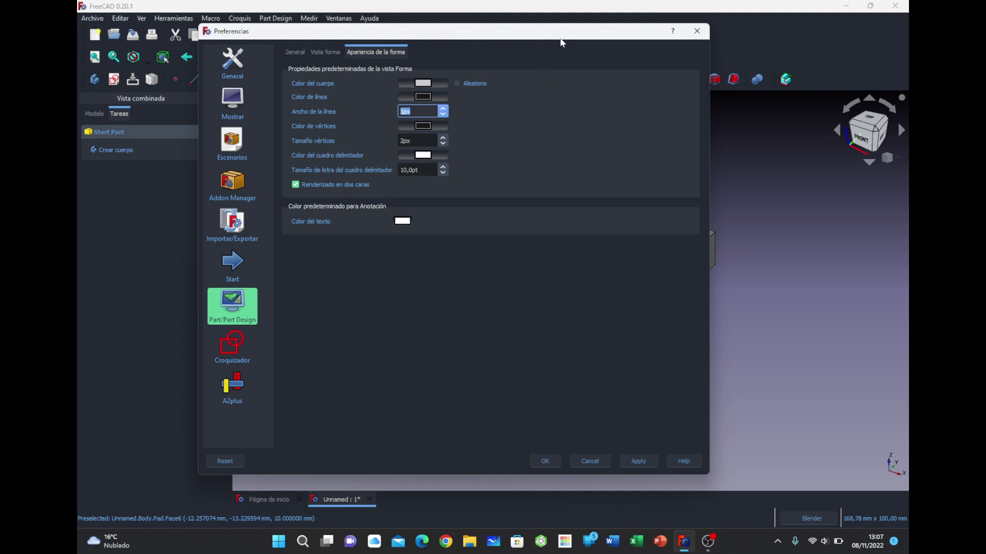
pyautogui.moveTo(562, 43); pyautogui.dragTo(363, 49)
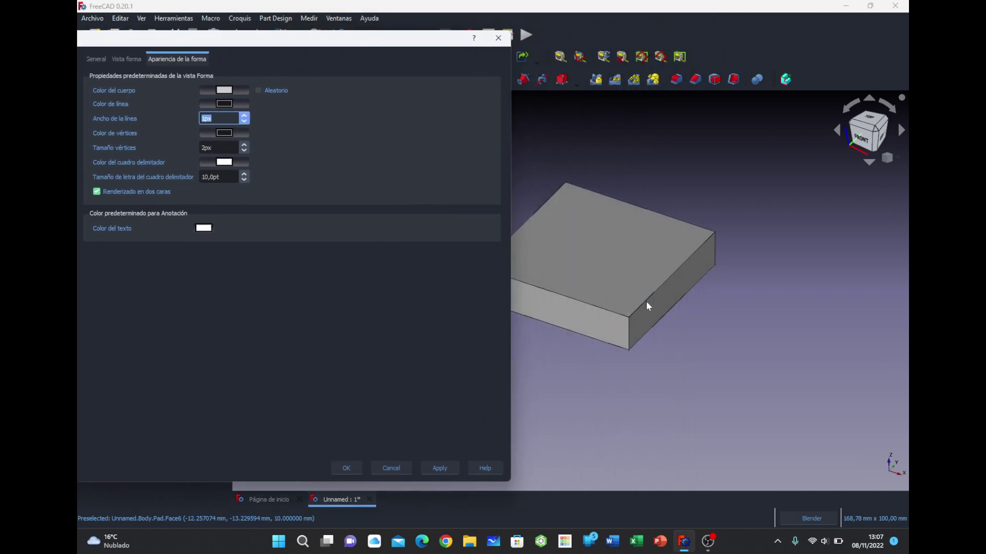
pyautogui.moveTo(378, 38); pyautogui.dragTo(556, 39)
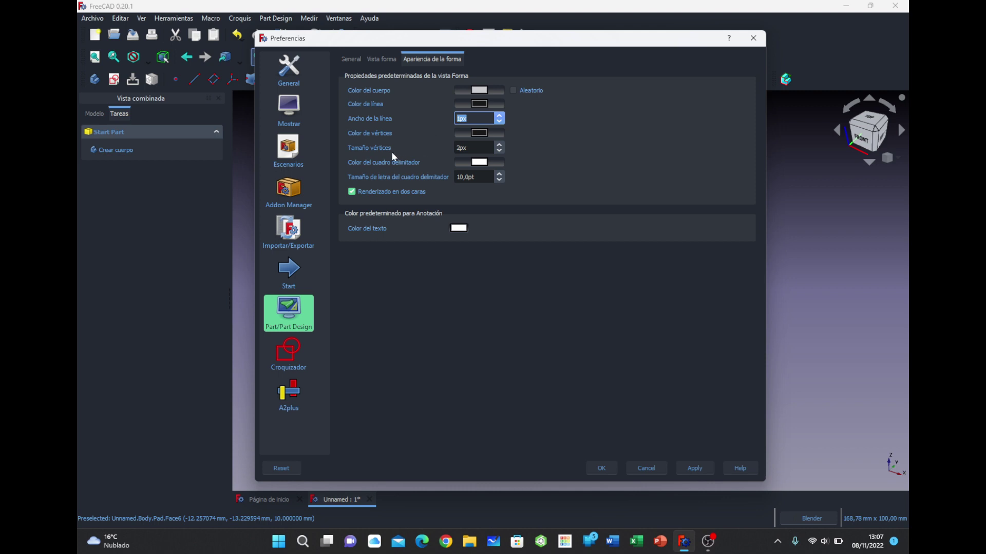
pyautogui.press('Tab')
pyautogui.press('Tab')
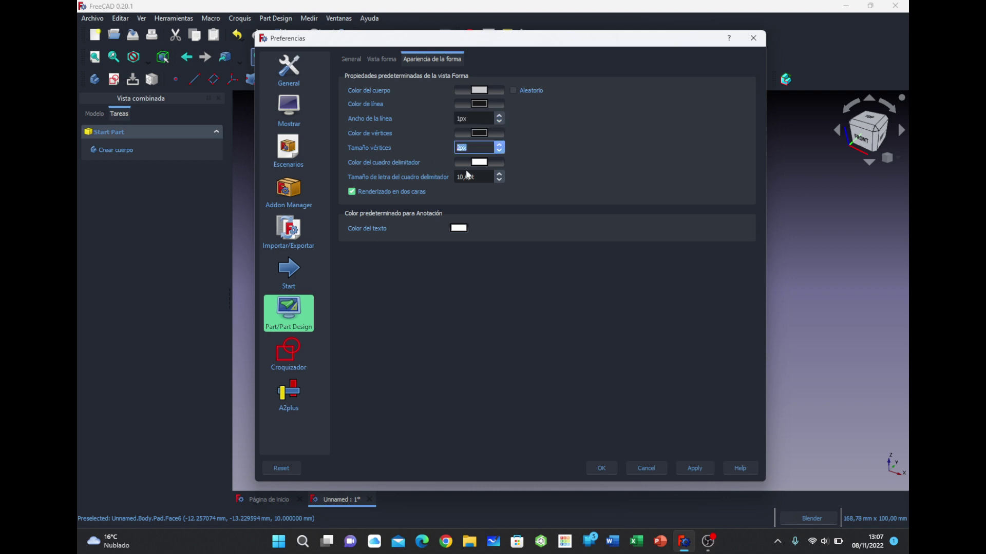
pyautogui.moveTo(583, 49); pyautogui.dragTo(347, 50)
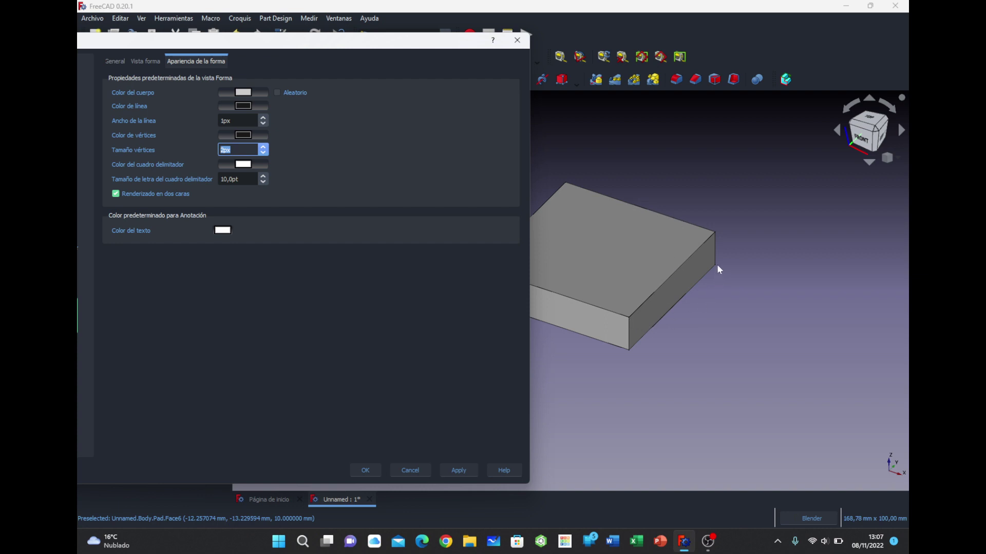
pyautogui.moveTo(303, 51); pyautogui.dragTo(458, 37)
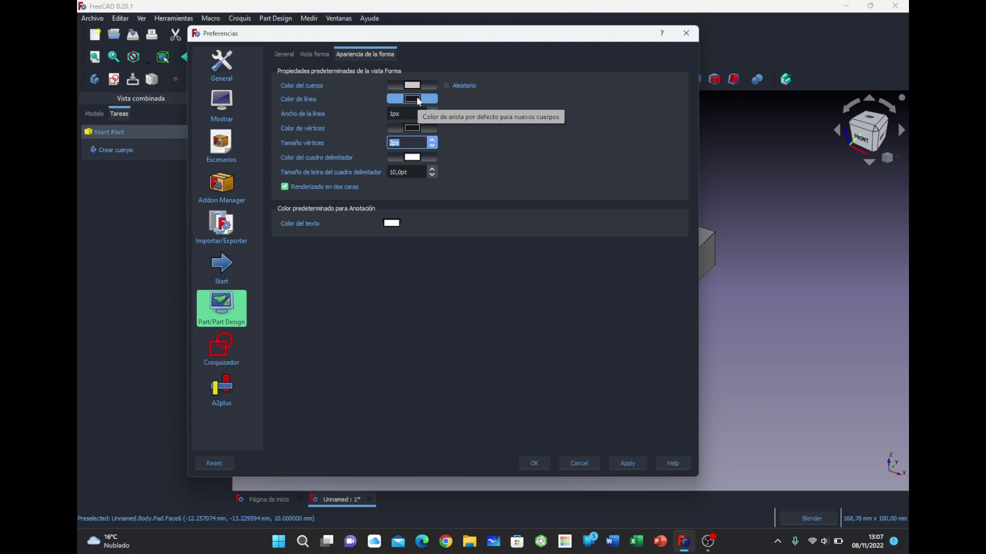
pyautogui.moveTo(557, 35); pyautogui.dragTo(356, 34)
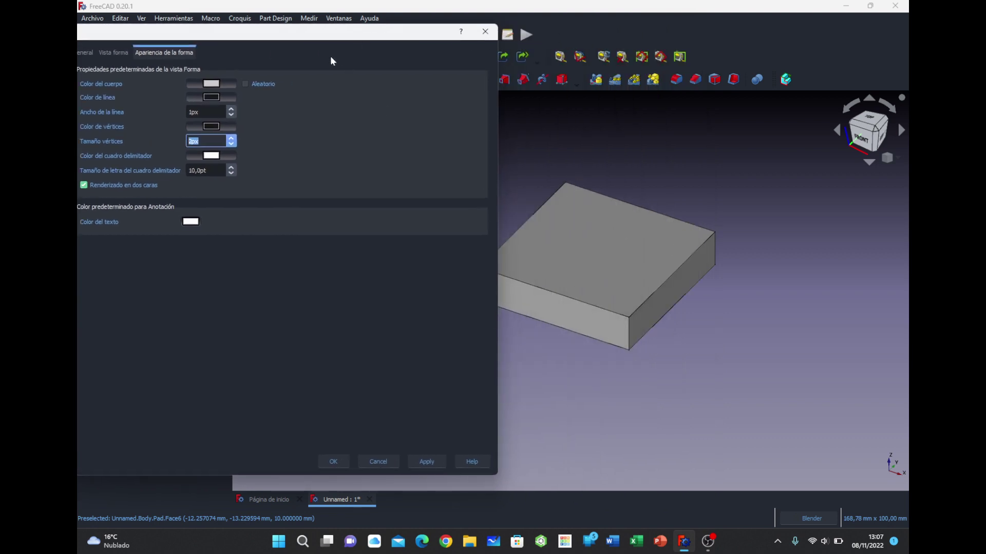
pyautogui.moveTo(293, 30); pyautogui.dragTo(517, 44)
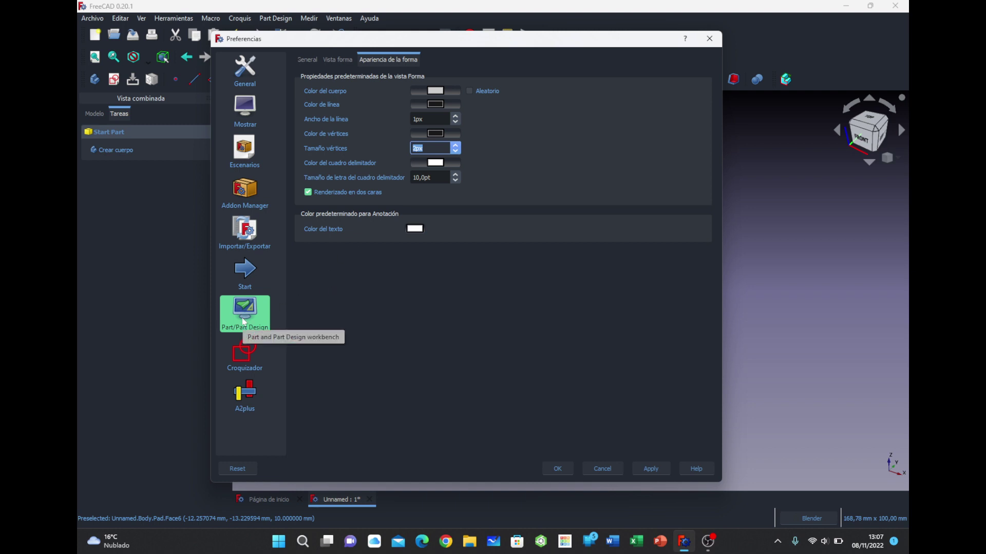
# Review the Croquizador and Part/Part Design tabs, accept Preferences with OK, and show the model tree
pyautogui.click(245, 359)
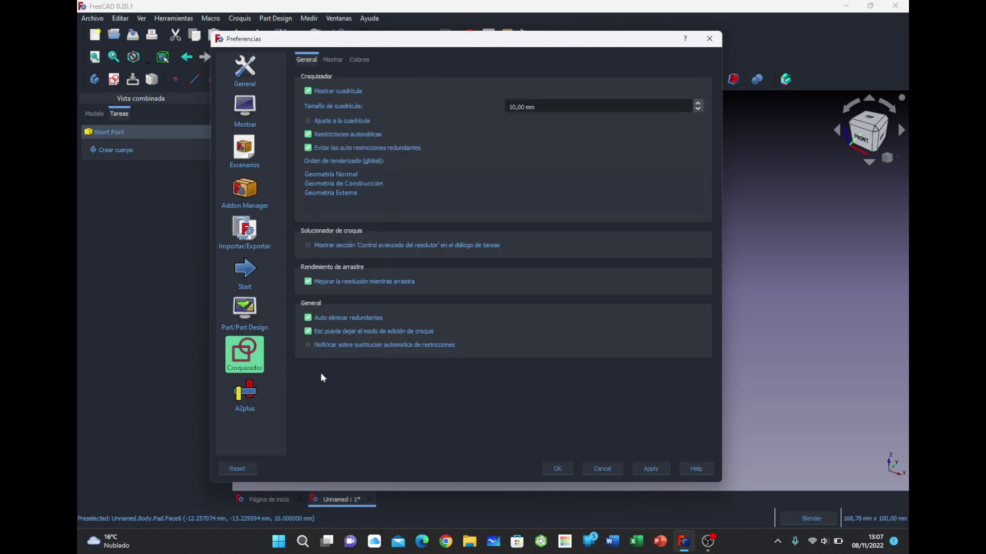
pyautogui.click(256, 319)
pyautogui.click(308, 61)
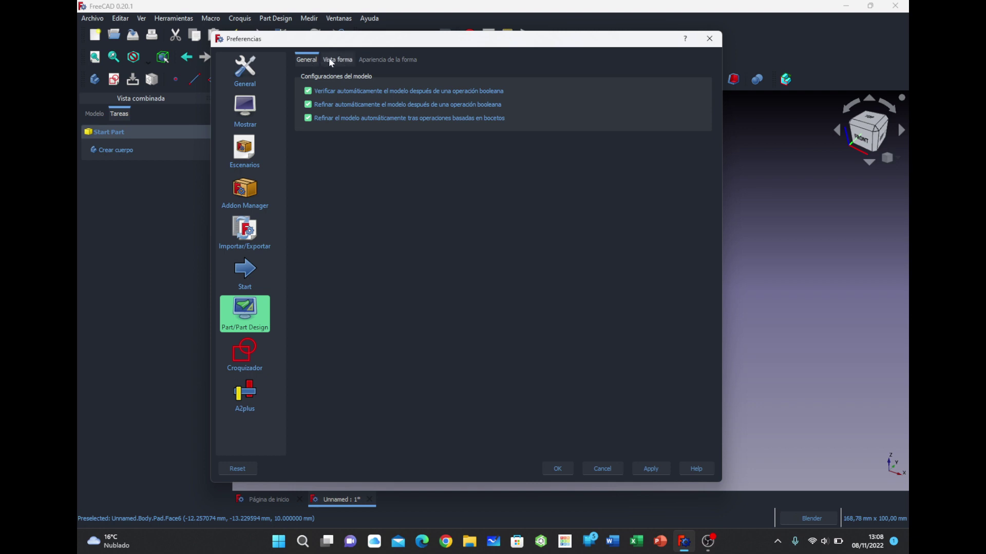
pyautogui.click(332, 60)
pyautogui.click(378, 60)
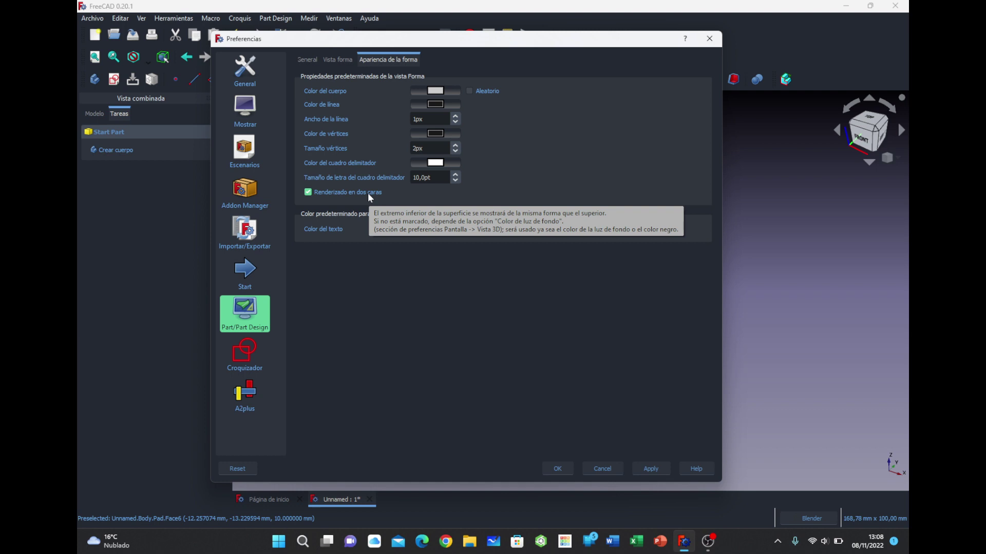
pyautogui.click(568, 469)
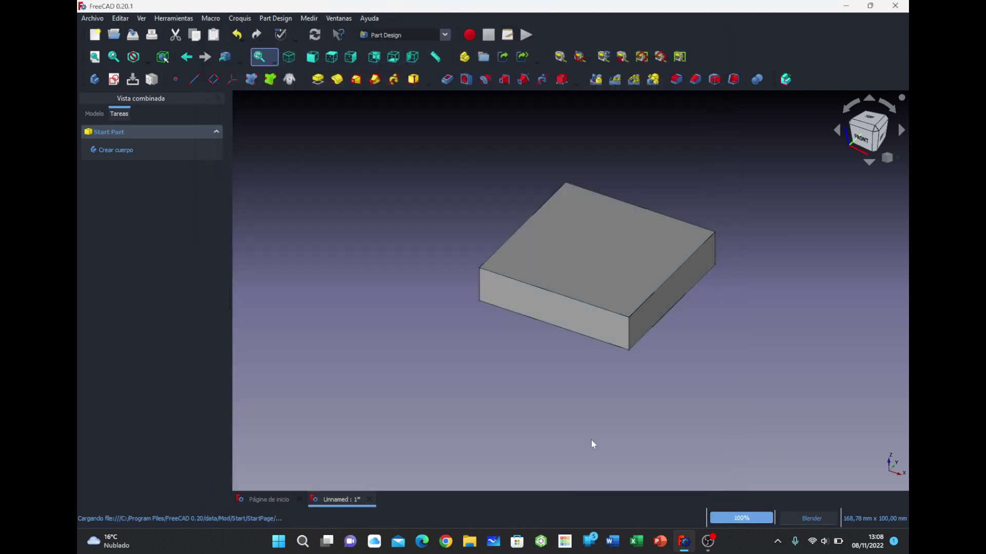
pyautogui.click(103, 115)
# Set the Body's Object Style Lighting property from Two side to One side
pyautogui.click(131, 189)
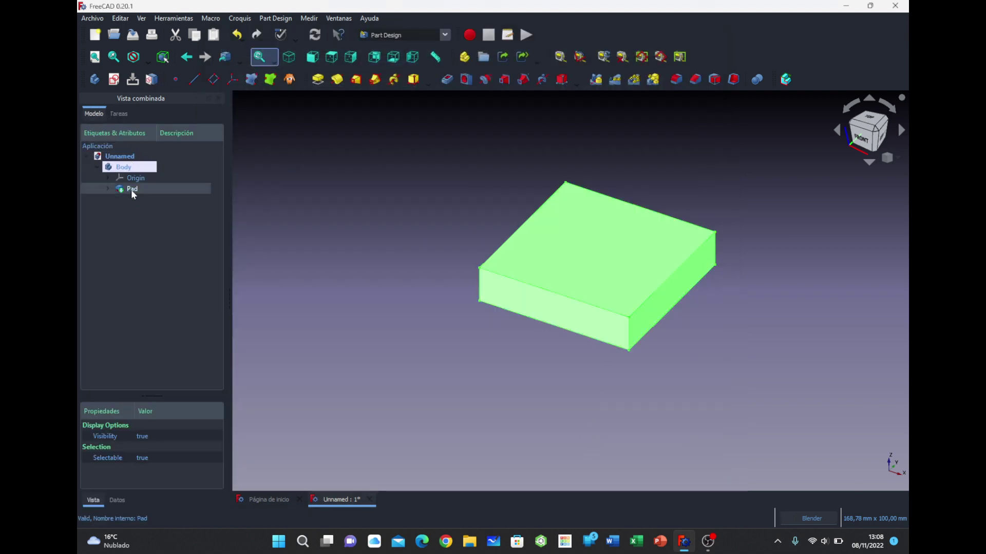
pyautogui.click(128, 170)
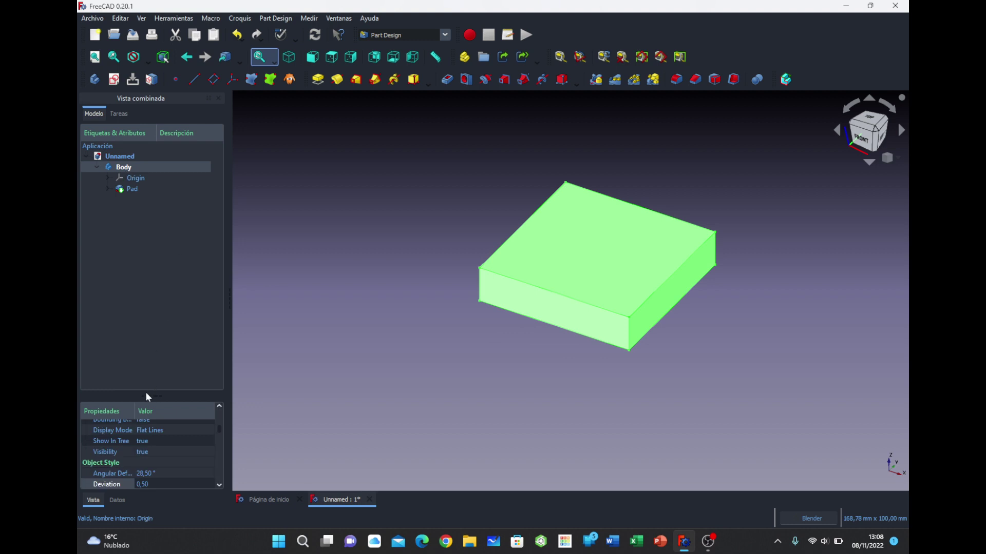
pyautogui.moveTo(148, 396); pyautogui.dragTo(160, 234)
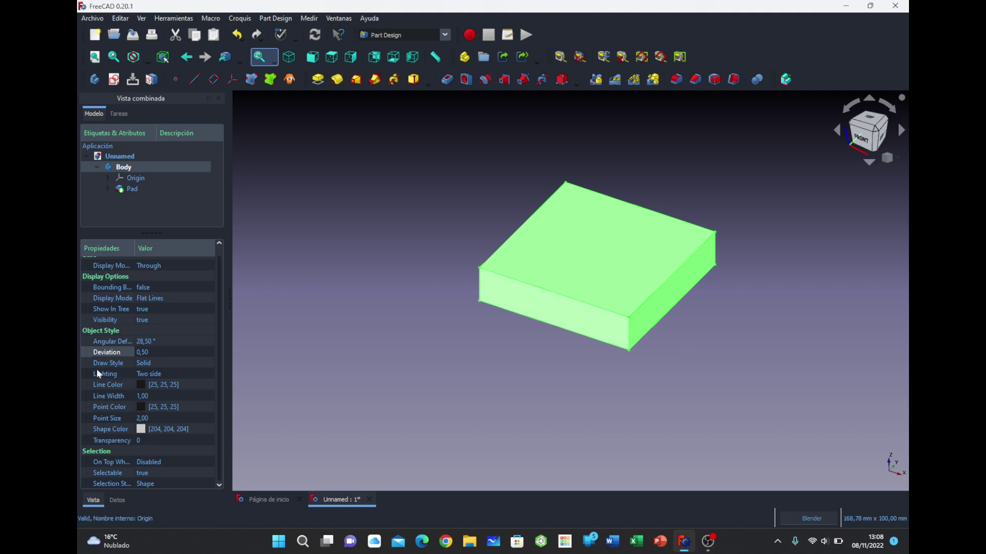
pyautogui.click(166, 379)
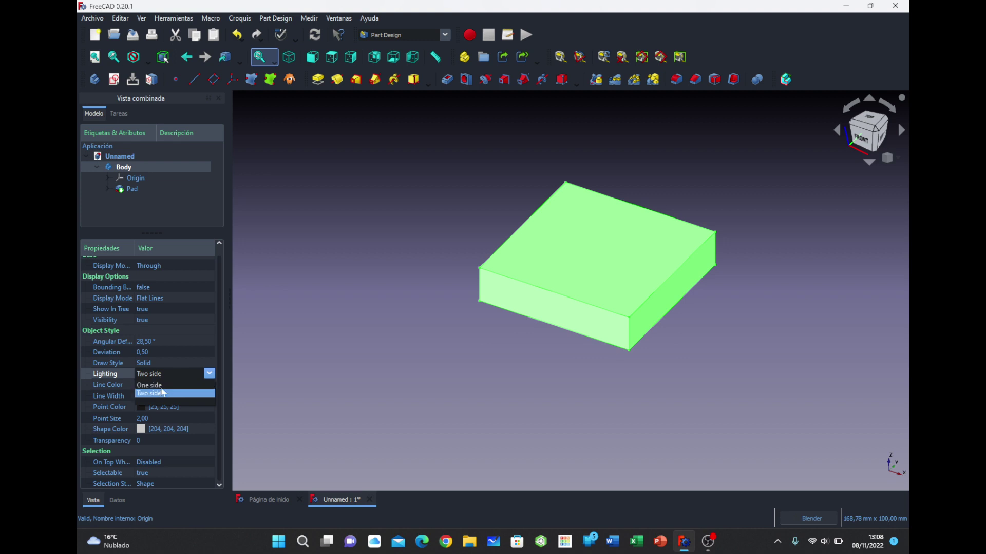
pyautogui.click(160, 394)
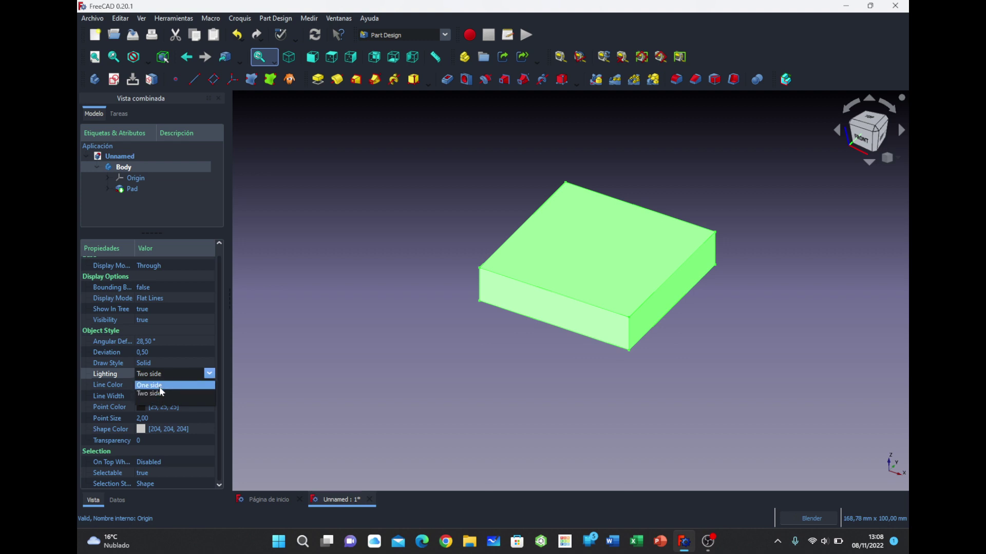
pyautogui.click(279, 381)
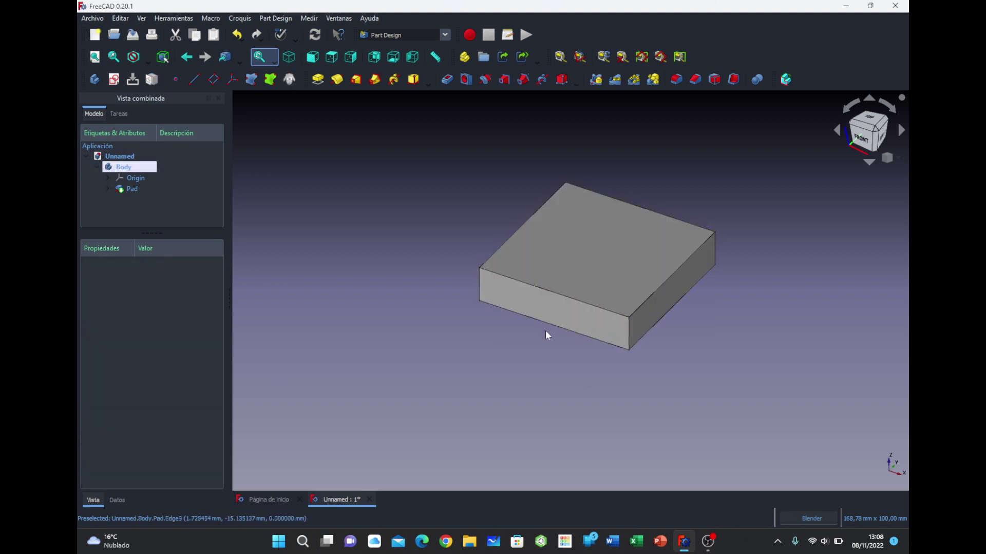
pyautogui.click(135, 168)
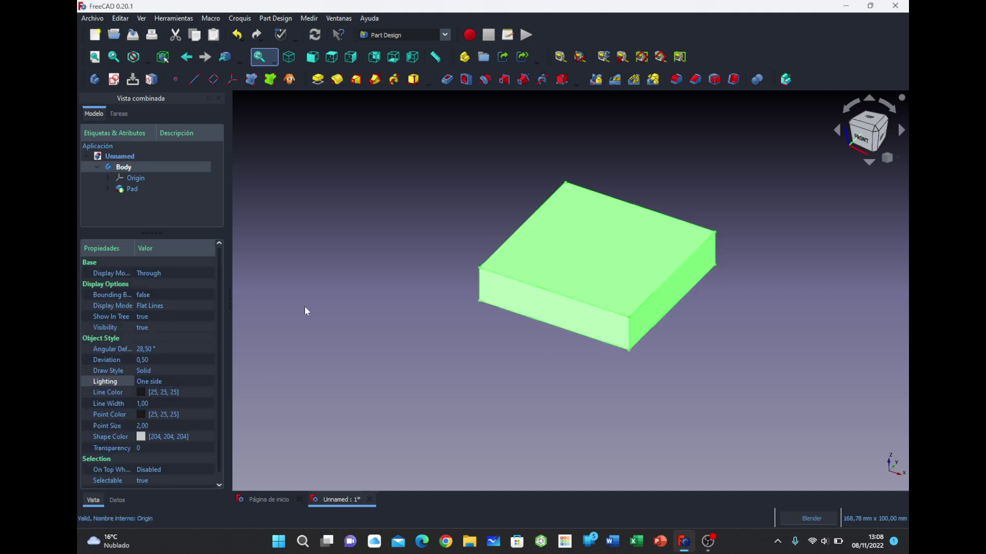
pyautogui.click(121, 19)
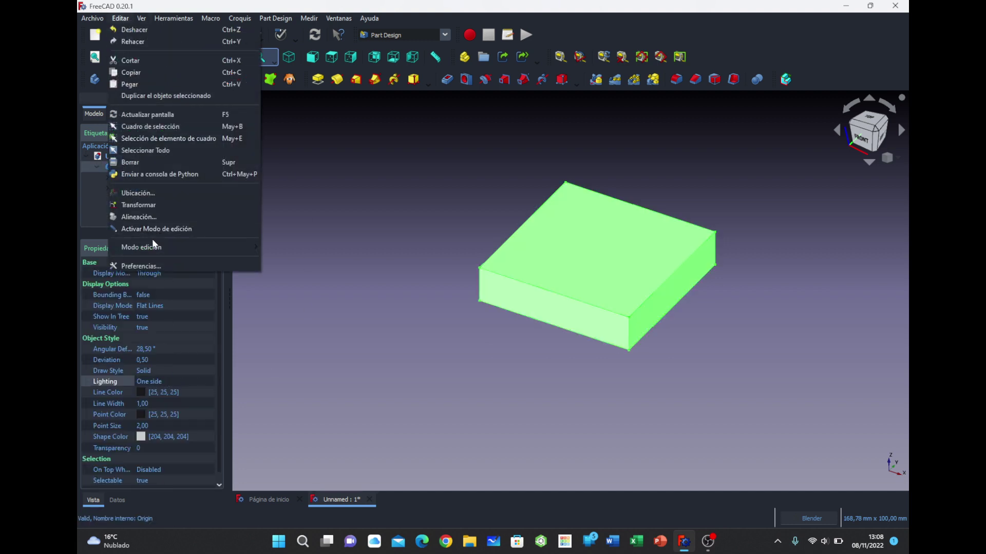
pyautogui.click(159, 267)
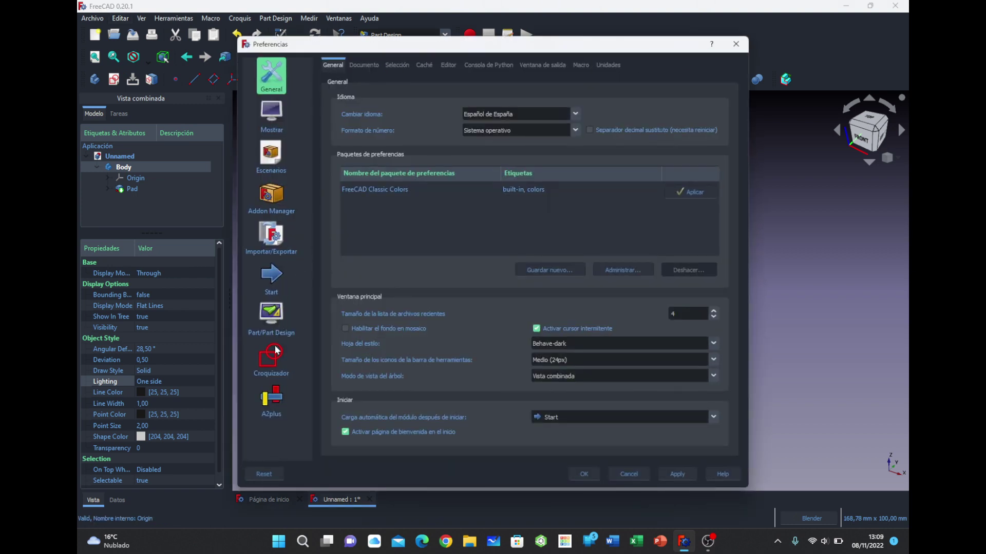
pyautogui.click(276, 327)
pyautogui.click(422, 66)
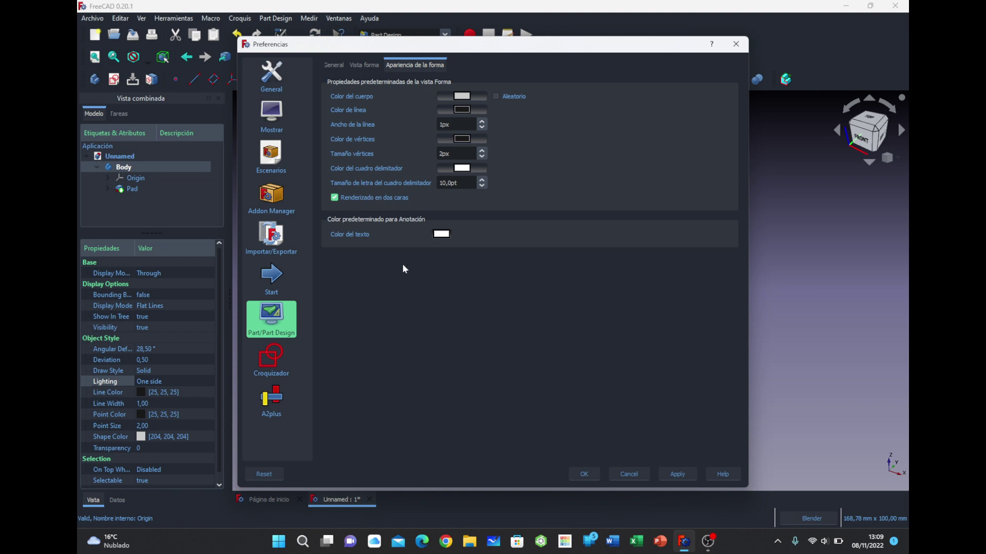
pyautogui.click(279, 367)
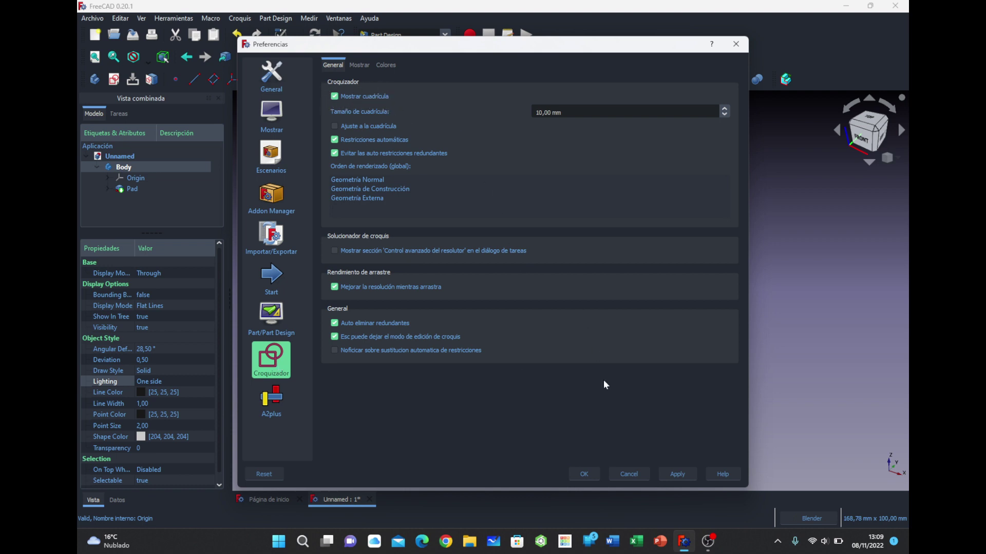
pyautogui.click(628, 474)
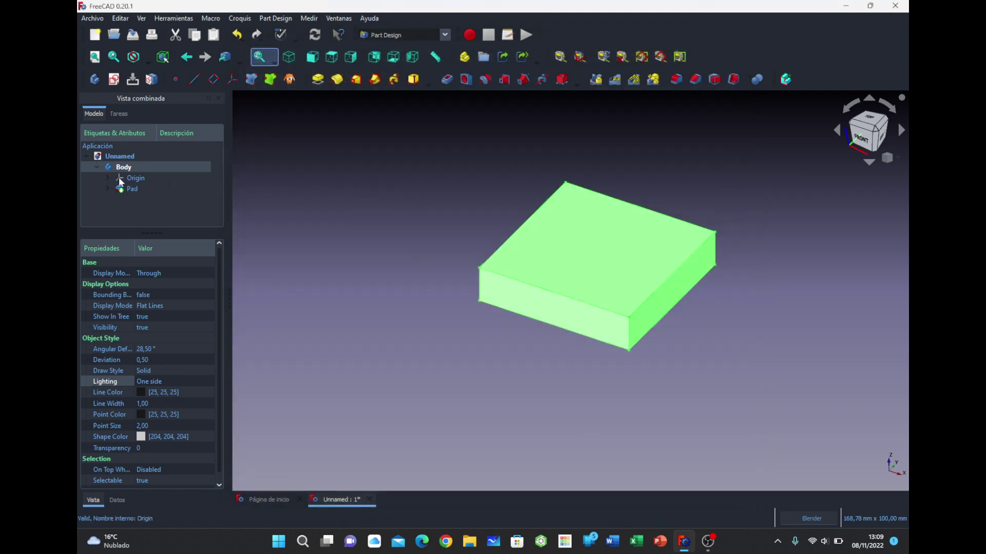
# Open the Pad's rectangle sketch and check the Croquizador grid size of 10,00 mm
pyautogui.click(107, 189)
pyautogui.doubleClick(146, 200)
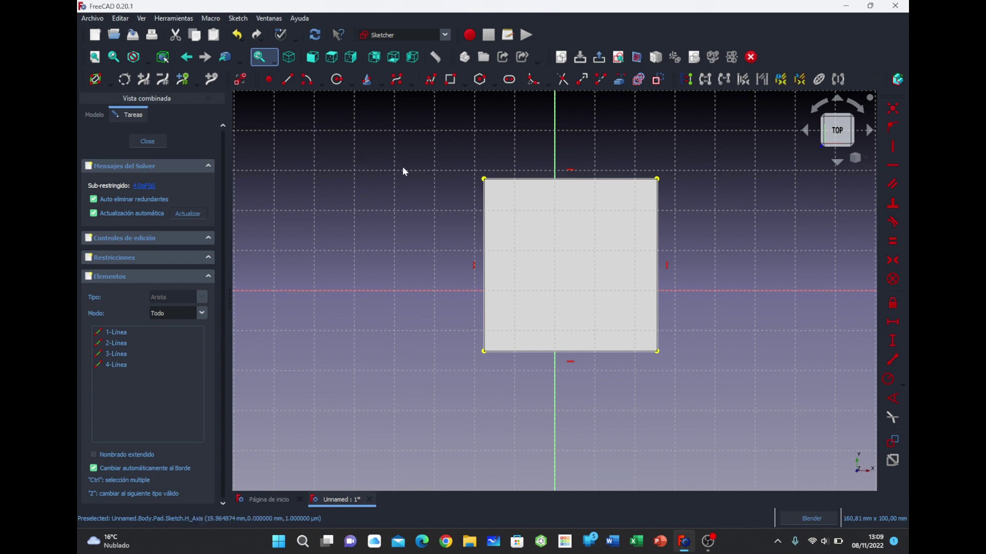
pyautogui.click(120, 18)
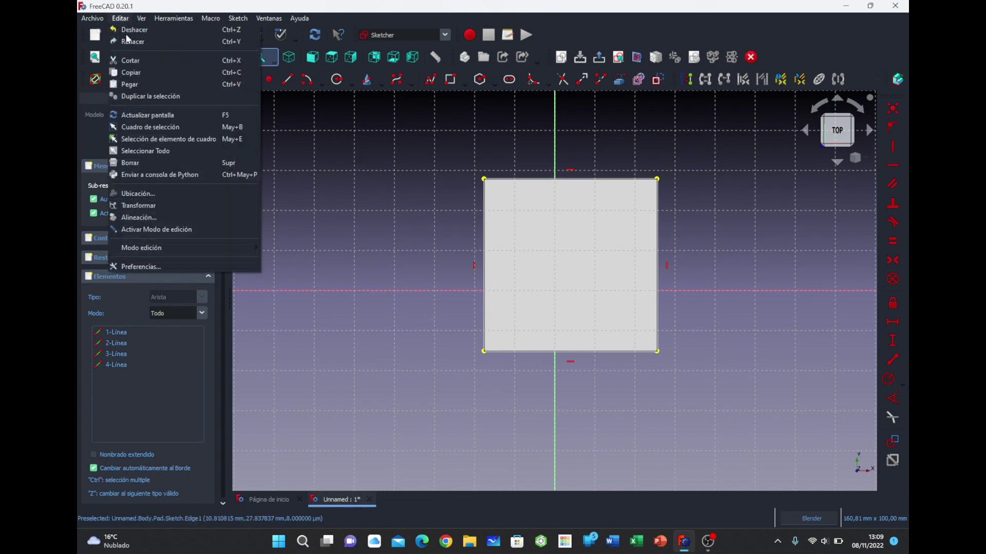
pyautogui.click(152, 267)
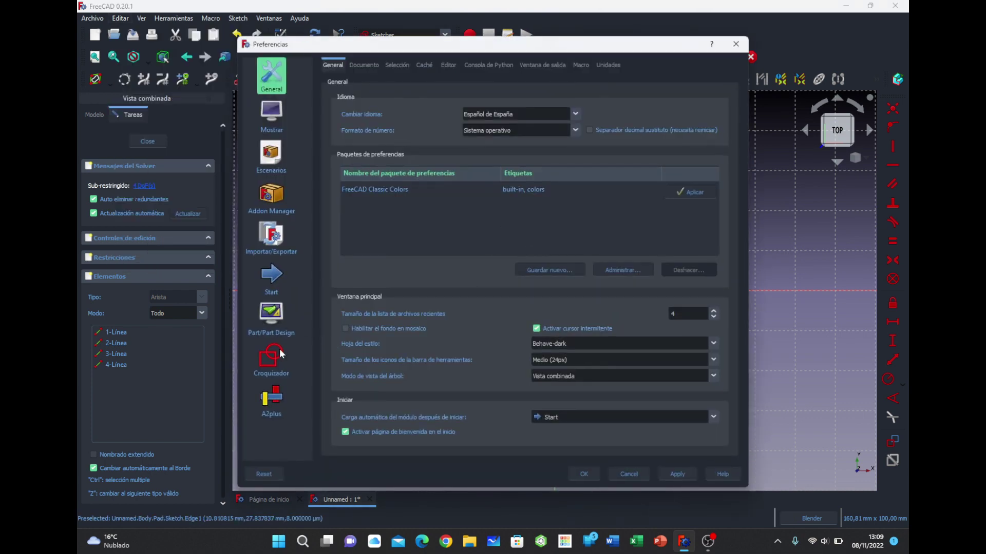
pyautogui.click(281, 353)
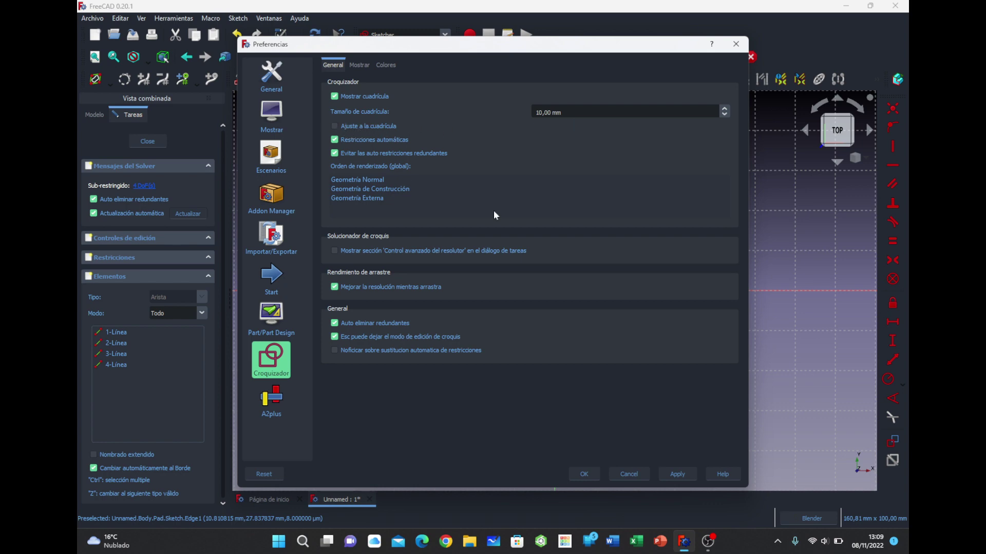
pyautogui.tripleClick(590, 112)
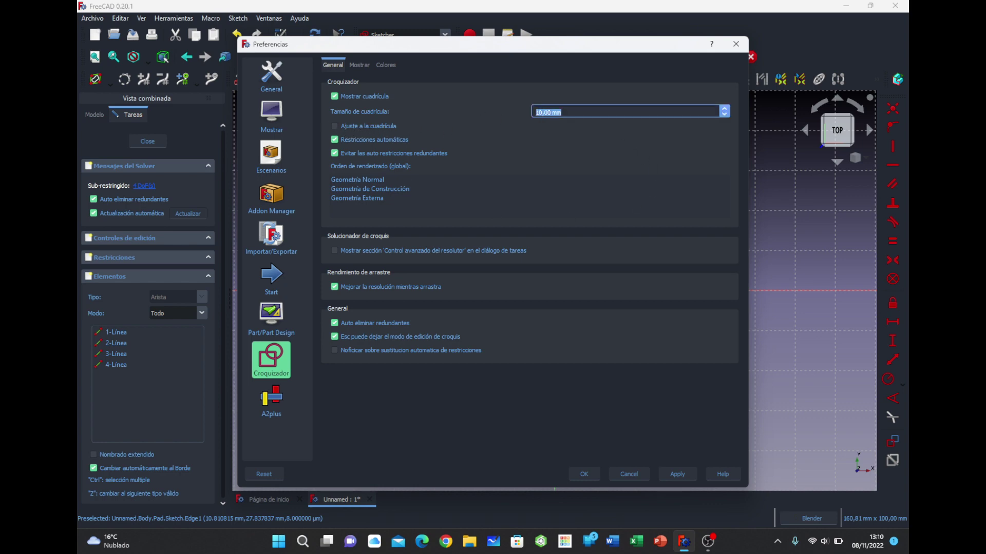
pyautogui.moveTo(582, 49); pyautogui.dragTo(358, 96)
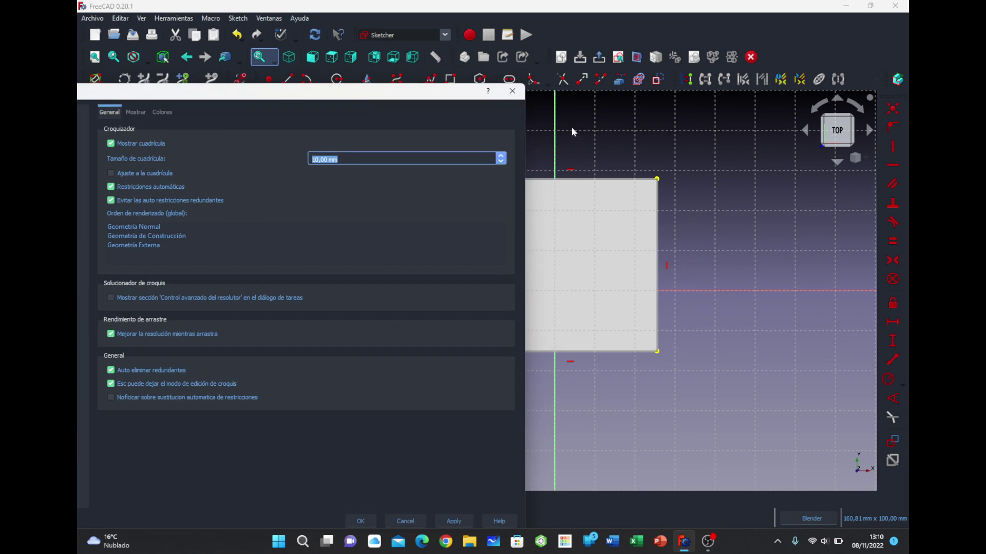
# Move Preferences back into place and show the Sketcher Mostrar display tab
pyautogui.moveTo(372, 96); pyautogui.dragTo(553, 57)
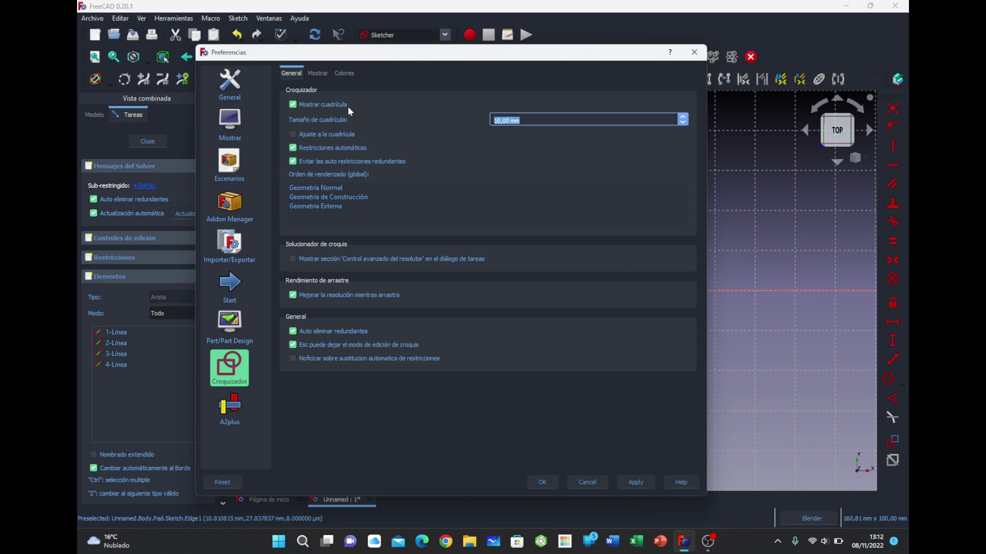
pyautogui.click(315, 74)
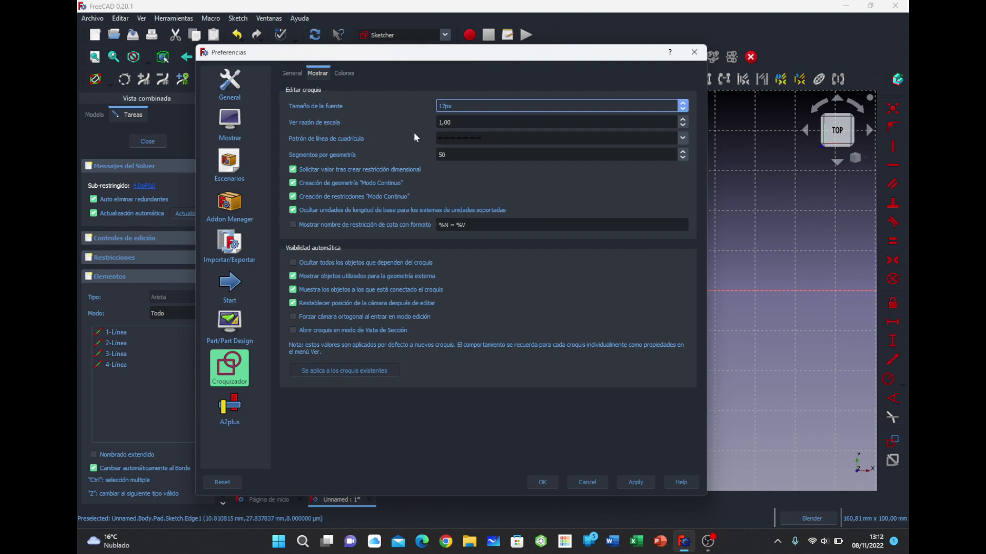
# Try and apply the third and bold dashed grid line patterns
pyautogui.press('Tab')
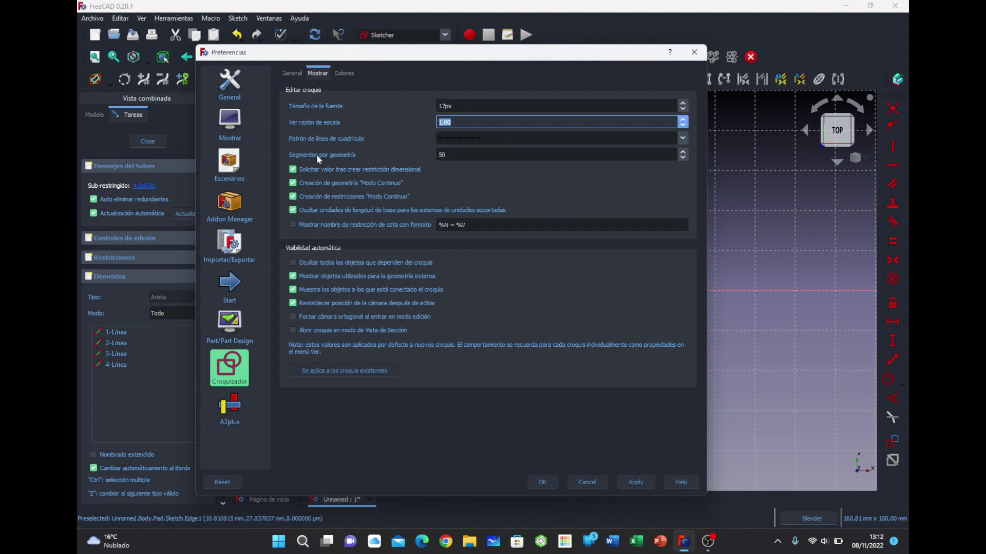
pyautogui.press('Tab')
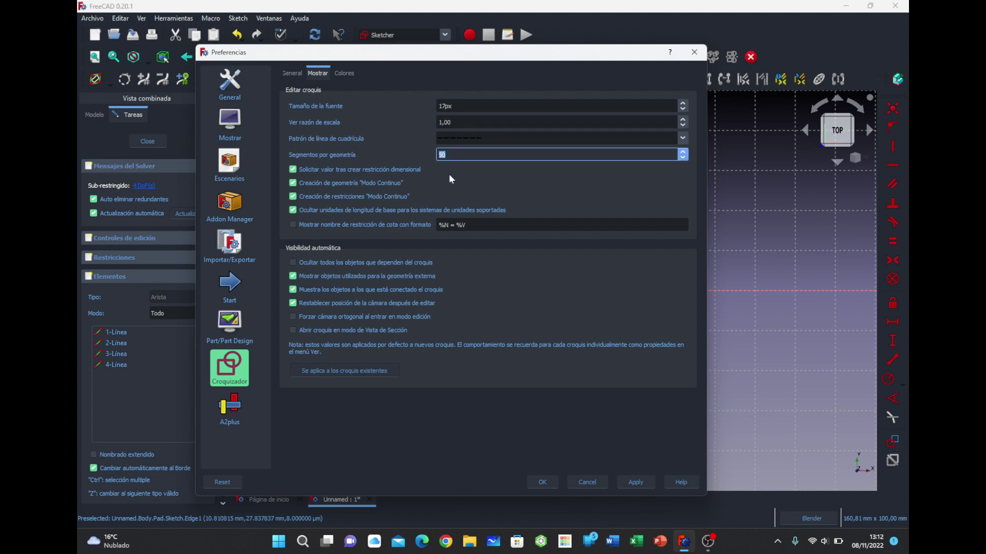
pyautogui.click(478, 139)
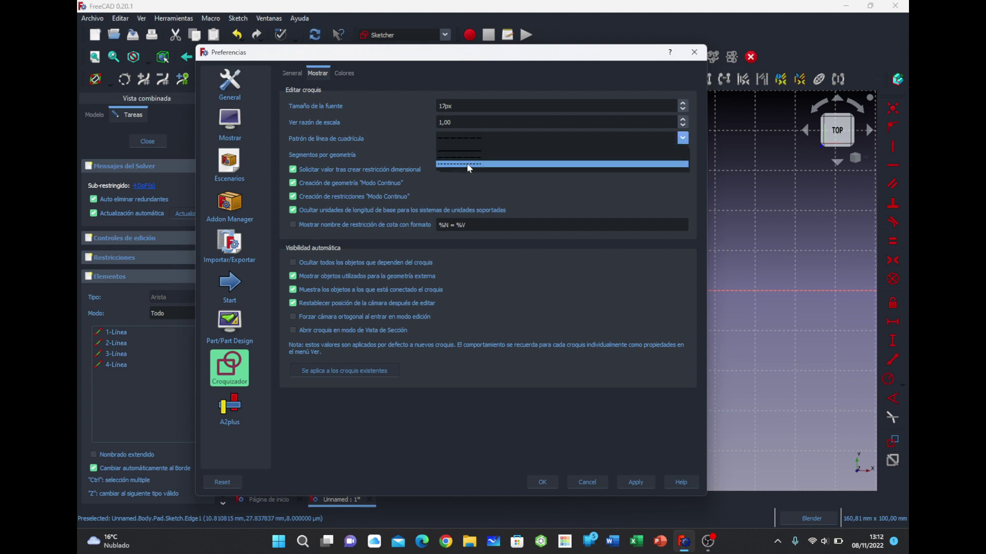
pyautogui.click(467, 164)
pyautogui.click(637, 480)
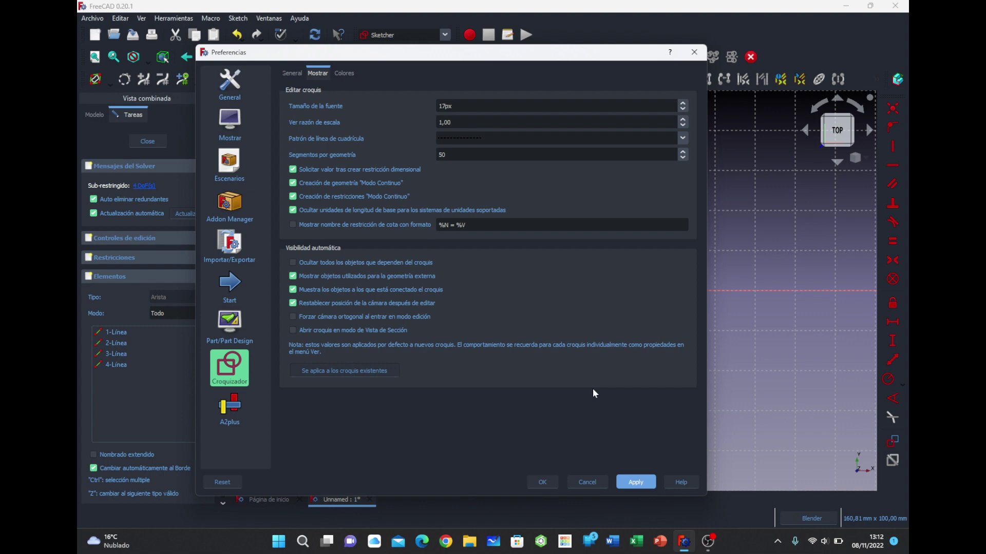
pyautogui.click(670, 134)
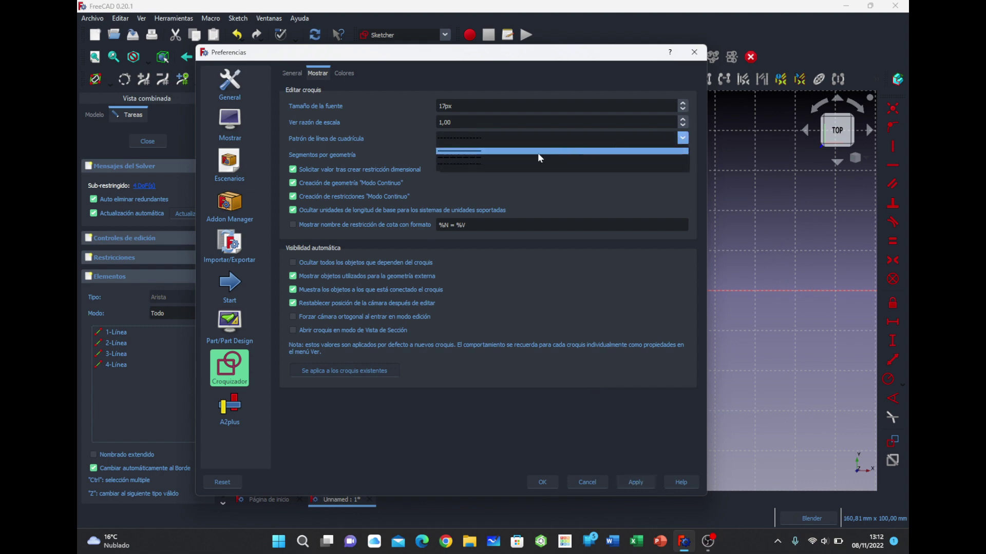
pyautogui.click(534, 159)
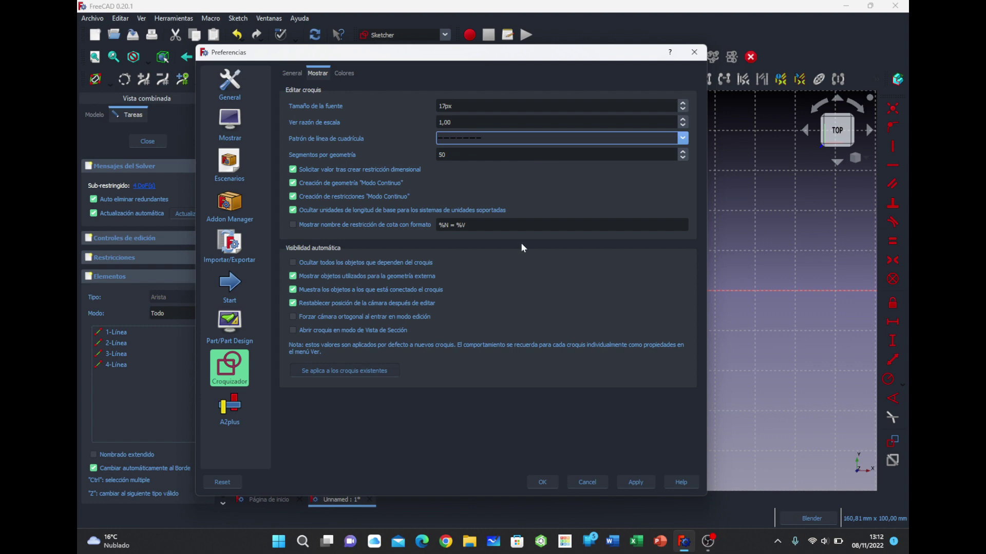
pyautogui.click(637, 481)
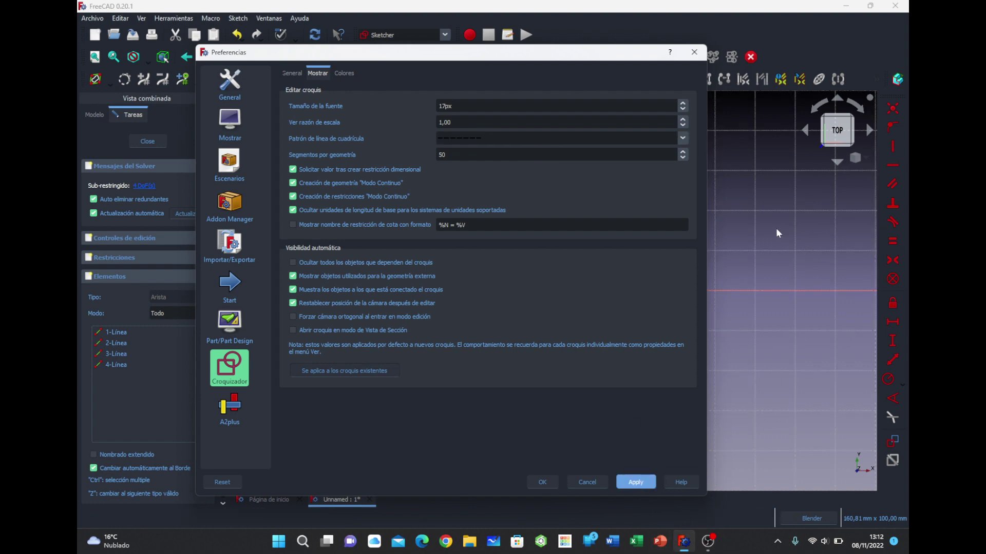
# Try the dotted grid pattern, then settle on the dashed pattern and apply it
pyautogui.click(685, 142)
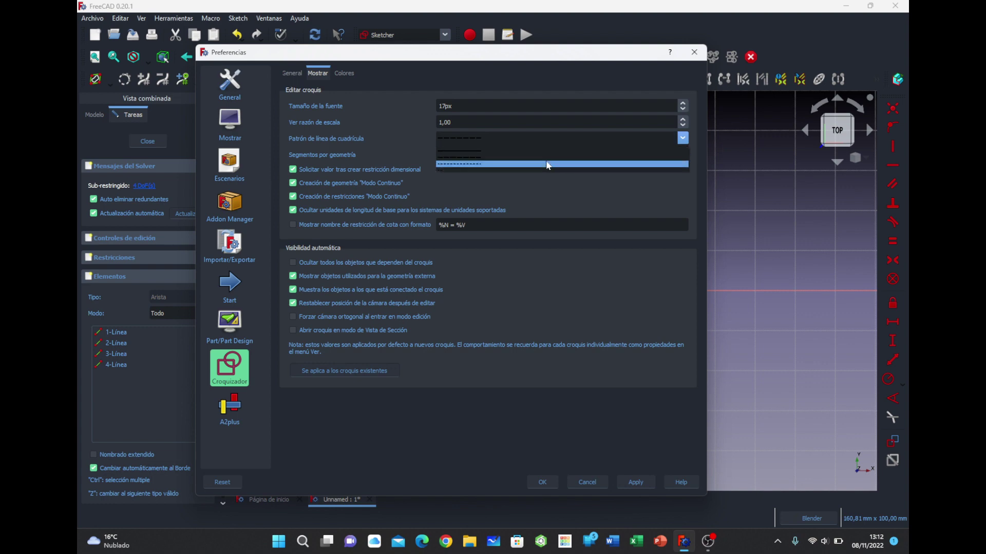
pyautogui.click(614, 165)
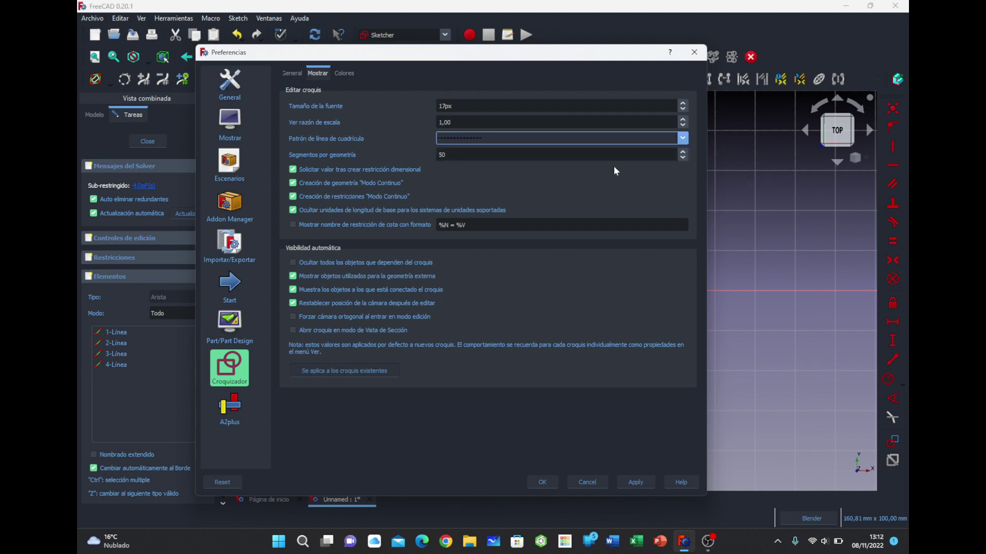
pyautogui.click(645, 485)
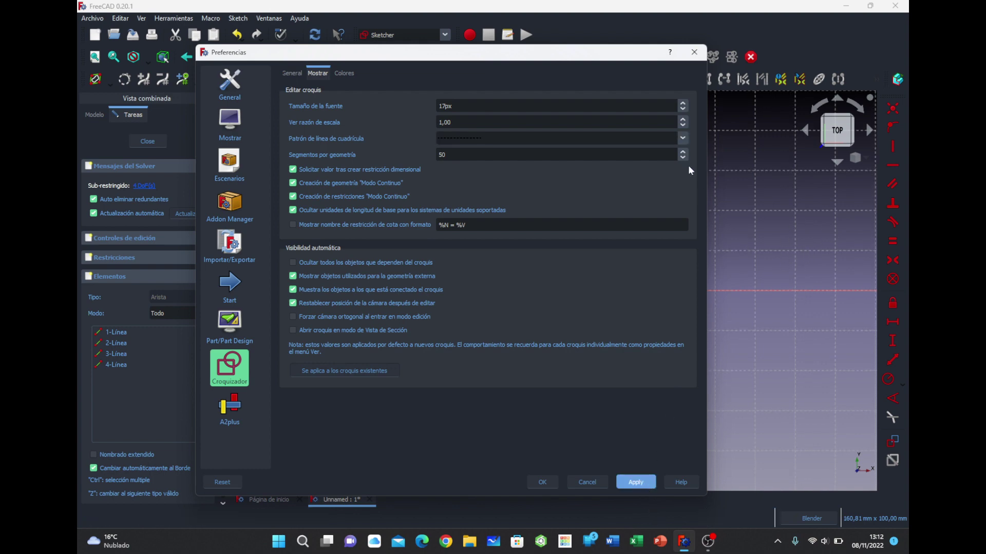
pyautogui.click(682, 138)
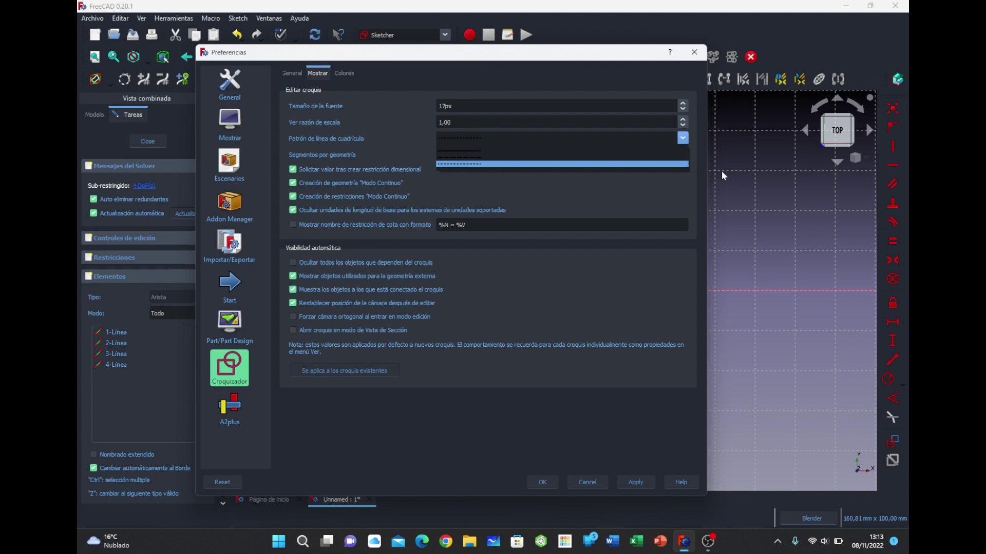
pyautogui.click(476, 157)
pyautogui.click(639, 477)
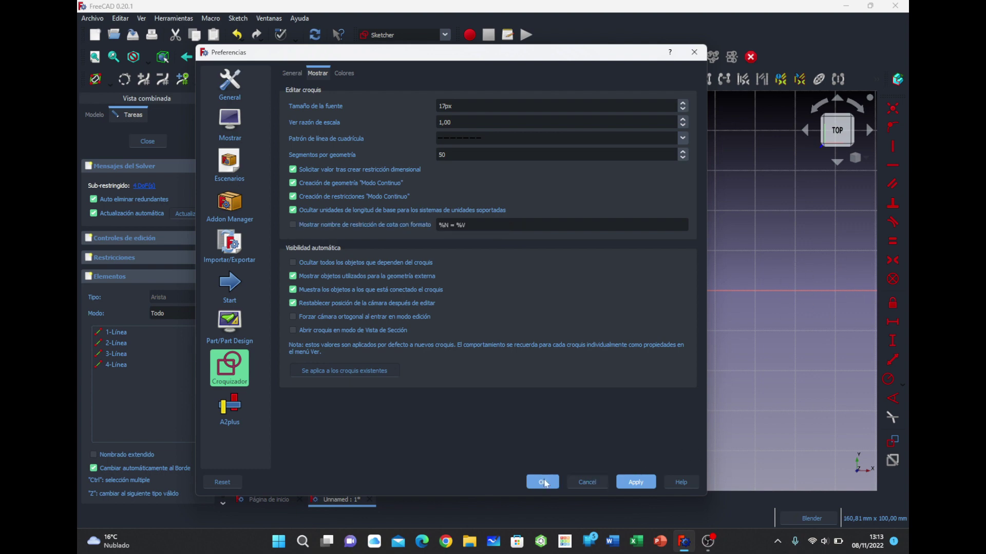
# Constrain the rectangle's right edge to a 42.97 mm vertical distance, with the dimension dragged to the right
pyautogui.click(542, 482)
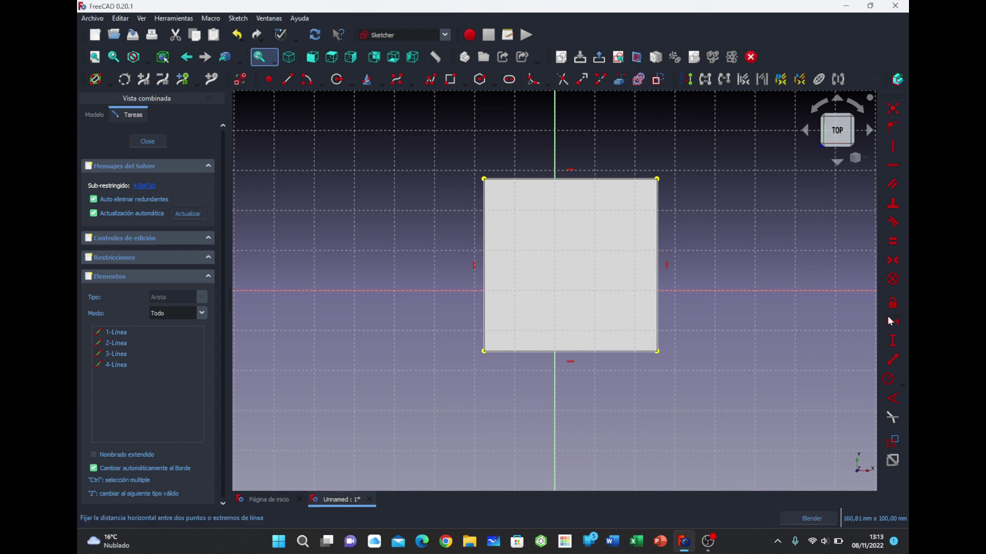
pyautogui.click(893, 341)
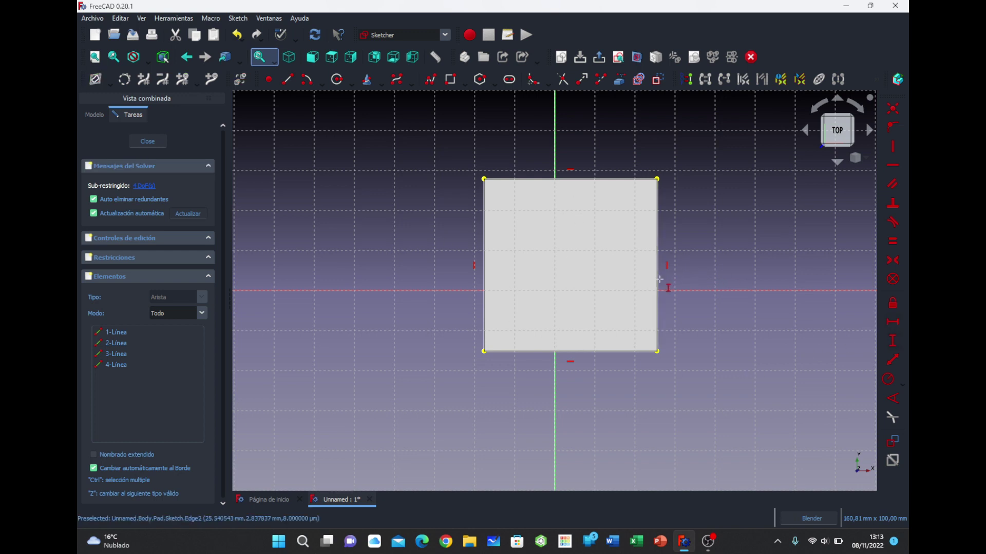
pyautogui.click(658, 279)
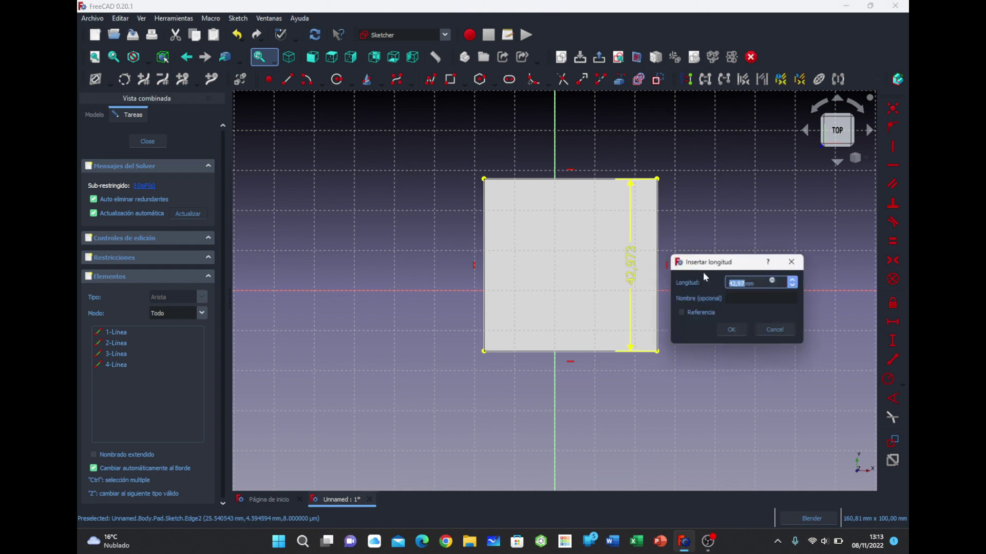
pyautogui.click(741, 334)
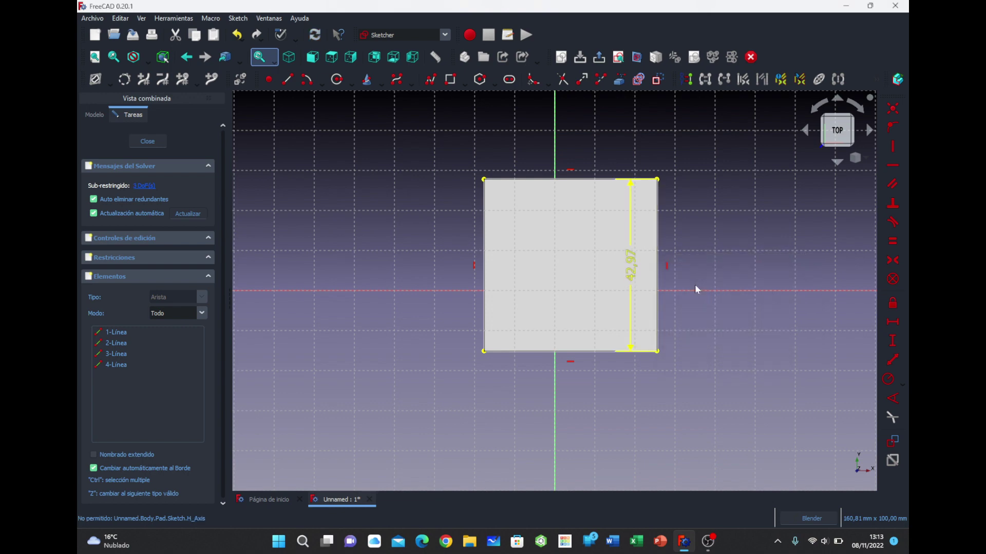
pyautogui.moveTo(635, 282)
pyautogui.mouseDown()
pyautogui.moveTo(707, 274)
pyautogui.moveTo(709, 255)
pyautogui.mouseUp()
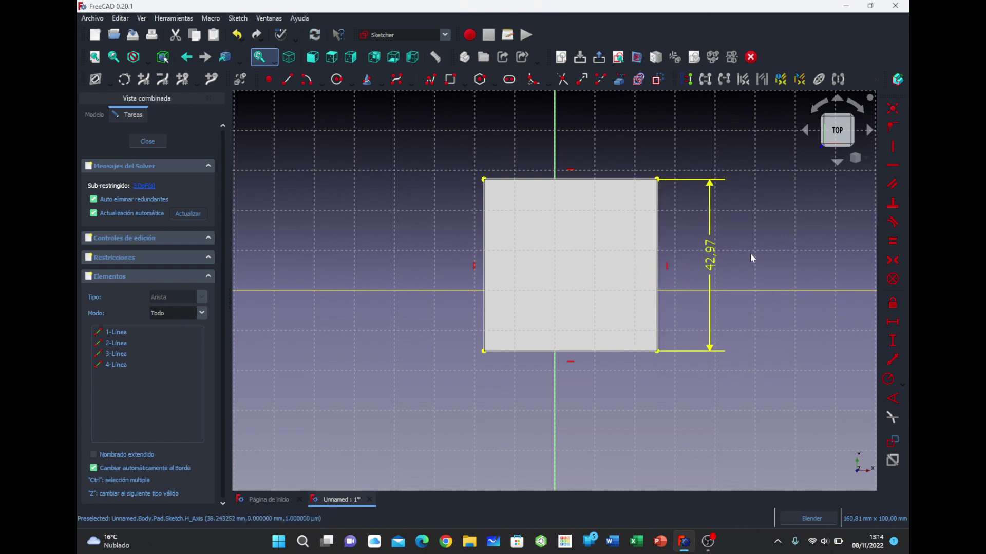
pyautogui.click(121, 19)
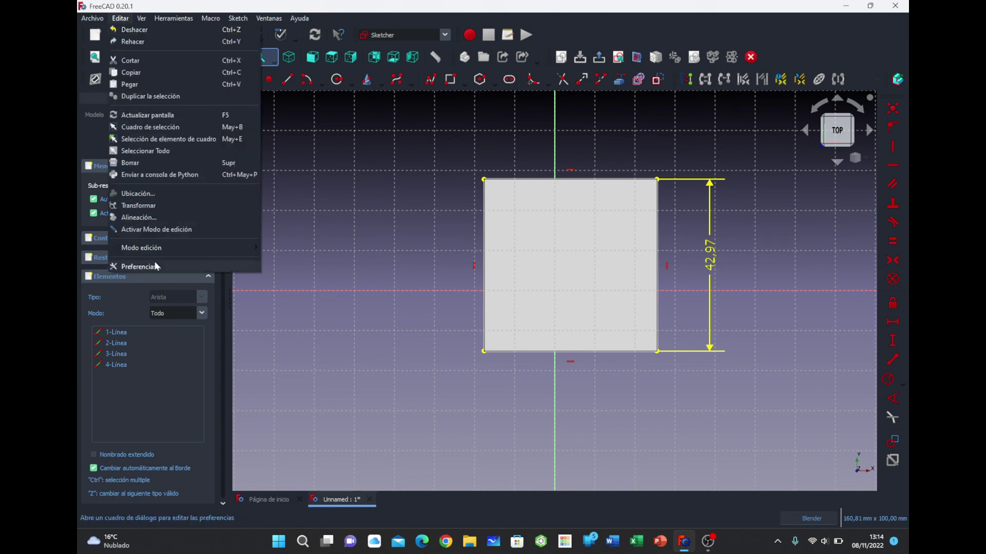
pyautogui.click(129, 267)
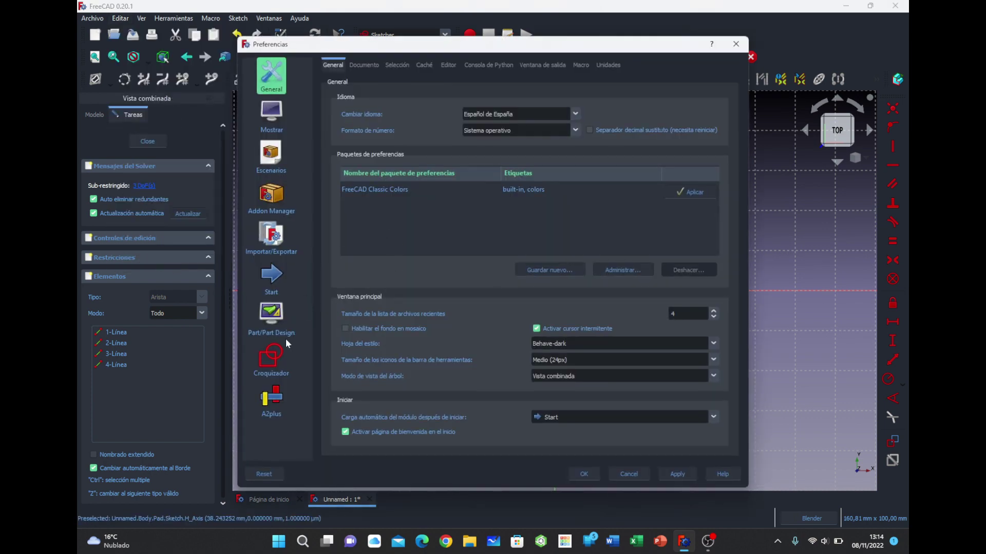
pyautogui.click(271, 357)
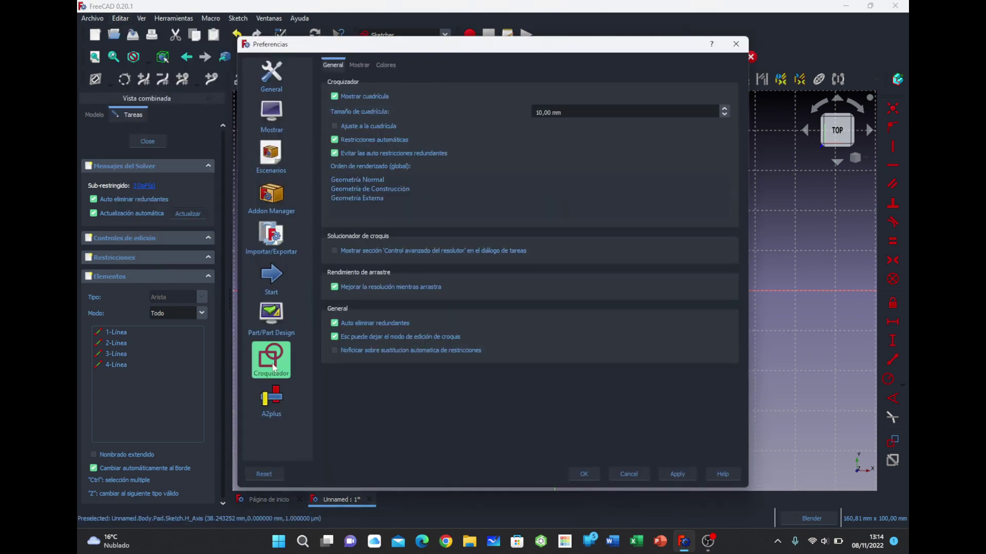
pyautogui.click(361, 64)
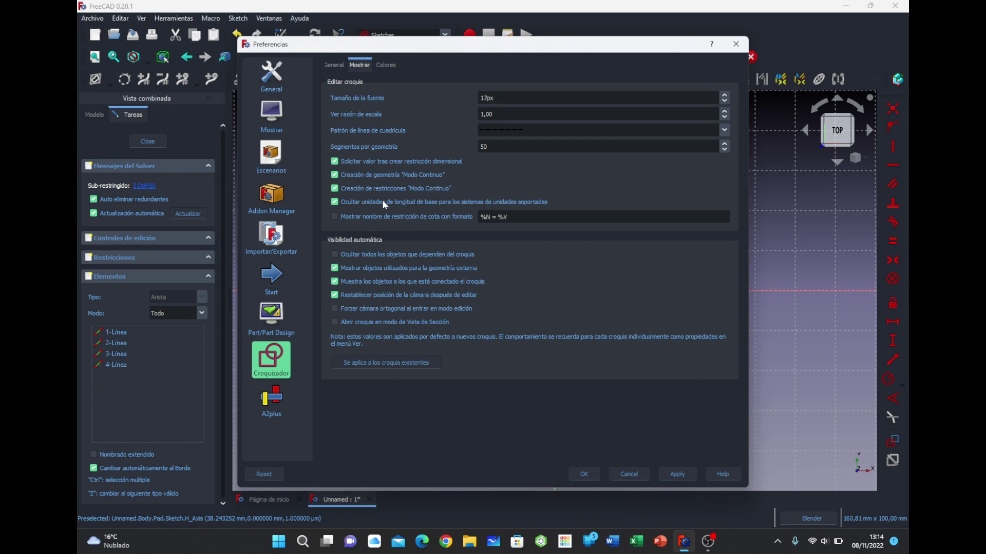
pyautogui.click(680, 474)
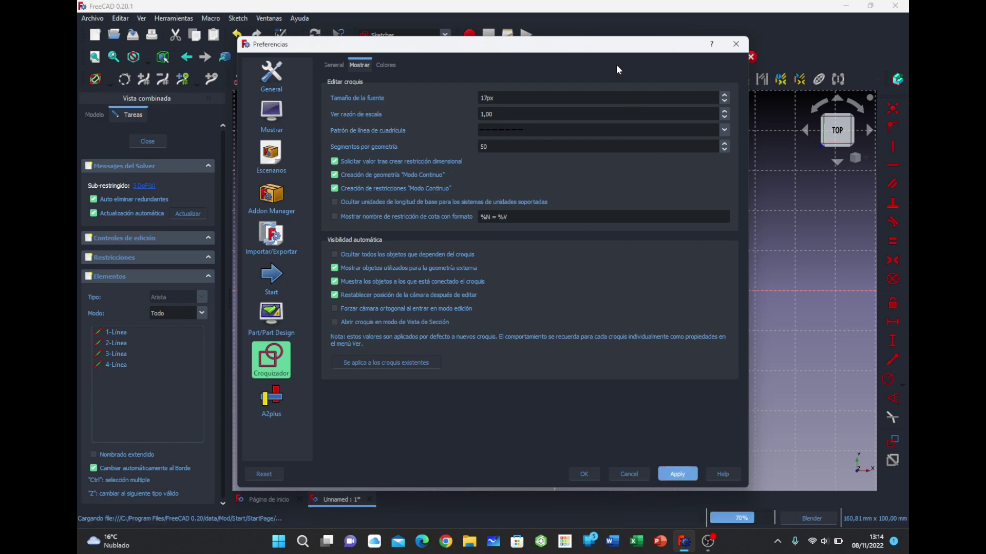
pyautogui.moveTo(622, 54); pyautogui.dragTo(451, 48)
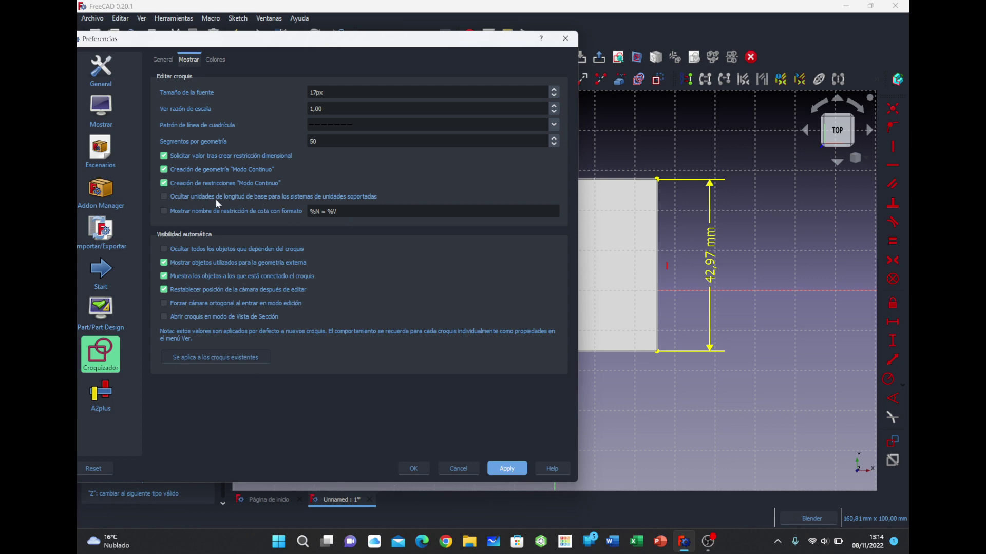
pyautogui.click(179, 196)
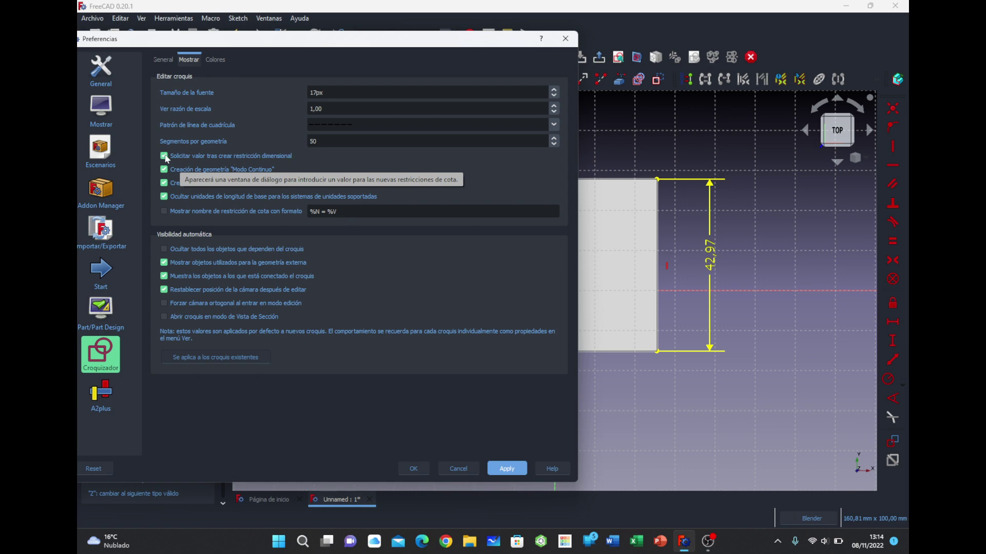
pyautogui.click(426, 469)
pyautogui.click(892, 322)
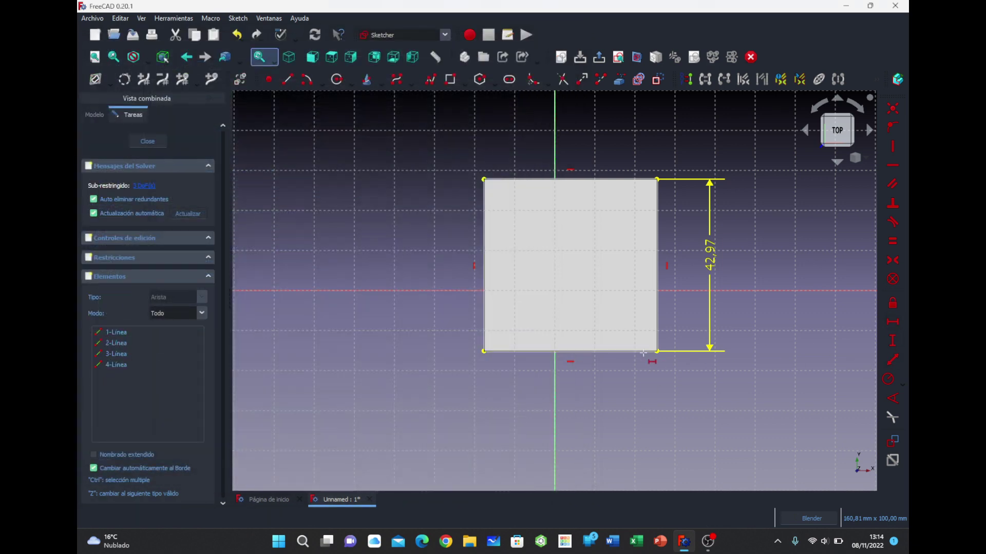
pyautogui.click(614, 352)
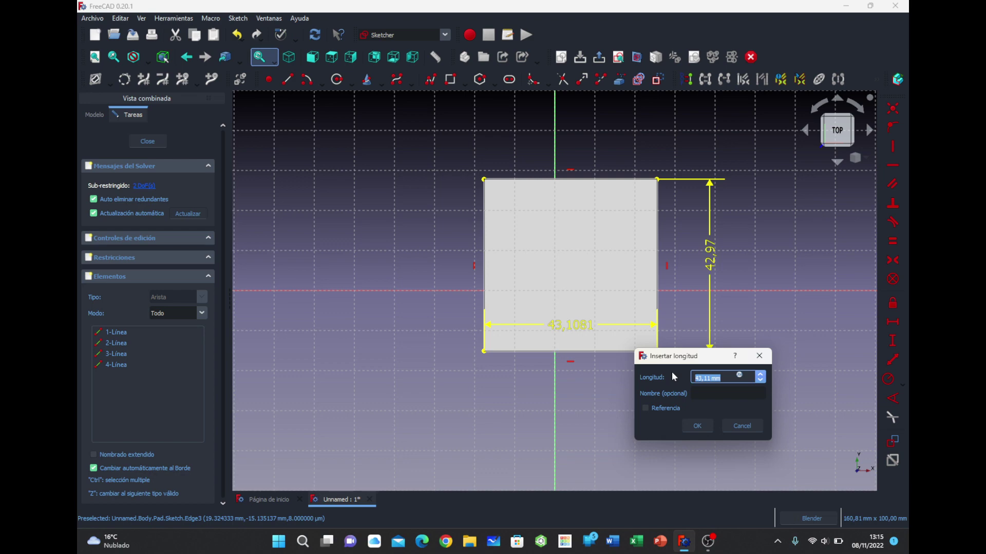
pyautogui.click(741, 426)
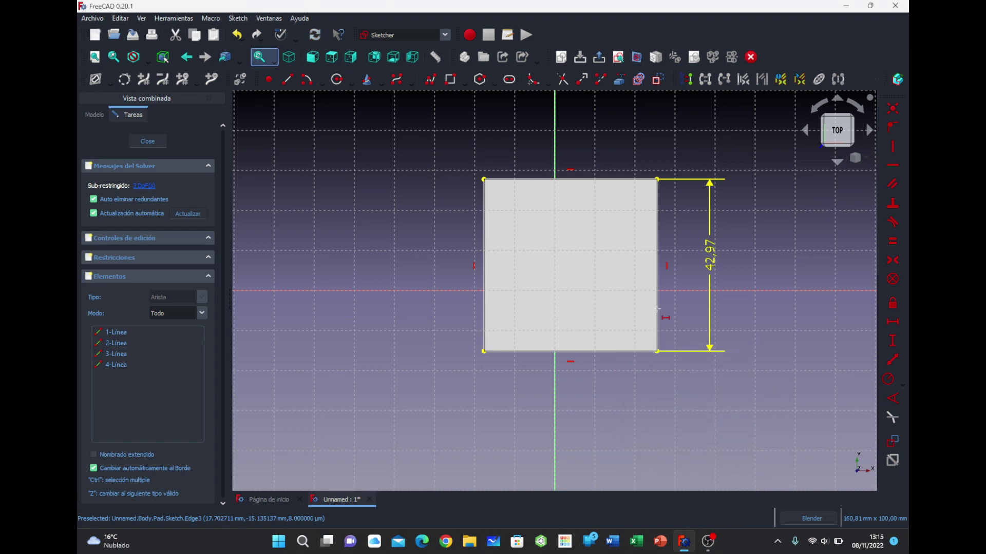
pyautogui.click(116, 19)
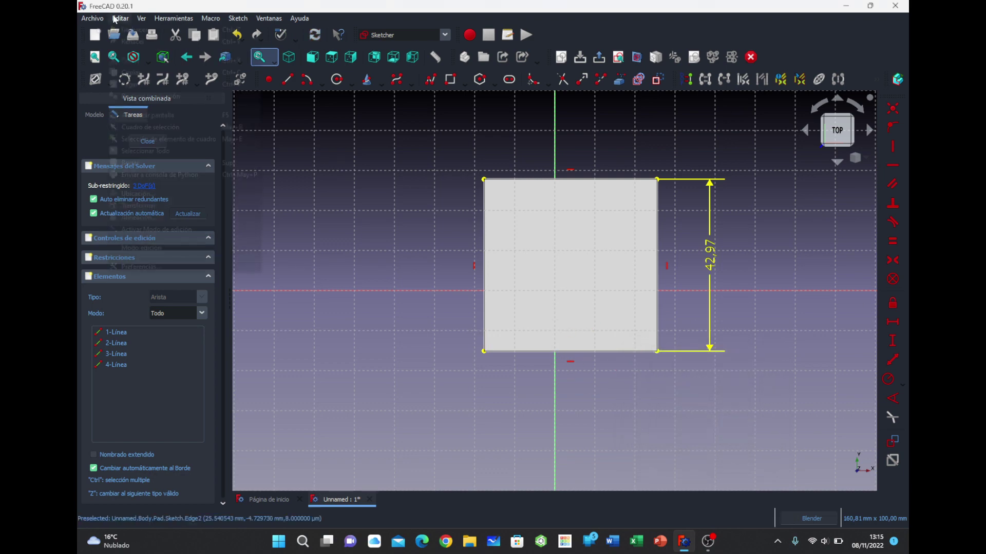
pyautogui.click(165, 263)
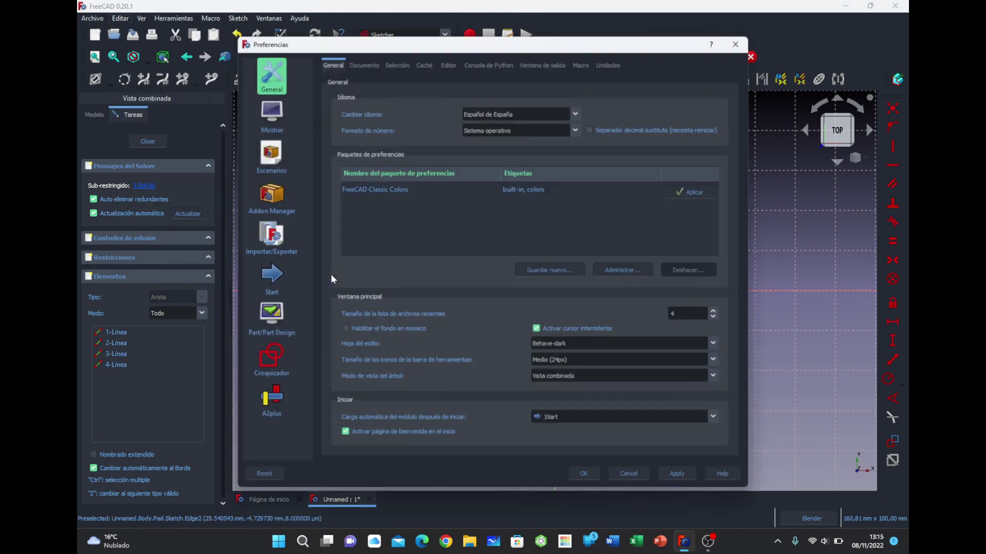
# Show the Sketcher preferences' Display tab with font size, scale ratio and visibility options
pyautogui.click(284, 354)
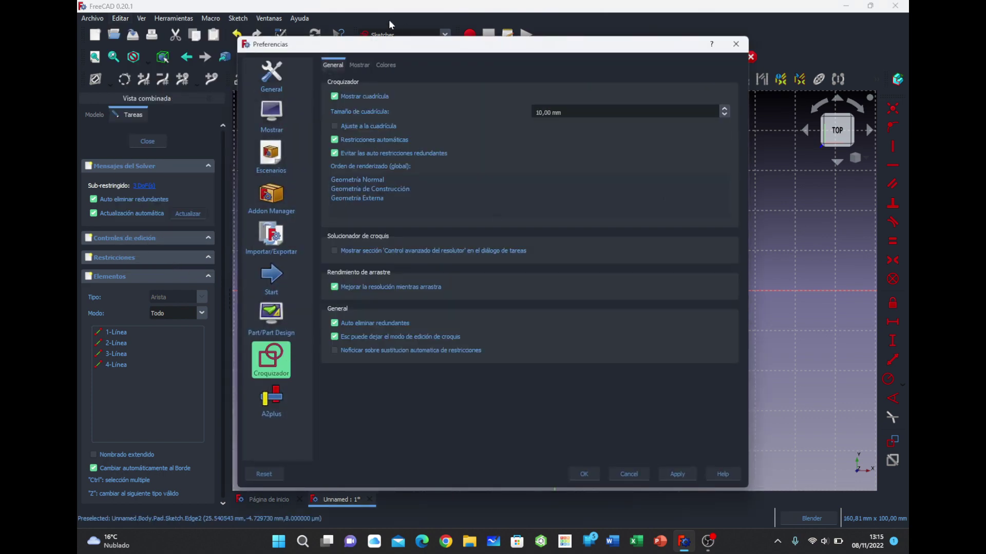
pyautogui.click(360, 66)
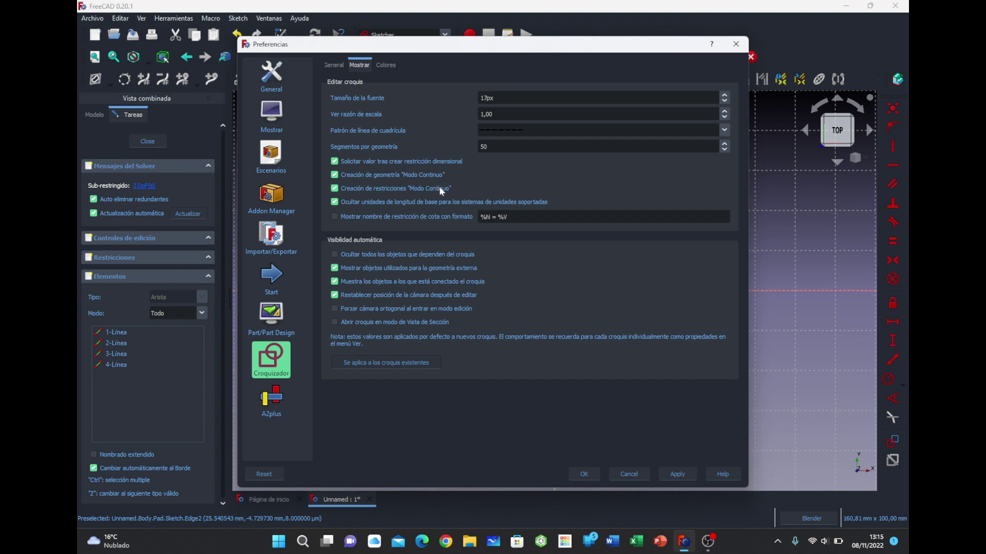
pyautogui.moveTo(405, 307)
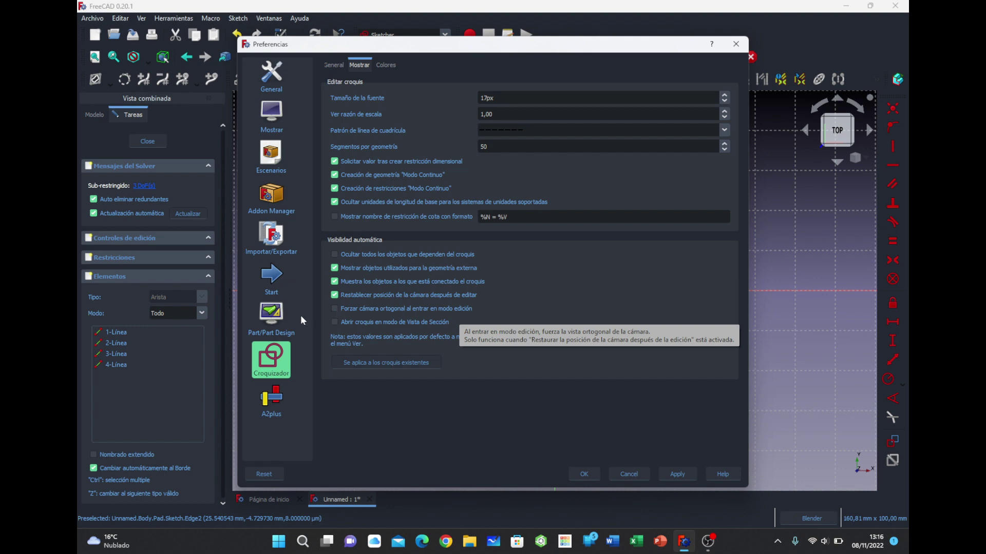
# Browse the Part/Part Design and 3D view pages, toggle forced orthographic camera on then off, and cancel
pyautogui.click(276, 322)
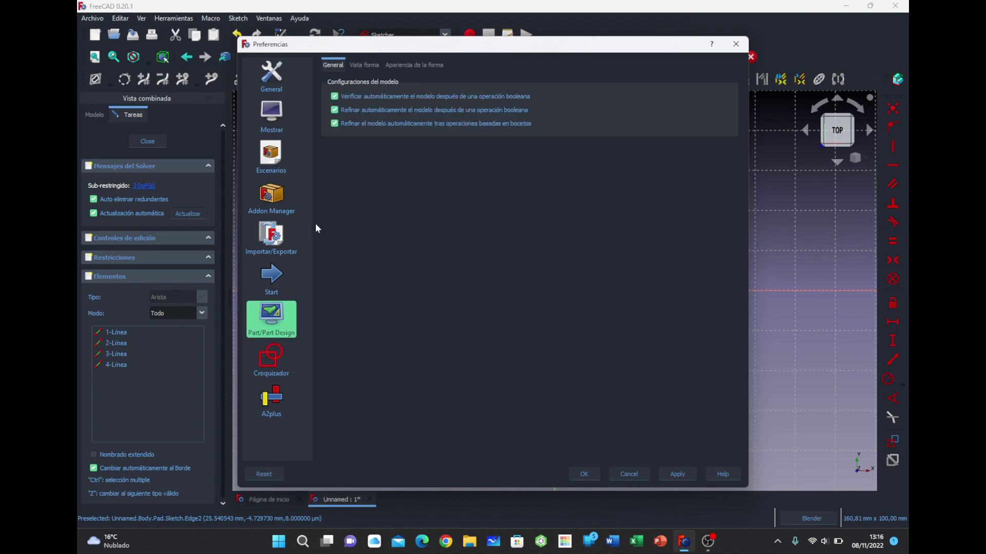
pyautogui.click(267, 120)
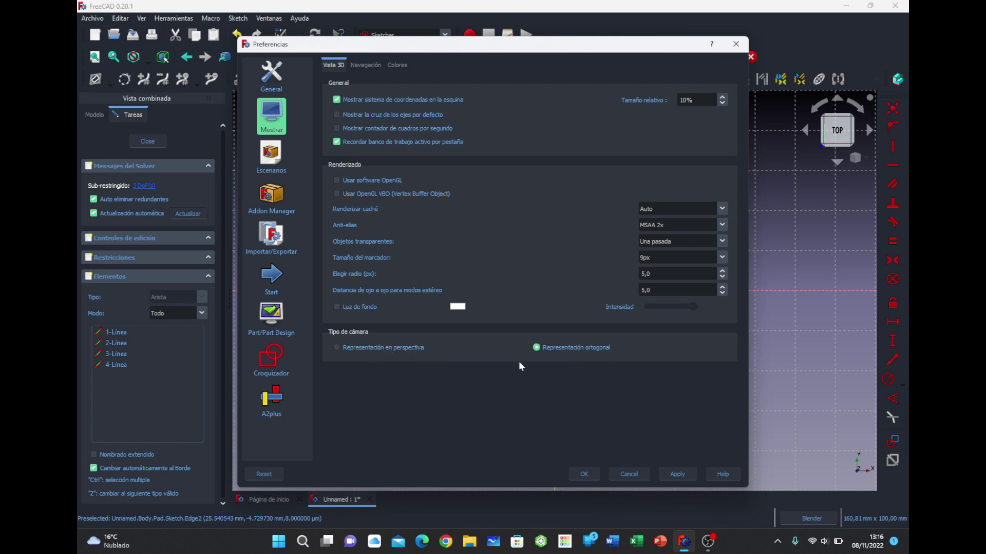
pyautogui.click(283, 360)
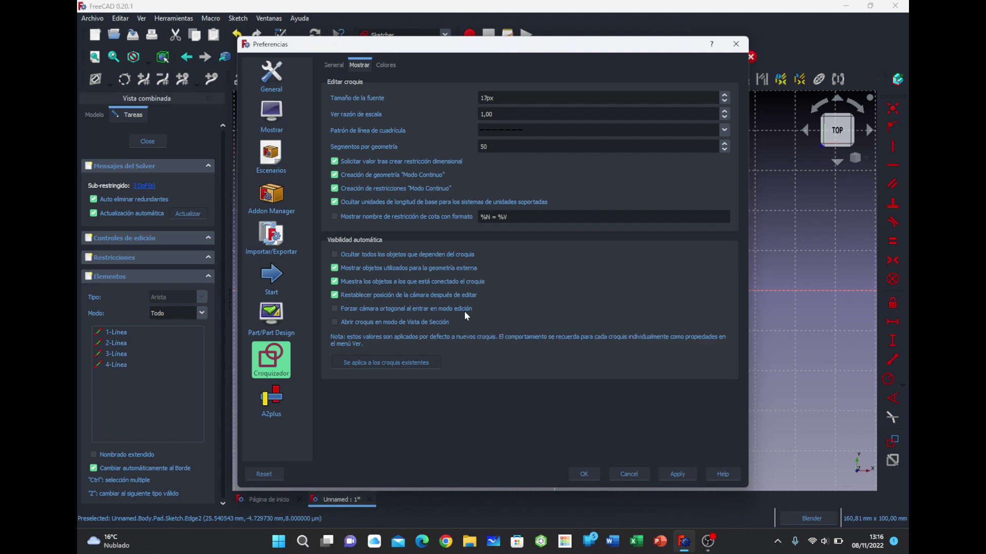
pyautogui.click(464, 312)
pyautogui.click(374, 312)
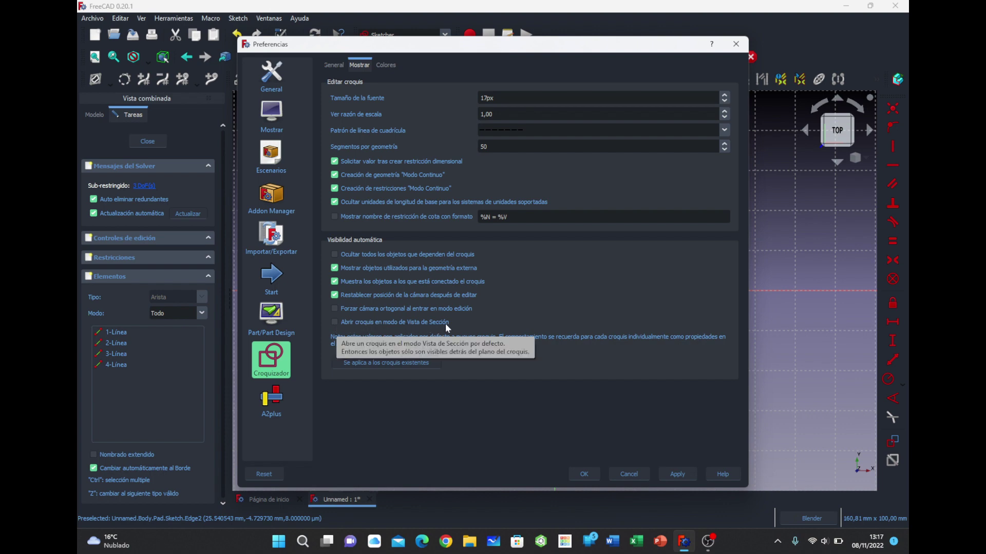
pyautogui.click(629, 474)
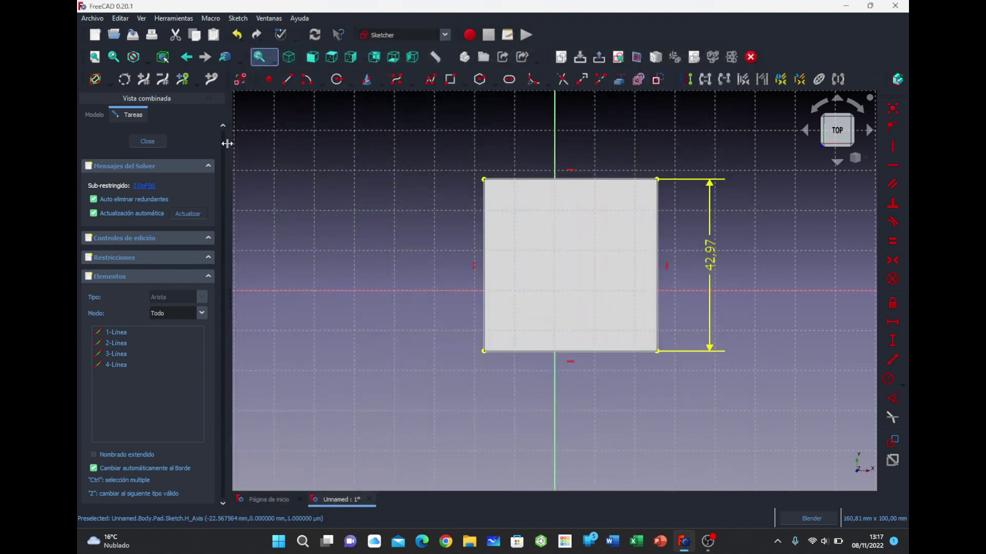
# Close the rectangle sketch and start a new sketch on the XZ plane
pyautogui.click(158, 145)
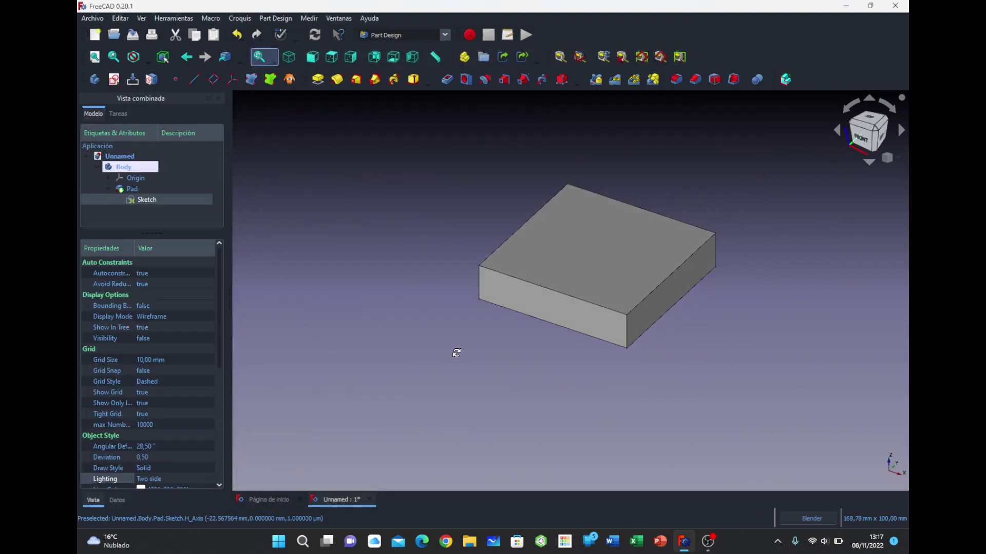
pyautogui.click(113, 79)
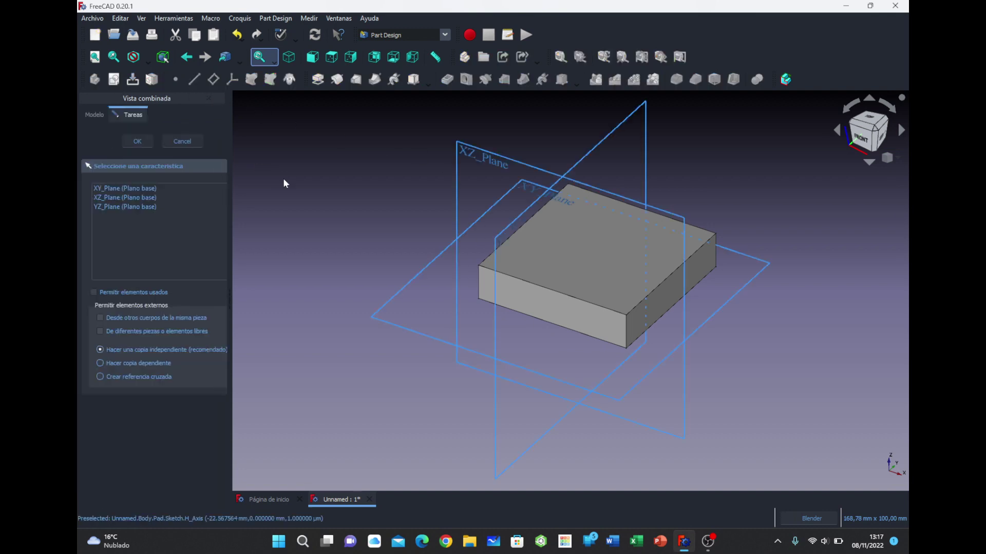
pyautogui.click(463, 161)
# Draw a small circle, resize it in section view, and close Sketch001
pyautogui.click(337, 80)
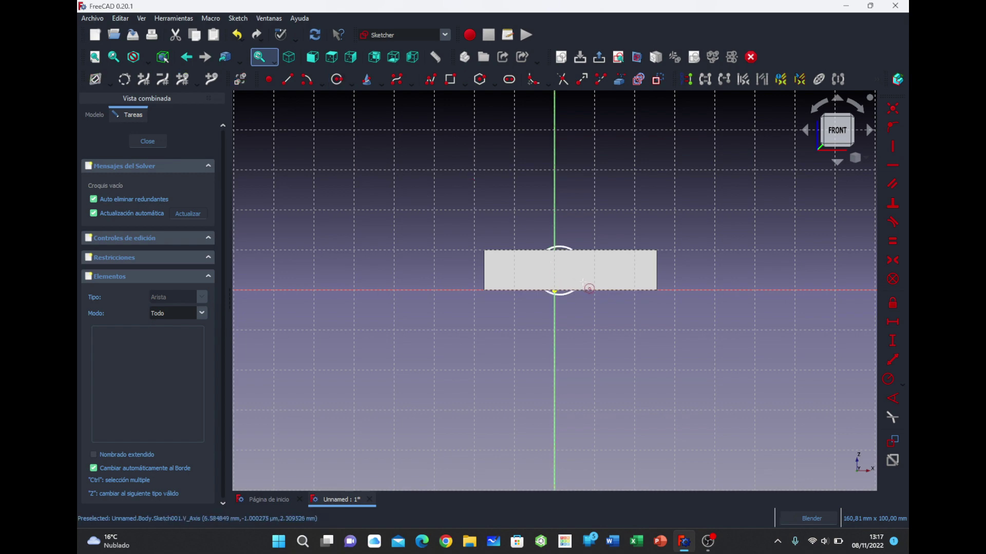
pyautogui.click(560, 270)
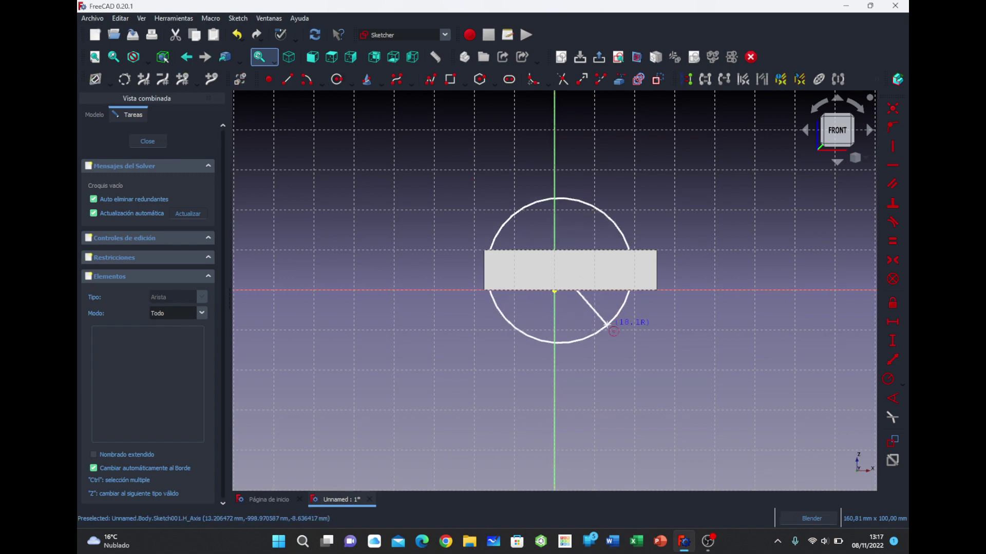
pyautogui.rightClick(592, 297)
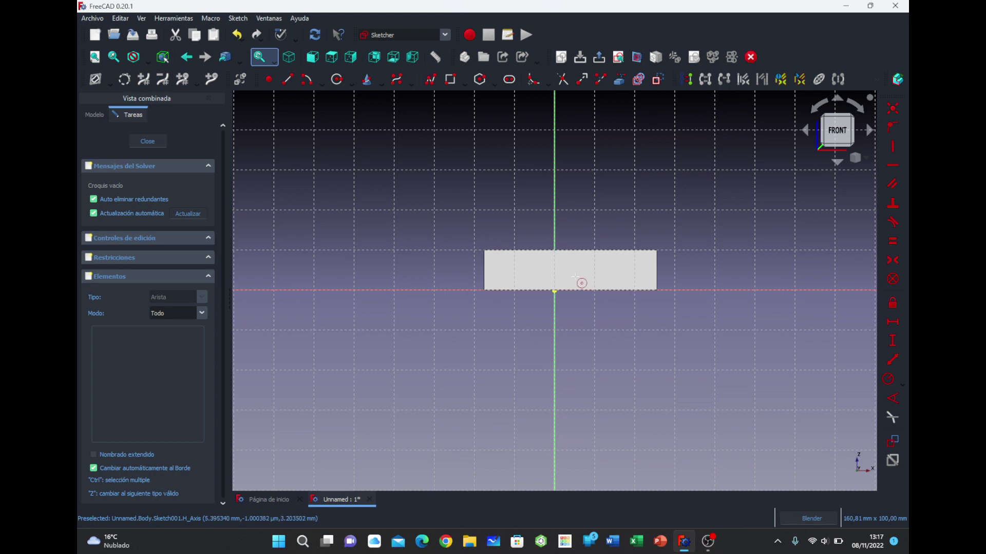
pyautogui.click(576, 277)
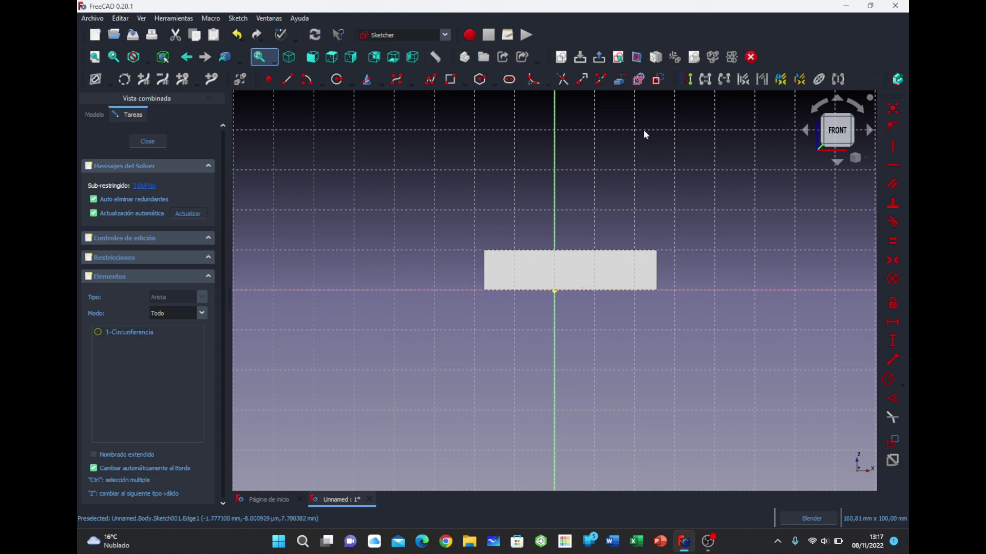
pyautogui.click(639, 60)
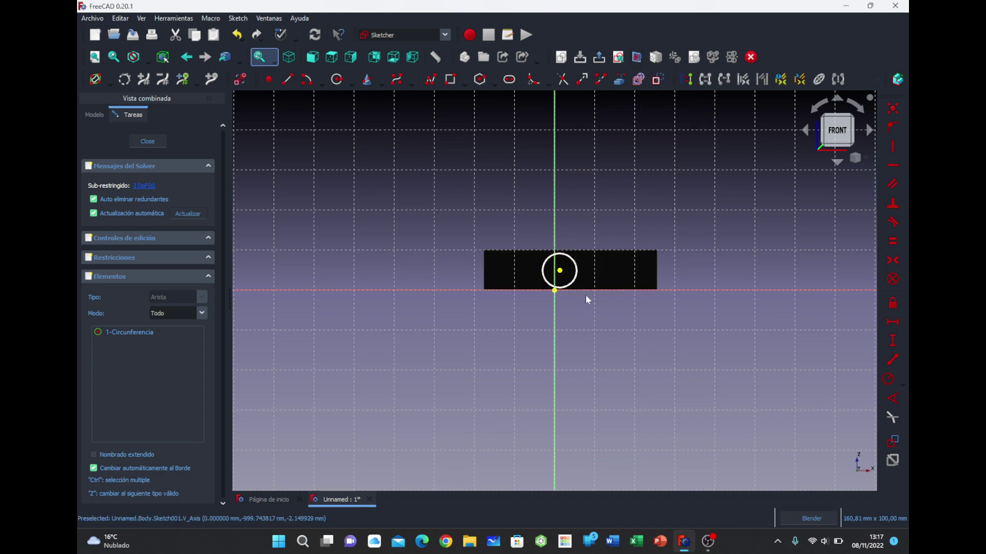
pyautogui.moveTo(574, 285); pyautogui.dragTo(571, 282)
pyautogui.click(159, 145)
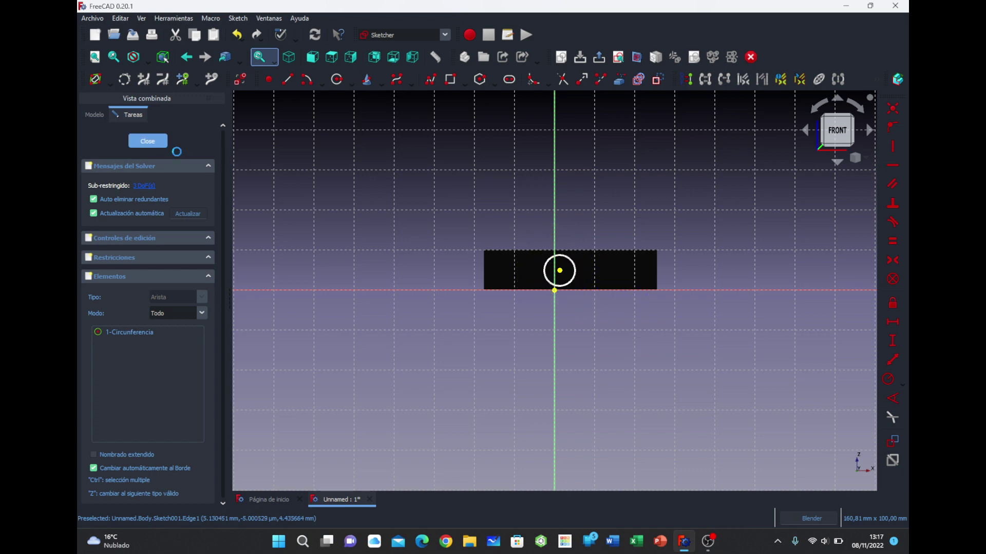
pyautogui.click(121, 19)
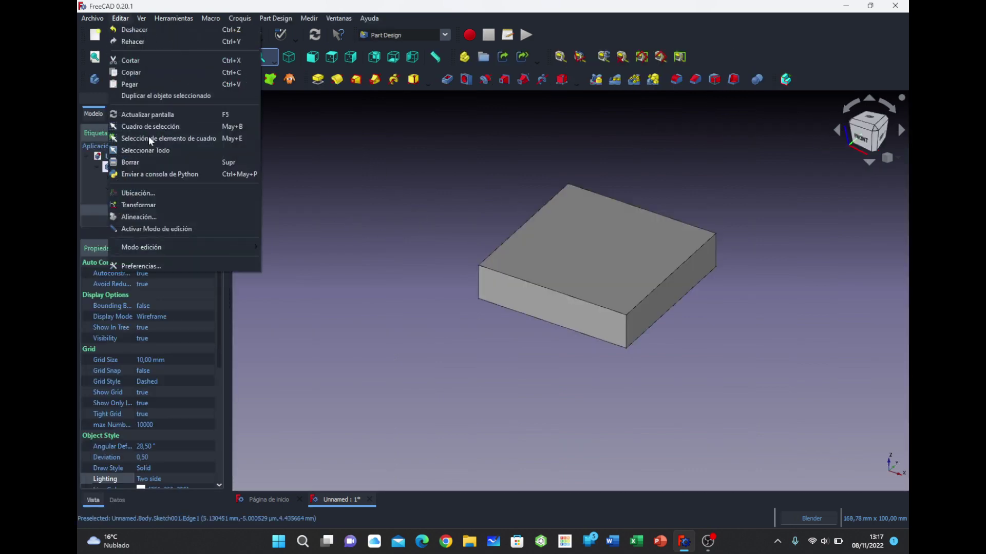
pyautogui.click(148, 274)
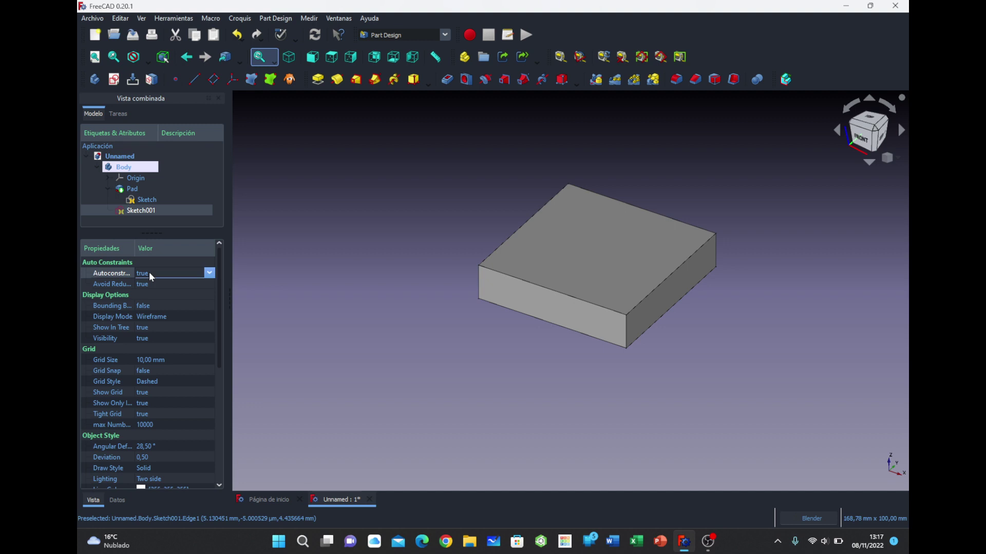
pyautogui.click(121, 20)
pyautogui.click(146, 265)
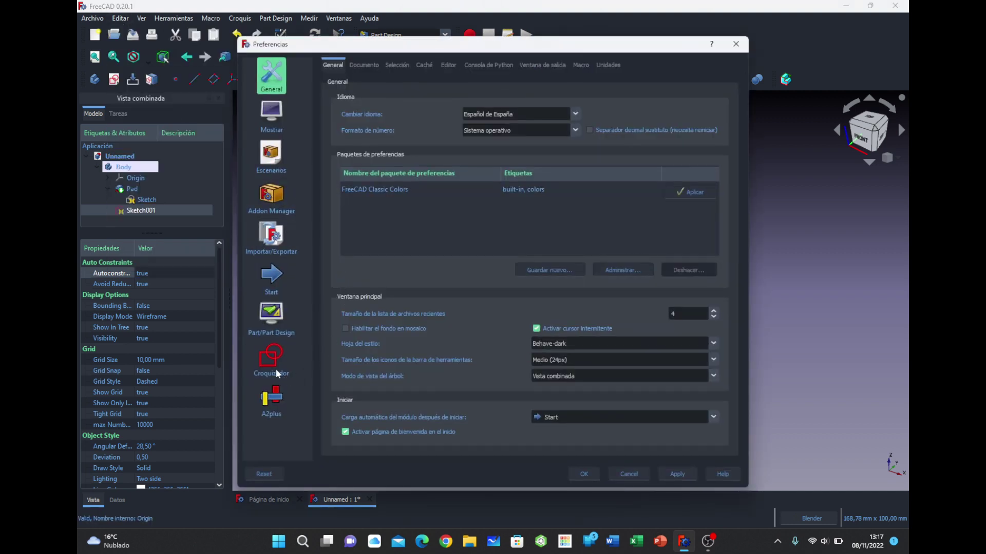
pyautogui.click(272, 365)
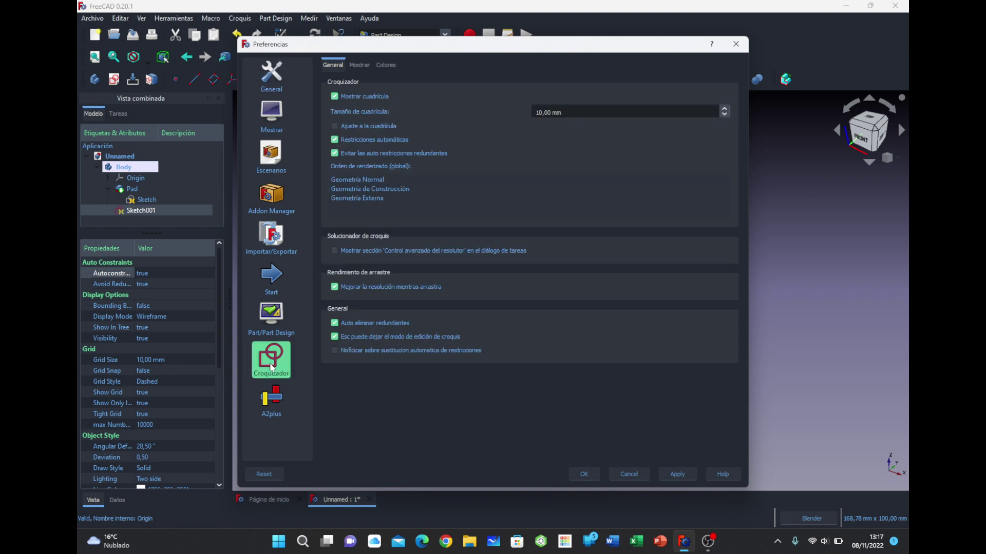
pyautogui.click(361, 67)
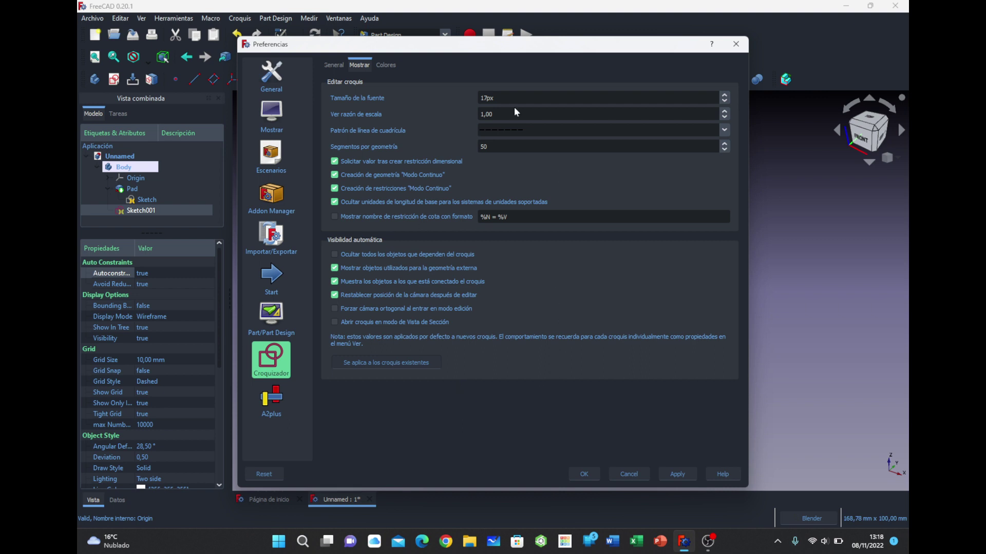
pyautogui.click(390, 70)
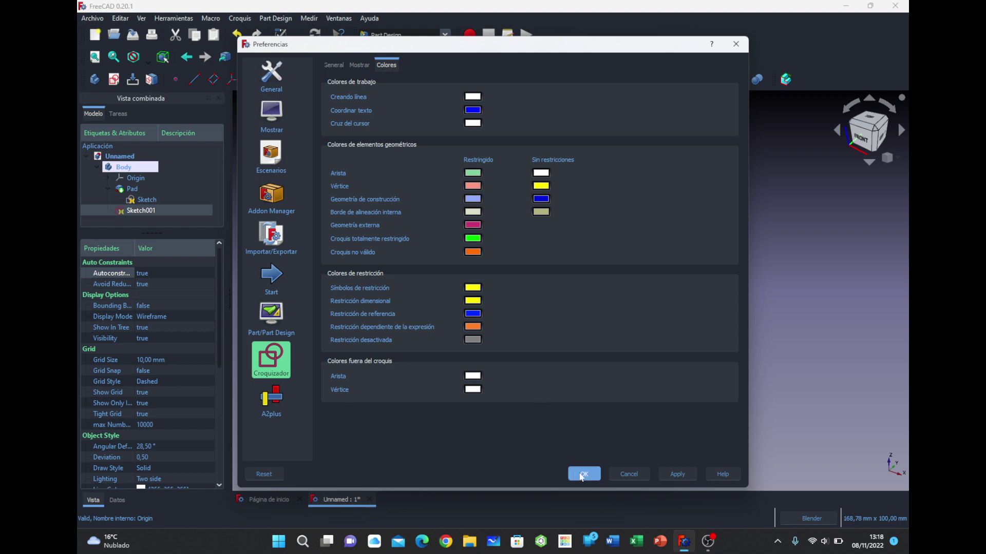
pyautogui.click(581, 474)
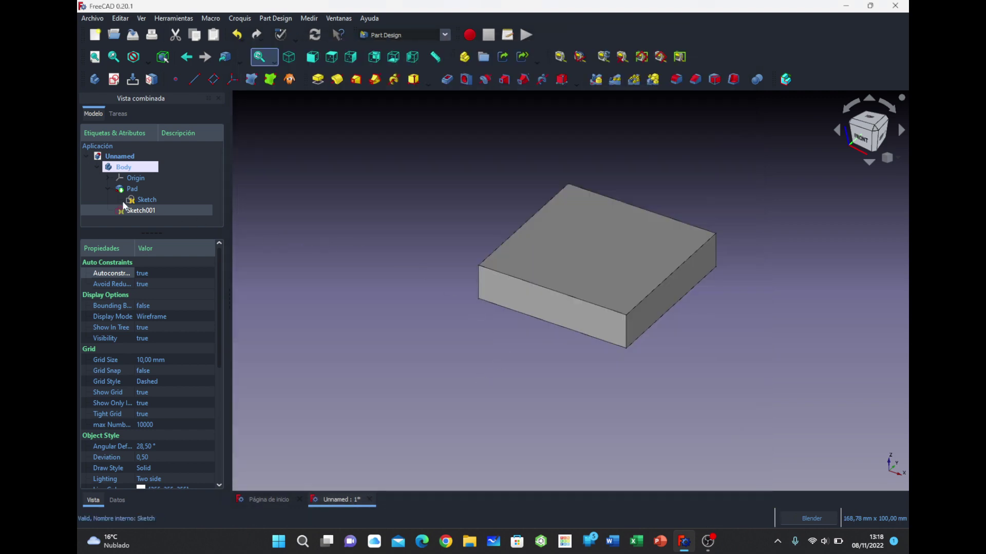
# Reopen the rectangle sketch, zoom in, and switch it to section view
pyautogui.doubleClick(136, 201)
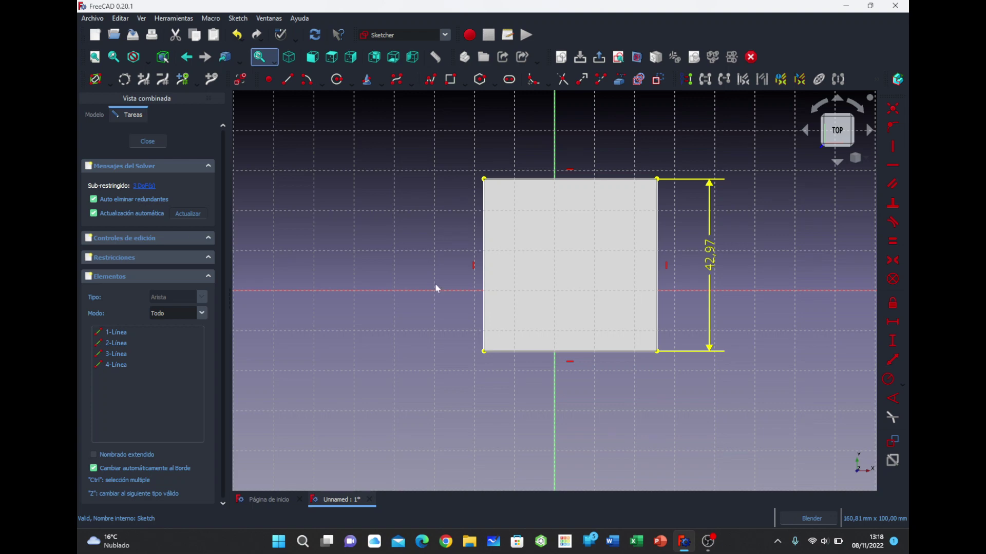
pyautogui.scroll(2, 671, 253)
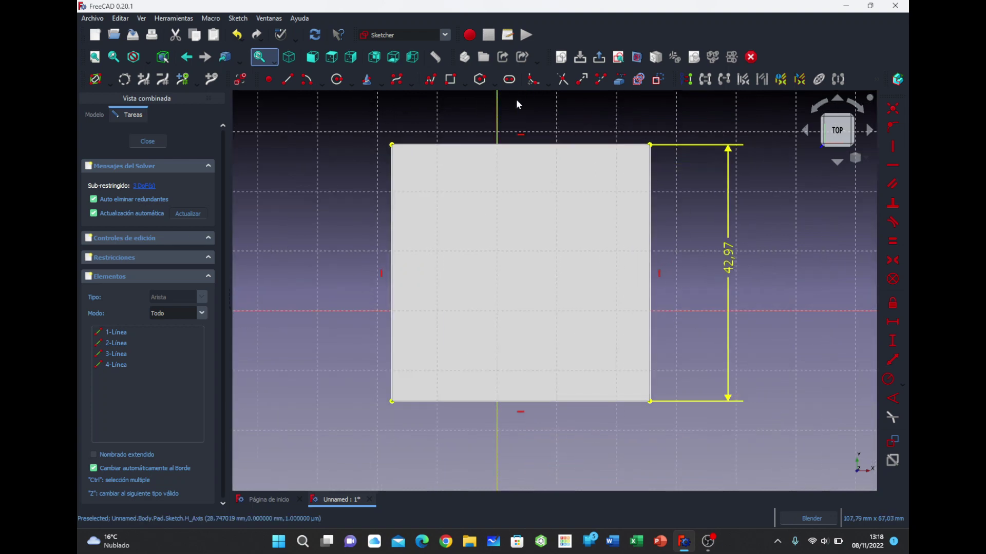
pyautogui.click(636, 60)
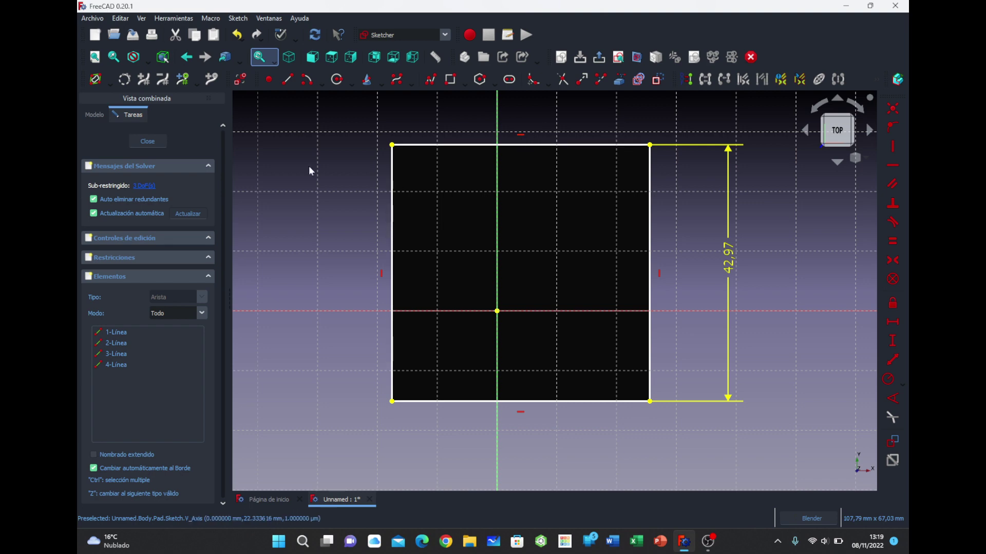
pyautogui.click(121, 18)
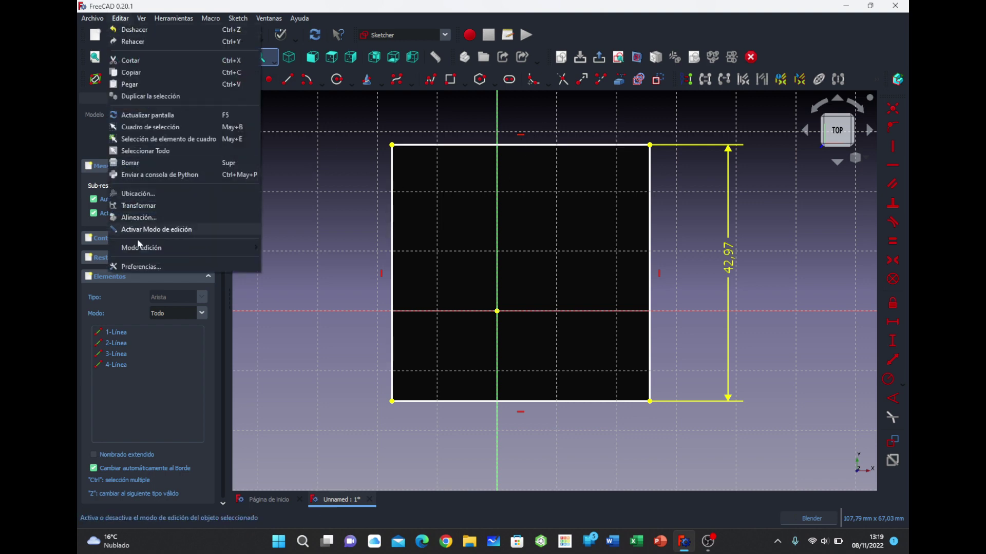
# Open the Sketcher colour preferences and move the window aside to uncover the sketch
pyautogui.click(141, 267)
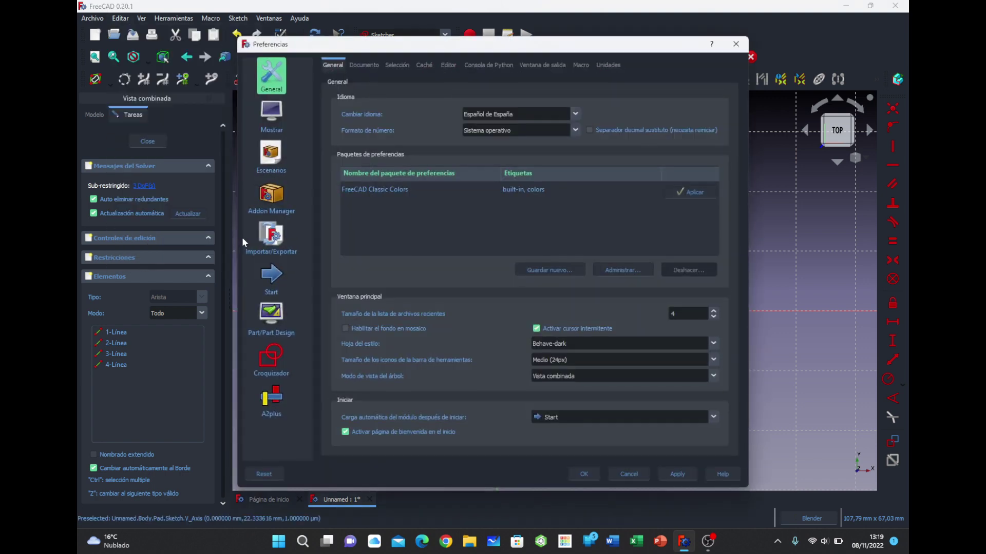
pyautogui.click(274, 365)
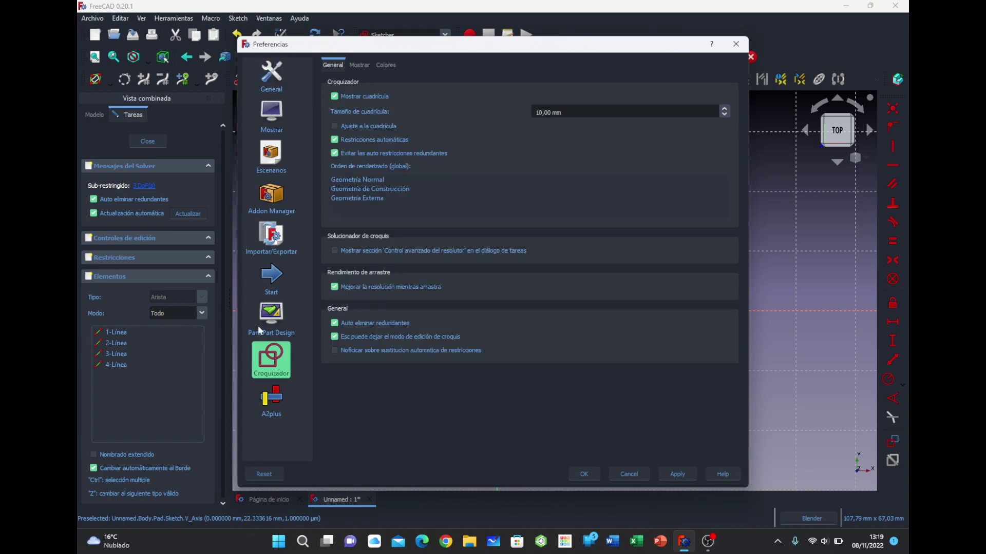
pyautogui.click(388, 65)
pyautogui.moveTo(561, 46); pyautogui.dragTo(405, 32)
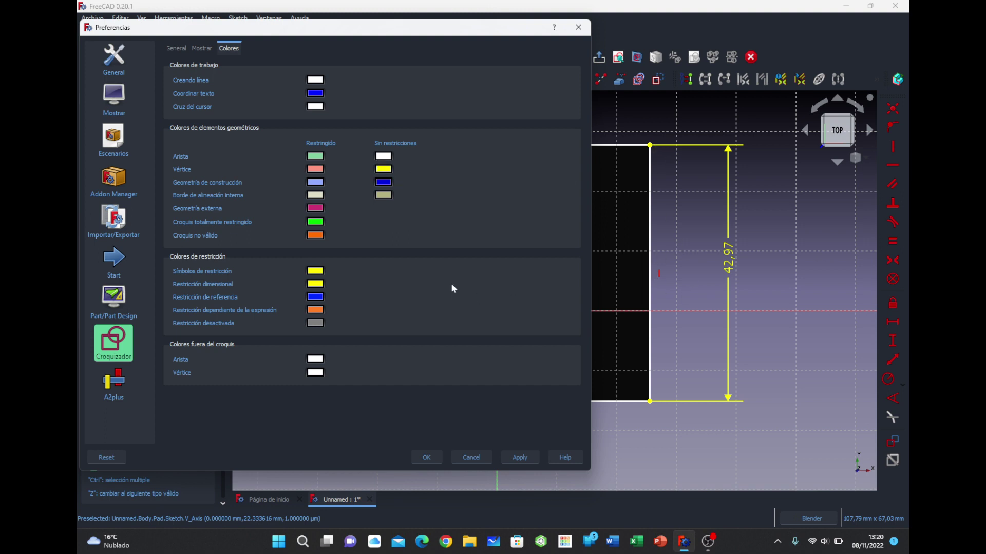
# Try magenta for dimensional constraints, then revert to yellow, applying each
pyautogui.click(315, 284)
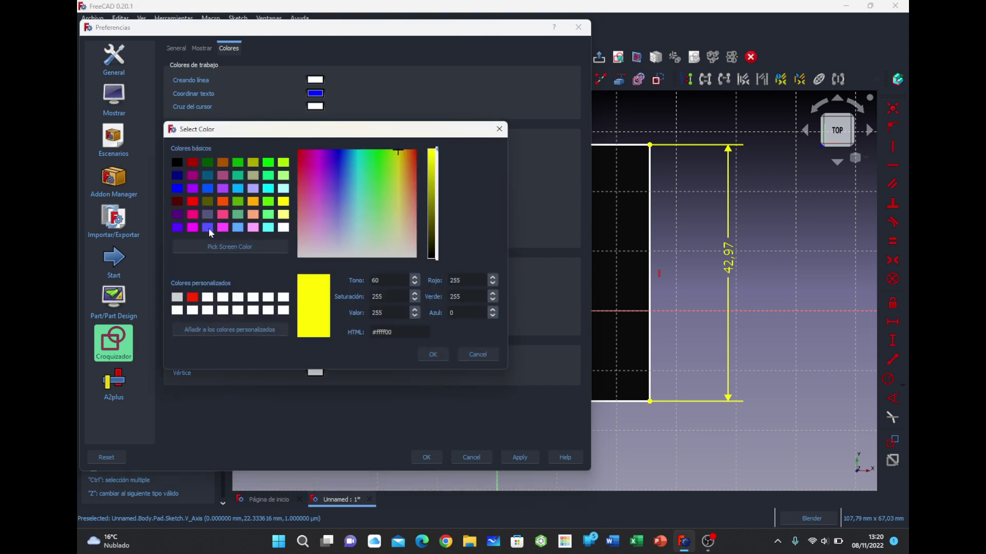
pyautogui.click(194, 227)
pyautogui.click(446, 355)
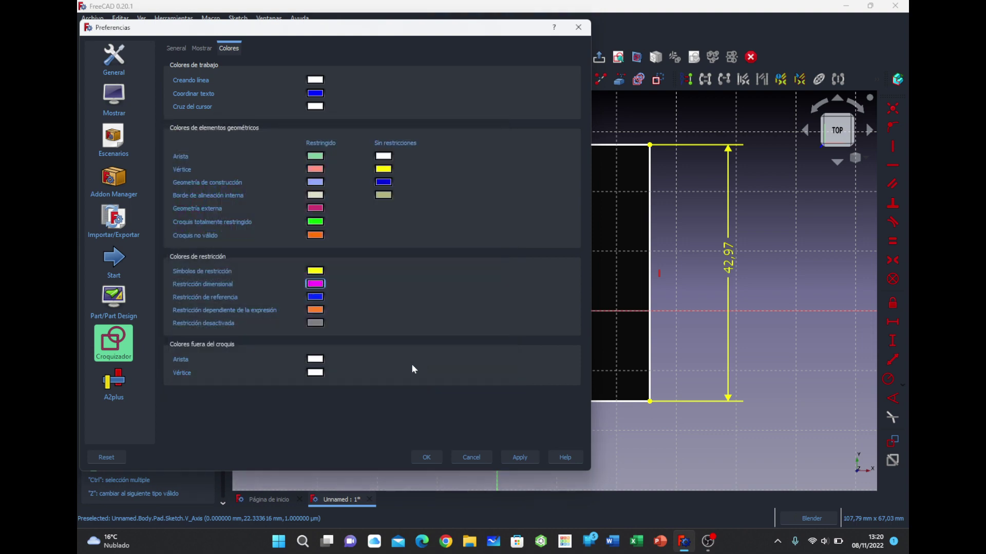
pyautogui.click(519, 457)
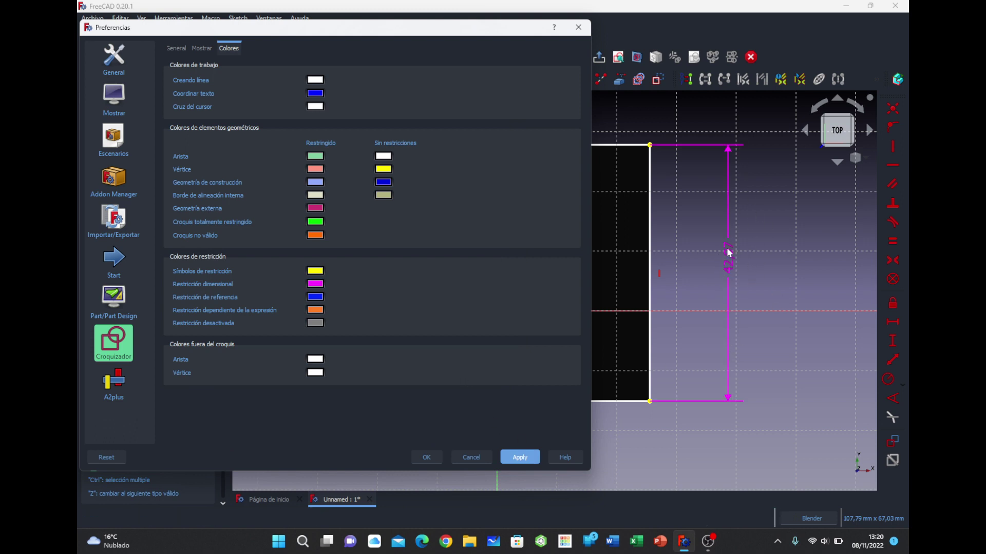
pyautogui.click(317, 284)
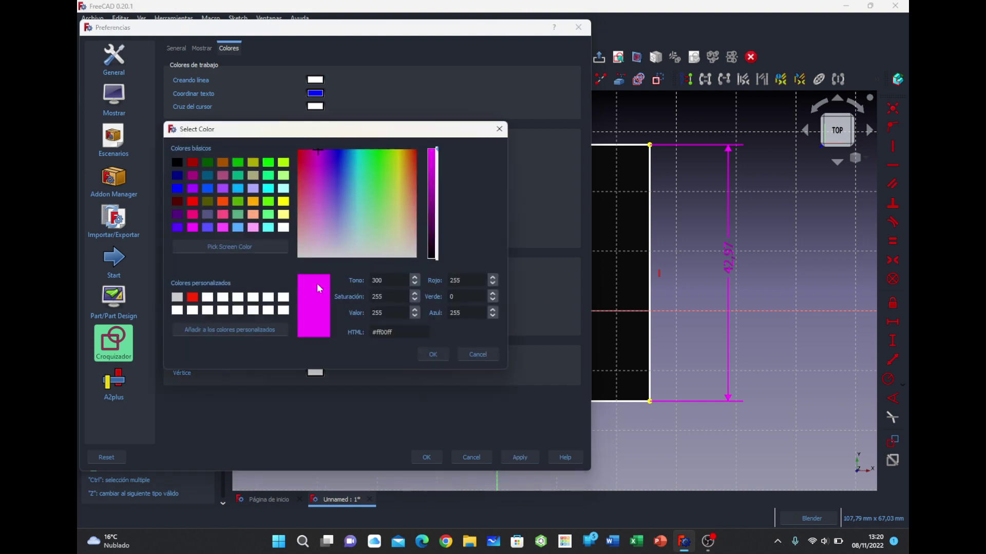
pyautogui.click(284, 201)
pyautogui.click(433, 354)
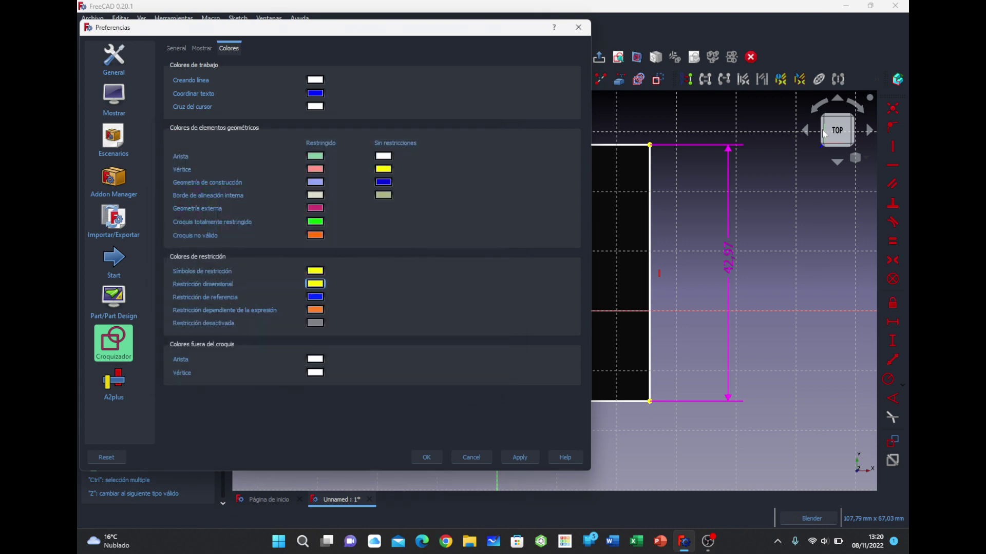
pyautogui.click(520, 457)
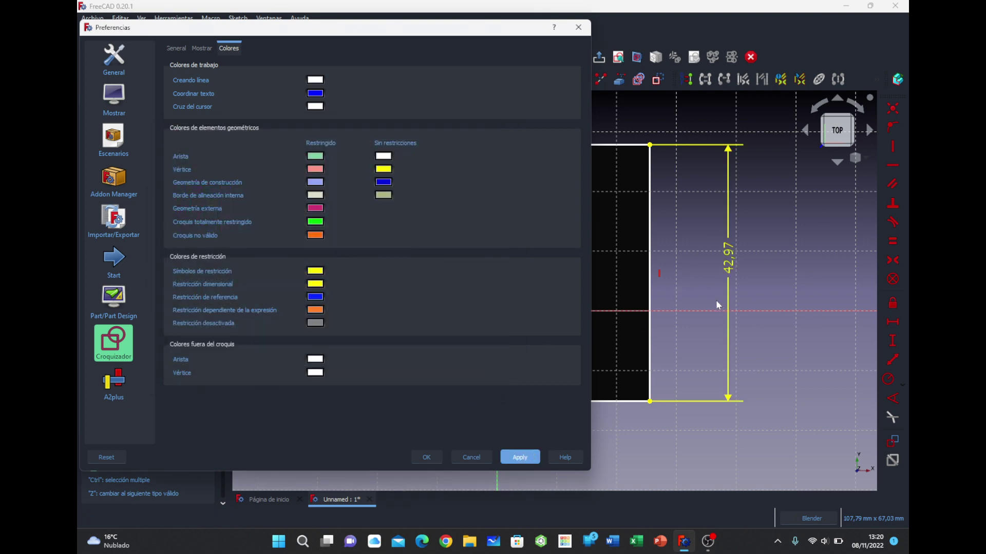
# Try white for dimensional constraints, then set them back to yellow, applying each
pyautogui.click(314, 285)
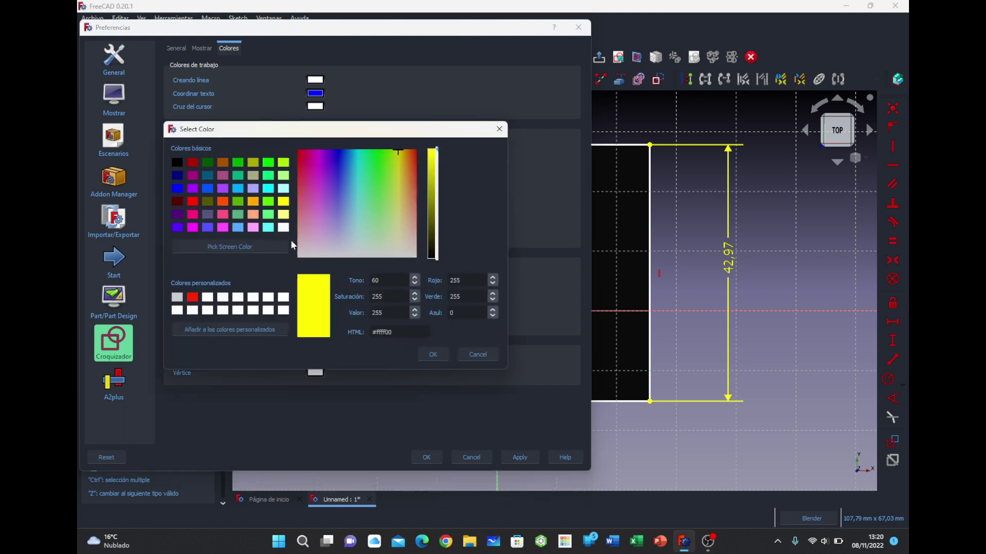
pyautogui.click(282, 229)
pyautogui.click(433, 354)
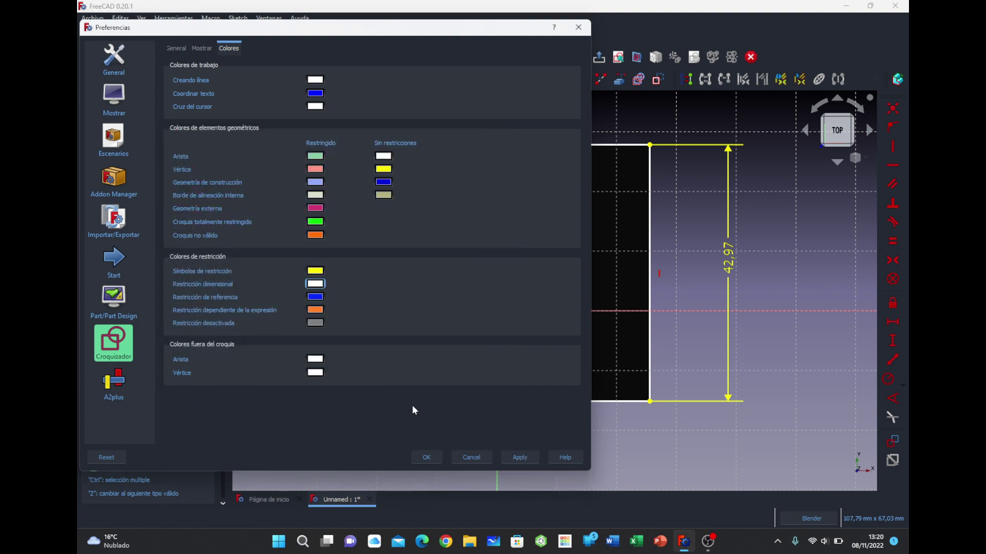
pyautogui.click(520, 457)
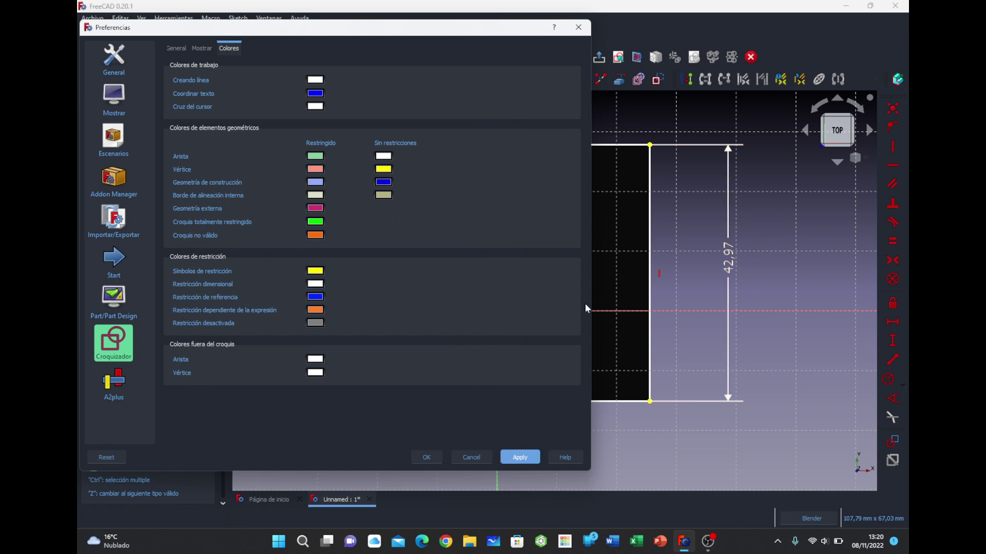
pyautogui.click(315, 296)
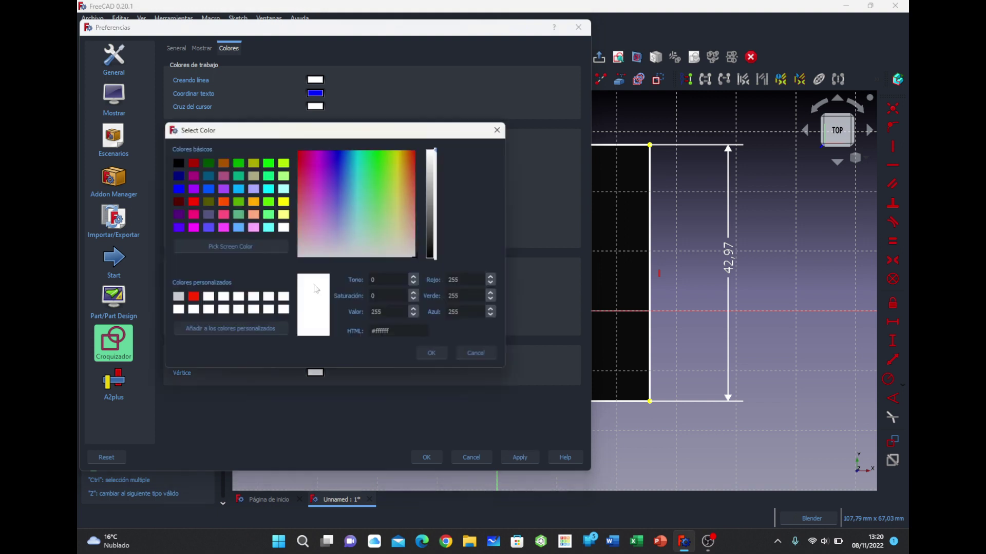
pyautogui.click(283, 202)
pyautogui.click(433, 354)
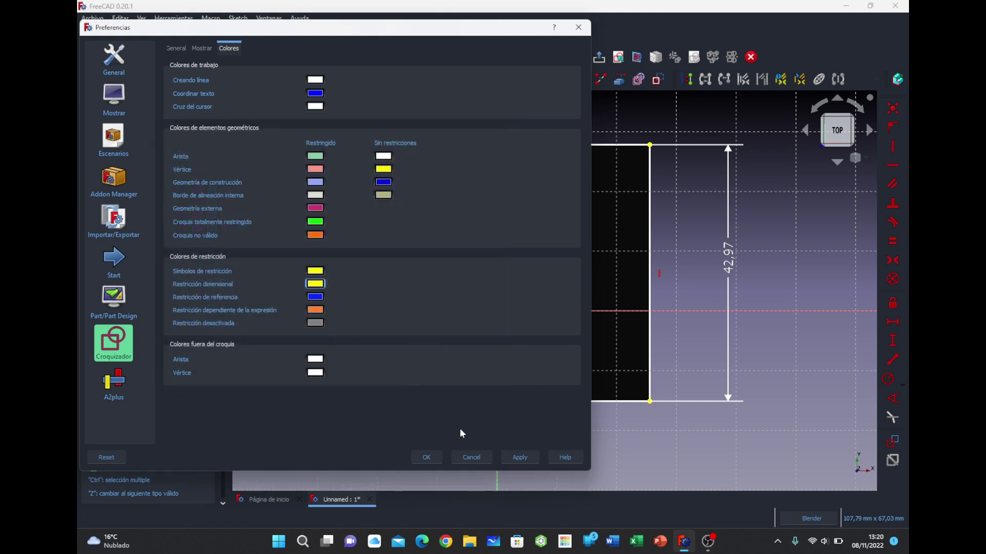
pyautogui.click(520, 457)
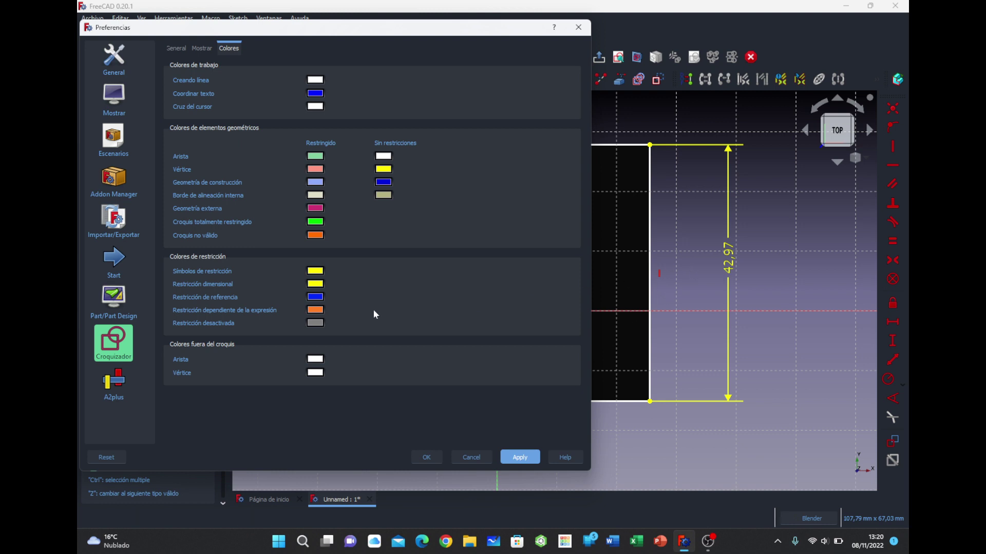
# Try magenta for constraint symbols, then settle on yellow and accept with OK
pyautogui.click(316, 272)
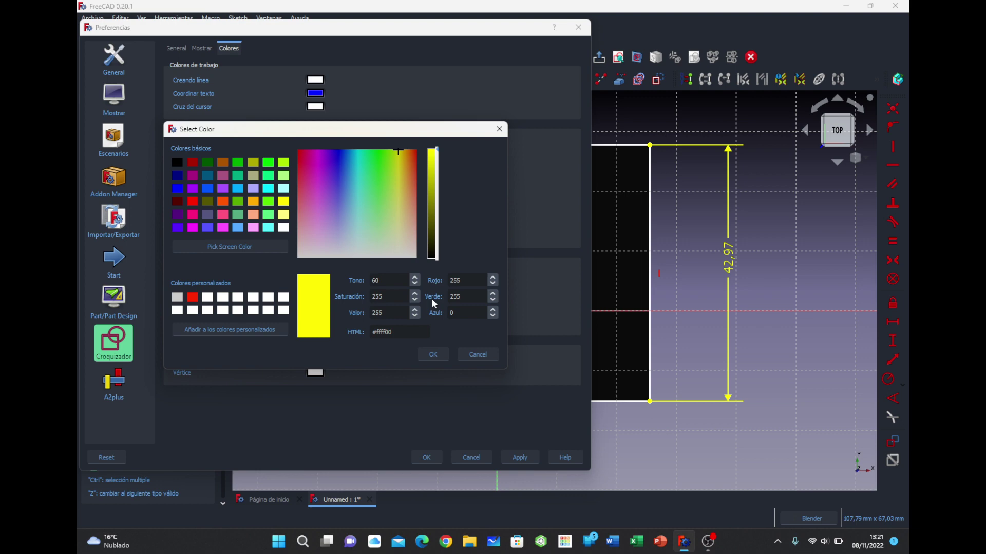
pyautogui.click(193, 227)
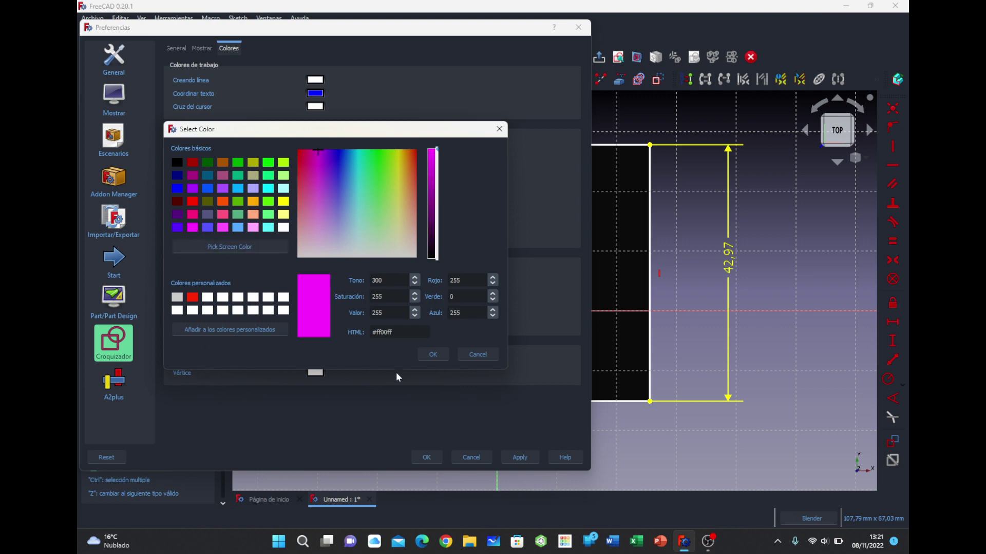
pyautogui.click(433, 354)
pyautogui.click(520, 457)
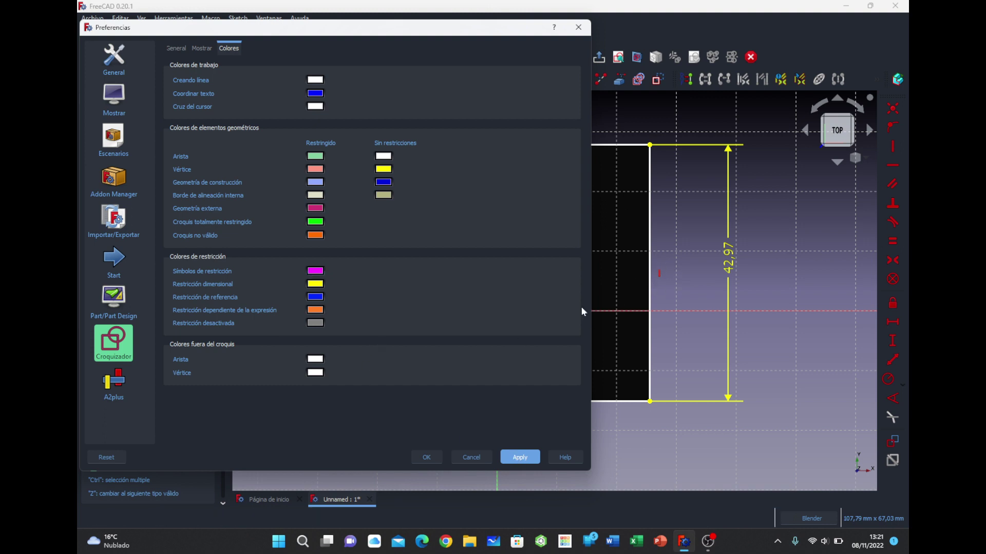
pyautogui.click(315, 270)
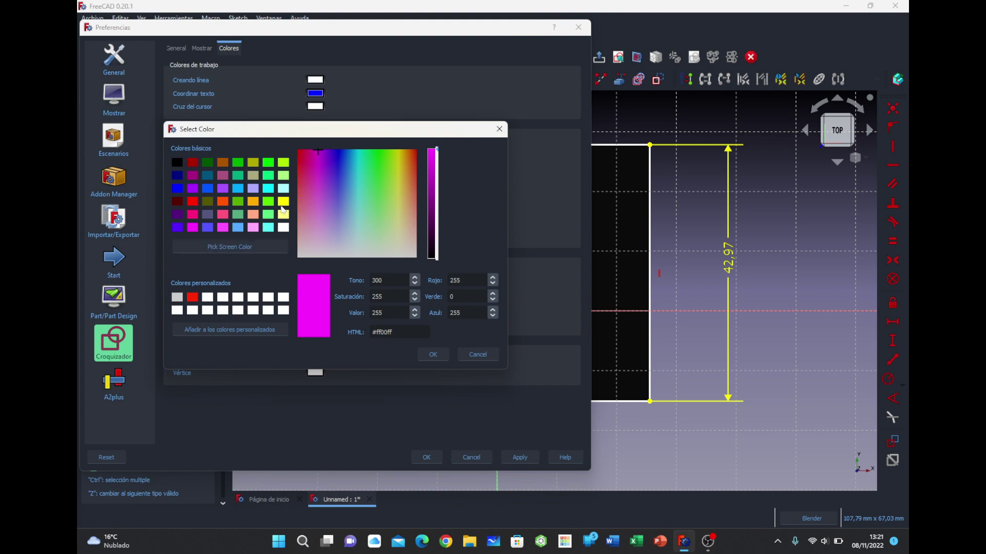
pyautogui.click(283, 202)
pyautogui.click(431, 354)
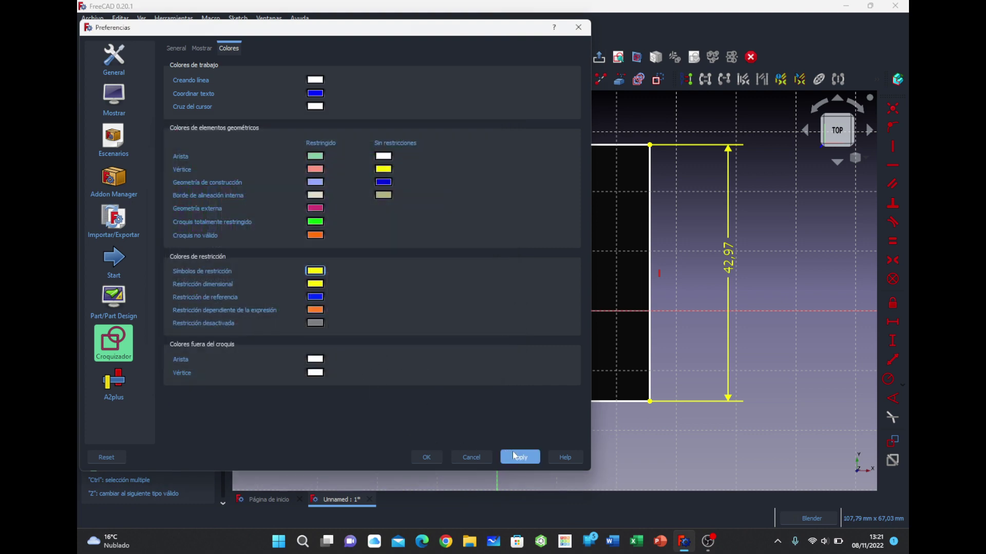
pyautogui.click(427, 458)
# Draw a circle to the left of the black rectangle
pyautogui.scroll(-2, 611, 355)
pyautogui.scroll(1, 460, 380)
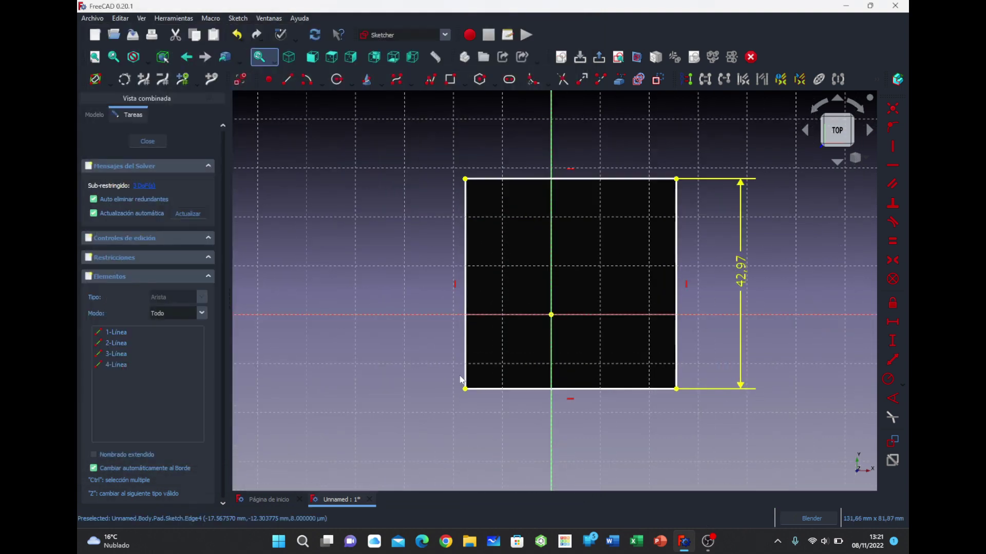
pyautogui.click(337, 79)
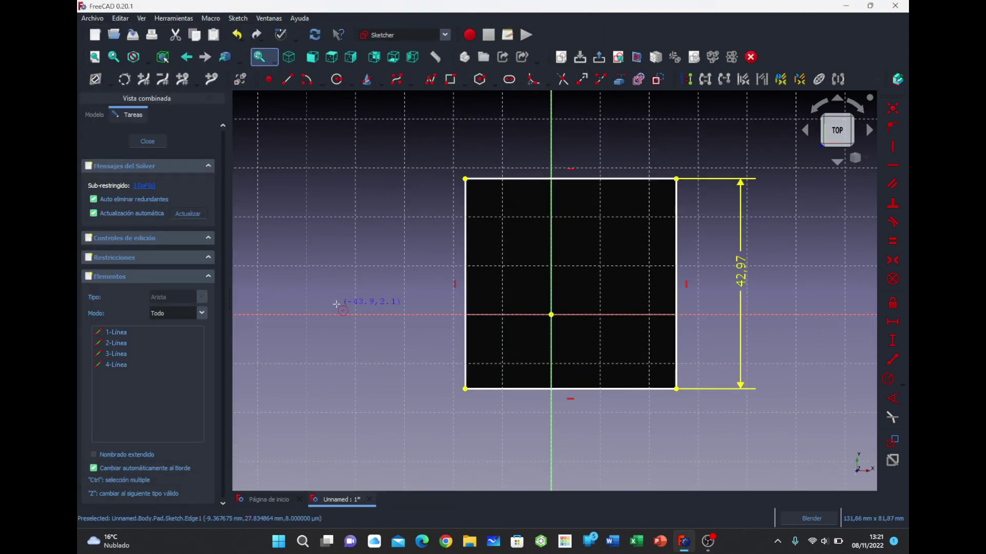
pyautogui.click(327, 300)
pyautogui.click(359, 360)
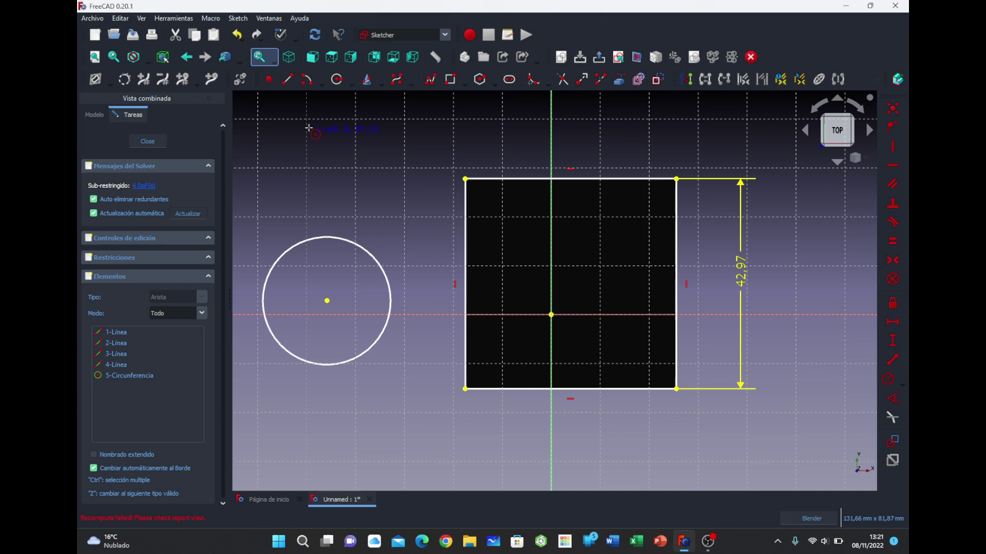
# Draw a slanted line beside the circle and constrain it tangent to the circle
pyautogui.click(289, 81)
pyautogui.click(345, 174)
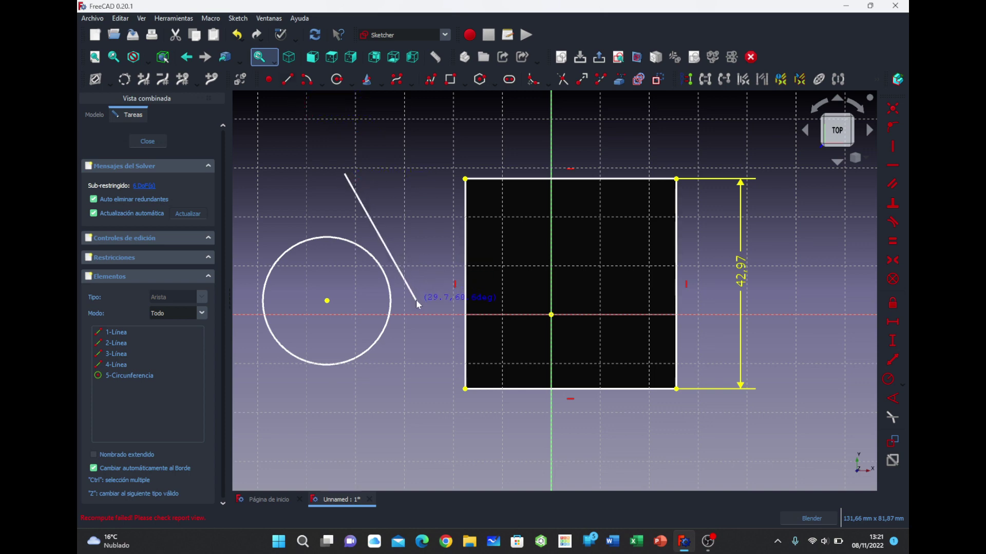
pyautogui.click(417, 303)
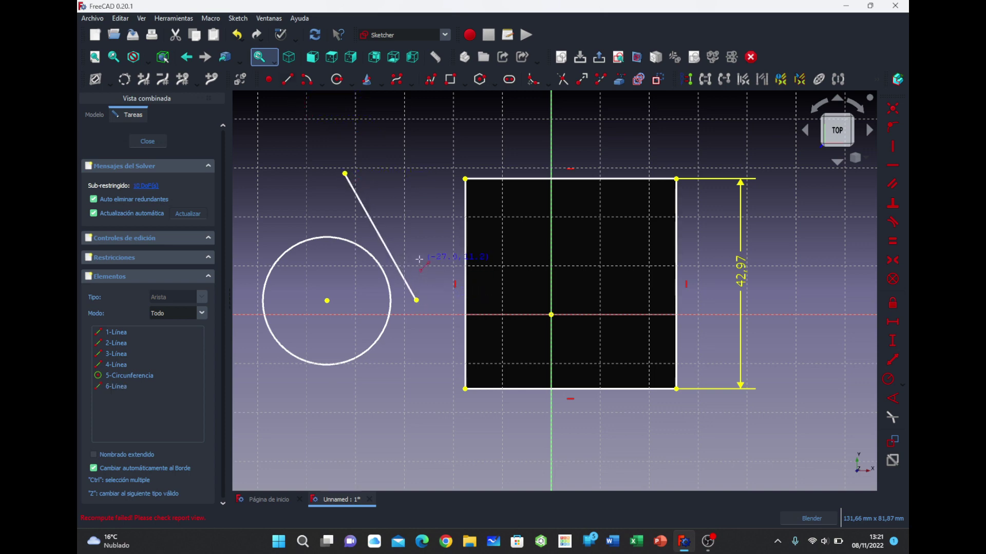
pyautogui.click(893, 227)
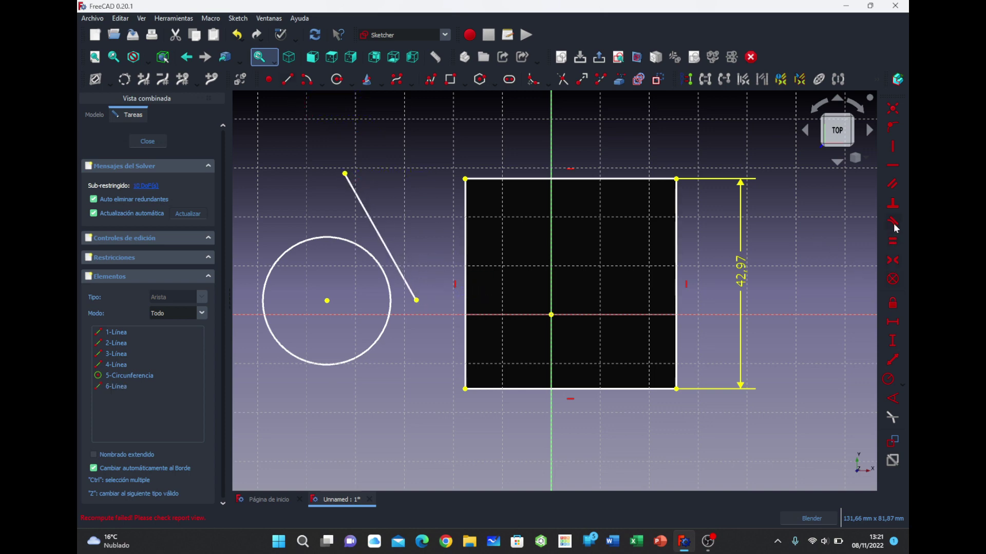
pyautogui.click(398, 269)
pyautogui.click(392, 281)
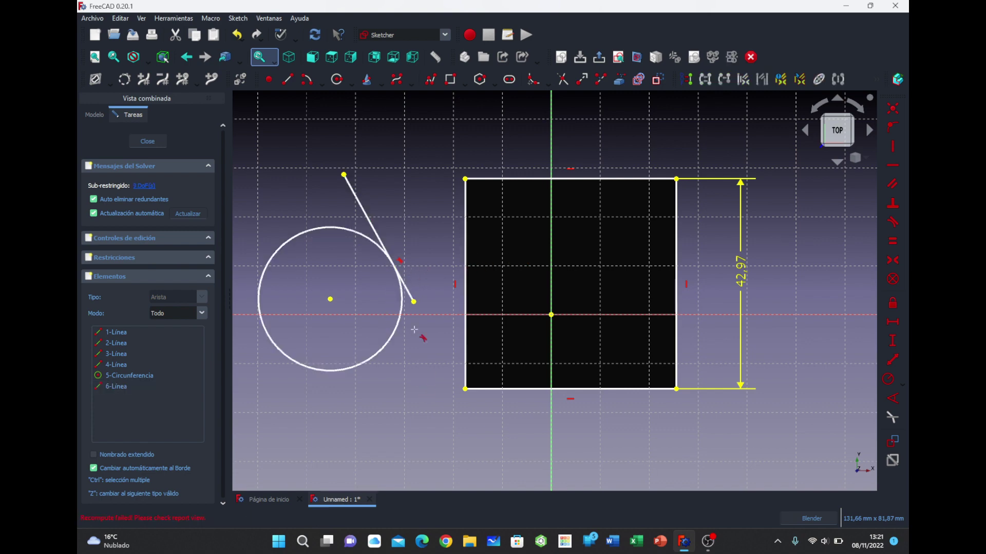
pyautogui.press('Escape')
# Check the Sketcher colour preferences, moving the window to view the sketch, then close them
pyautogui.click(120, 18)
pyautogui.click(150, 262)
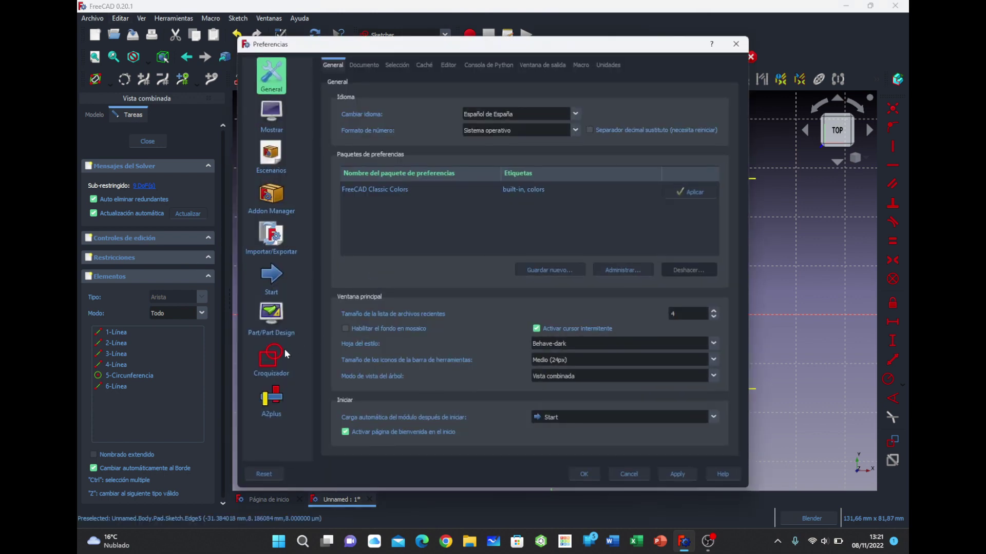
pyautogui.click(271, 359)
pyautogui.click(386, 65)
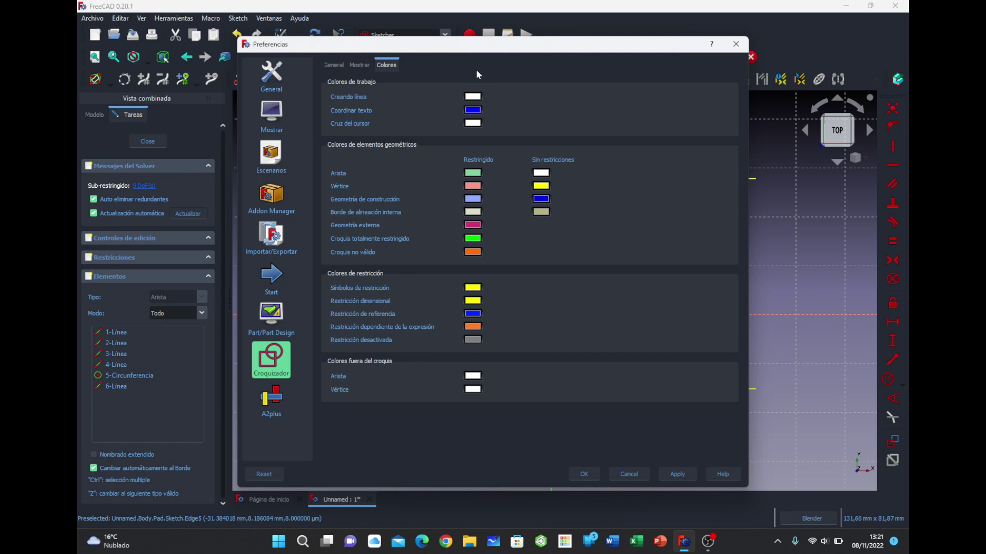
pyautogui.moveTo(476, 53)
pyautogui.mouseDown()
pyautogui.moveTo(621, 528)
pyautogui.moveTo(602, 385)
pyautogui.mouseUp()
pyautogui.moveTo(368, 81); pyautogui.dragTo(362, 64)
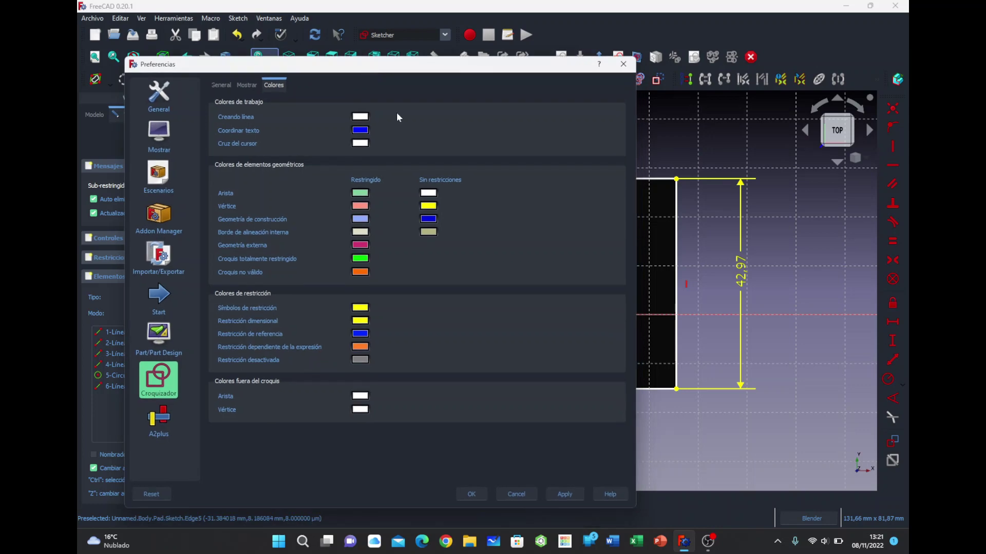
pyautogui.click(516, 494)
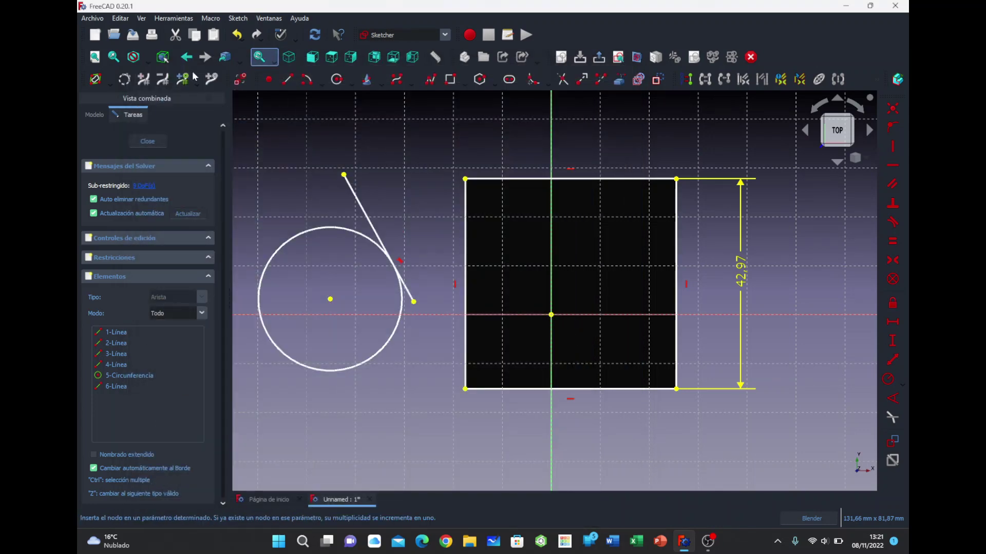
# Start a line at the tangent line's top end, cancel it, and reopen Preferences
pyautogui.click(289, 79)
pyautogui.click(343, 174)
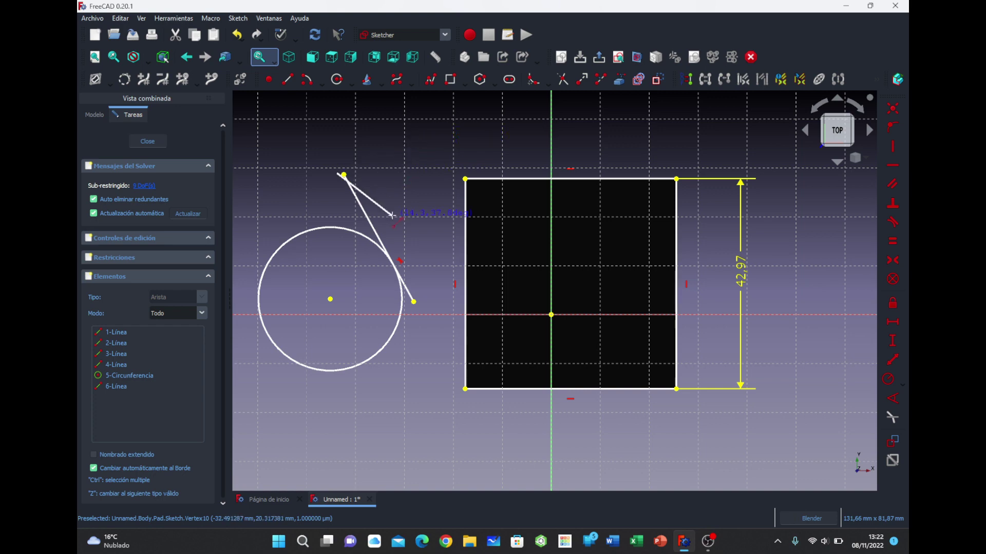
pyautogui.rightClick(421, 178)
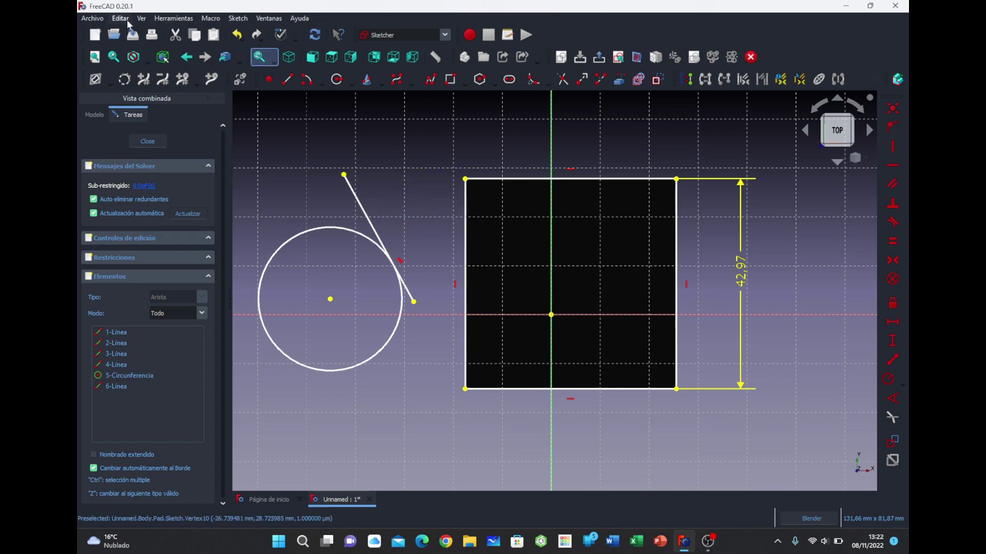
pyautogui.click(120, 18)
pyautogui.click(160, 268)
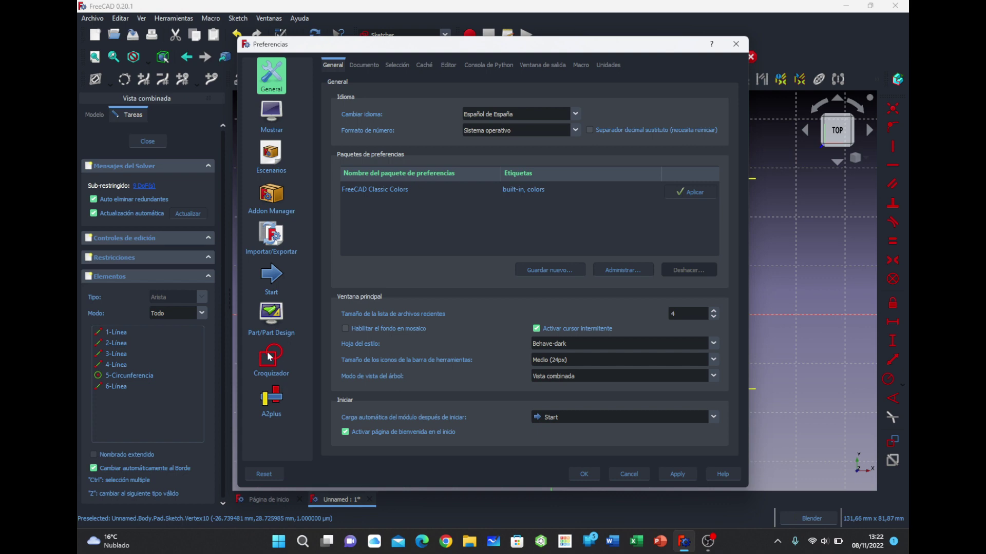
# Set the Sketcher coordinate text colour to bright yellow, apply, and accept
pyautogui.click(269, 356)
pyautogui.click(386, 66)
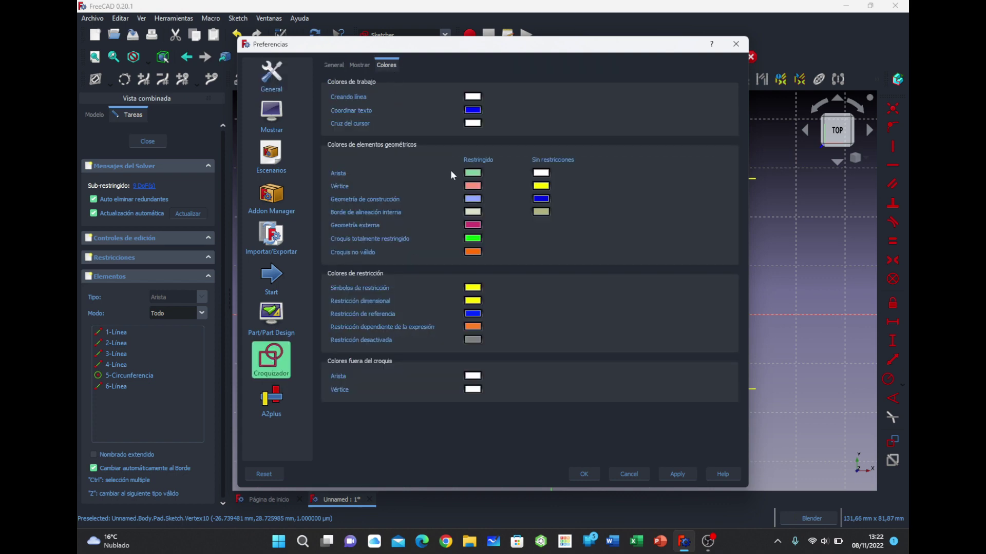
pyautogui.click(472, 110)
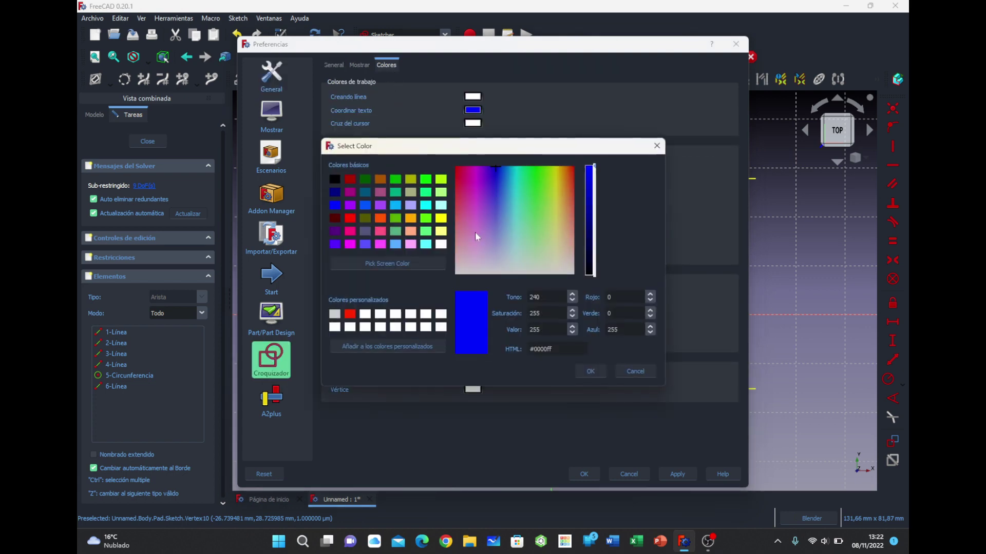
pyautogui.click(440, 231)
pyautogui.click(440, 220)
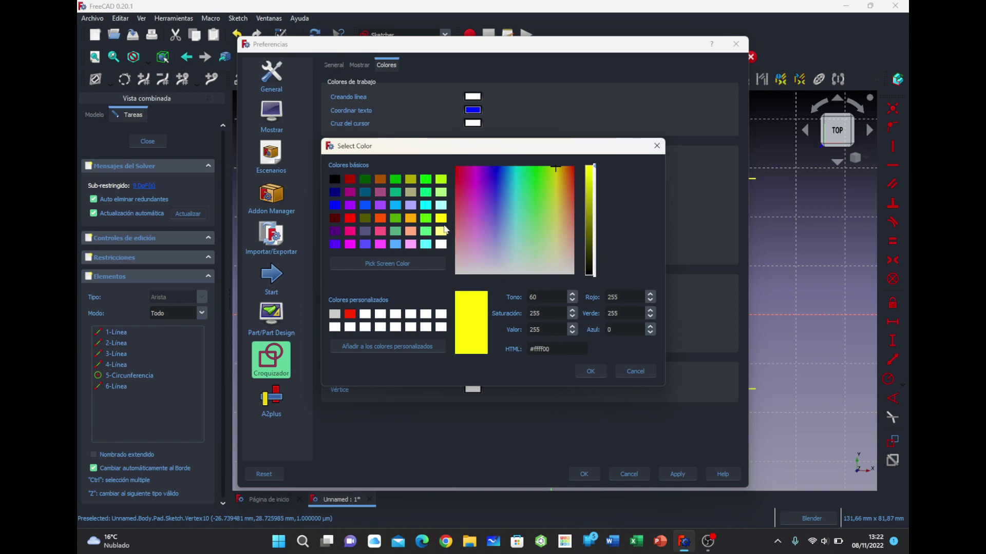
pyautogui.click(590, 371)
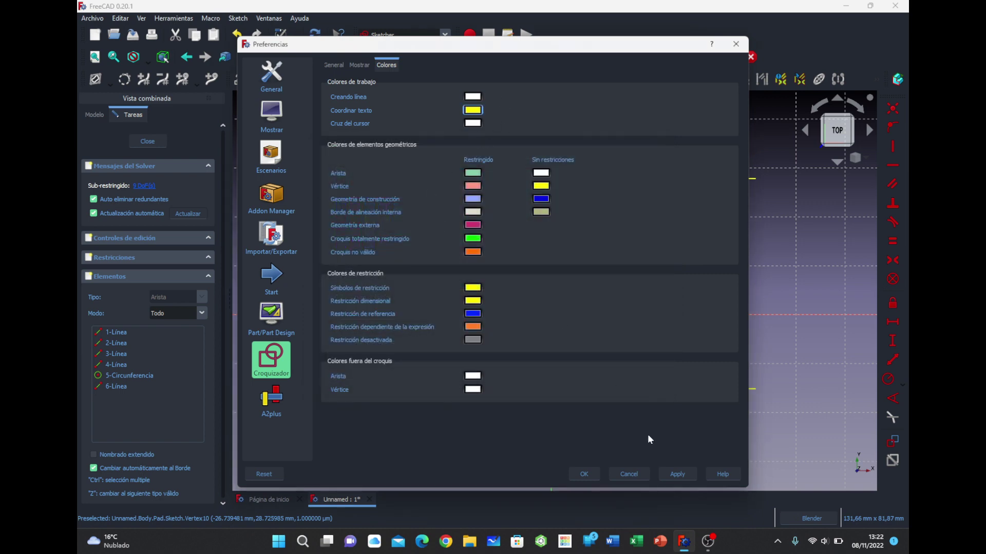
pyautogui.click(673, 473)
pyautogui.click(585, 474)
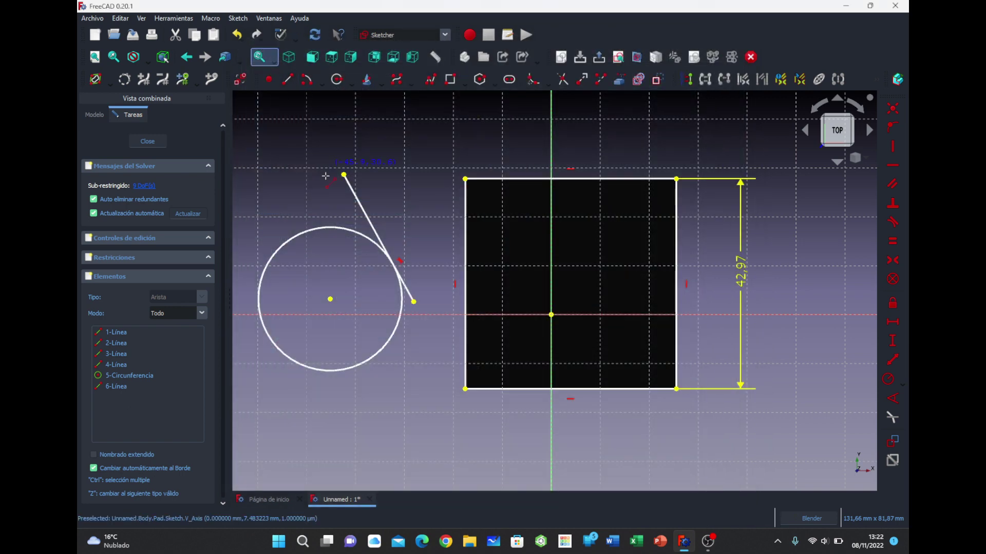
# Start a new line, cancel it, and reopen Preferences
pyautogui.click(288, 79)
pyautogui.click(305, 190)
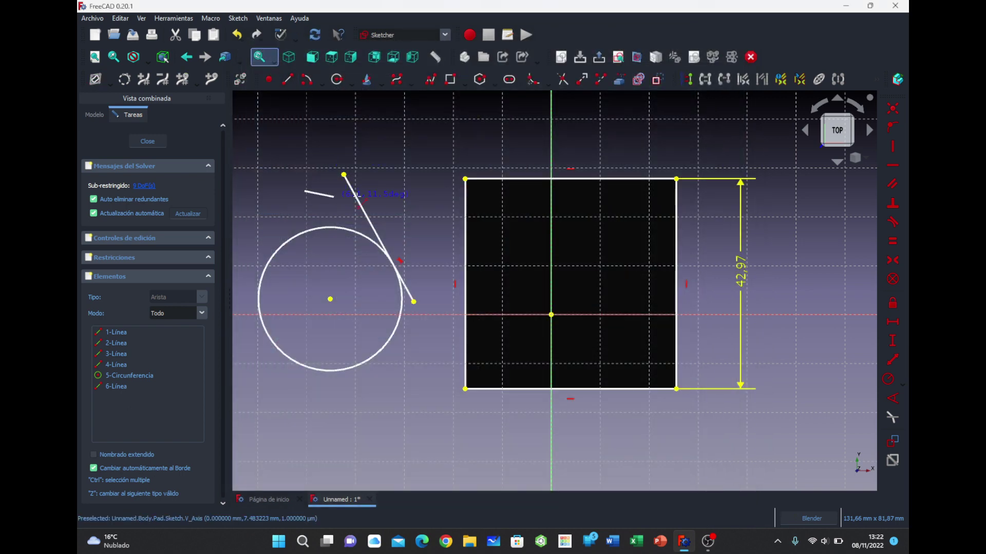
pyautogui.rightClick(427, 146)
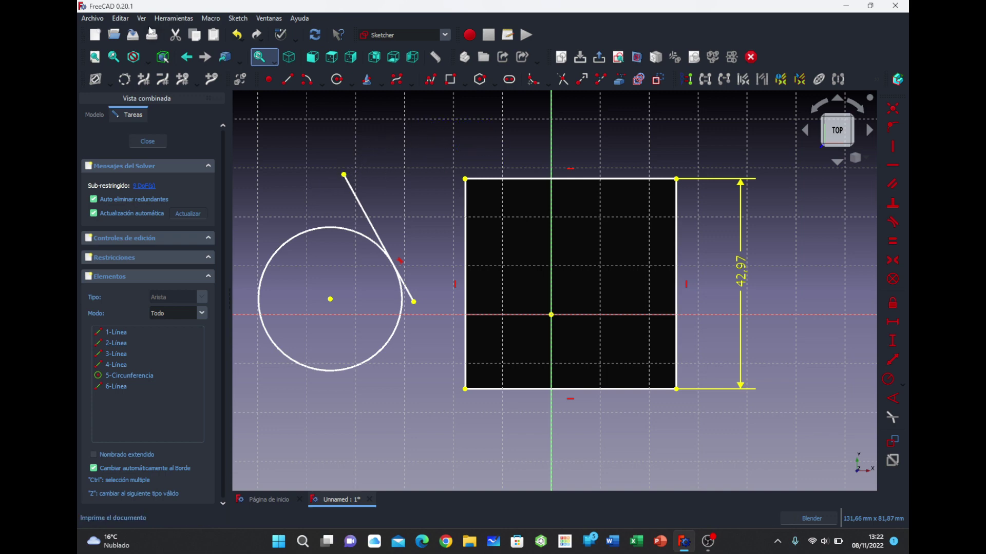
pyautogui.click(120, 18)
pyautogui.click(142, 266)
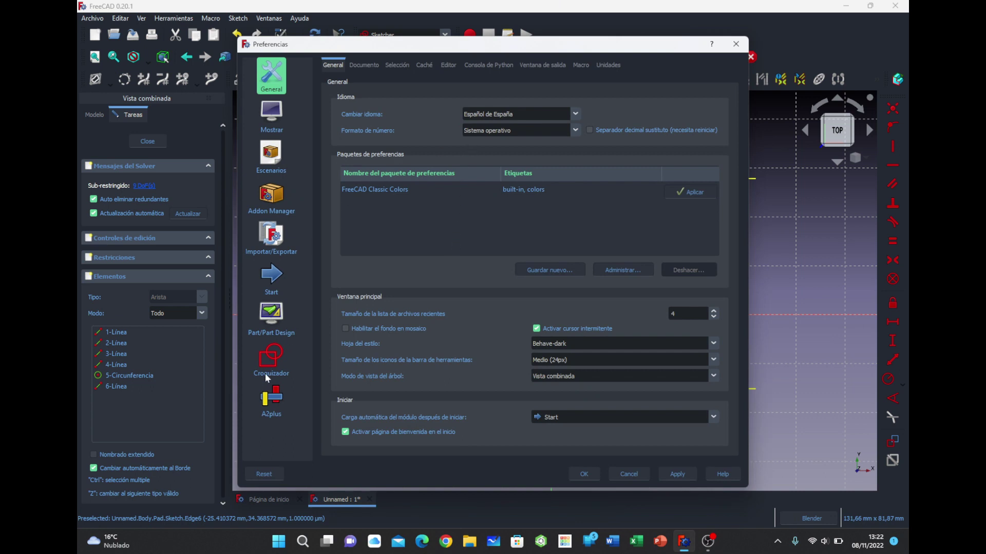
# Review the Sketcher colours with the dialog moved aside over the sketch, then accept with OK
pyautogui.click(266, 377)
pyautogui.click(392, 67)
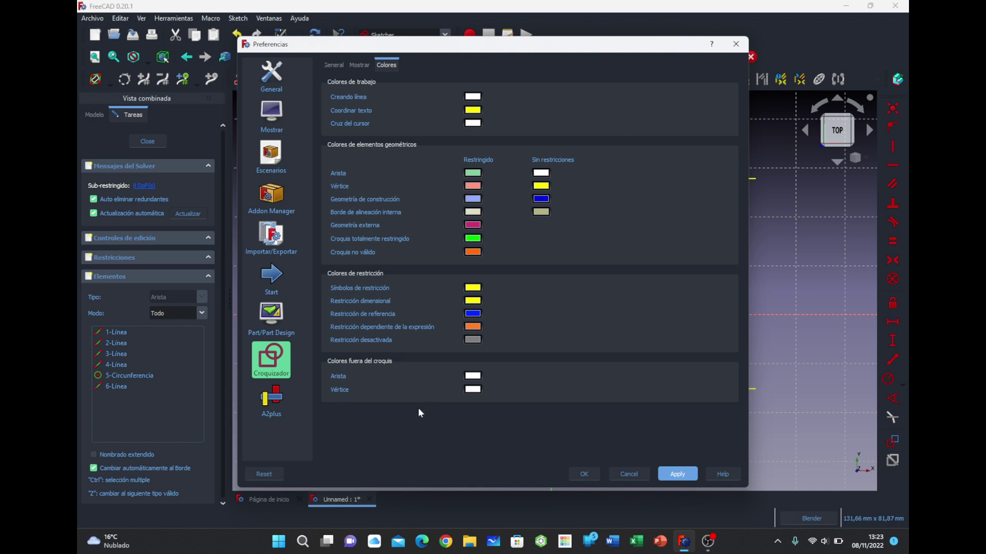
pyautogui.moveTo(533, 51)
pyautogui.mouseDown()
pyautogui.moveTo(488, 171)
pyautogui.moveTo(507, 296)
pyautogui.moveTo(553, 46)
pyautogui.mouseUp()
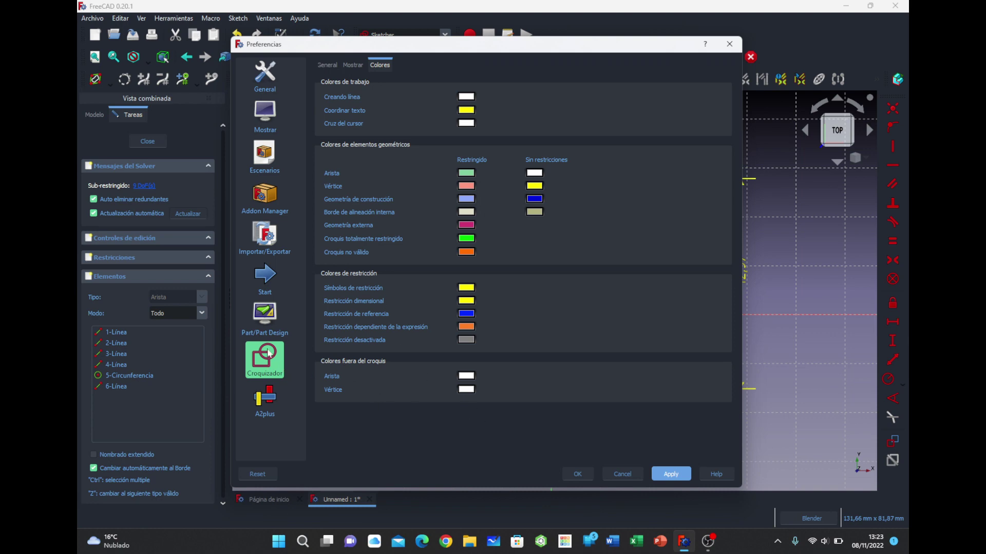
pyautogui.click(579, 472)
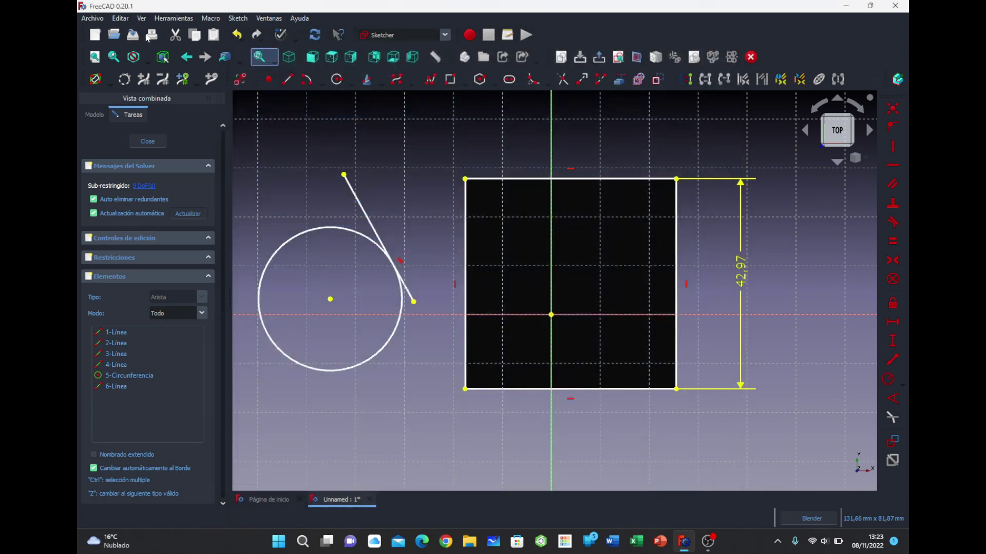
# Leave sketch editing and close the padded-box document, discarding its unsaved changes
pyautogui.click(382, 37)
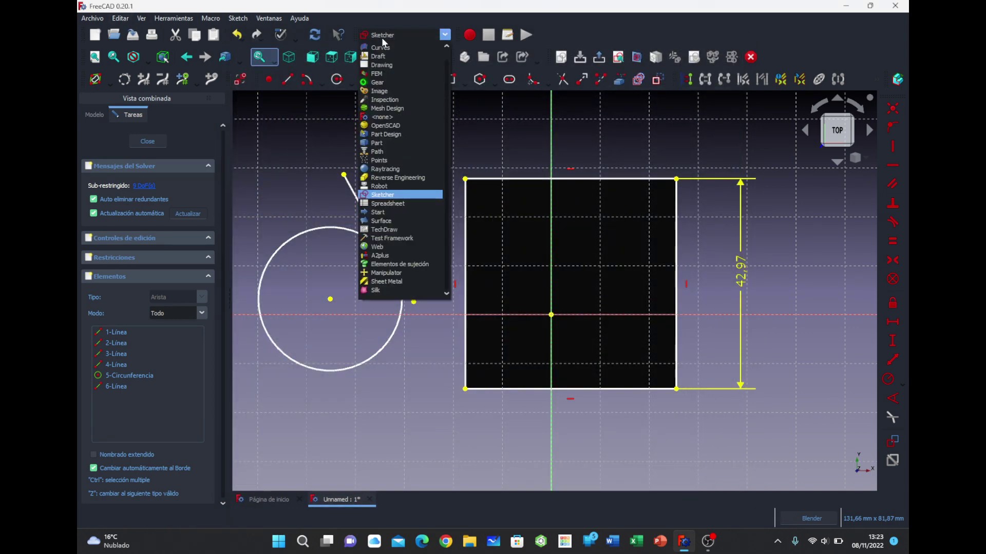
pyautogui.scroll(1, 402, 165)
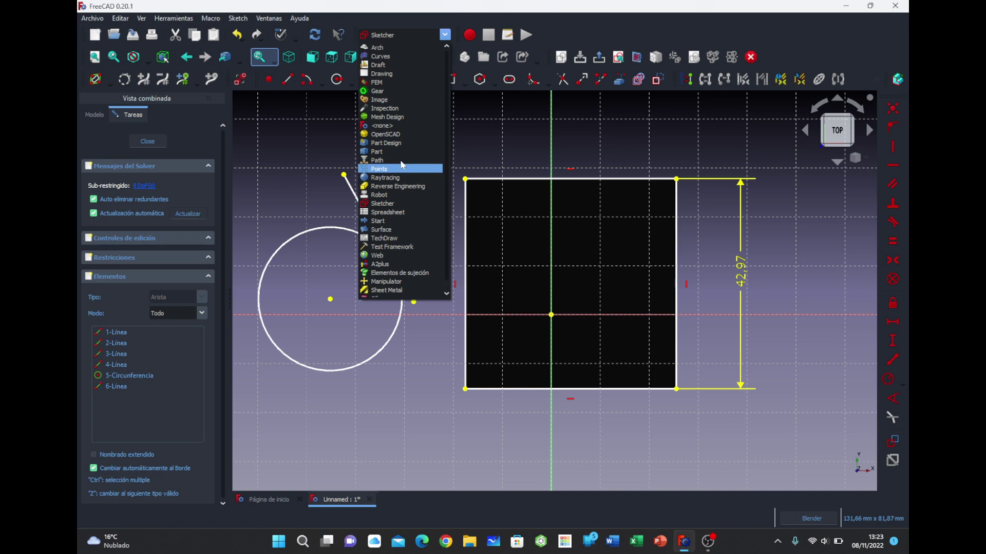
pyautogui.click(407, 68)
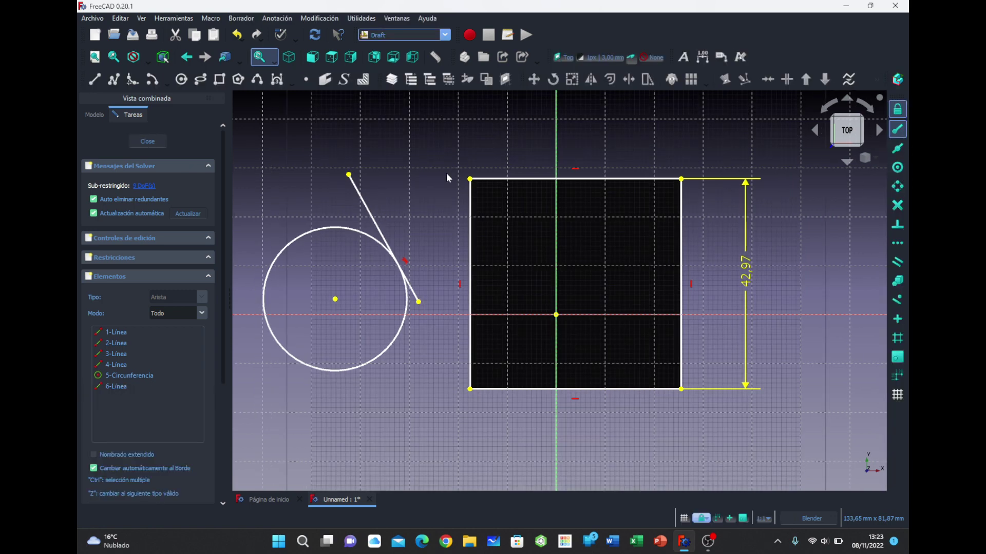
pyautogui.click(163, 146)
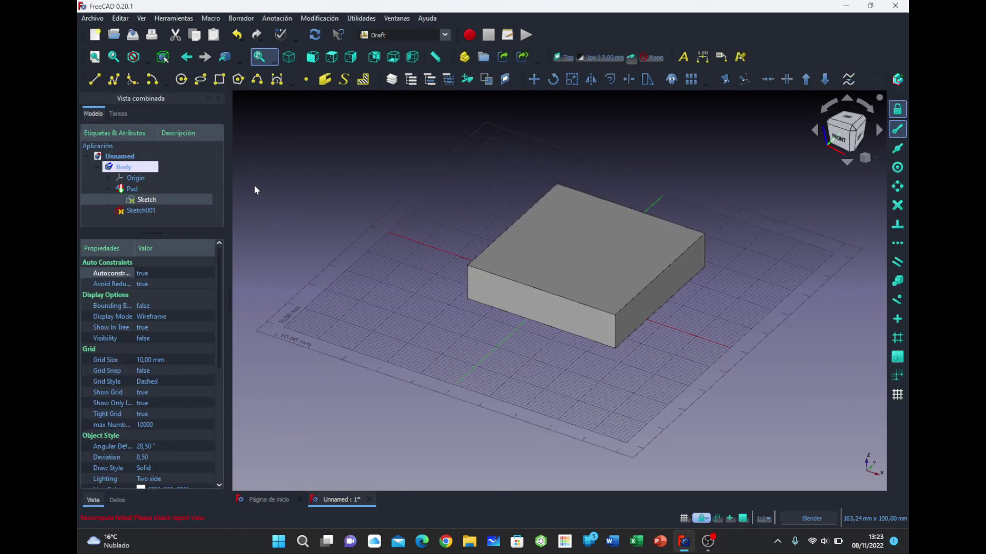
pyautogui.click(369, 500)
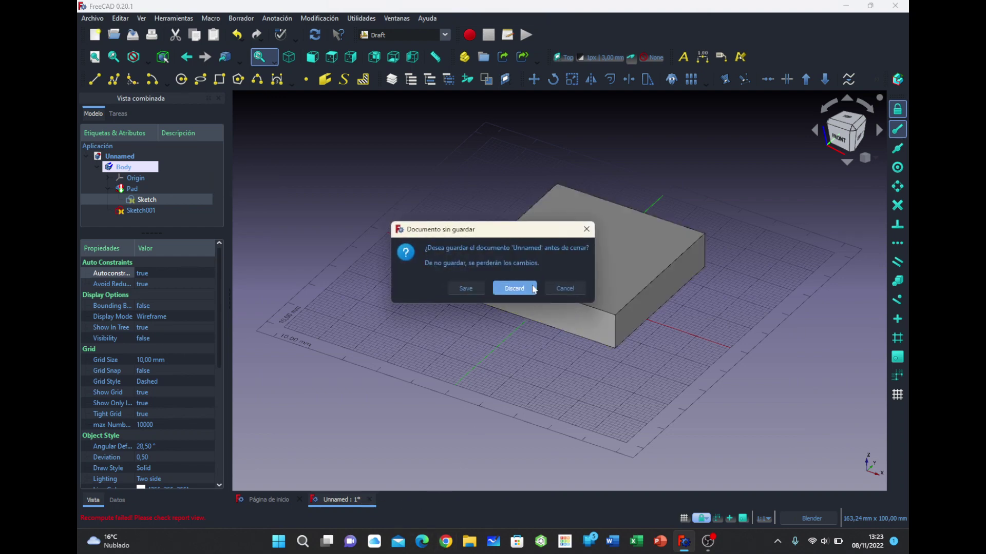
pyautogui.click(511, 286)
# Create a new empty document and switch to the Draft workbench
pyautogui.click(353, 218)
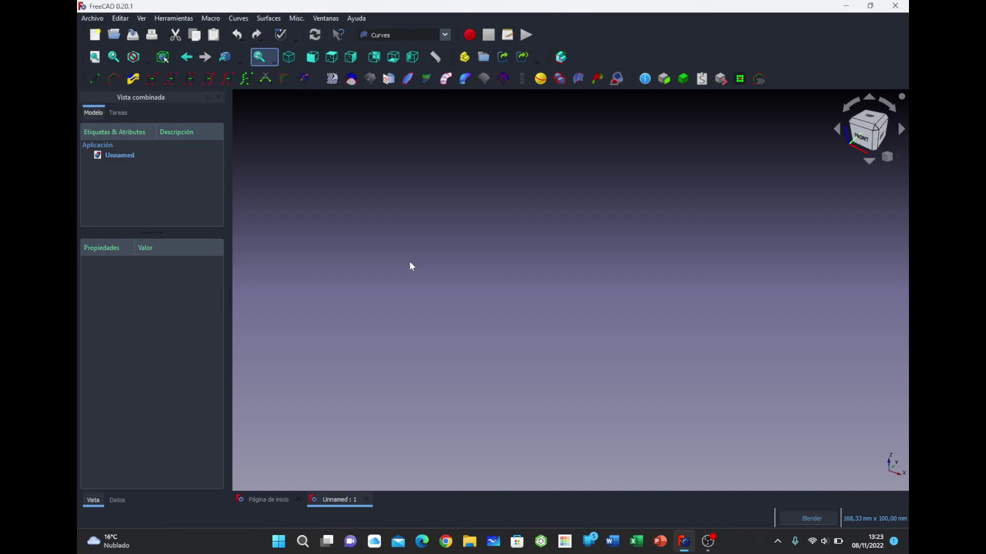
pyautogui.click(443, 35)
pyautogui.click(419, 65)
# Open the Draft preferences and keep XY as the default working plane
pyautogui.click(120, 18)
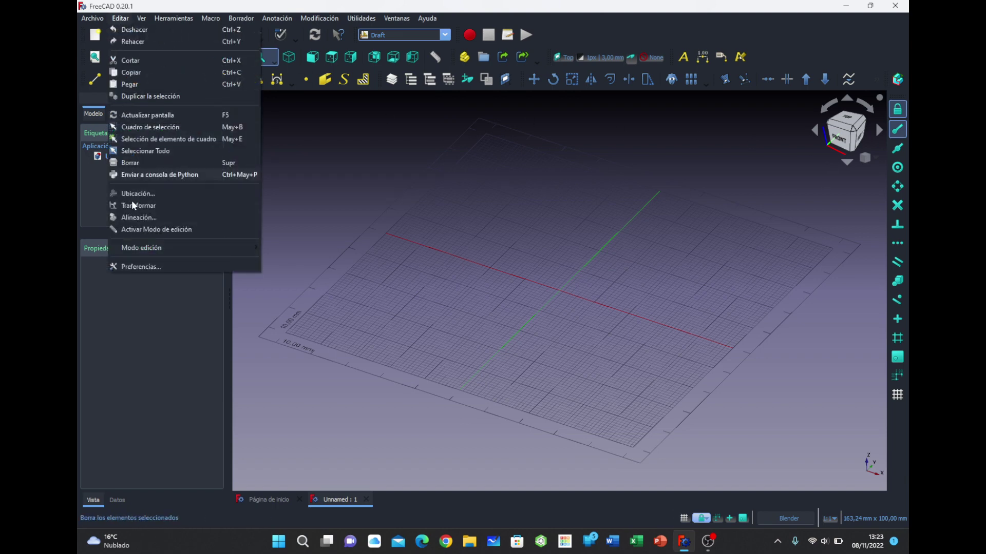
pyautogui.click(140, 265)
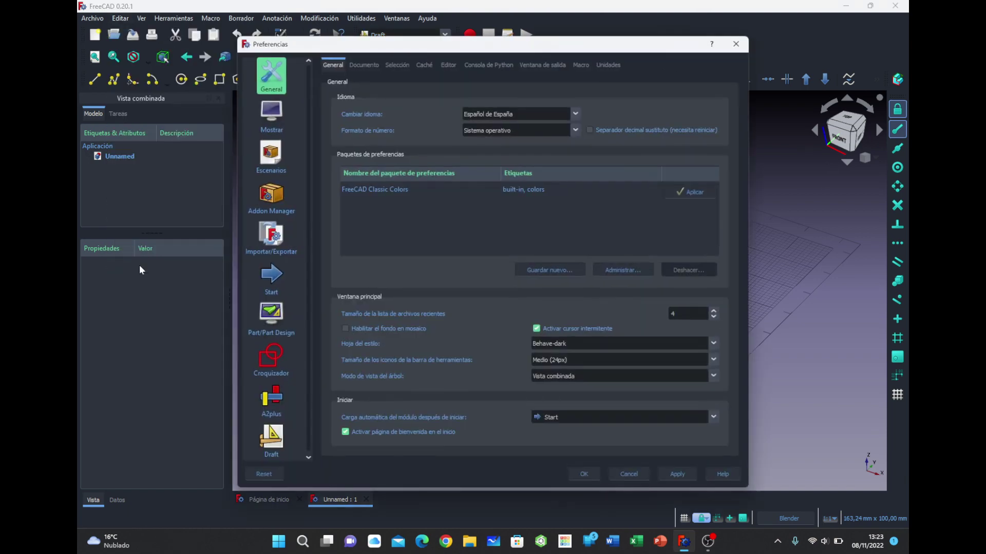
pyautogui.click(276, 431)
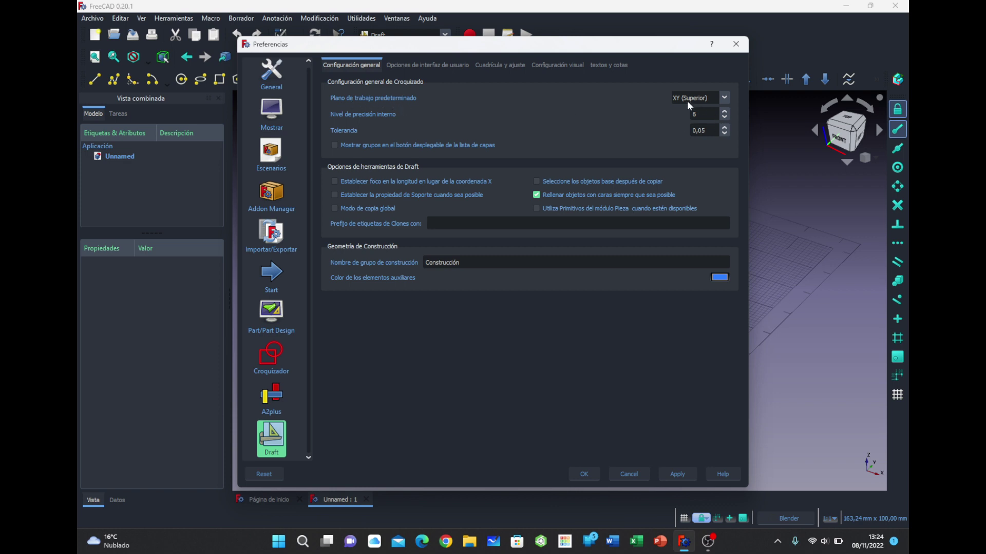
pyautogui.moveTo(672, 45); pyautogui.dragTo(420, 56)
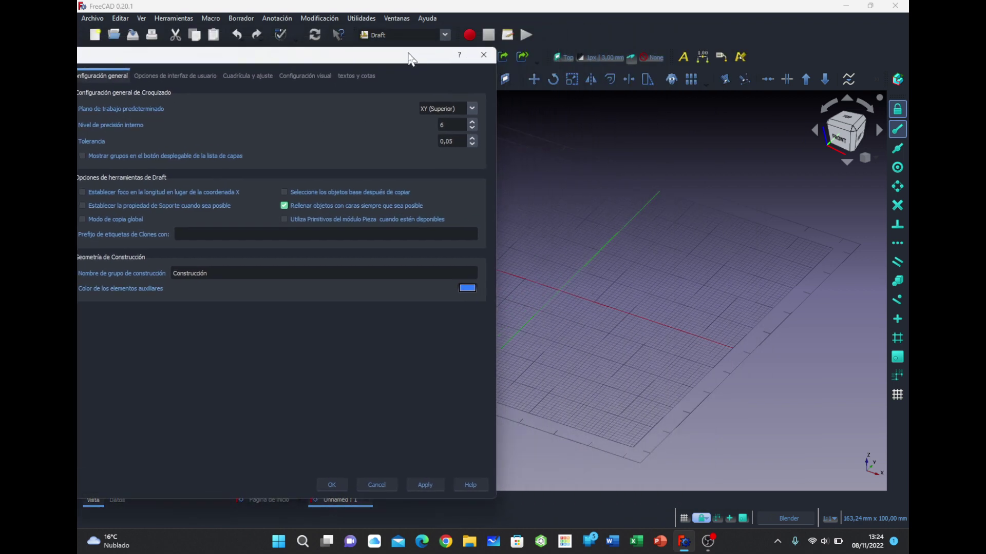
pyautogui.click(472, 109)
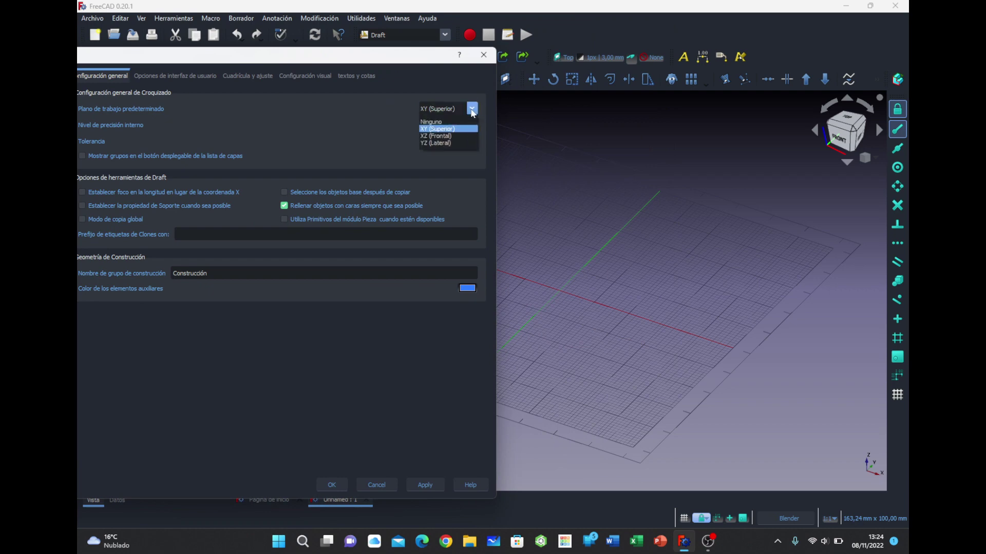
pyautogui.click(442, 129)
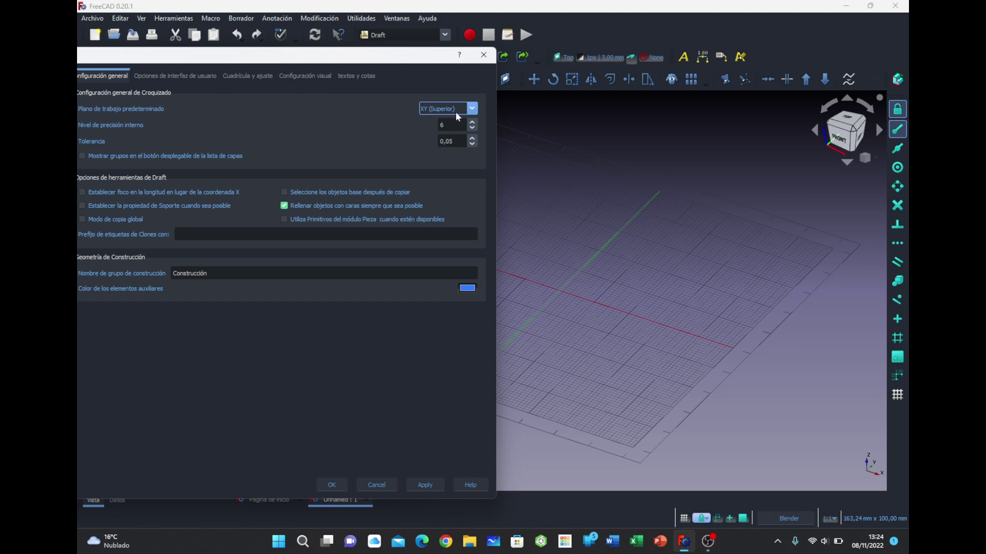
# Toggle the length-focus option on and back off, then cancel the preferences unchanged
pyautogui.moveTo(352, 60); pyautogui.dragTo(554, 43)
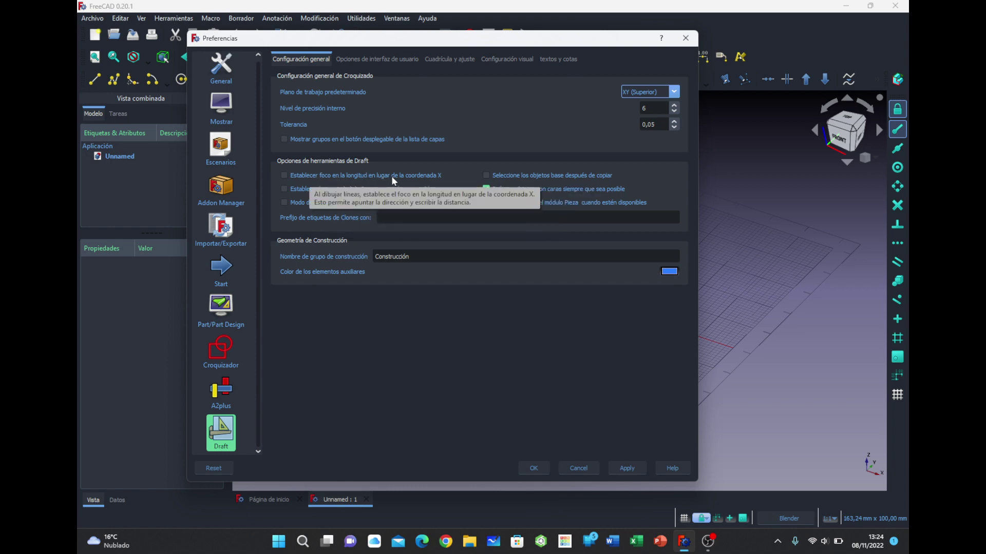
pyautogui.click(323, 177)
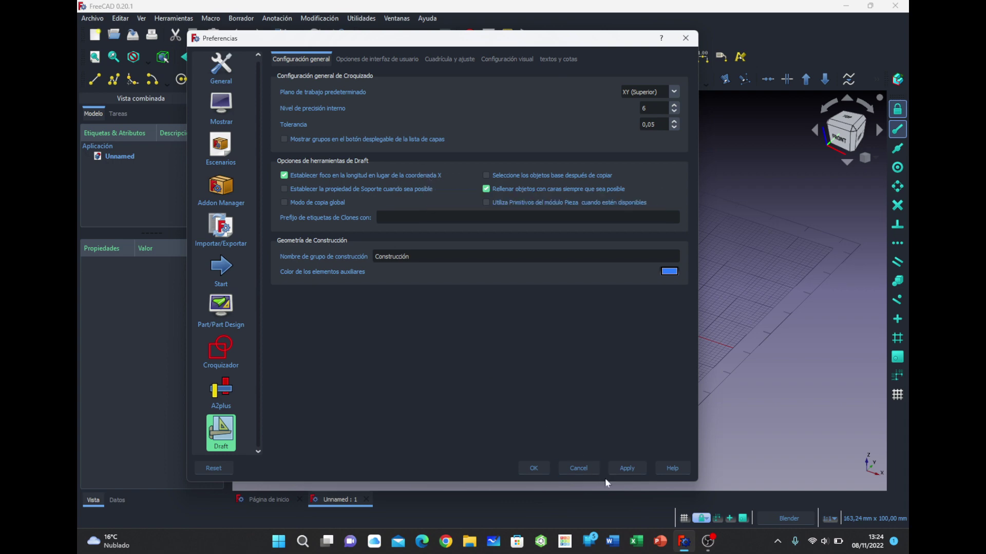
pyautogui.click(384, 178)
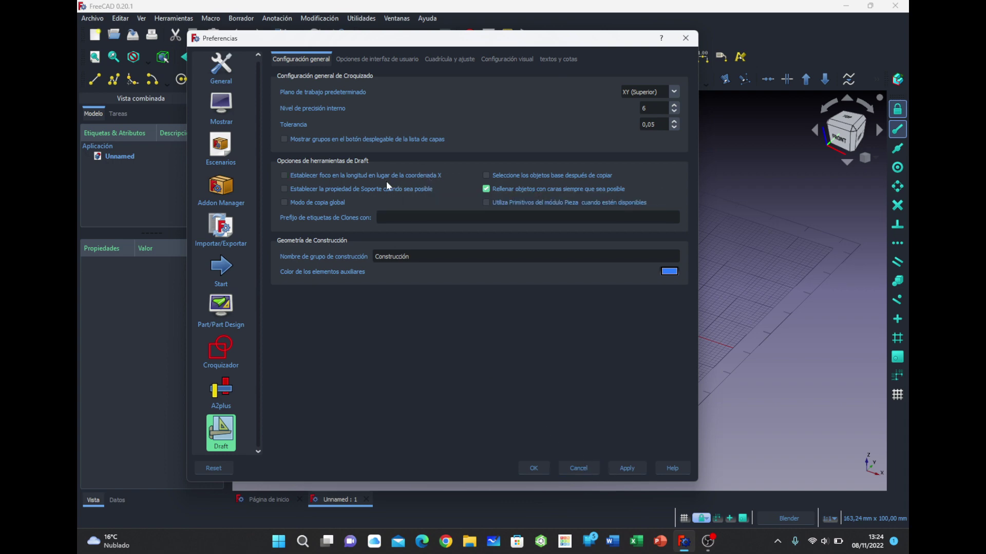
pyautogui.click(577, 468)
pyautogui.click(94, 79)
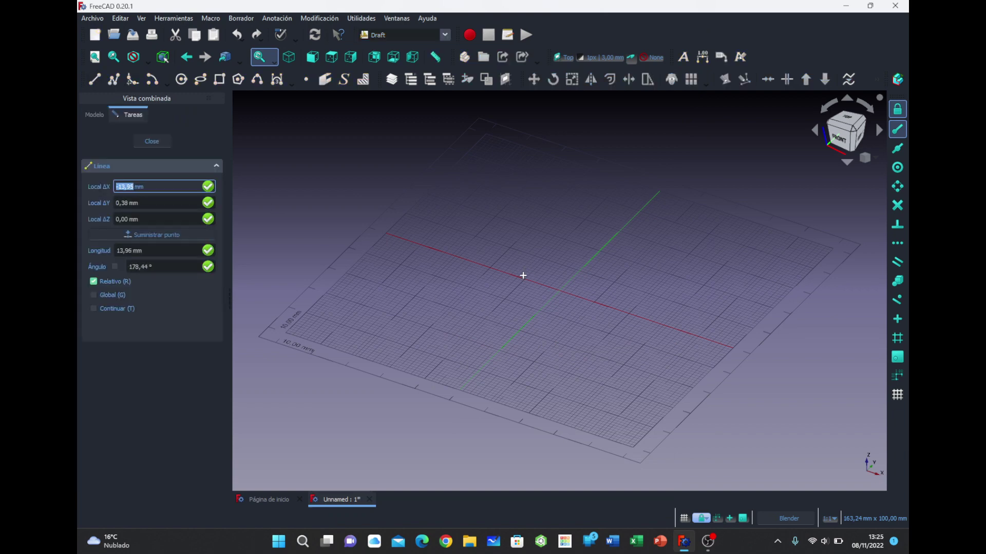
pyautogui.write('fs')
pyautogui.press('BackSpace')
pyautogui.press('BackSpace')
pyautogui.click(166, 138)
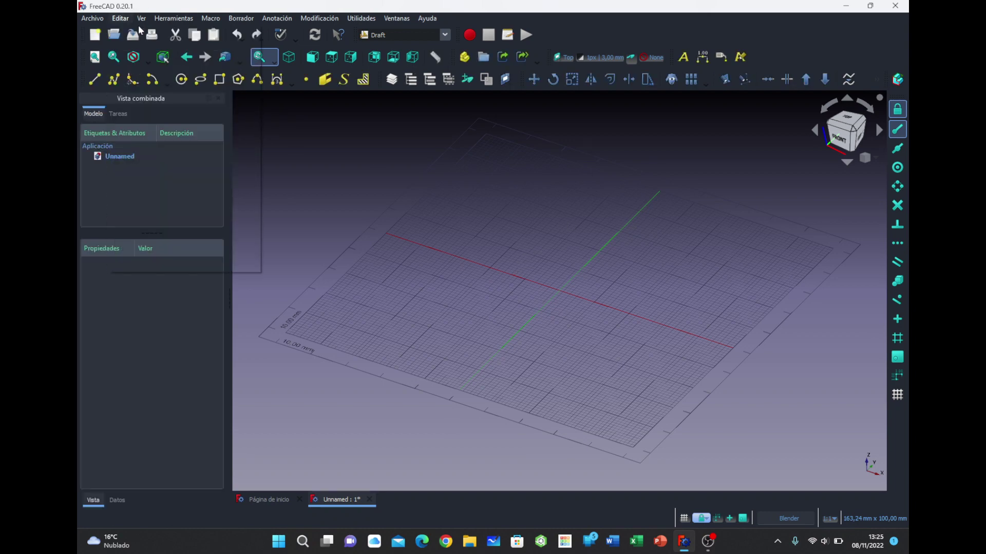
pyautogui.click(141, 18)
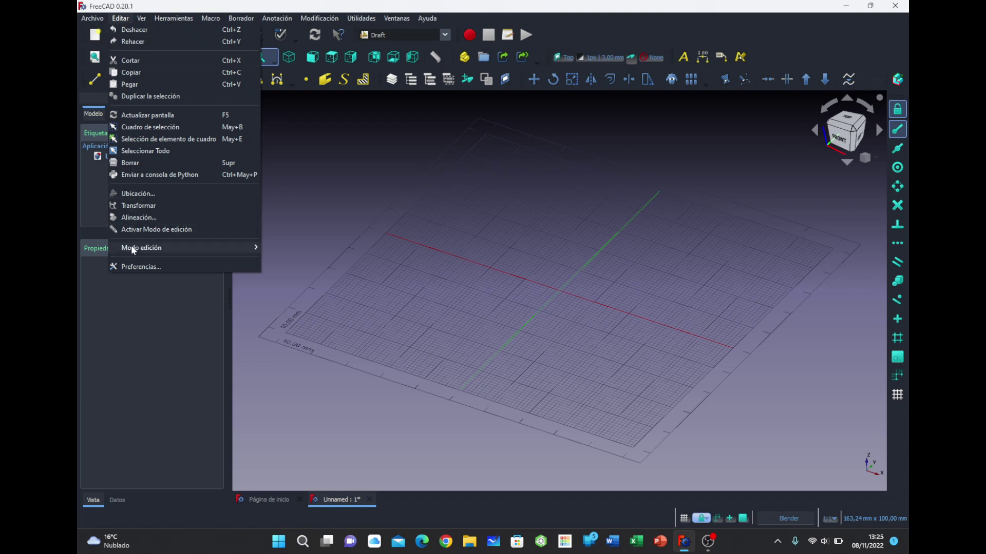
# Browse the Draft interface, grid and snap, and visual preference pages, including snap symbol styles
pyautogui.click(132, 267)
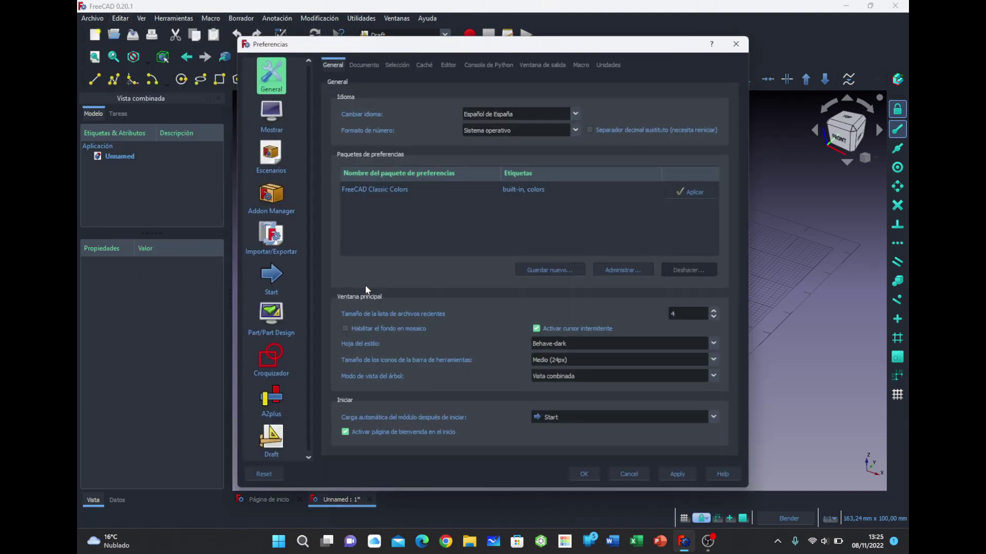
pyautogui.click(271, 439)
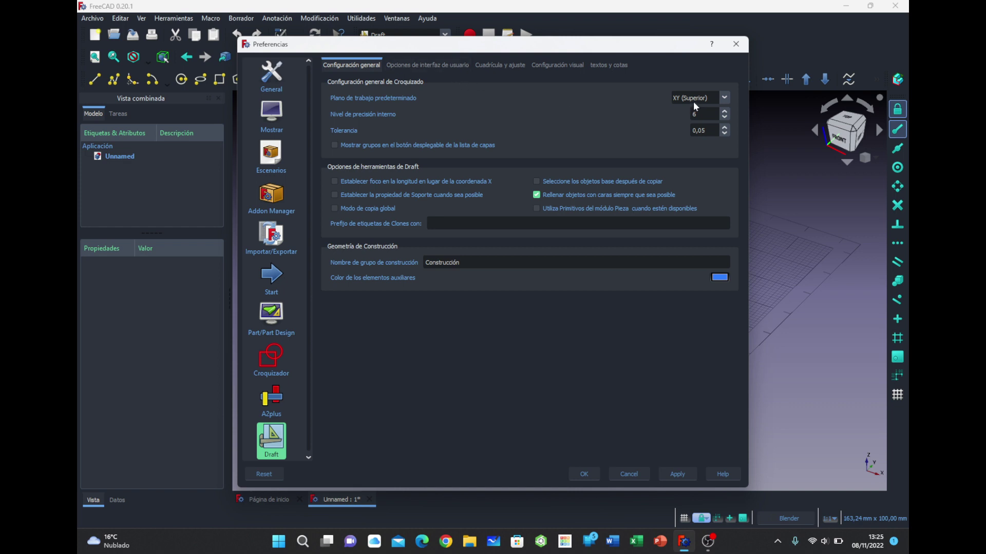
pyautogui.click(445, 66)
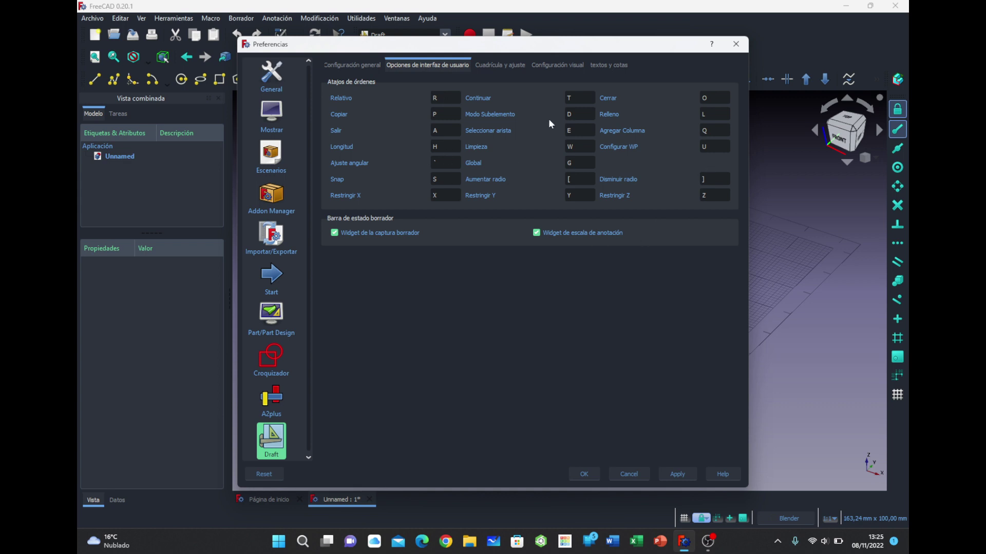
pyautogui.click(503, 66)
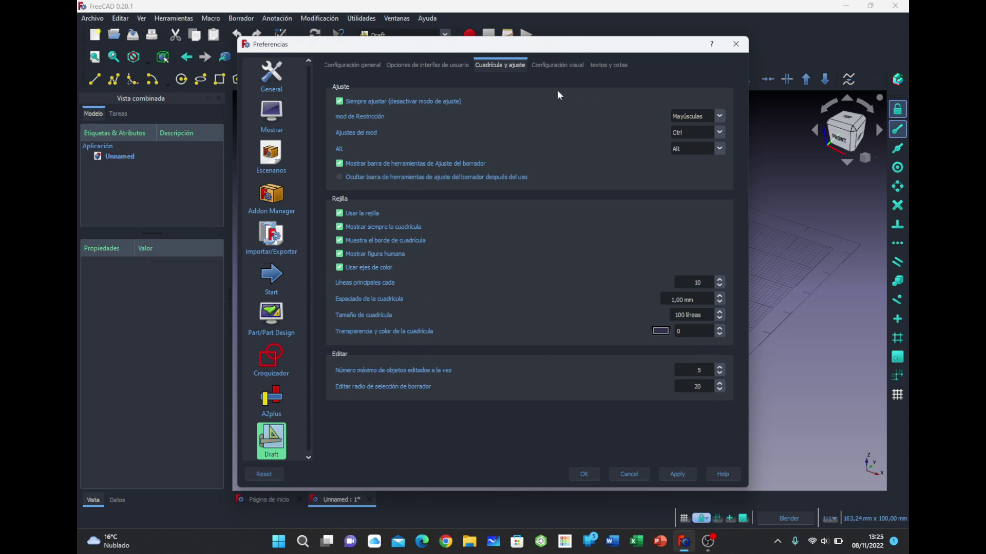
pyautogui.click(550, 63)
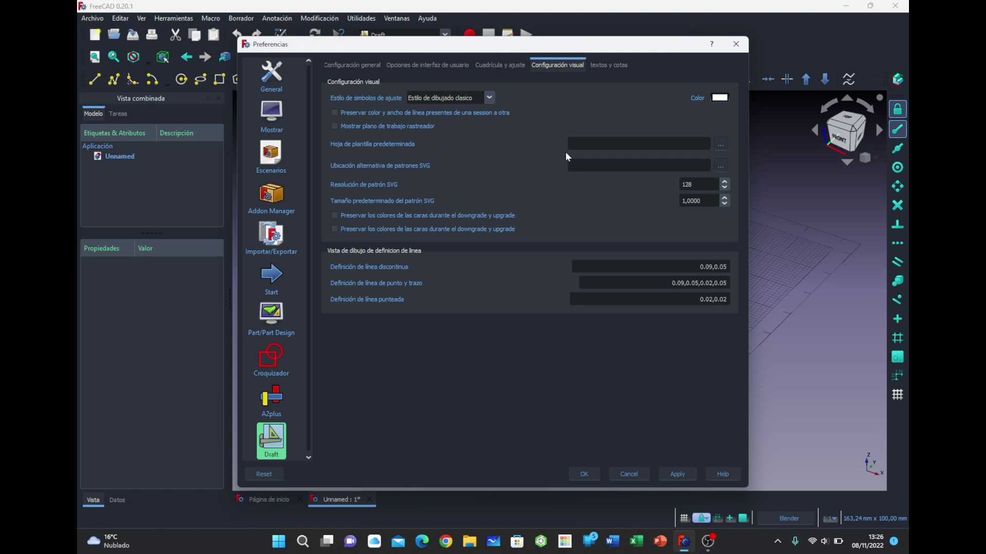
pyautogui.click(490, 99)
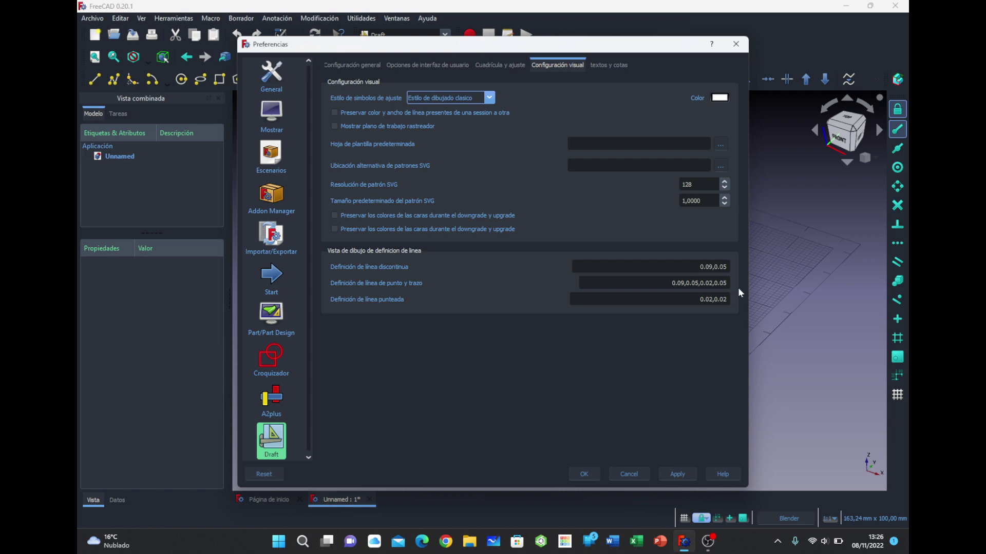
# Review the text and dimension settings (3,00mm font, 2 decimals, 0,50mm arrows) and confirm with OK
pyautogui.click(622, 67)
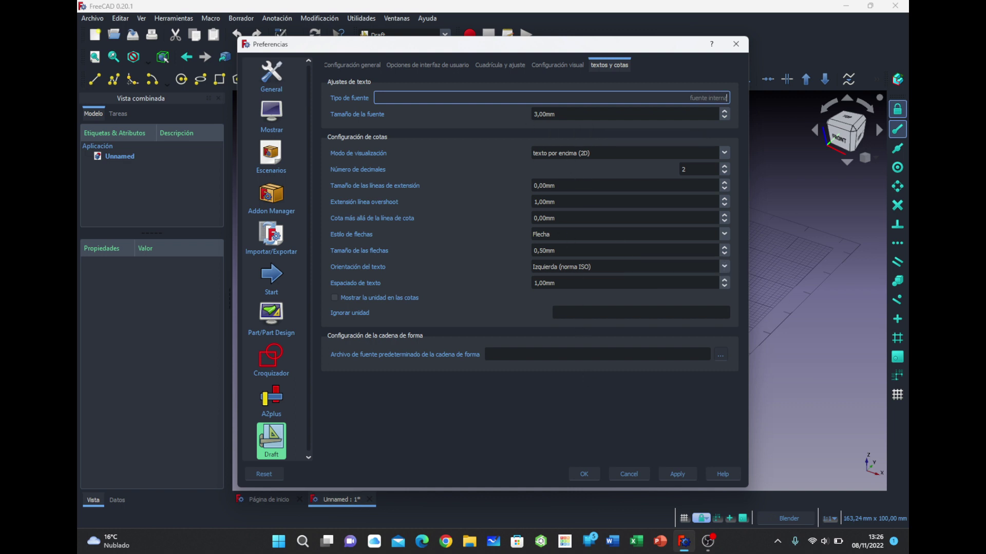
pyautogui.click(549, 252)
pyautogui.click(551, 218)
pyautogui.hotkey('shift', 'Tab')
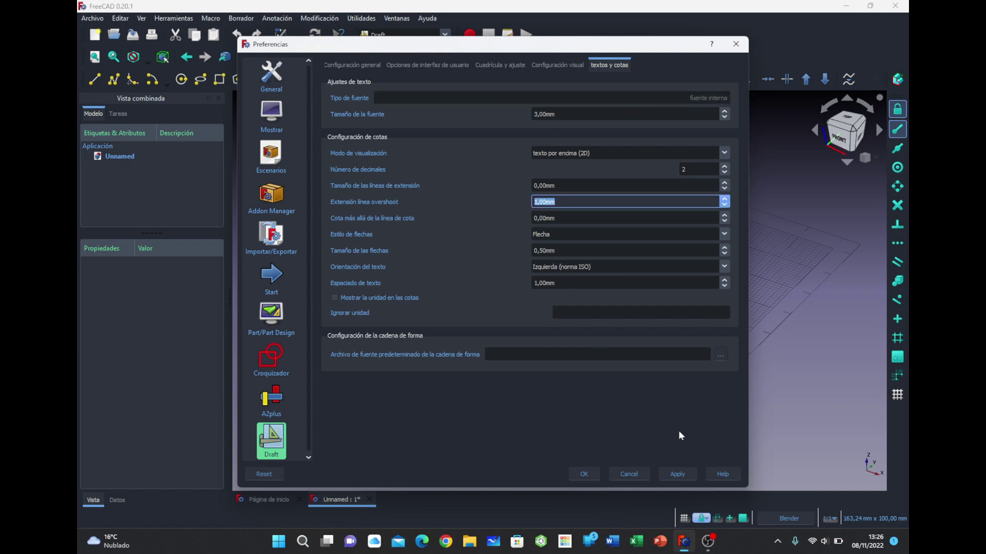
pyautogui.click(594, 475)
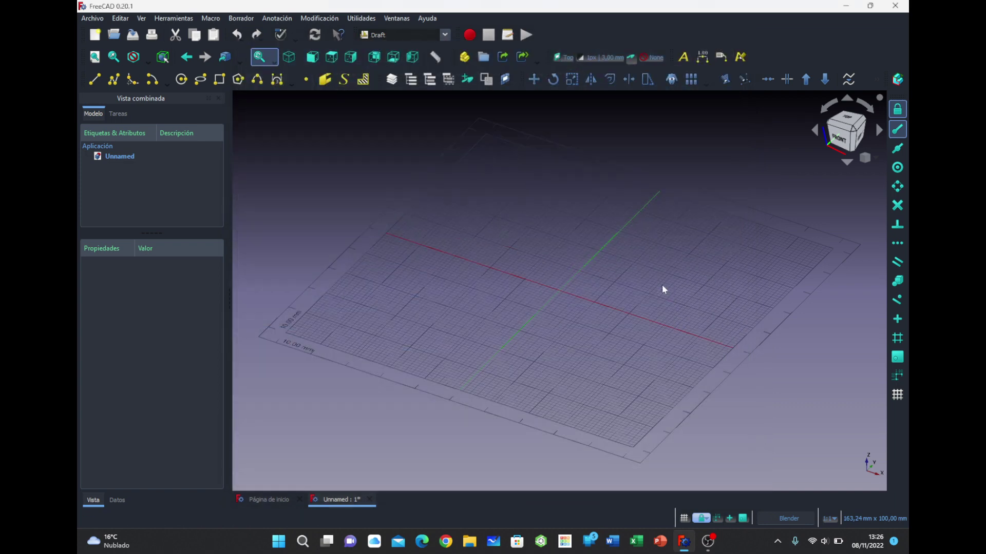
# From the top view, draw a filled Draft Rectangle straddling the origin
pyautogui.click(831, 116)
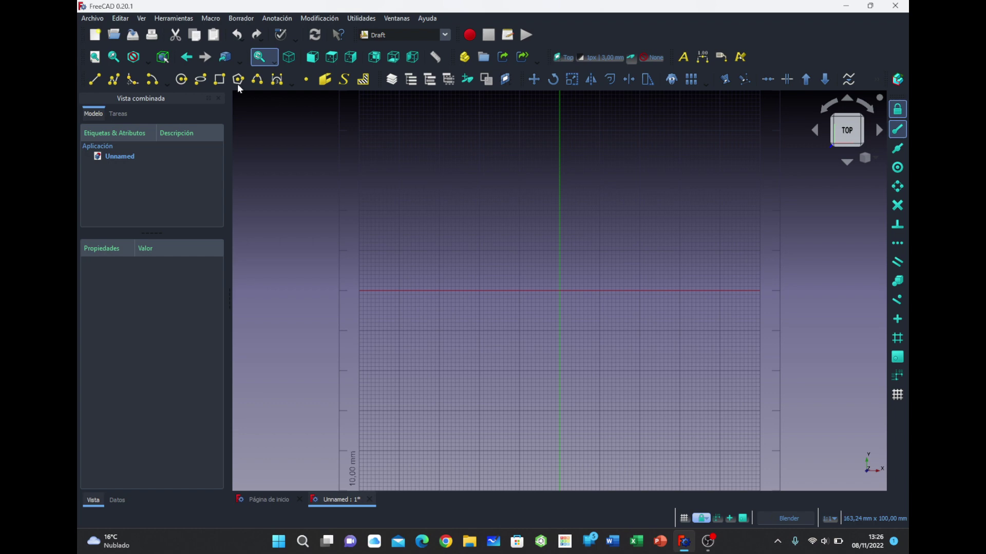
pyautogui.click(219, 79)
pyautogui.click(461, 218)
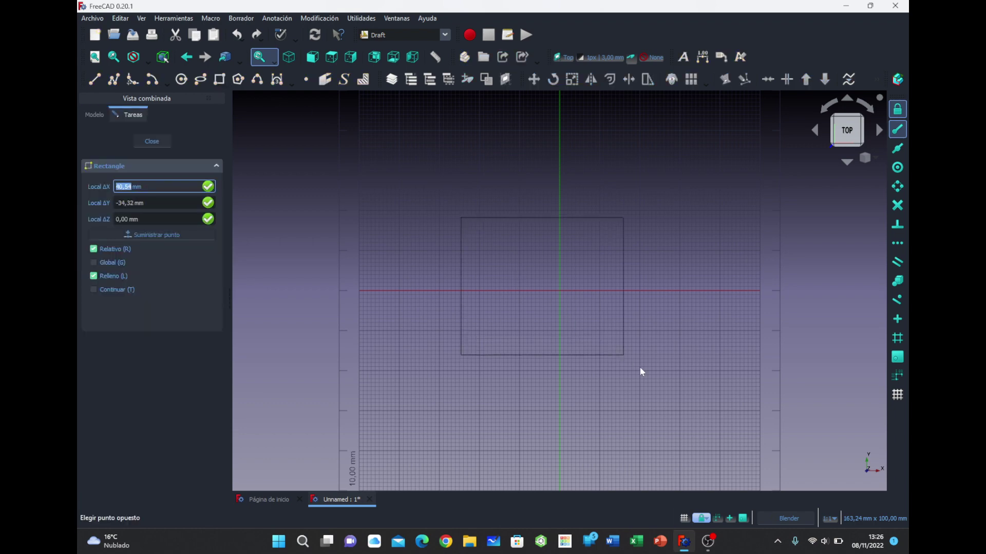
pyautogui.click(670, 382)
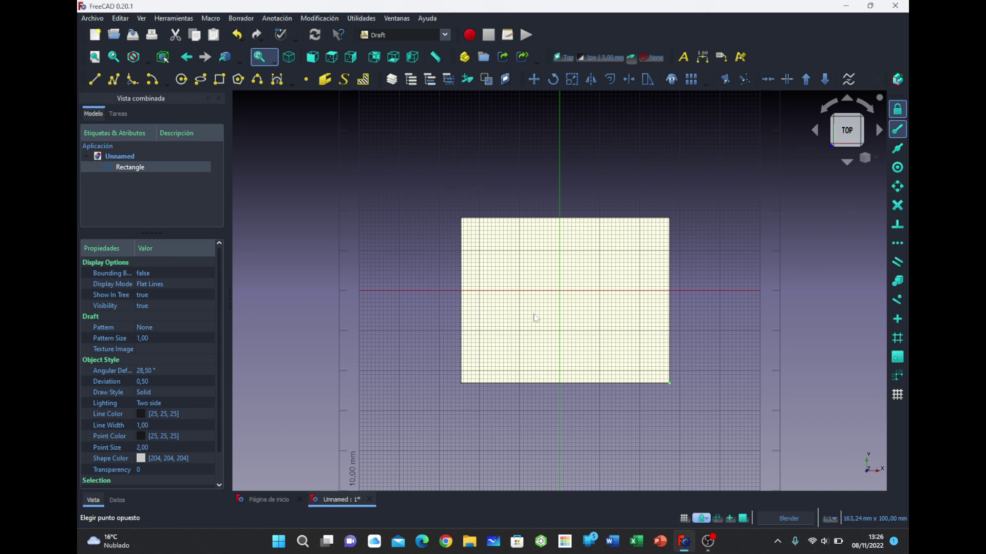
# Open the Draft preferences and close them without changes
pyautogui.click(121, 21)
pyautogui.click(154, 266)
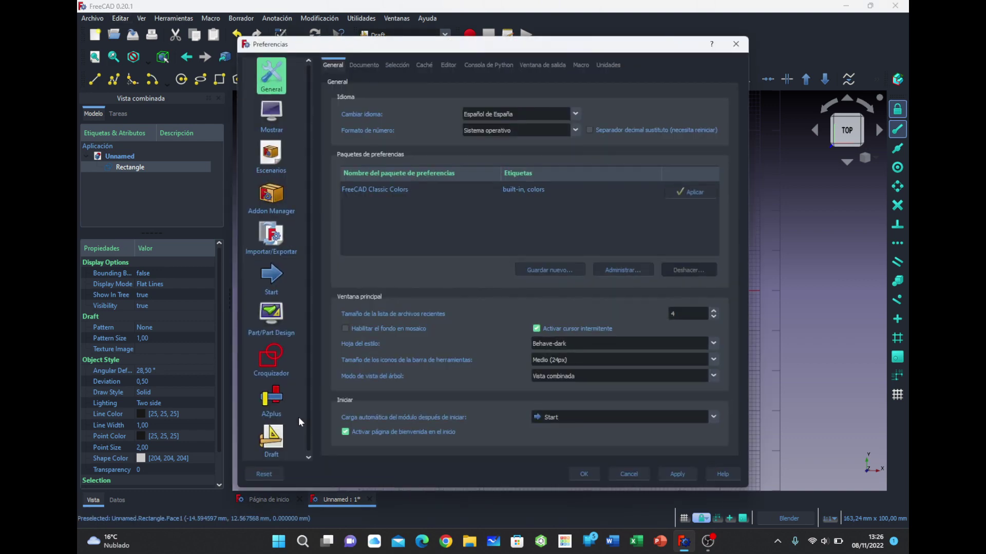
pyautogui.click(277, 438)
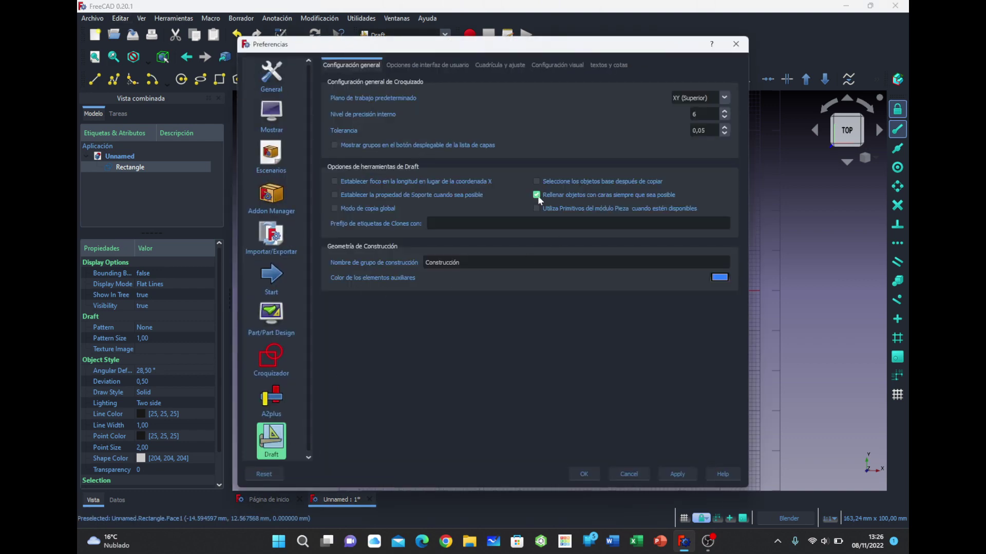
pyautogui.click(636, 475)
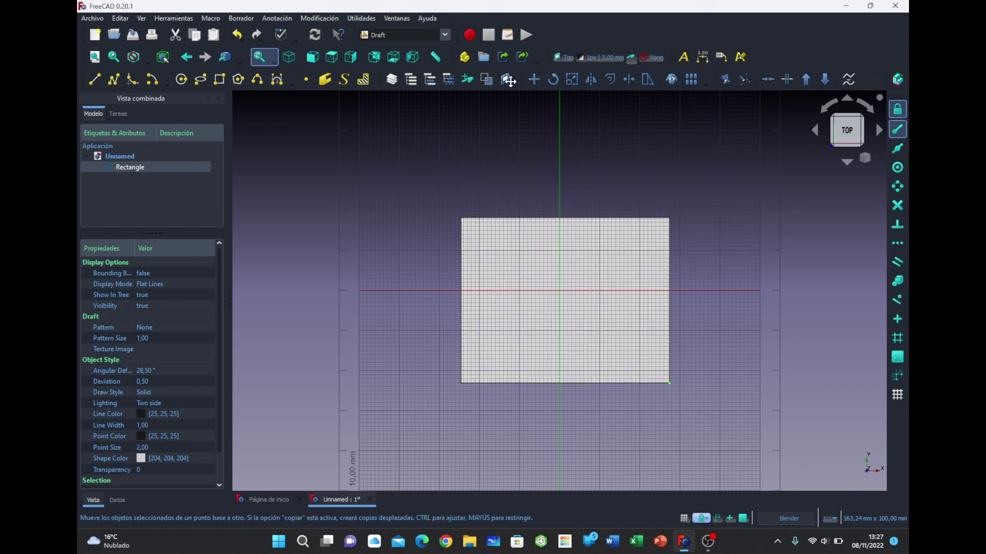
# Dimension the rectangle's top edge corner to corner, placing the 52,03 dimension above it
pyautogui.click(702, 58)
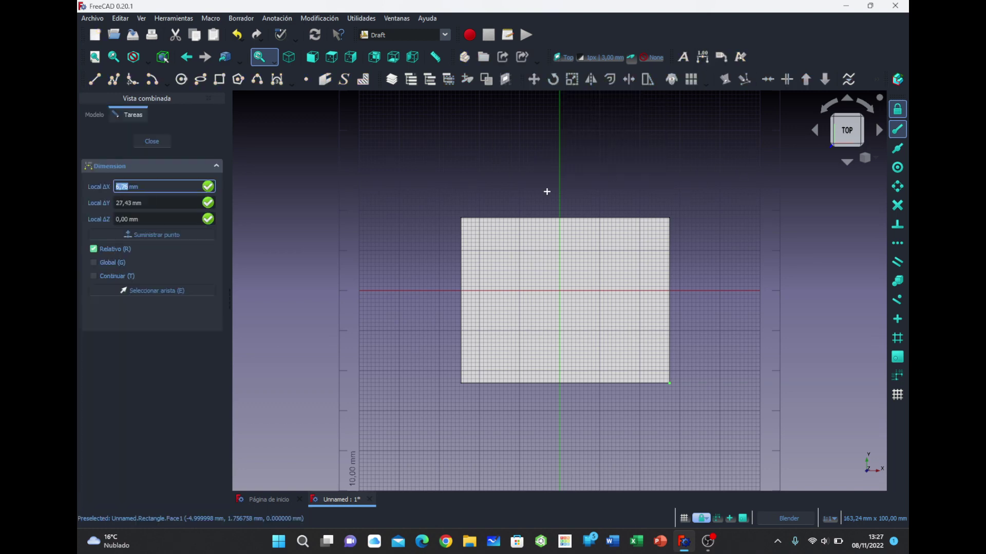
pyautogui.click(461, 218)
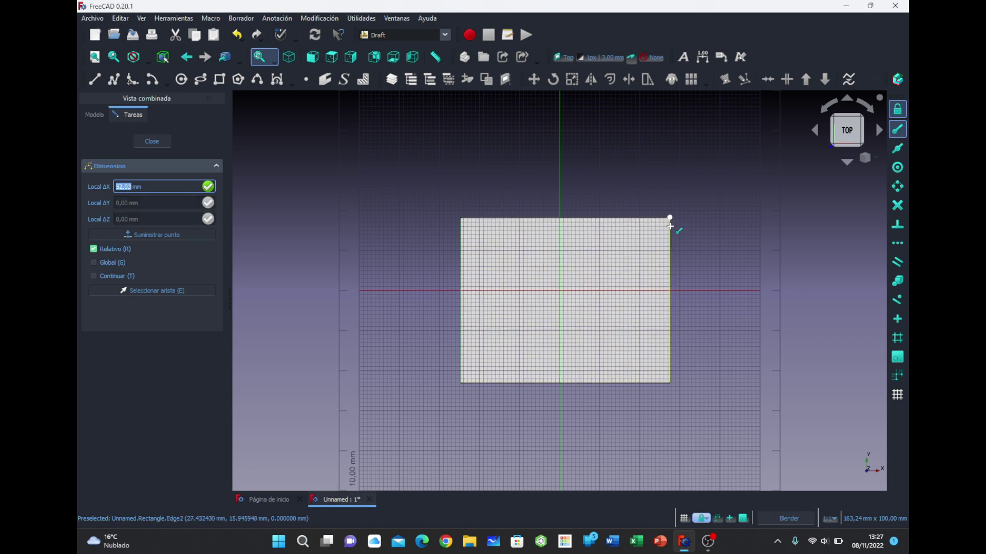
pyautogui.click(669, 219)
pyautogui.click(596, 171)
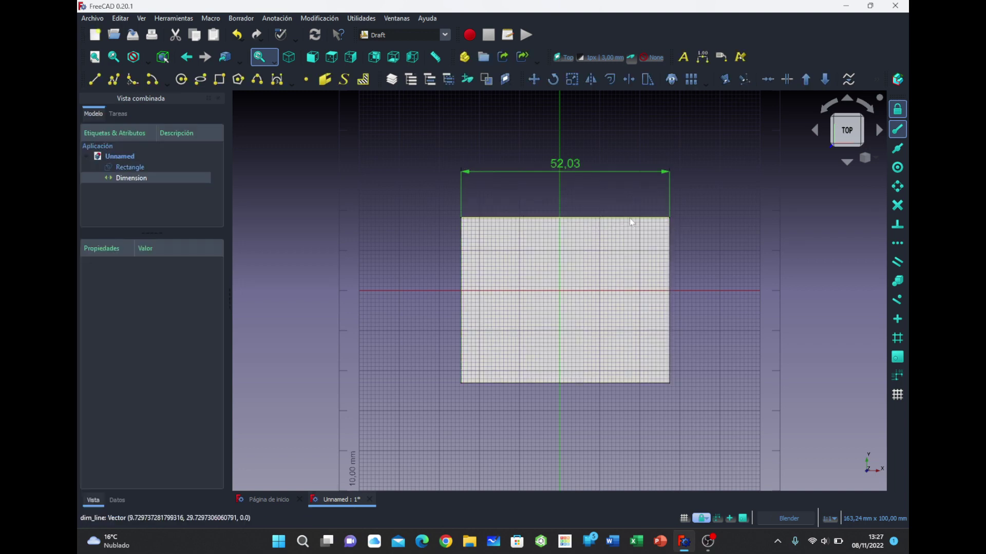
pyautogui.click(685, 224)
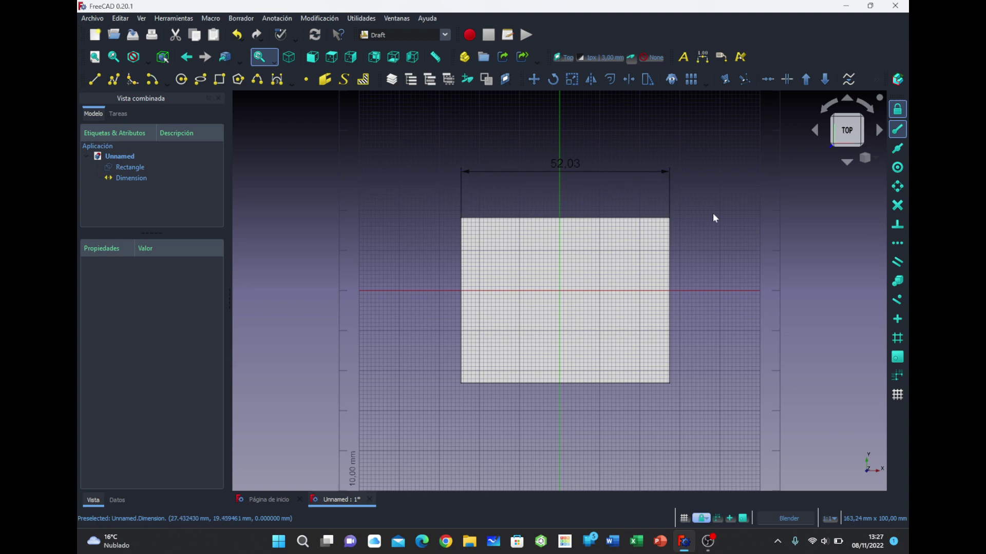
# Open the Draft text and dimension preferences page at the font size field
pyautogui.click(120, 18)
pyautogui.click(186, 278)
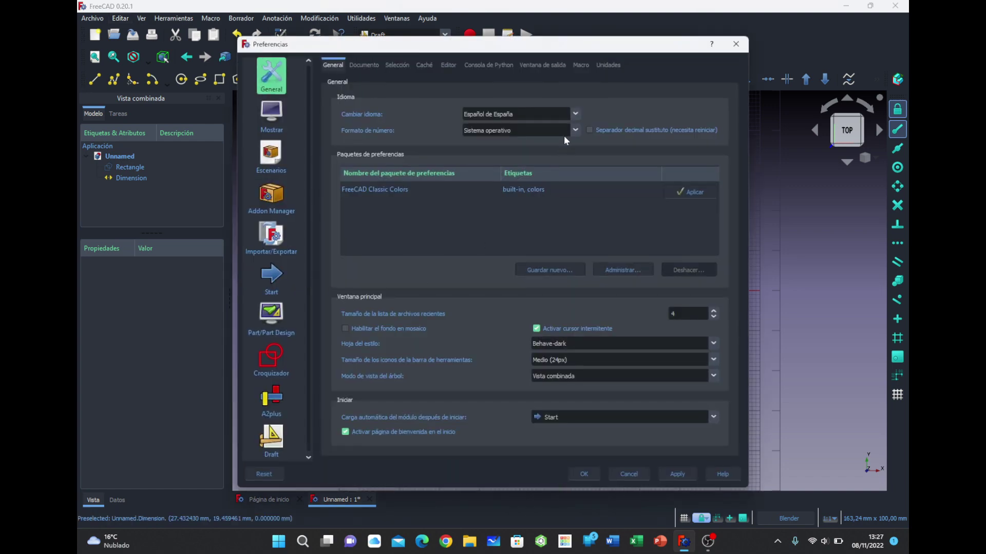
pyautogui.click(272, 437)
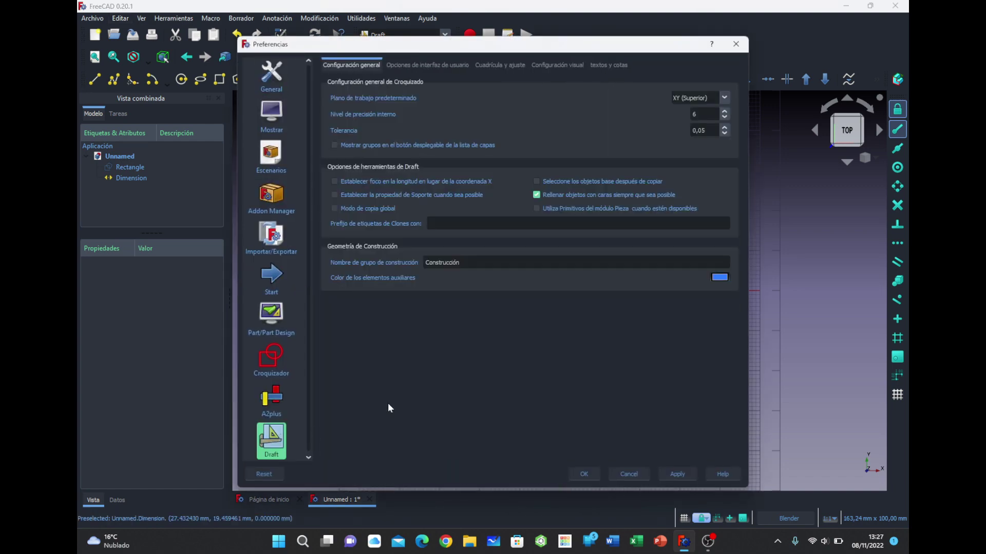
pyautogui.click(616, 66)
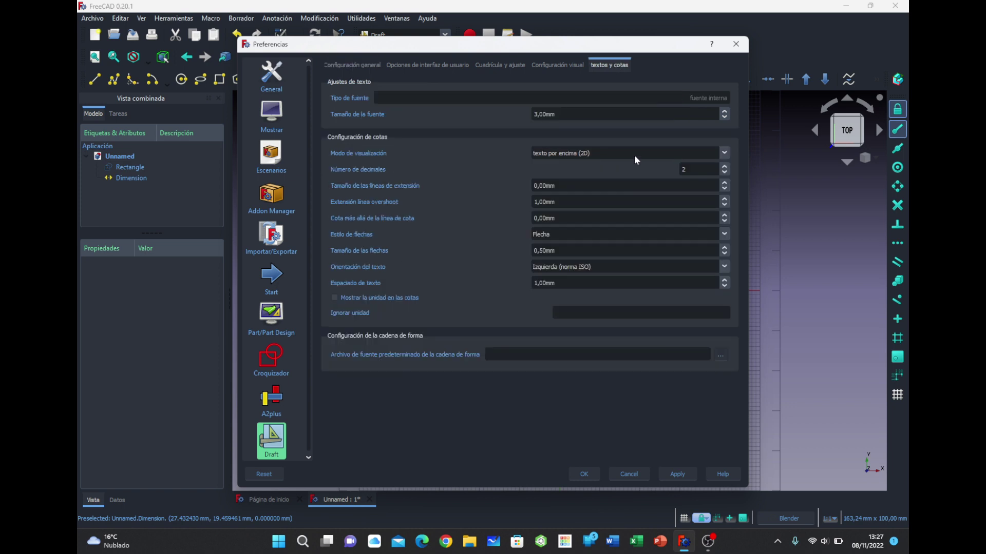
pyautogui.press('Tab')
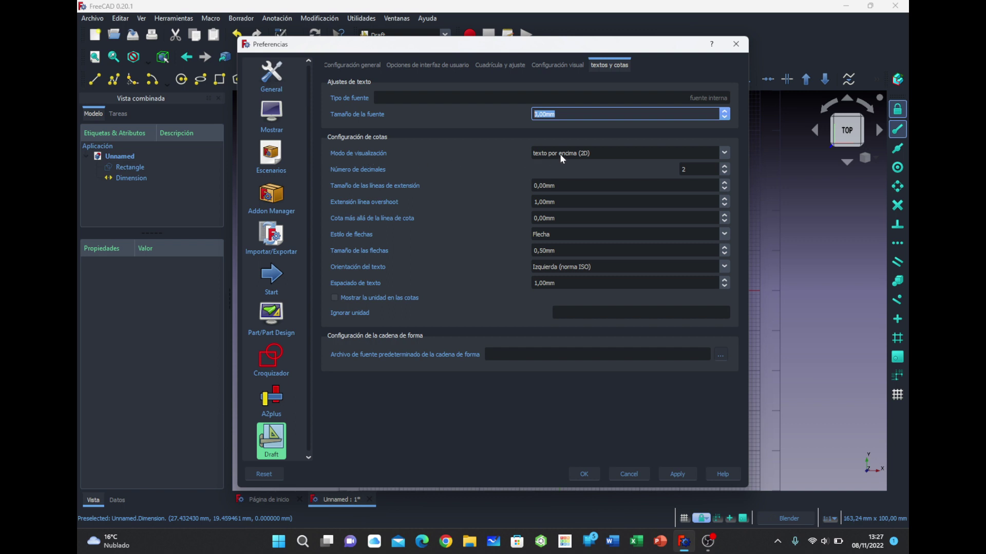
# Keep the text-above 2D dimension mode, review decimals and extension lines, and move the dialog left
pyautogui.click(724, 153)
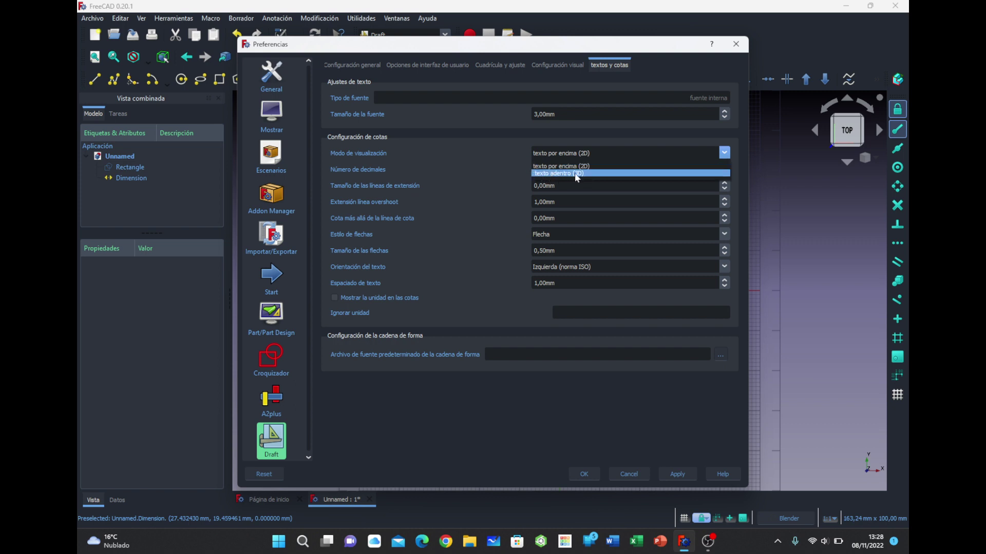
pyautogui.click(494, 167)
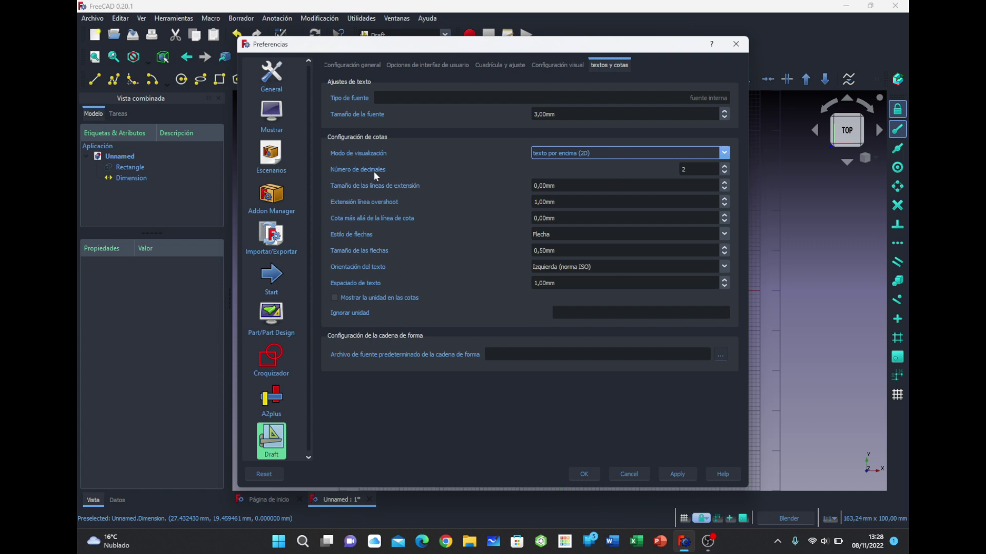
pyautogui.press('Tab')
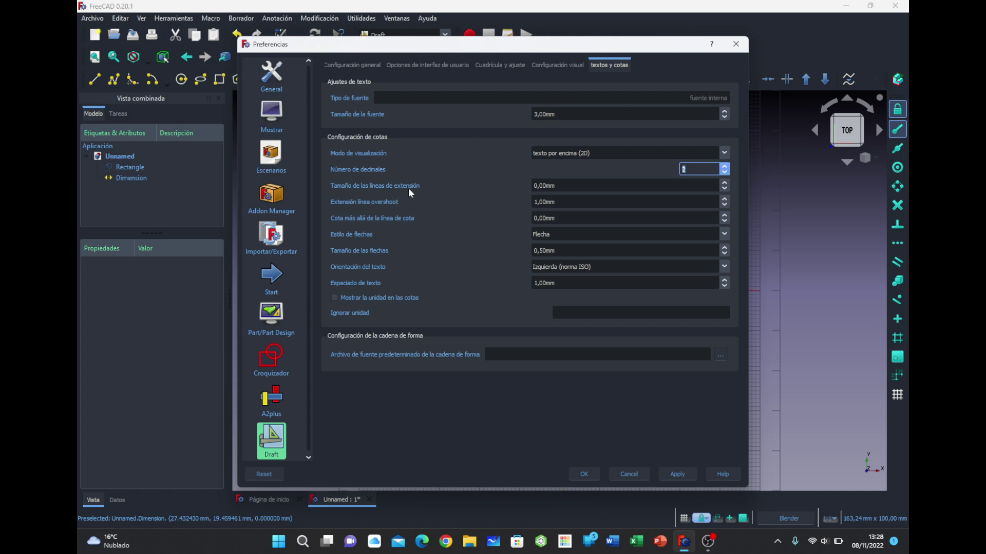
pyautogui.press('Tab')
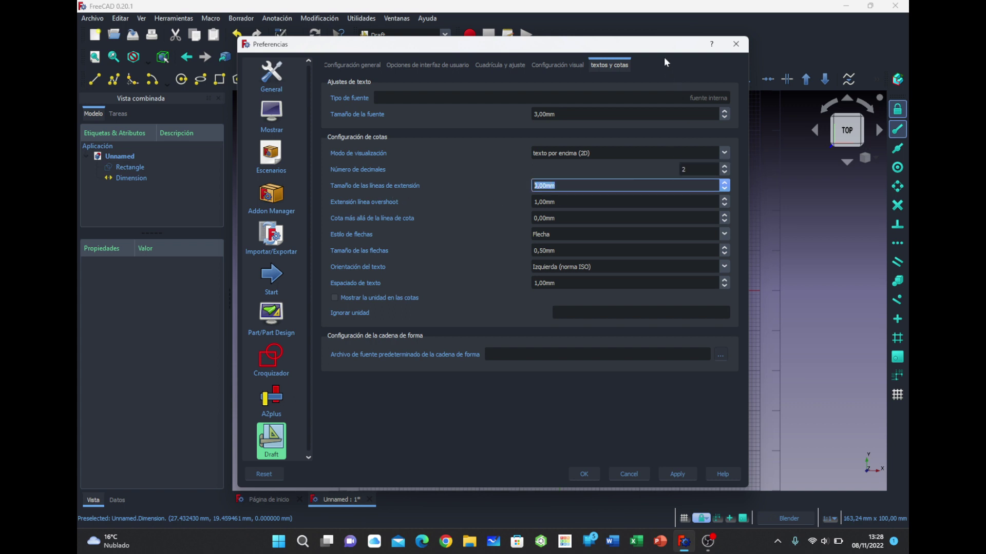
pyautogui.moveTo(663, 45); pyautogui.dragTo(413, 55)
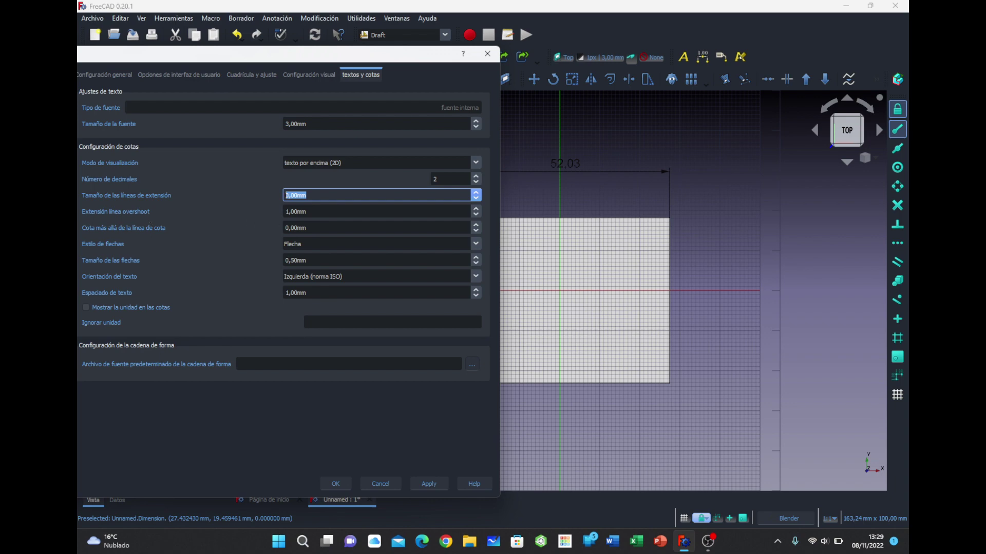
# Set the Draft dimension extension line size to 0,00mm and keep Flecha as the arrow style
pyautogui.press('Tab')
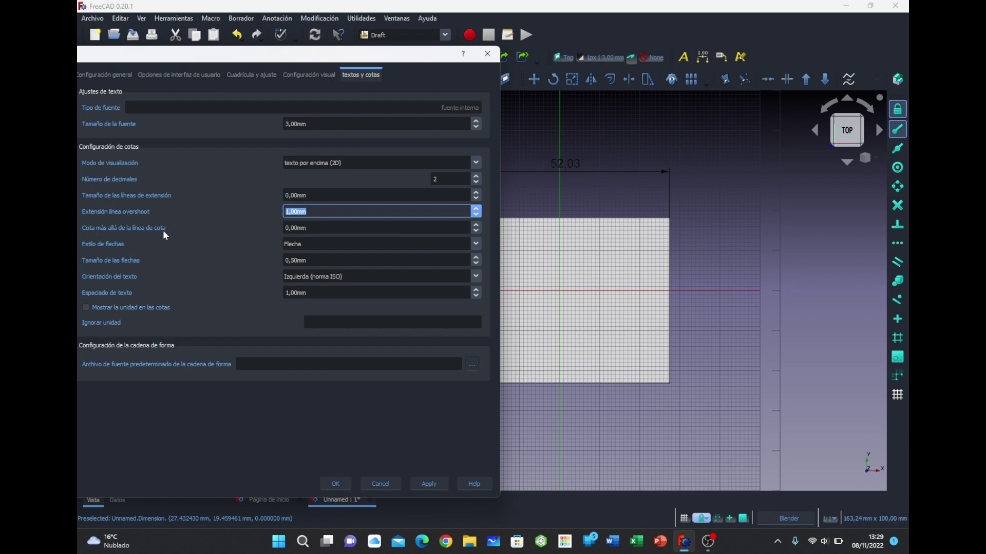
pyautogui.click(315, 230)
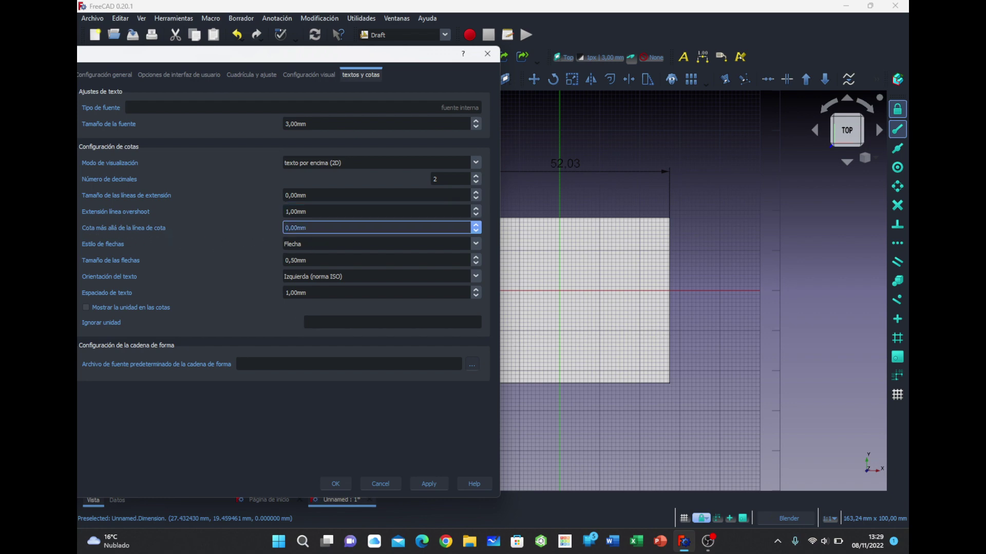
pyautogui.moveTo(316, 230); pyautogui.dragTo(247, 229)
pyautogui.click(308, 245)
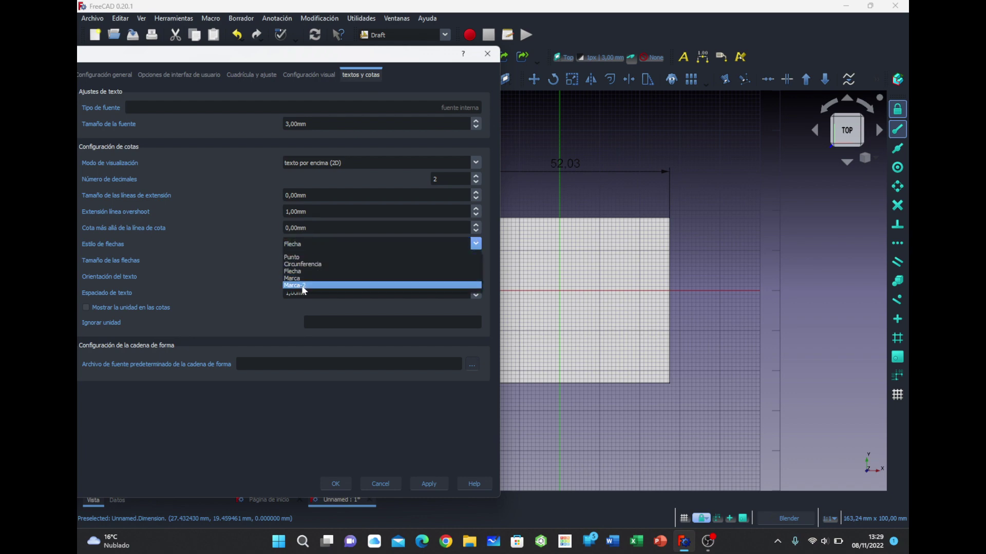
pyautogui.click(271, 247)
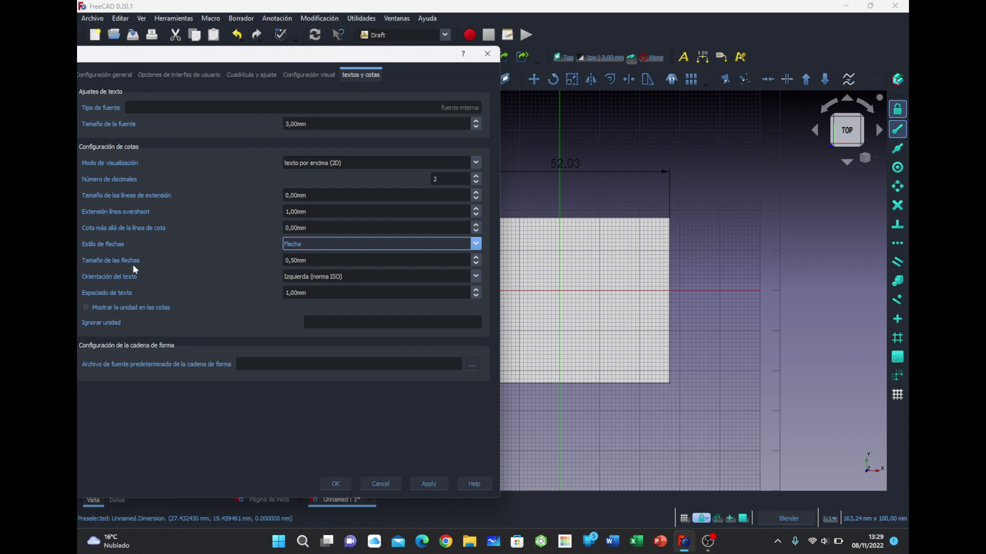
pyautogui.press('Tab')
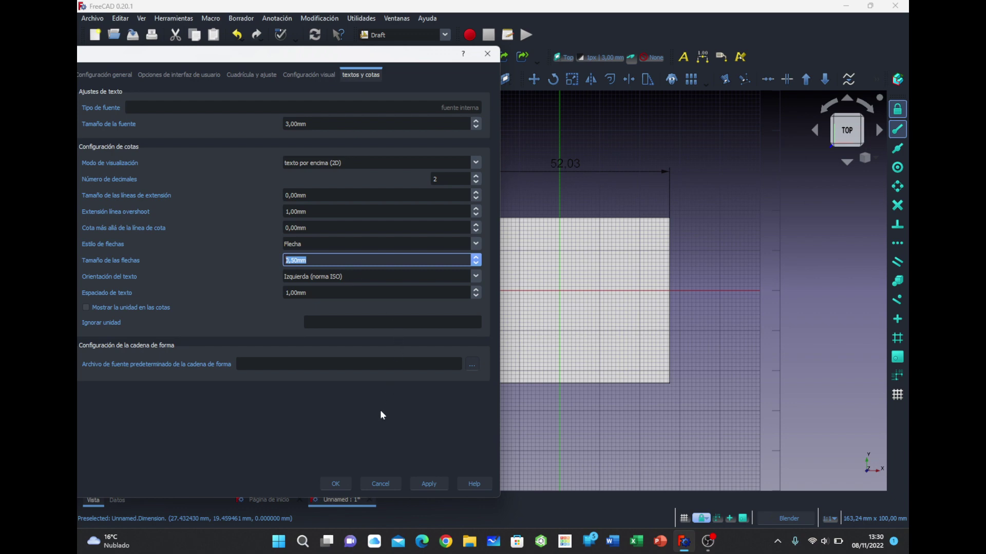
# Save the preferences and zoom in close on the dimension's arrowhead
pyautogui.click(337, 485)
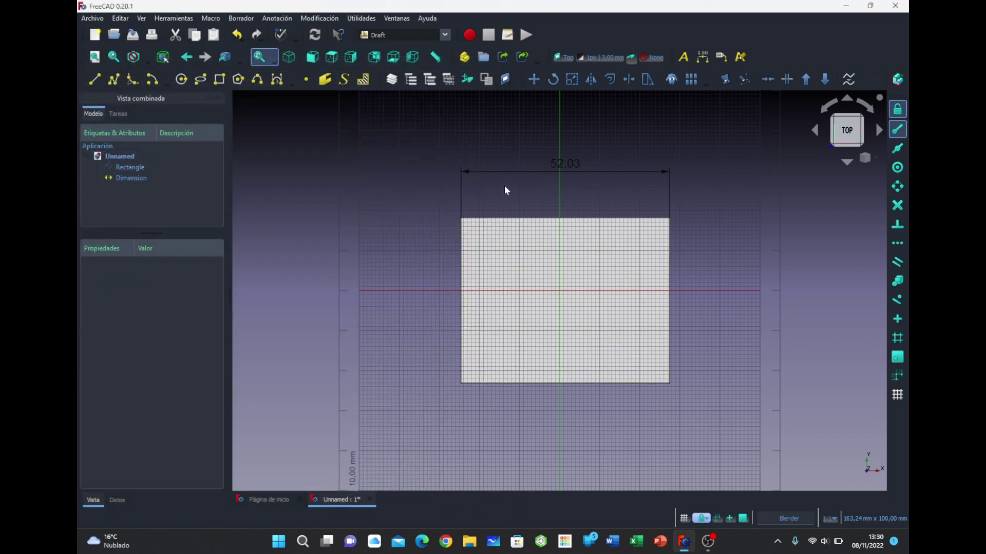
pyautogui.scroll(2, 472, 171)
pyautogui.scroll(3, 467, 168)
pyautogui.scroll(3, 462, 162)
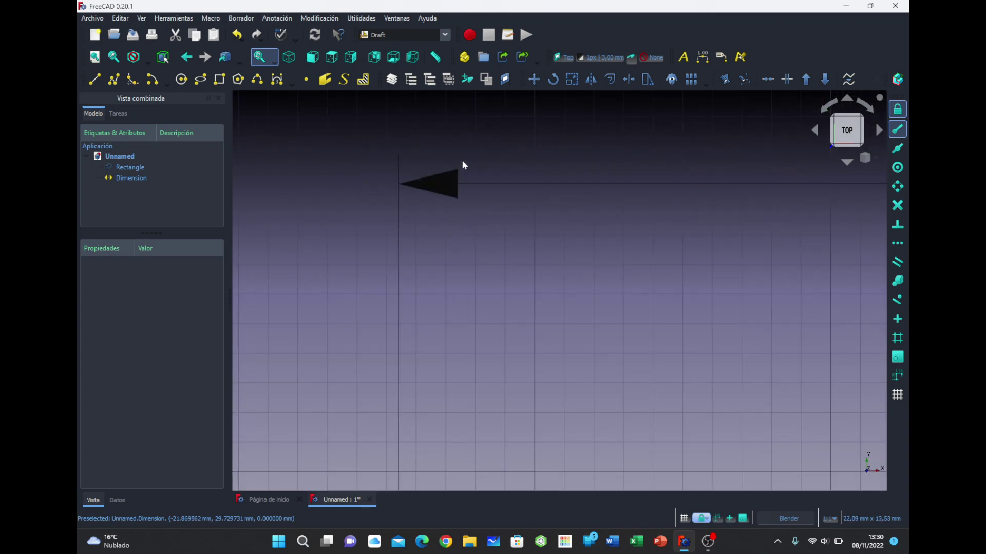
pyautogui.scroll(1, 461, 159)
pyautogui.scroll(1, 461, 159)
pyautogui.scroll(1, 461, 159)
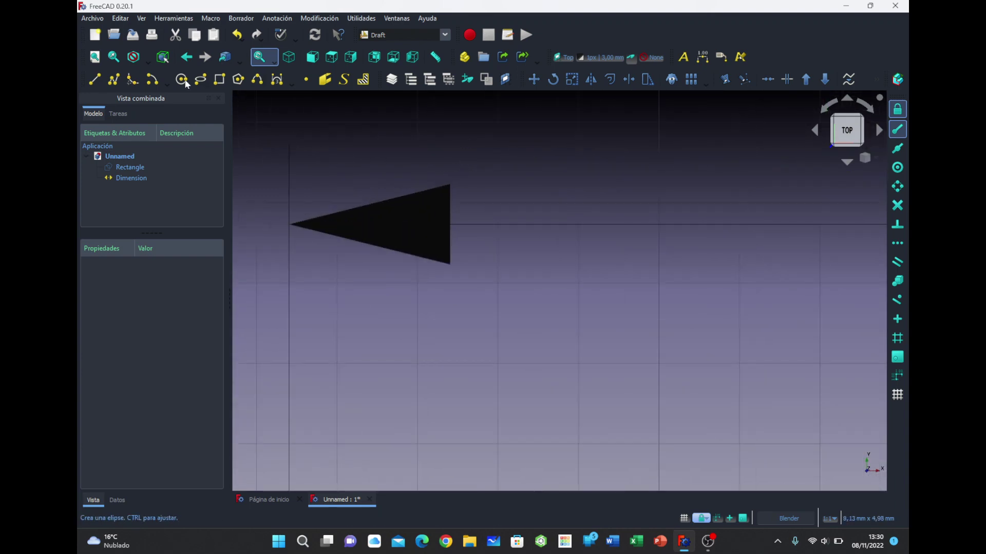
# Start a Draft line at the arrowhead tip with 0 offset, then cancel it without drawing
pyautogui.click(95, 80)
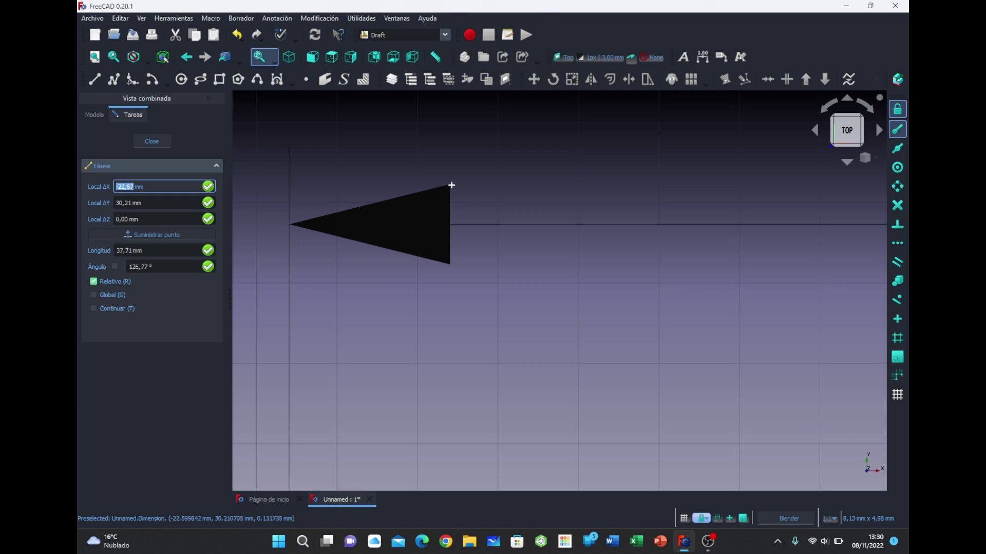
pyautogui.click(451, 184)
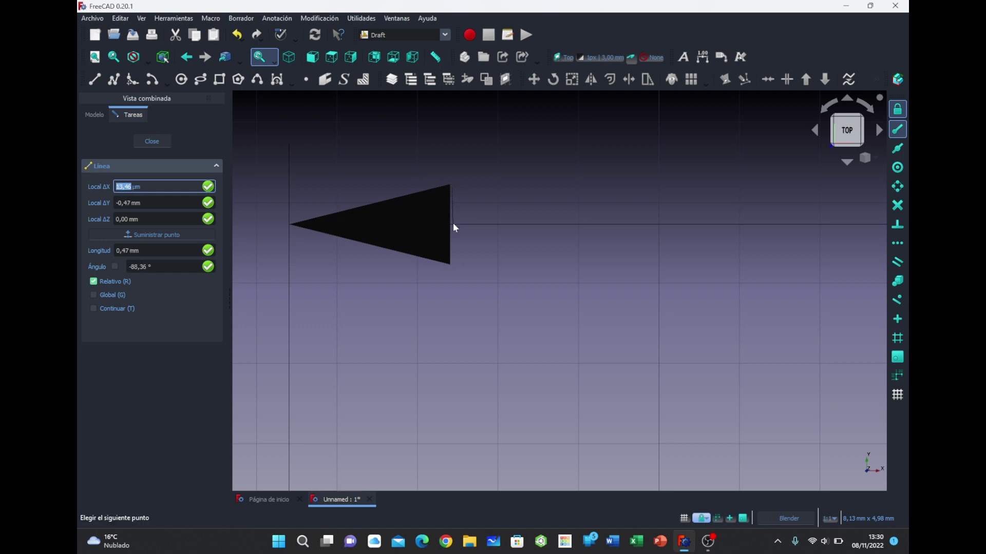
pyautogui.write('0')
pyautogui.press('Return')
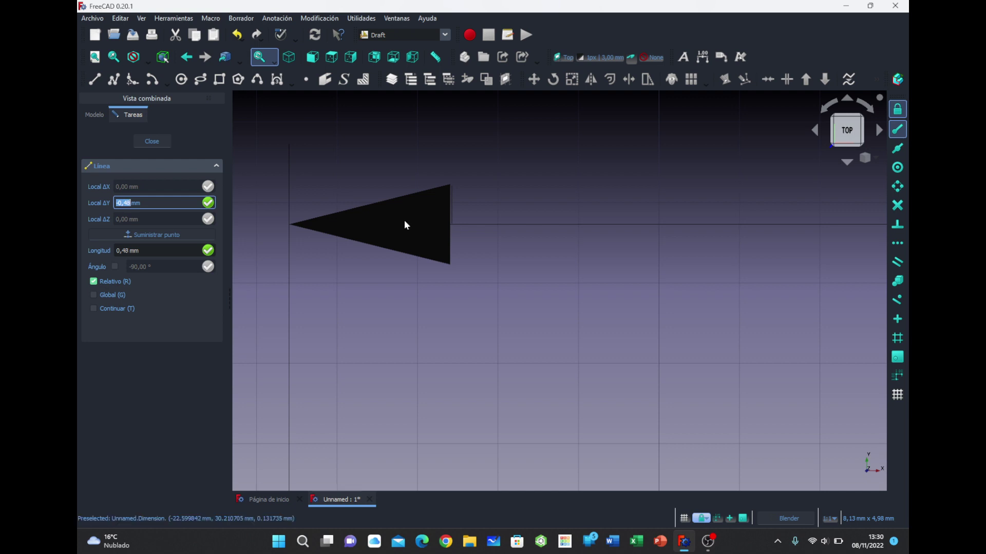
pyautogui.press('Return')
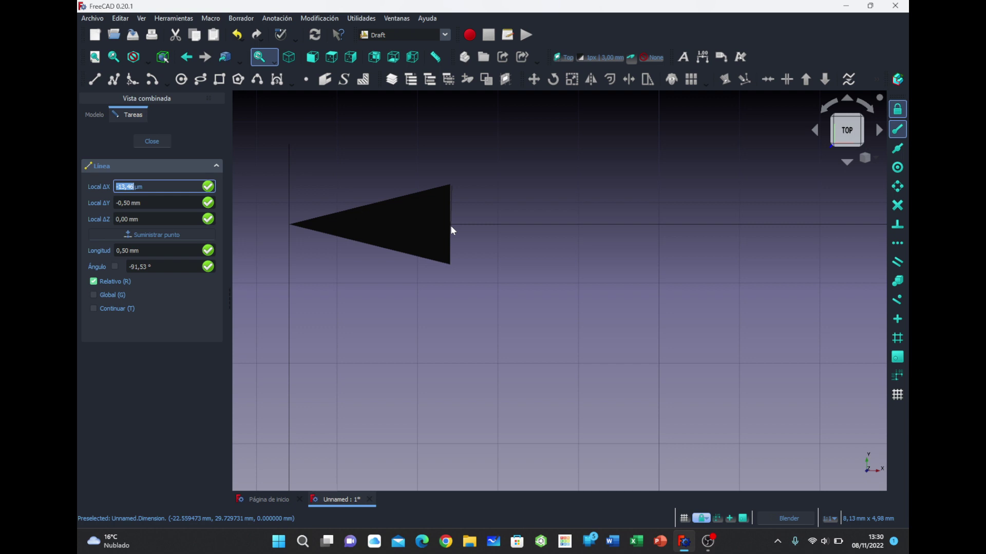
pyautogui.click(152, 141)
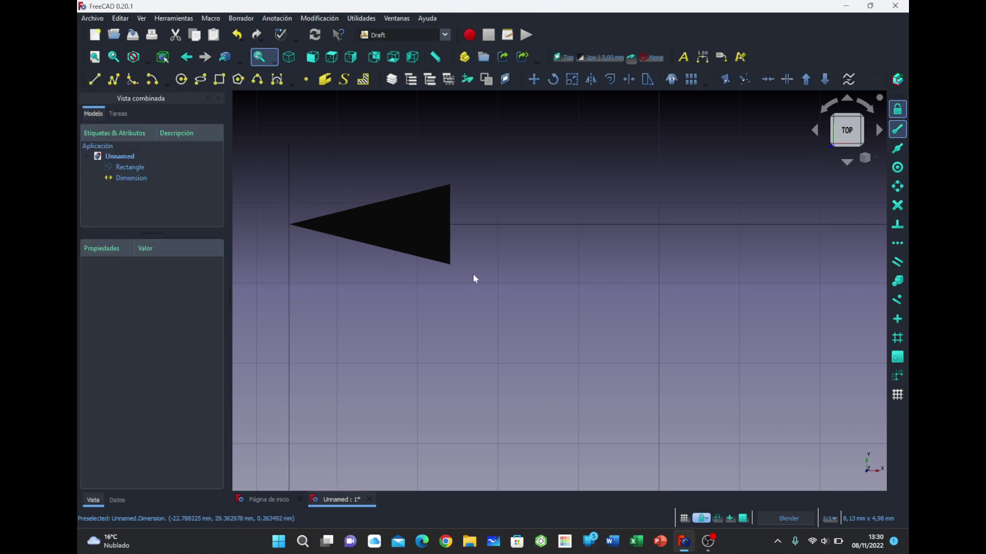
pyautogui.click(120, 18)
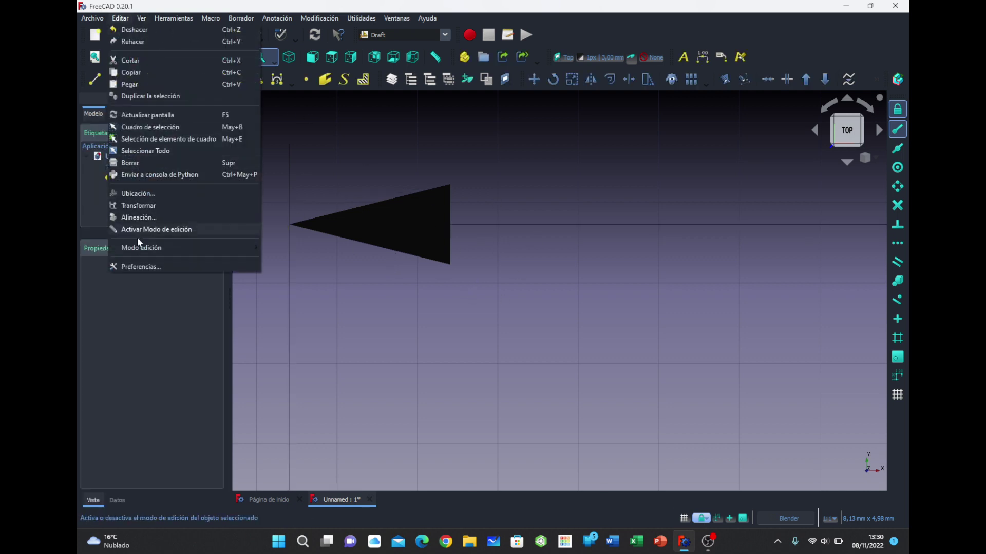
pyautogui.click(139, 267)
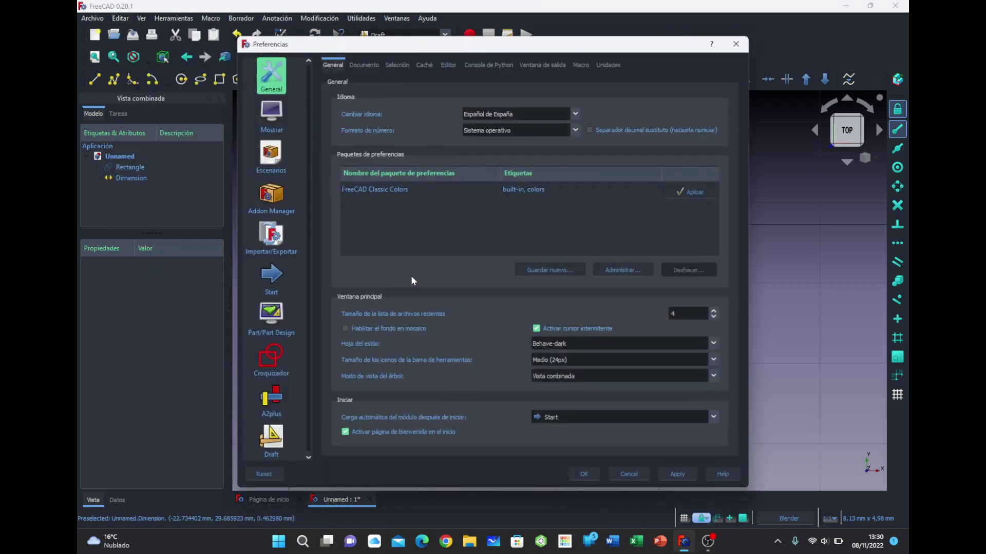
pyautogui.click(280, 436)
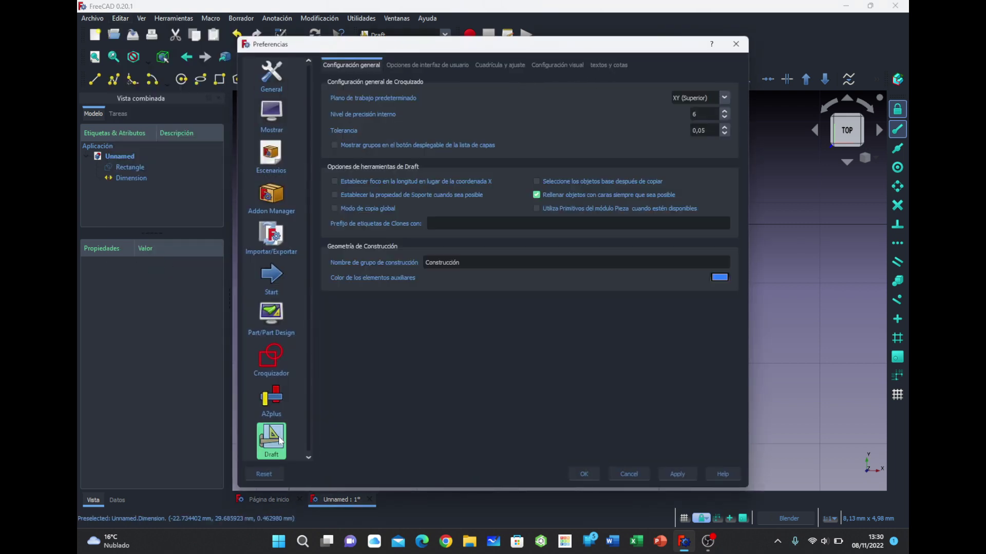
pyautogui.click(593, 65)
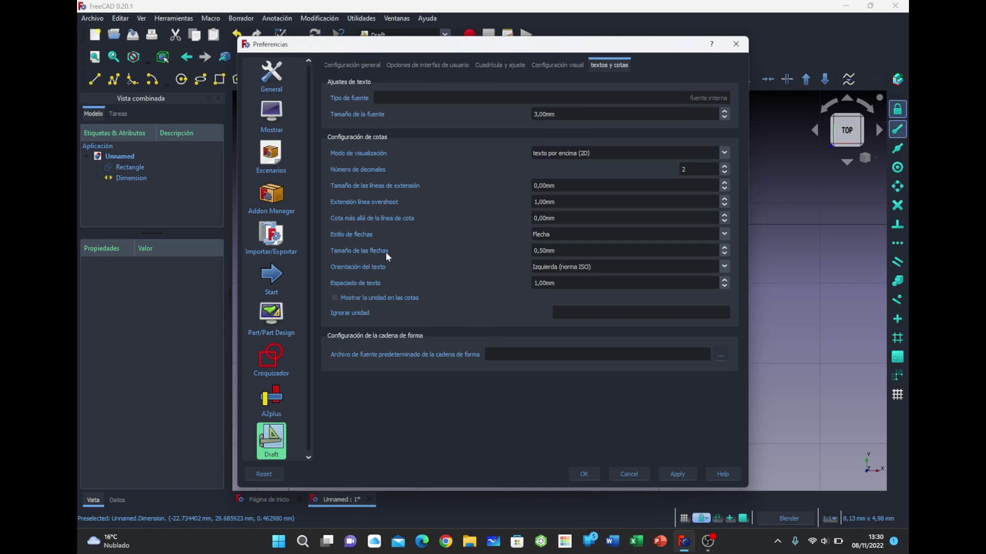
pyautogui.moveTo(437, 50); pyautogui.dragTo(759, 79)
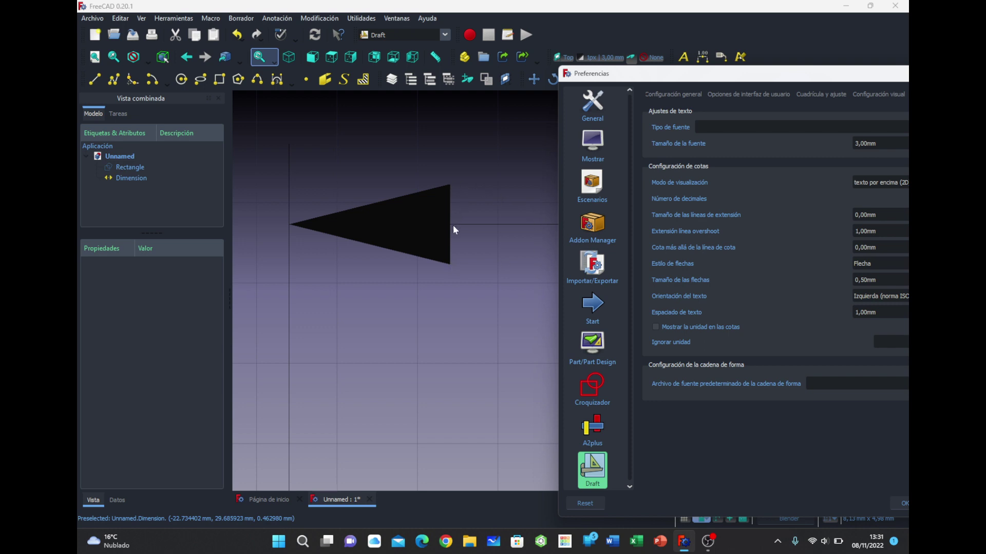
pyautogui.moveTo(751, 73); pyautogui.dragTo(372, 37)
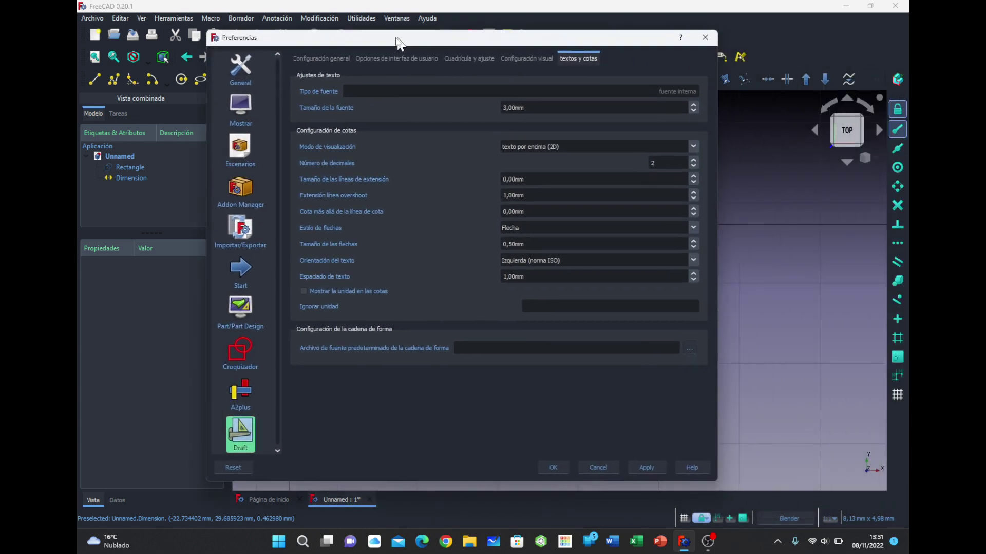
pyautogui.click(513, 250)
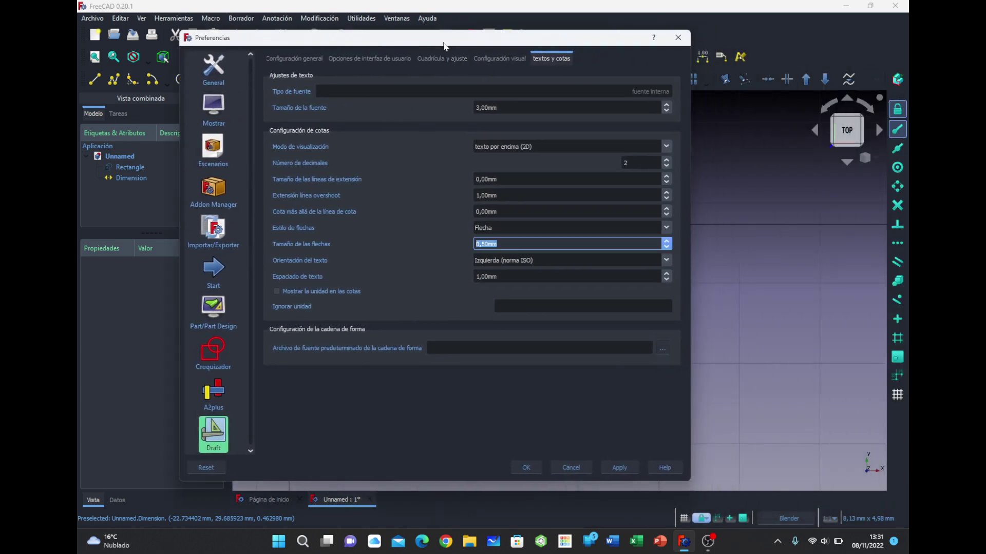
pyautogui.moveTo(436, 38); pyautogui.dragTo(810, 115)
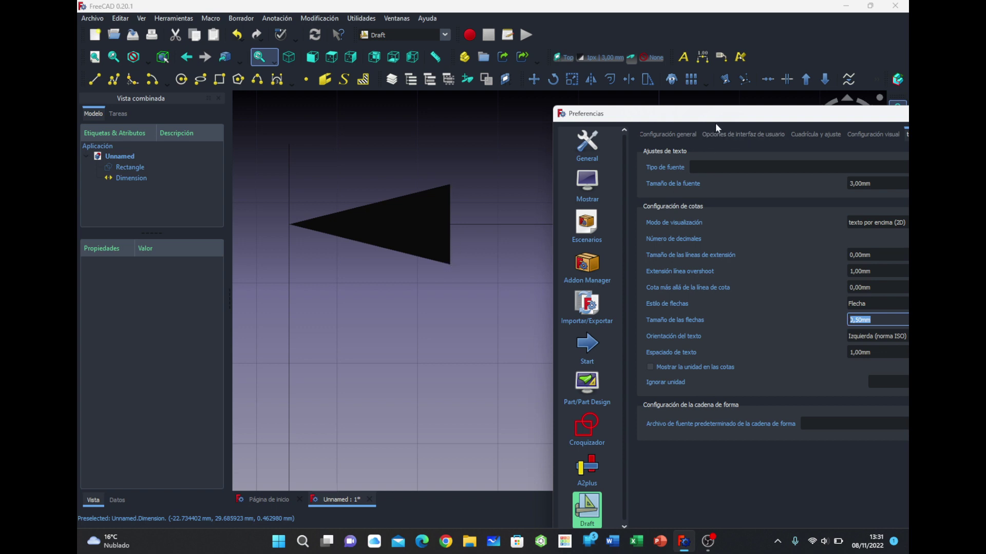
pyautogui.moveTo(716, 124); pyautogui.dragTo(383, 35)
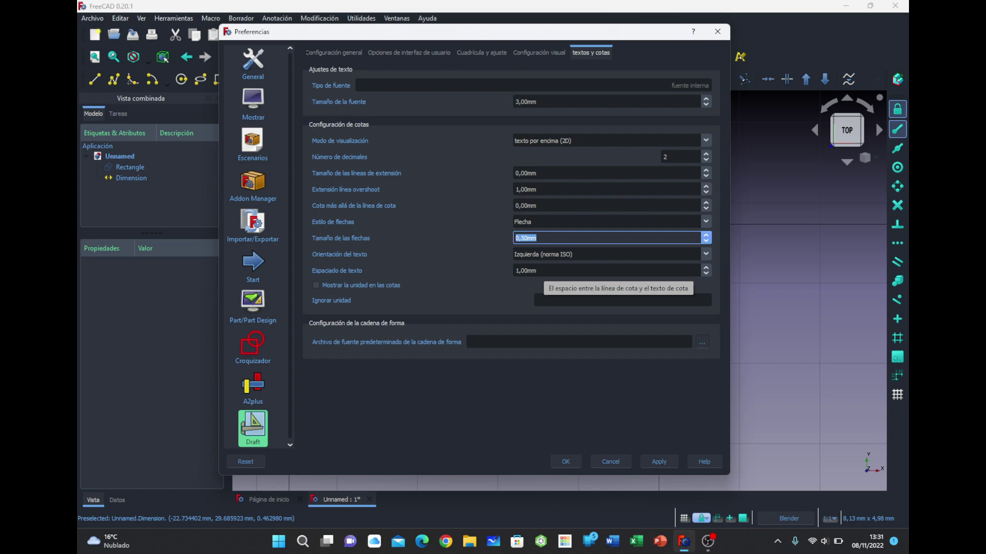
pyautogui.press('Tab')
pyautogui.press('Tab')
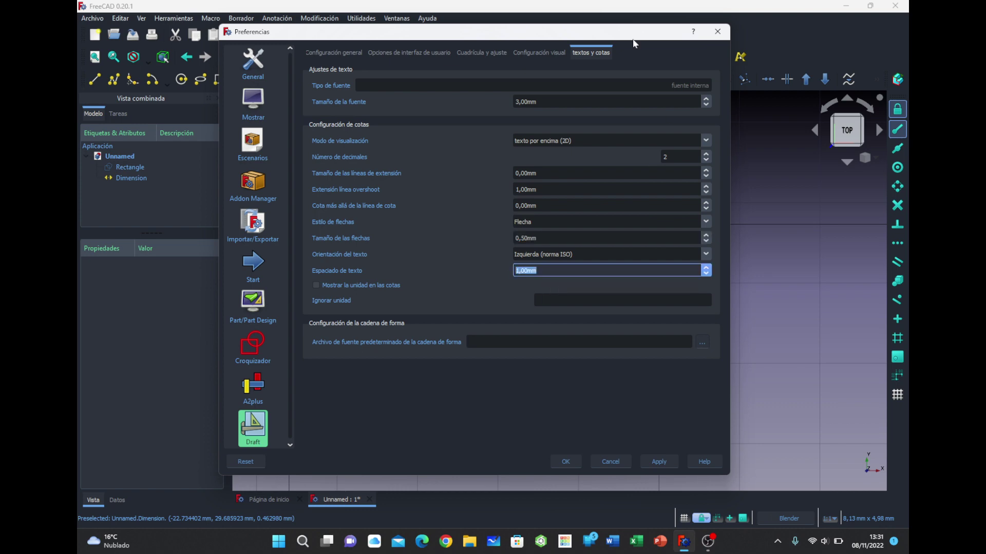
pyautogui.moveTo(514, 31); pyautogui.dragTo(213, 27)
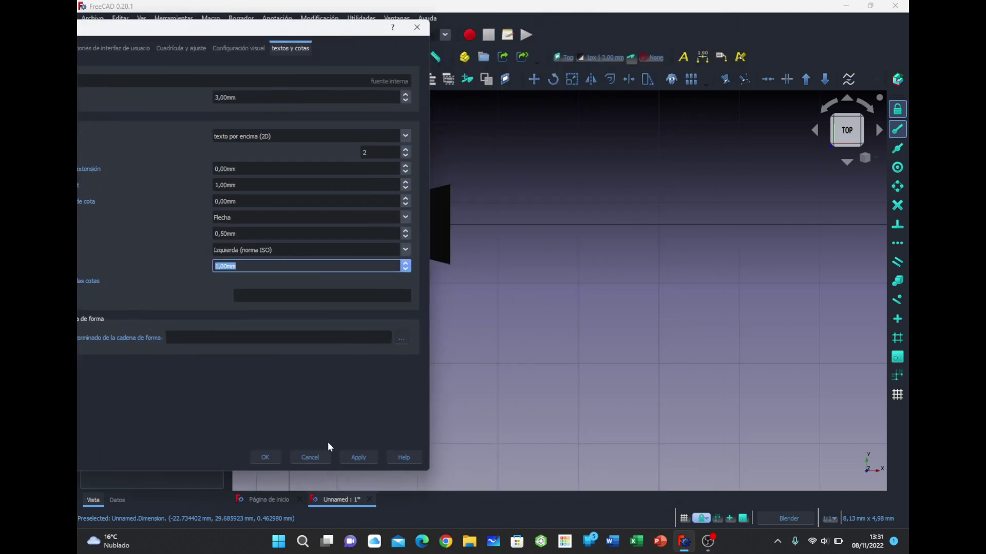
pyautogui.click(324, 456)
# Open Preferences to the Draft 'textos y cotas' page
pyautogui.scroll(-2, 483, 291)
pyautogui.scroll(-2, 482, 291)
pyautogui.scroll(-2, 482, 291)
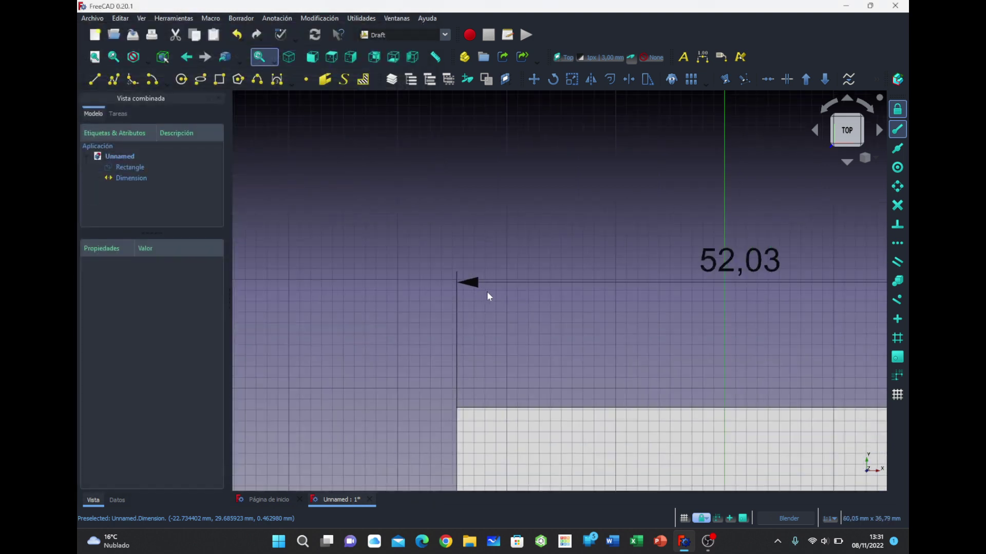
pyautogui.scroll(3, 798, 272)
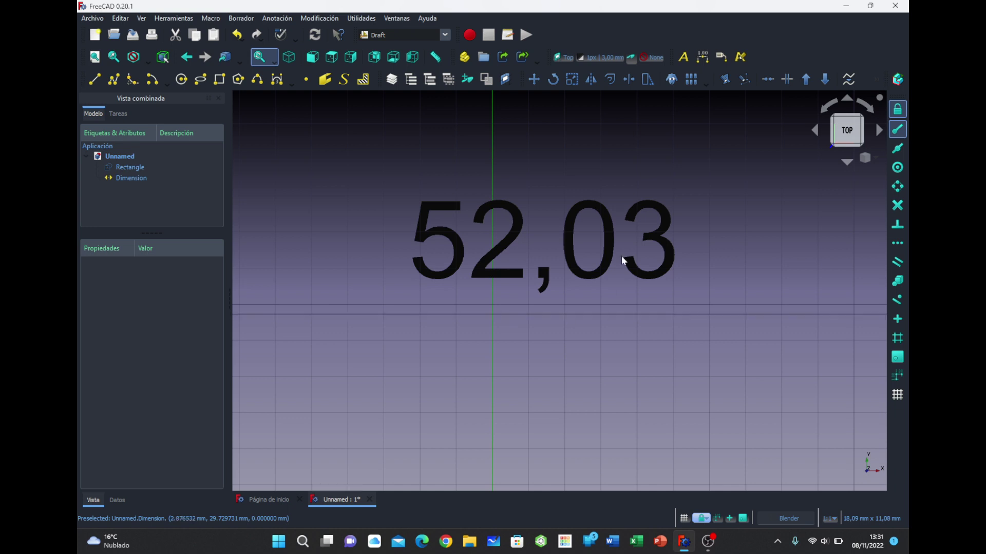
pyautogui.click(121, 18)
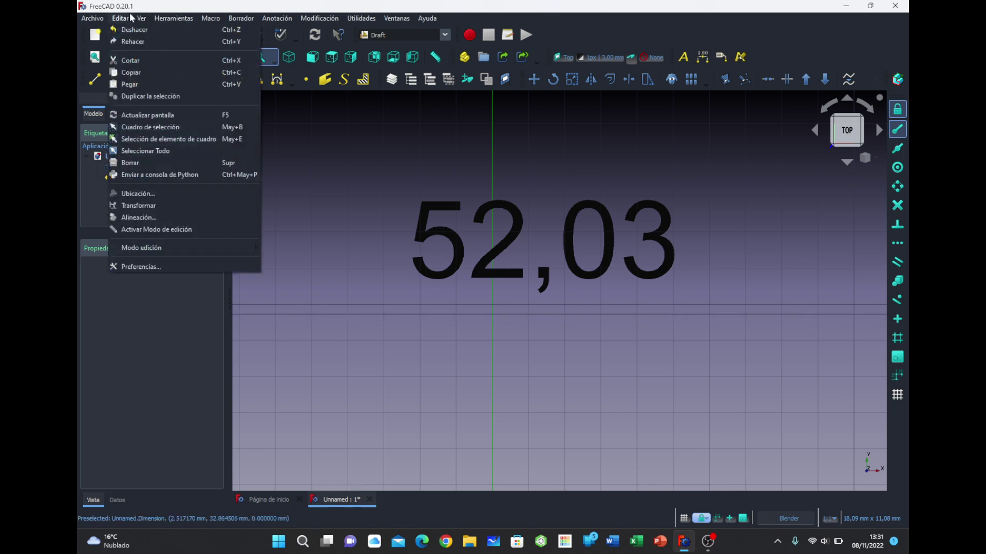
pyautogui.click(133, 267)
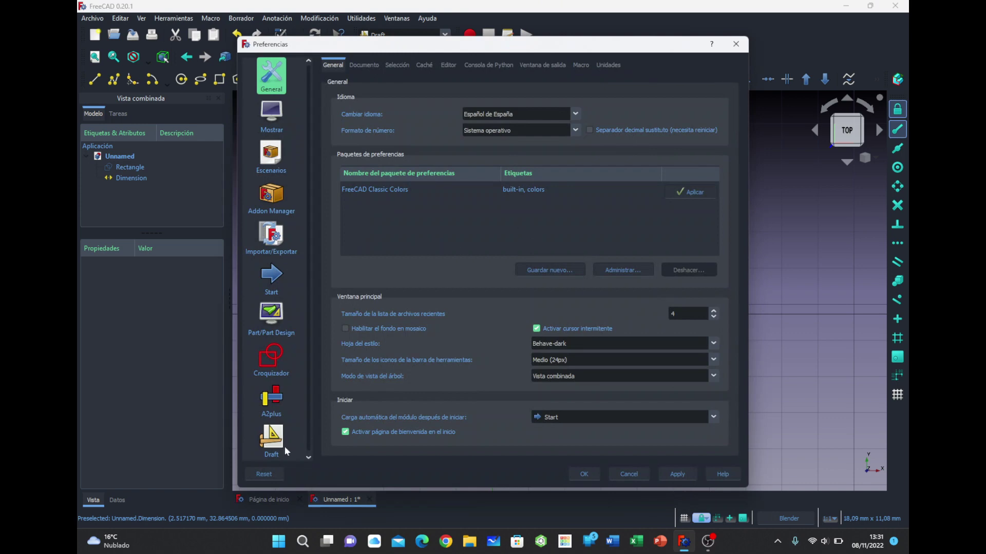
pyautogui.click(272, 446)
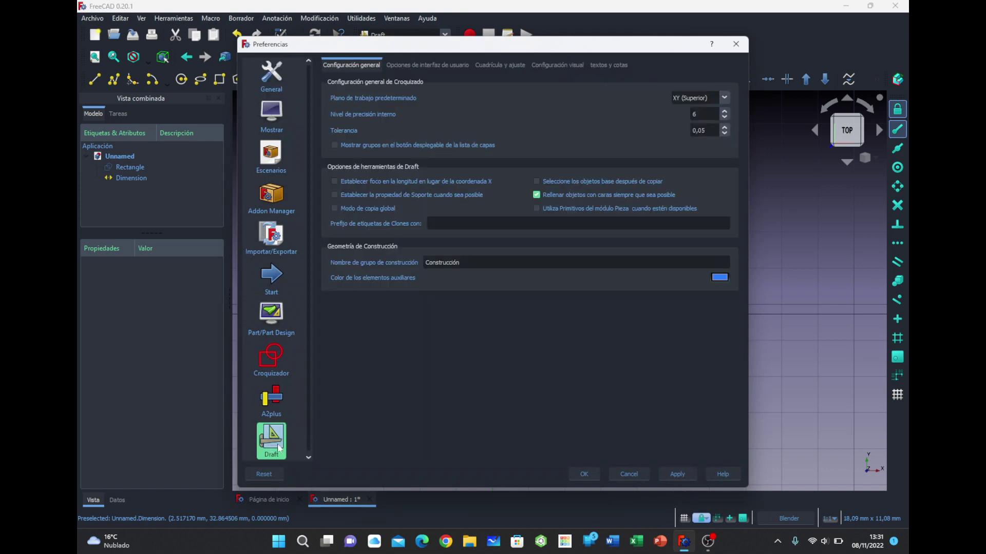
pyautogui.click(598, 66)
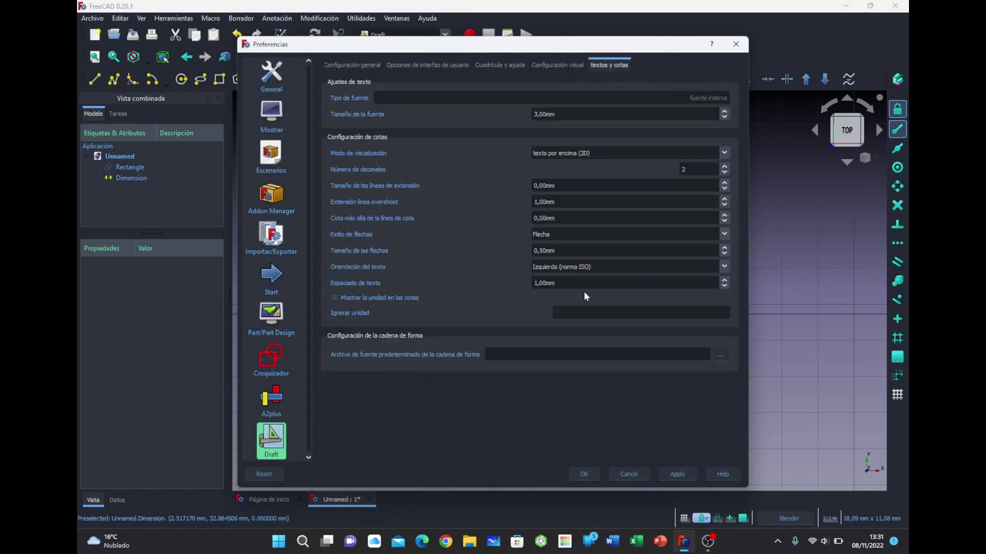
# Review 1,00mm text spacing and Izquierda (norma ISO) orientation, moving the dialog aside to compare
pyautogui.moveTo(564, 283); pyautogui.dragTo(528, 278)
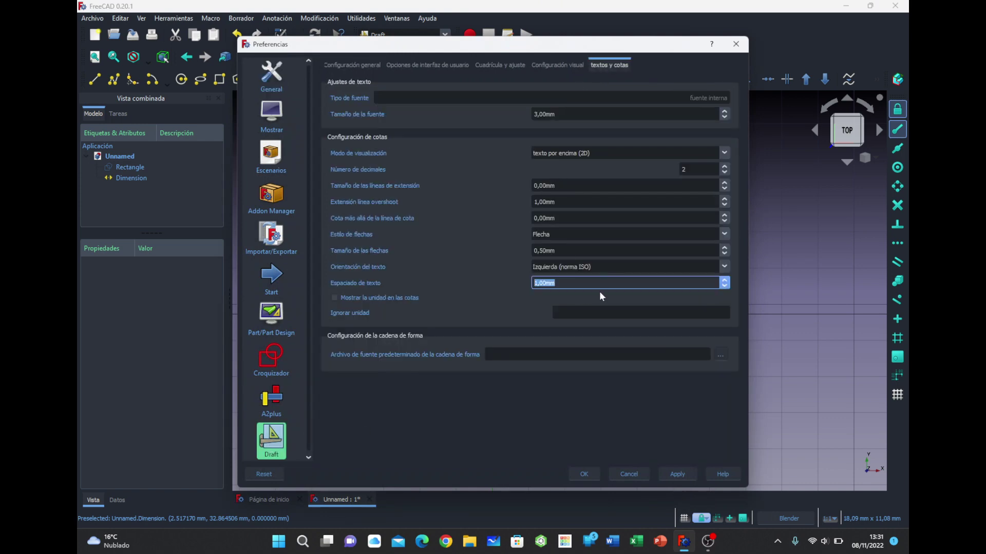
pyautogui.click(723, 266)
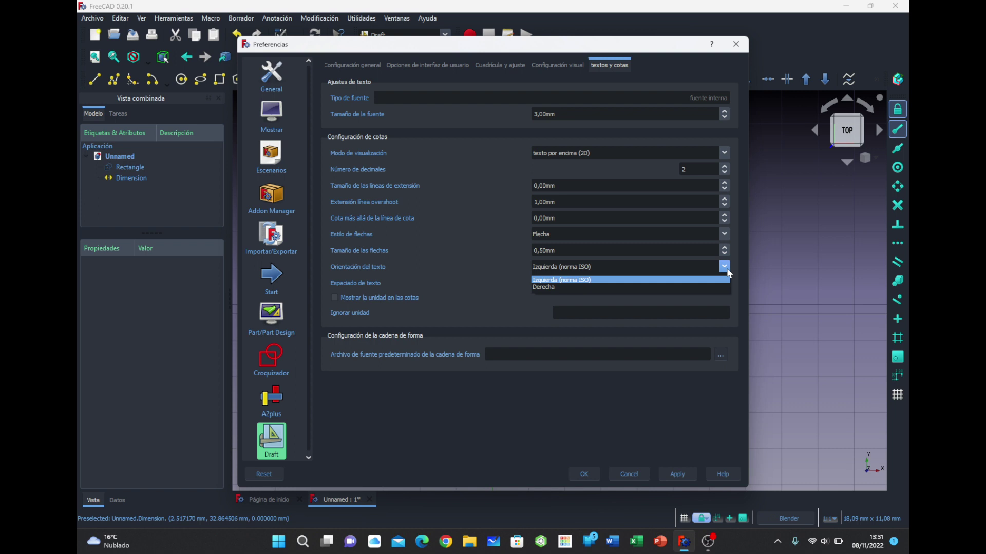
pyautogui.click(377, 213)
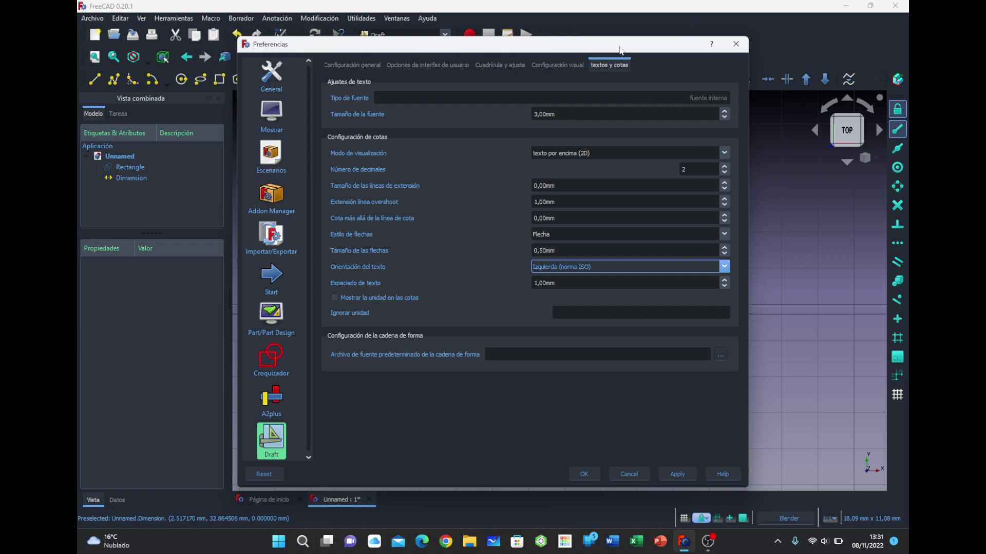
pyautogui.moveTo(619, 50)
pyautogui.mouseDown()
pyautogui.moveTo(383, 46)
pyautogui.moveTo(497, 64)
pyautogui.mouseUp()
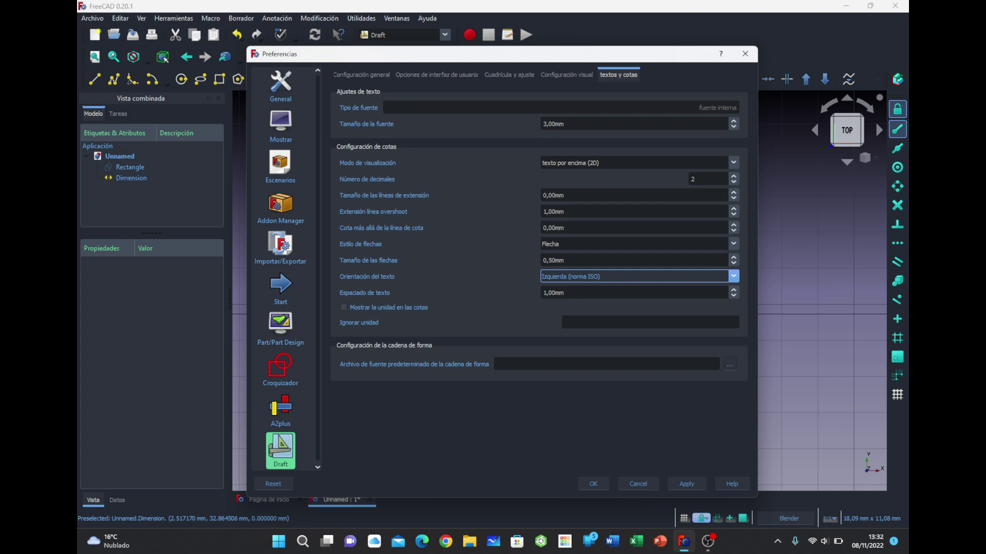
pyautogui.moveTo(534, 53); pyautogui.dragTo(336, 26)
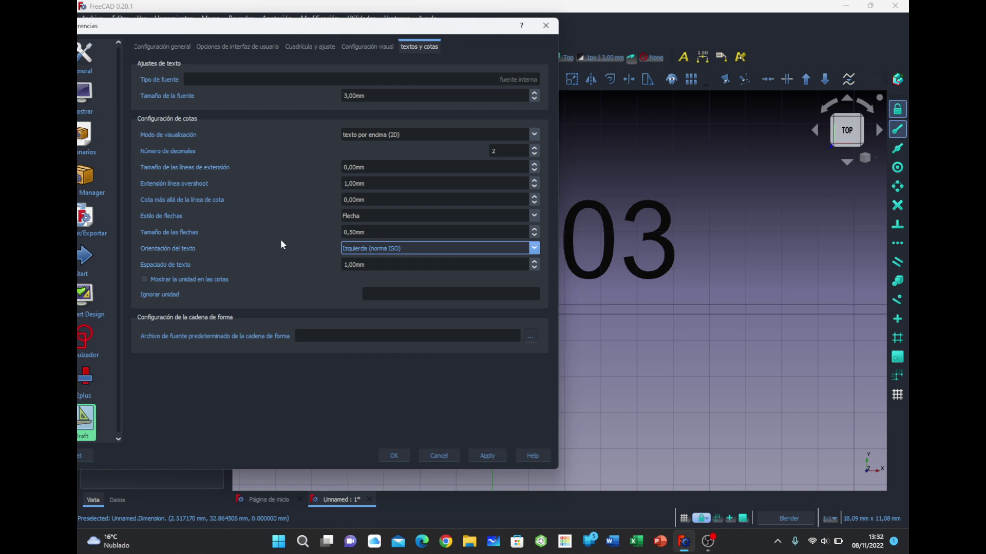
pyautogui.click(194, 278)
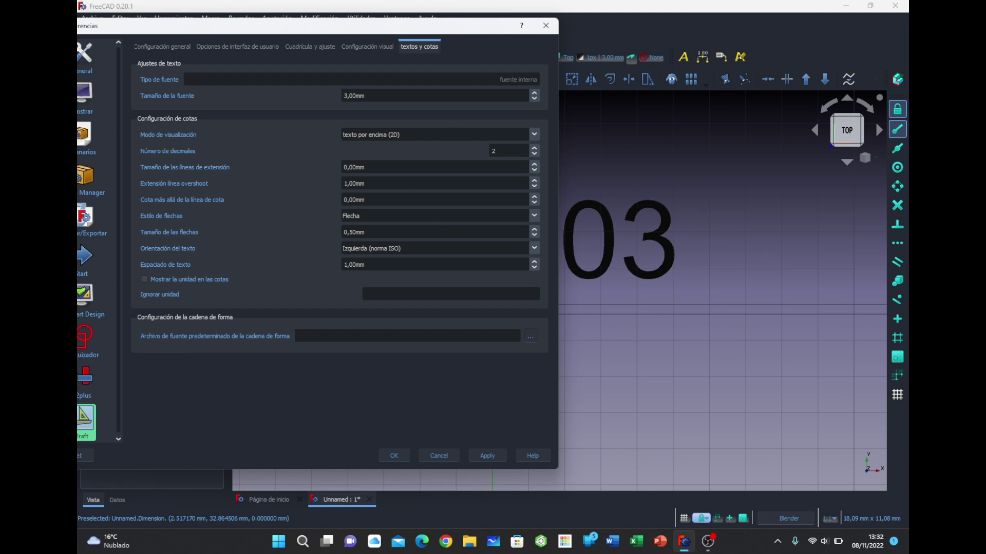
pyautogui.moveTo(359, 30); pyautogui.dragTo(563, 32)
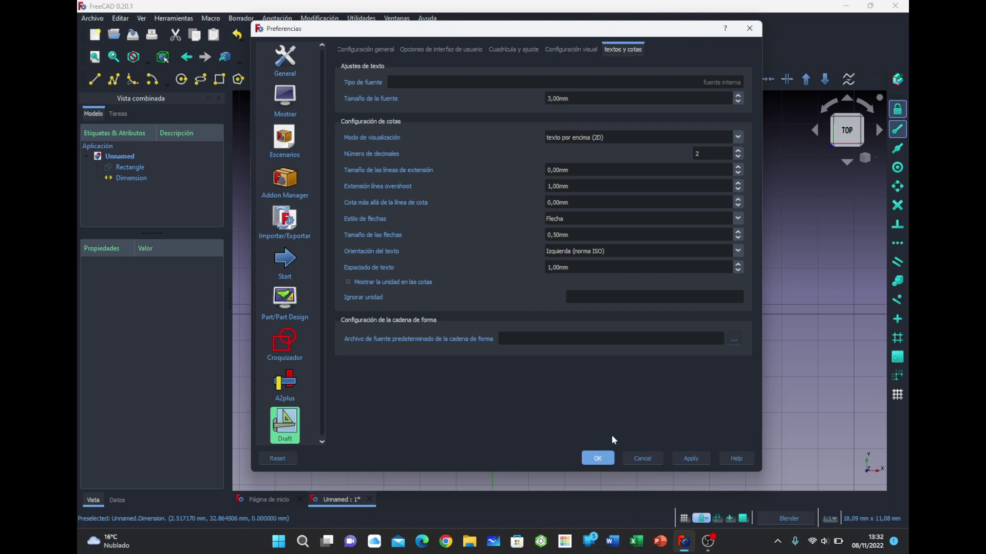
# Browse the Draft visual, grid and snapping, interface and general preference pages
pyautogui.click(567, 49)
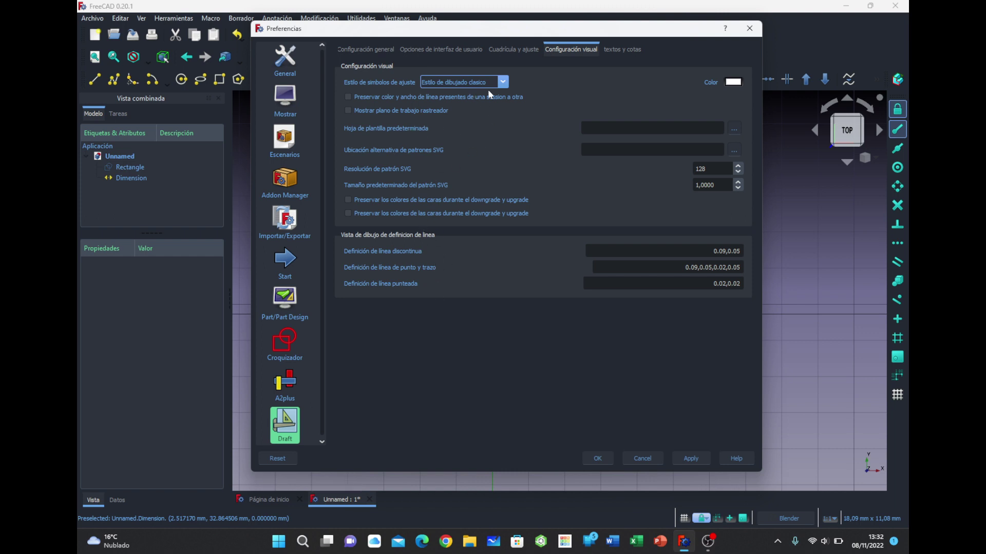
pyautogui.click(510, 51)
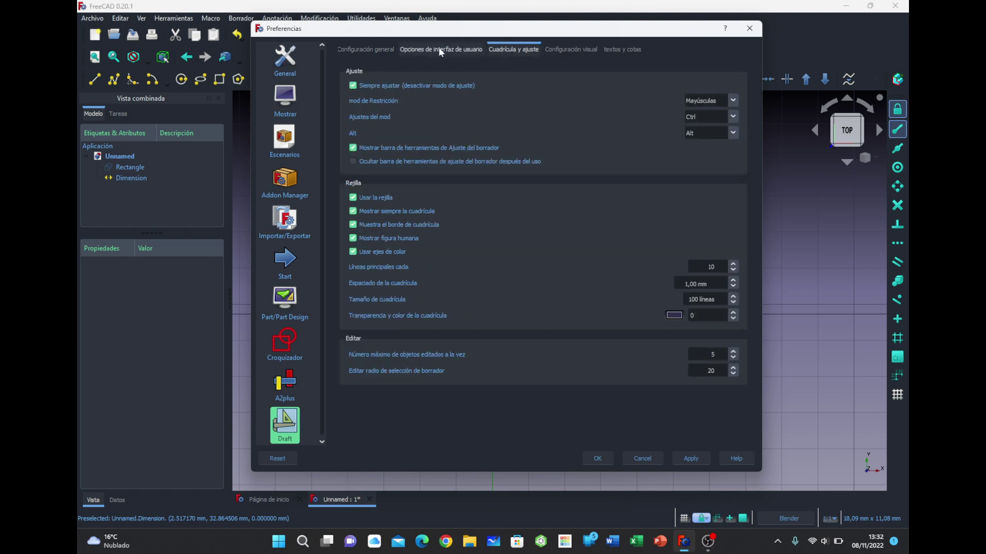
pyautogui.click(438, 49)
pyautogui.click(509, 51)
pyautogui.click(421, 50)
pyautogui.click(364, 49)
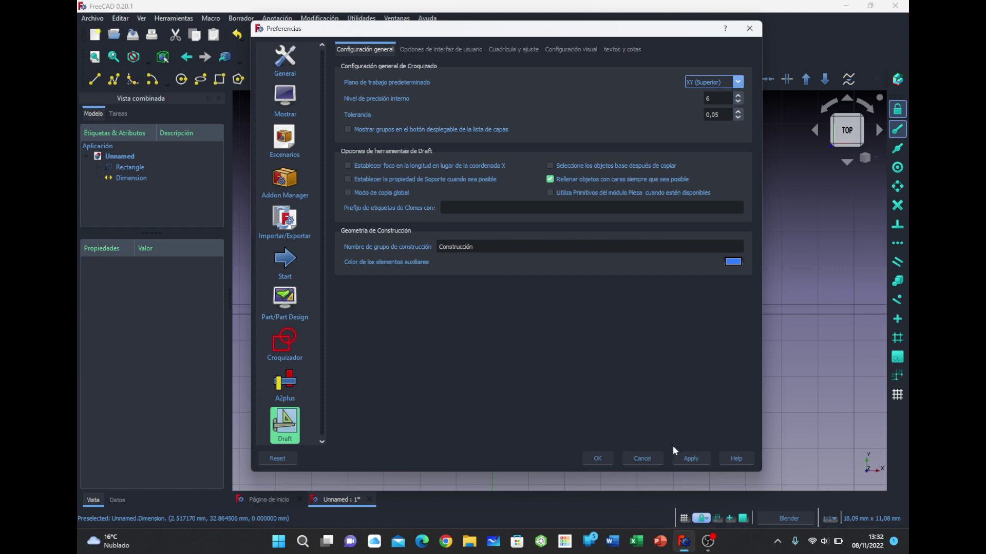
# Cancel the preferences and return to the drawing with its 52,03 dimension
pyautogui.click(642, 458)
pyautogui.scroll(-2, 371, 245)
pyautogui.scroll(-2, 372, 245)
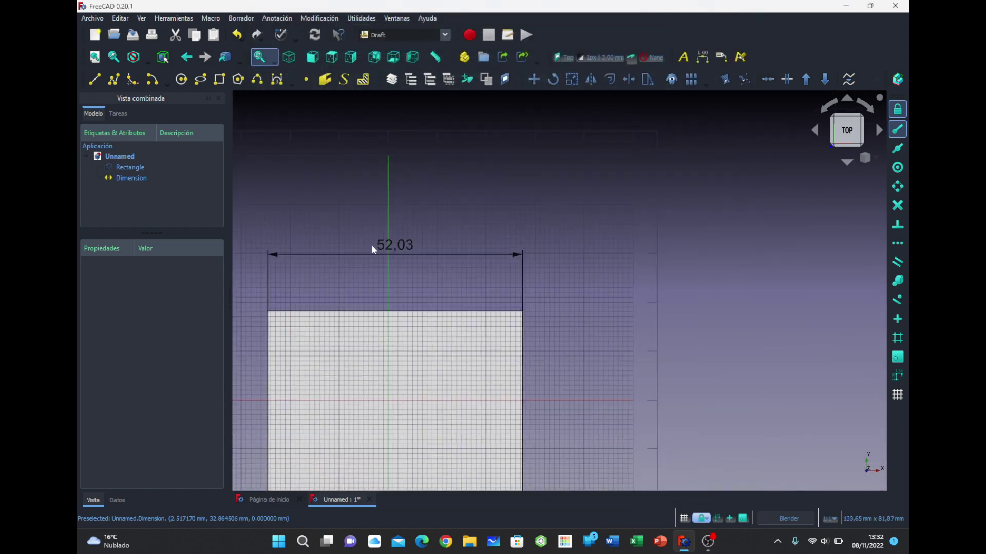
pyautogui.scroll(-4, 371, 245)
pyautogui.scroll(3, 298, 290)
pyautogui.scroll(1, 359, 303)
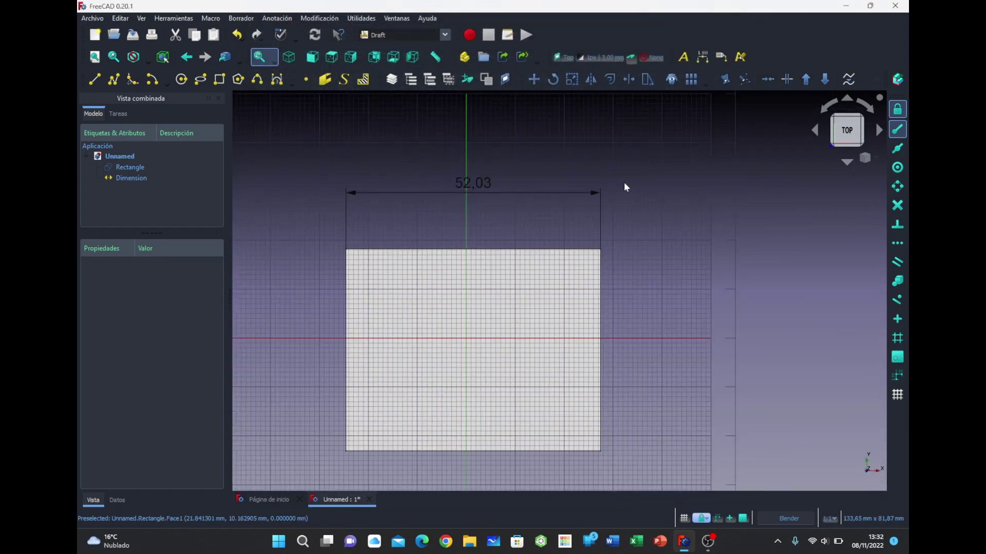
# Dimension the rectangle's right edge at 41,35, from top-right to bottom-right corner, placed rightwards
pyautogui.click(702, 57)
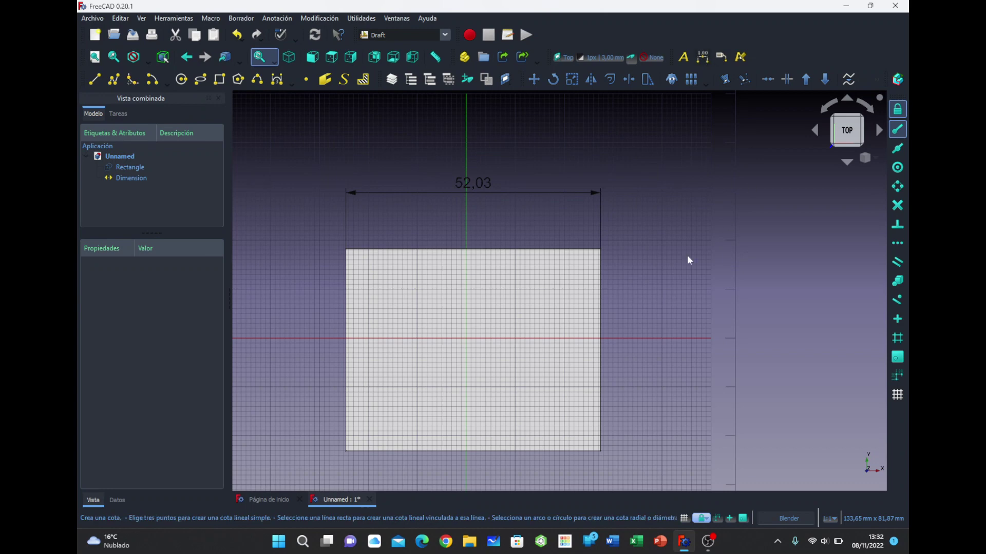
pyautogui.click(600, 252)
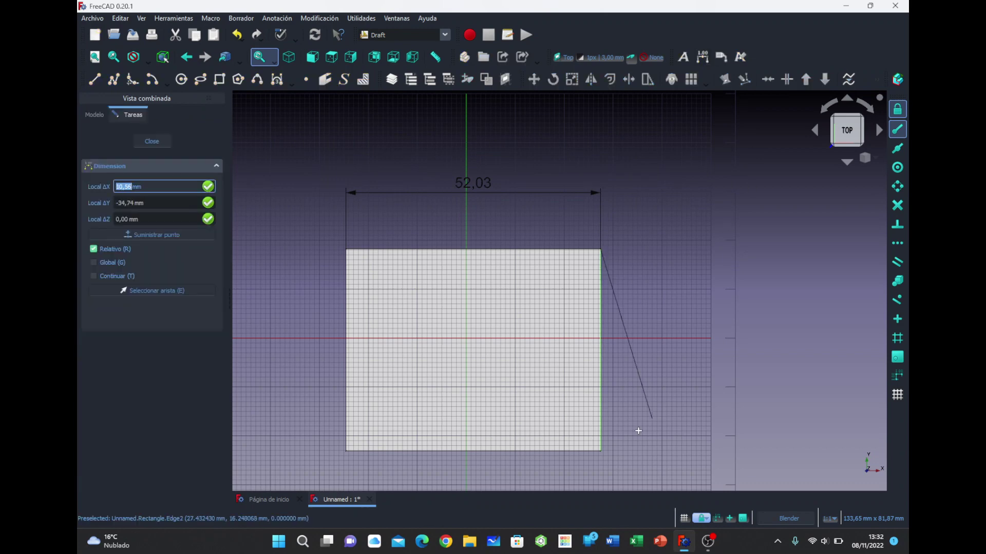
pyautogui.click(602, 451)
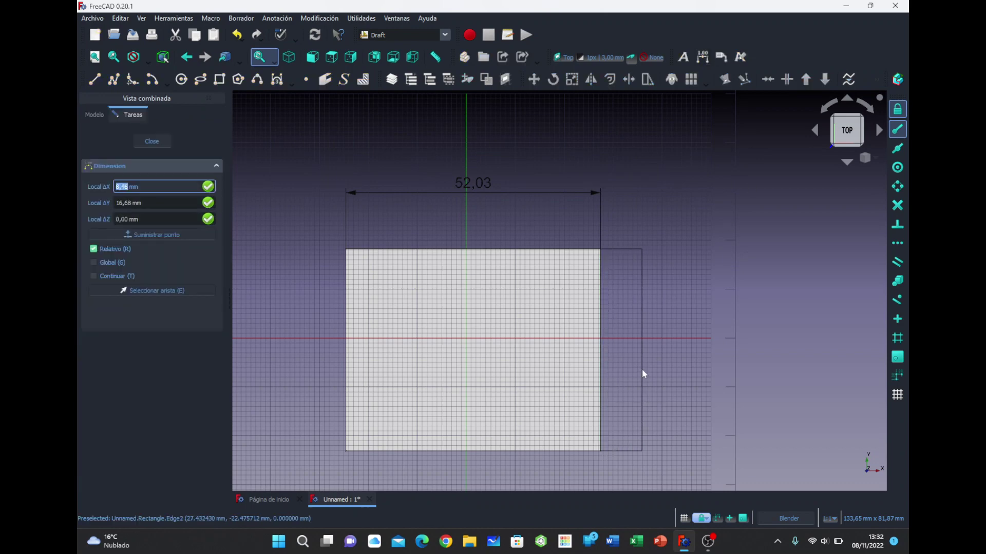
pyautogui.click(642, 370)
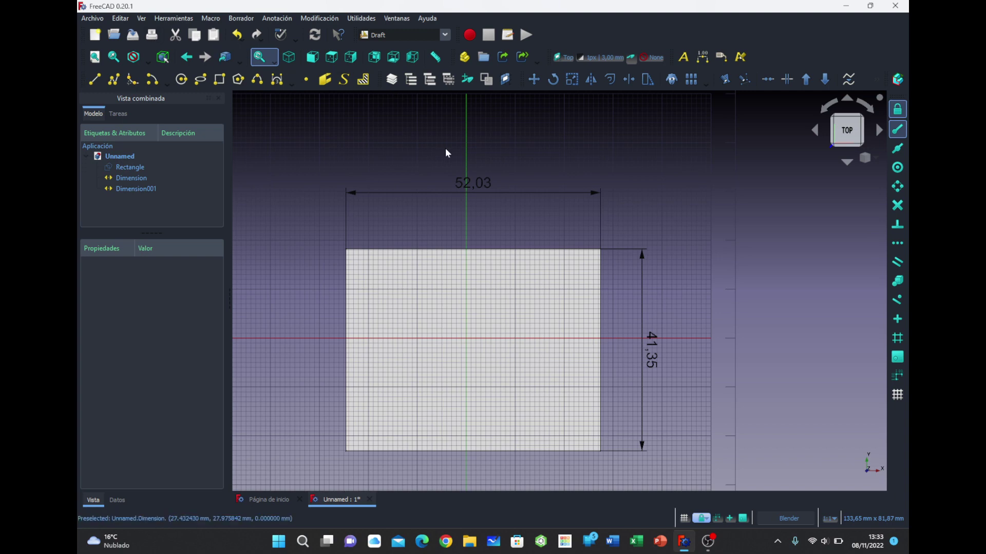
pyautogui.click(120, 18)
# Reopen the Draft 'textos y cotas' preferences and cancel without changes
pyautogui.click(152, 267)
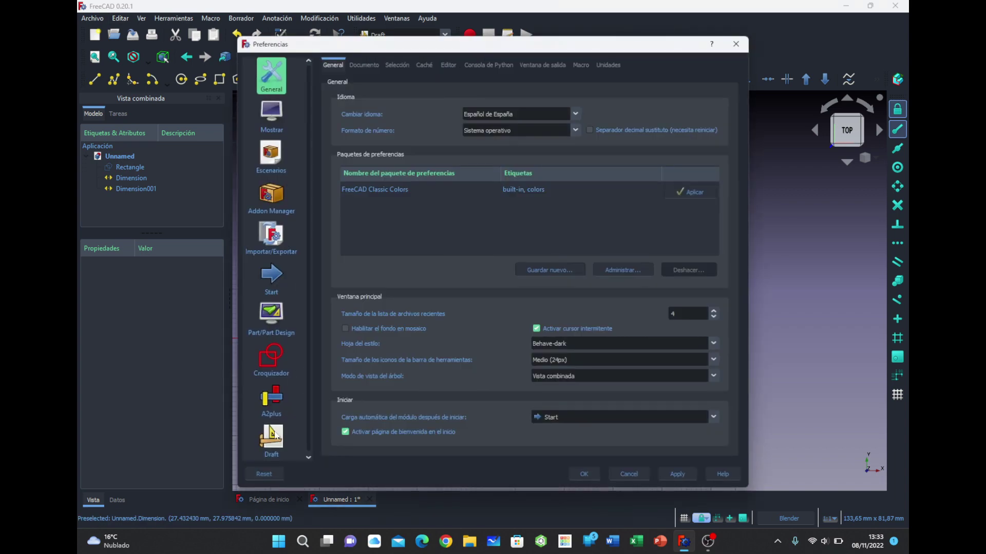
pyautogui.click(276, 437)
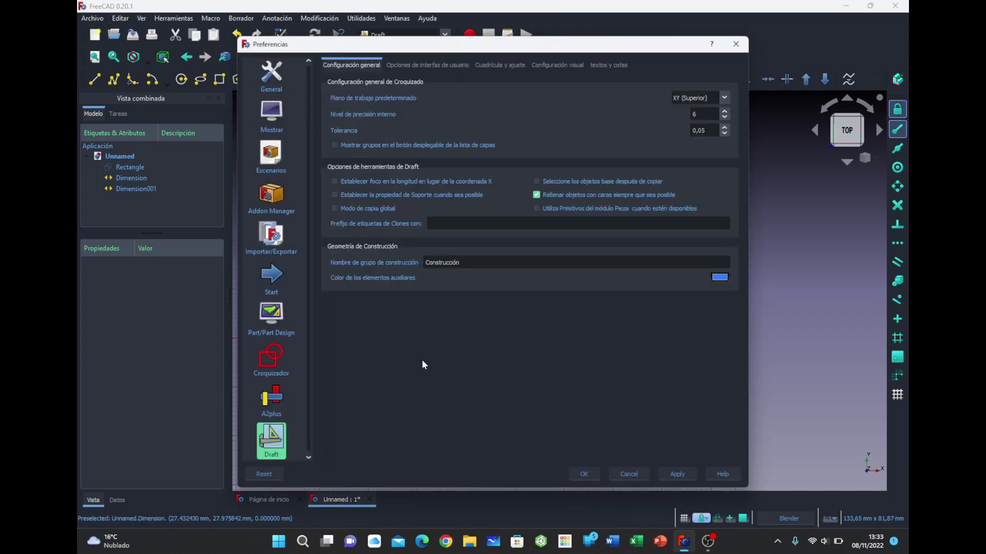
pyautogui.click(614, 65)
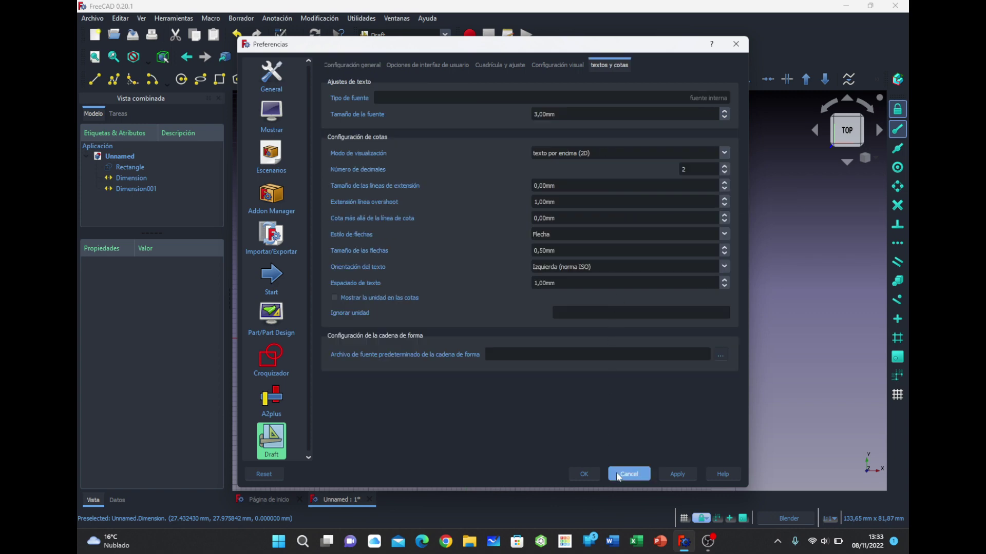
pyautogui.click(628, 474)
# Open the workbench list and dismiss it, keeping the Draft workbench
pyautogui.click(433, 36)
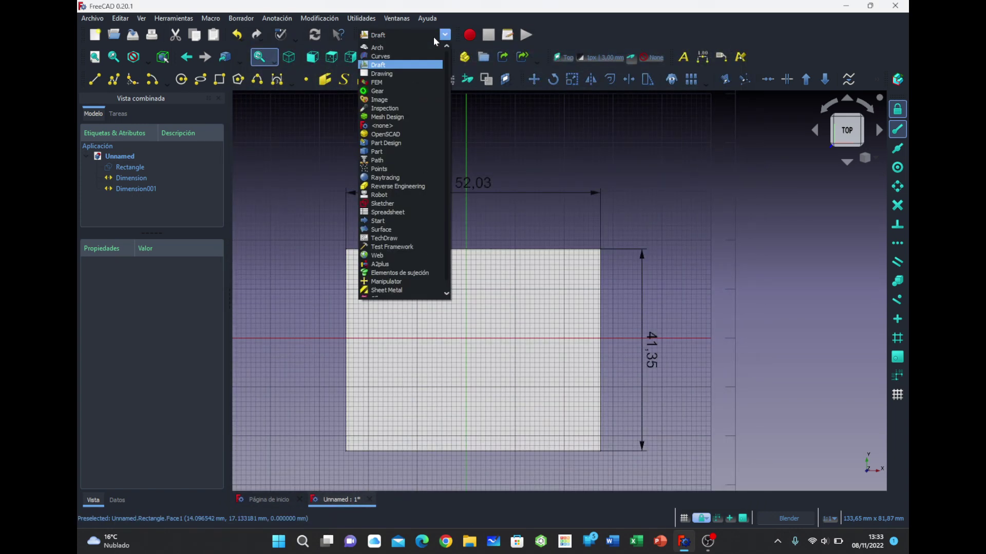
pyautogui.click(521, 155)
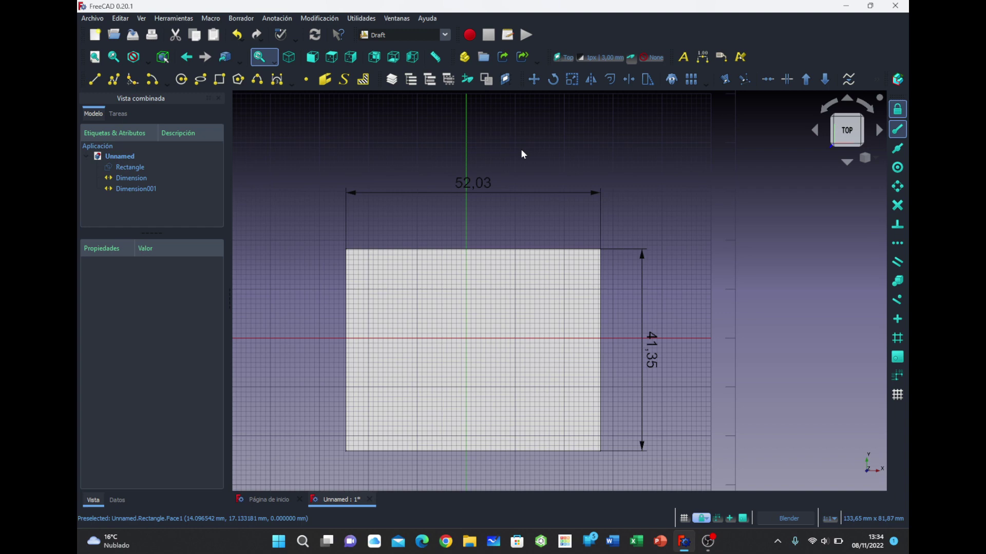
# Open and close the preferences, then scroll the workbench list toward TechDraw
pyautogui.click(128, 23)
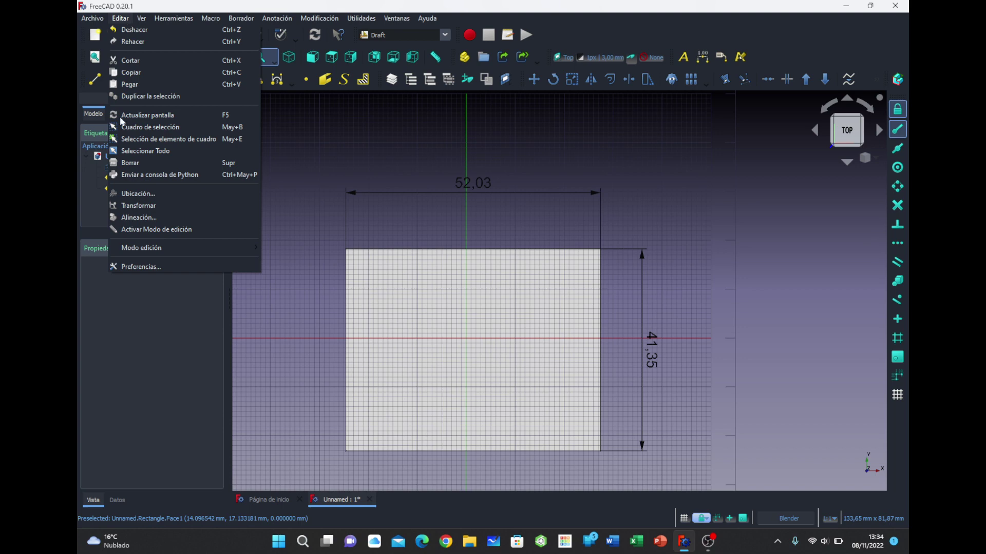
pyautogui.click(132, 268)
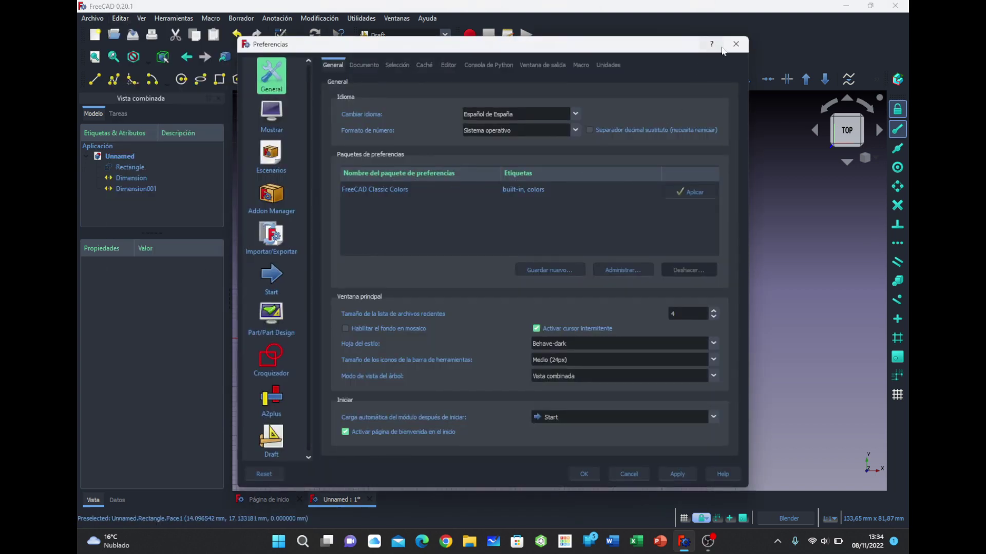
pyautogui.click(735, 44)
pyautogui.click(445, 35)
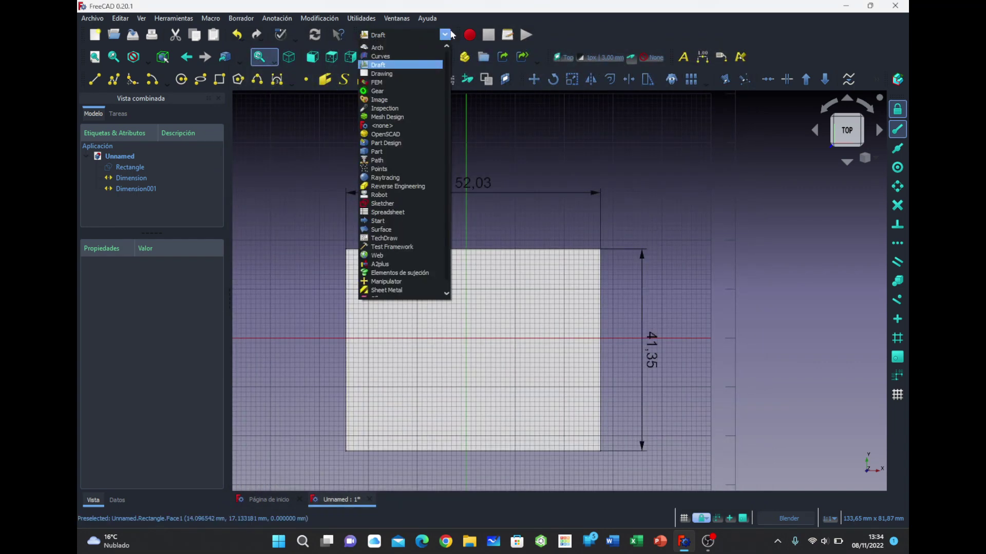
pyautogui.scroll(-1, 417, 108)
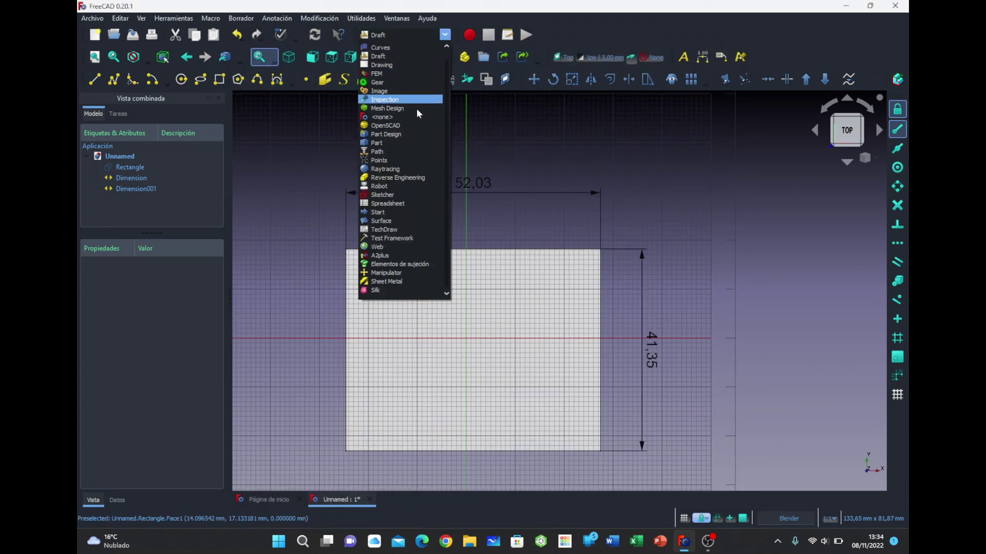
# Switch to the TechDraw workbench and open its preference settings
pyautogui.click(389, 231)
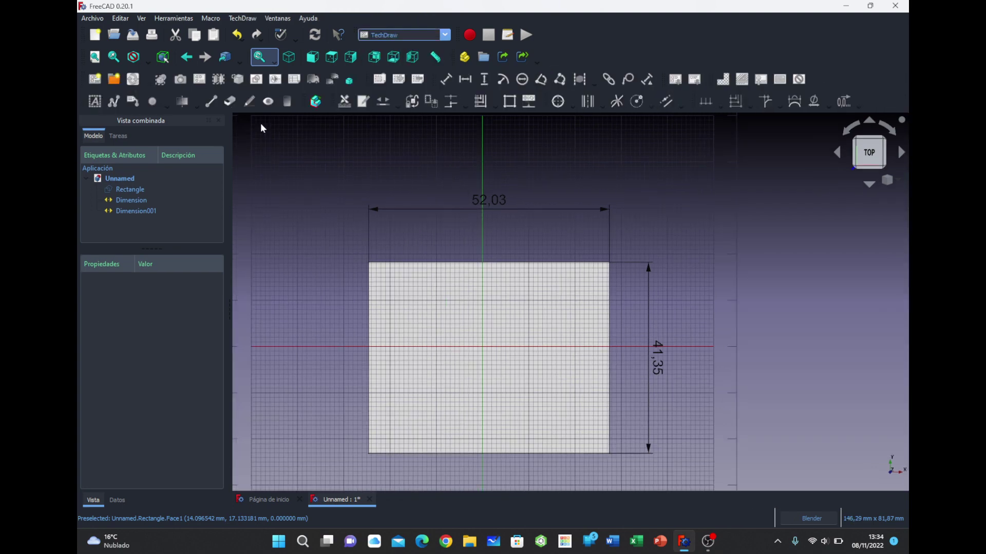
pyautogui.click(120, 18)
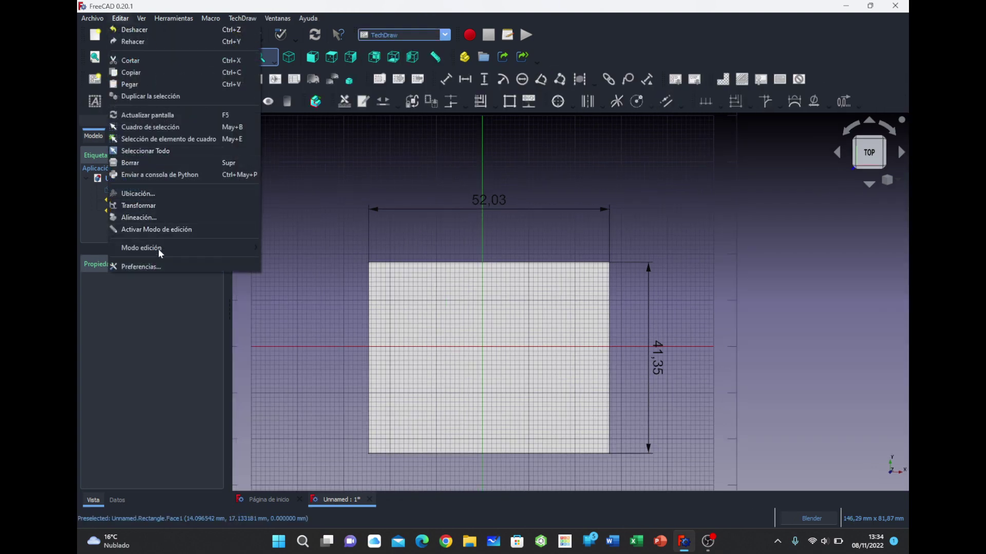
pyautogui.click(161, 268)
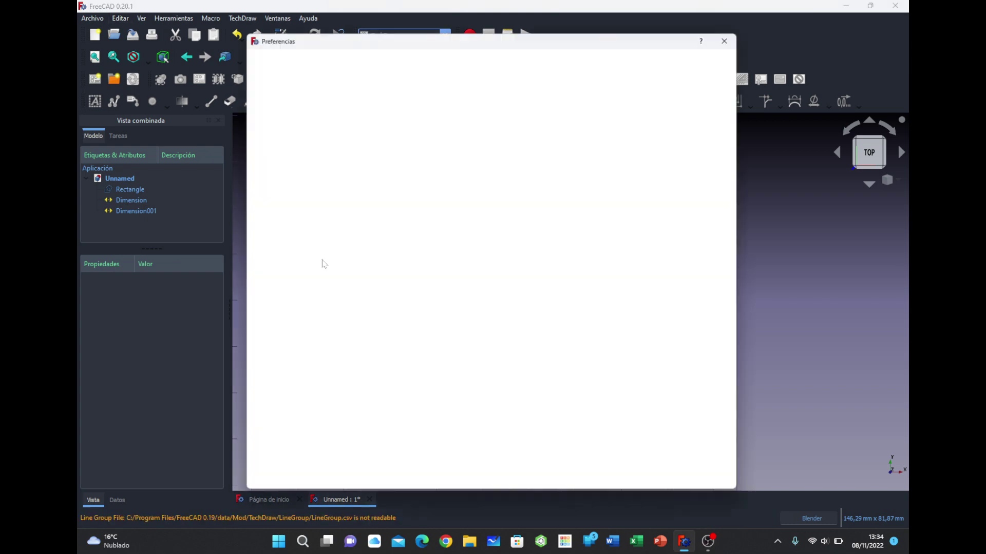
pyautogui.scroll(-1, 307, 397)
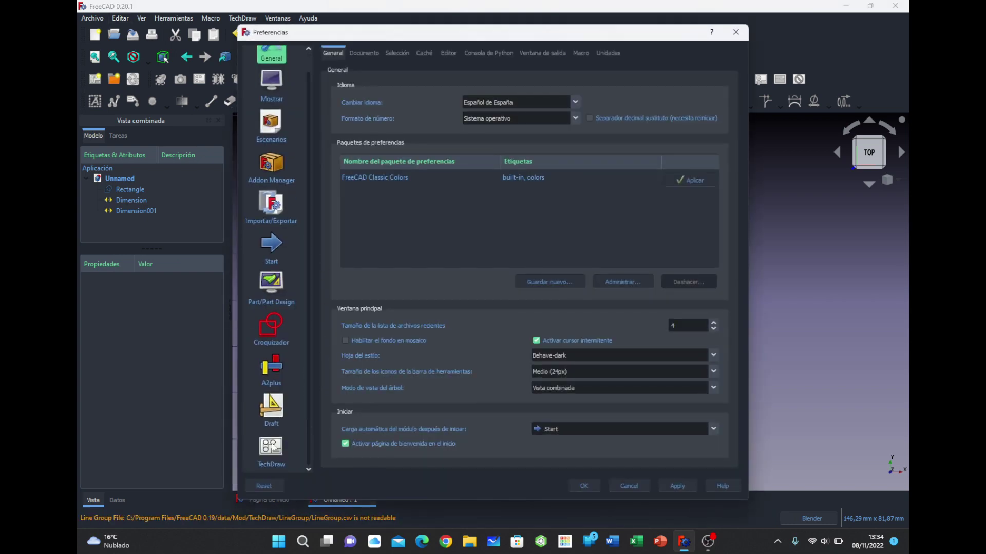
pyautogui.click(274, 447)
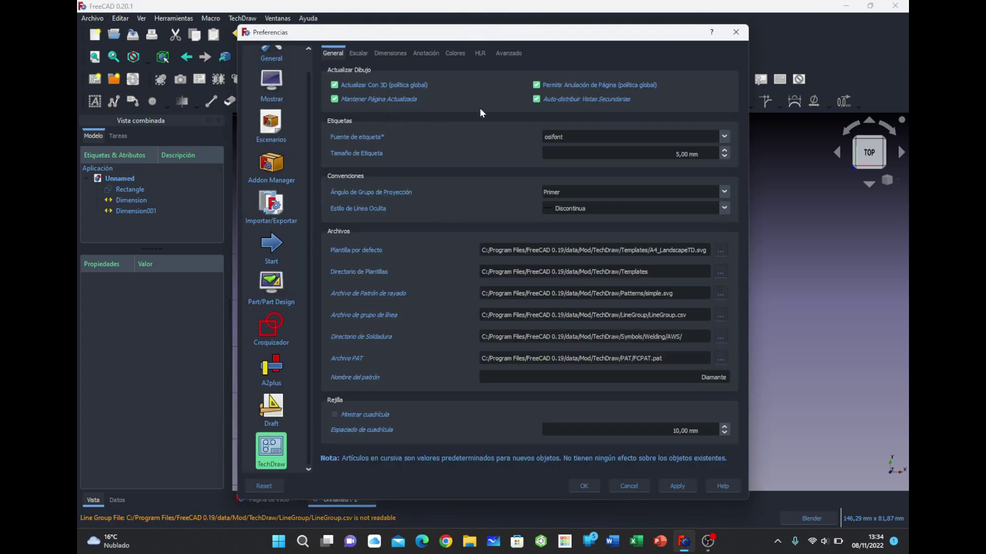
# Browse TechDraw's advanced, HLR, colour, annotation, dimension, scale and general pages, then close preferences
pyautogui.click(508, 53)
pyautogui.click(478, 54)
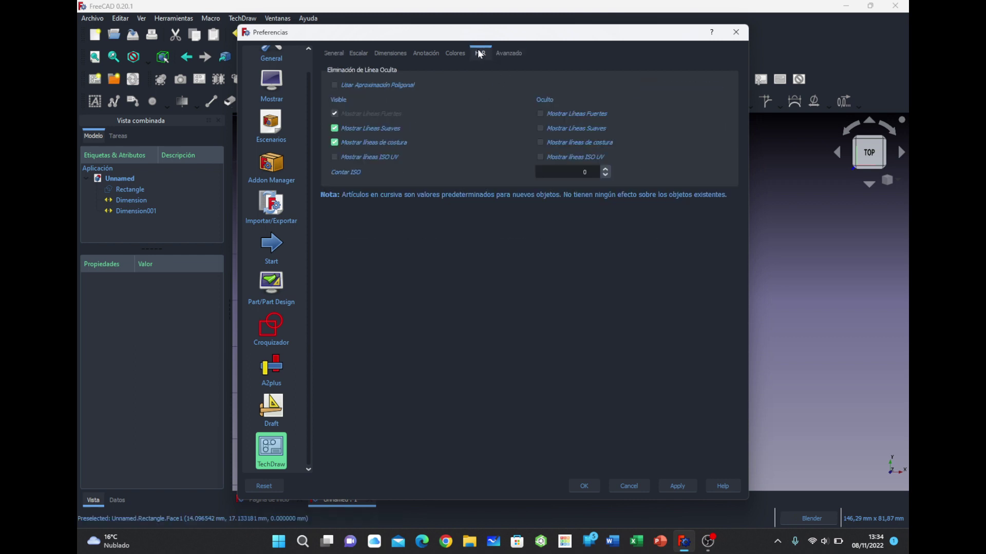
pyautogui.click(455, 52)
pyautogui.click(424, 54)
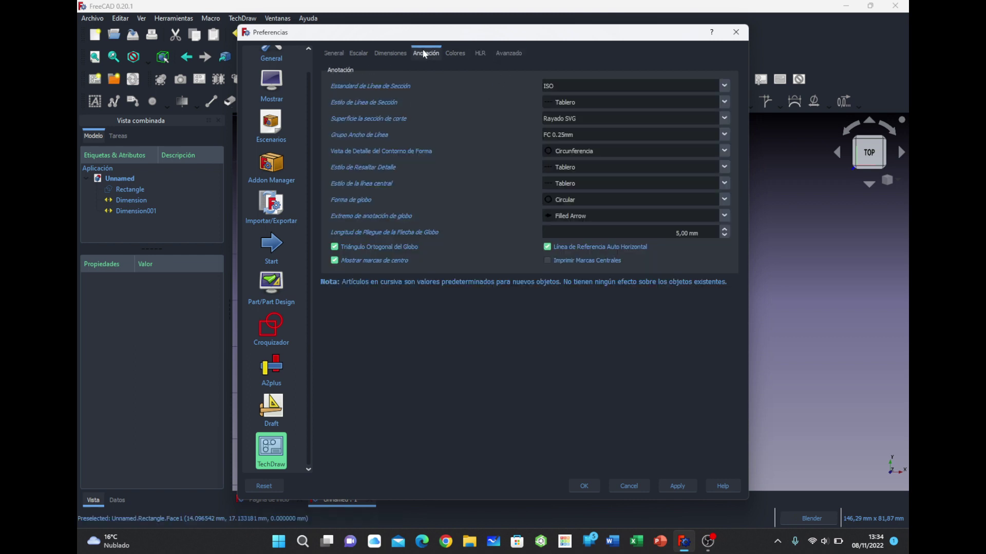
pyautogui.click(391, 52)
pyautogui.click(358, 53)
pyautogui.click(331, 53)
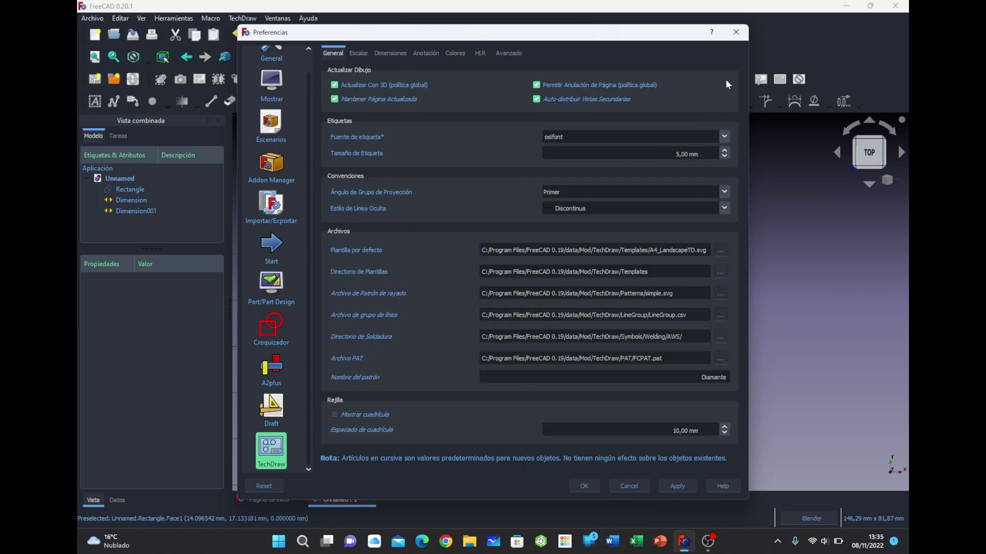
pyautogui.click(735, 32)
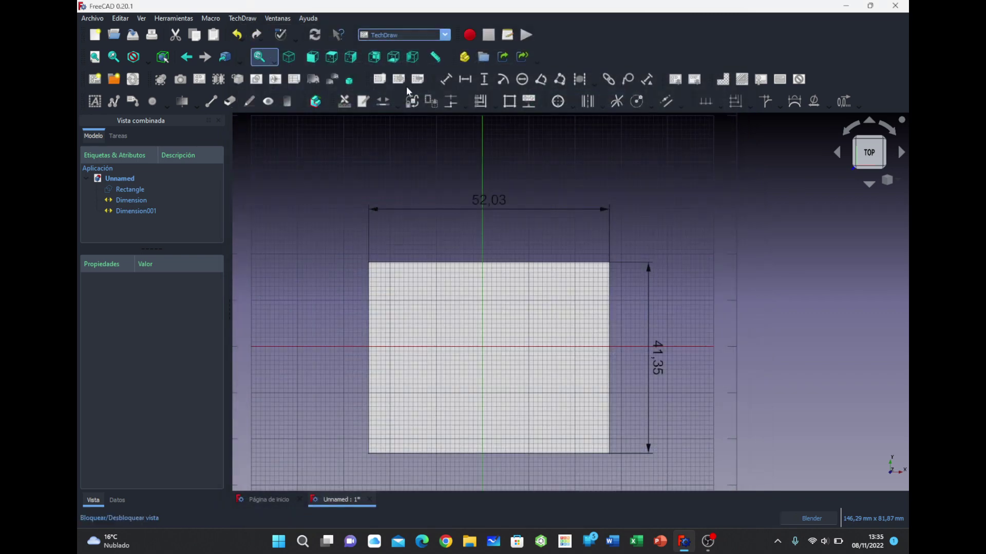
# Switch to the Sheet Metal workbench and open the preferences
pyautogui.click(405, 36)
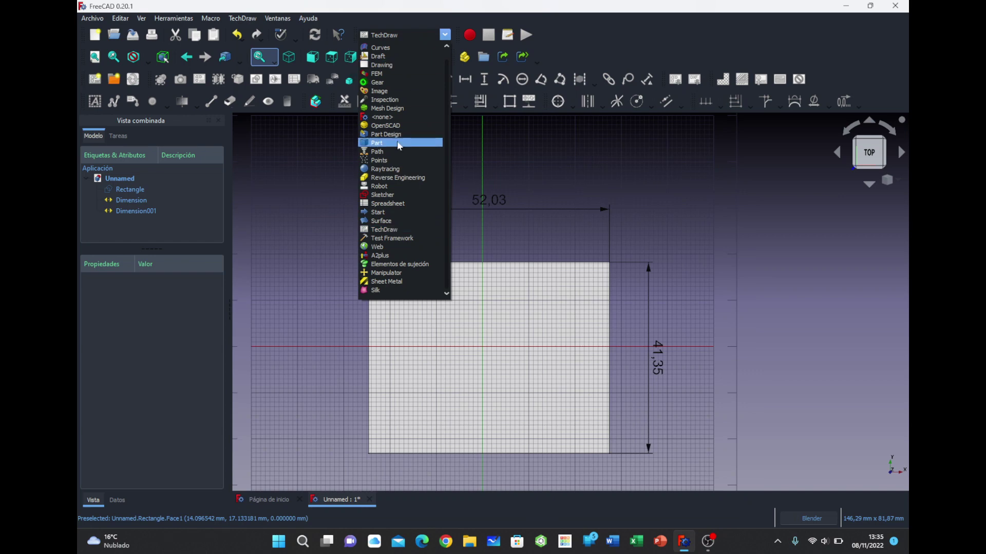
pyautogui.click(386, 281)
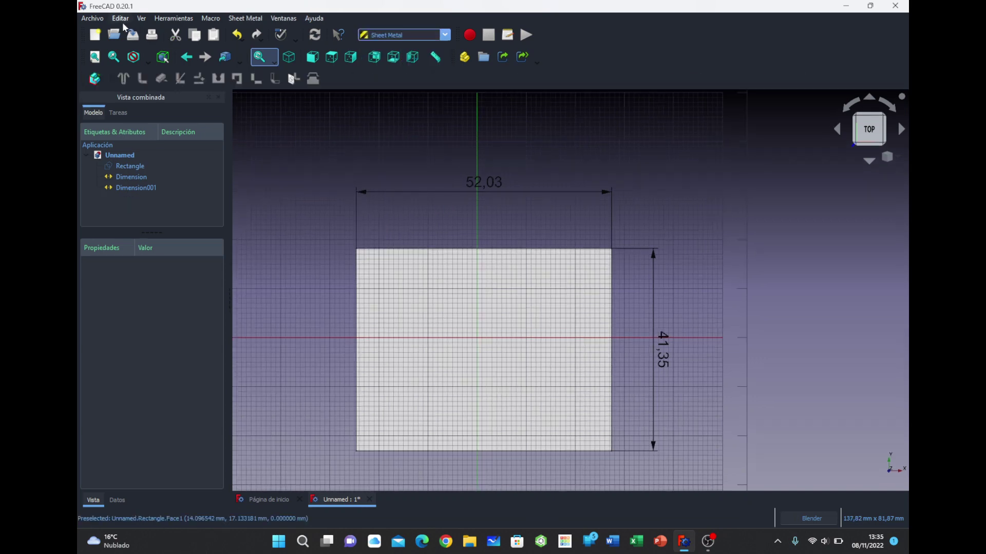
pyautogui.click(120, 18)
pyautogui.click(154, 265)
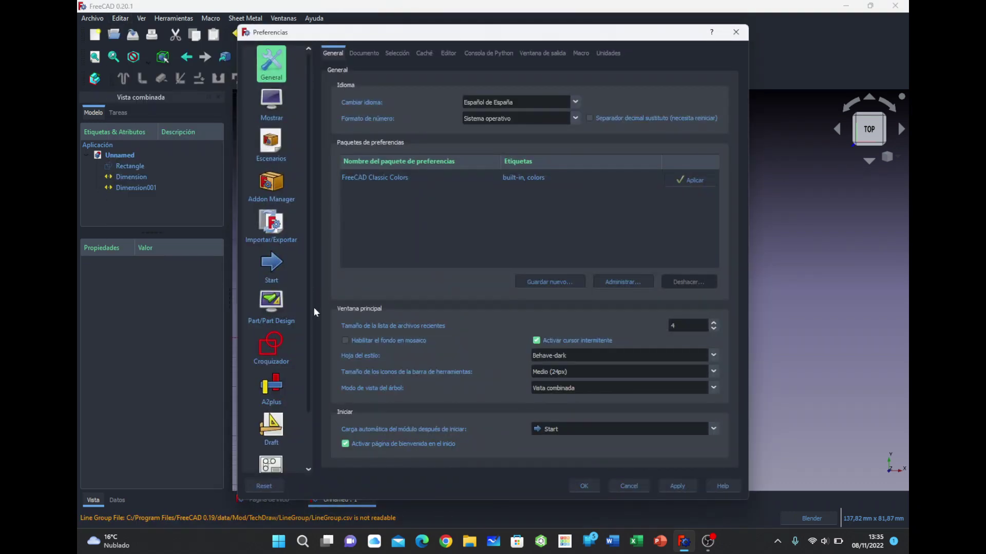
pyautogui.scroll(-2, 282, 332)
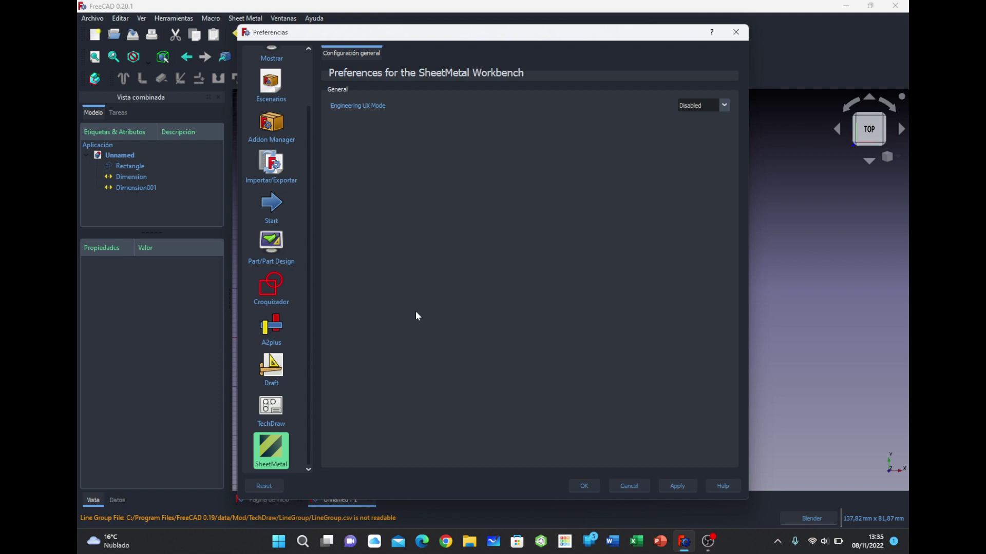
# Leave Sheet Metal's Engineering UX Mode Disabled and cancel the preferences
pyautogui.click(726, 105)
pyautogui.click(703, 118)
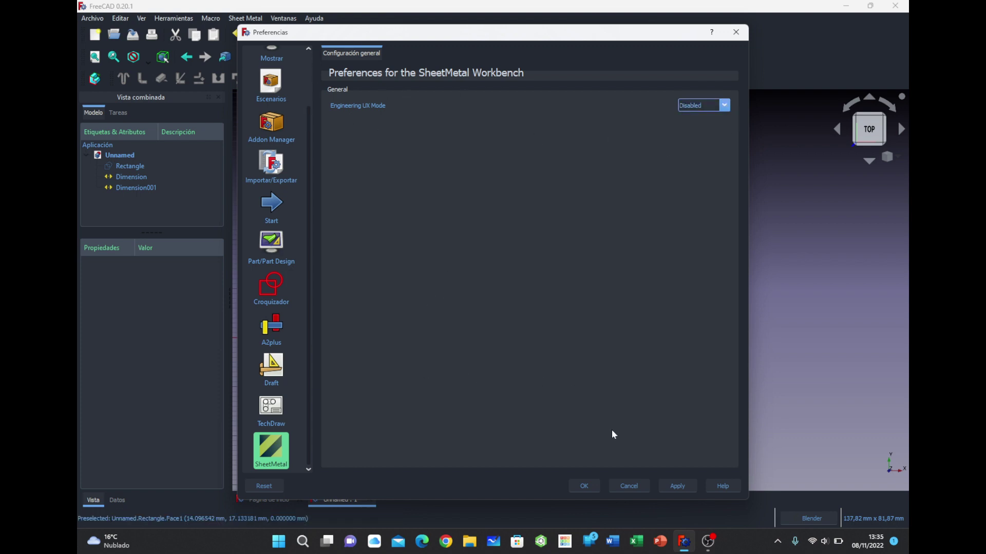
pyautogui.click(644, 491)
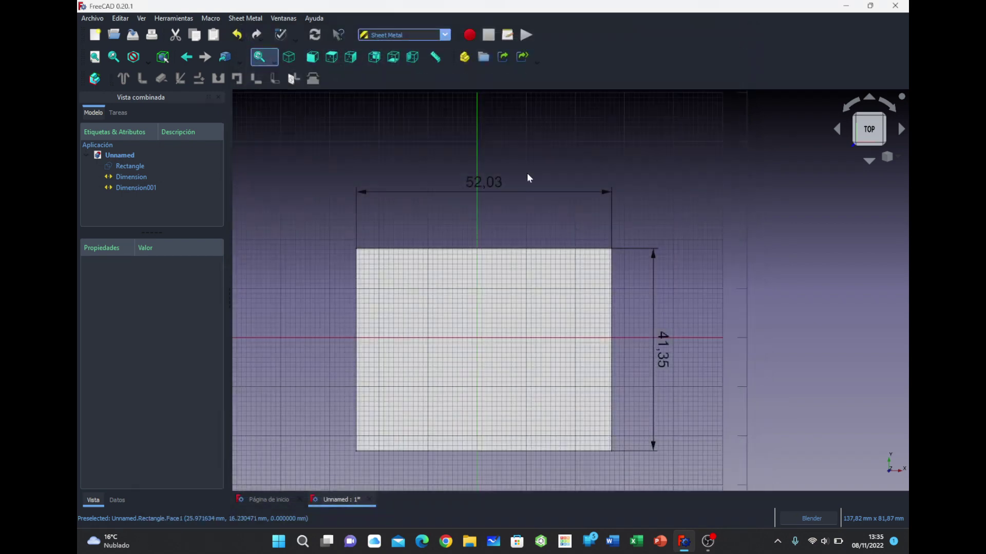
pyautogui.click(445, 34)
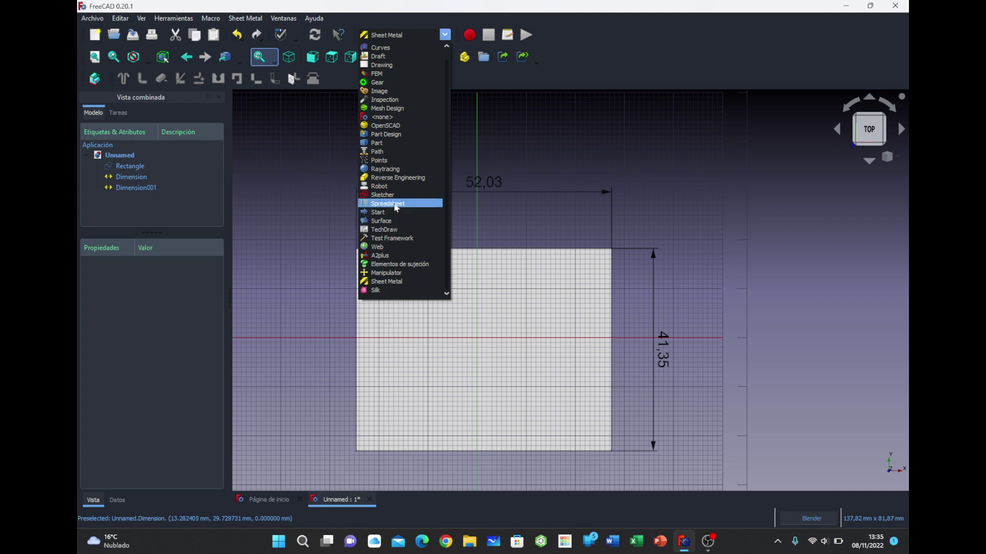
# Activate Spreadsheet and inspect its delimiter preference, cancelling with the tab delimiter unchanged
pyautogui.click(395, 205)
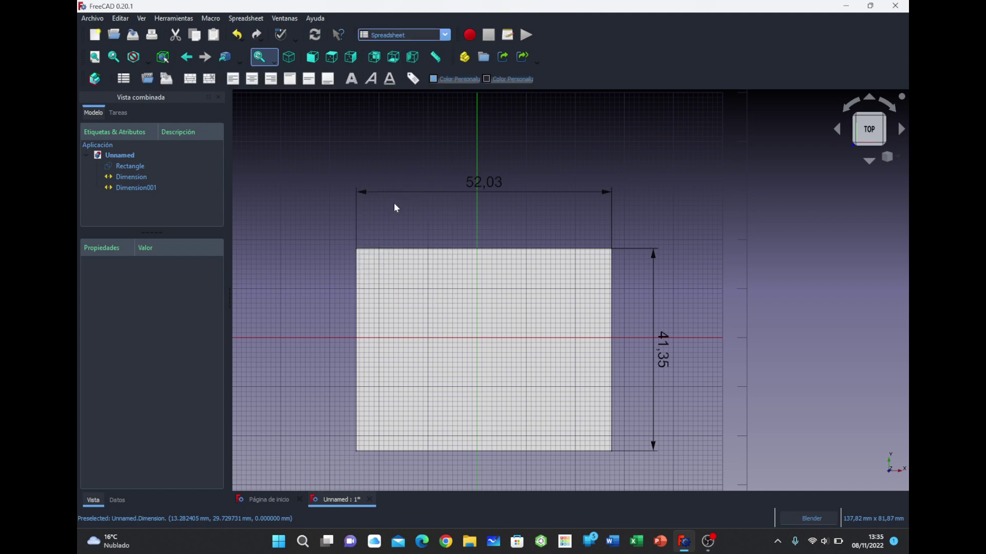
pyautogui.click(129, 20)
pyautogui.click(144, 271)
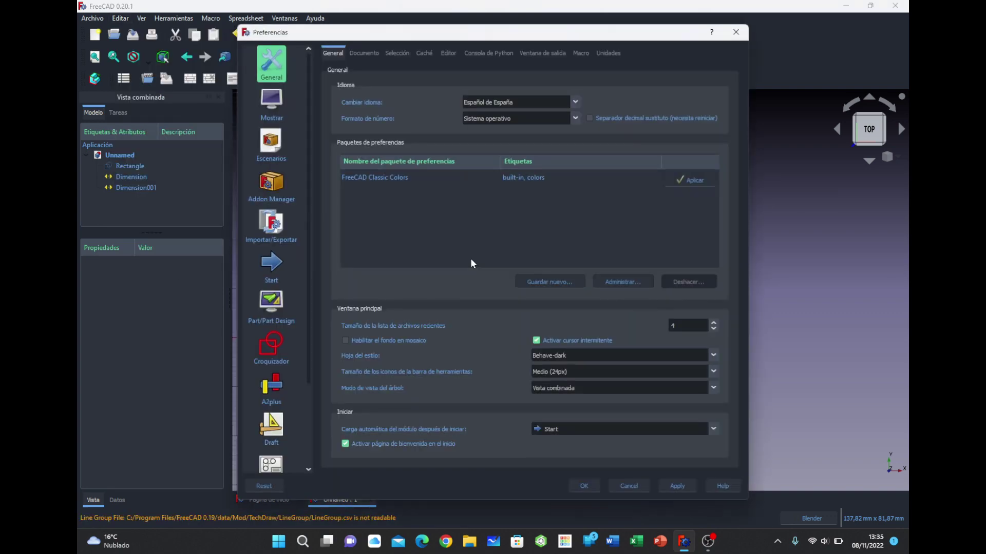
pyautogui.scroll(-3, 276, 401)
pyautogui.click(282, 452)
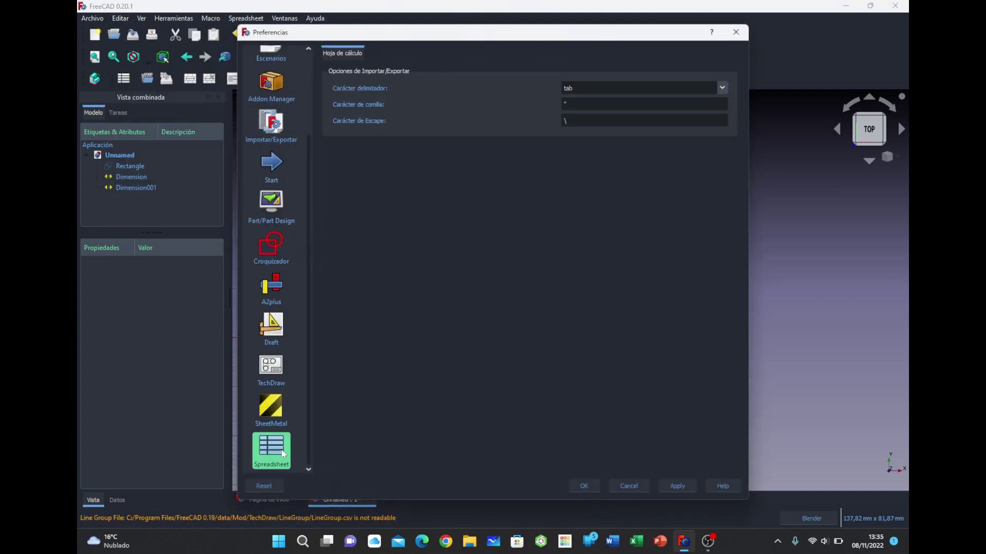
pyautogui.doubleClick(567, 88)
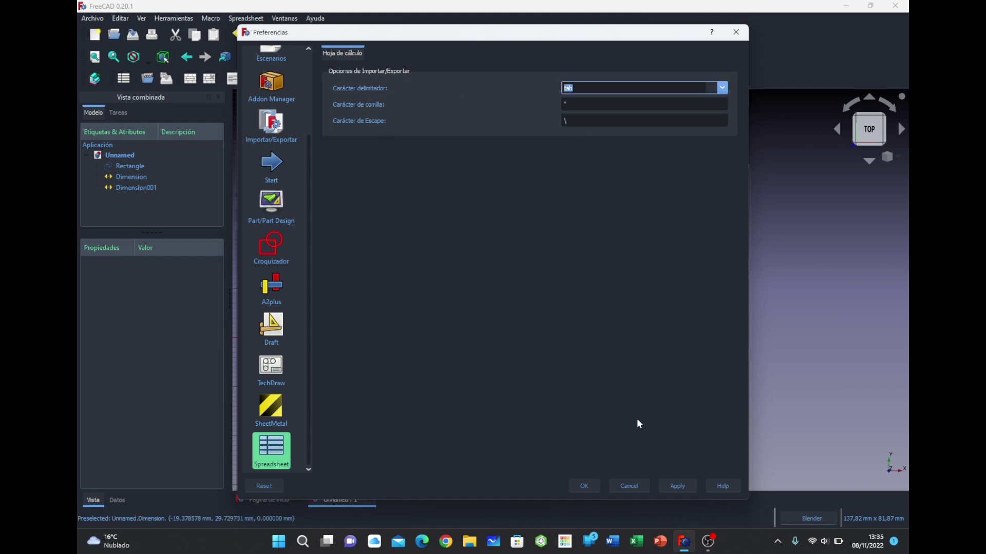
pyautogui.click(629, 486)
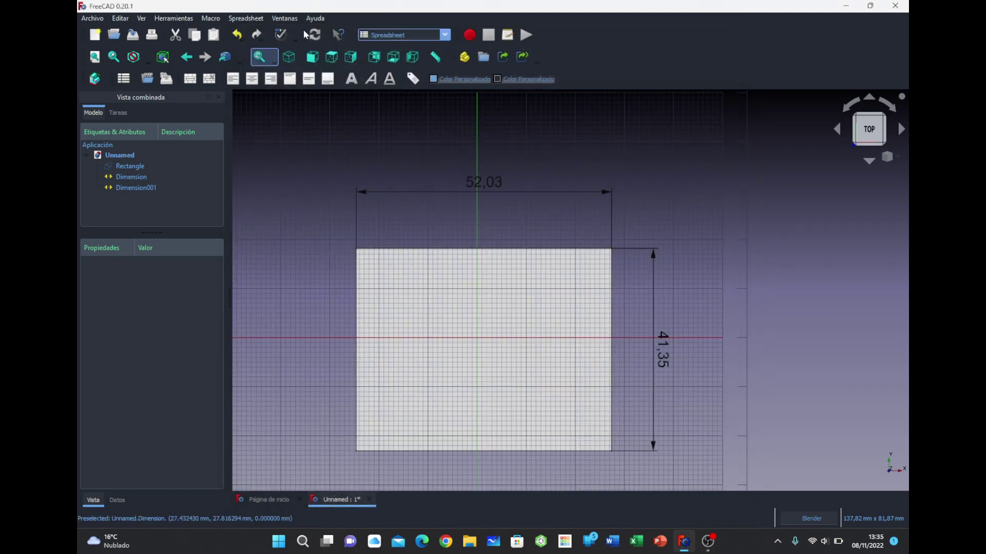
# Scroll through the workbench list and activate the Path workbench
pyautogui.click(406, 35)
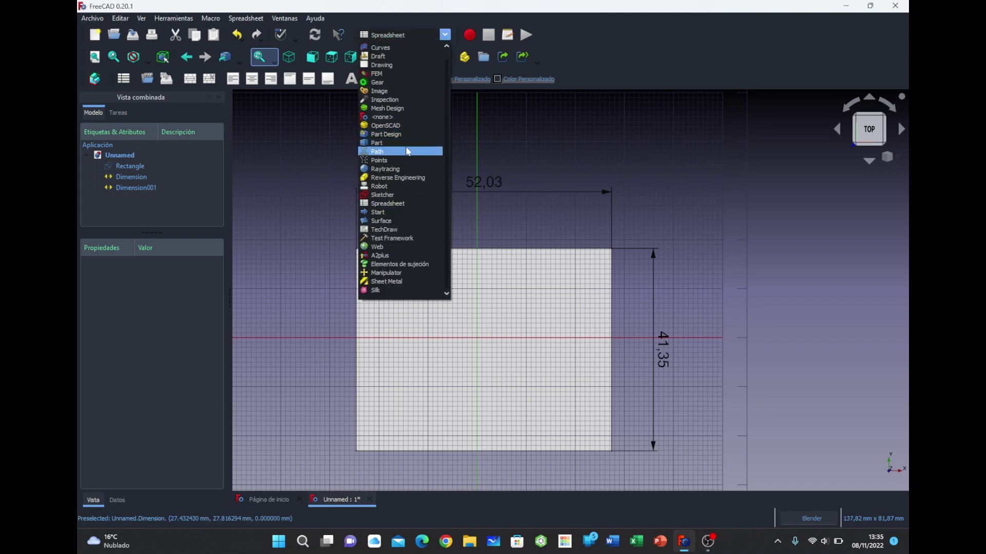
pyautogui.scroll(1, 407, 150)
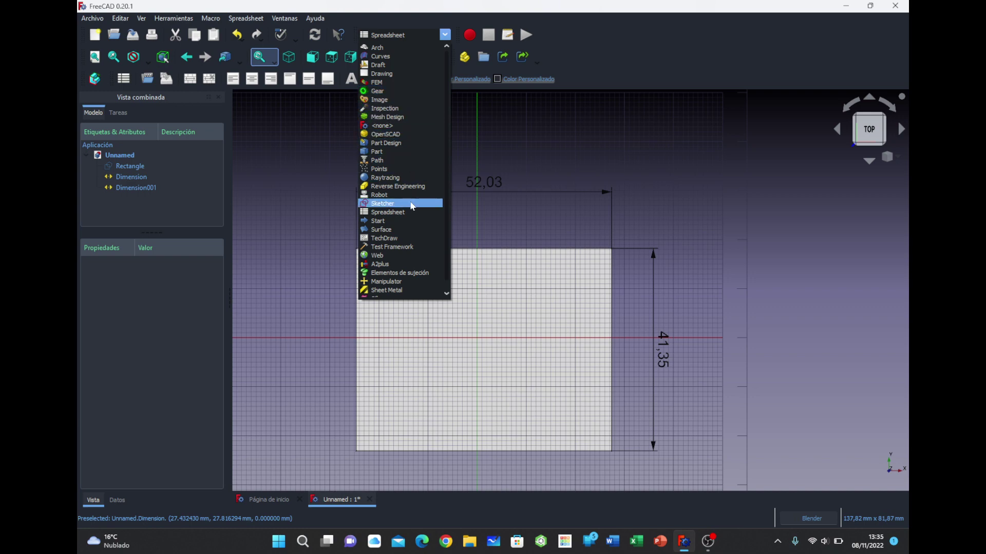
pyautogui.scroll(-1, 412, 207)
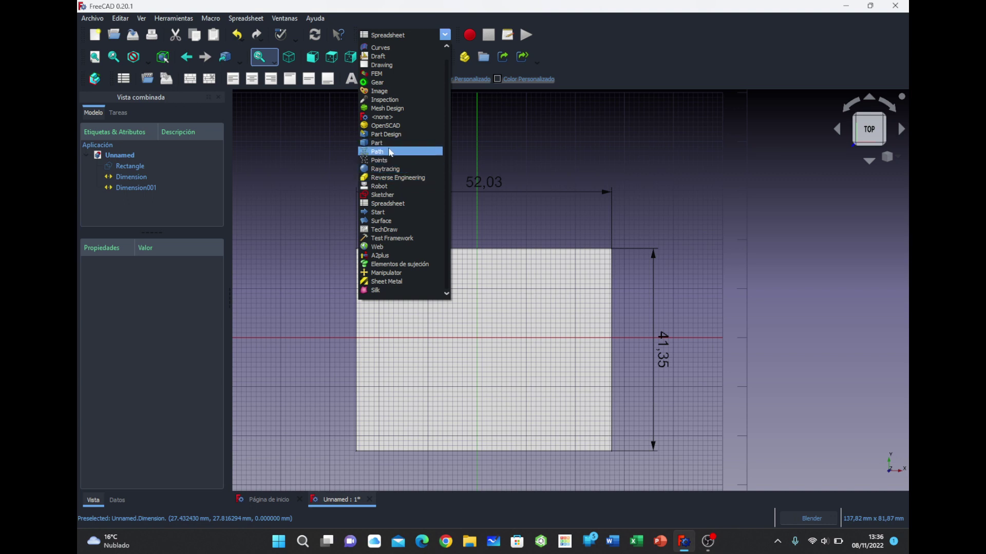
pyautogui.click(391, 152)
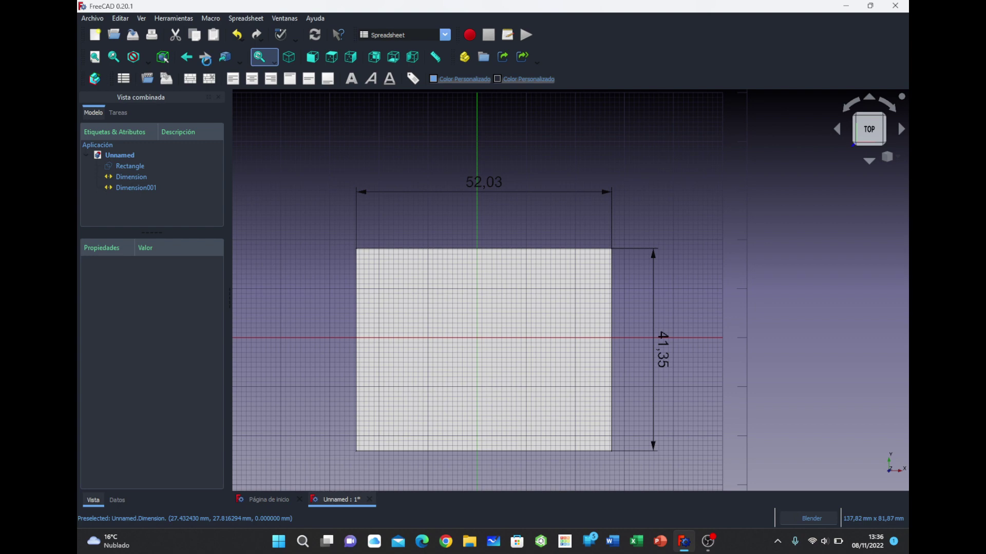
# Open the Path preferences and check the post-processor file-saving policy, leaving it unchanged
pyautogui.click(126, 22)
pyautogui.click(159, 271)
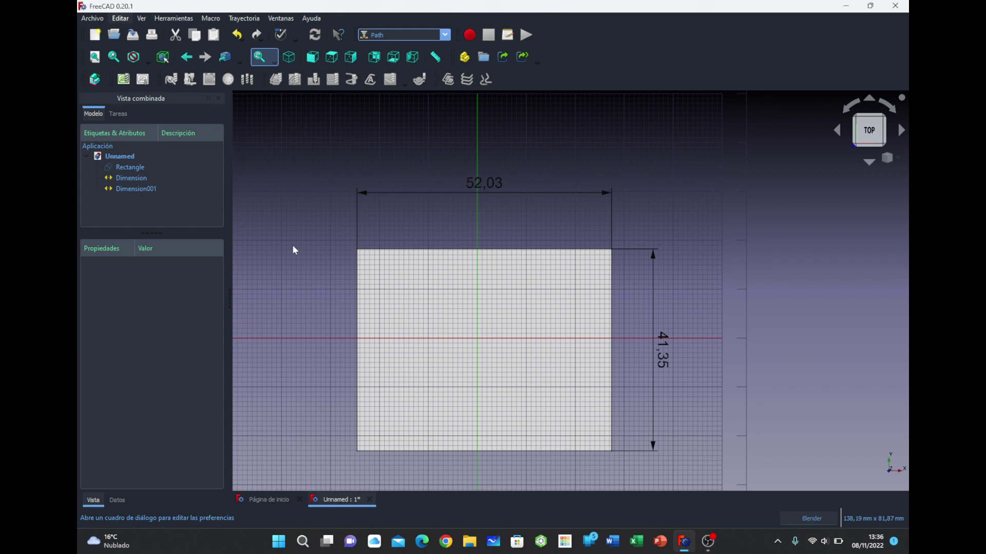
pyautogui.scroll(-2, 293, 264)
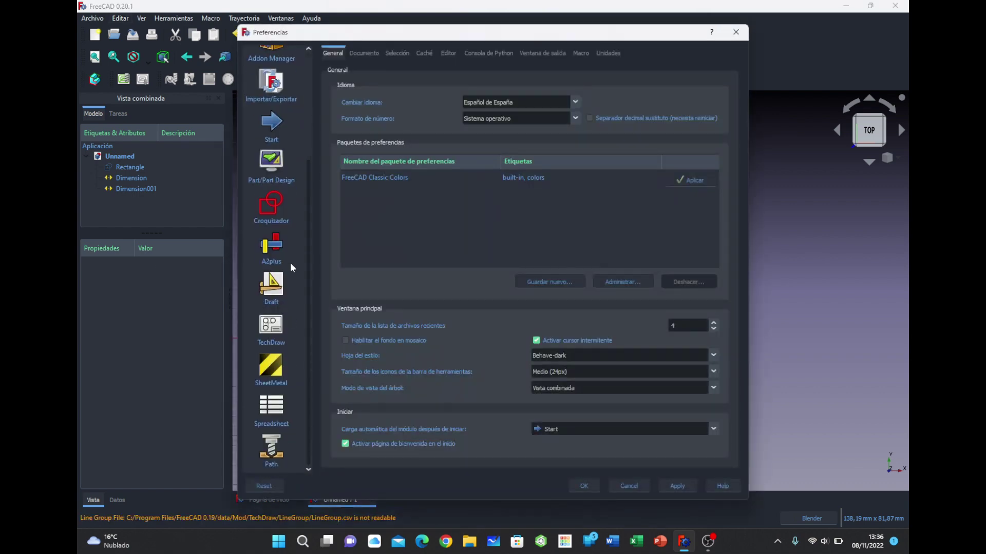
pyautogui.click(281, 439)
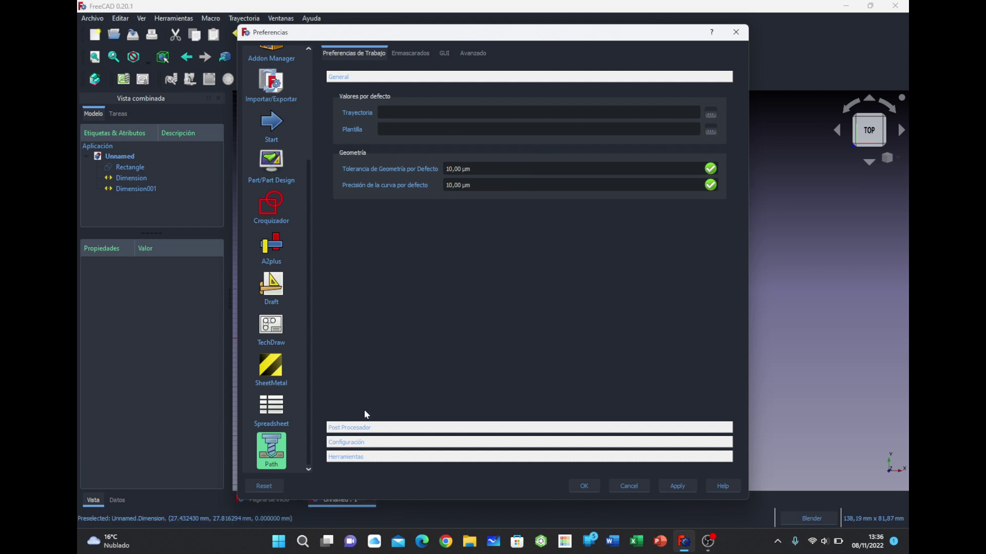
pyautogui.click(363, 430)
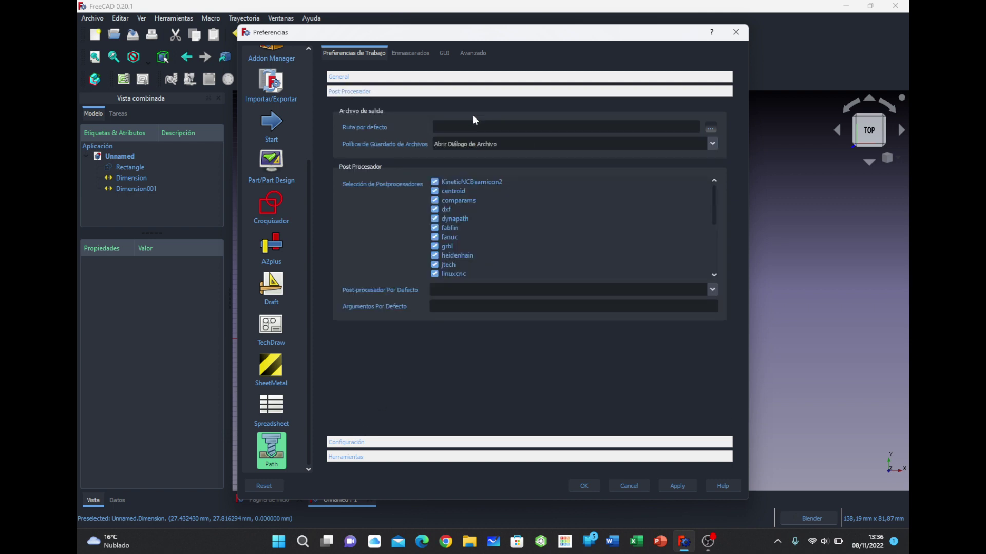
pyautogui.click(712, 144)
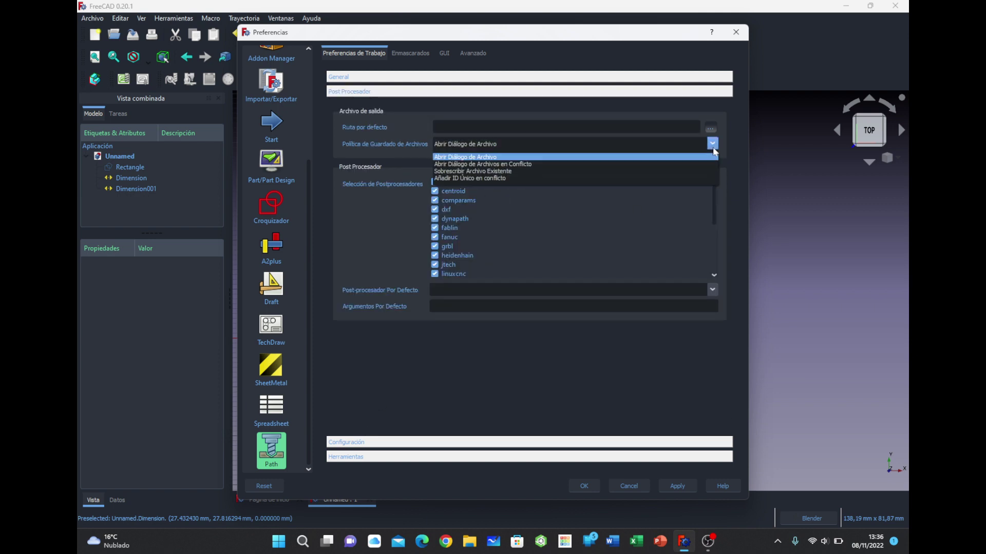
pyautogui.click(688, 142)
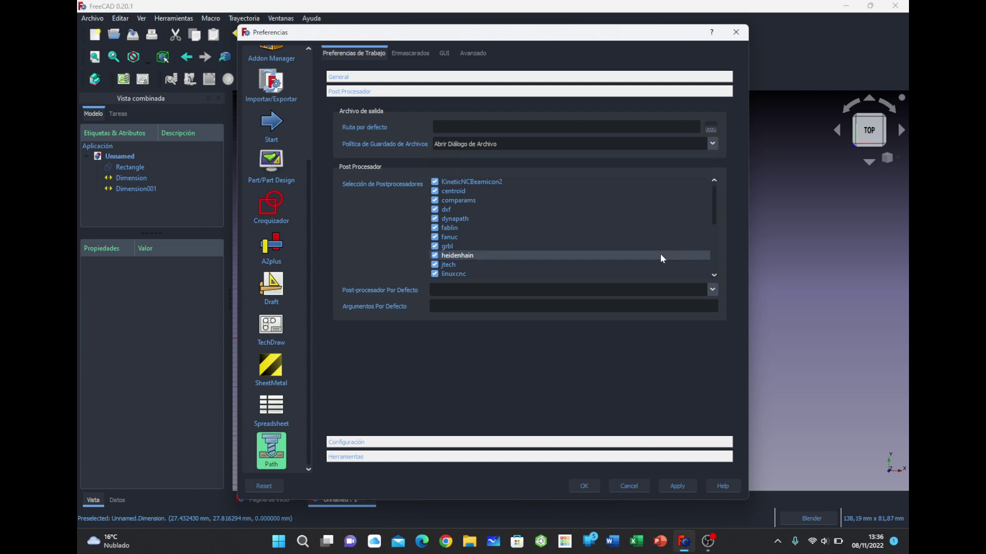
pyautogui.moveTo(717, 206); pyautogui.dragTo(655, 203)
# Review the Path job, tool, dressup, GUI and Advanced settings, then cancel
pyautogui.click(368, 443)
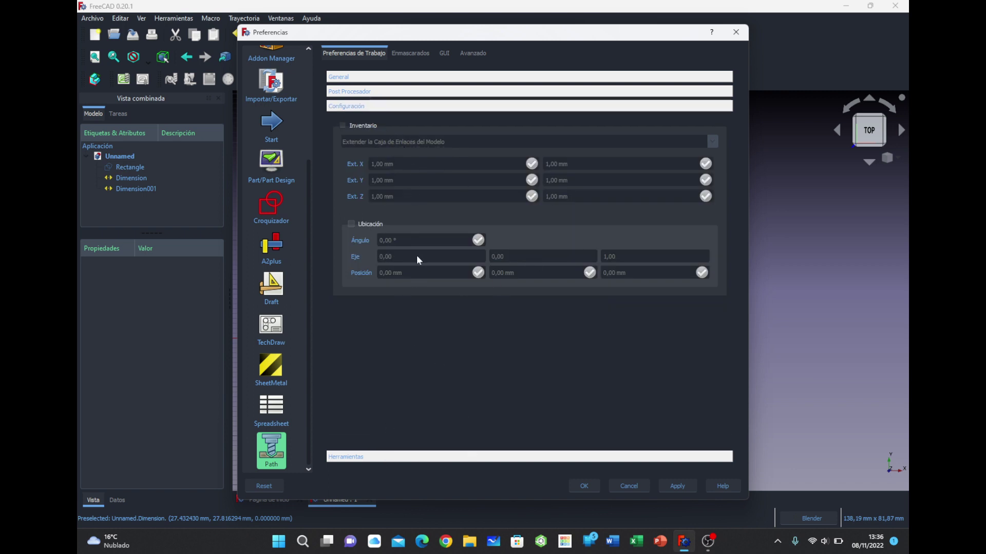
pyautogui.click(393, 455)
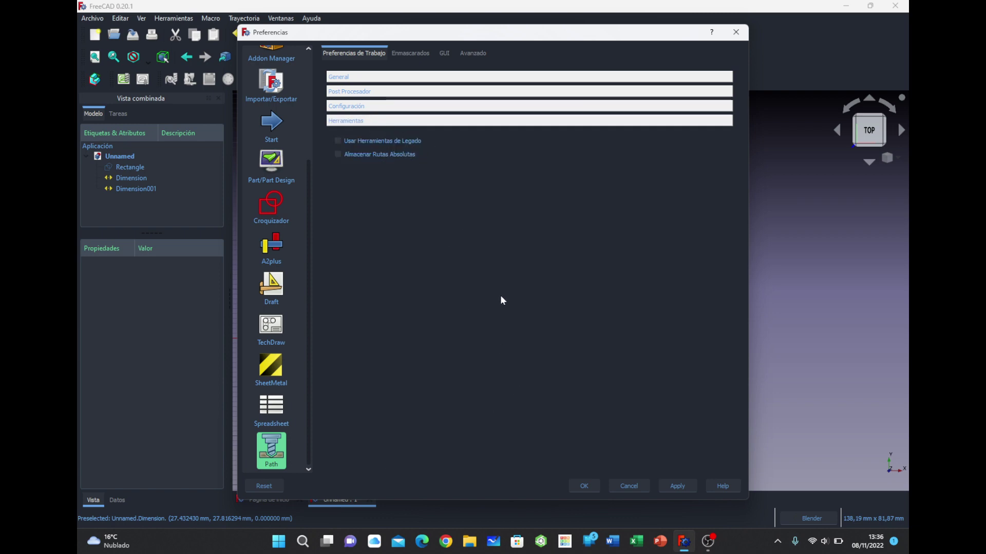
pyautogui.click(418, 53)
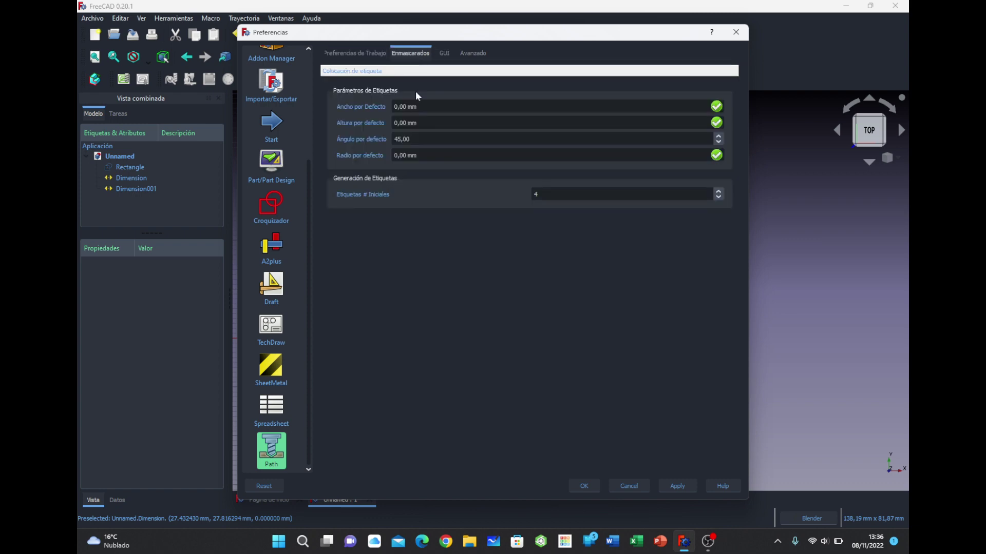
pyautogui.click(445, 54)
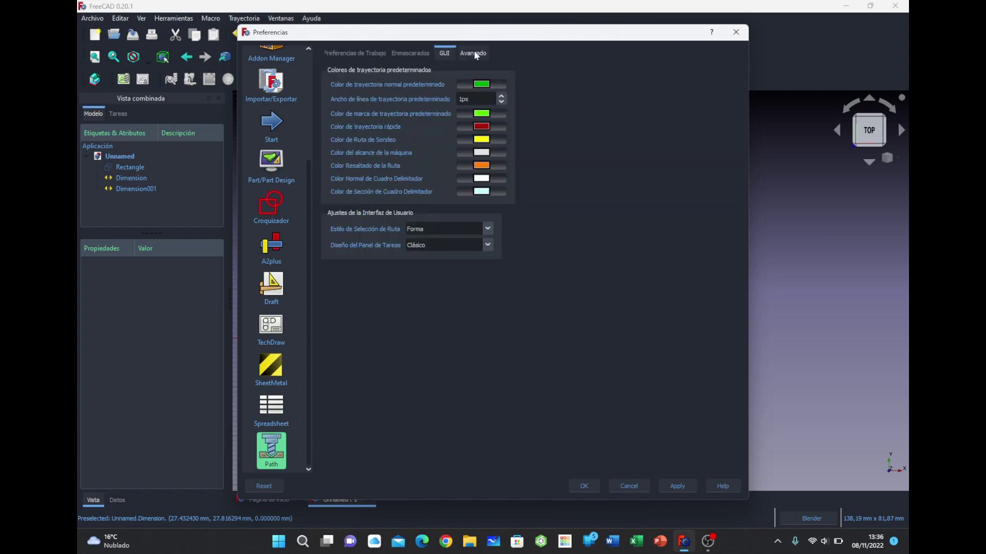
pyautogui.click(470, 53)
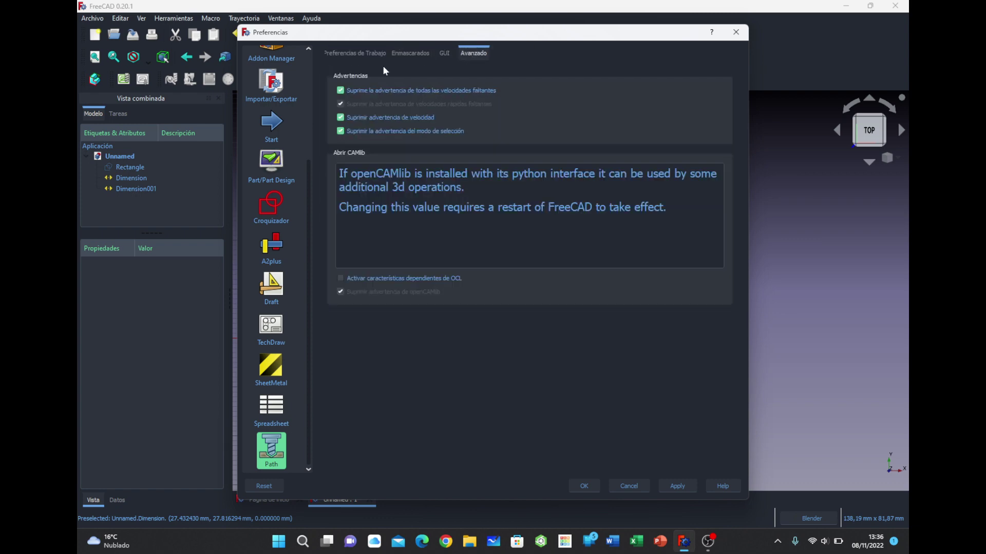
pyautogui.click(641, 486)
pyautogui.click(426, 38)
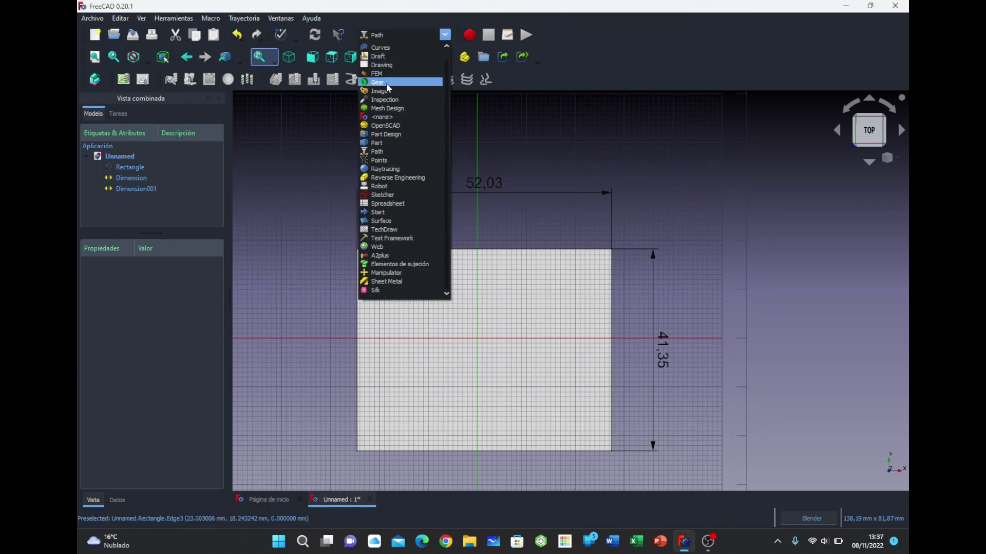
# Activate the Image workbench and check Preferences, closing them with Cancel
pyautogui.click(396, 93)
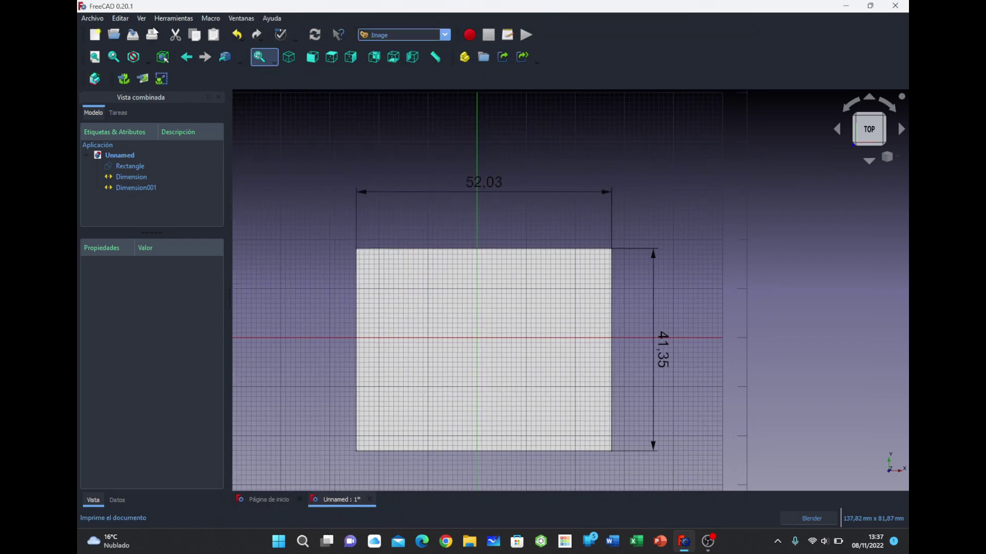
pyautogui.click(120, 18)
pyautogui.click(154, 266)
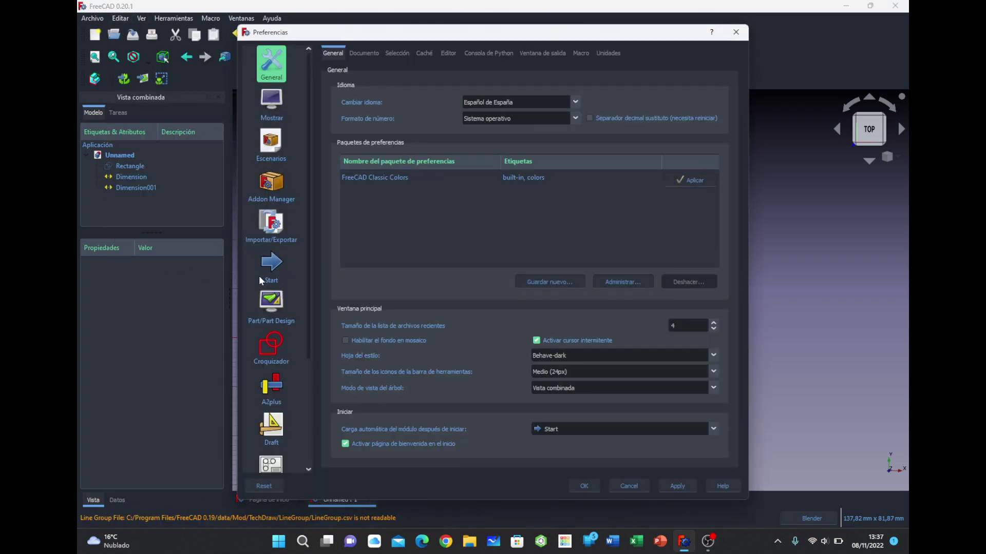
pyautogui.scroll(-3, 261, 280)
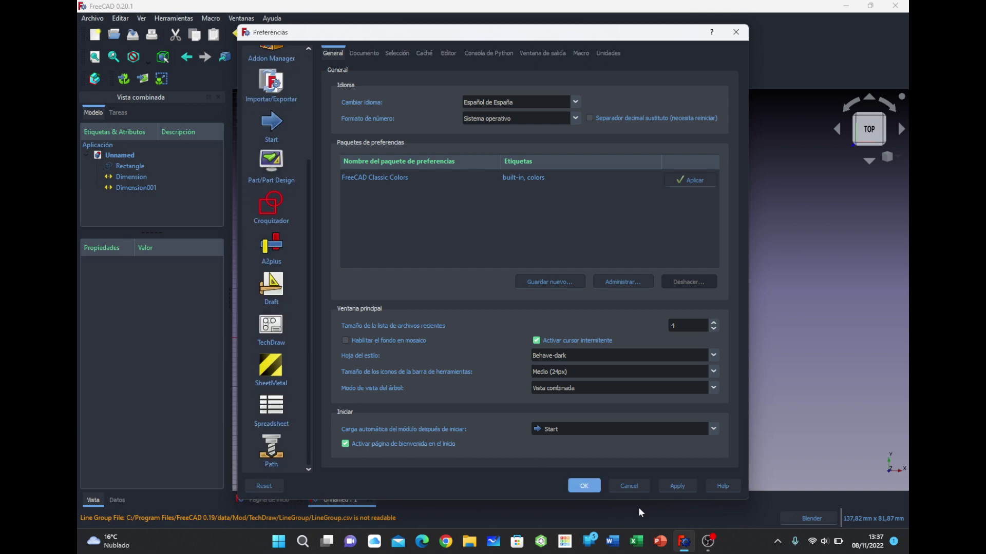
pyautogui.click(628, 486)
# Switch to Mesh Design and check its Preferences, closing them without changes
pyautogui.click(444, 34)
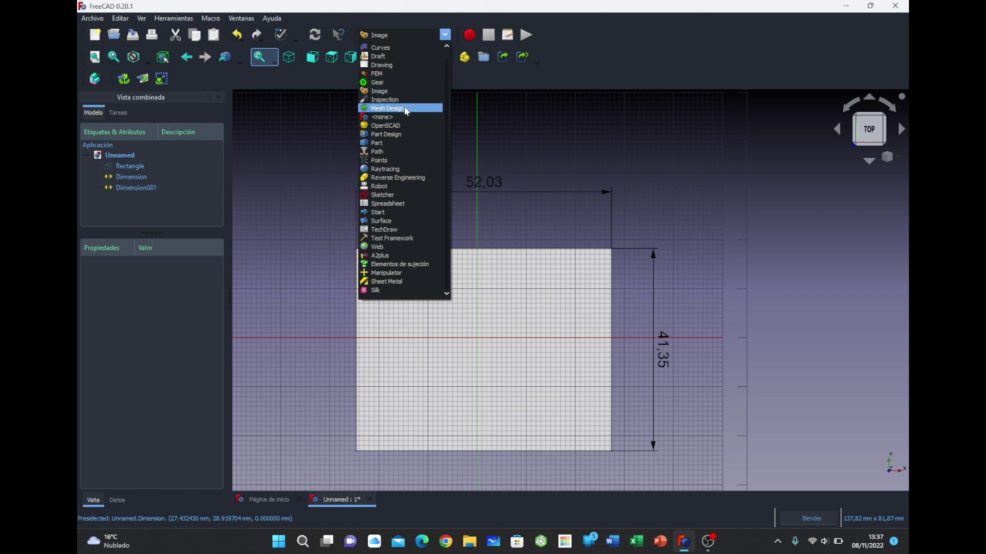
pyautogui.click(405, 109)
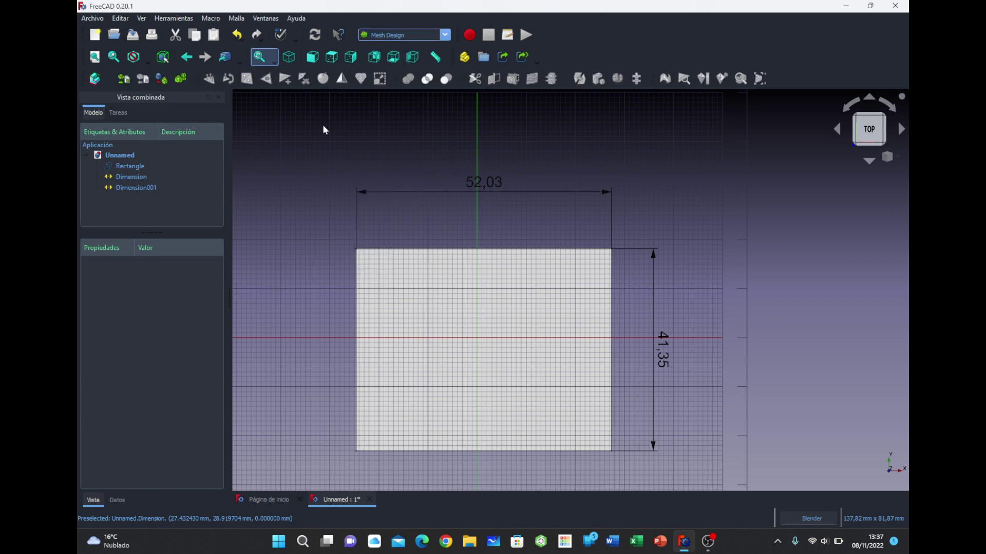
pyautogui.click(115, 19)
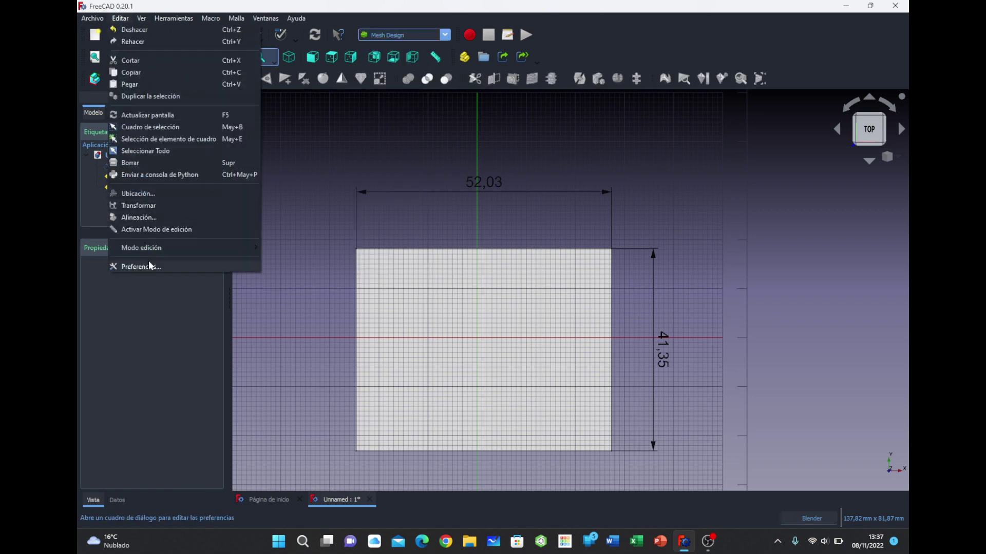
pyautogui.click(185, 266)
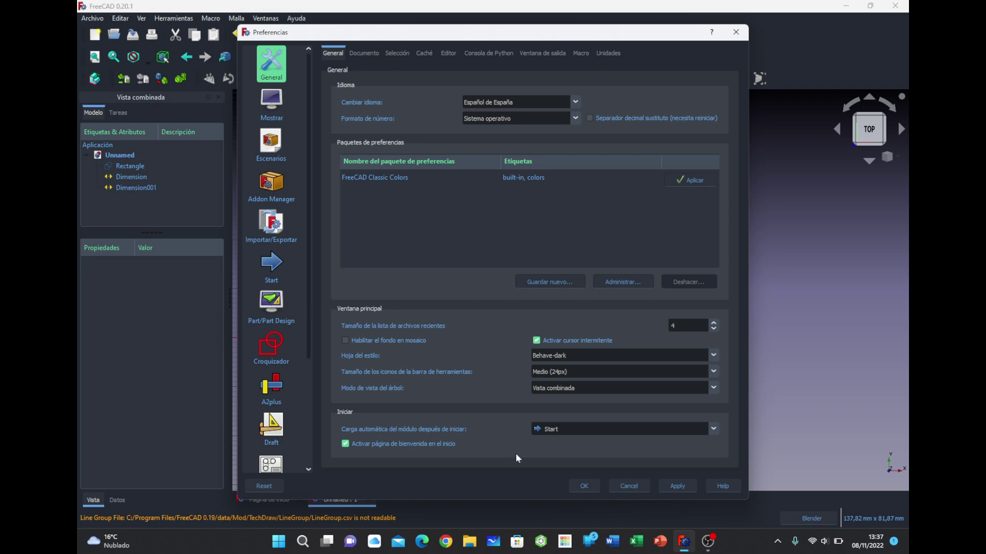
pyautogui.click(628, 486)
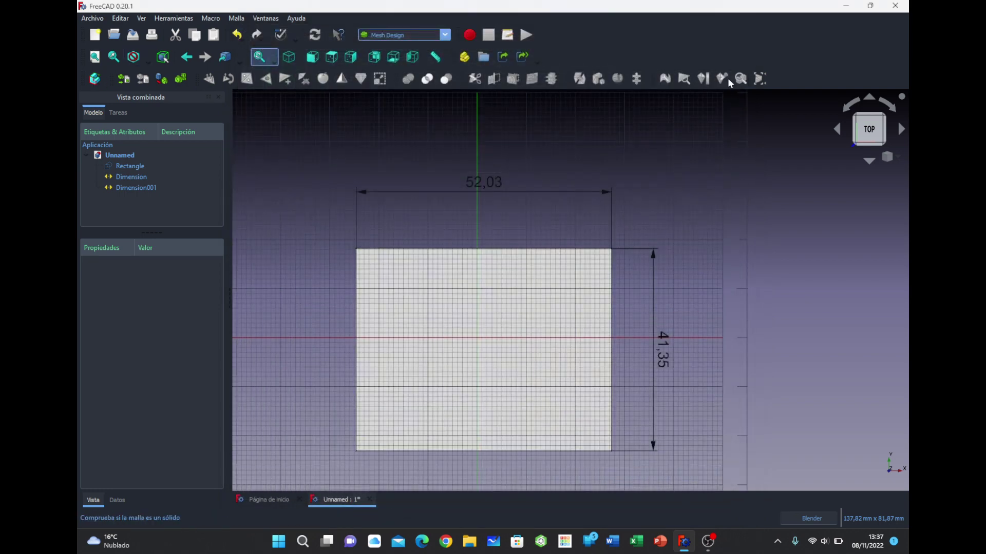
pyautogui.click(445, 35)
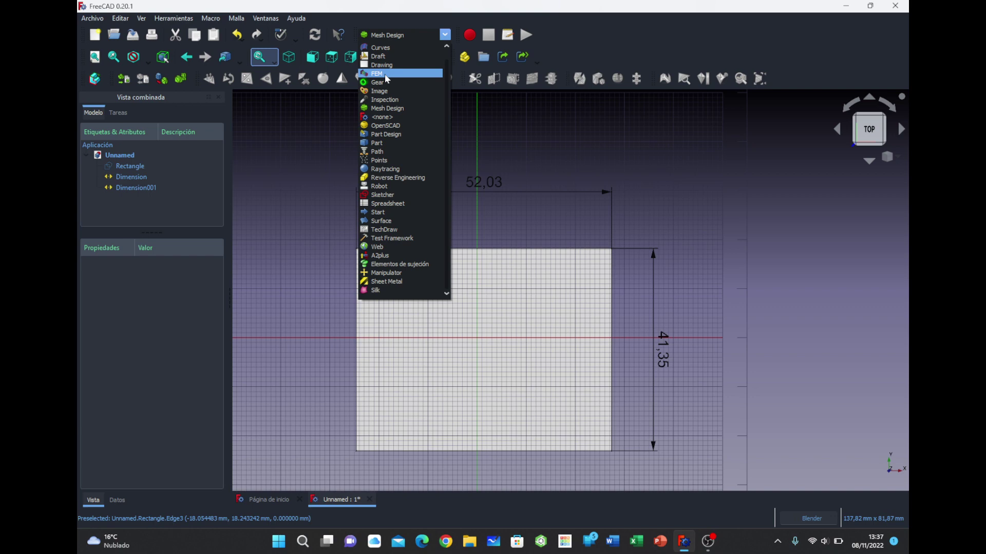
# Activate FEM and review its Gmsh, CalculiX, Z88 and Material preference tabs unchanged
pyautogui.click(385, 75)
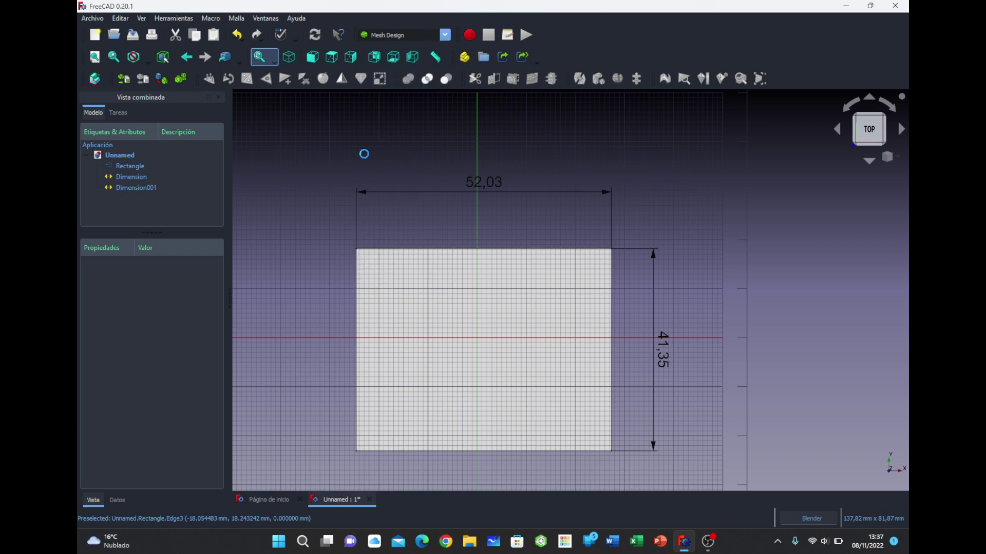
pyautogui.click(122, 19)
pyautogui.click(145, 265)
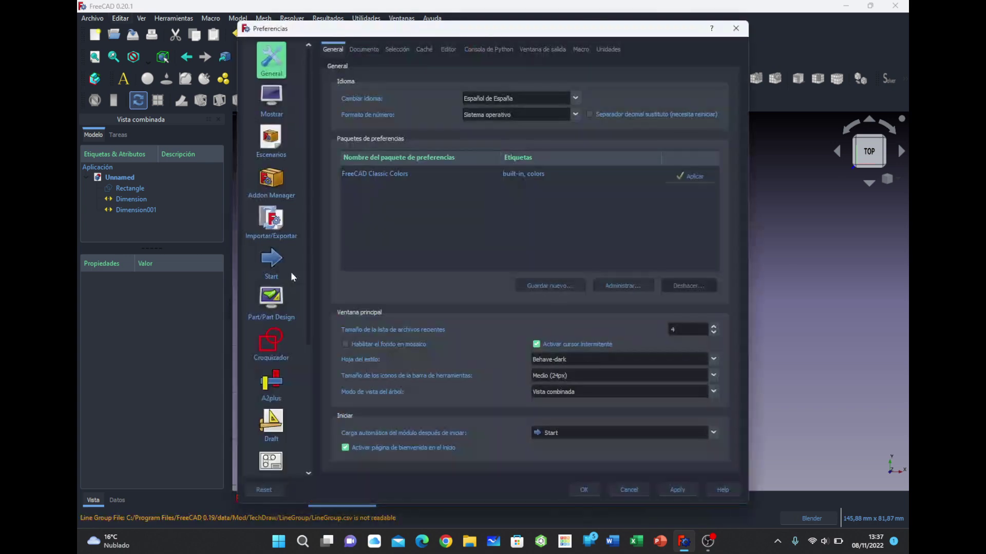
pyautogui.scroll(-3, 292, 278)
pyautogui.click(272, 454)
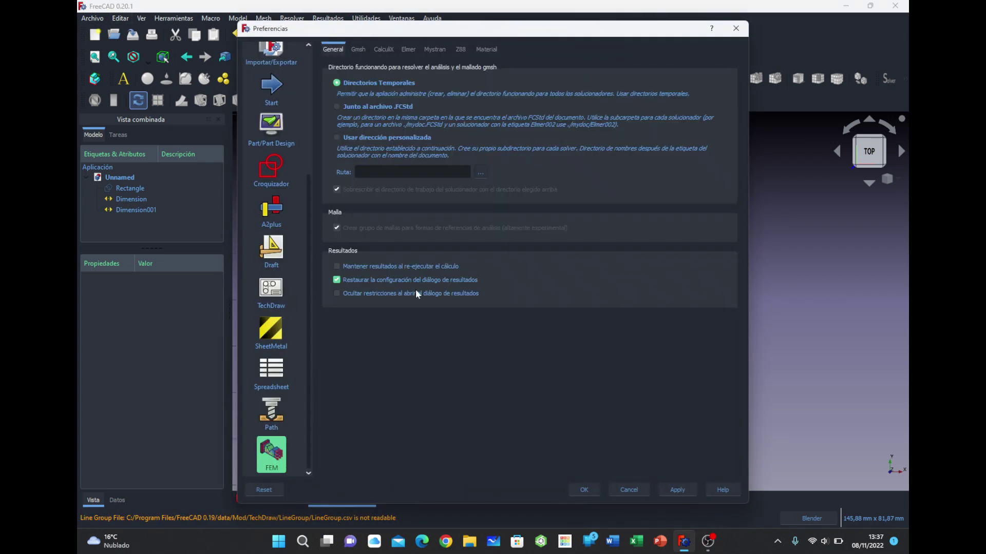
pyautogui.click(359, 49)
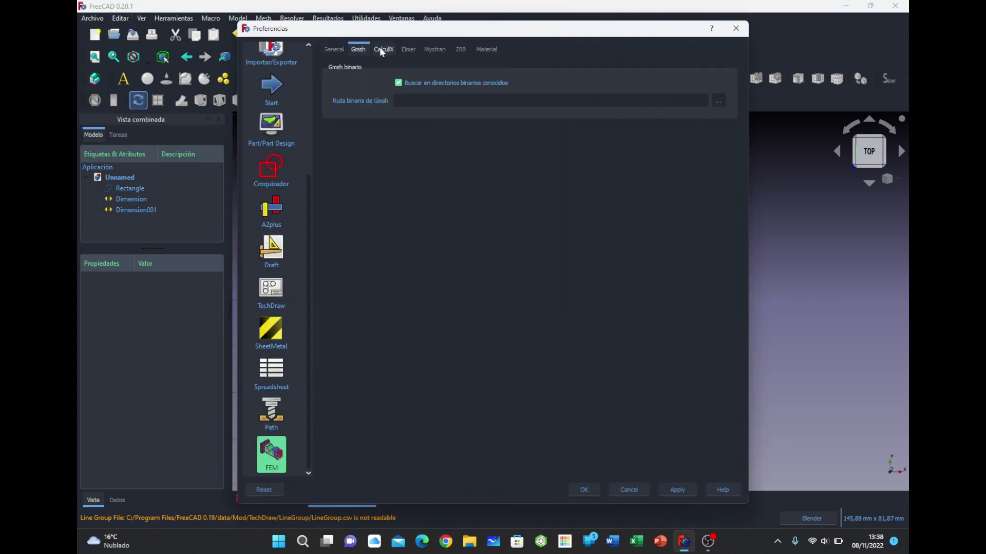
pyautogui.click(393, 50)
pyautogui.click(434, 52)
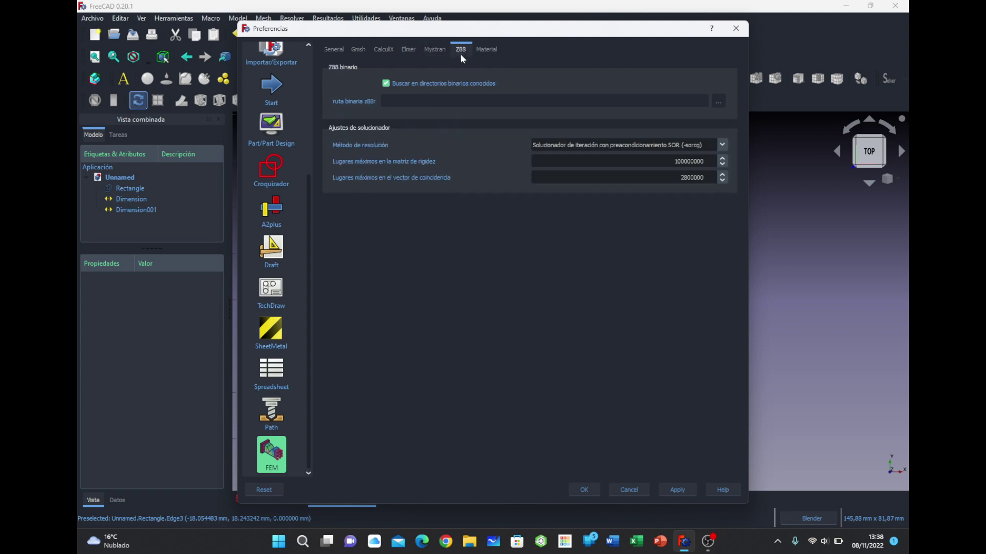
pyautogui.click(483, 54)
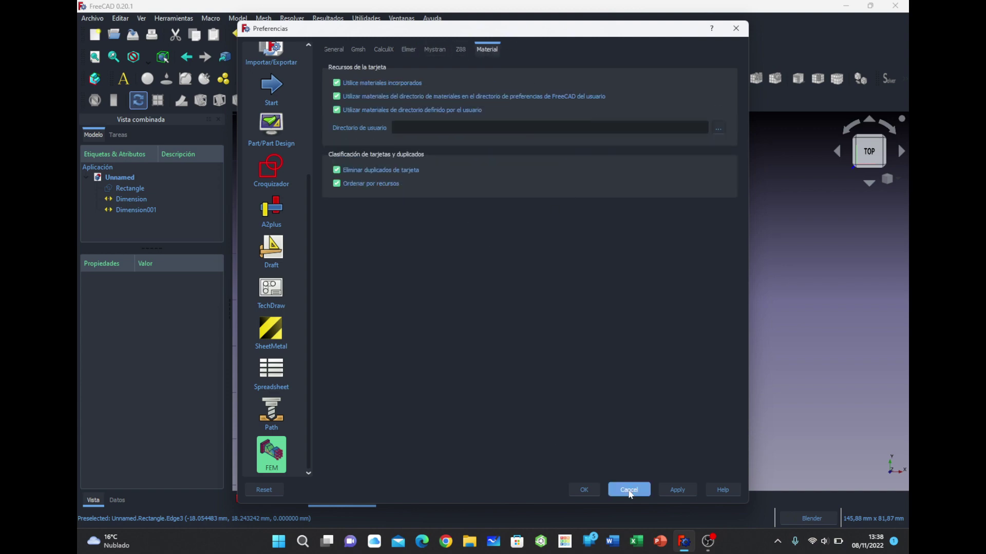
pyautogui.click(629, 490)
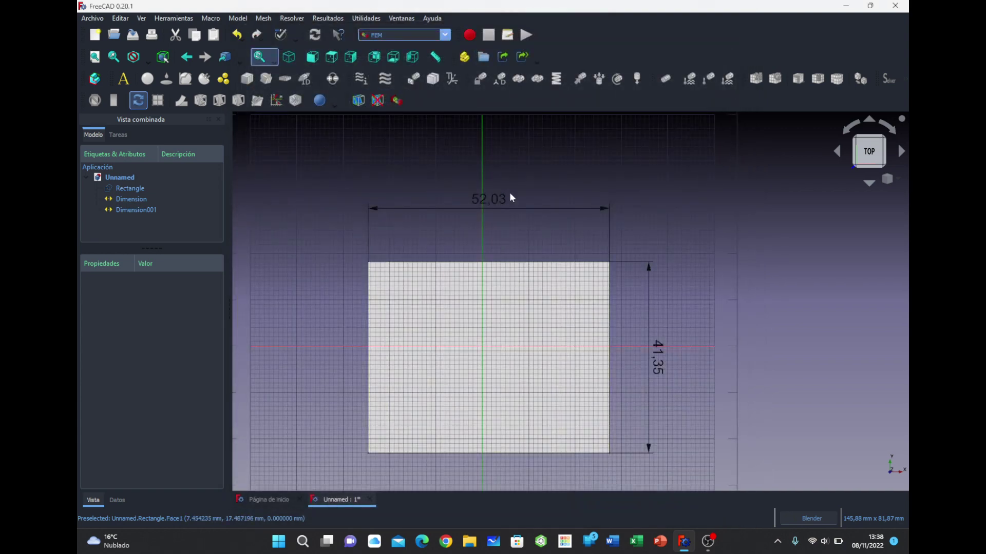
# Switch to the Arch workbench from the workbench list
pyautogui.click(444, 34)
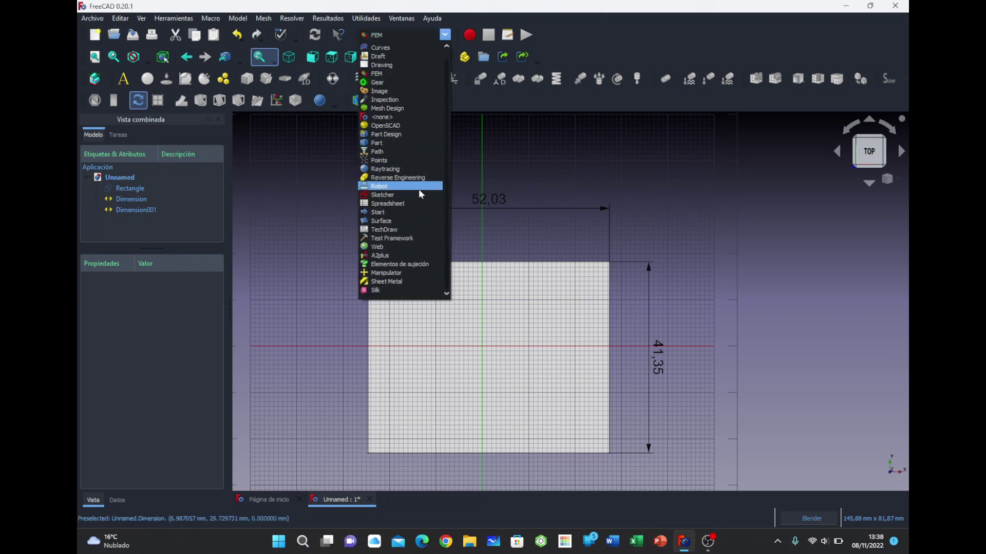
pyautogui.scroll(1, 420, 194)
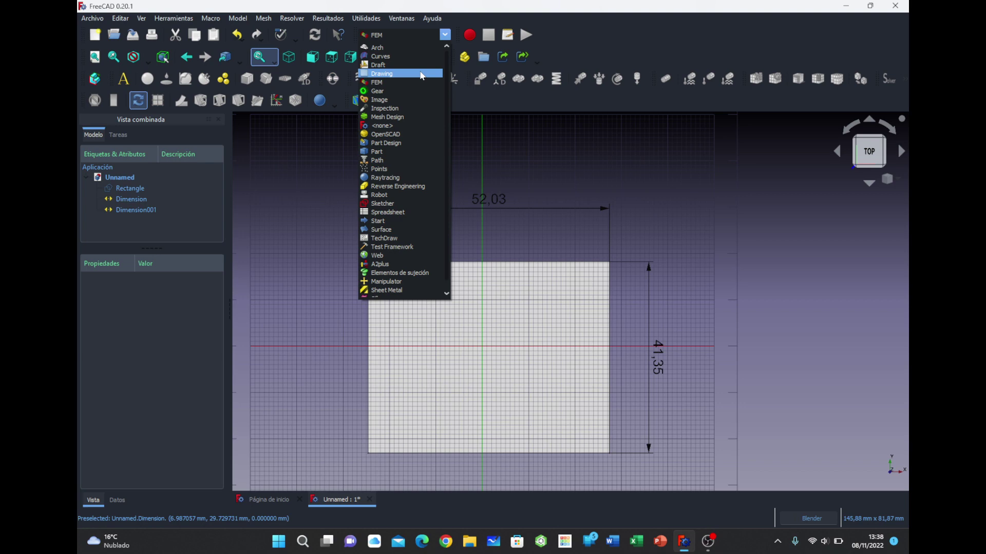
pyautogui.click(383, 49)
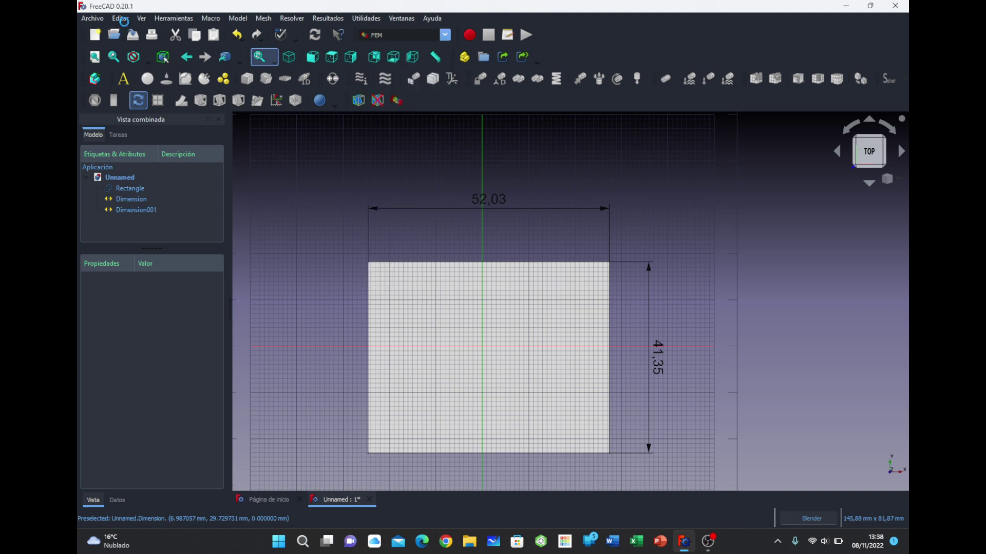
pyautogui.click(123, 22)
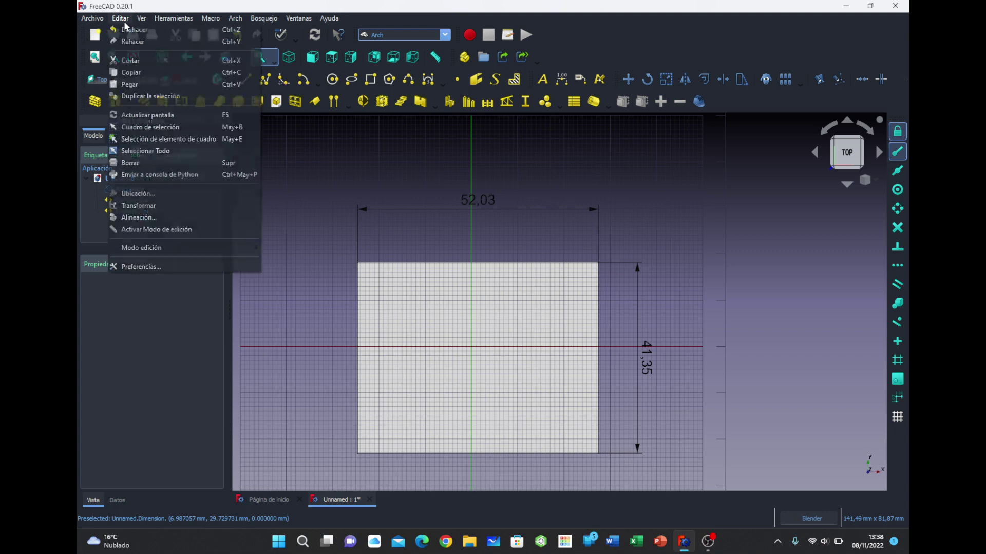
pyautogui.click(145, 268)
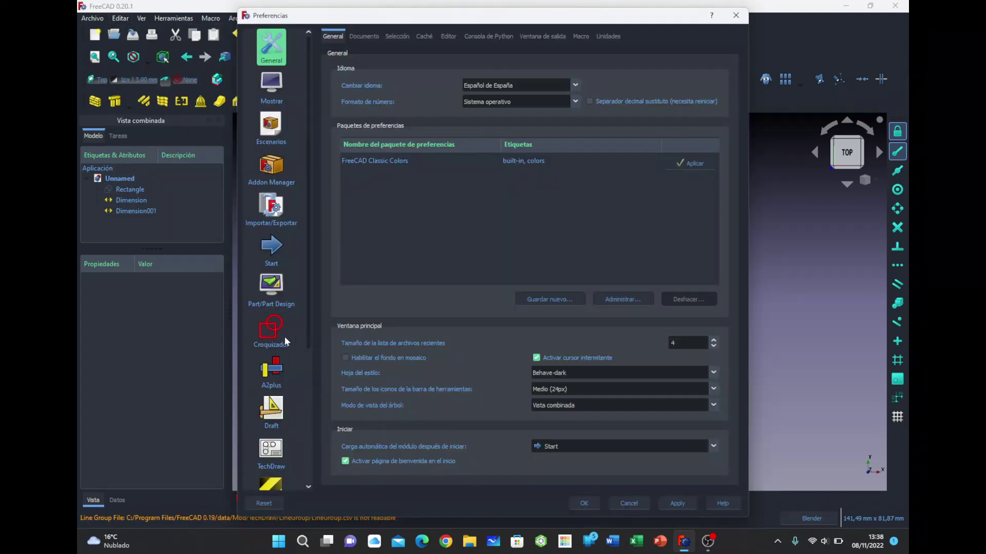
pyautogui.scroll(-5, 286, 341)
pyautogui.click(276, 470)
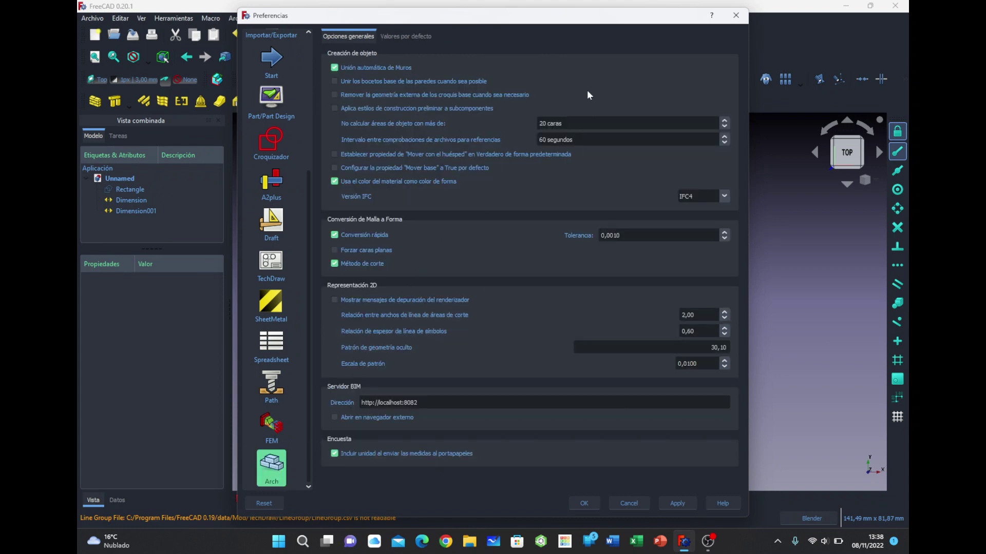
pyautogui.click(407, 35)
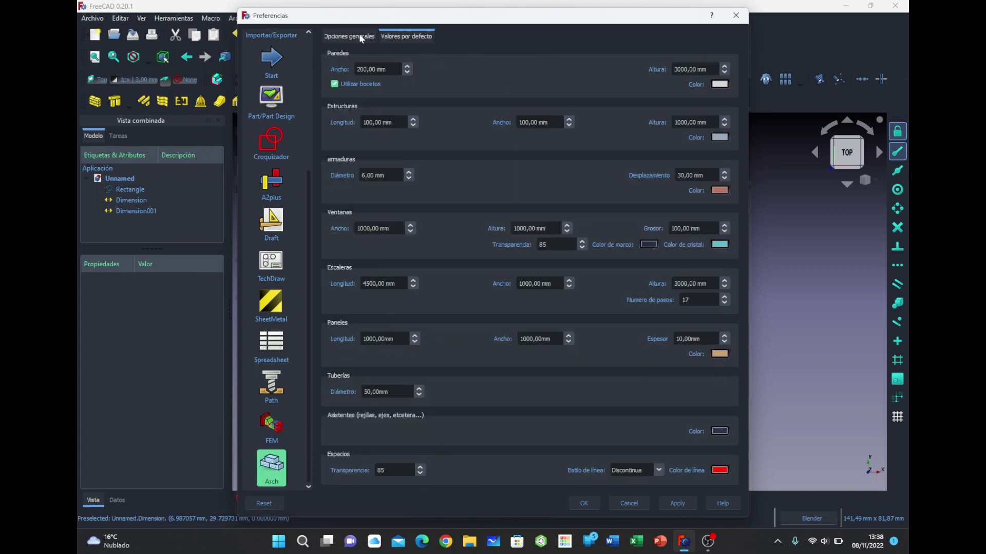
pyautogui.click(347, 38)
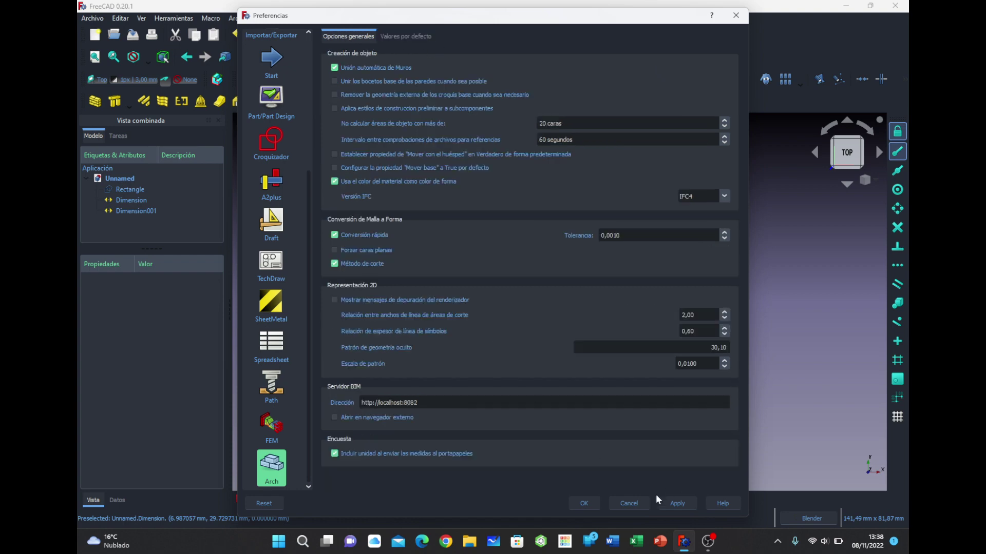
pyautogui.click(626, 503)
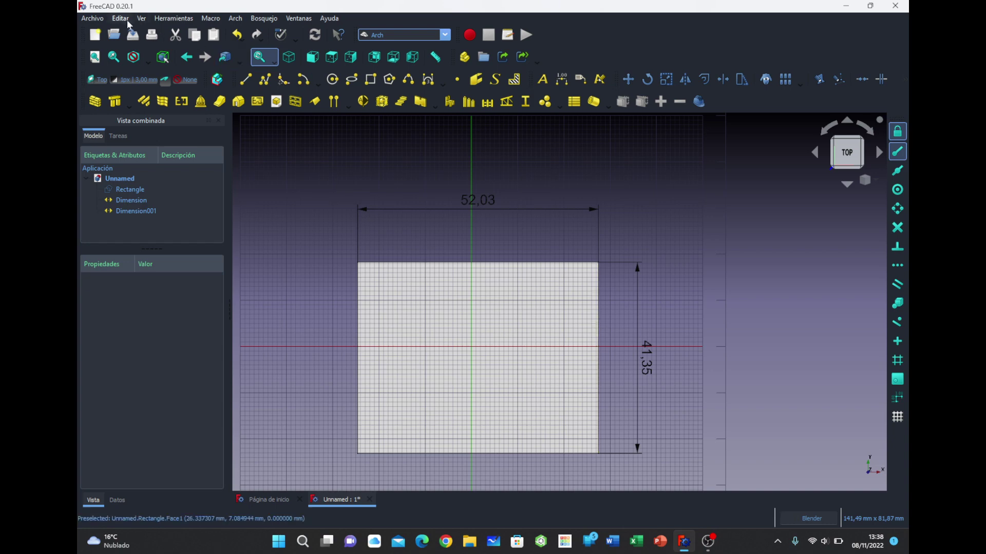
pyautogui.click(121, 18)
pyautogui.click(139, 266)
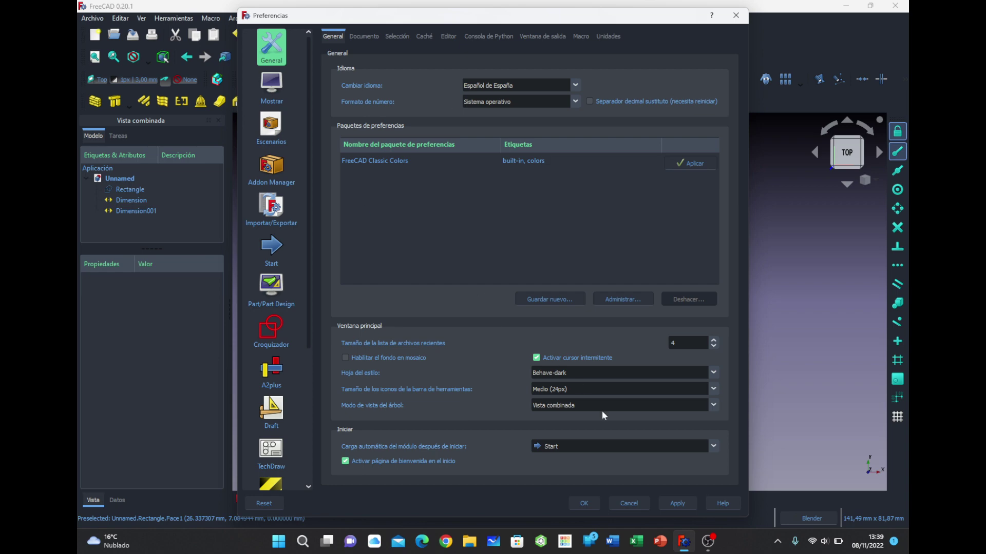
pyautogui.click(629, 503)
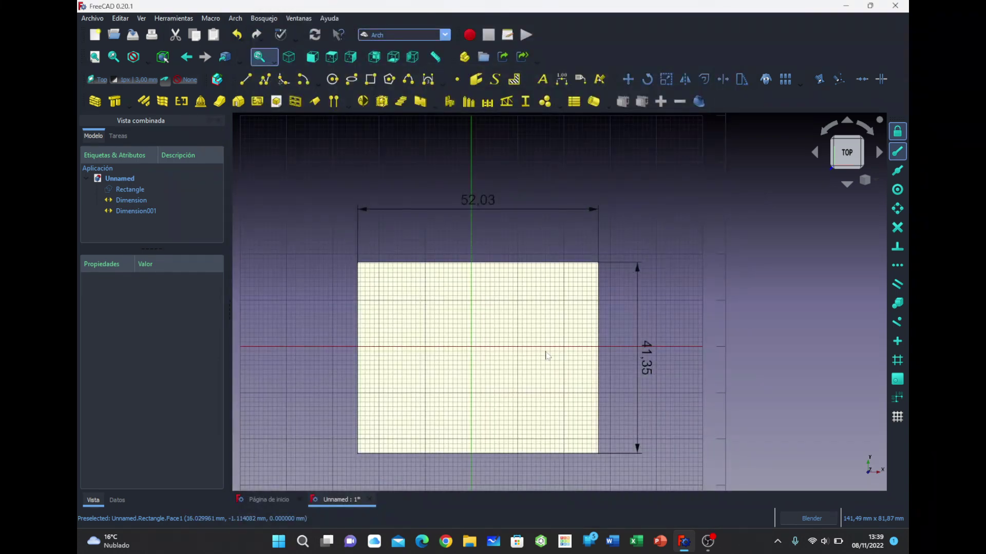